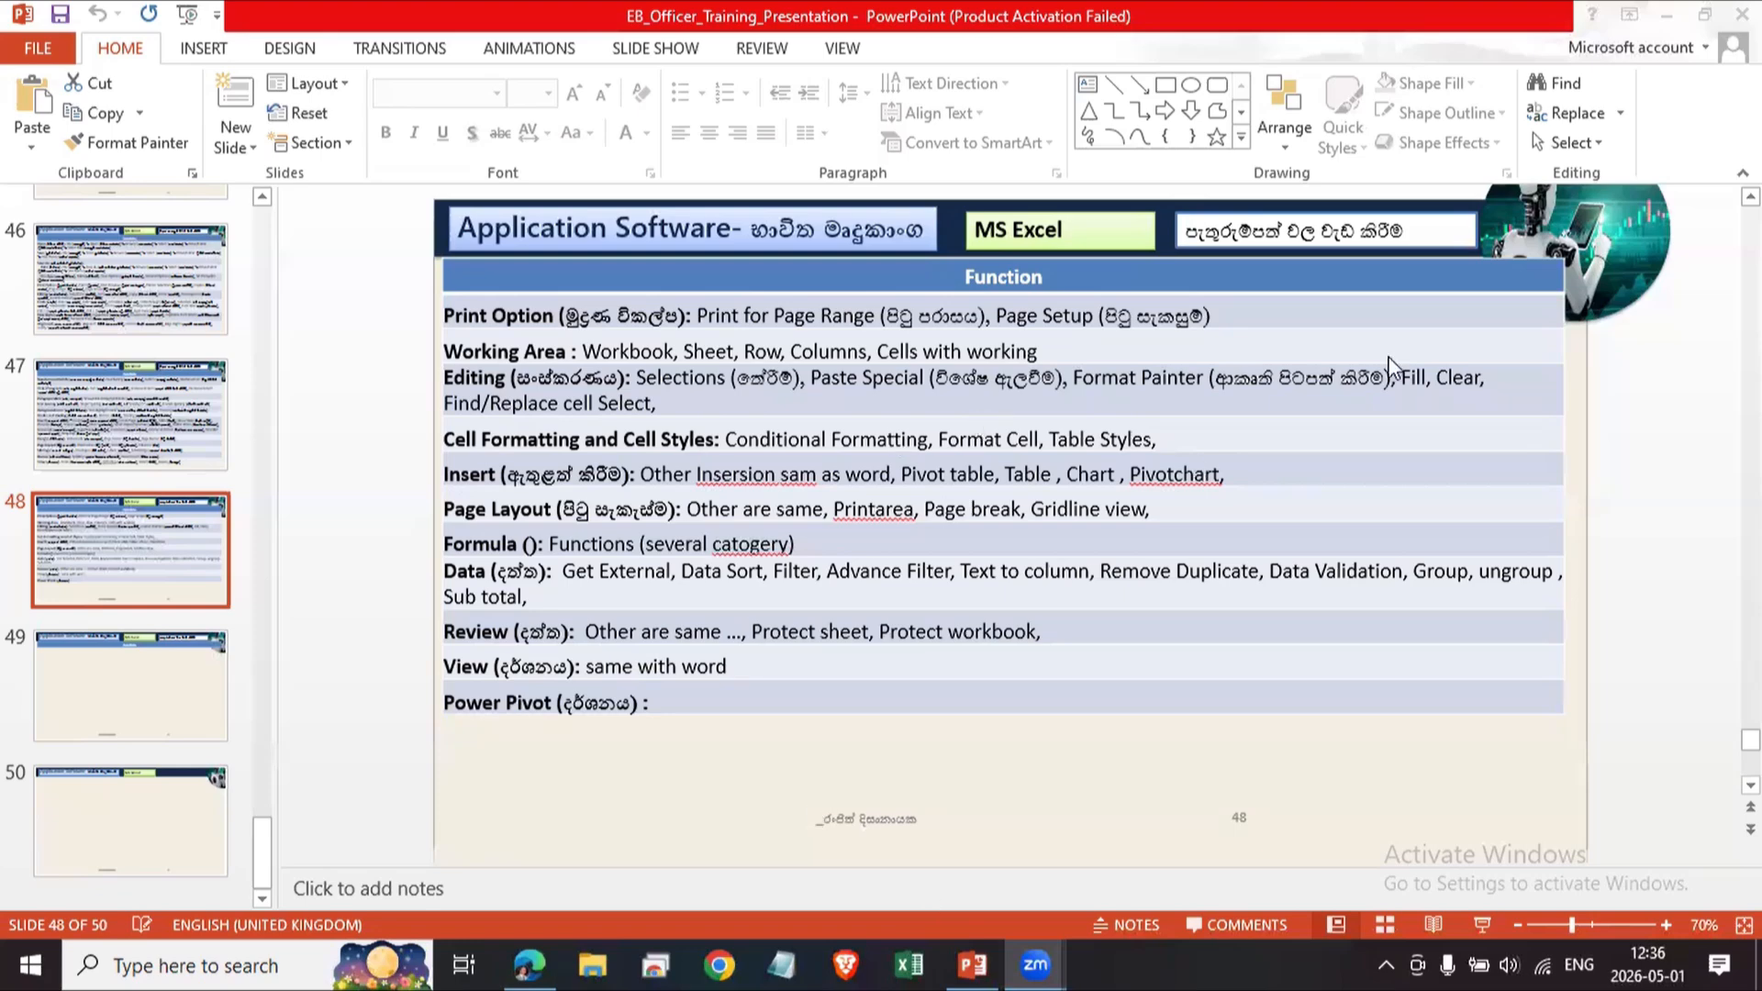
Switch to Excel and close the Office activation wizard.
left_click(908, 964)
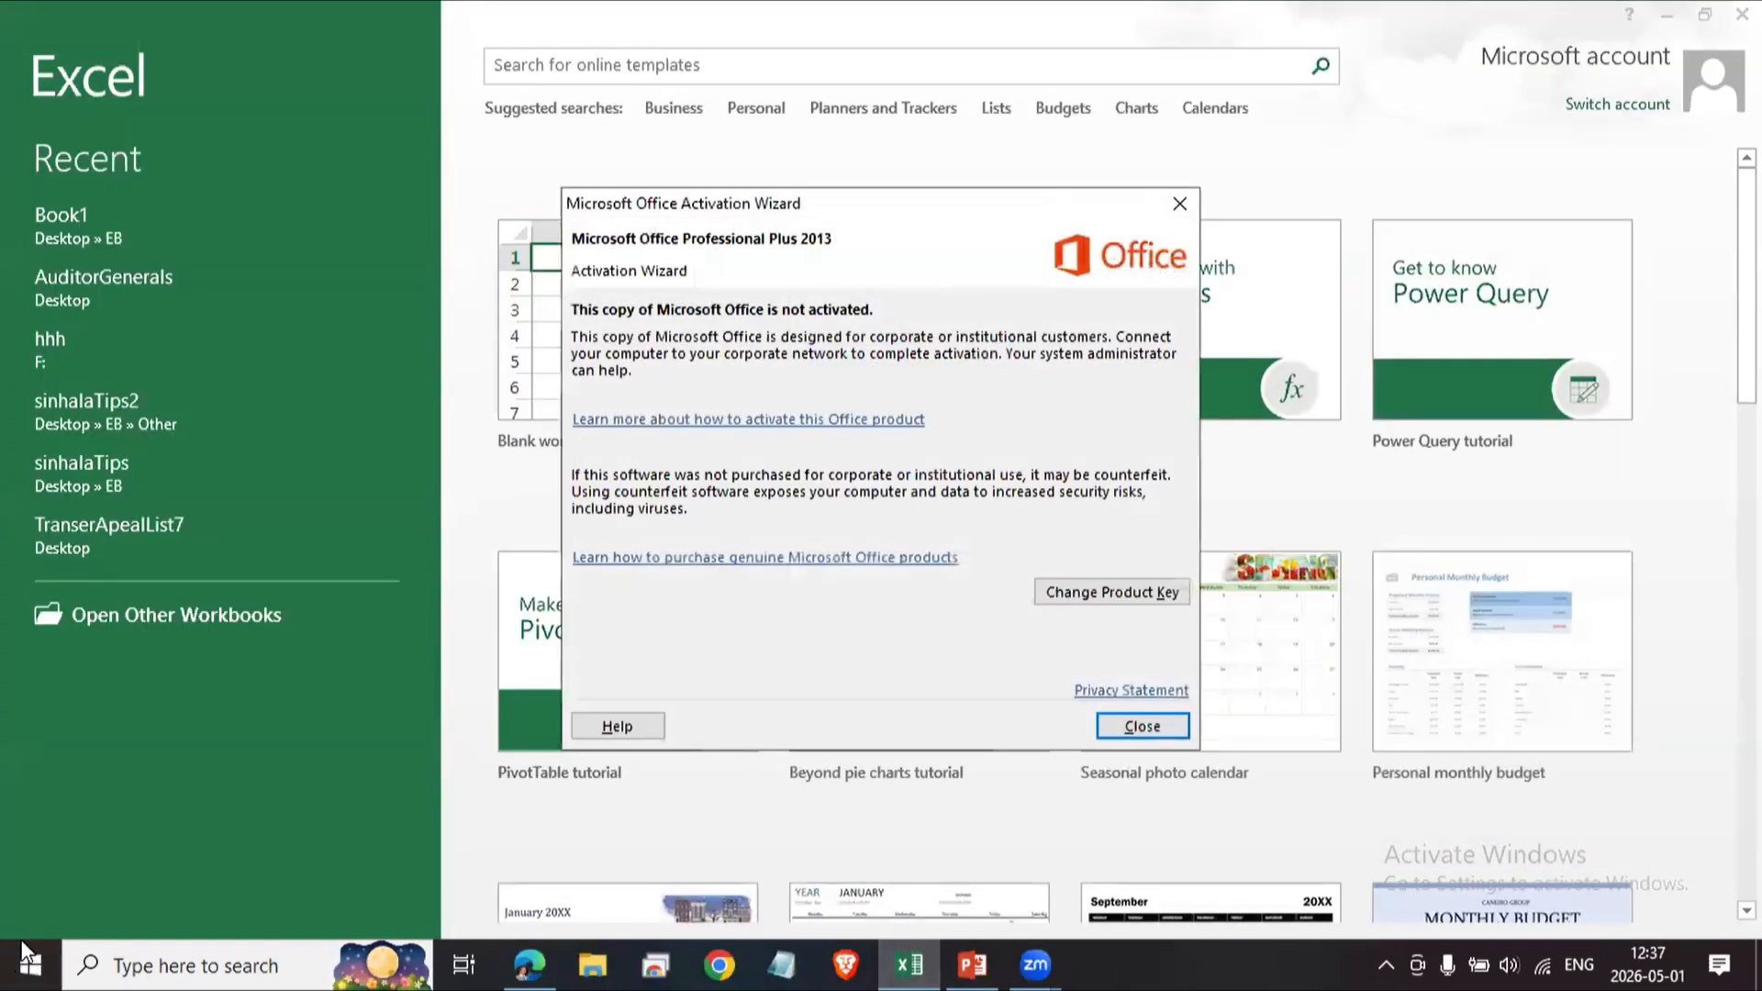
left_click(1152, 730)
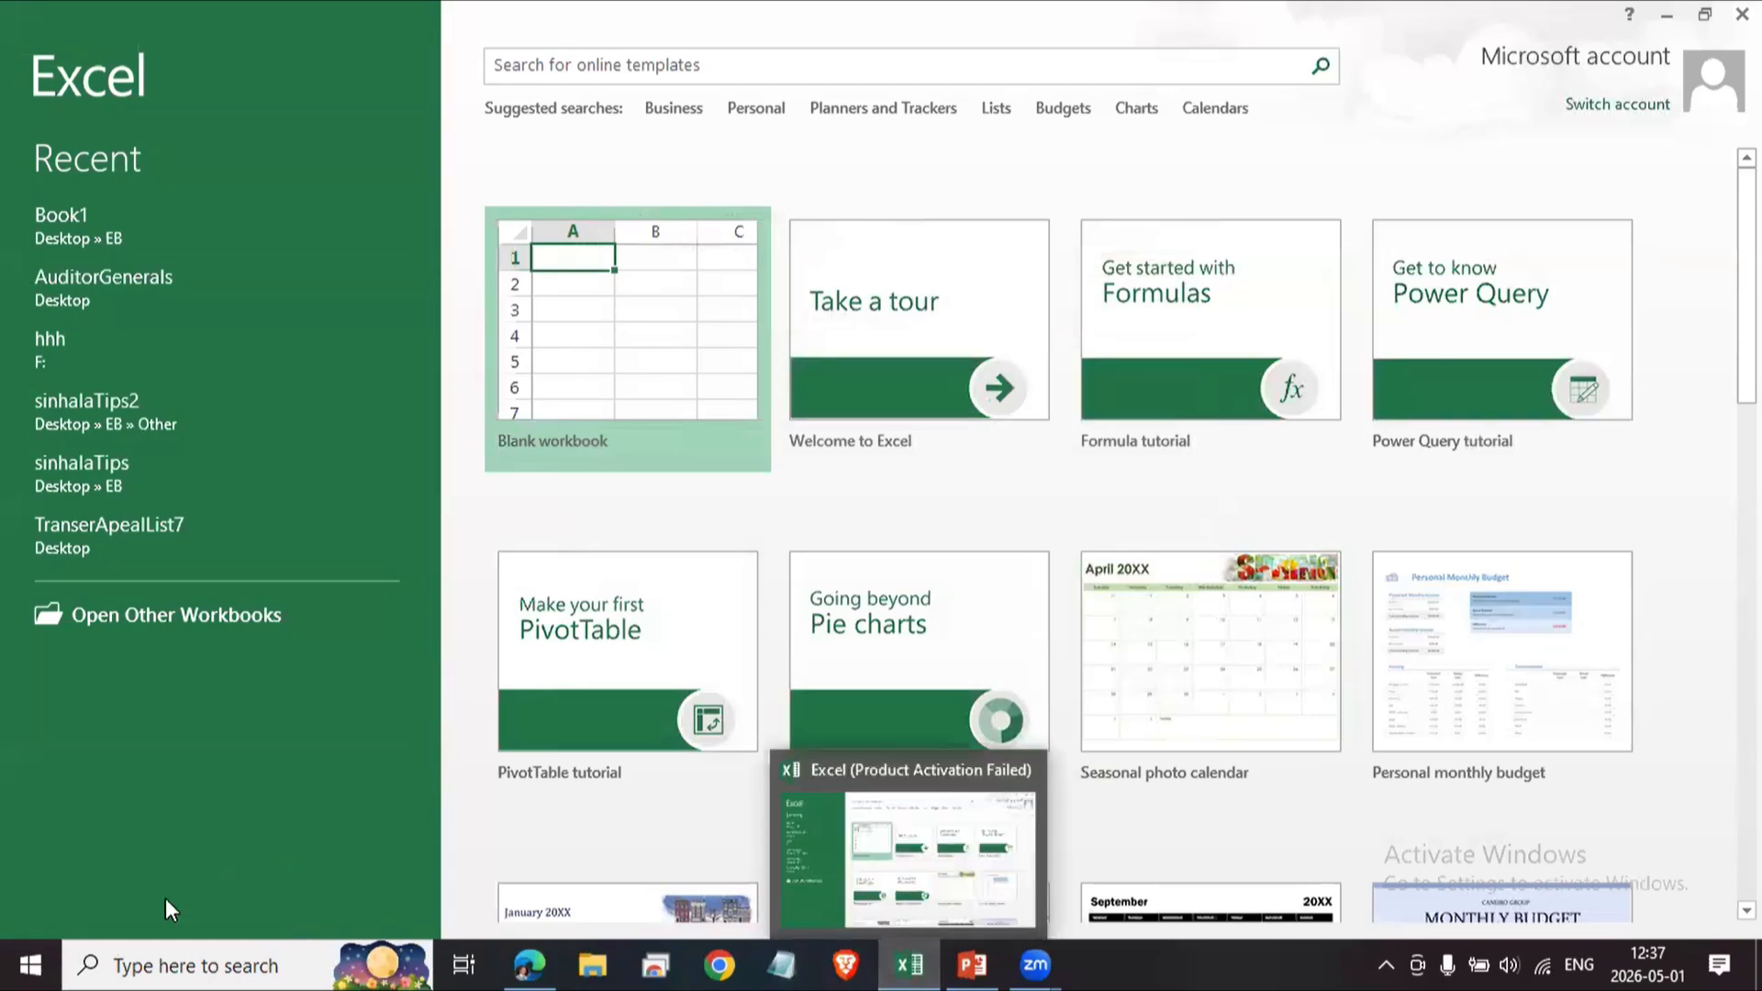
left_click(46, 962)
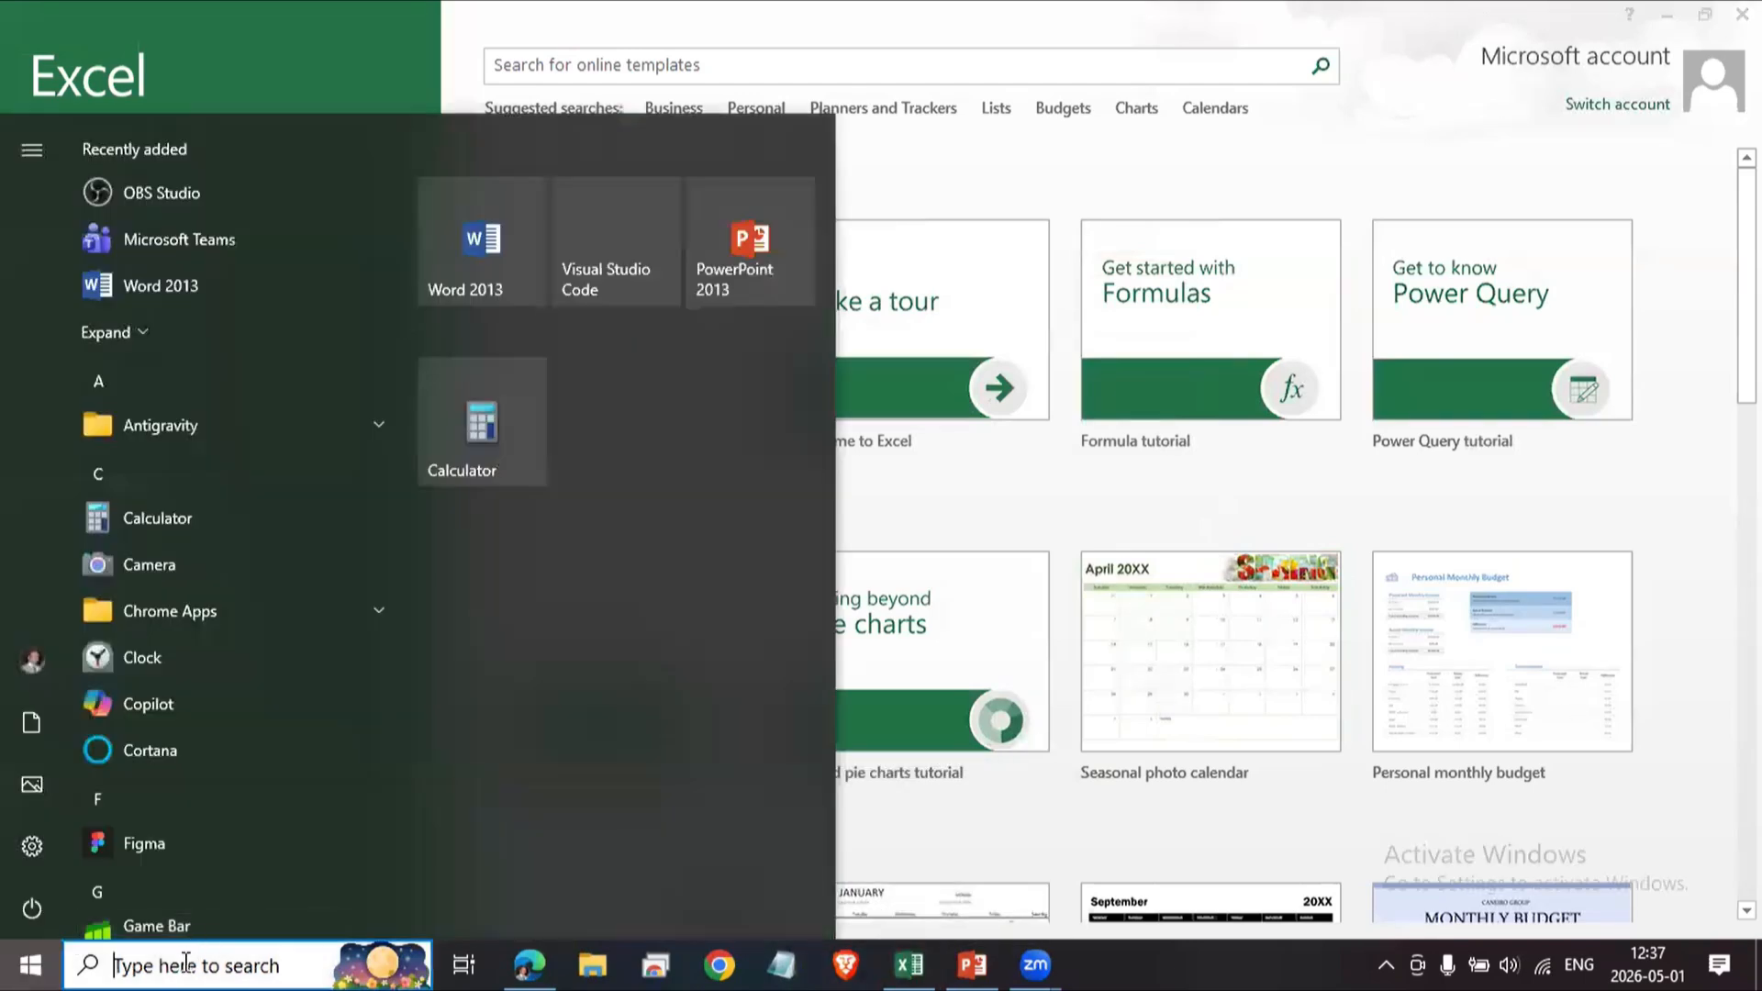
left_click(177, 965)
type("ms")
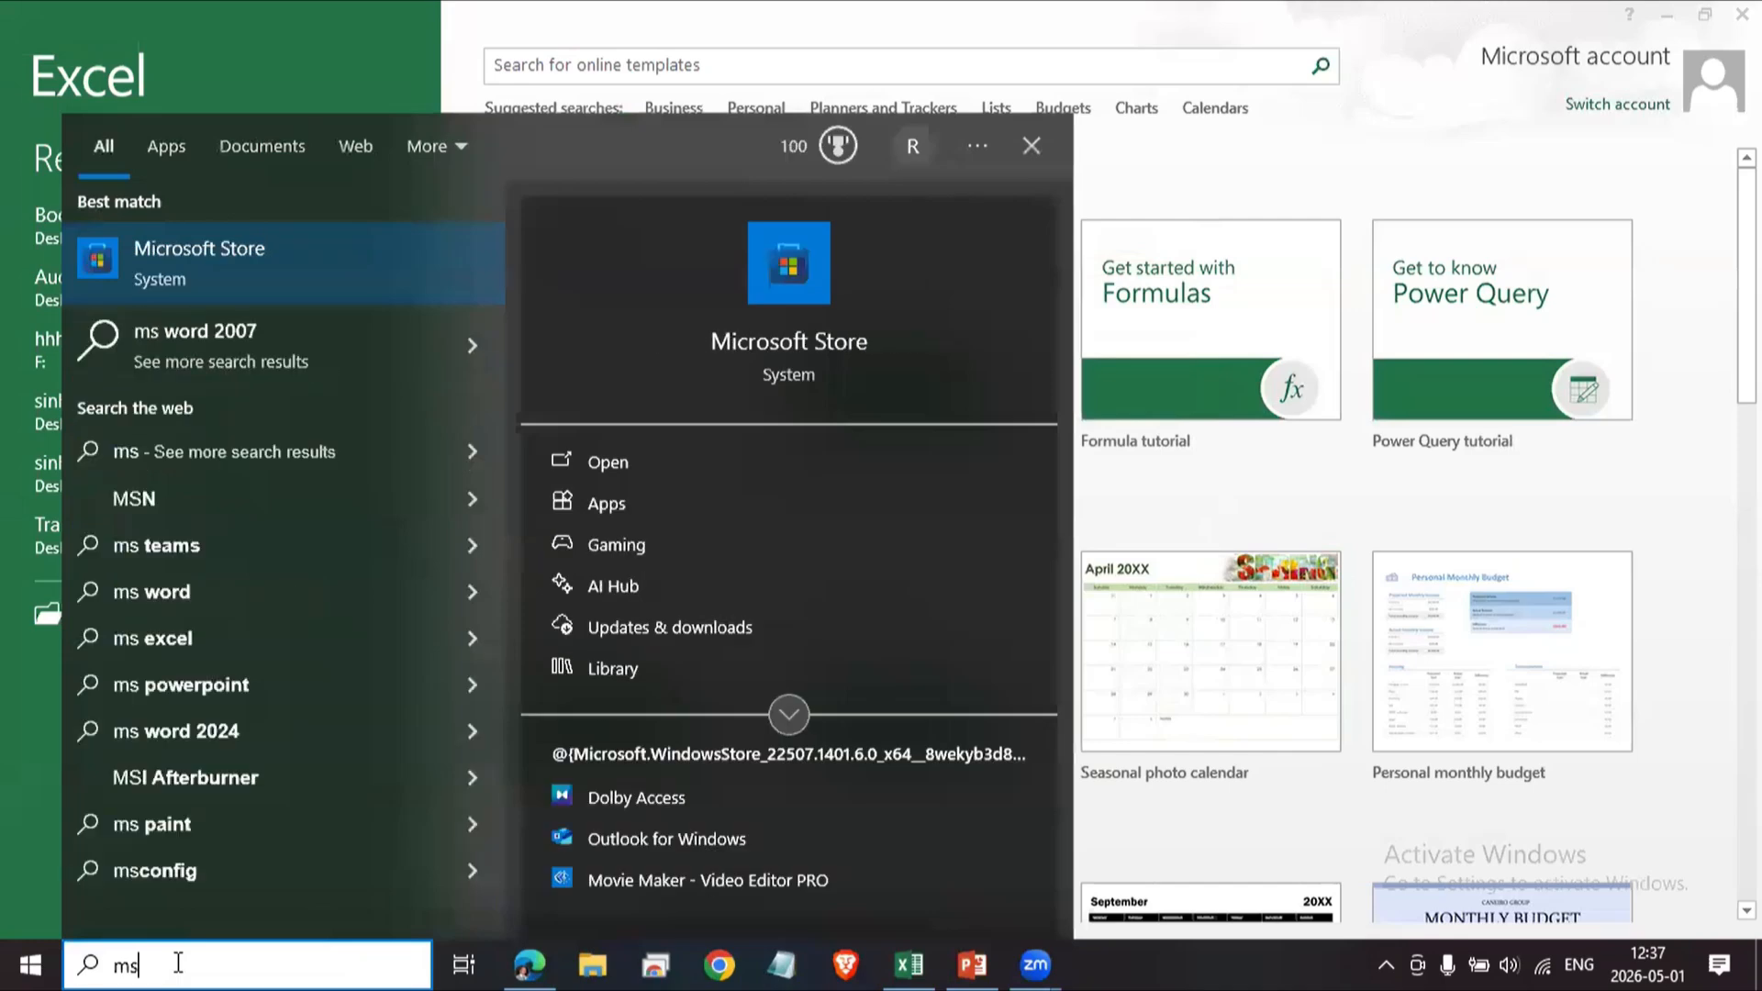
key("BackSpace")
key("BackSpace")
type("ex")
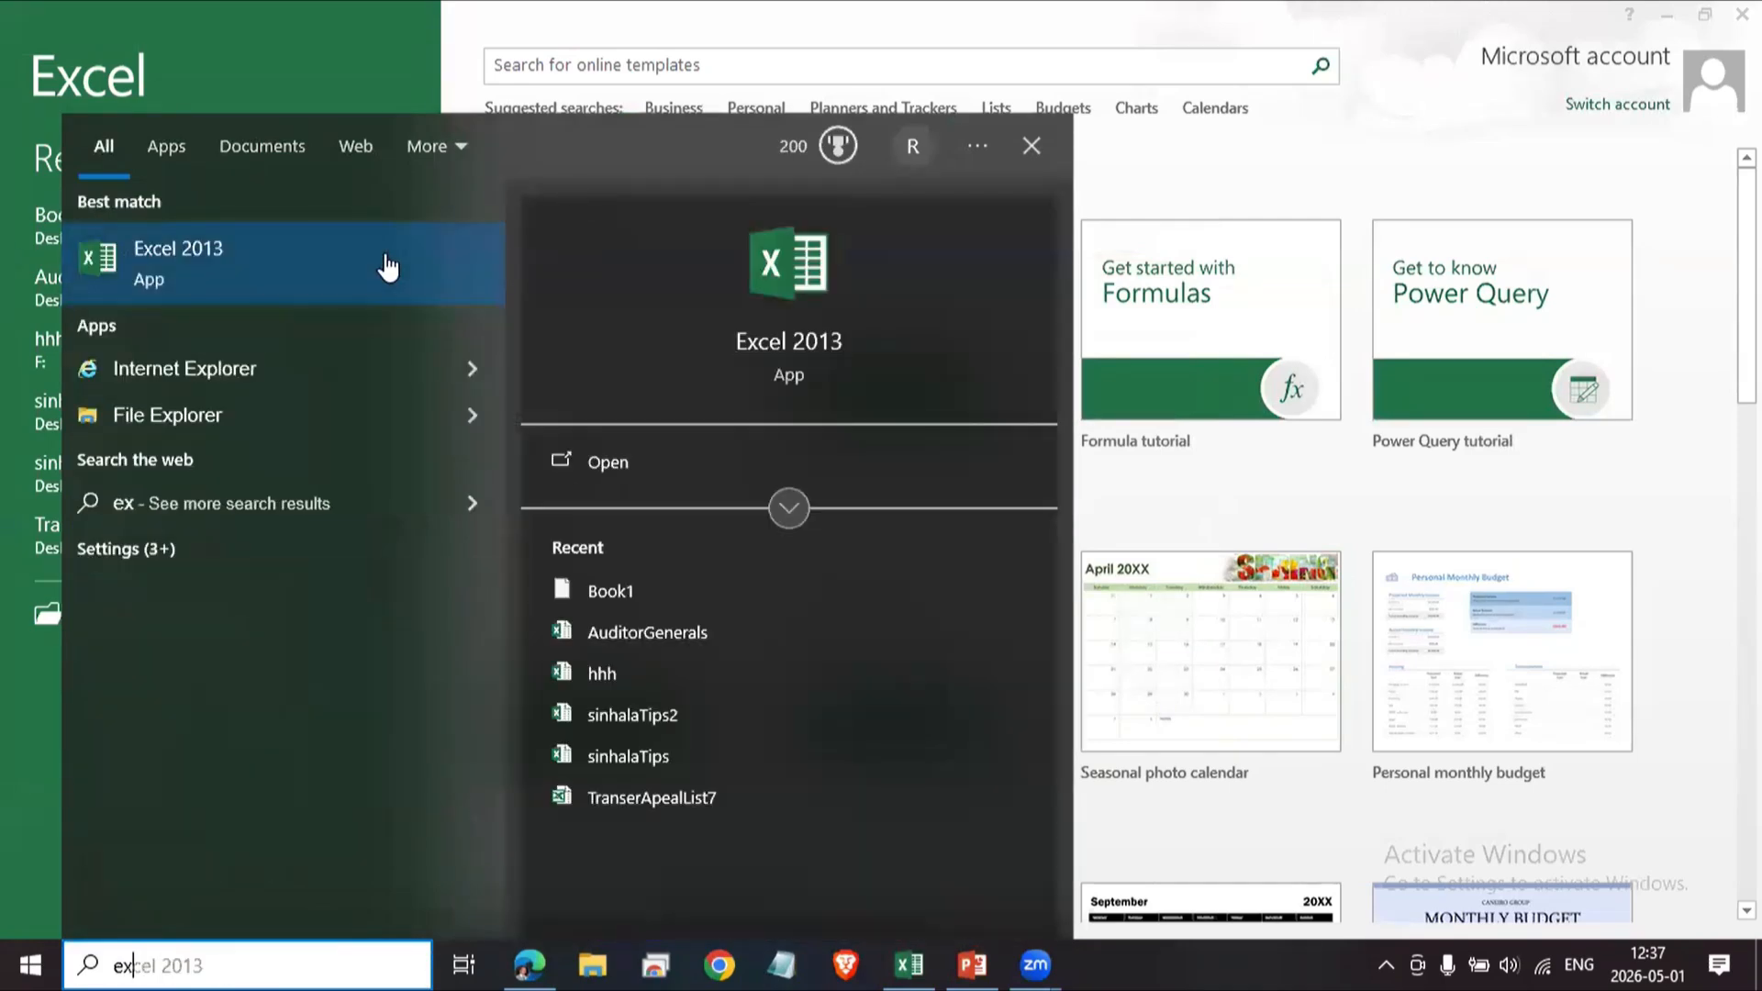
left_click(1398, 138)
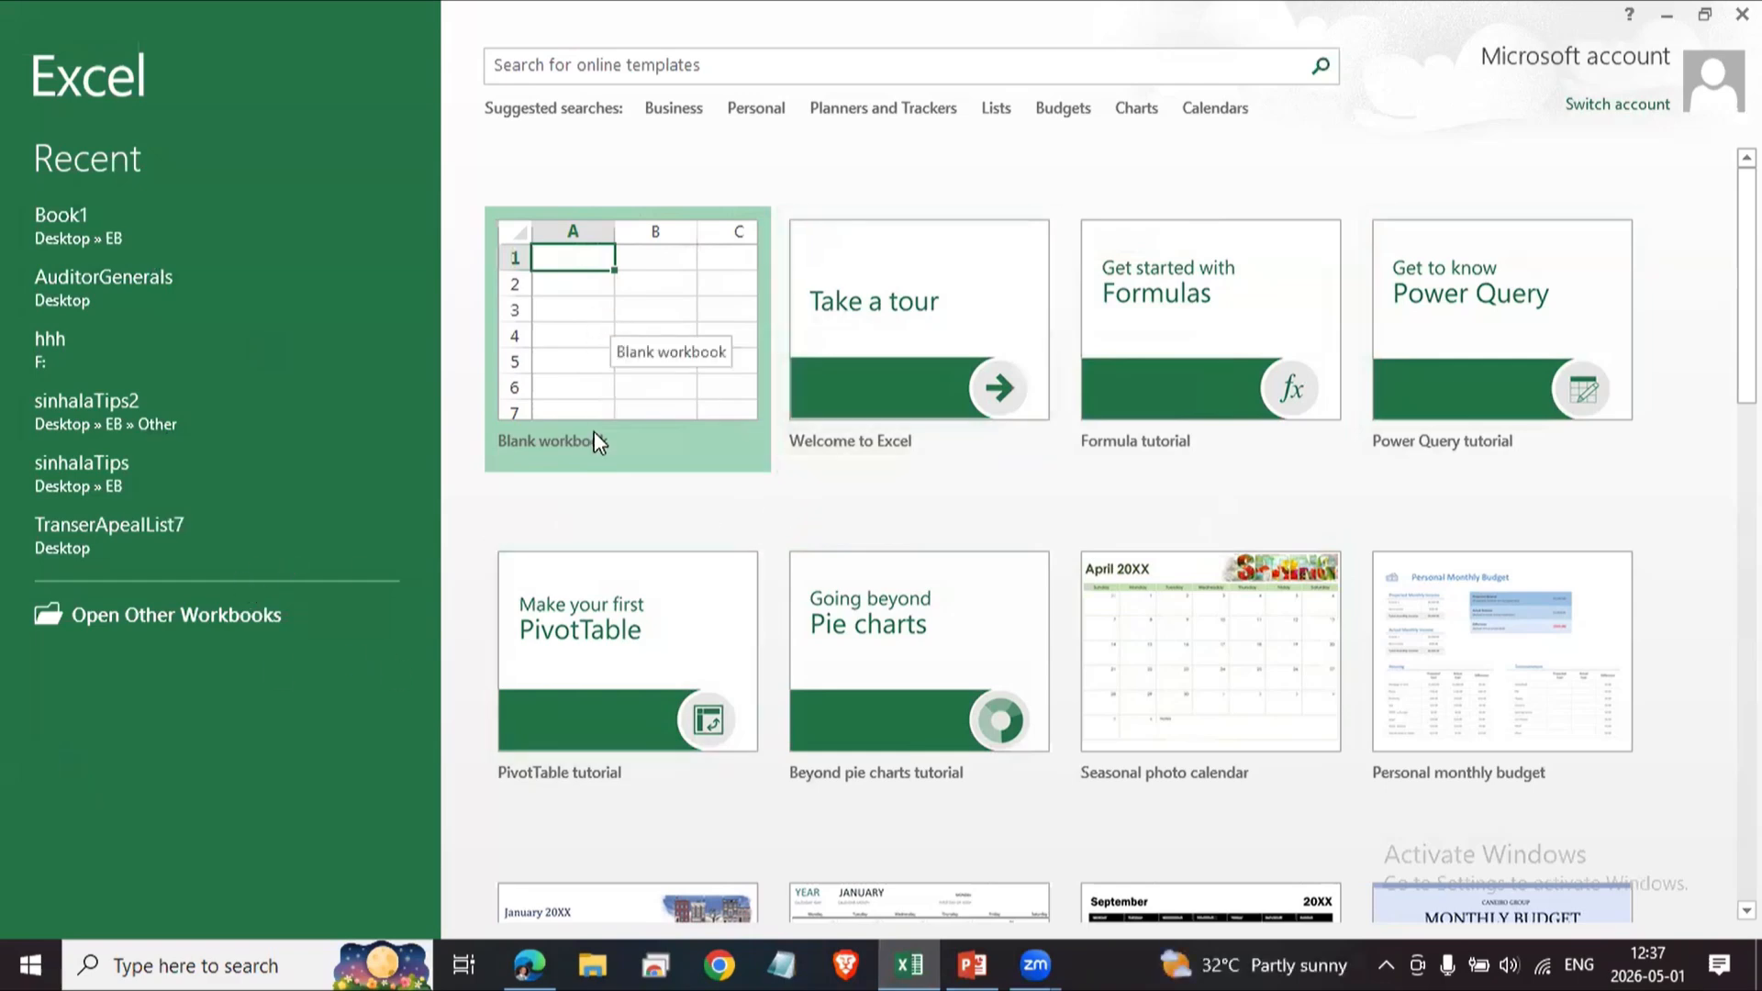
Create a new blank workbook.
left_click(591, 294)
left_click(591, 290)
left_click(549, 543)
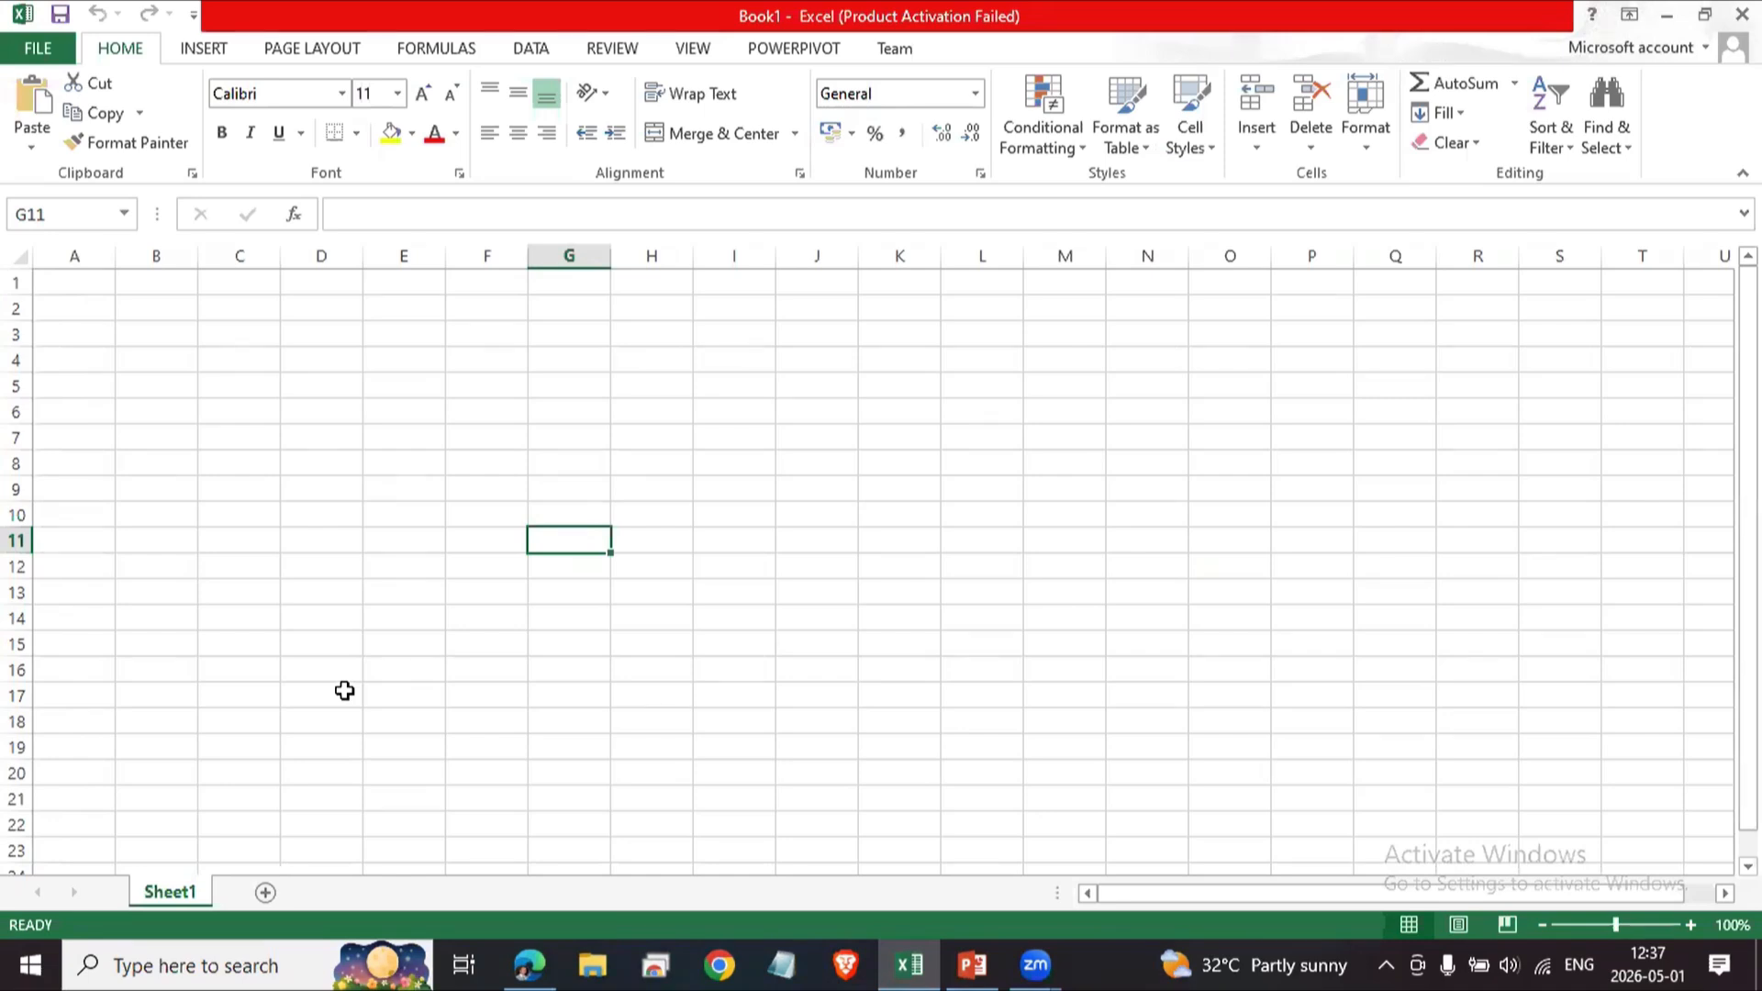
Select several different cells across the empty worksheet to show how a cell becomes active.
left_click(206, 361)
left_click(308, 467)
left_click(548, 542)
left_click(523, 666)
left_click(382, 563)
left_click(236, 417)
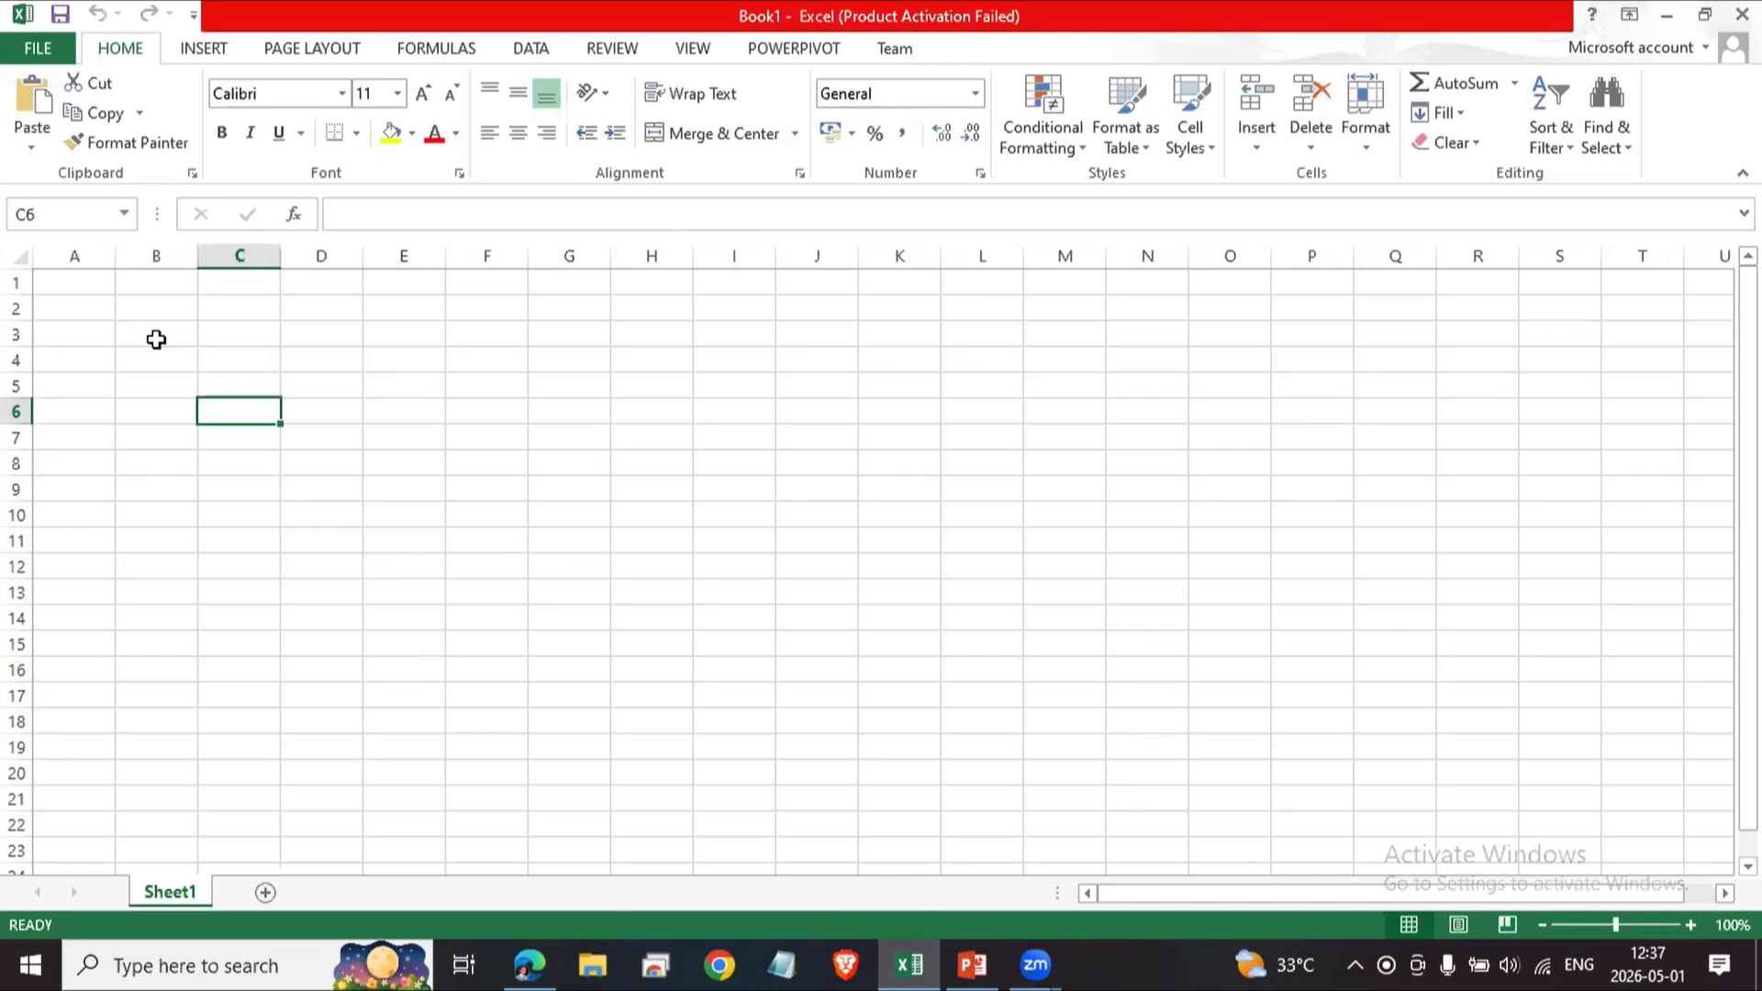
Move the active cell step by step around the sheet with the keyboard, ending at D8.
key("Left")
key("Right")
key("Up")
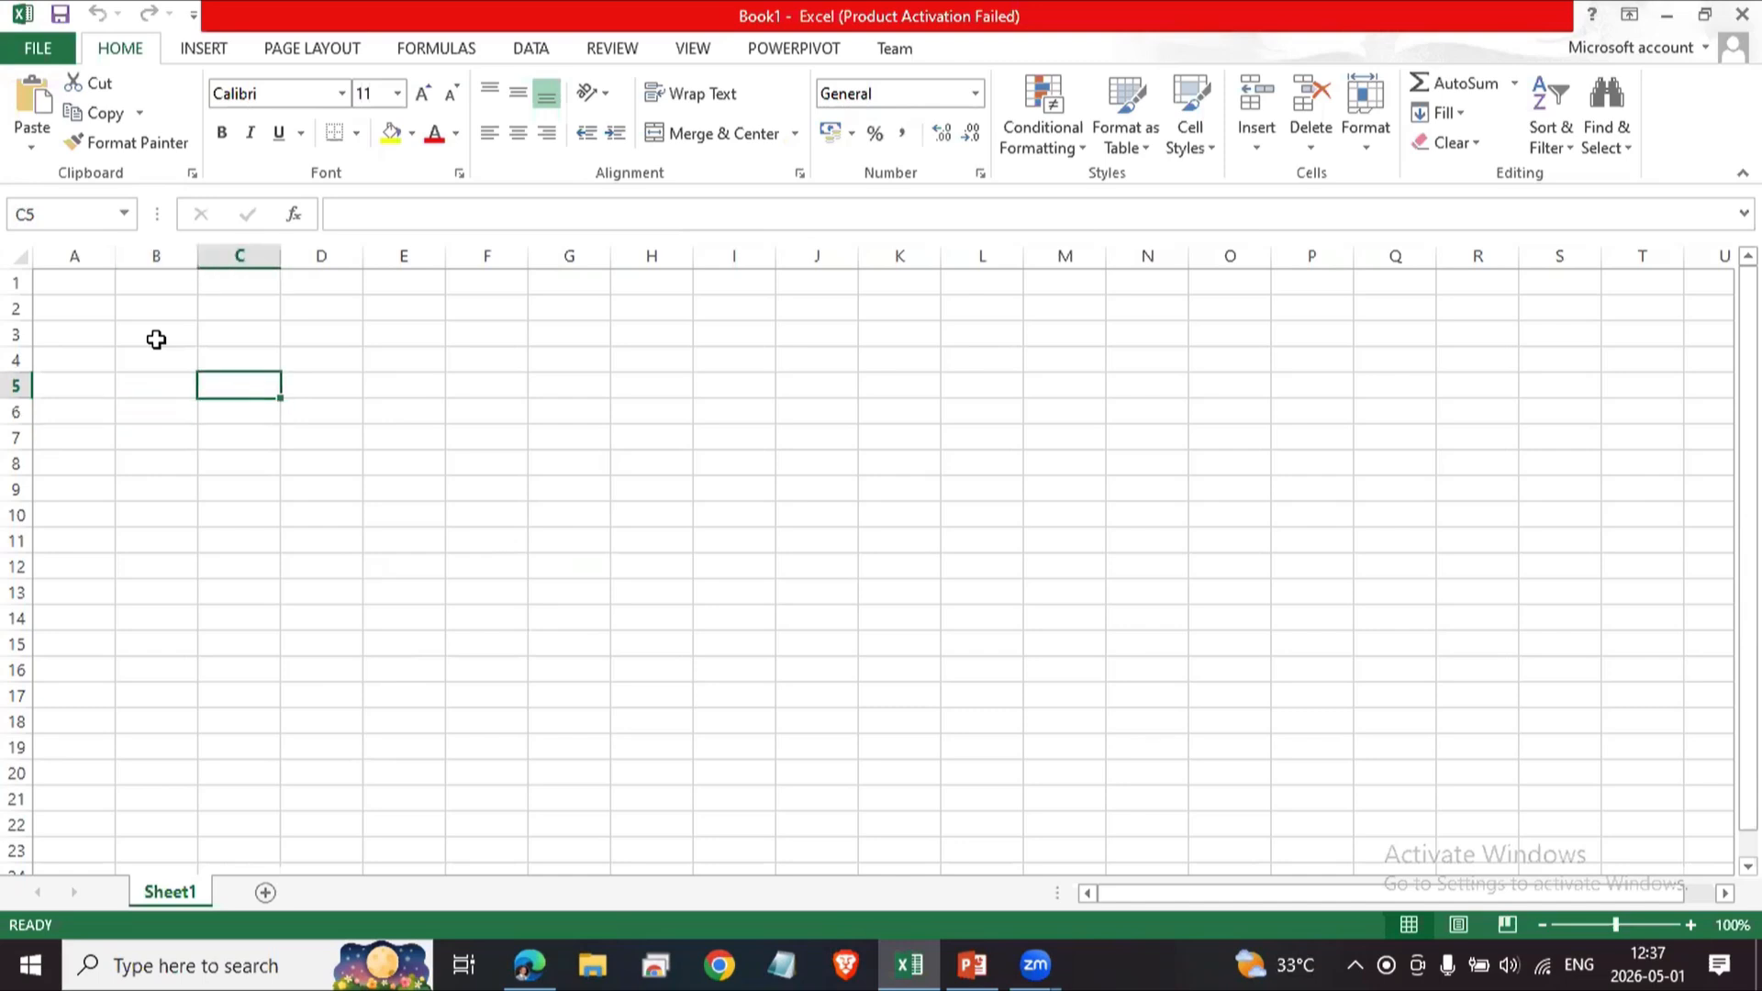
key("Left")
key("Up")
key("Down")
key("Up")
key("Right")
key("Right")
key("Left")
key("Right")
key("Down")
key("Down")
key("Left")
key("Right")
key("Up")
key("Up")
key("Left")
key("Right")
key("Up")
key("Left")
key("Right")
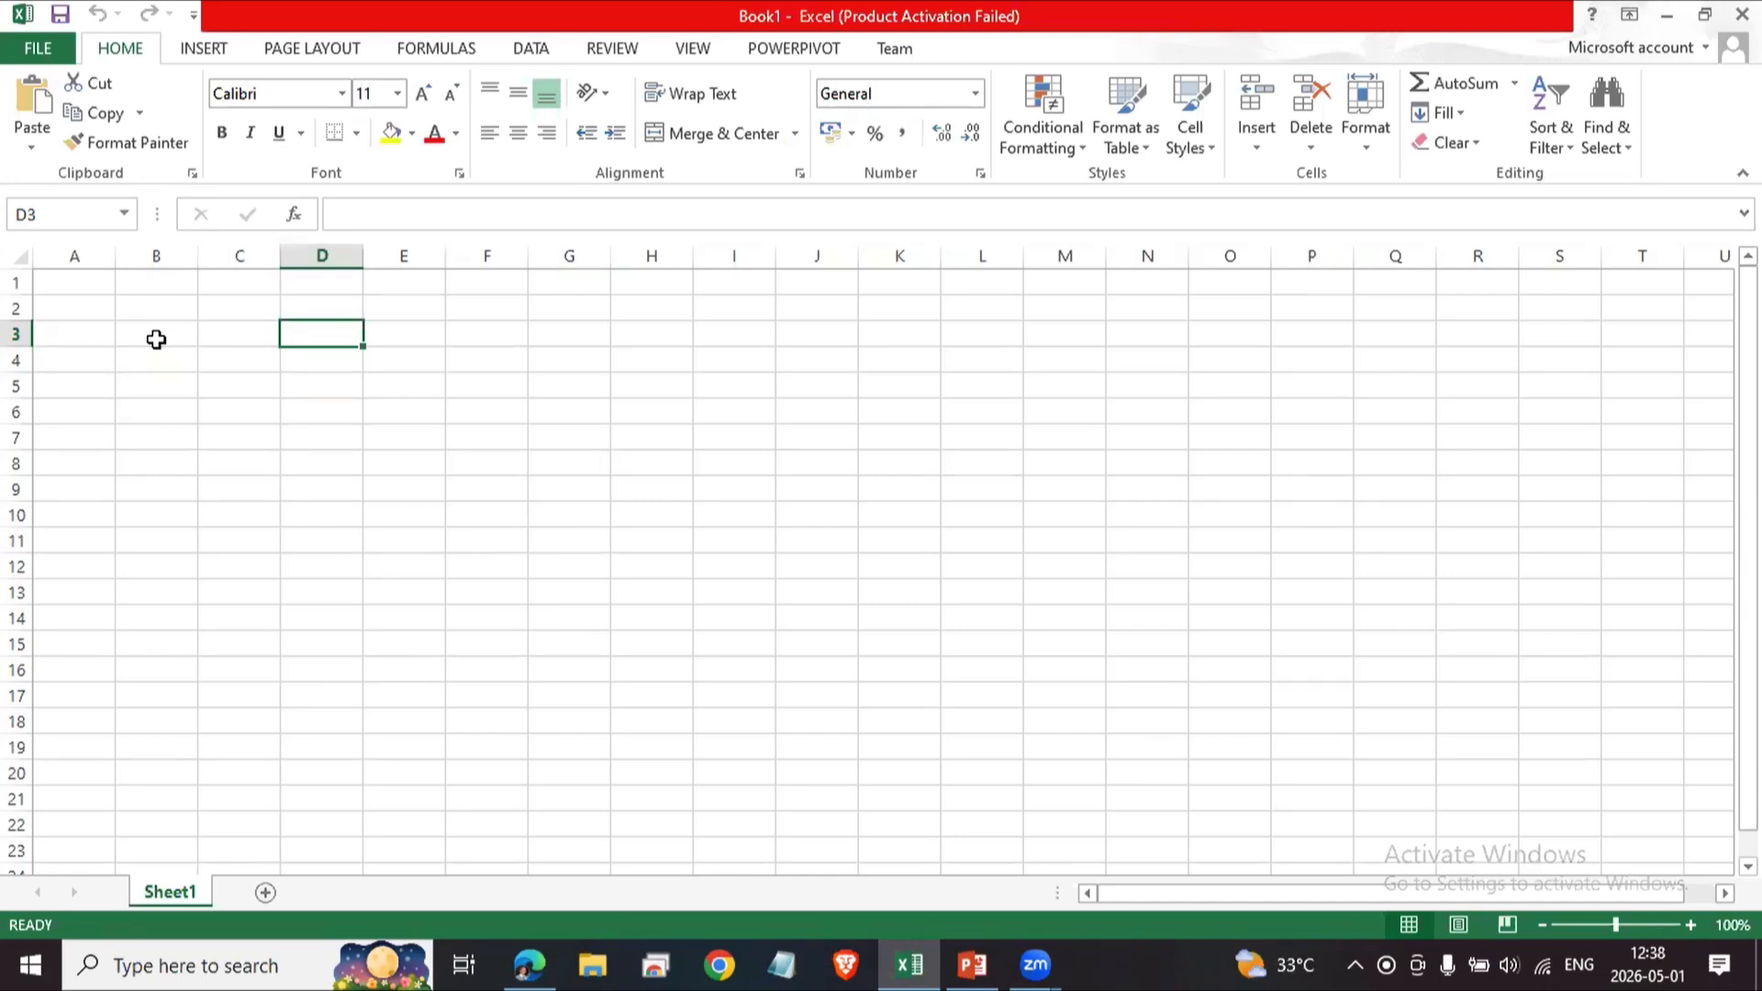
key("Left")
key("Left")
key("Left")
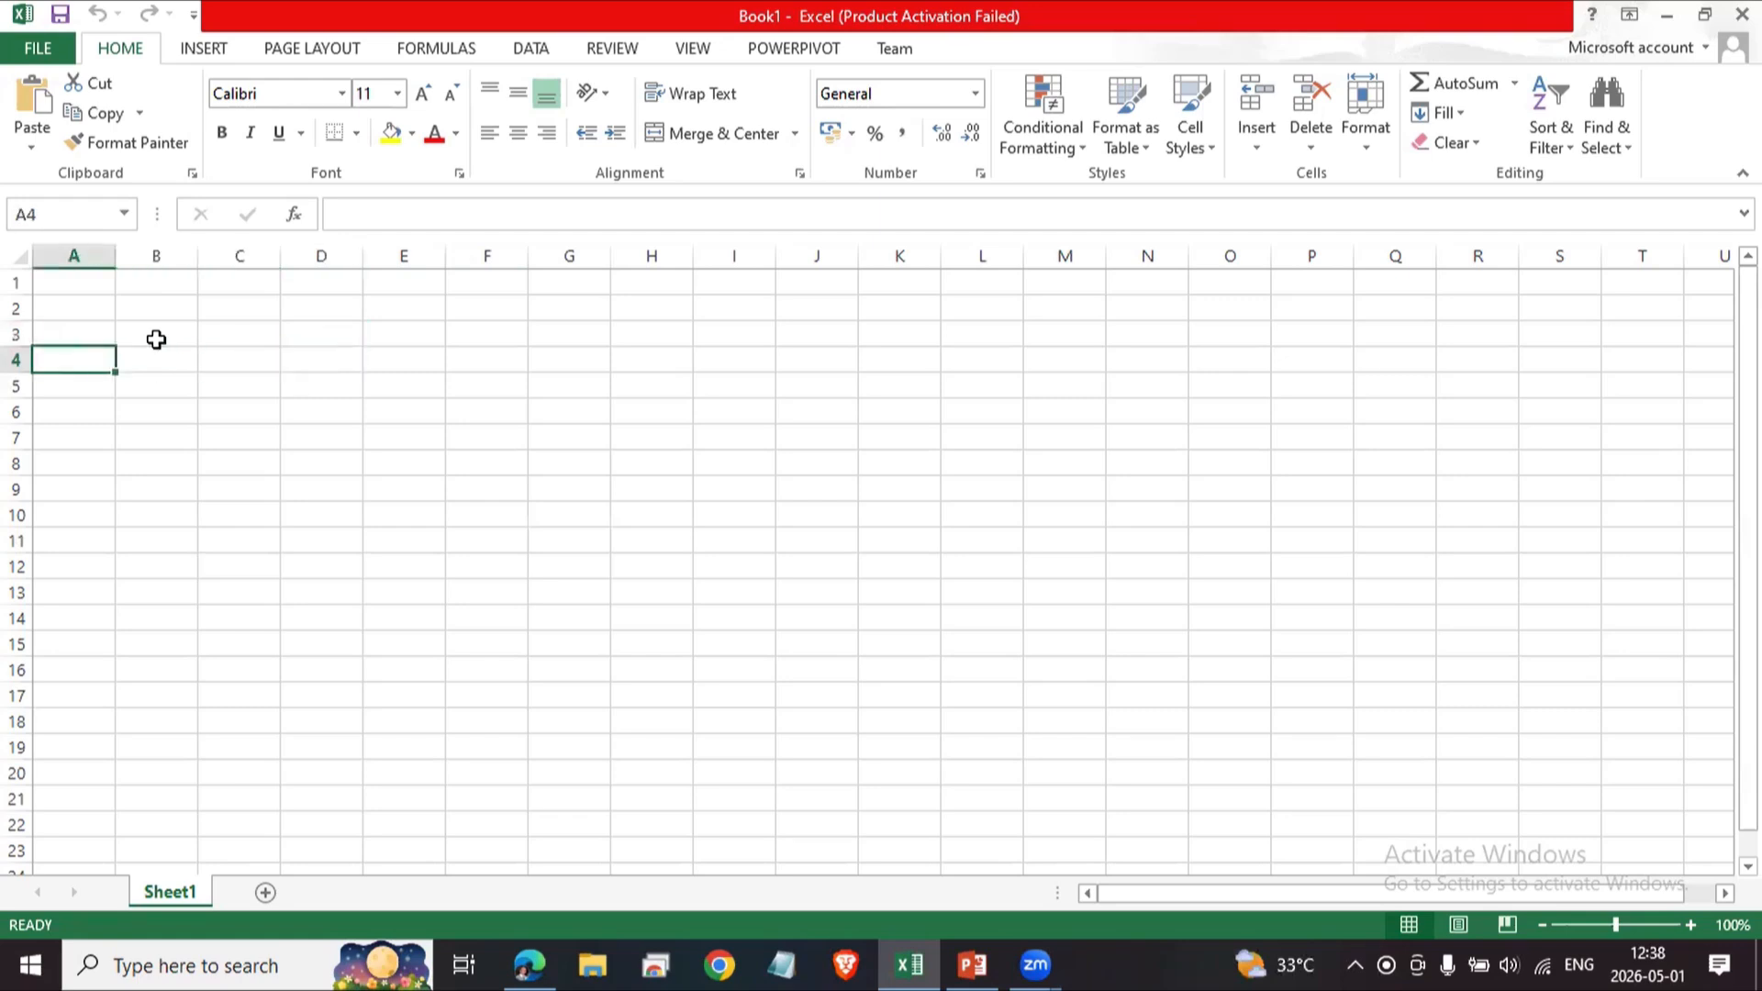
key("Up")
key("Right")
key("Down")
key("Up")
key("Up")
key("Down")
key("Down")
key("Down")
key("Down")
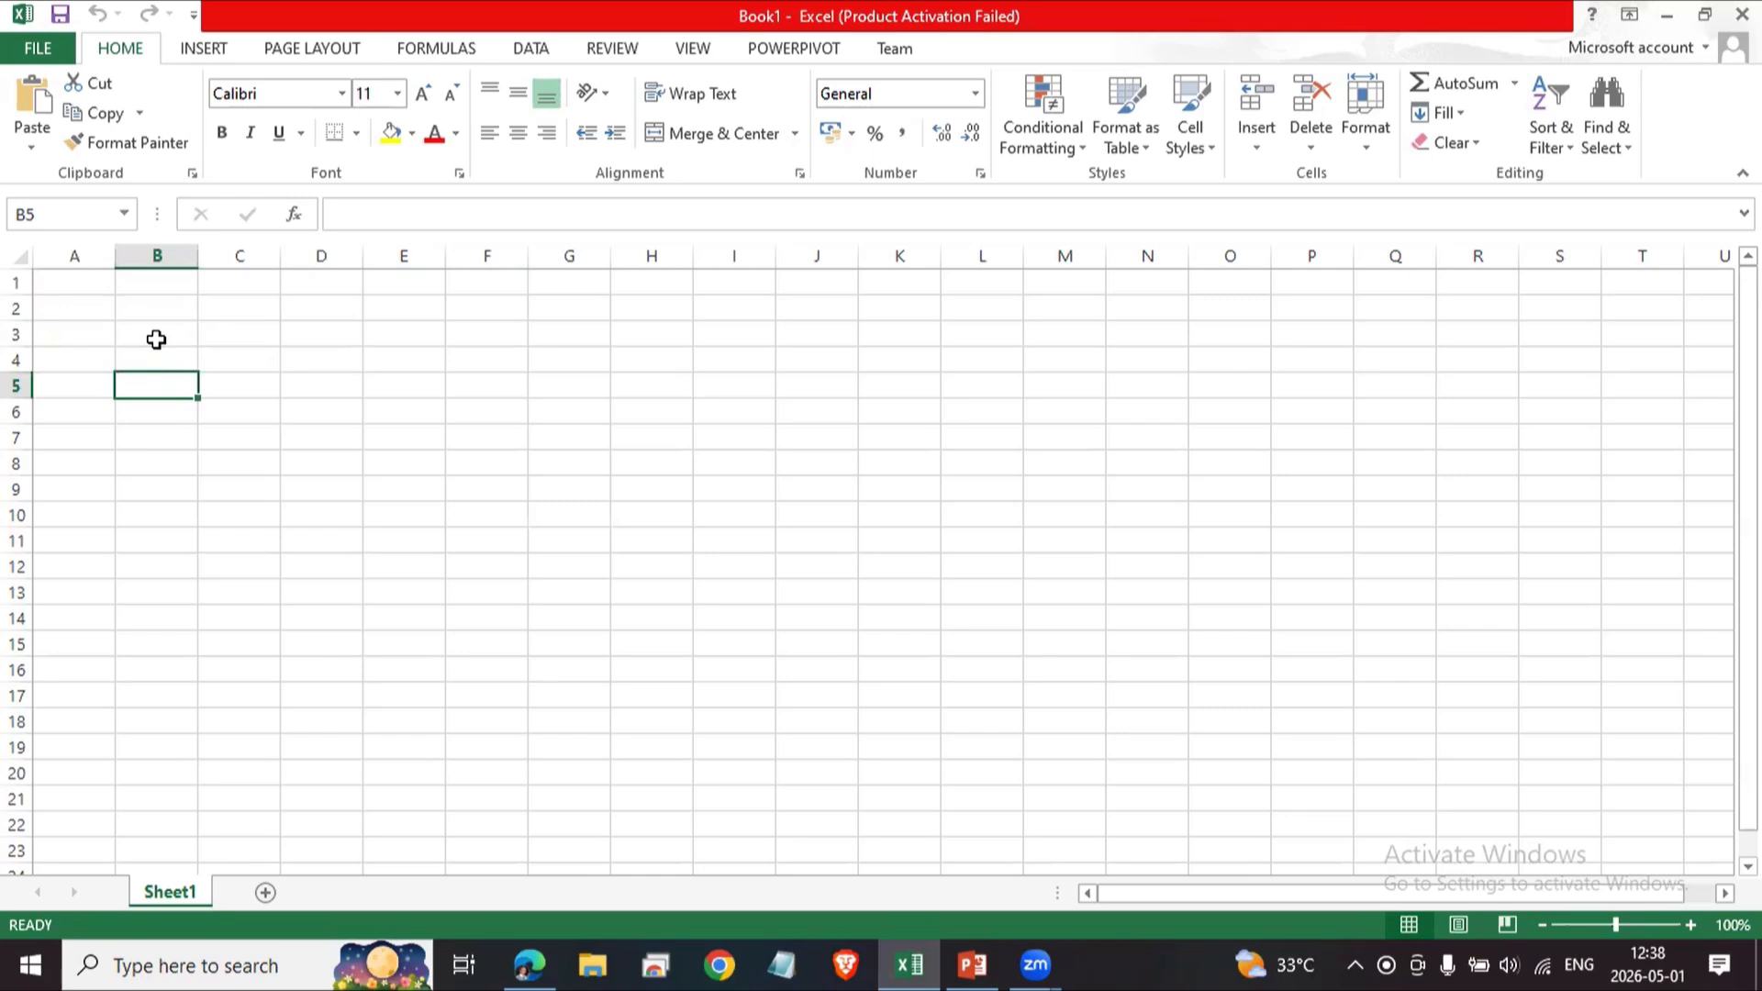
key("Down")
key("Down")
key("Right")
key("Down")
key("Right")
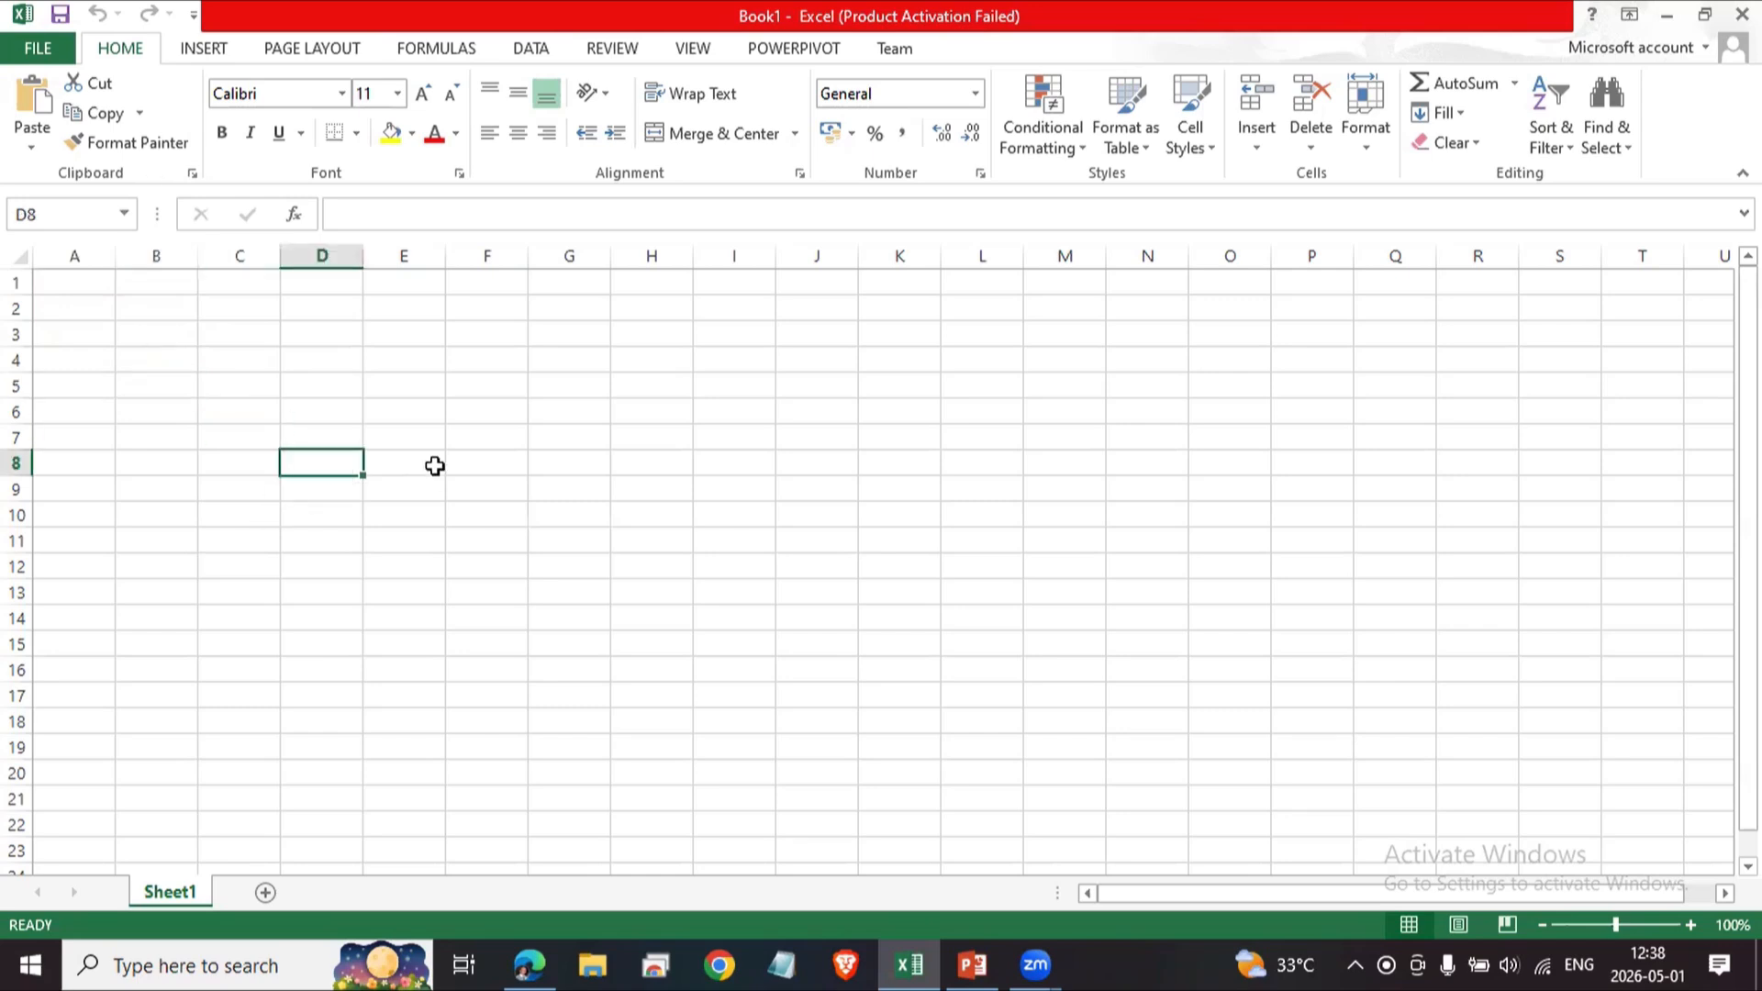
Enter 'Addresss as text in cell D8.
type("'Addresss")
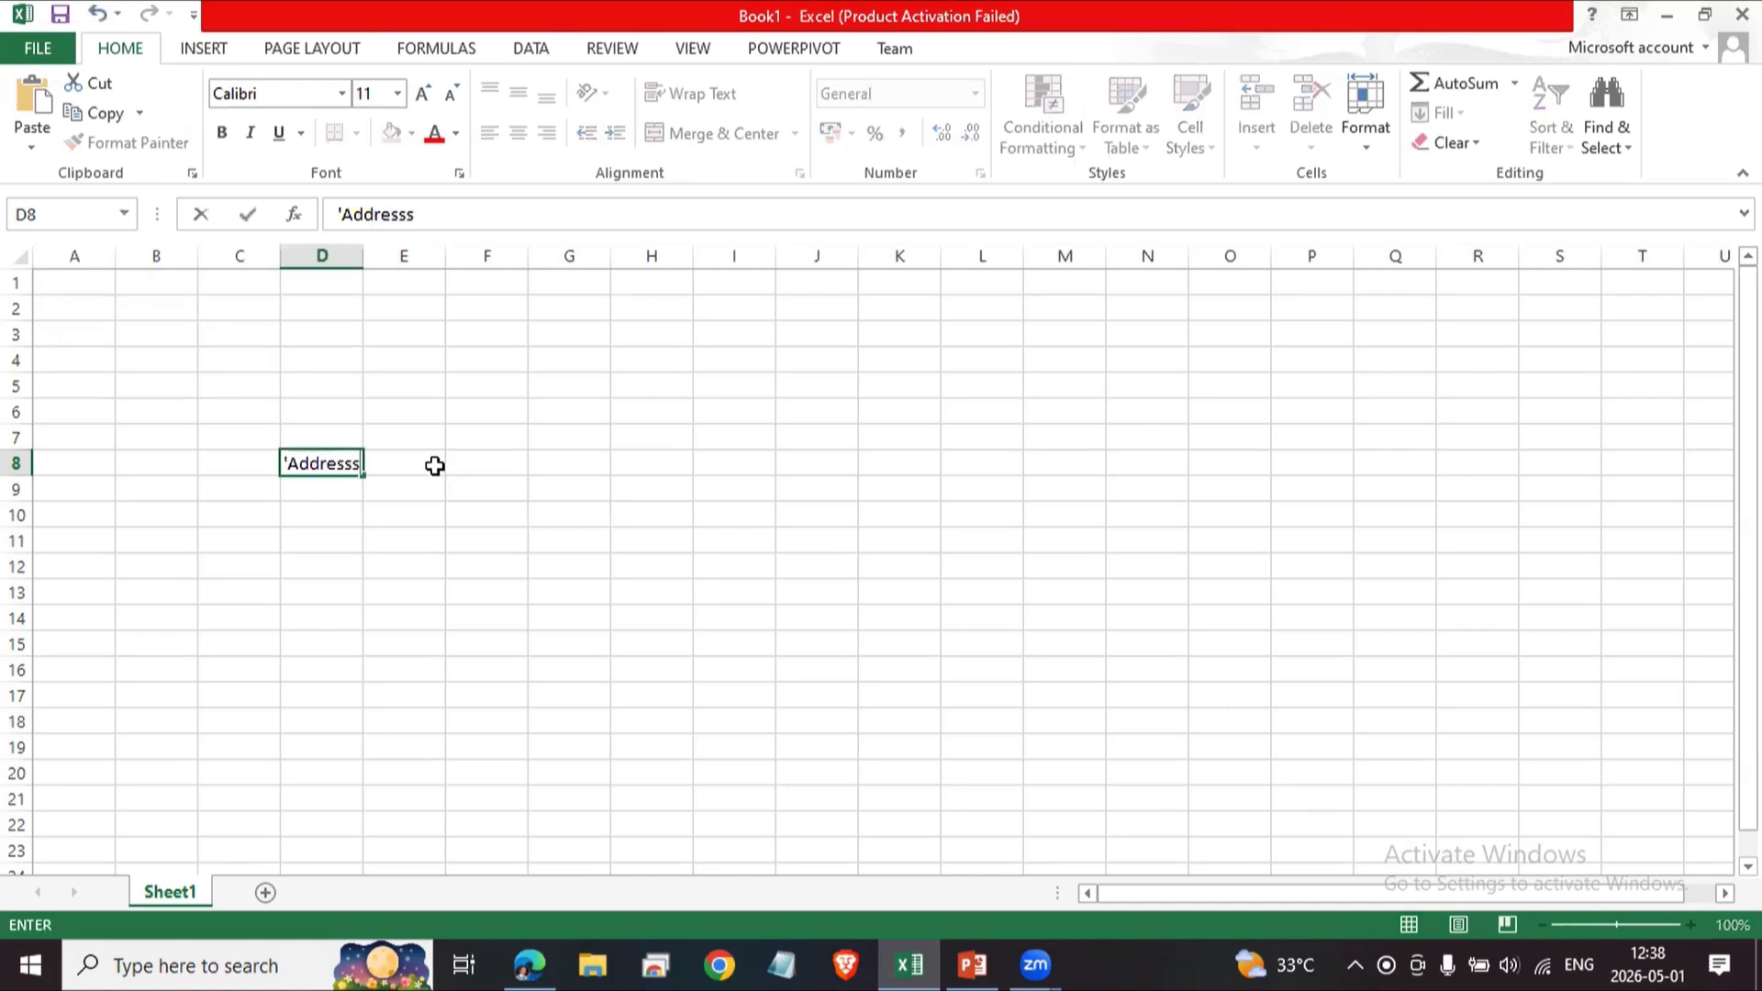
key("Return")
Enter kjkljlhjhkhjkhkjsdfhjkfds in cell B3.
left_click(154, 330)
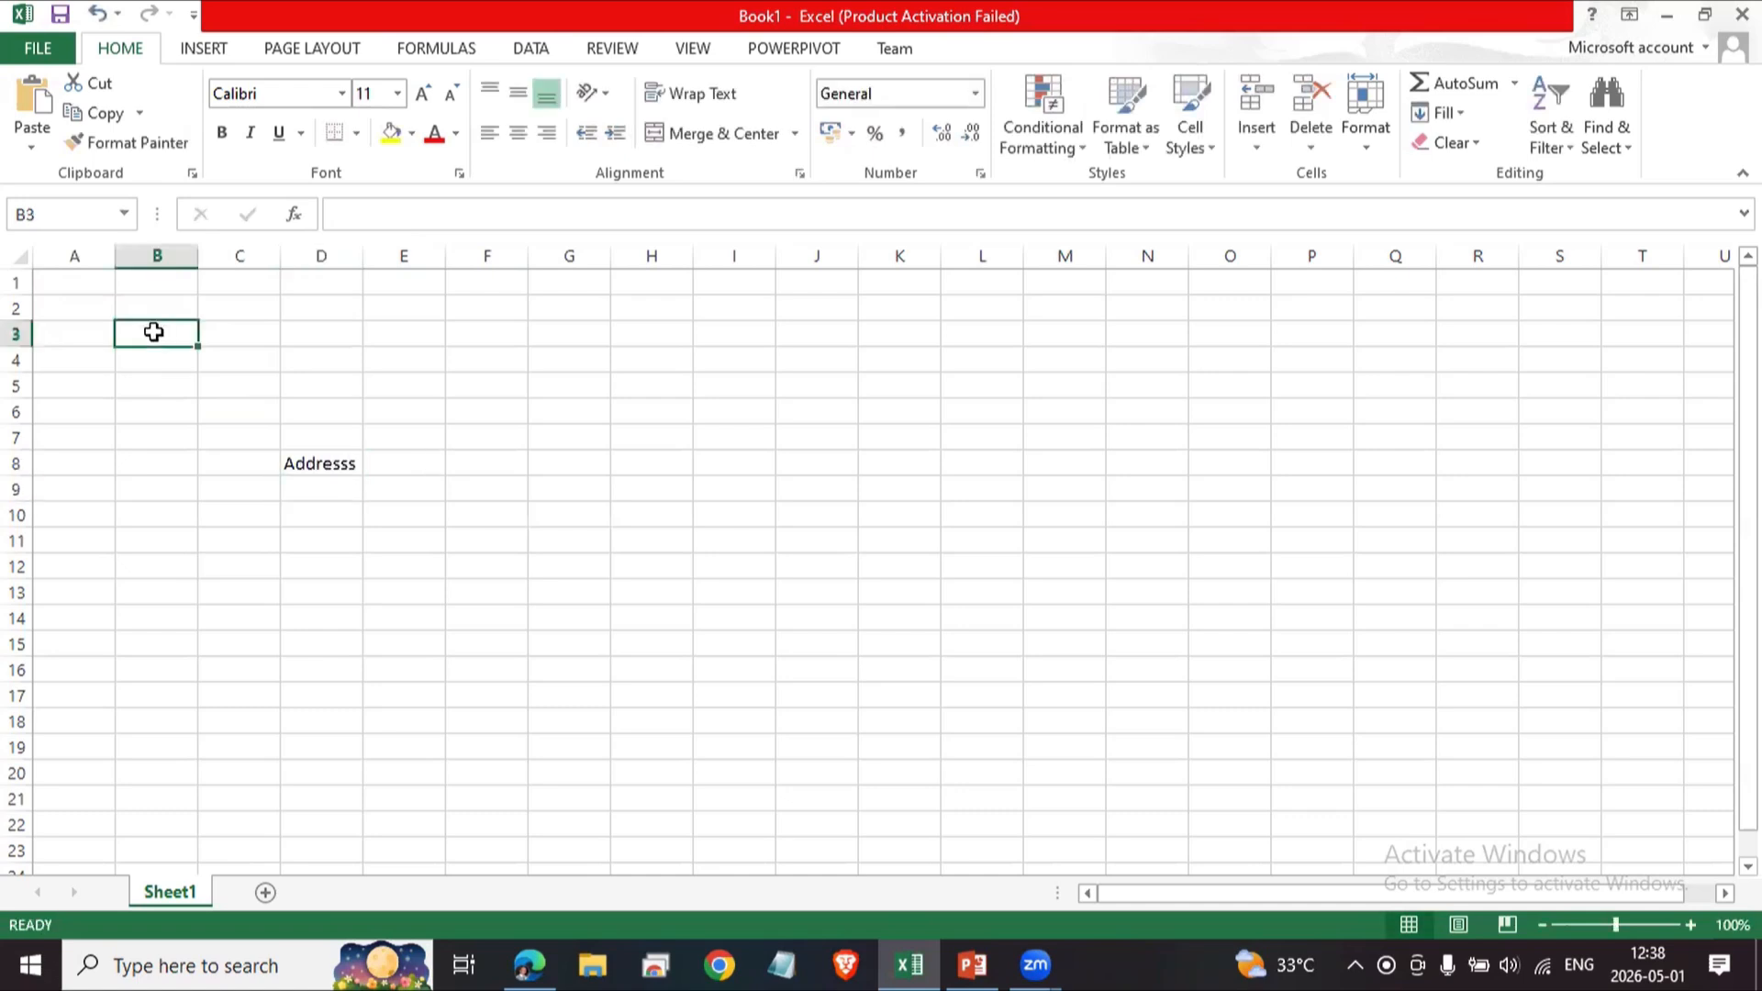
type("kjkljl")
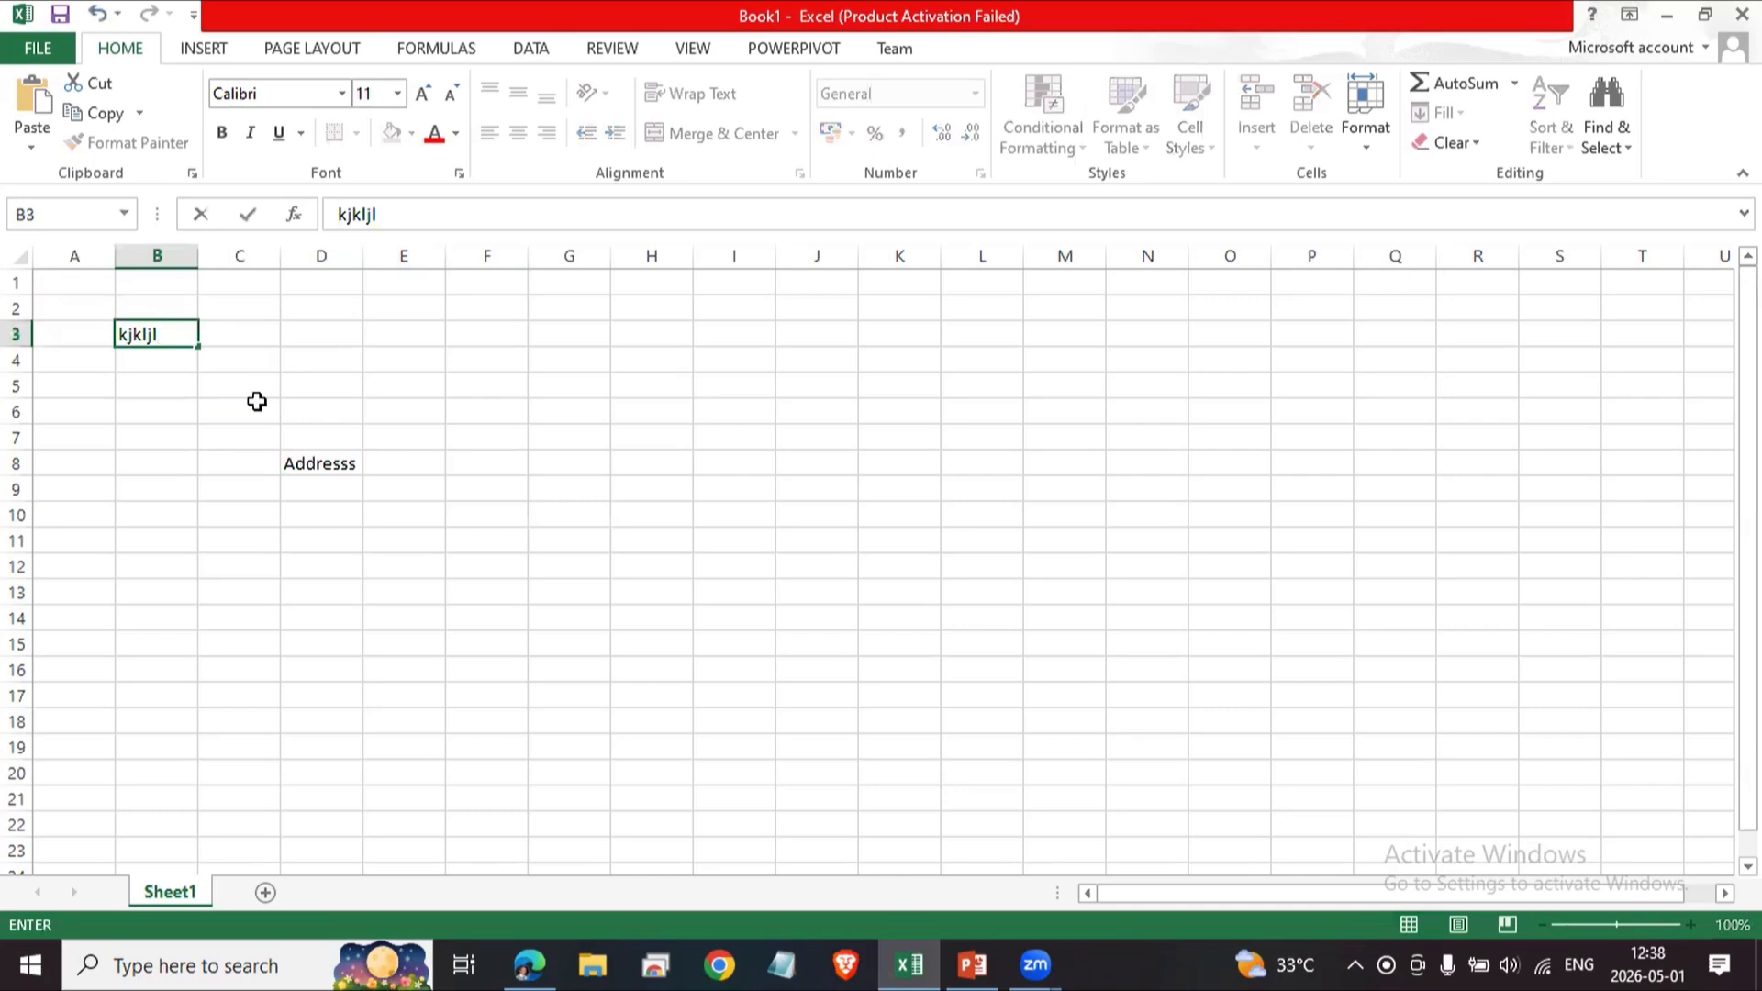
type("hjhkhjkhkjsdfhjkfds")
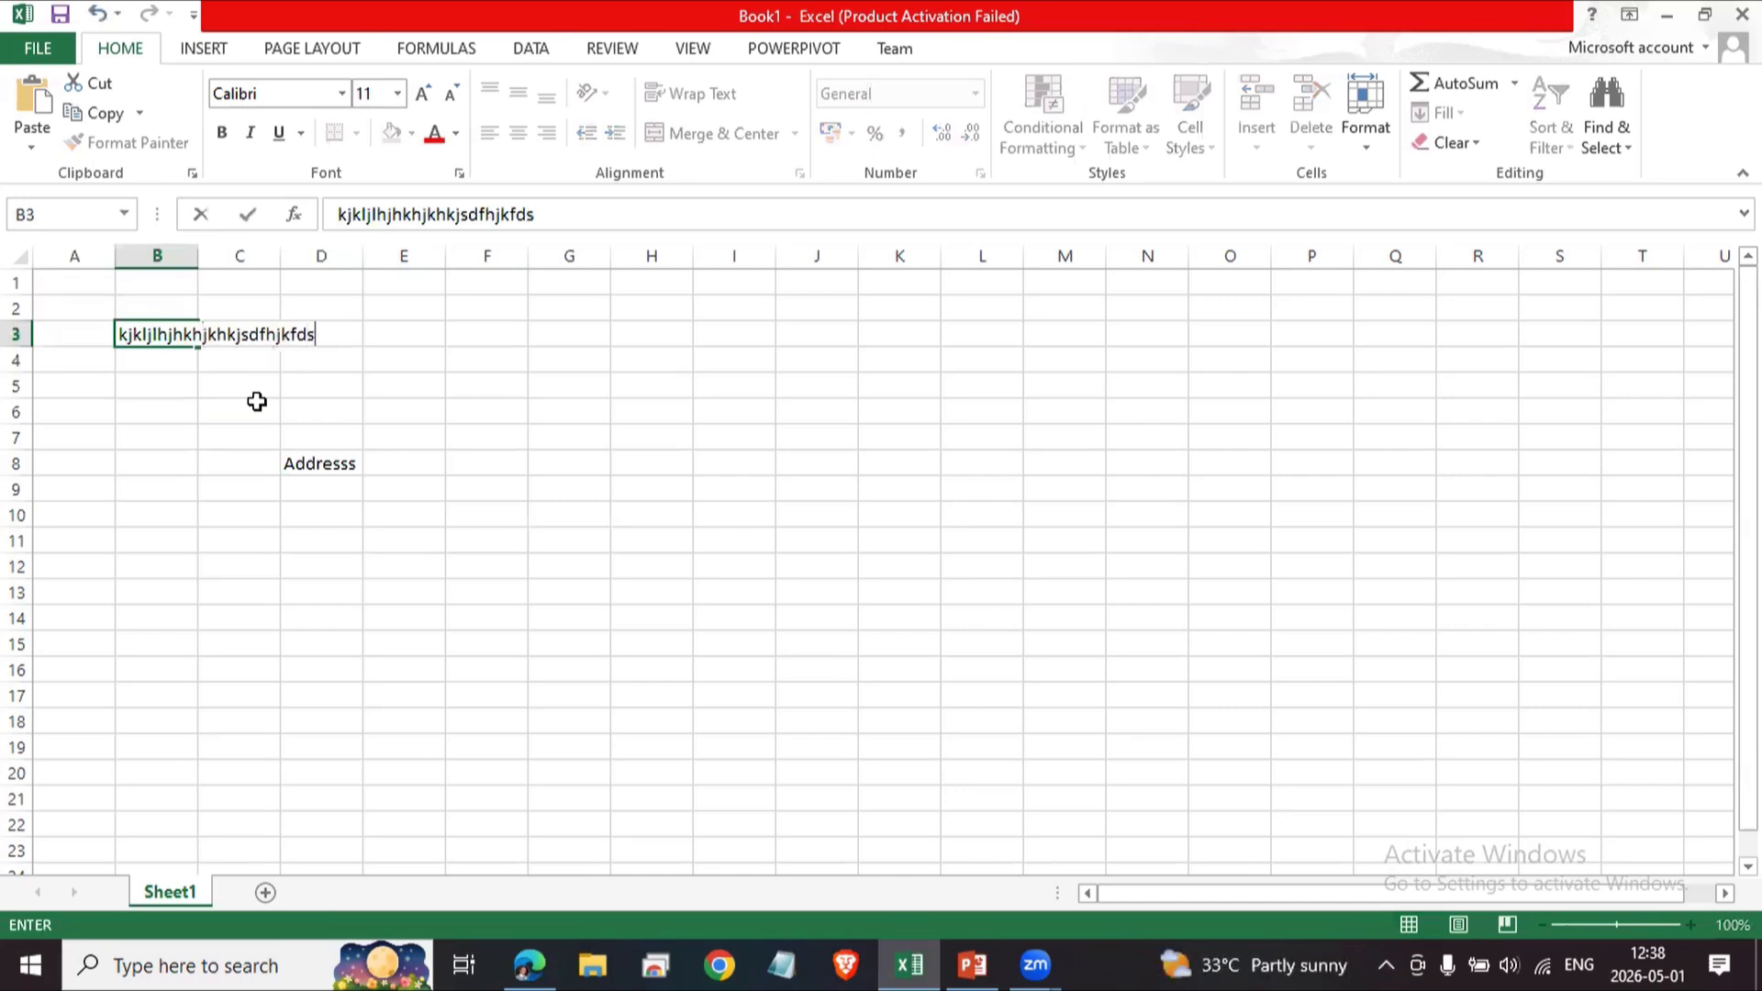
key("Return")
Enter kdjd in cell C3, next to the overflowing B3 text.
key("Up")
key("Right")
key("Left")
key("Right")
key("Left")
key("Right")
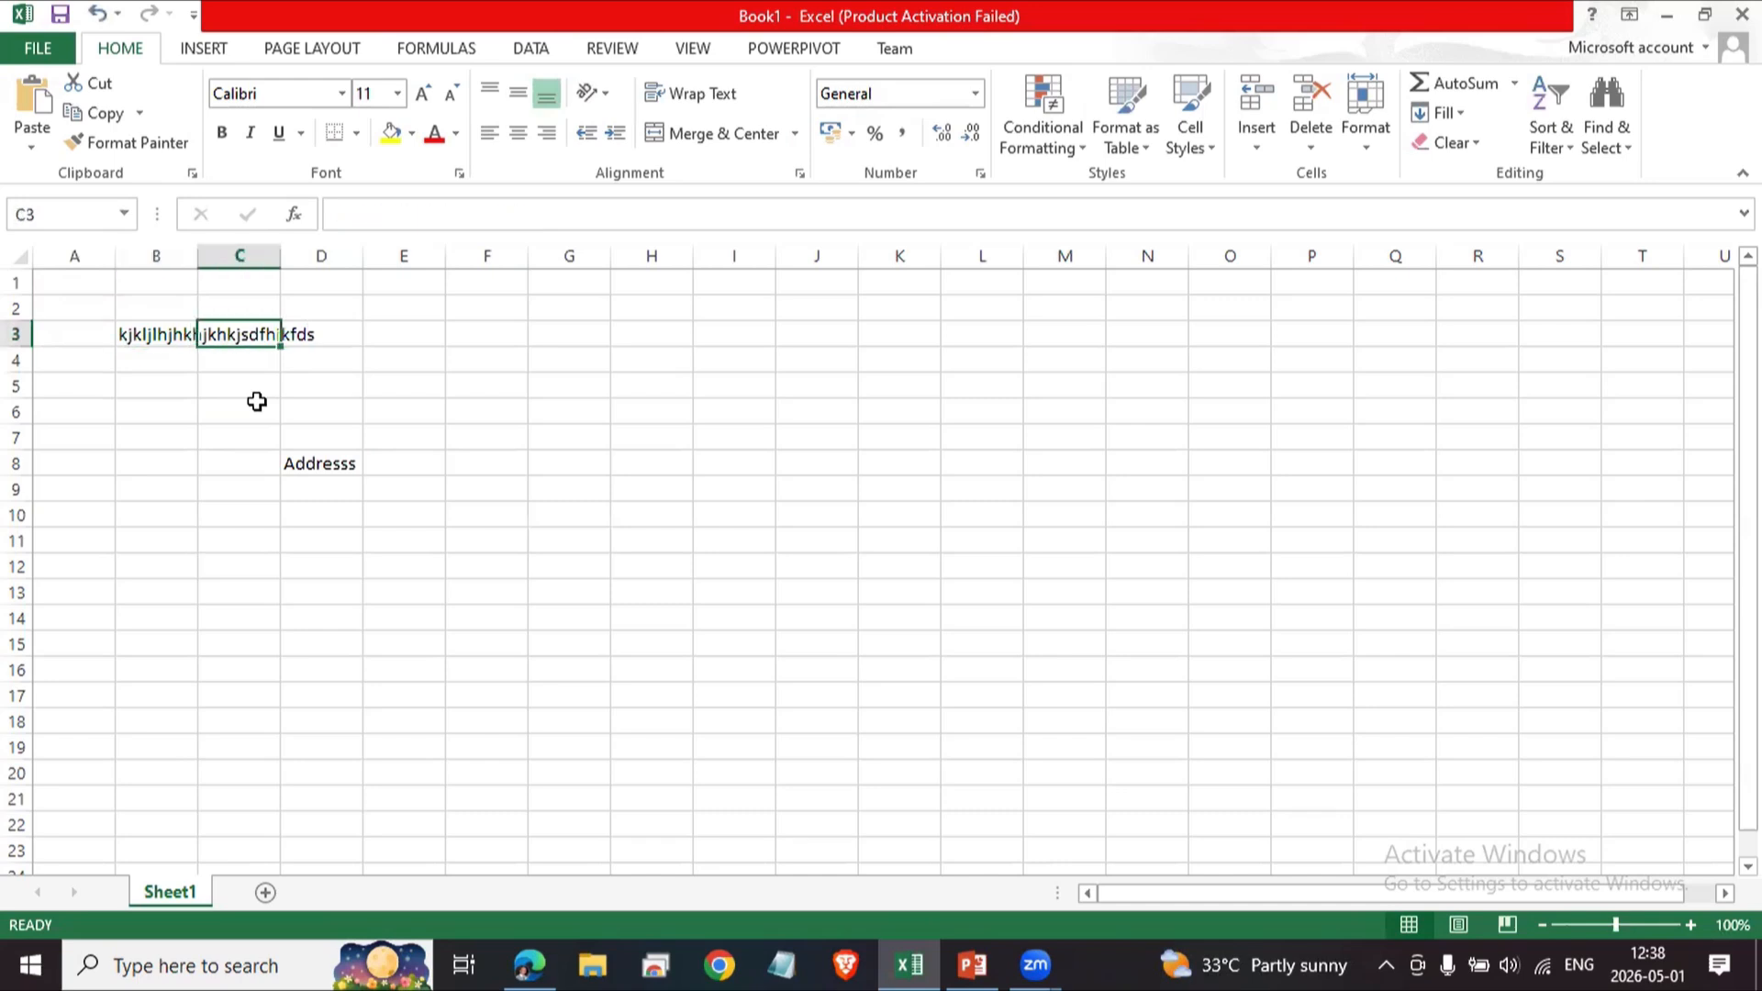
type("kdjd")
key("Return")
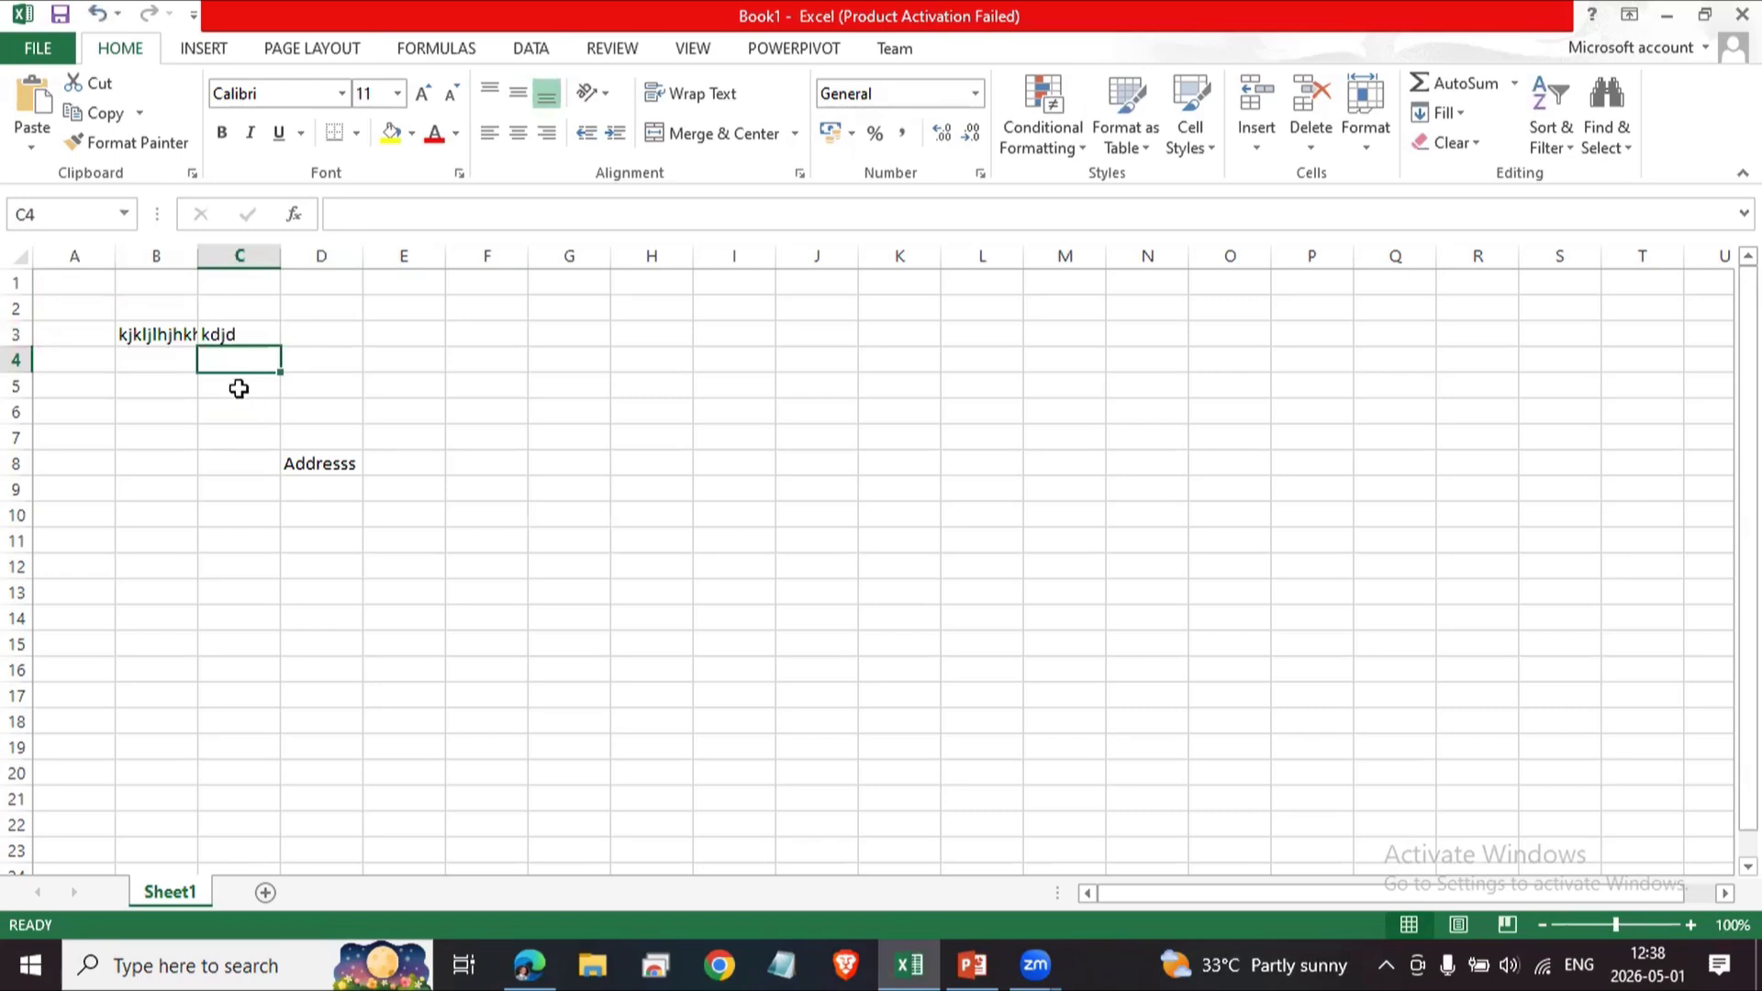
Select B3, C3 and nearby cells to compare what each cell actually contains.
left_click(172, 334)
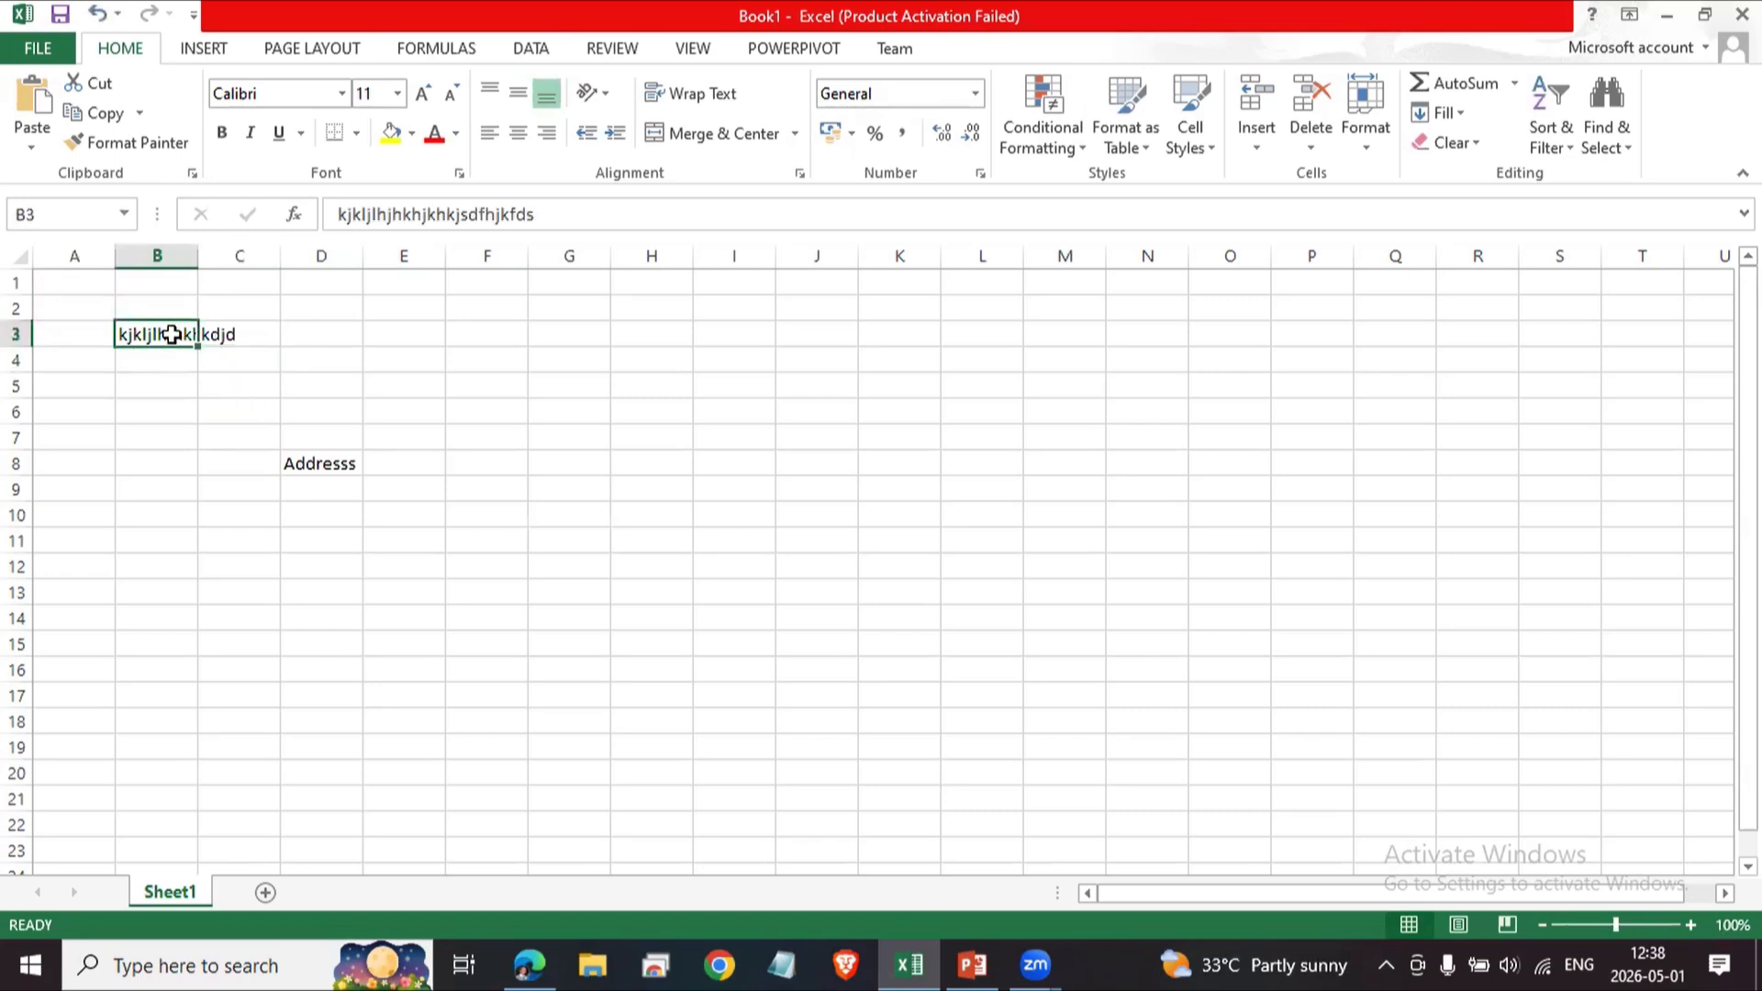
left_click(228, 340)
left_click(225, 380)
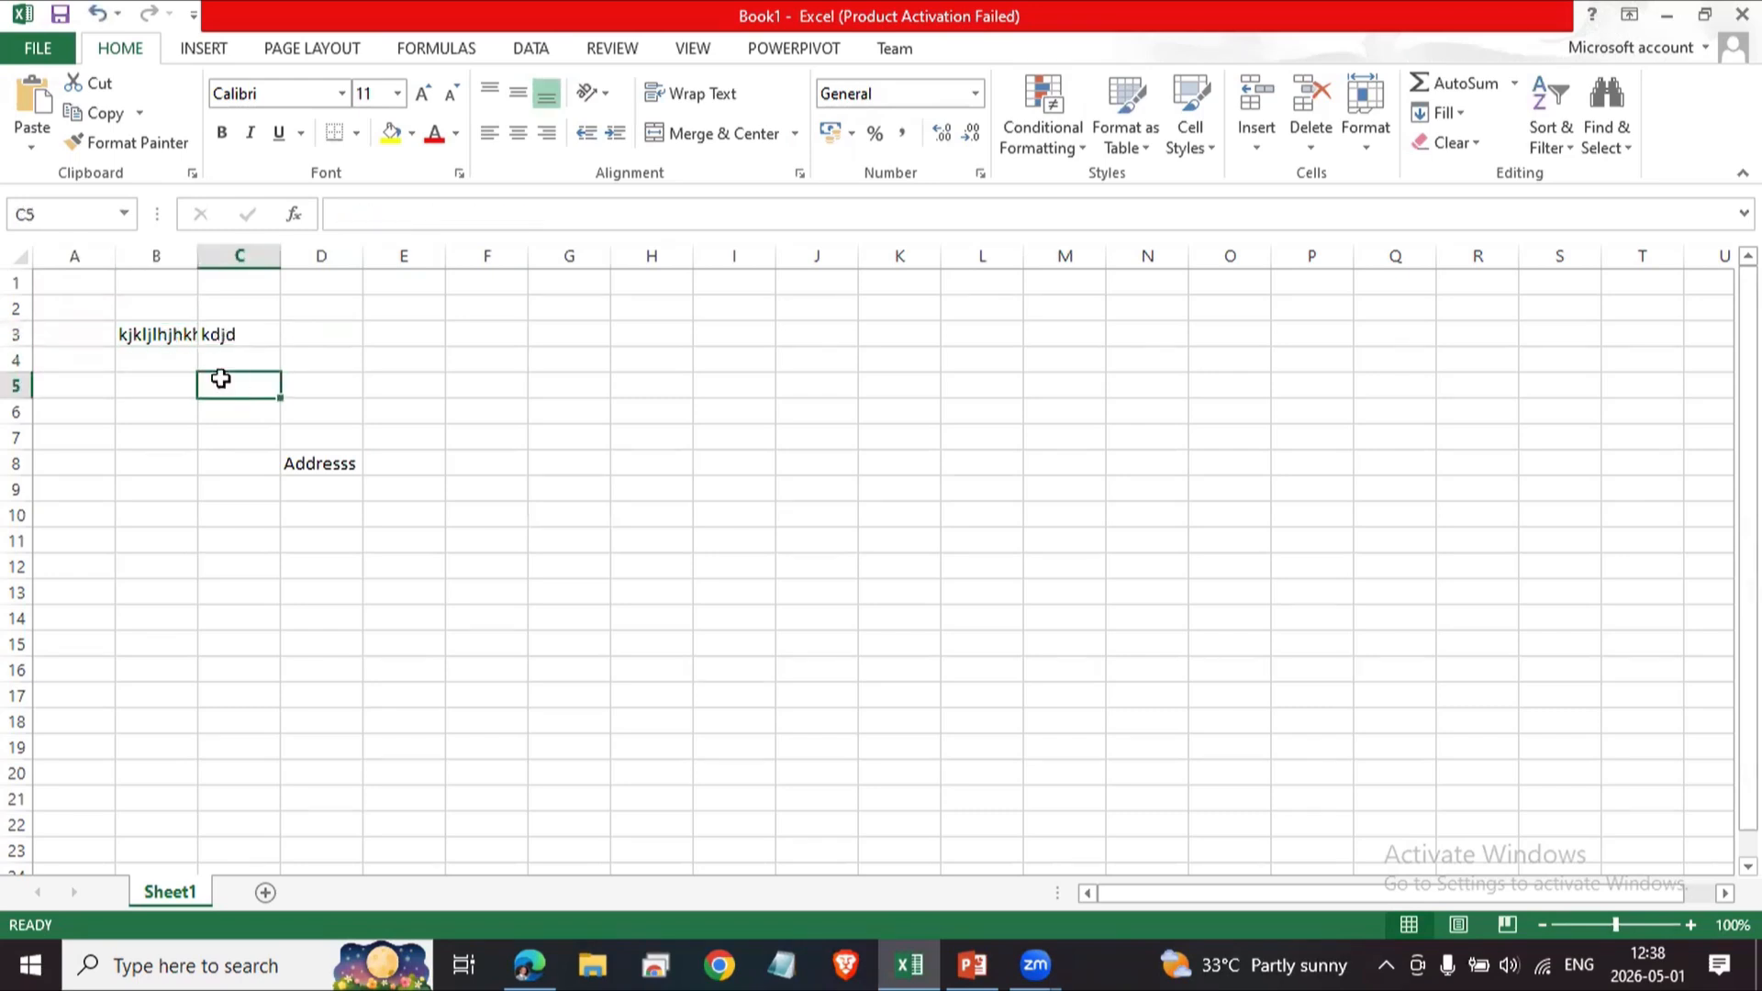
left_click(161, 339)
left_click(235, 340)
left_click(238, 363)
left_click(230, 334)
left_click(177, 334)
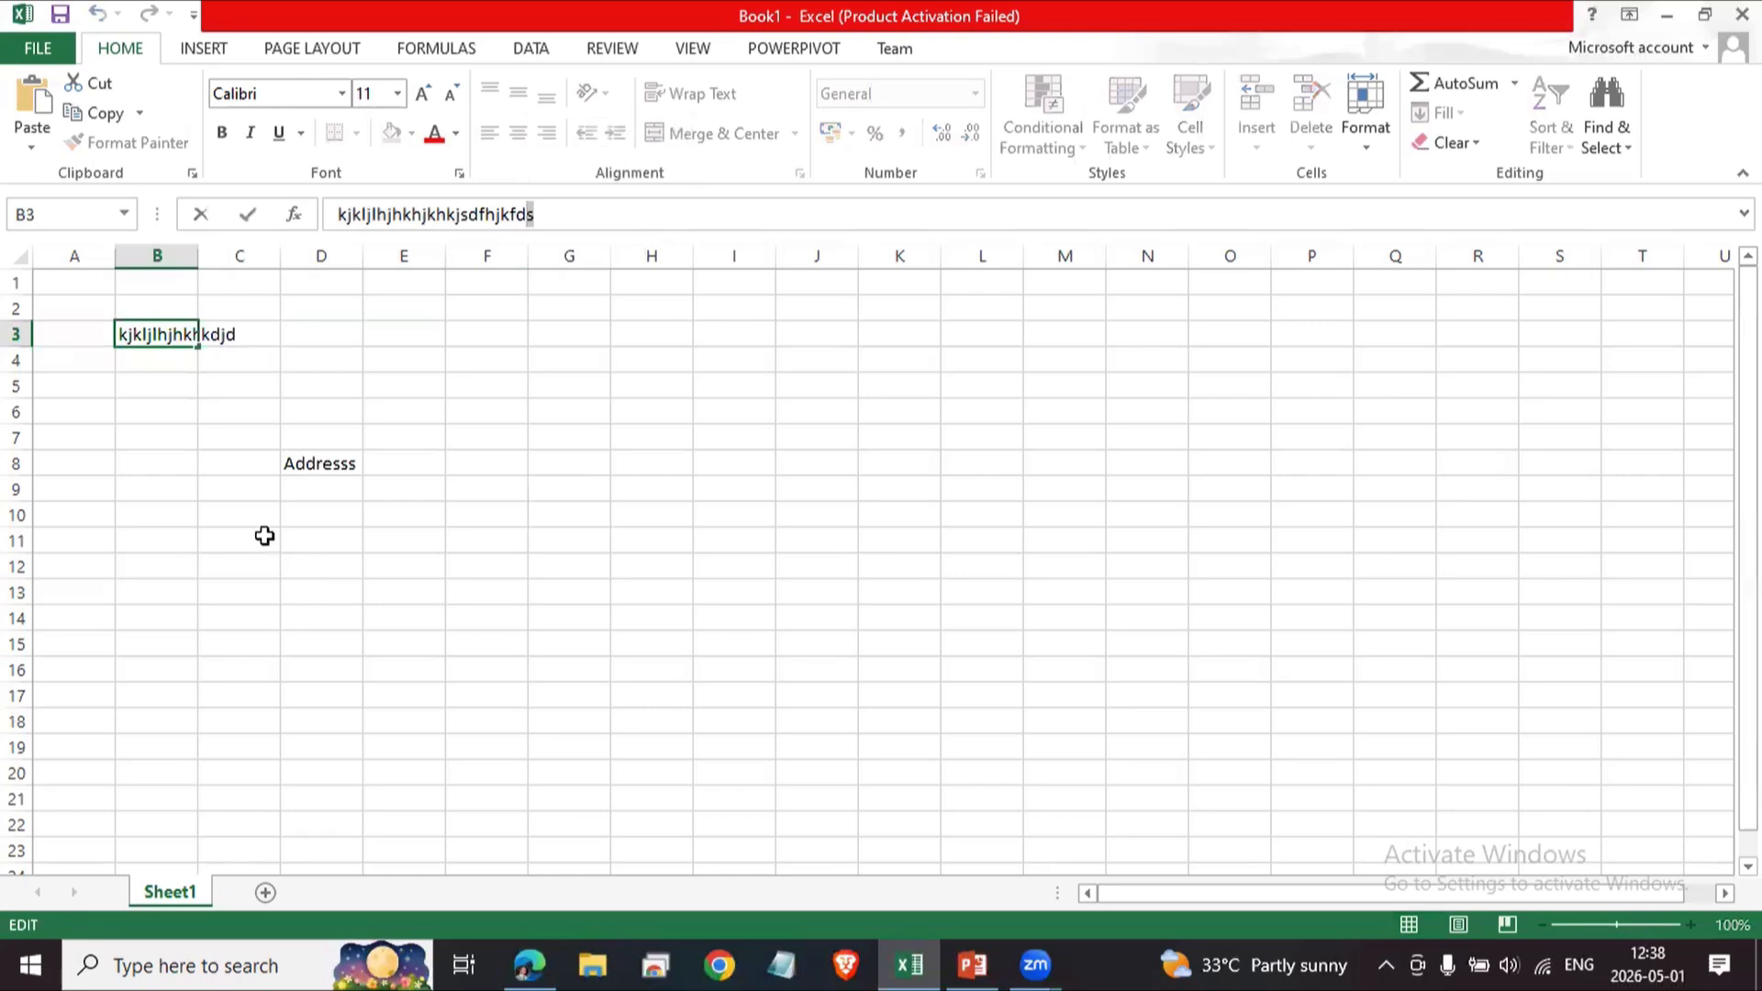
left_click(218, 482)
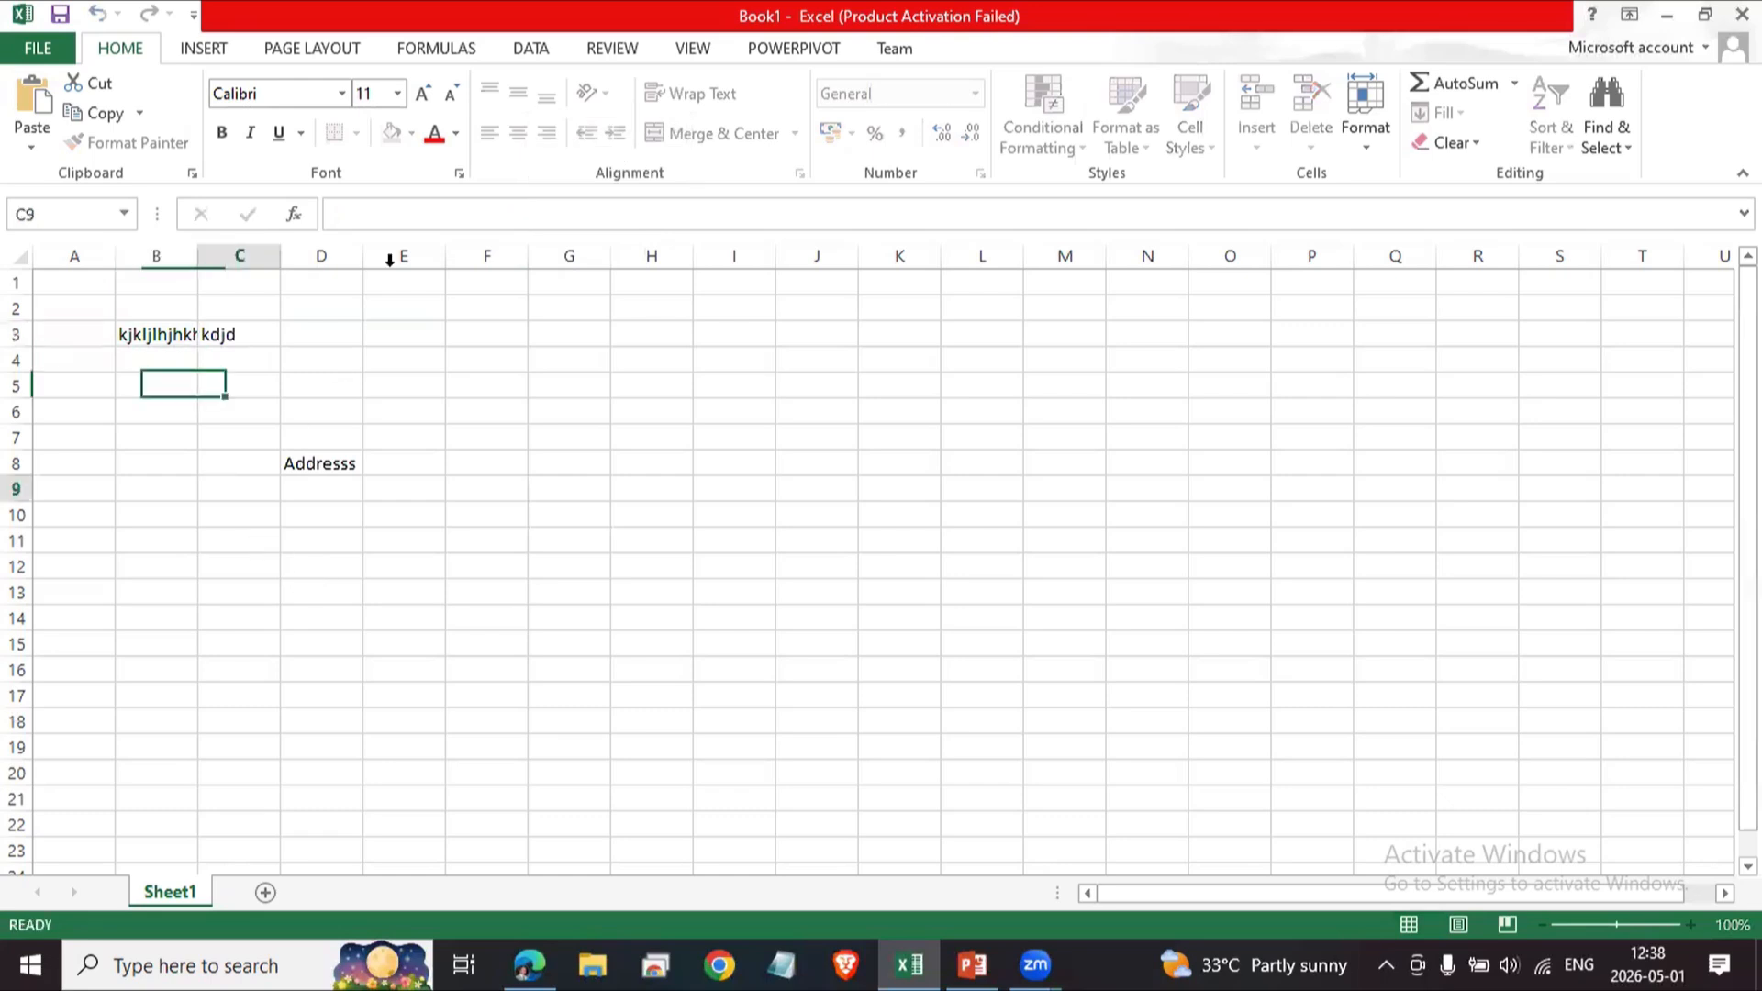
left_click(213, 559)
left_click(148, 397)
left_click(315, 364)
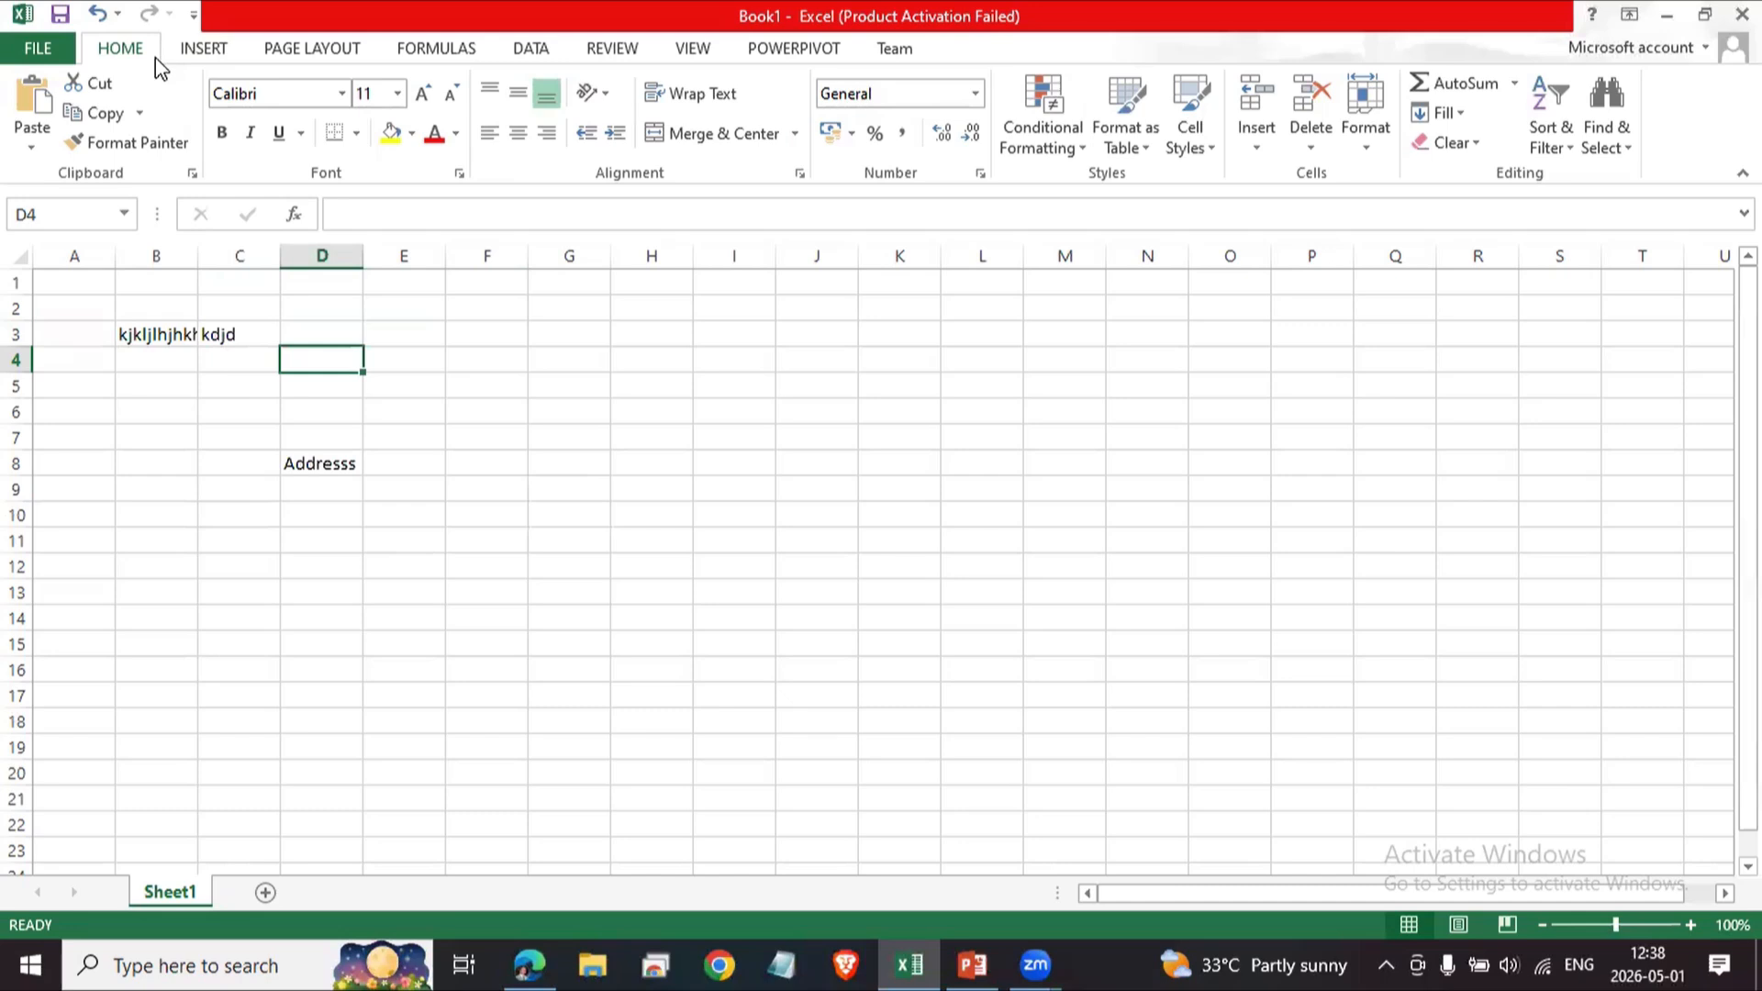
left_click(394, 531)
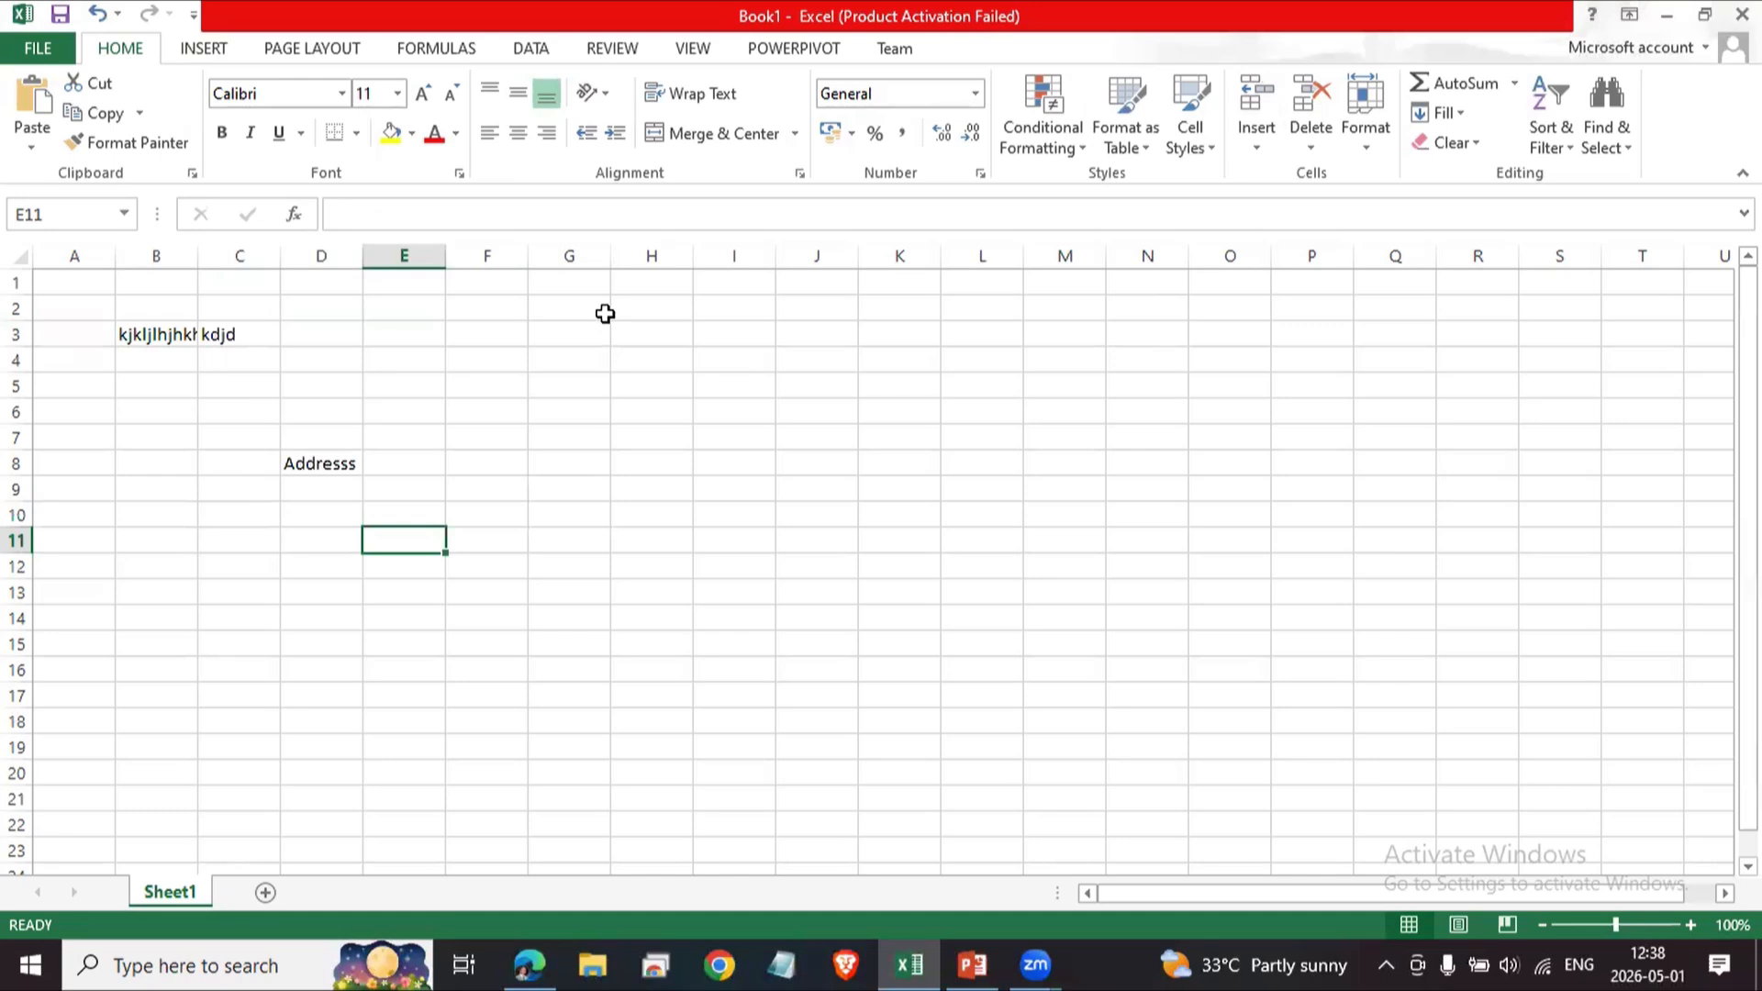
Examine the ribbon's command groups for inserting, page layout, formulas and data, then return to the home commands.
left_click(197, 48)
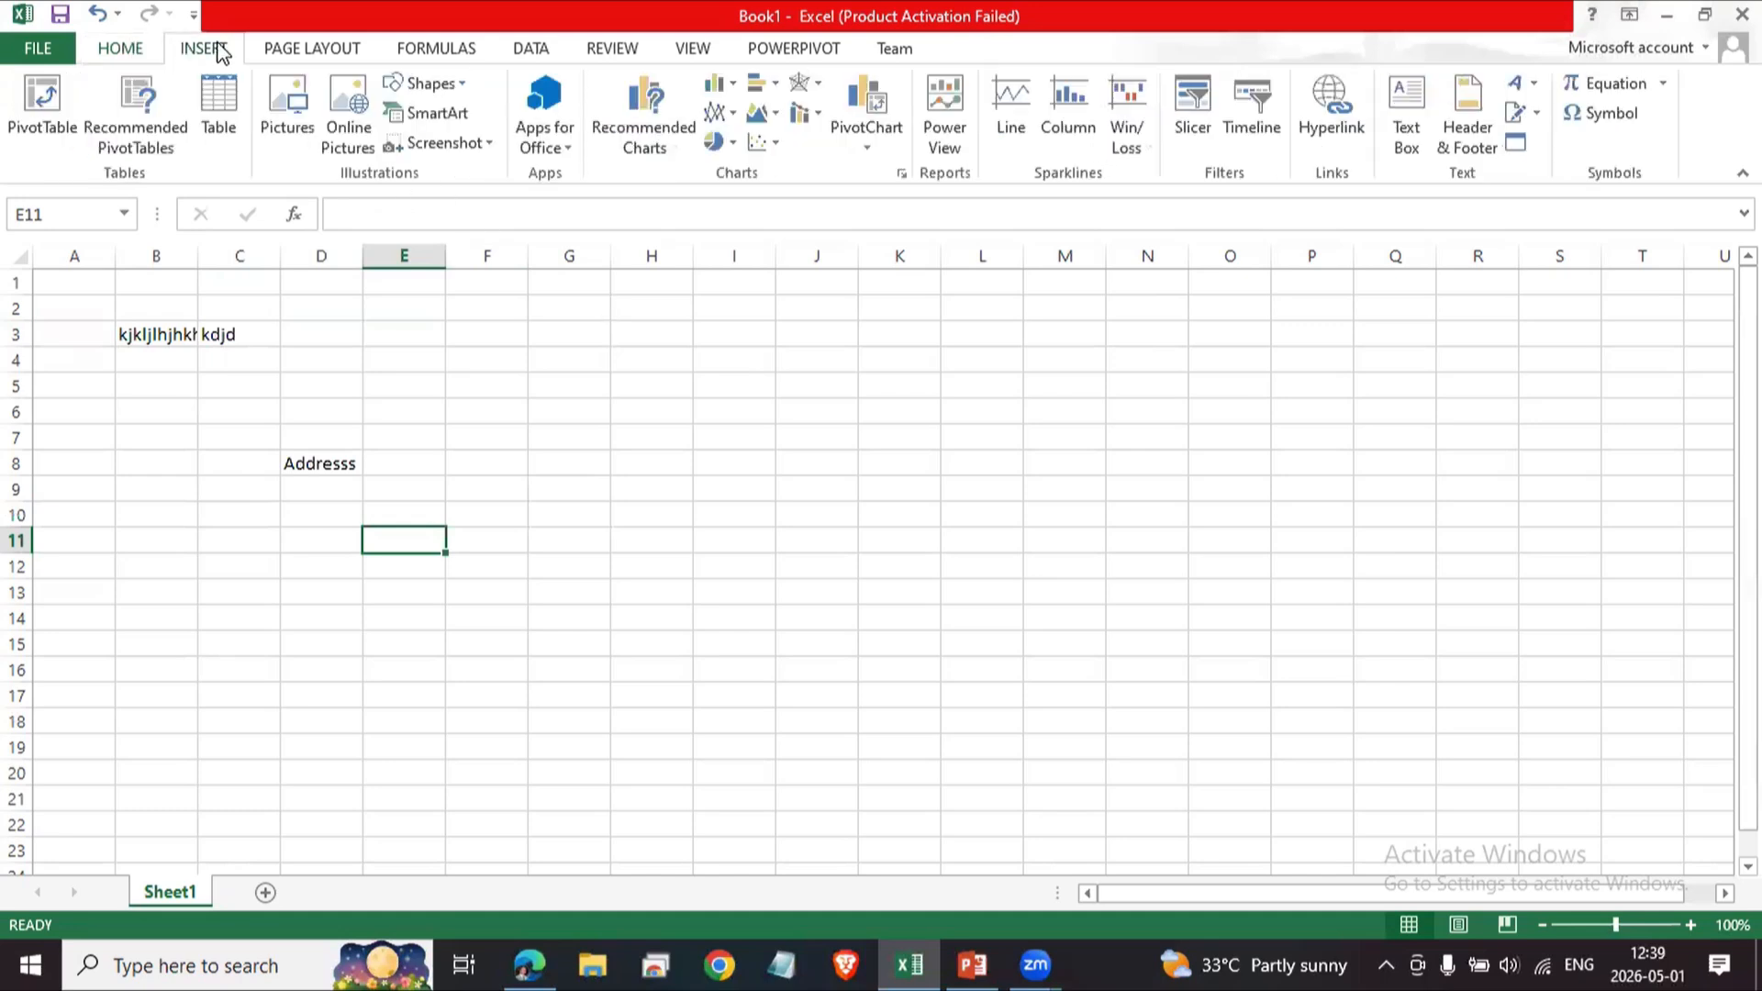
left_click(296, 48)
left_click(436, 50)
left_click(516, 50)
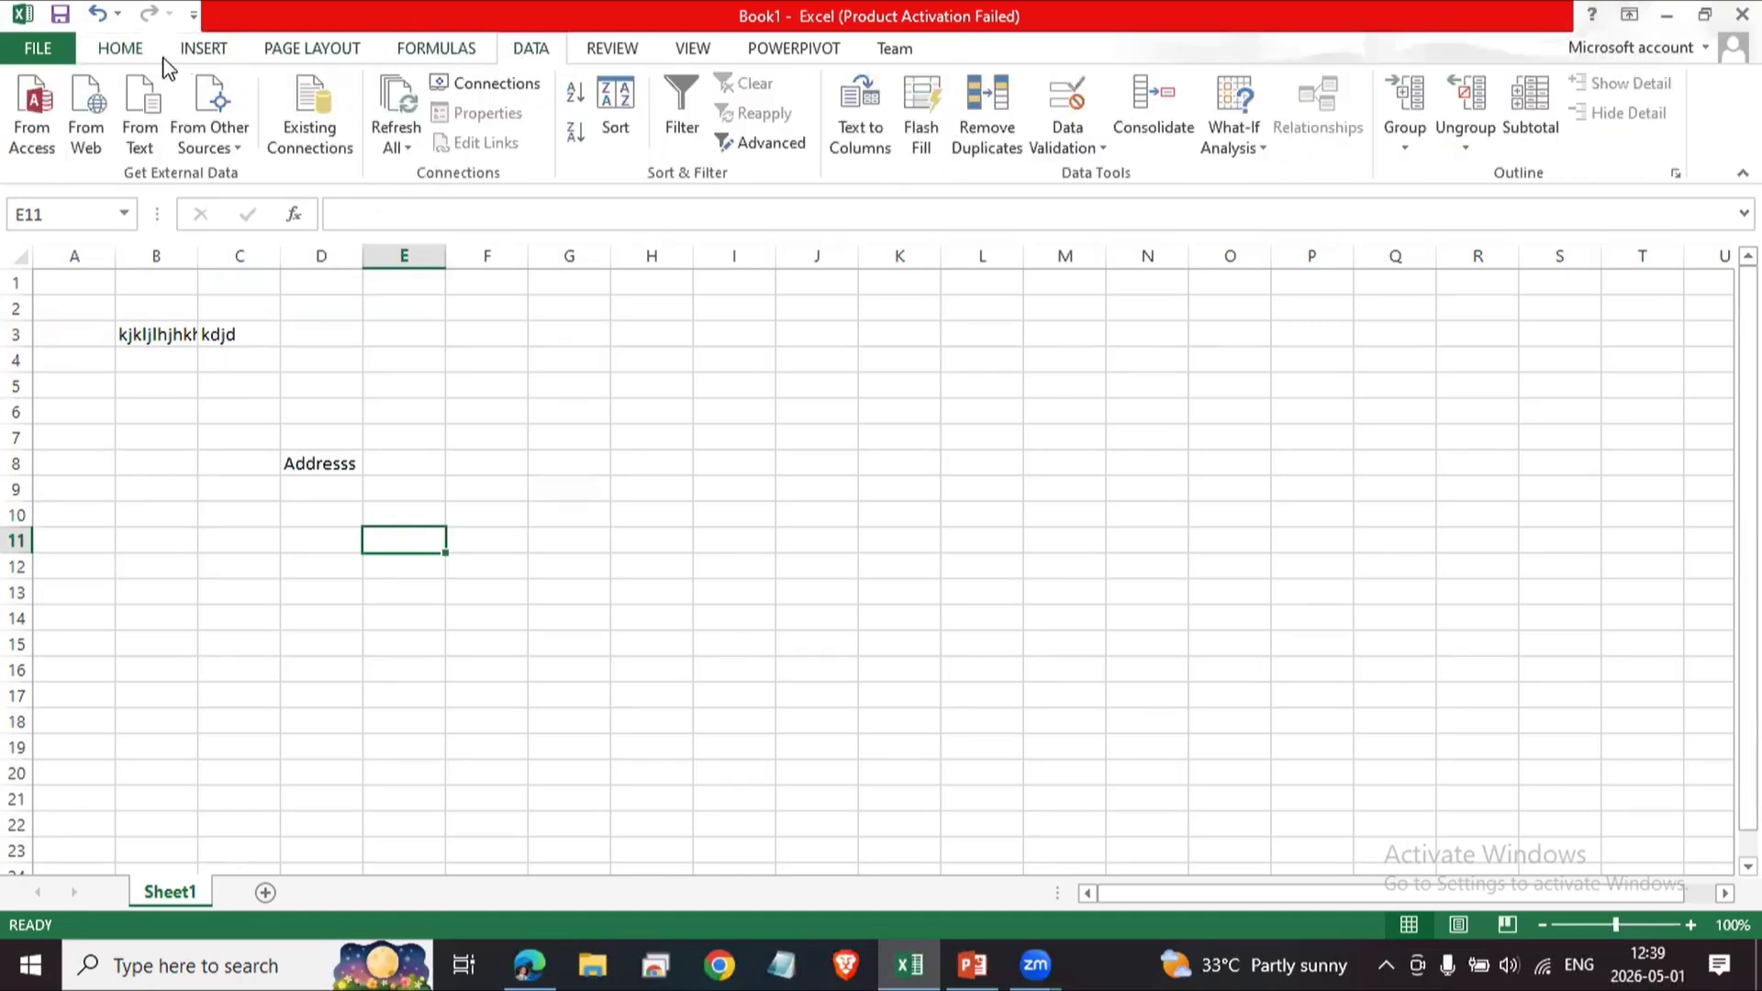
left_click(133, 53)
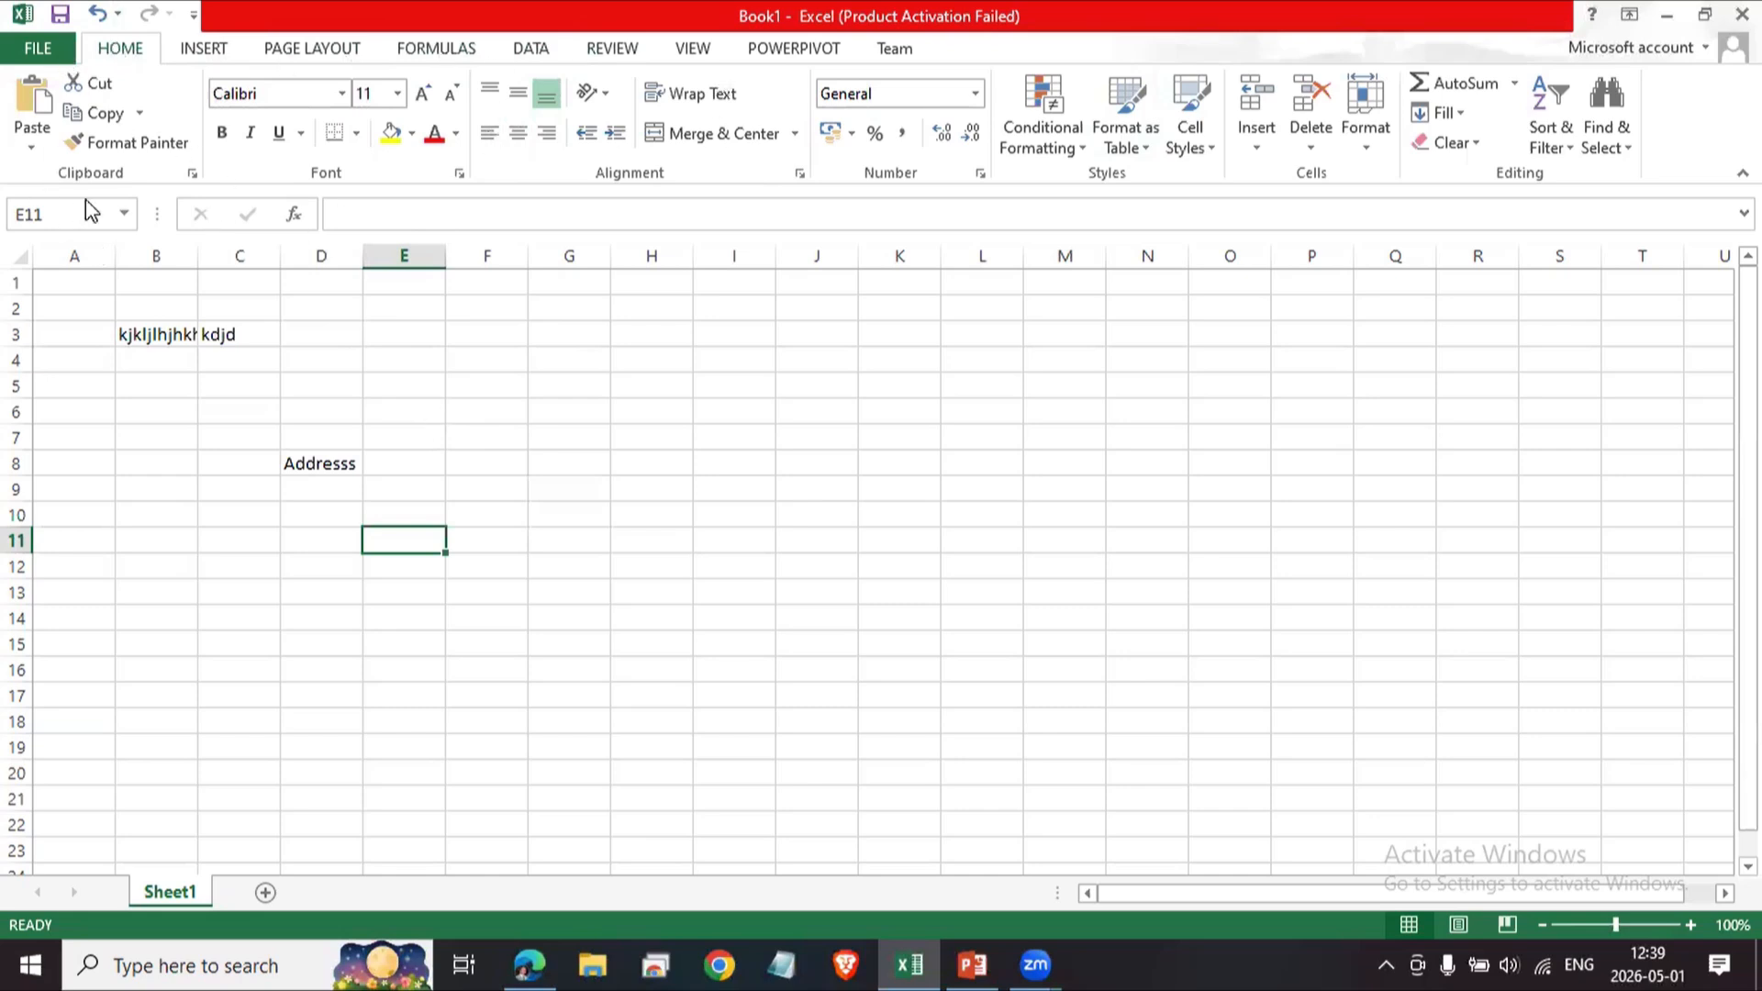
Select assorted cells and the formula bar to inspect what each cell holds.
left_click(543, 437)
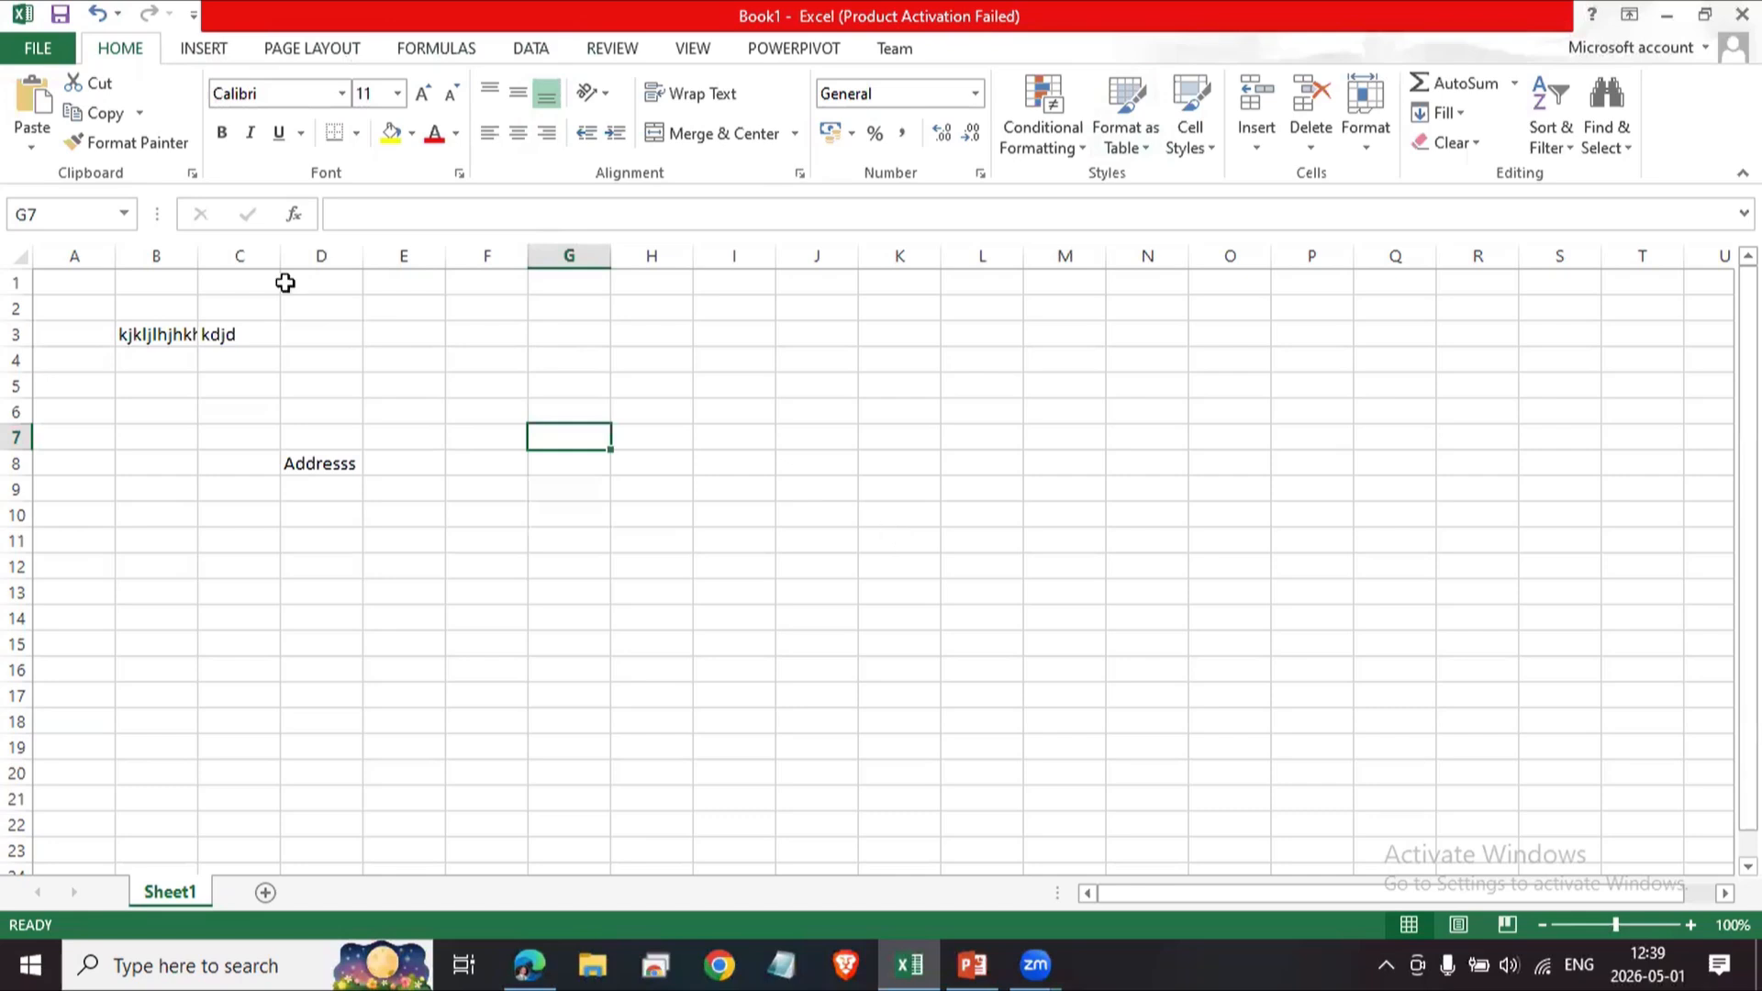
left_click(413, 214)
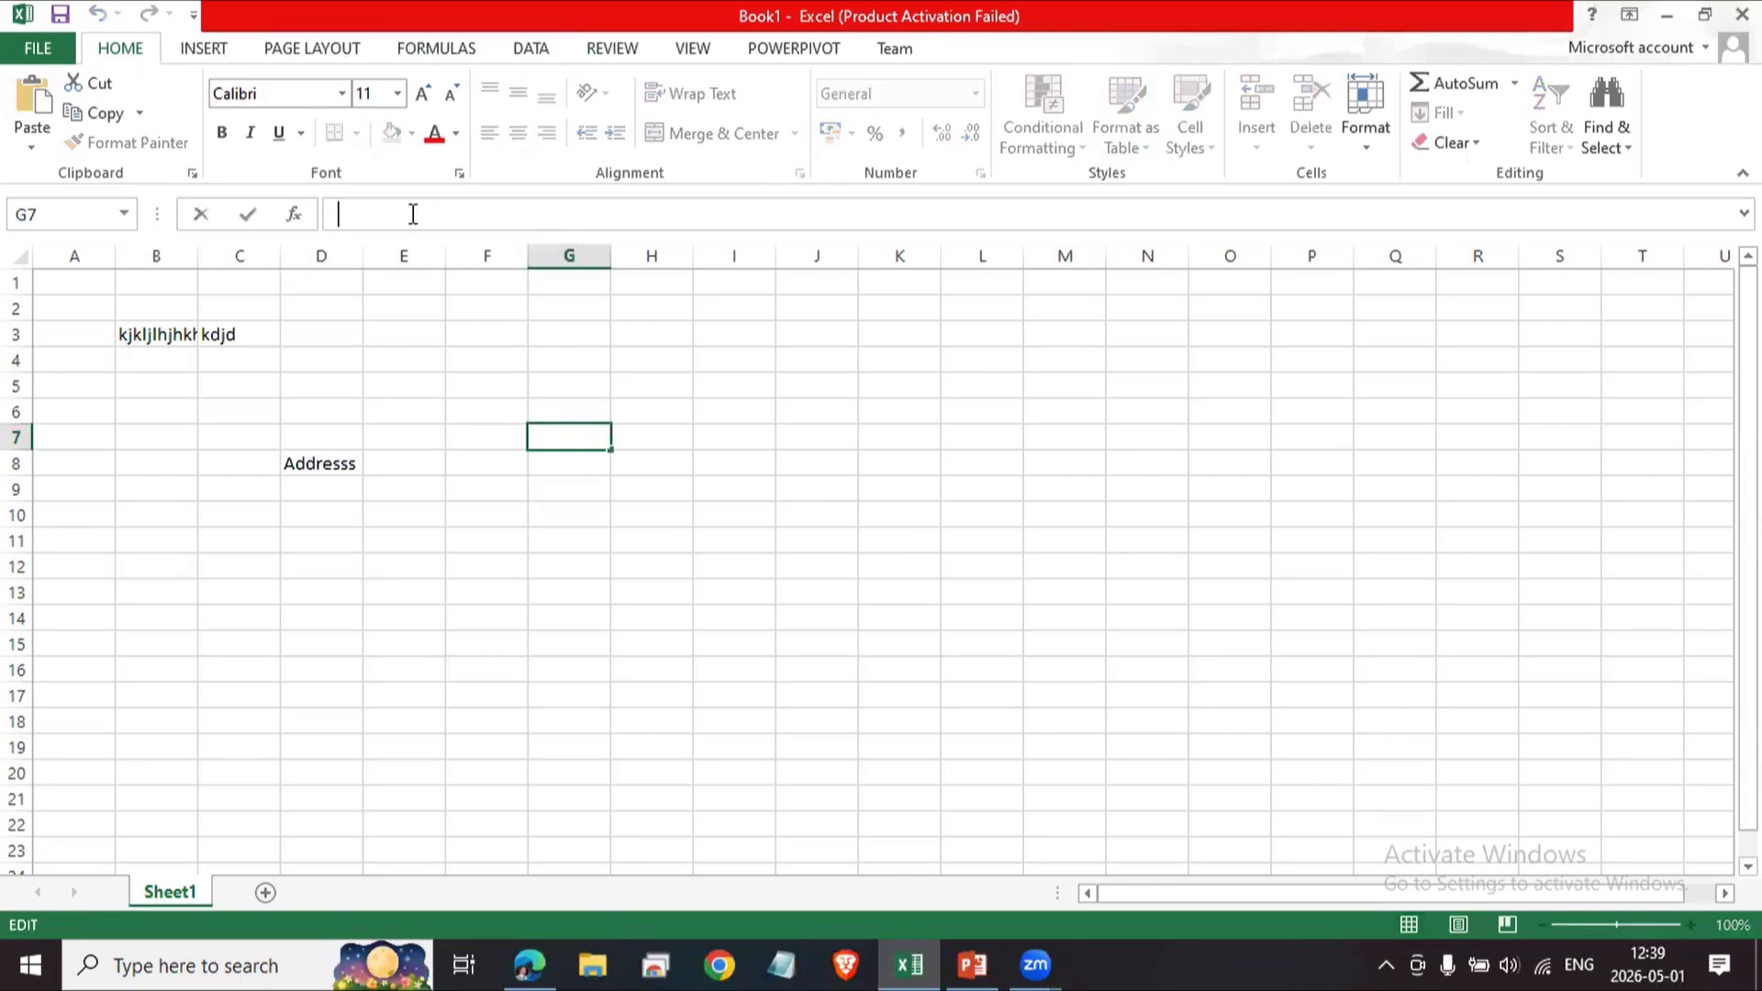
left_click(382, 538)
left_click(261, 436)
left_click(239, 377)
left_click(245, 340)
left_click(245, 438)
left_click(316, 512)
left_click(388, 447)
left_click(323, 405)
left_click(244, 385)
left_click(374, 393)
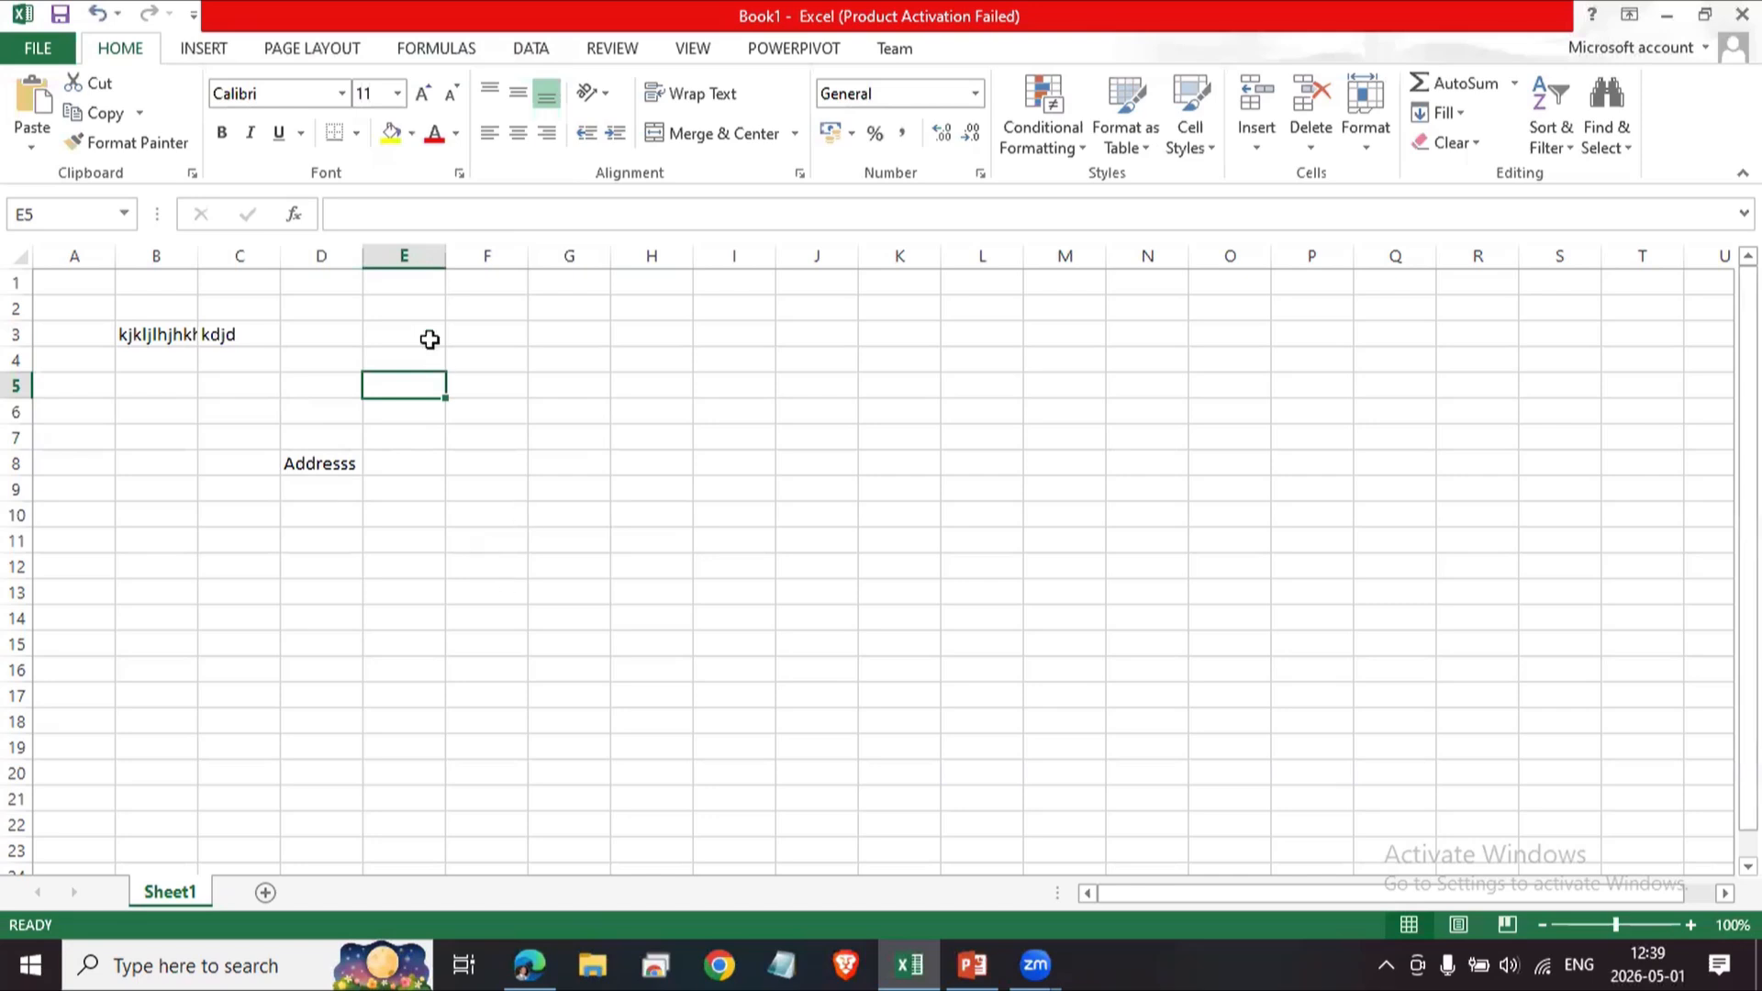
left_click(294, 338)
left_click(210, 333)
left_click(156, 337)
left_click(301, 464)
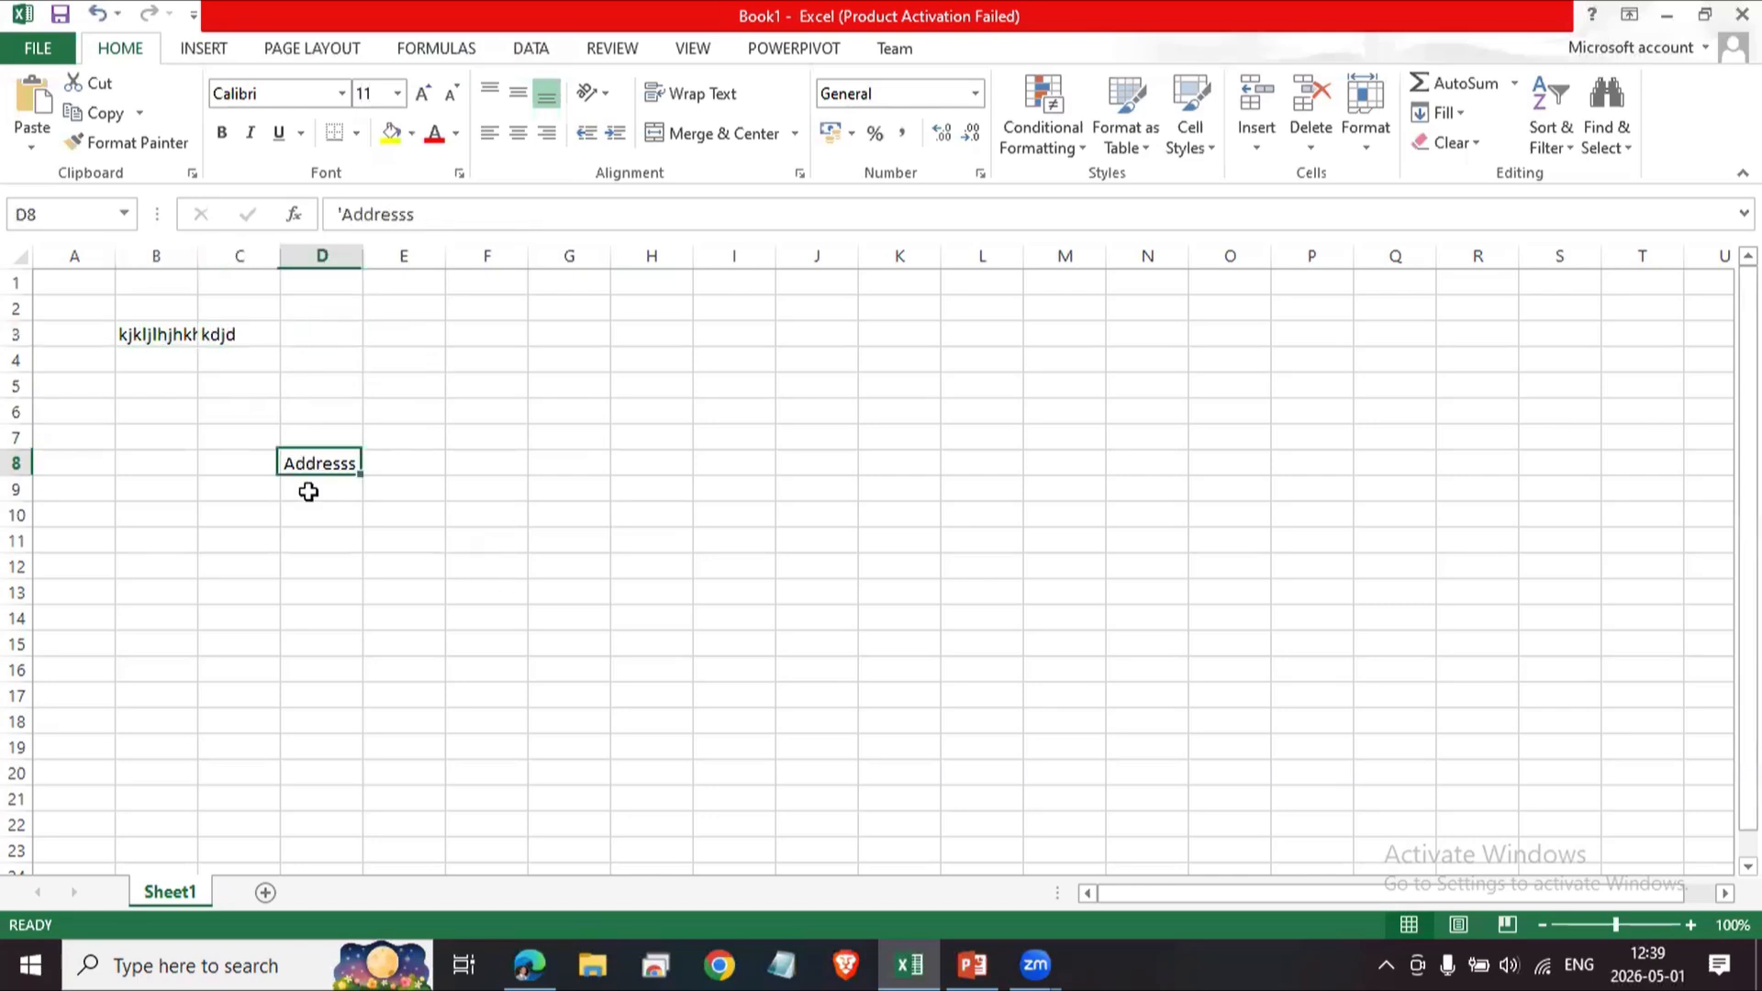
Move the active cell around the sheet from B3 with the keyboard, ending at E6.
left_click(163, 330)
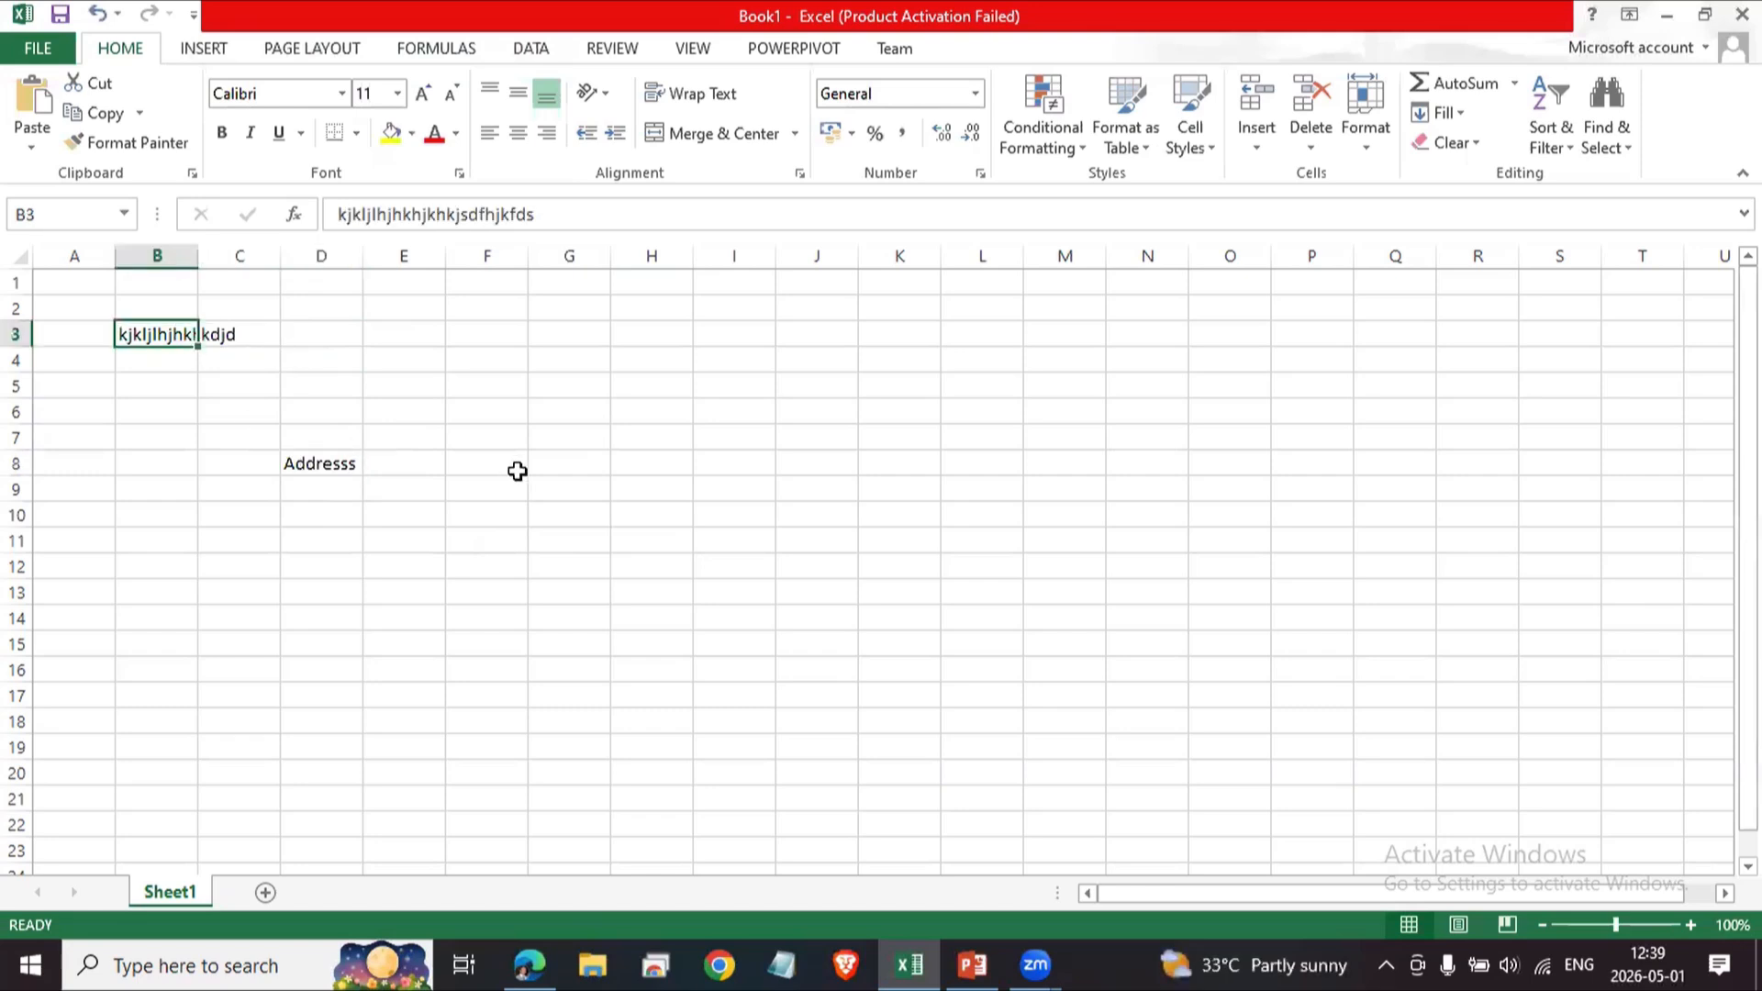
key("Right")
key("Right")
key("Down")
key("Down")
key("Left")
key("Left")
key("Up")
key("Right")
key("Right")
key("Up")
key("Up")
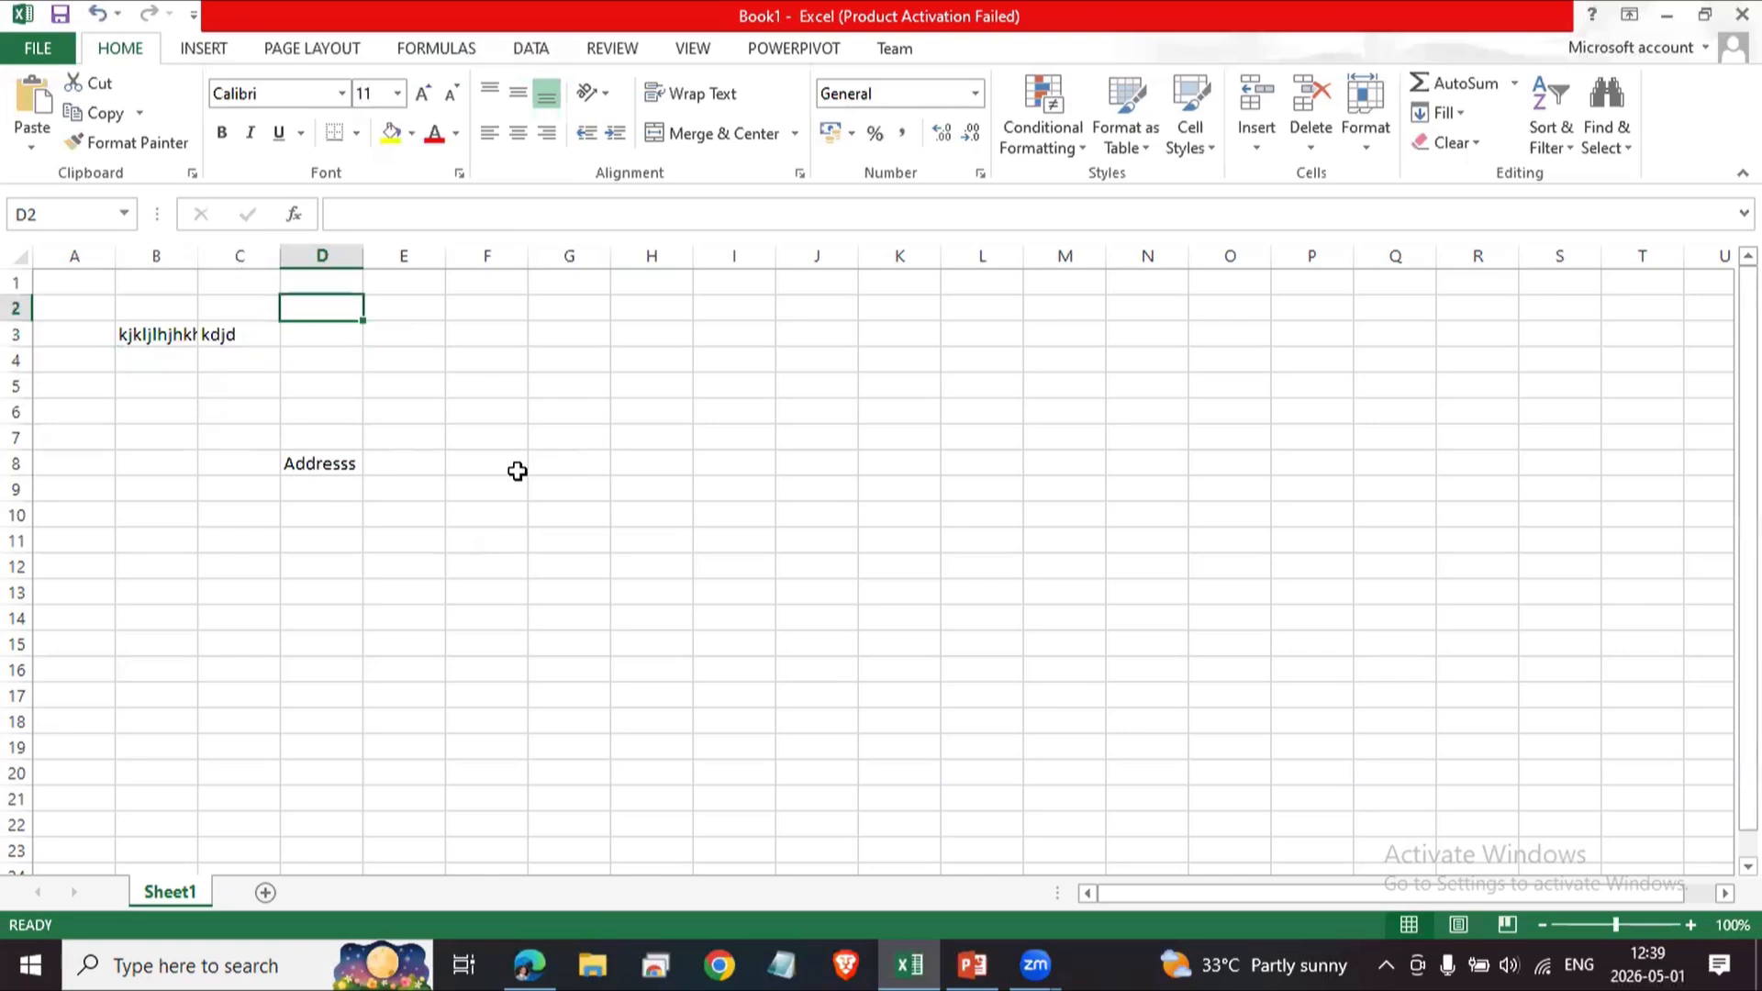
key("Left")
key("Left")
key("Down")
key("Down")
key("Right")
key("Right")
key("Right")
key("Down")
key("Down")
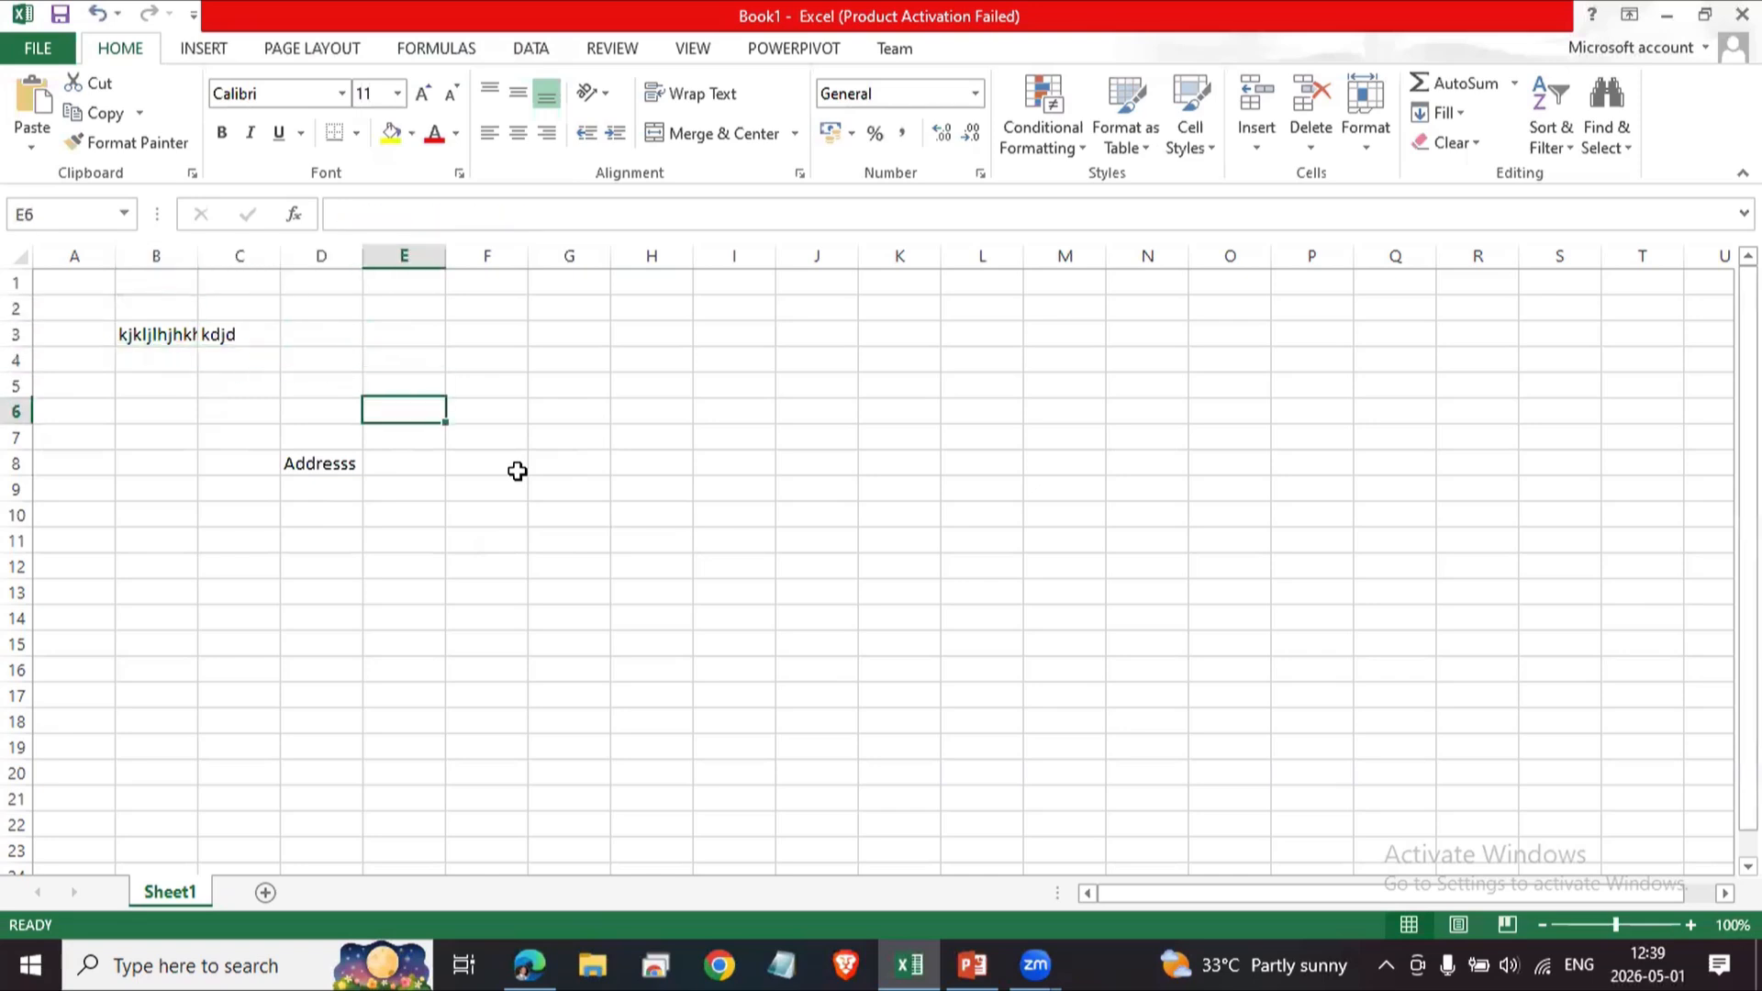
Move the active cell through columns A to C with the keyboard and a click, ending at B3.
key("Down")
key("Left")
key("Left")
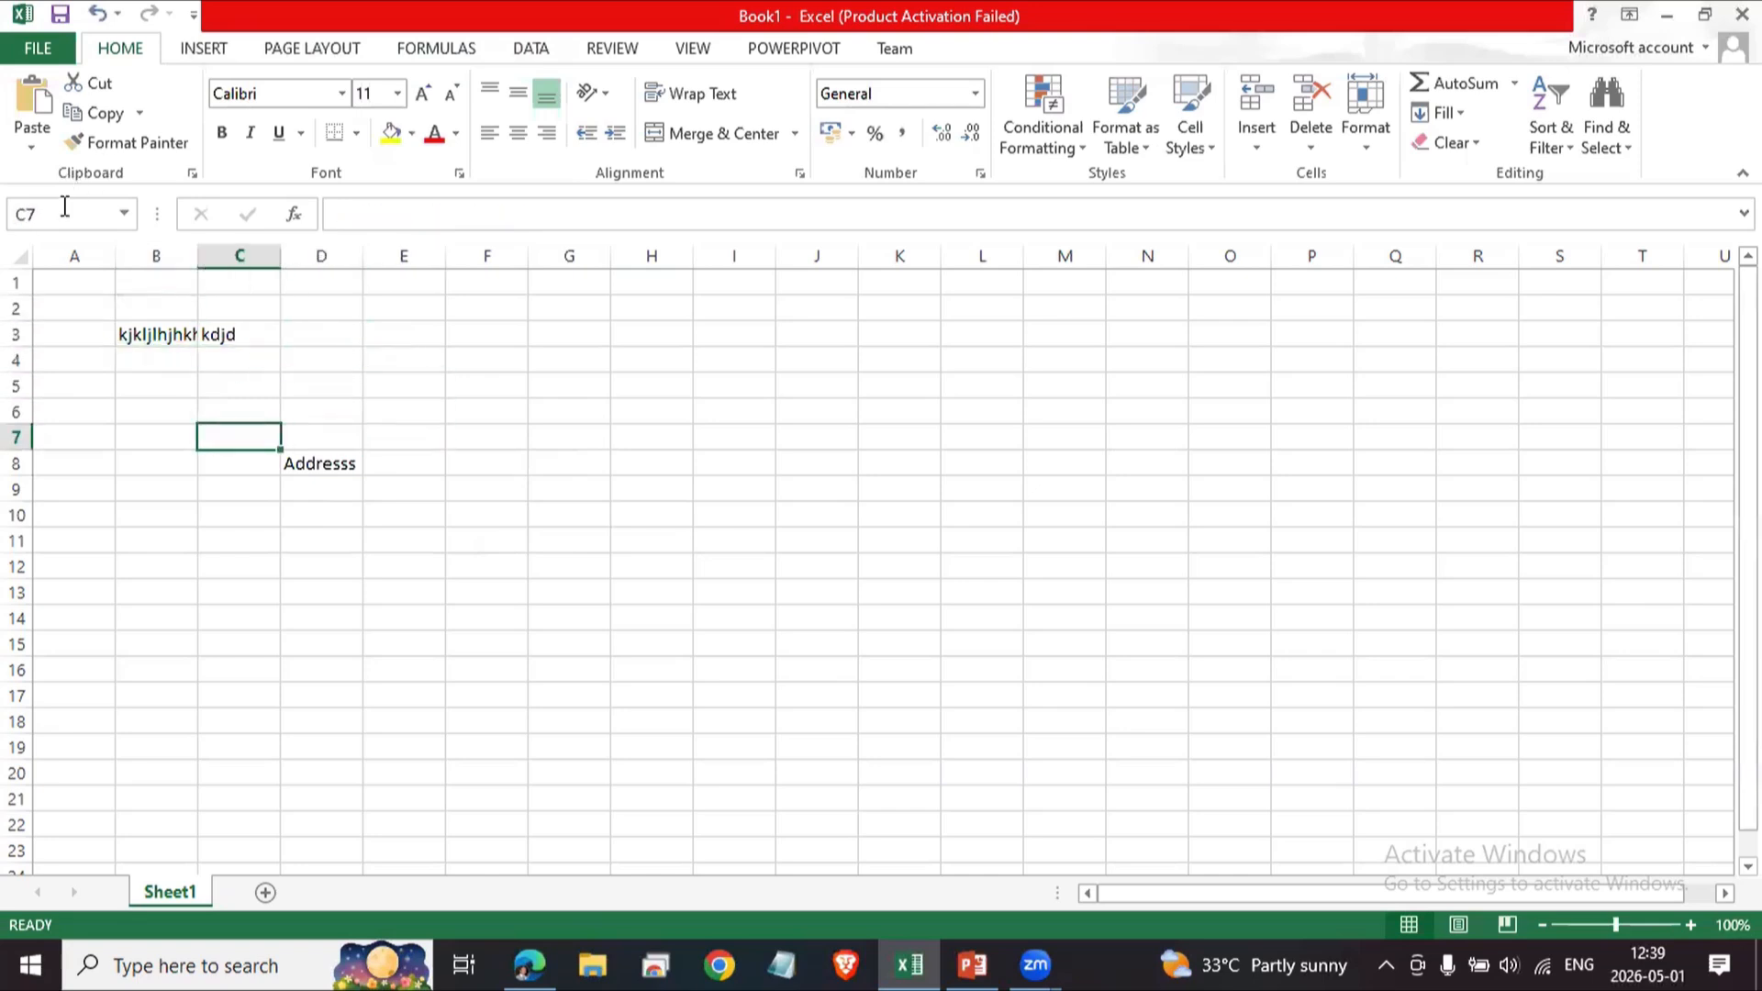
left_click(170, 439)
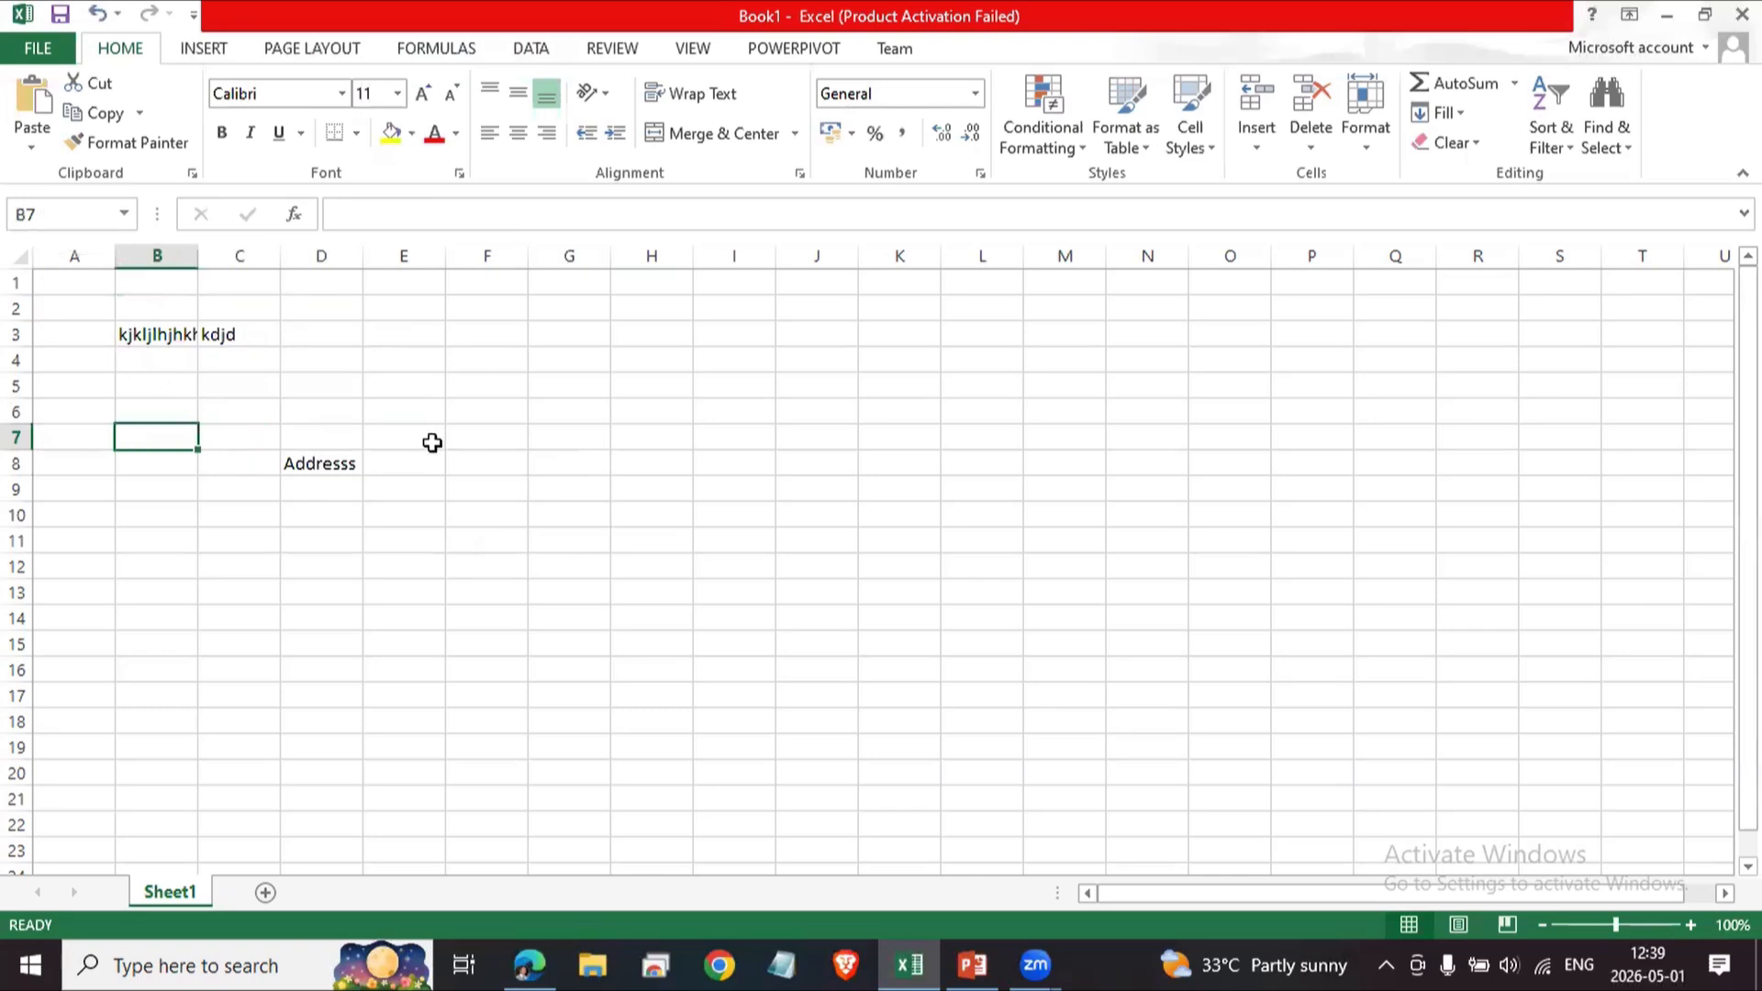
key("Up")
key("Up")
key("Up")
key("Left")
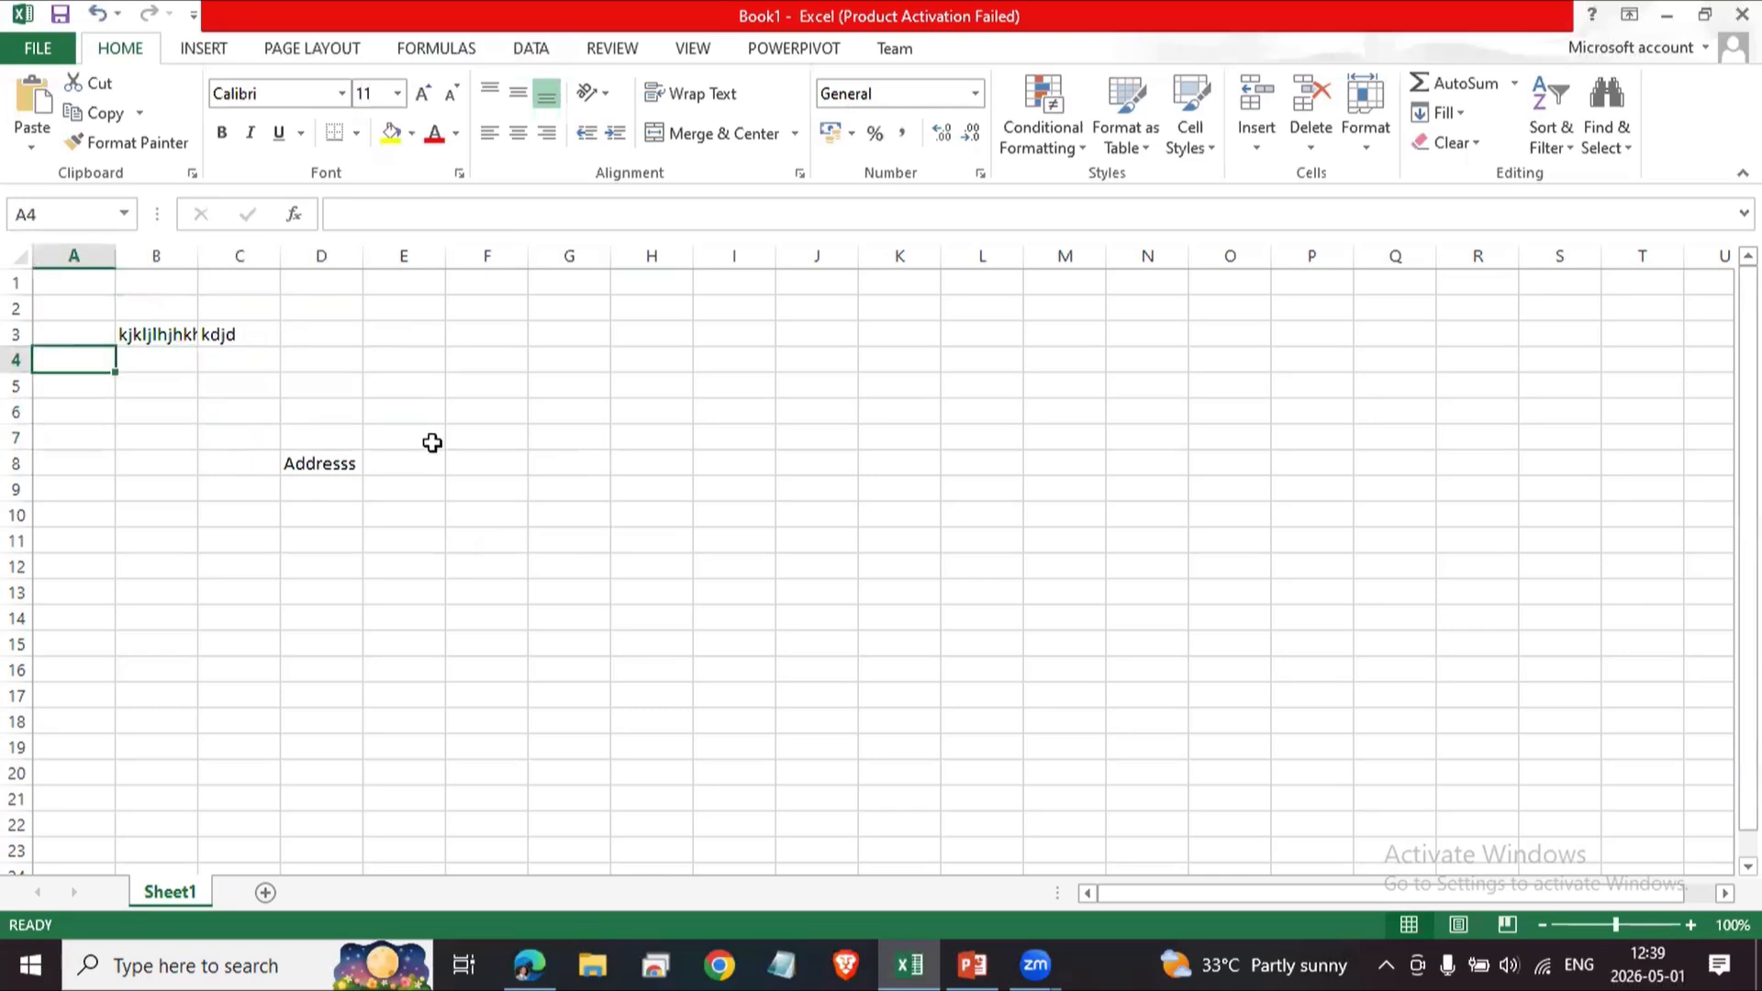
key("Up")
key("Up")
key("Up")
key("Down")
key("Up")
key("Right")
key("Left")
key("Down")
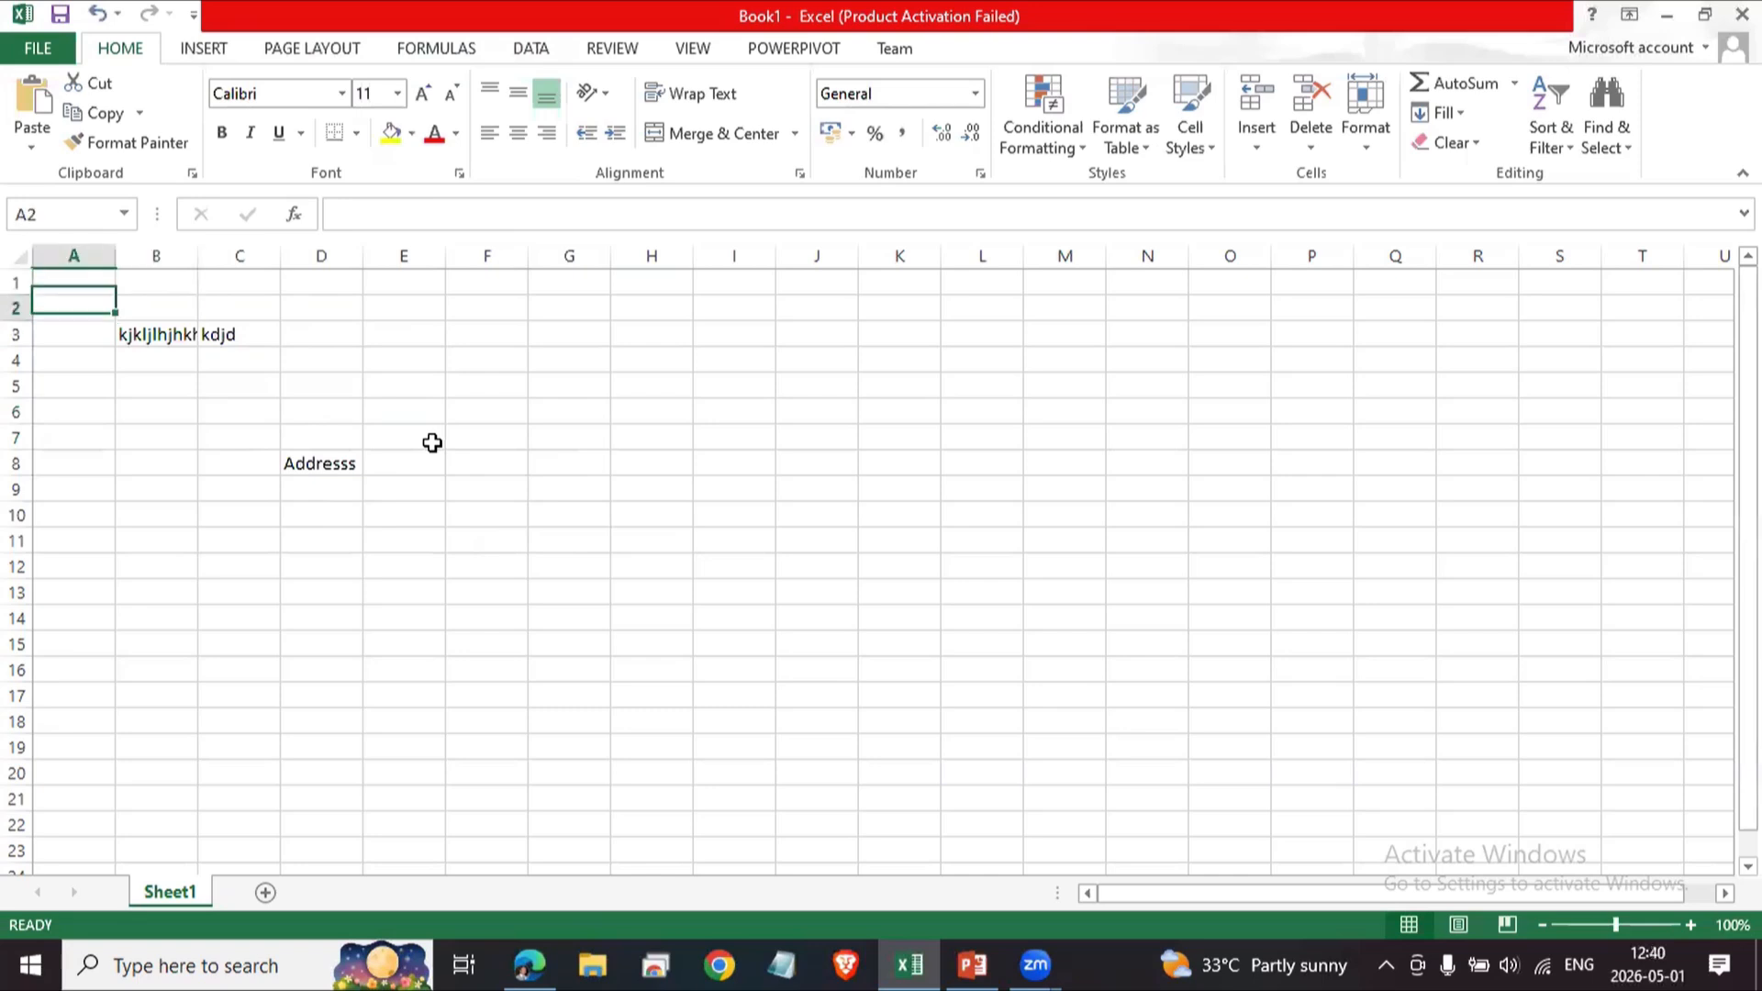
key("Down")
key("Right")
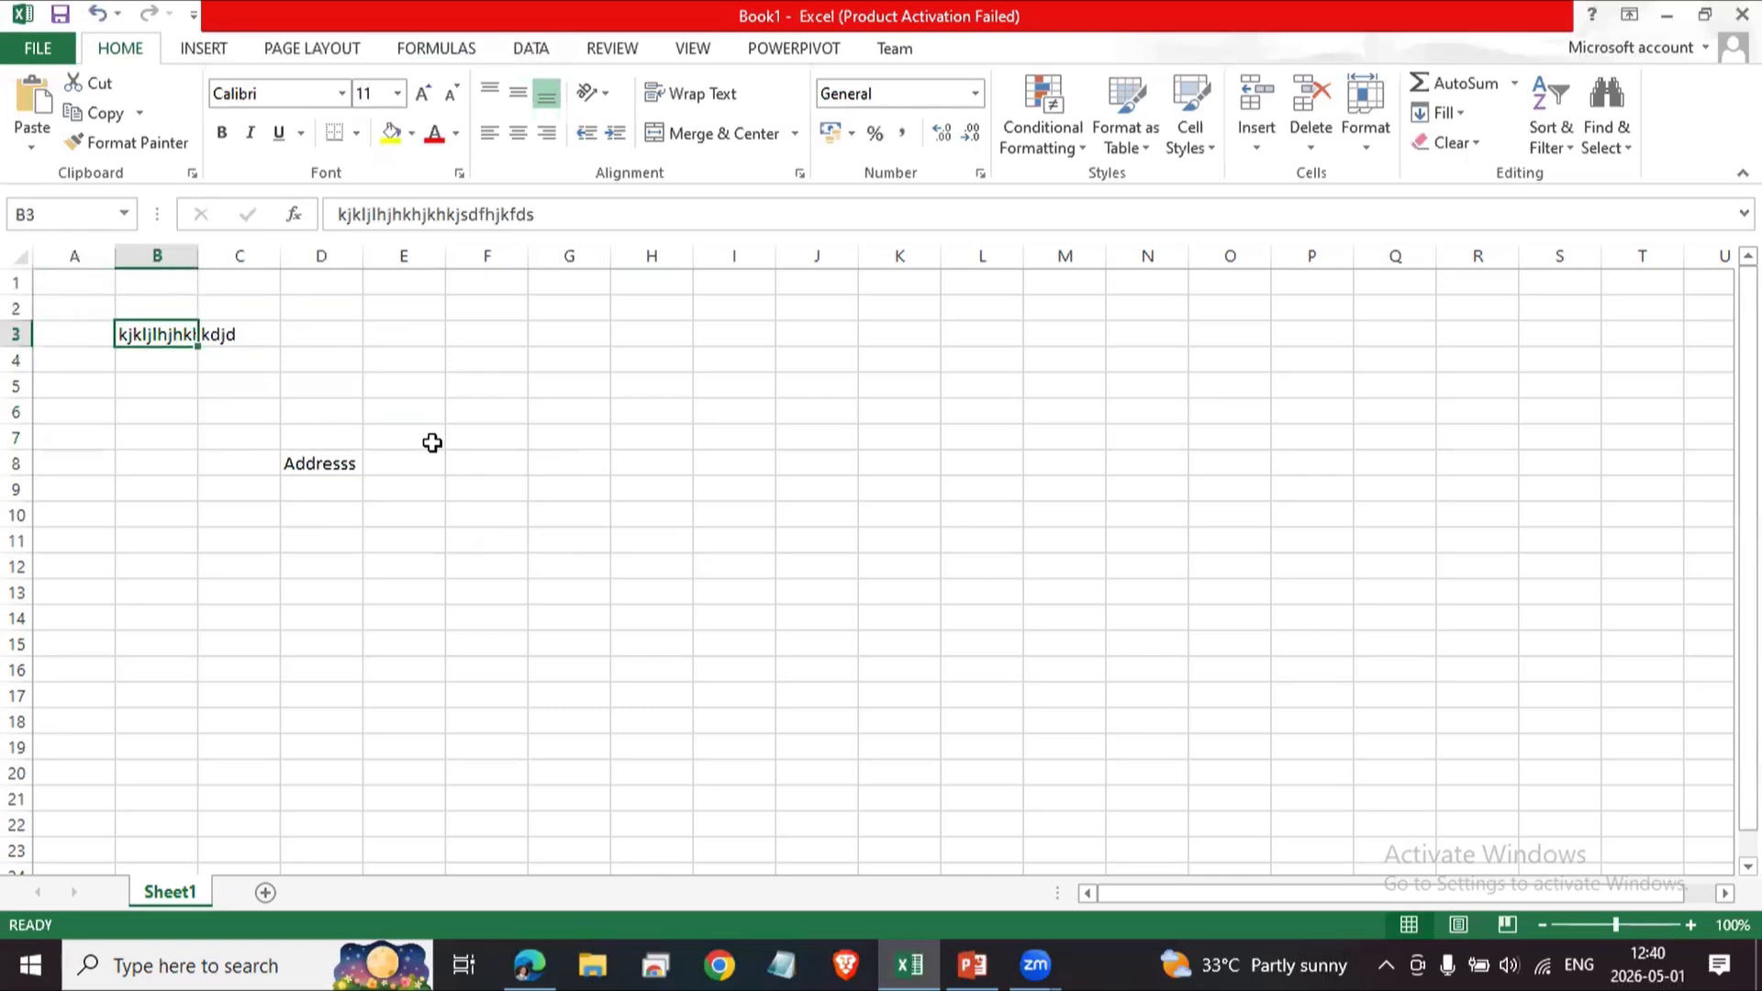
Select columns A through G one at a time by their headers, scroll the sheet sideways, and return to A1.
left_click(74, 256)
left_click(146, 257)
left_click(243, 256)
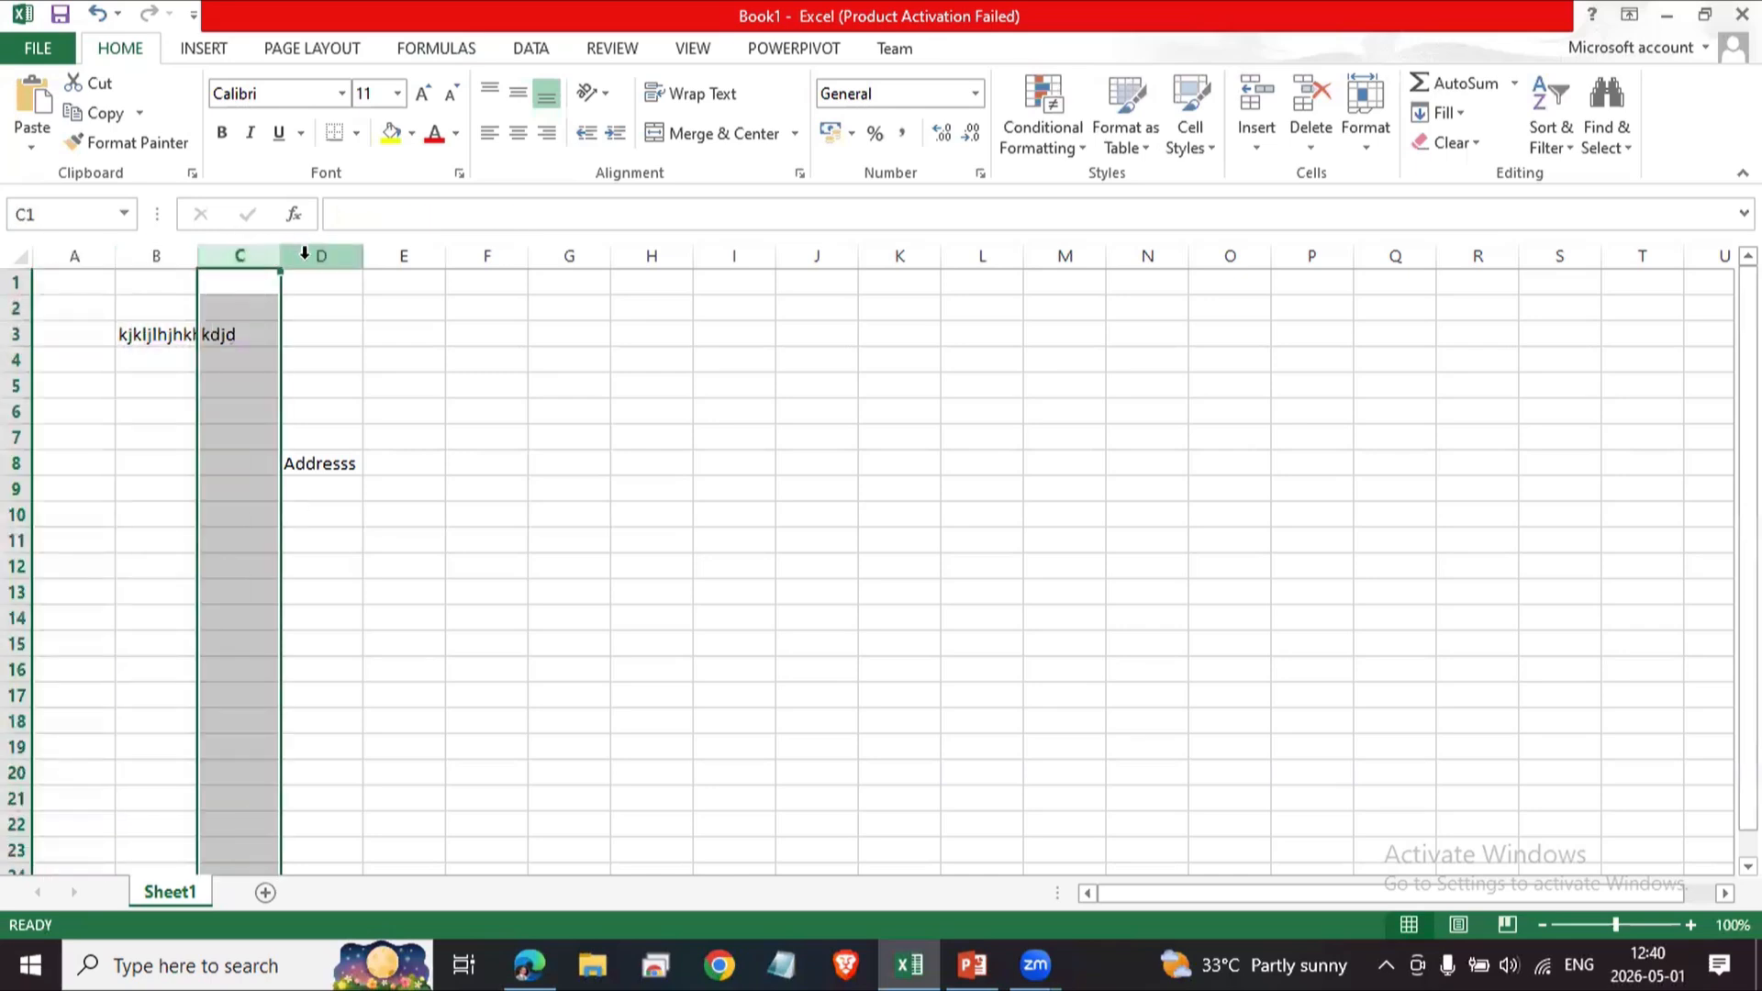
left_click(305, 256)
left_click(444, 256)
left_click(482, 256)
left_click(569, 256)
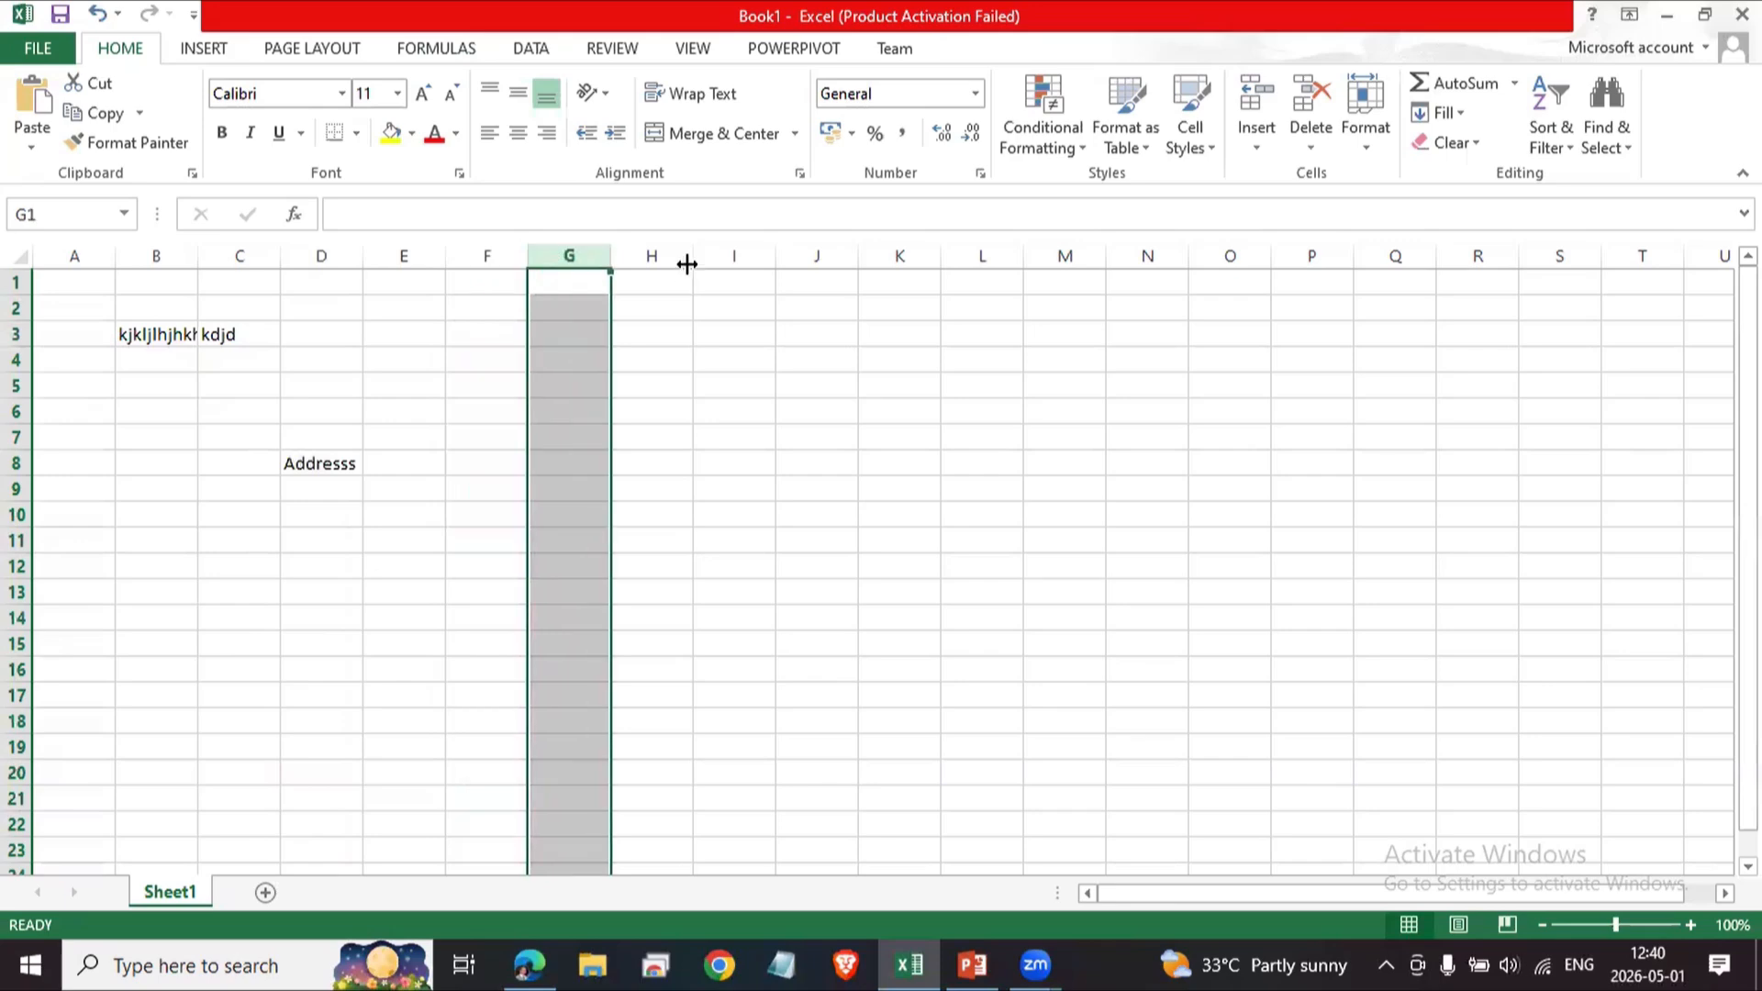
left_click_drag(1171, 896, 1280, 905)
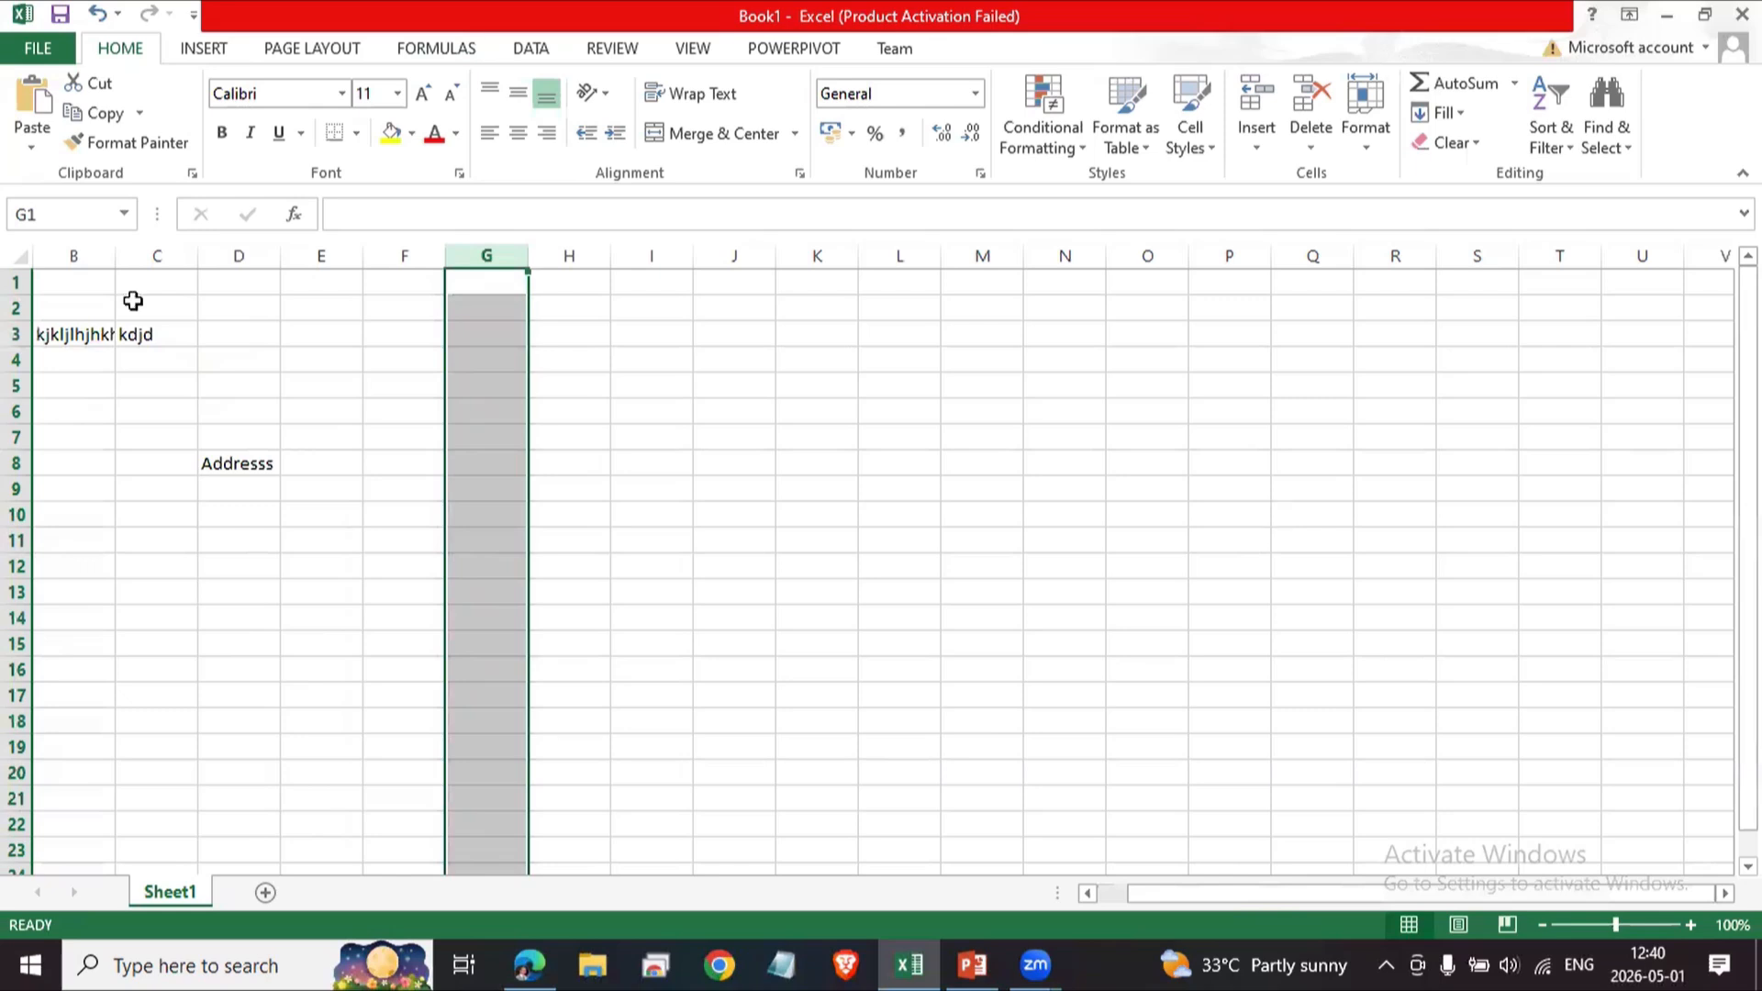
left_click(106, 286)
key("Left")
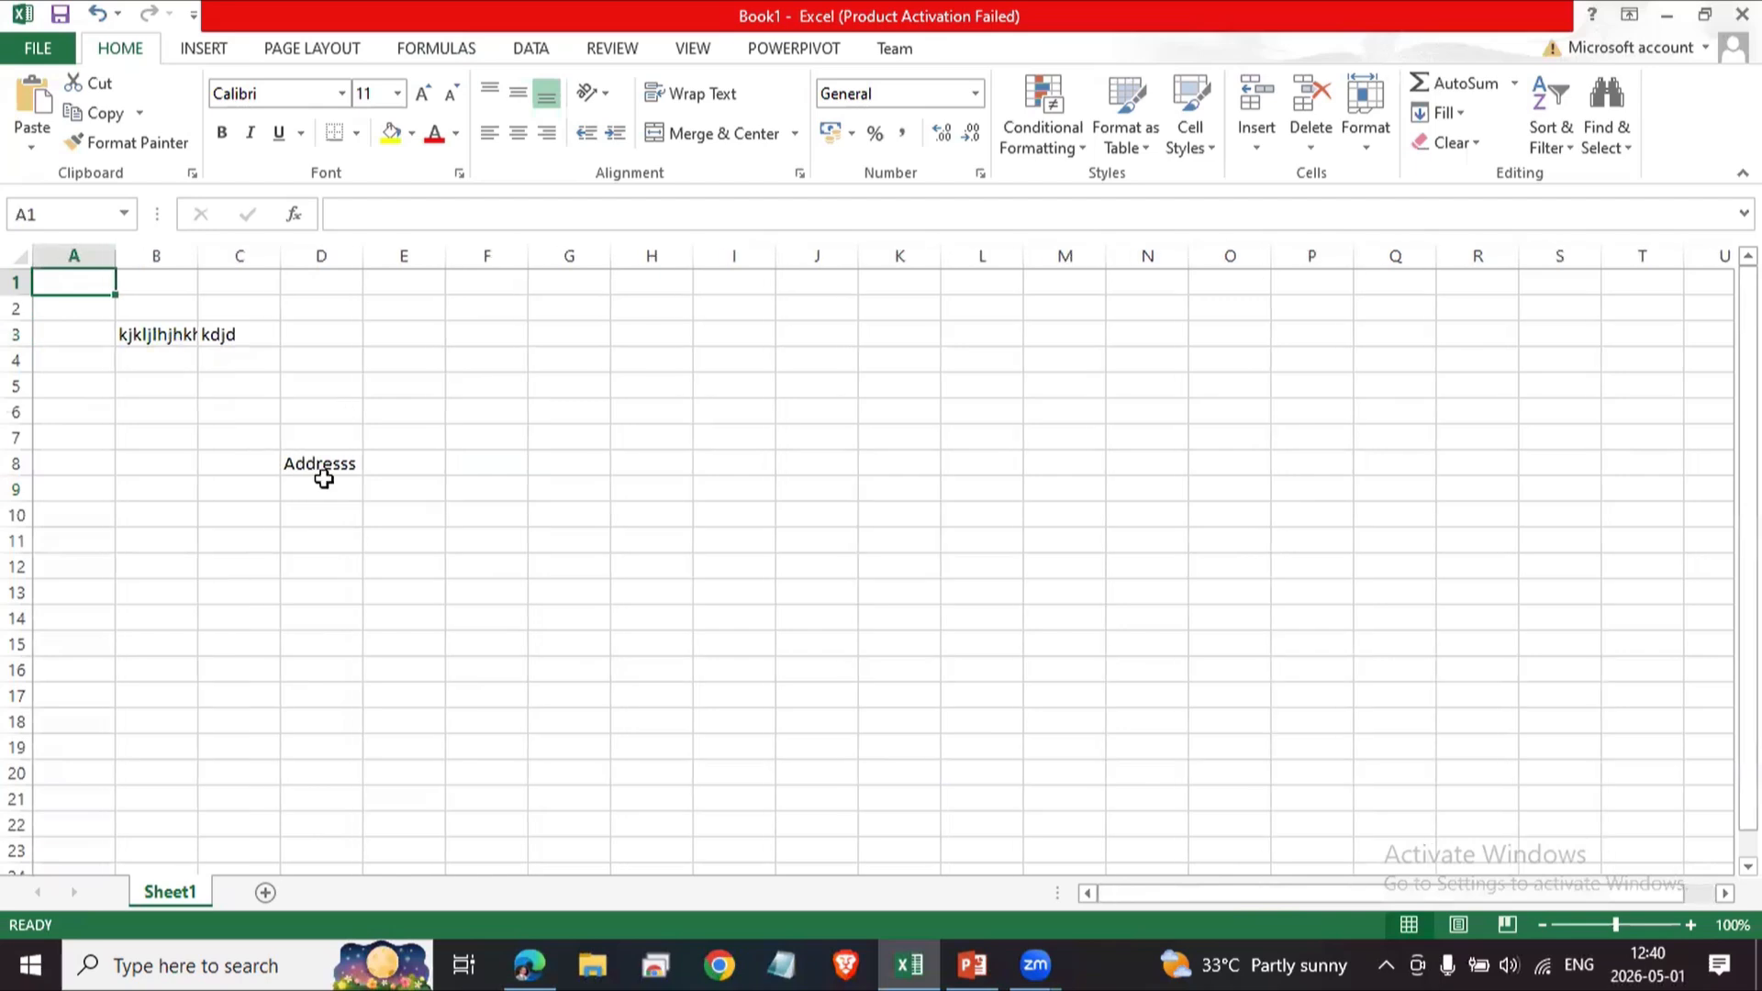
Select rows 1 to 5 one at a time by their headers, then column A, returning to A1.
left_click(18, 286)
left_click(19, 311)
left_click(18, 372)
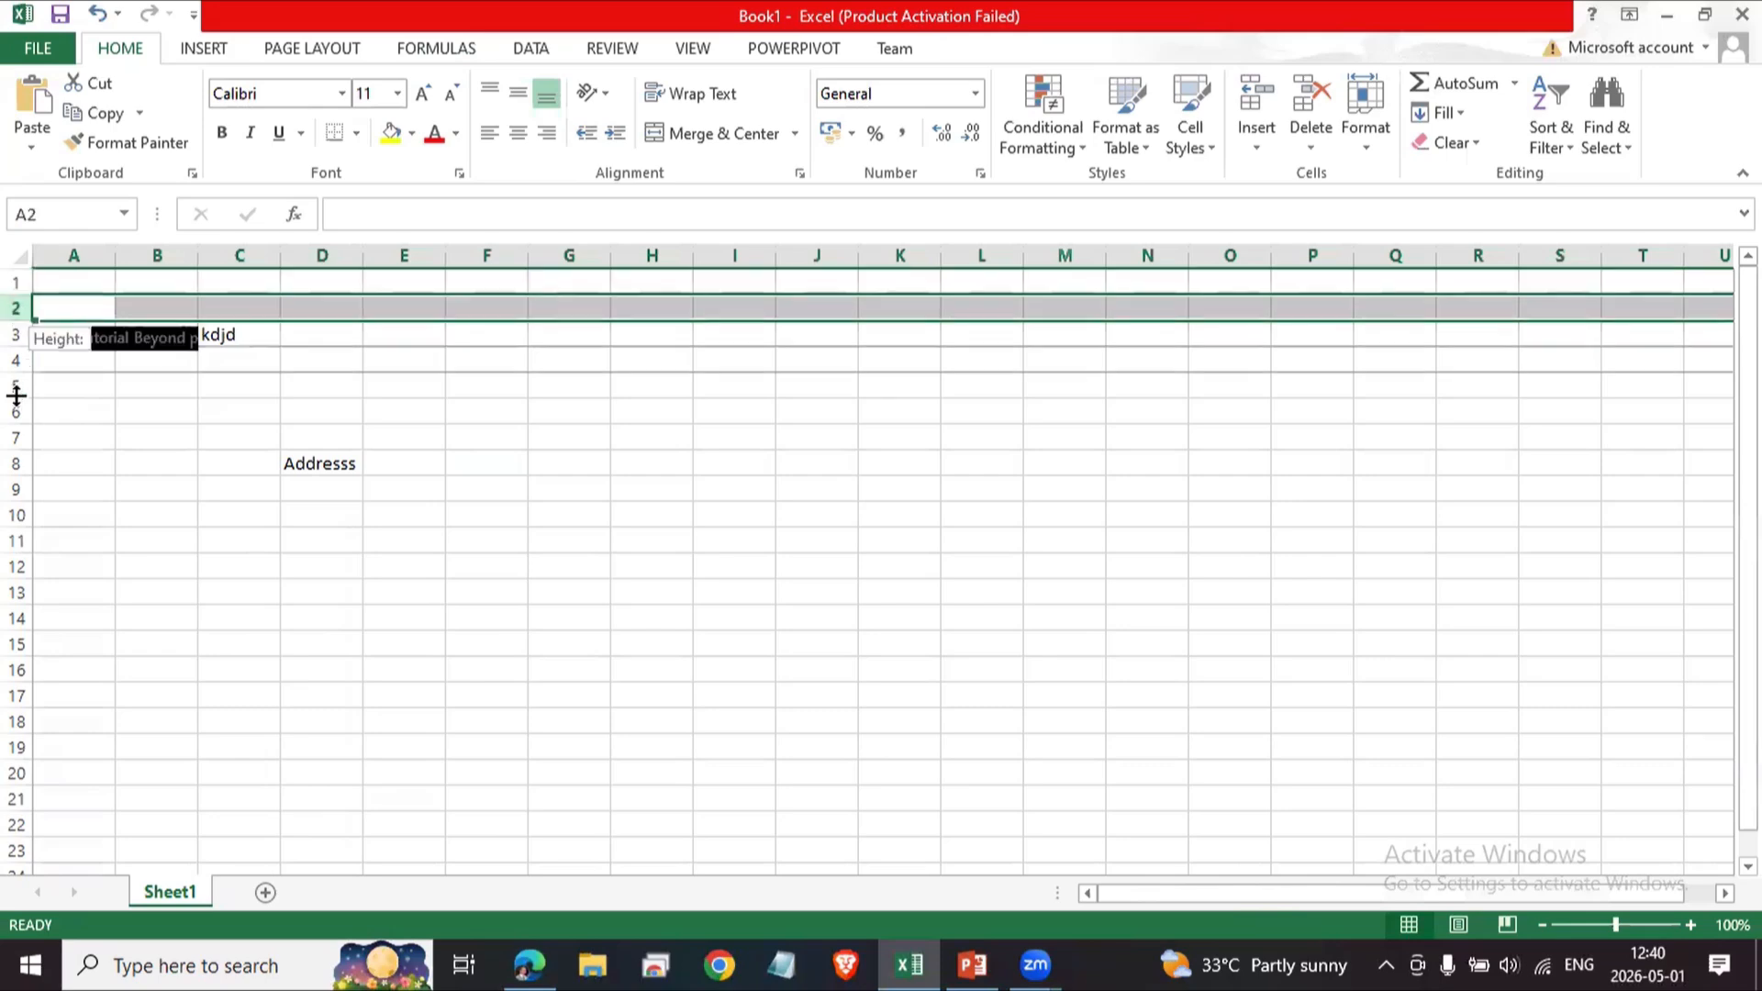
left_click(20, 282)
left_click(22, 308)
left_click(22, 338)
left_click(20, 339)
left_click(19, 362)
left_click(19, 387)
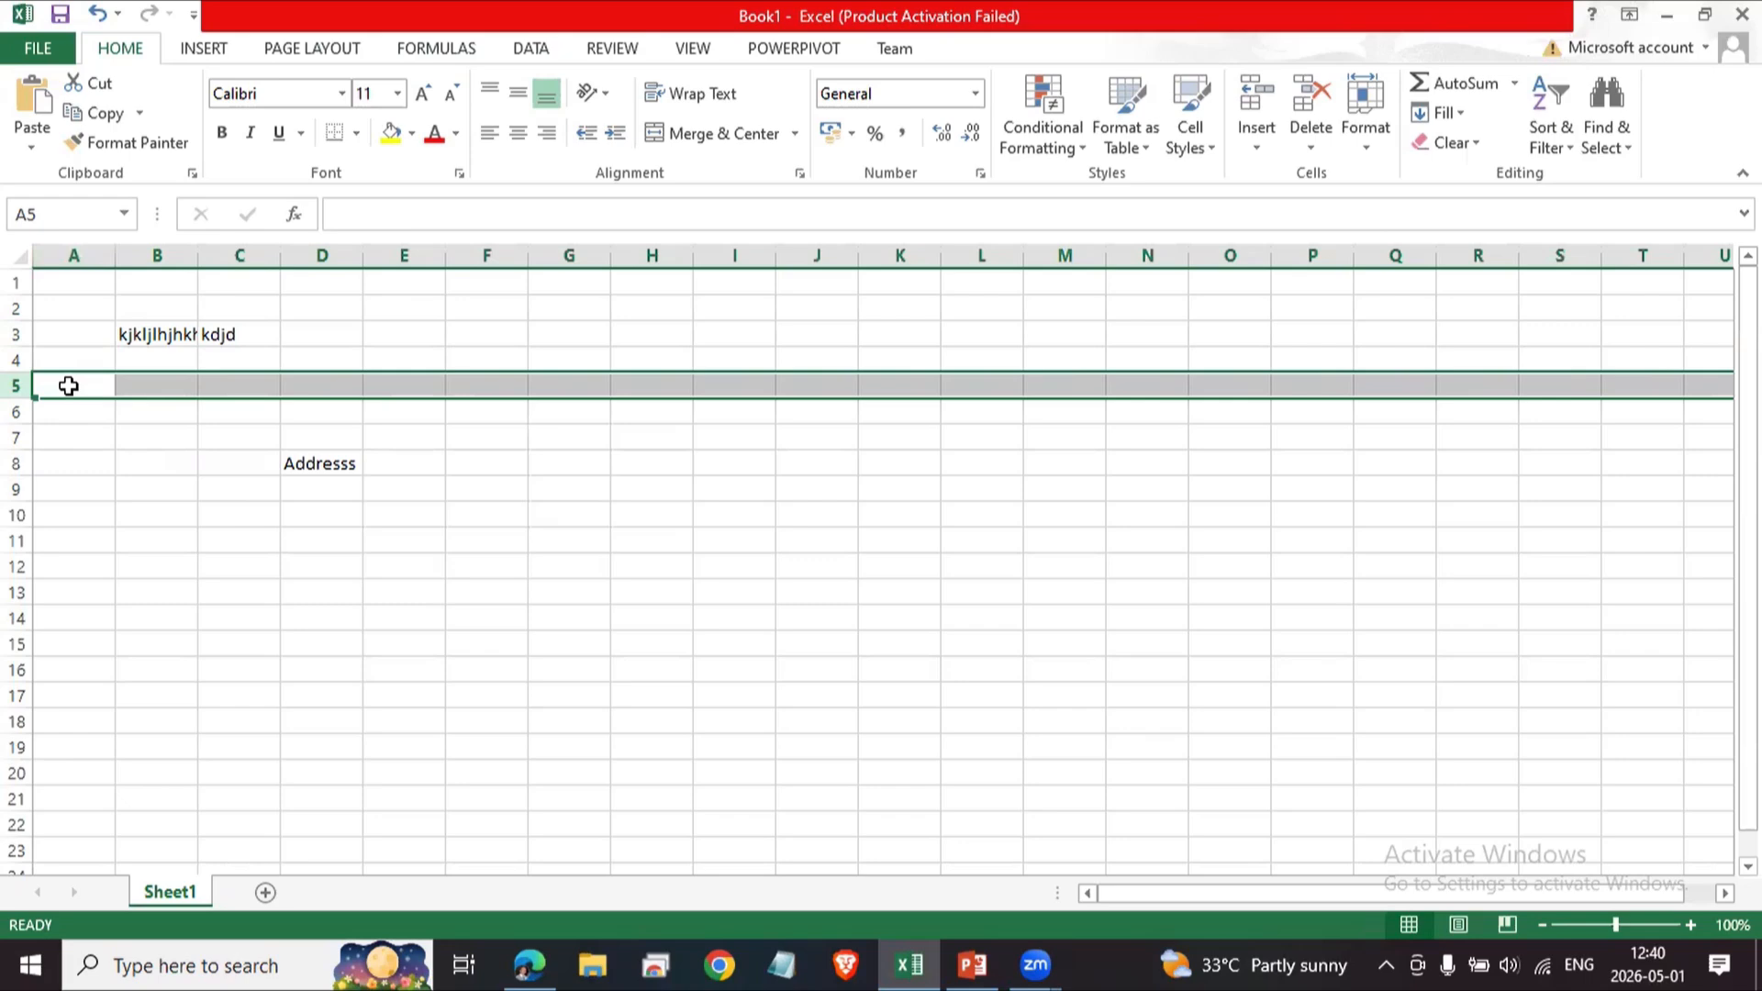
left_click(95, 437)
left_click(92, 259)
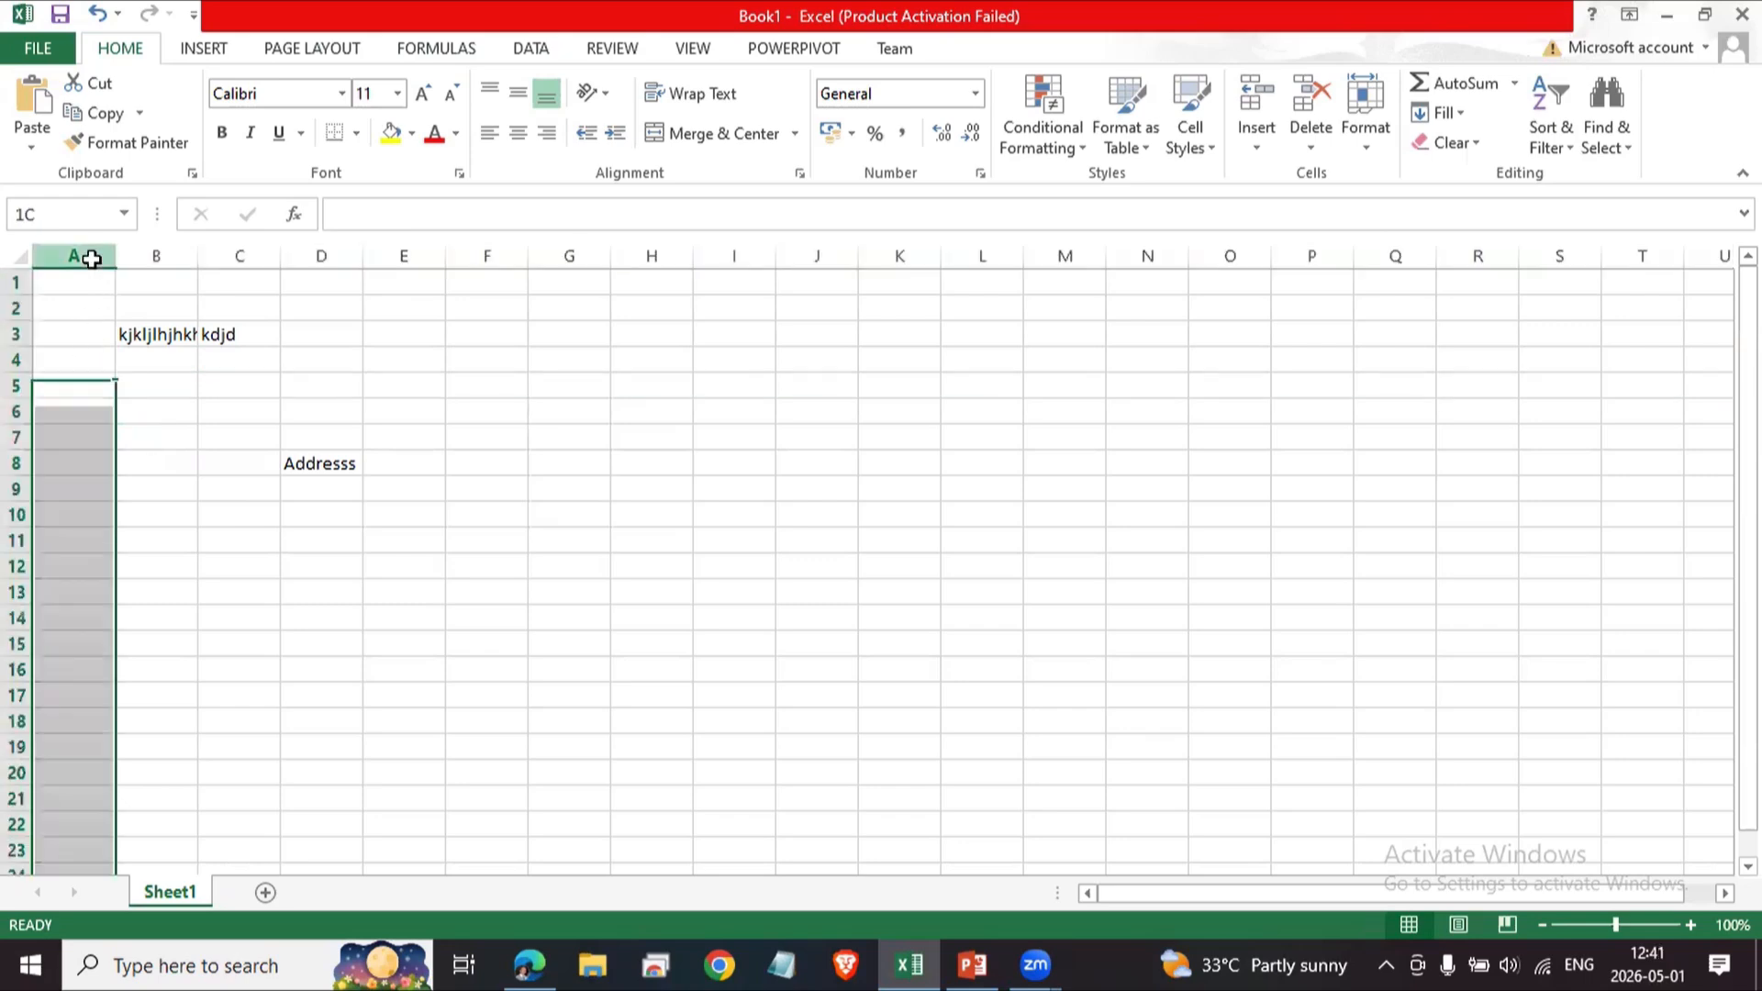
left_click(91, 338)
left_click(82, 289)
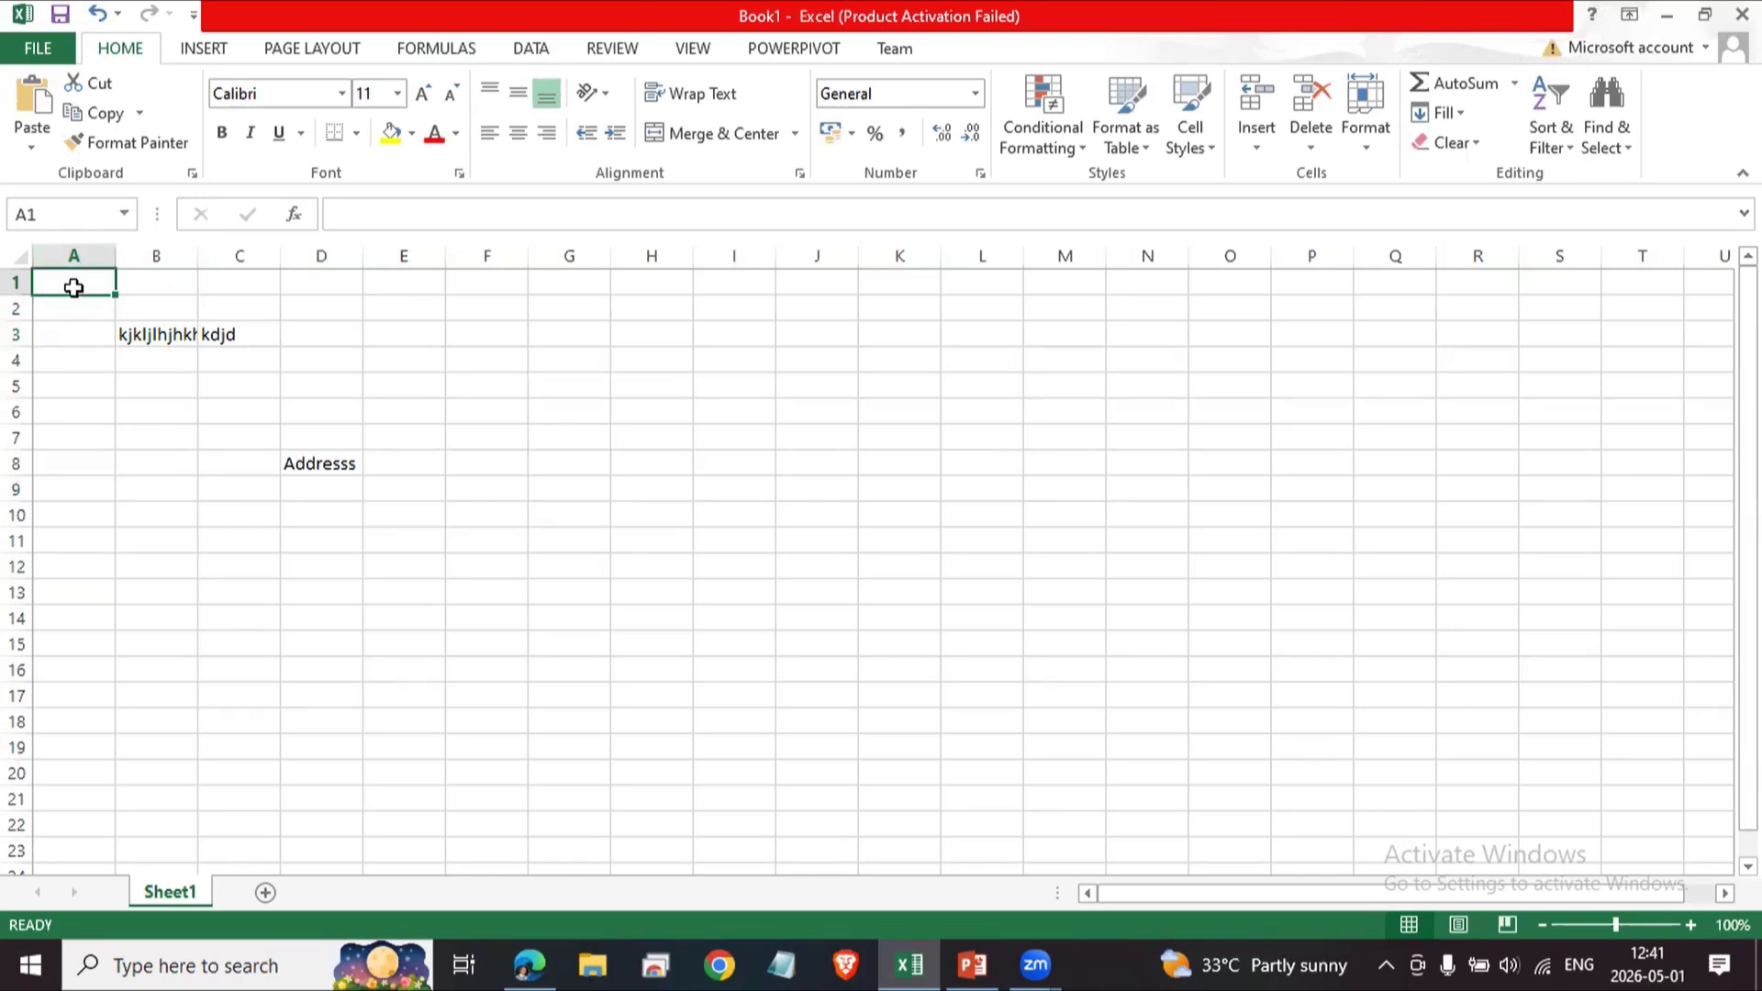
left_click(332, 384)
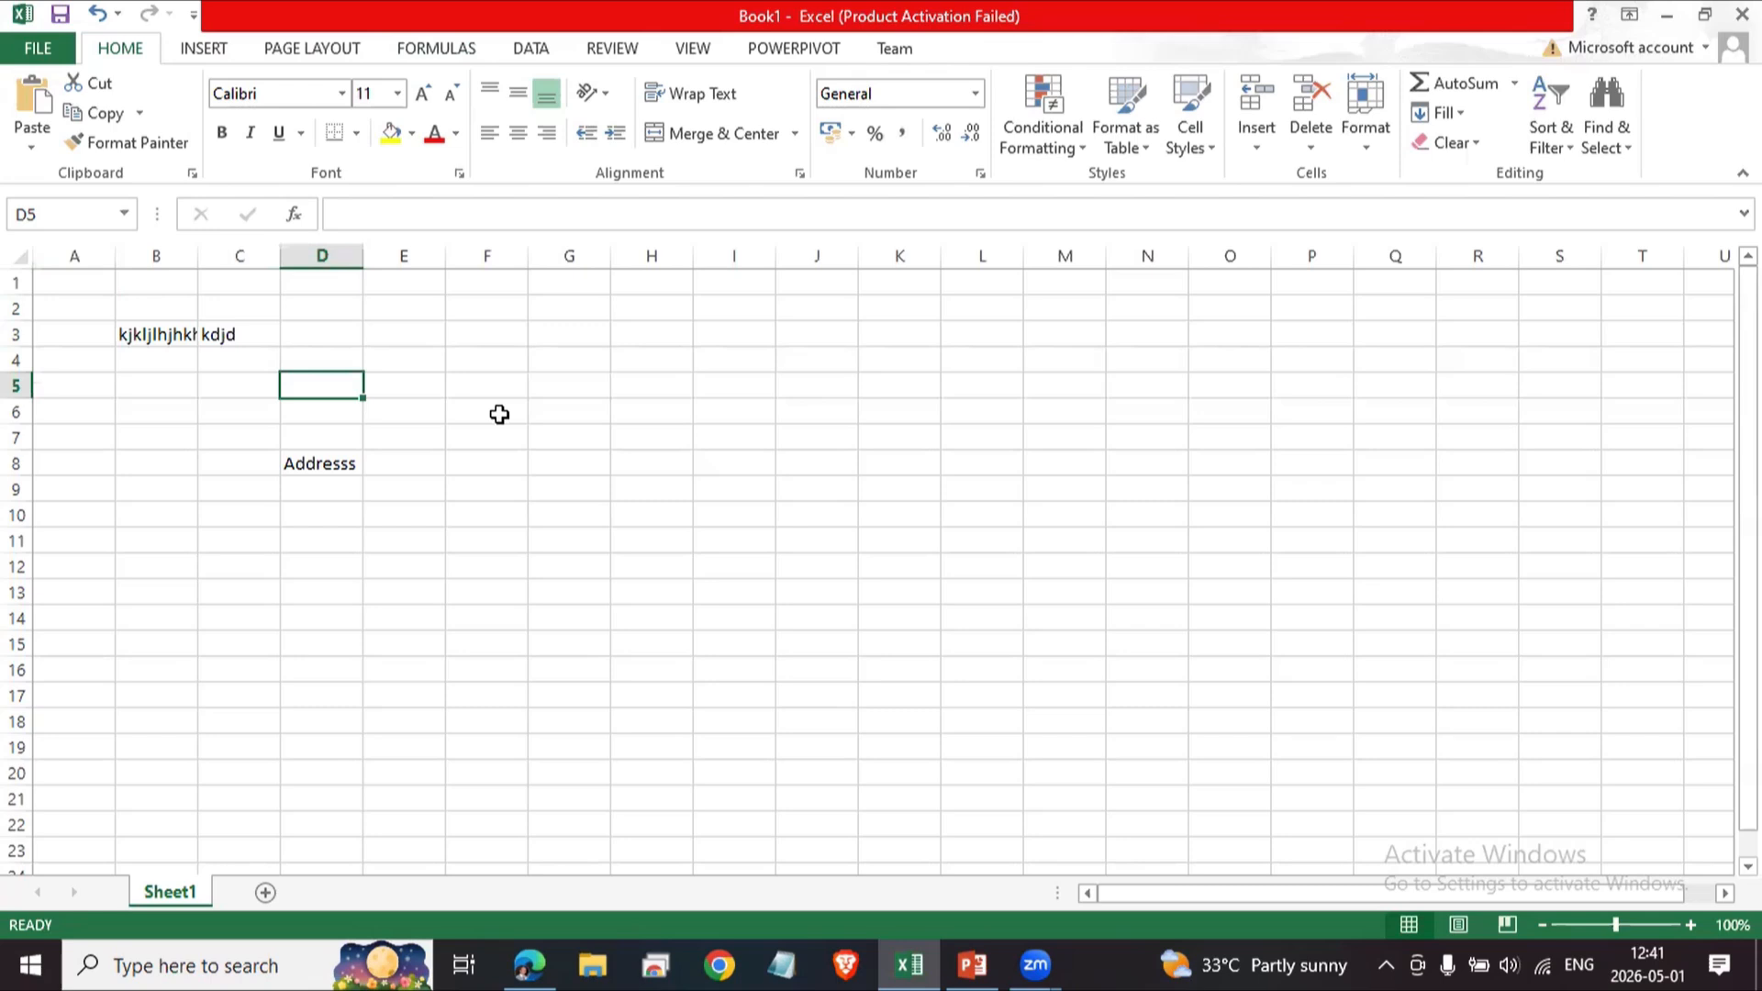
type("A")
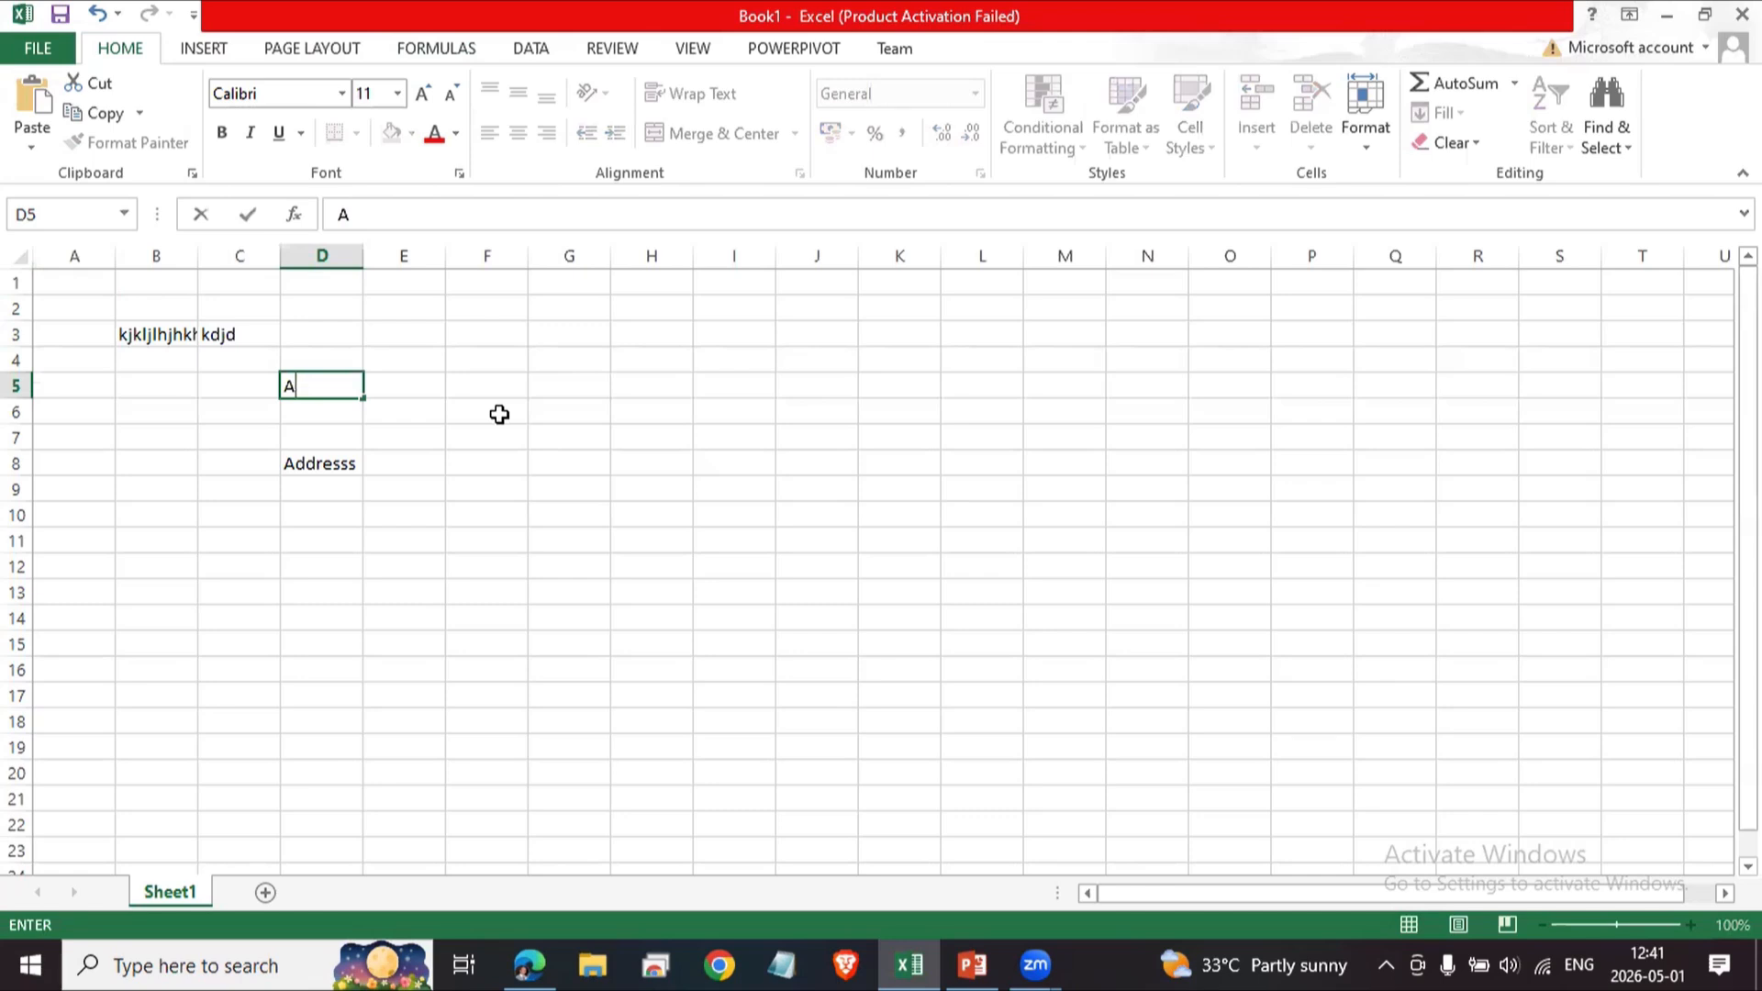
type("1")
key("BackSpace")
key("BackSpace")
left_click(490, 456)
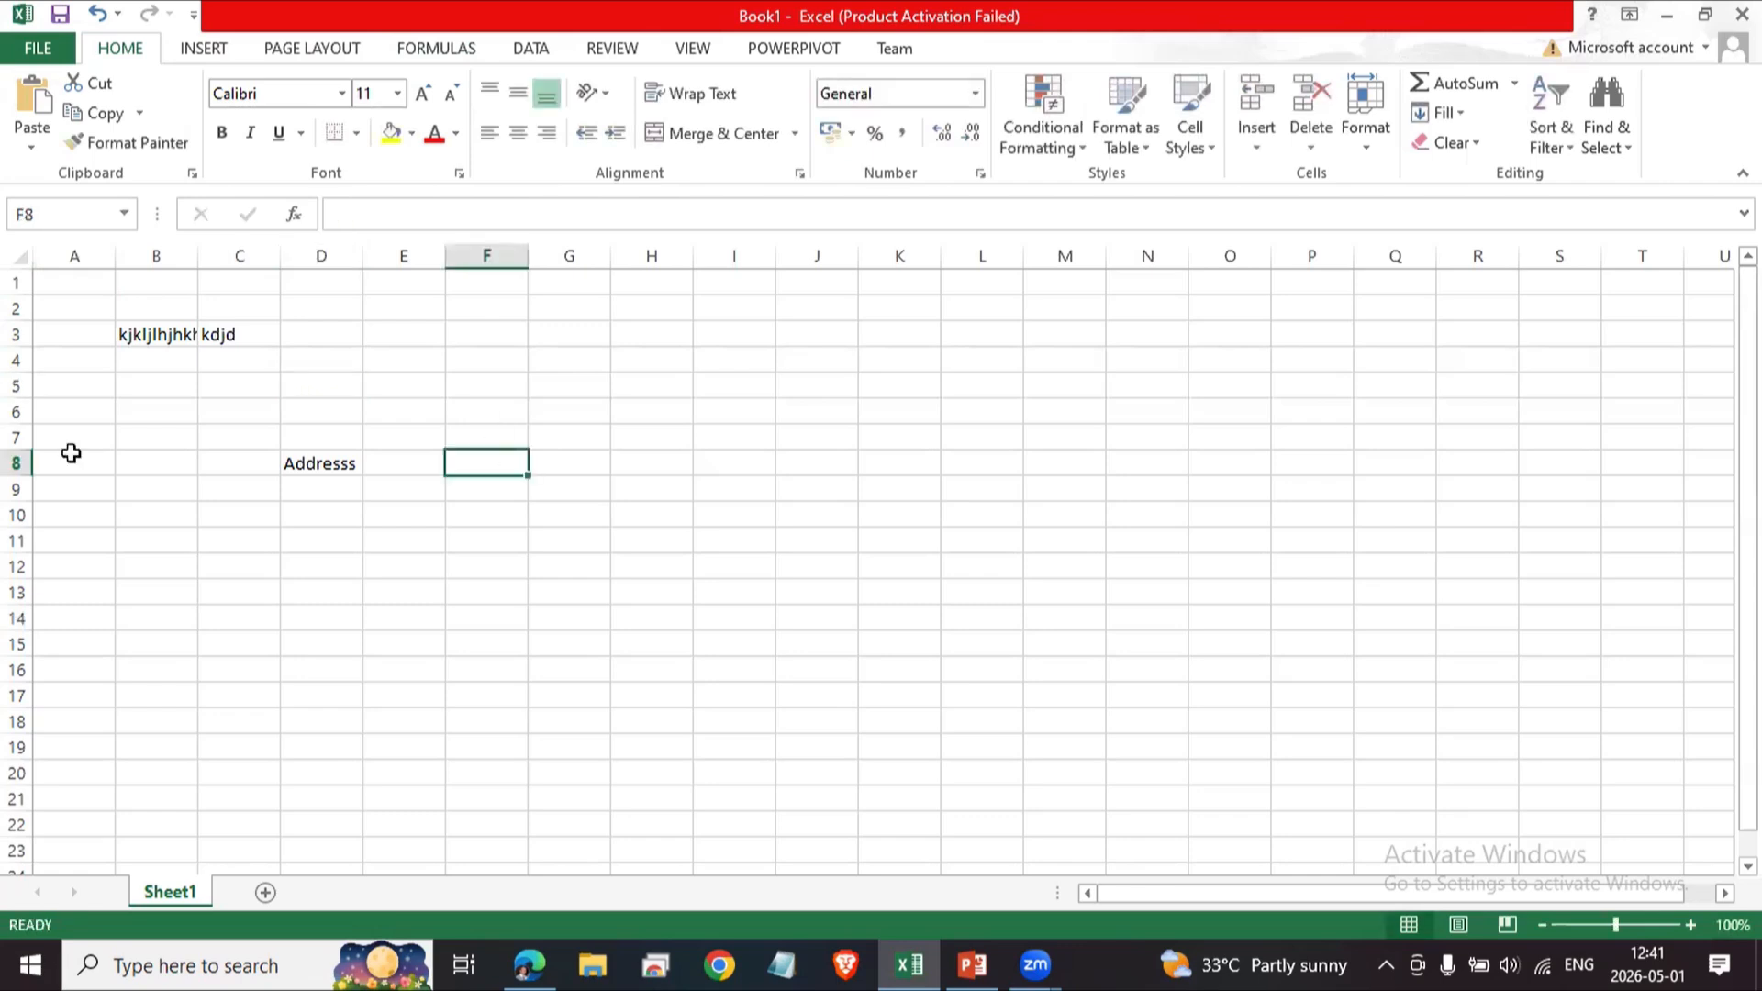
left_click(103, 365)
left_click(177, 358)
left_click(211, 460)
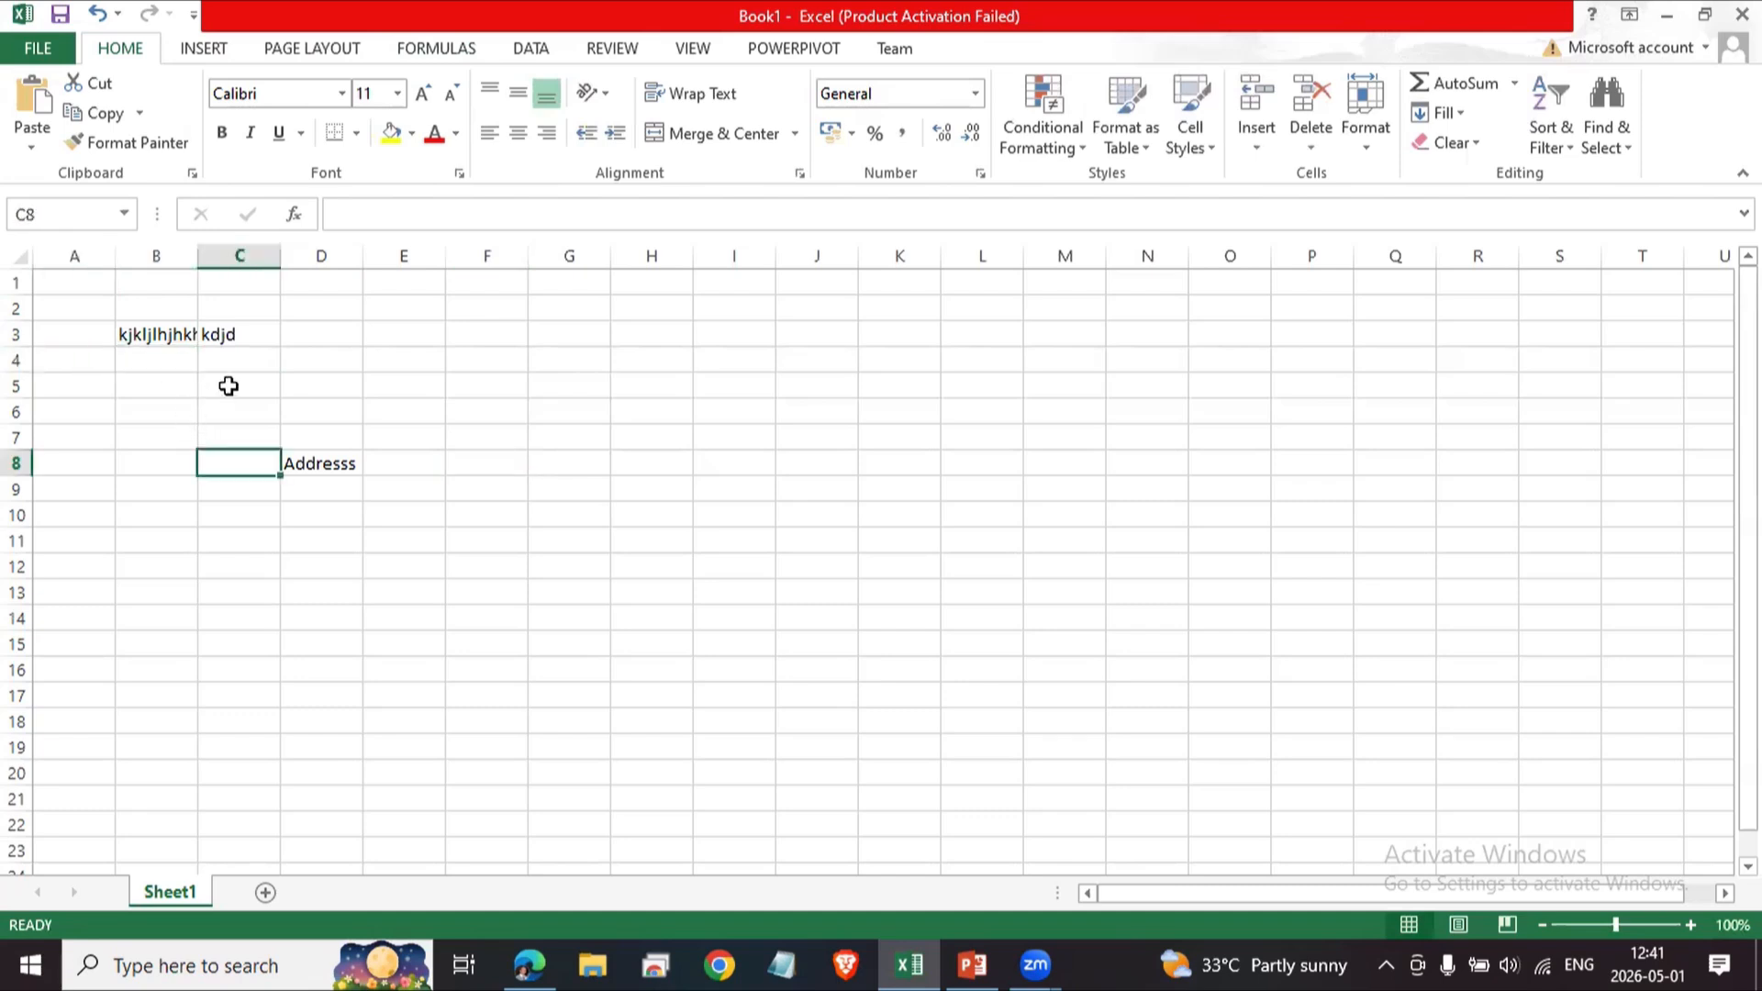
left_click(228, 384)
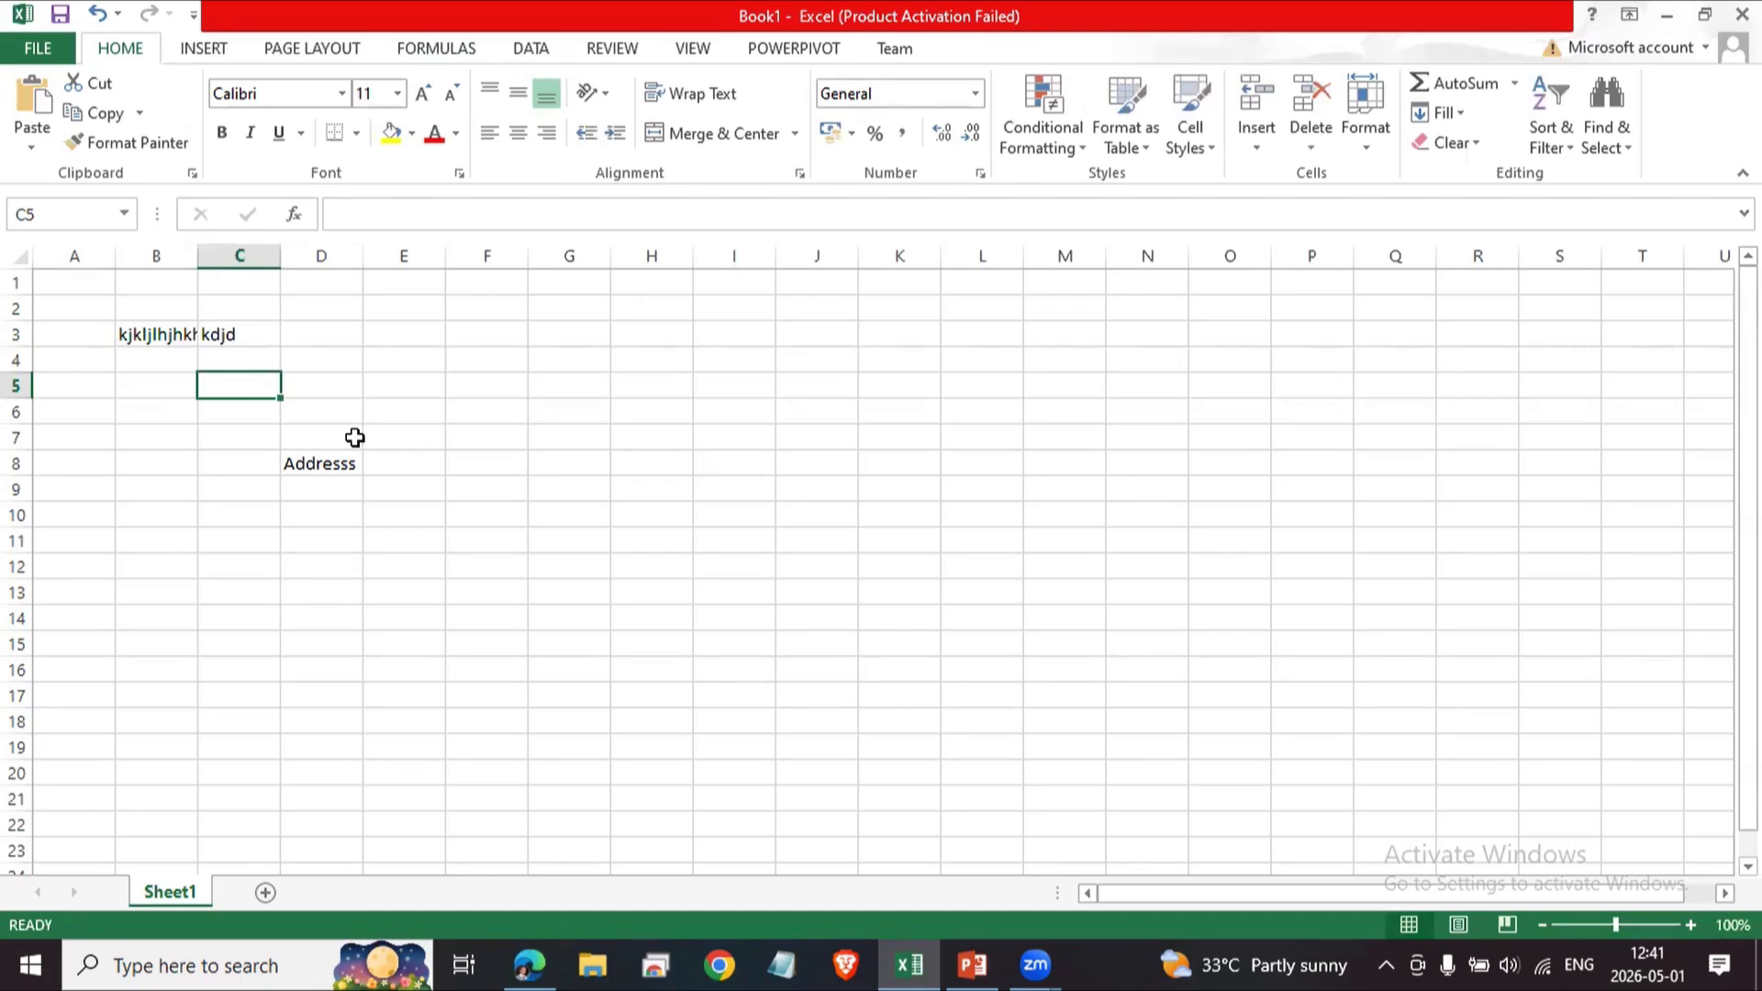
left_click(564, 394)
left_click(580, 418)
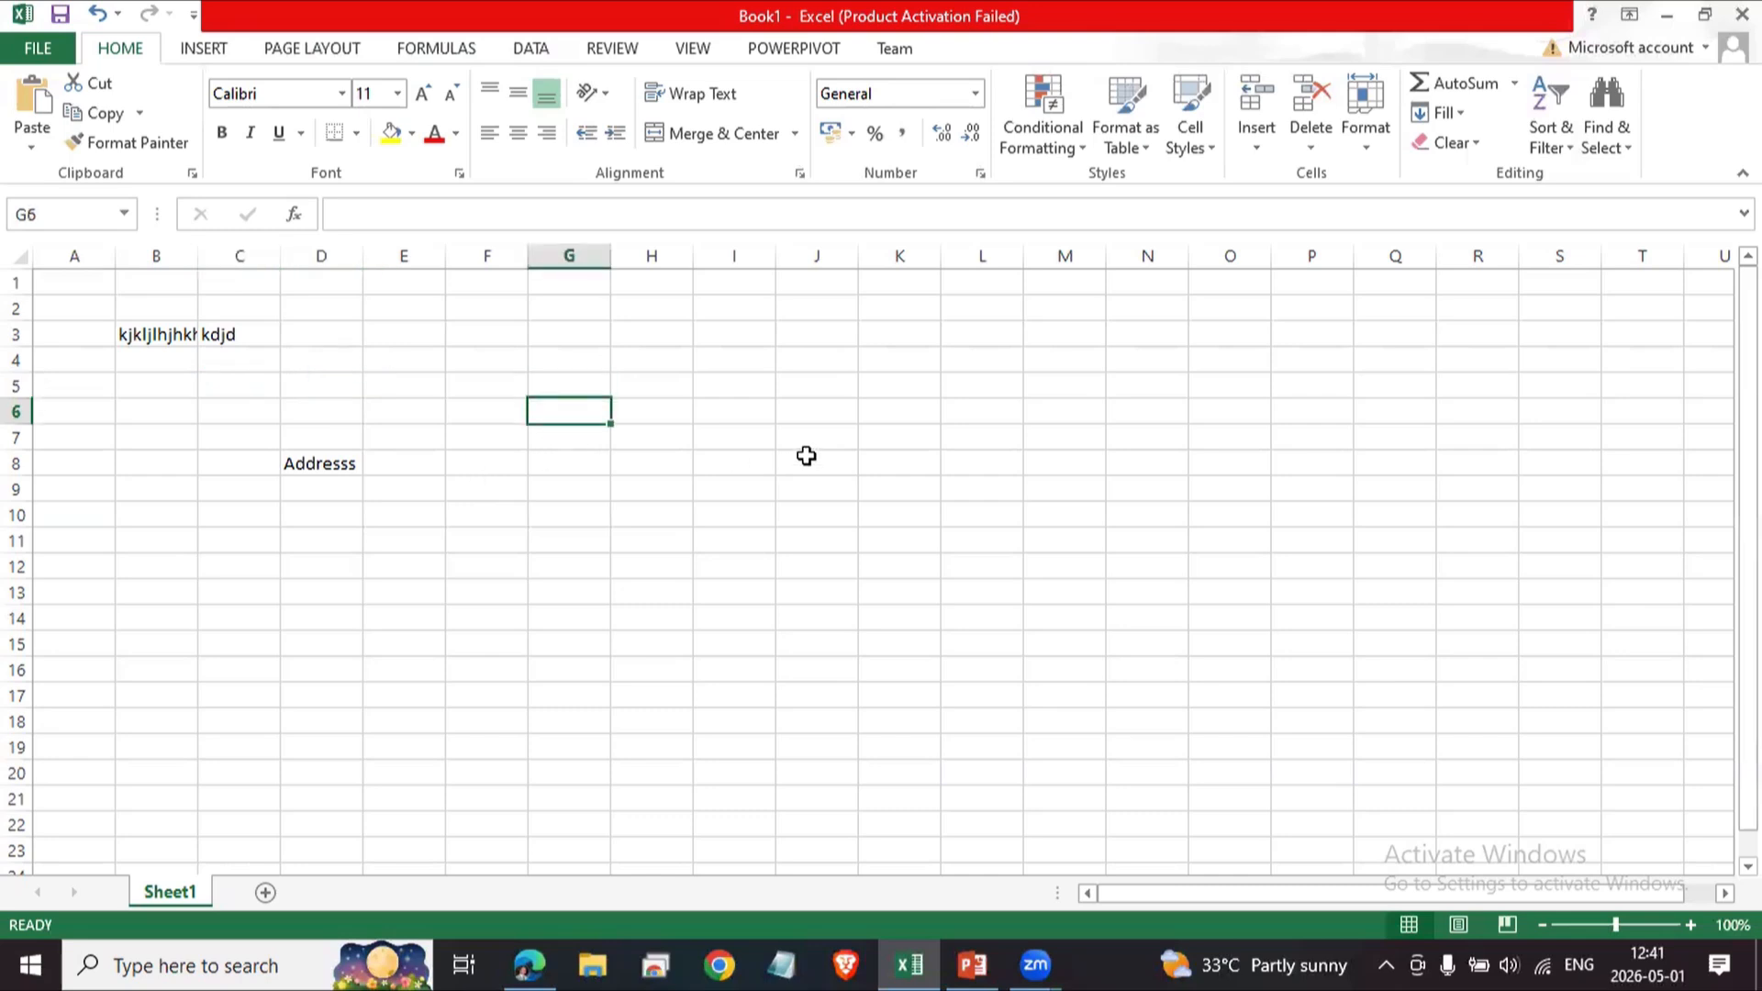
type("Tex")
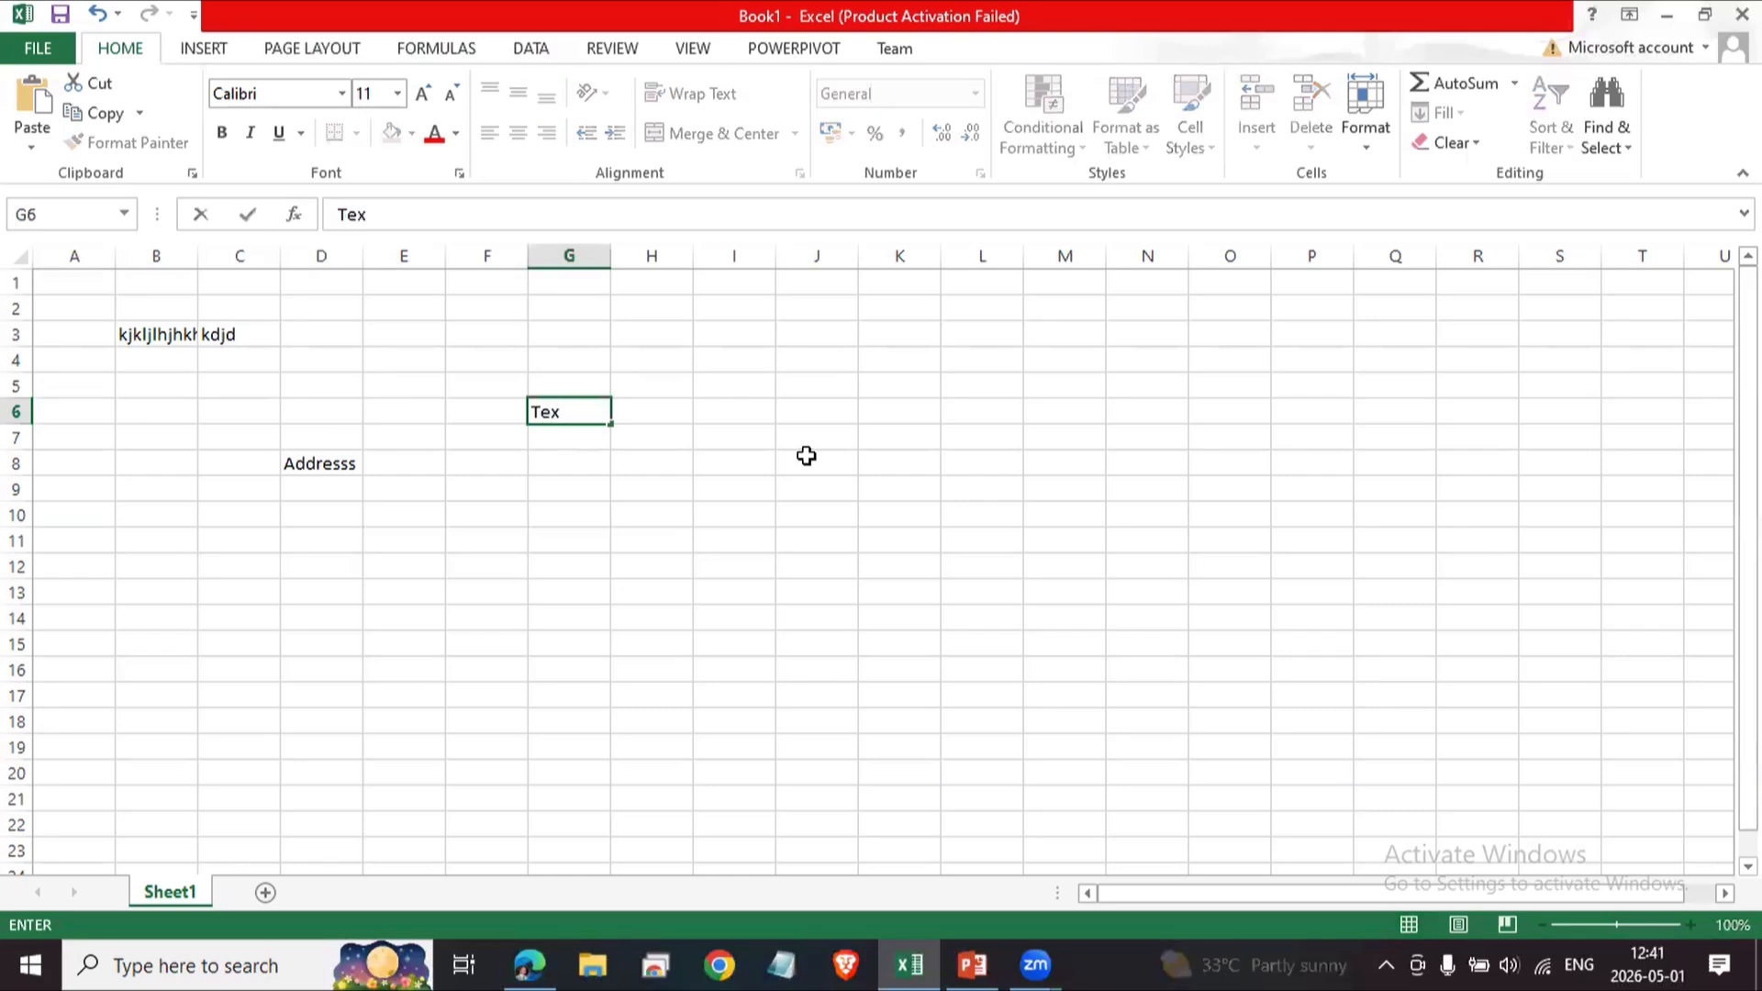
key("BackSpace")
key("BackSpace")
key("BackSpace")
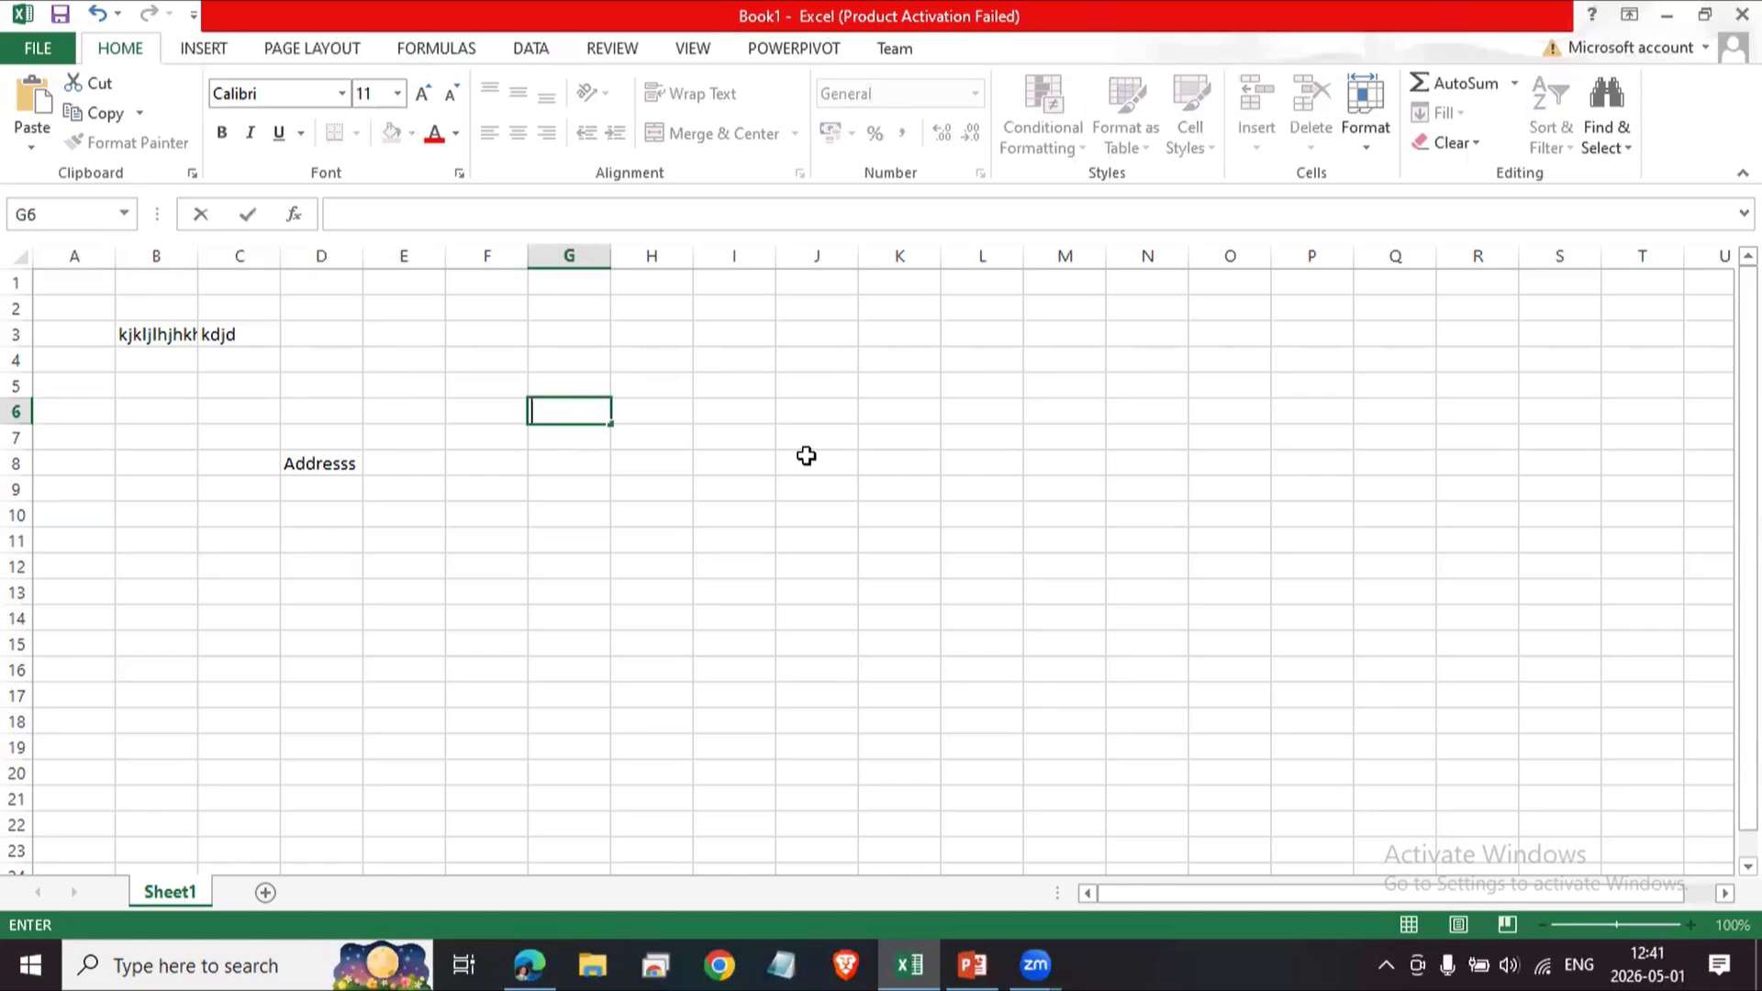
Enter Text in cell G7 and Nuber in cell G8 beneath it.
left_click(623, 641)
left_click_drag(305, 560, 306, 543)
left_click(307, 427)
left_click(487, 464)
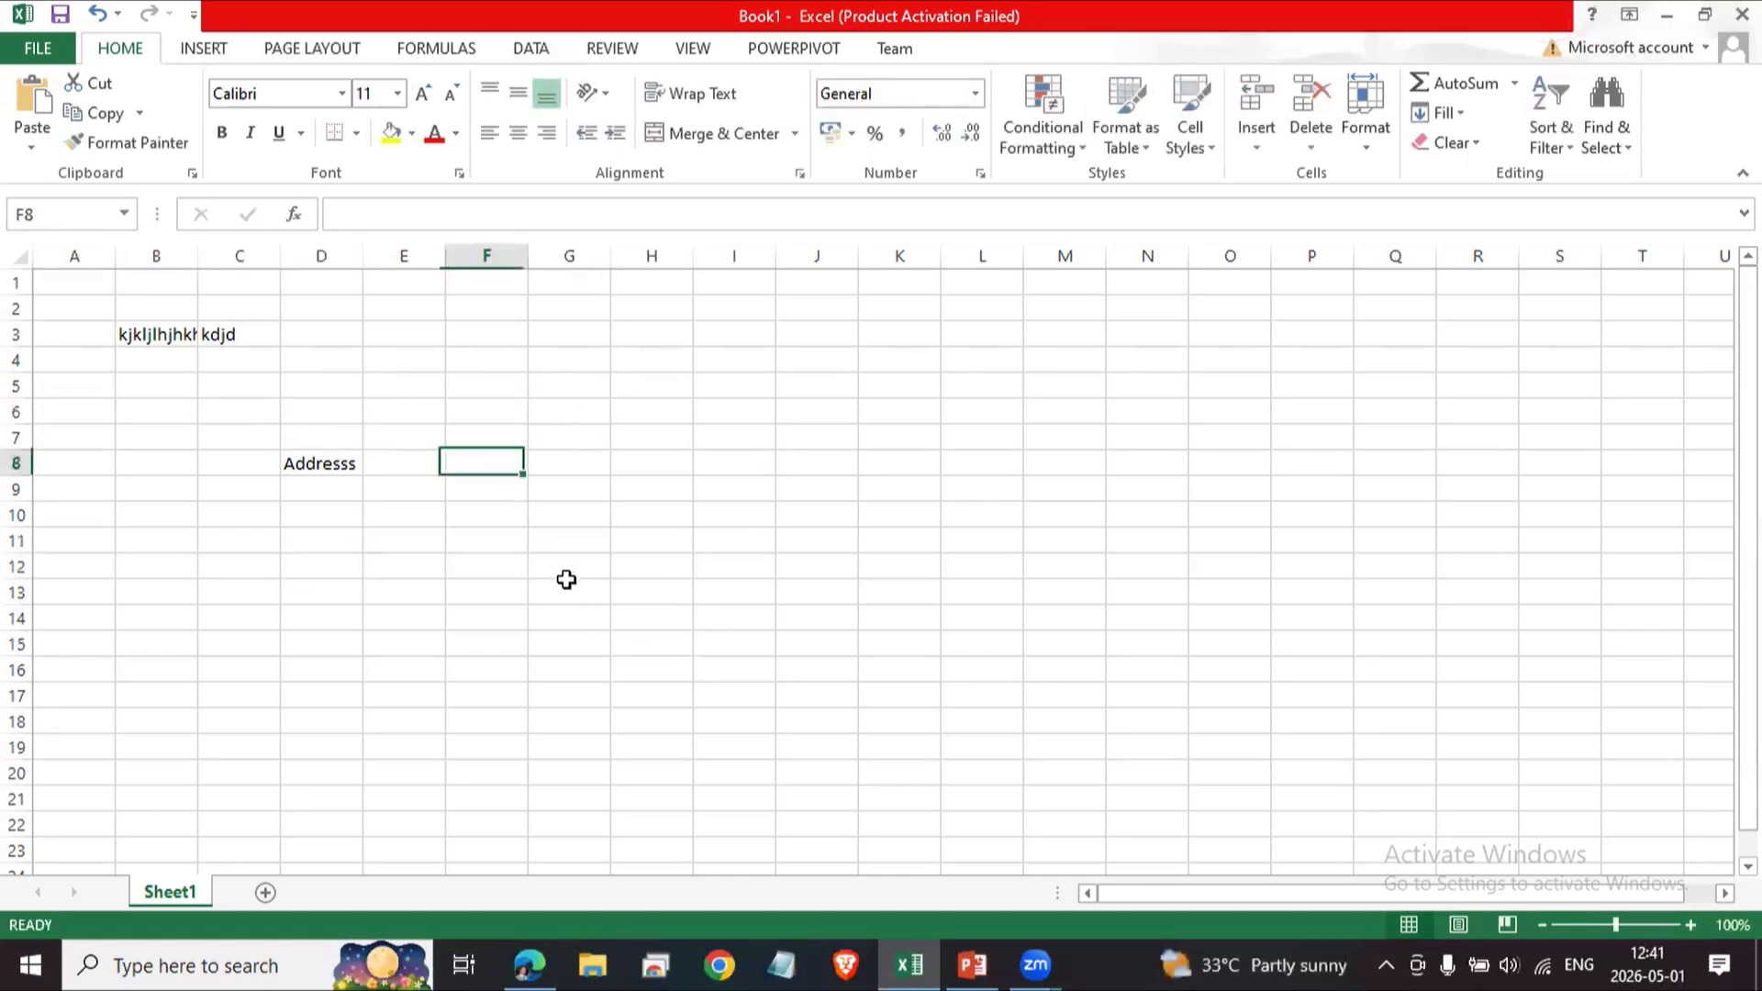
left_click(567, 588)
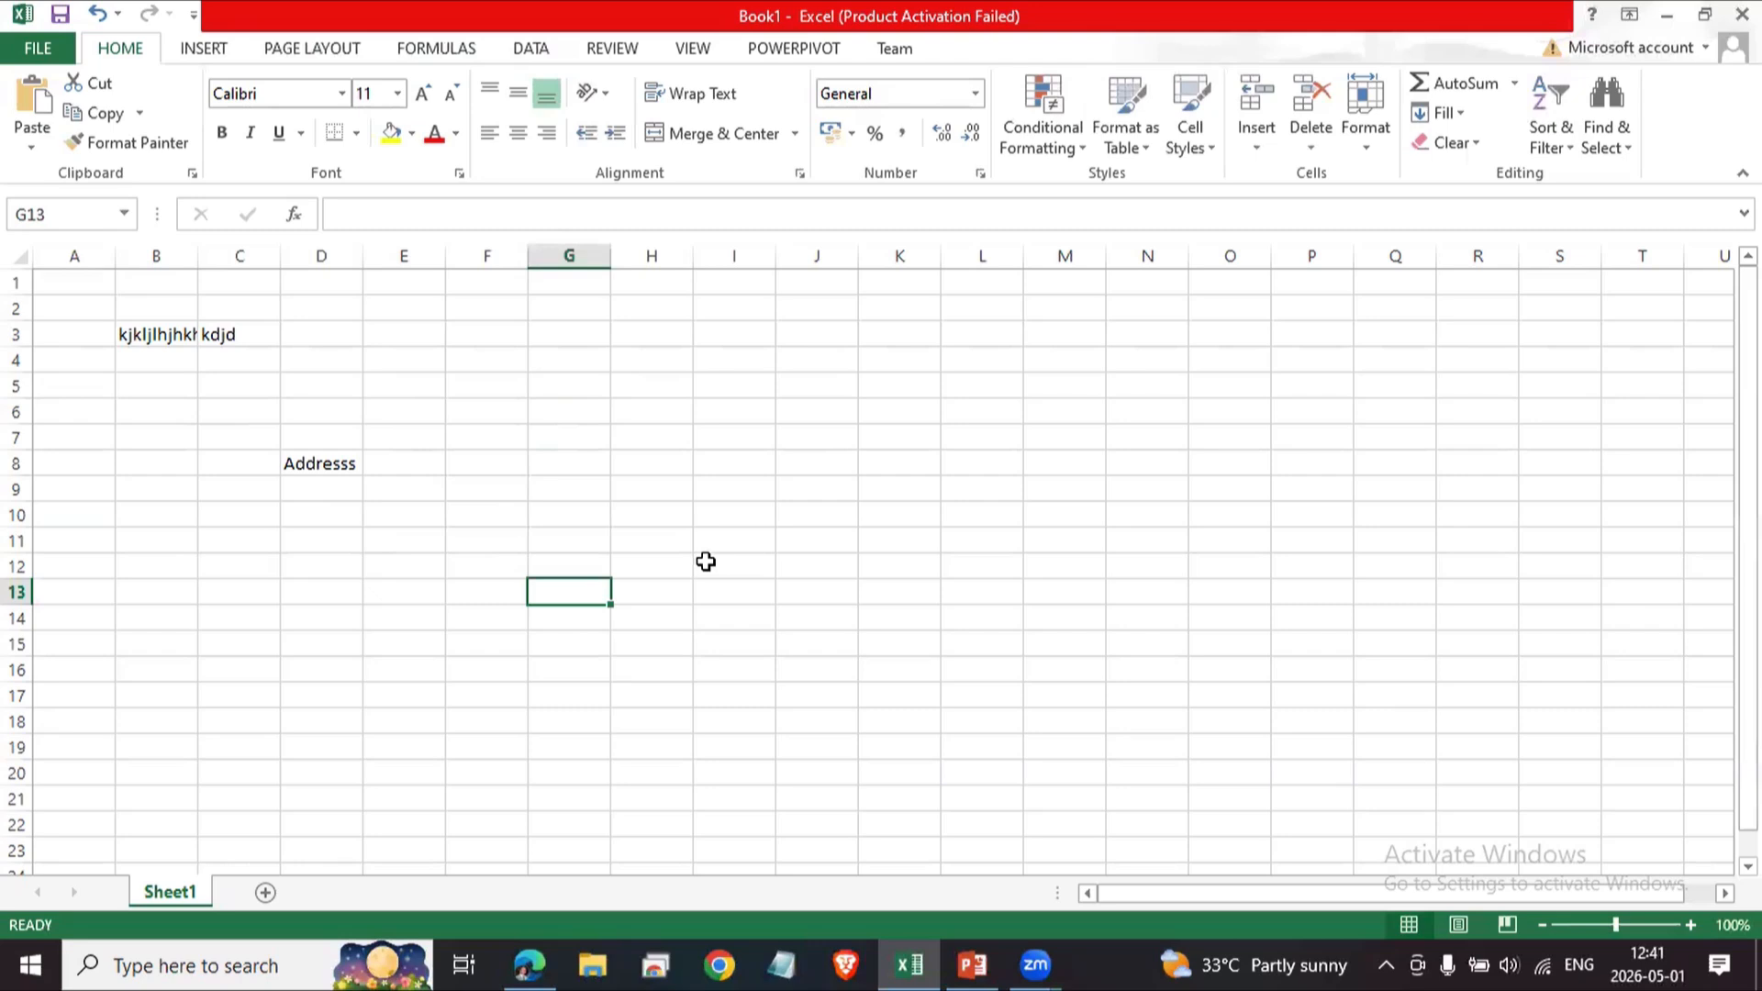
key("Up")
key("Up")
key("Up")
key("Up")
key("Up")
key("Up")
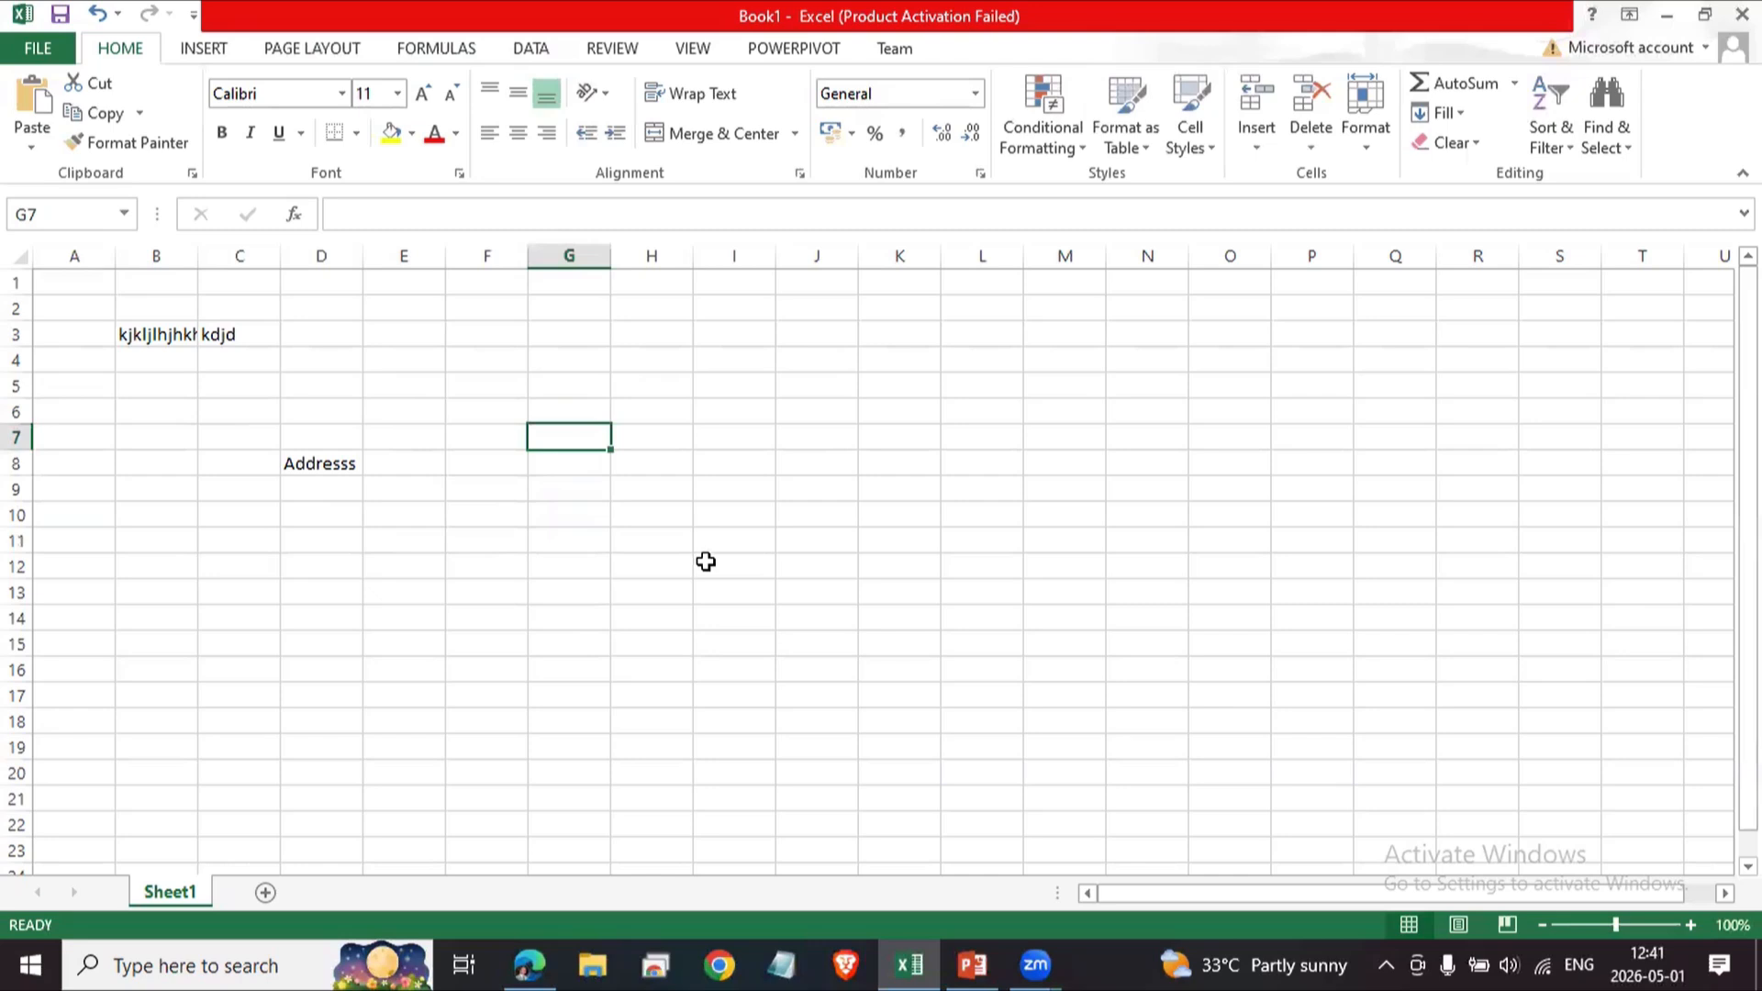
type("Te")
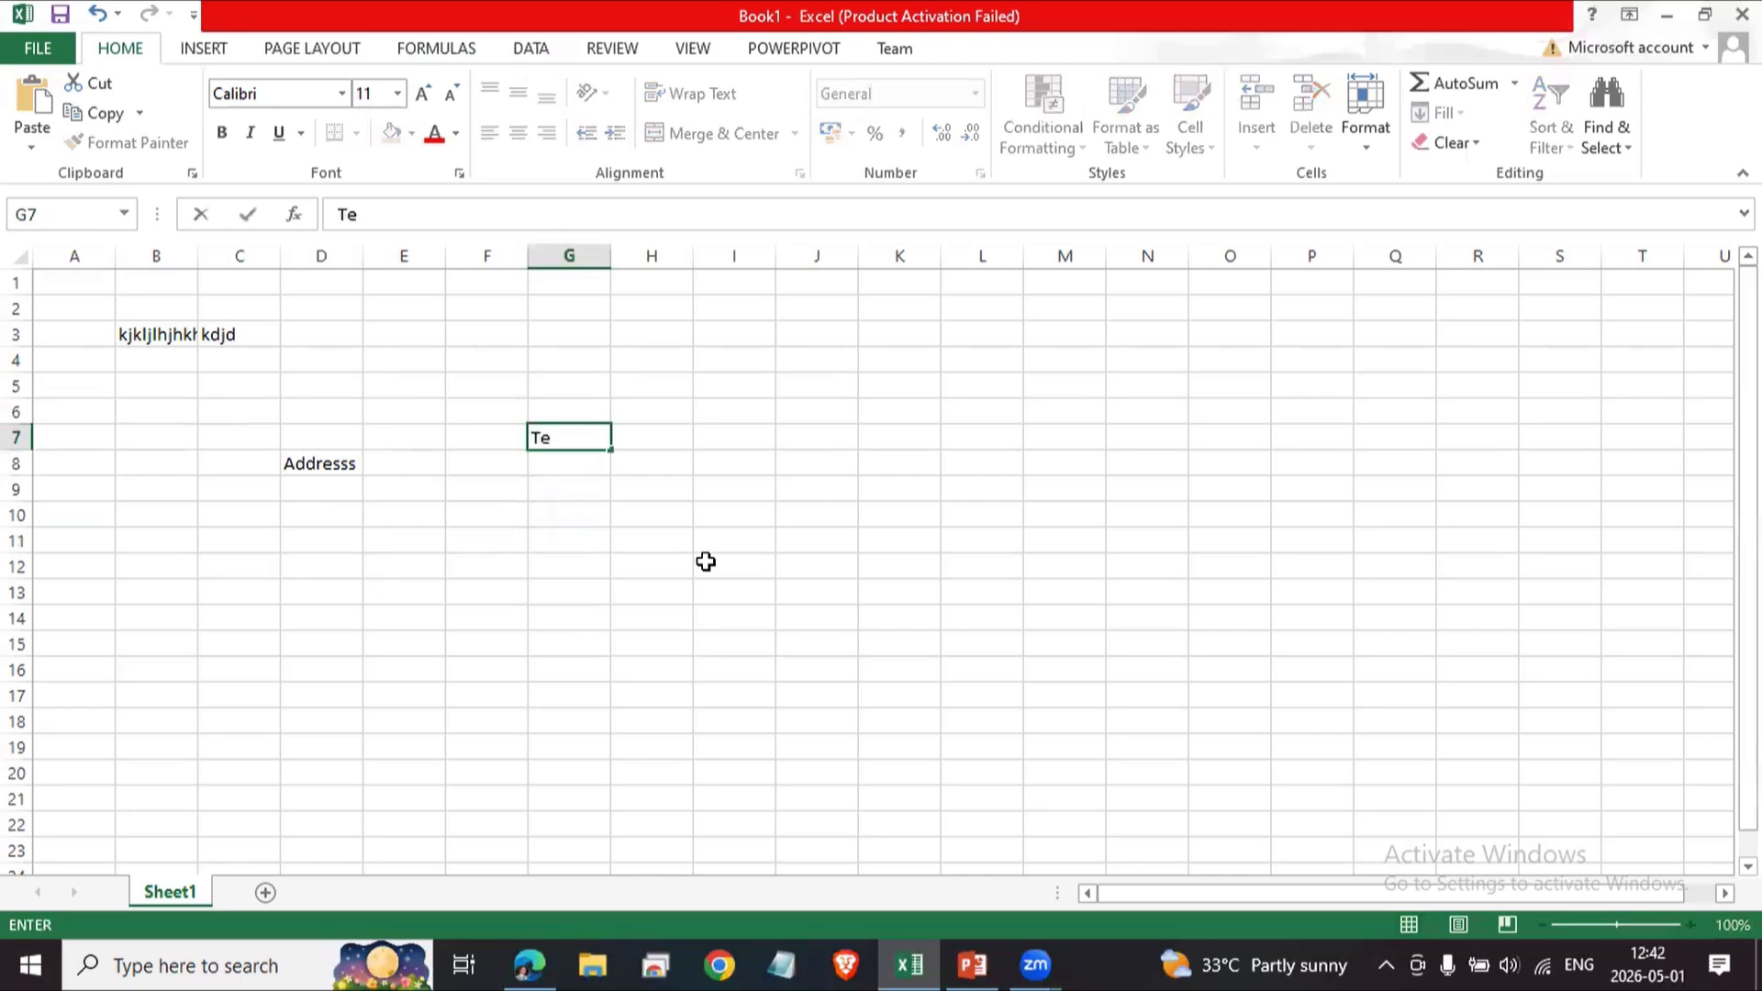
type("xt -")
key("BackSpace")
key("BackSpace")
key("Return")
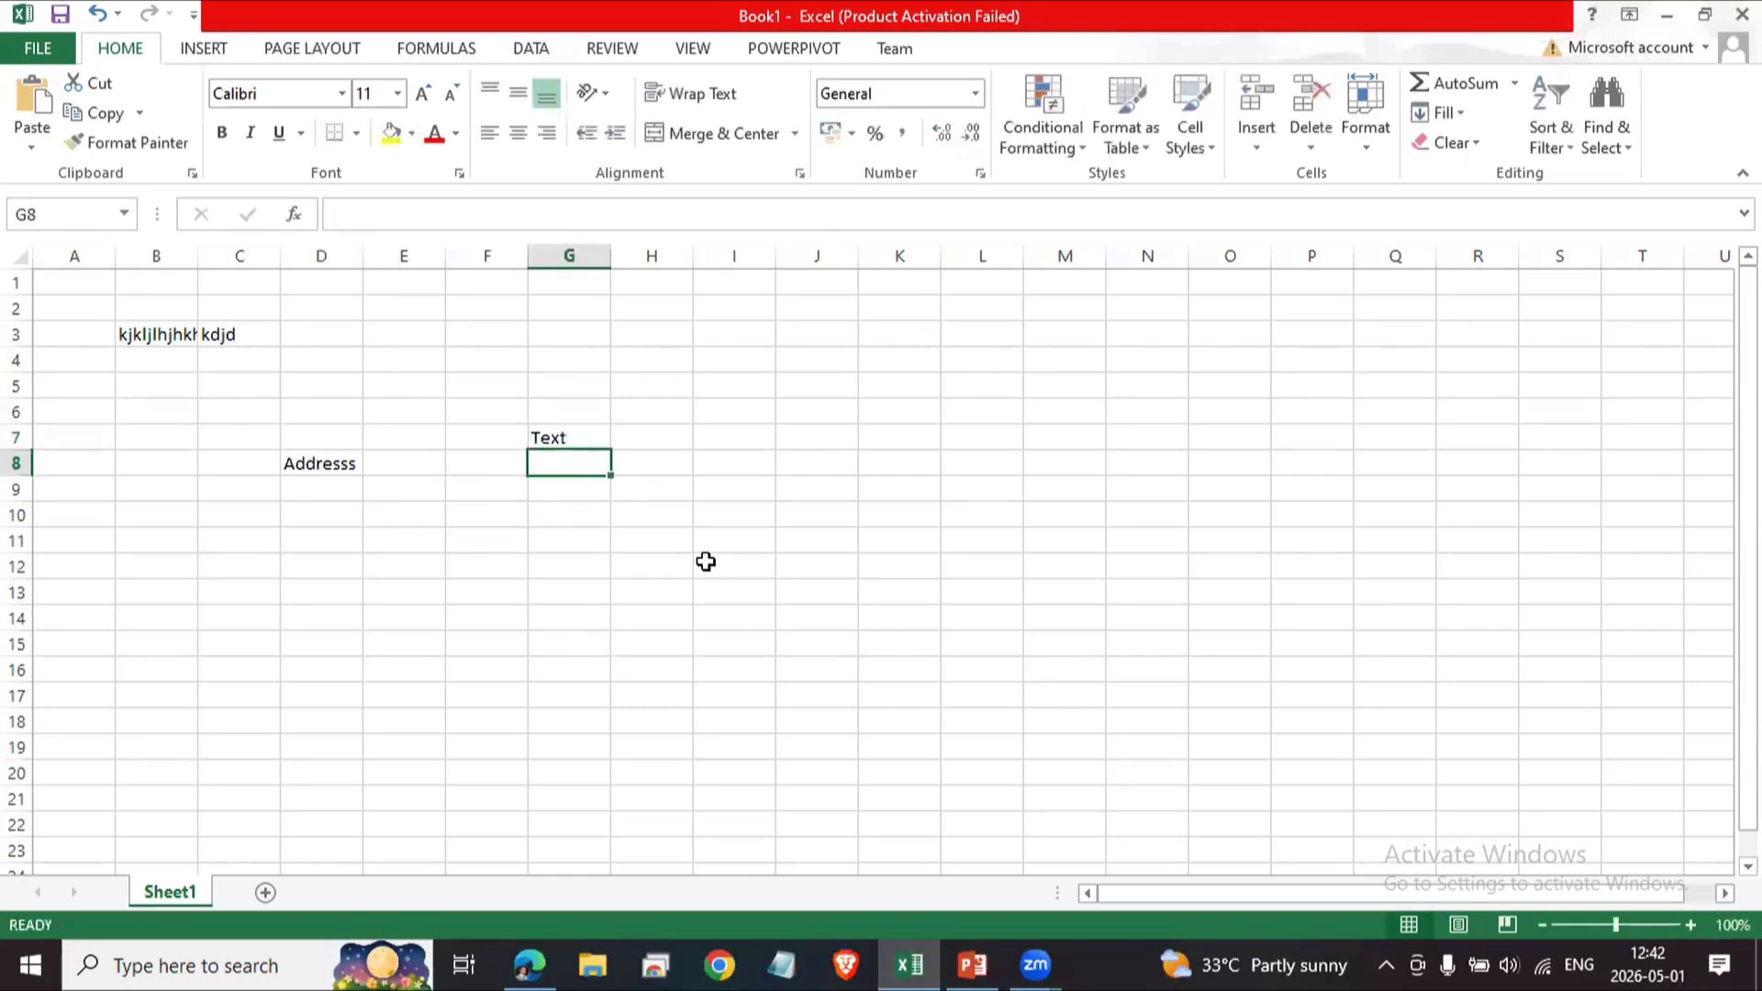
type("Nuber")
key("Return")
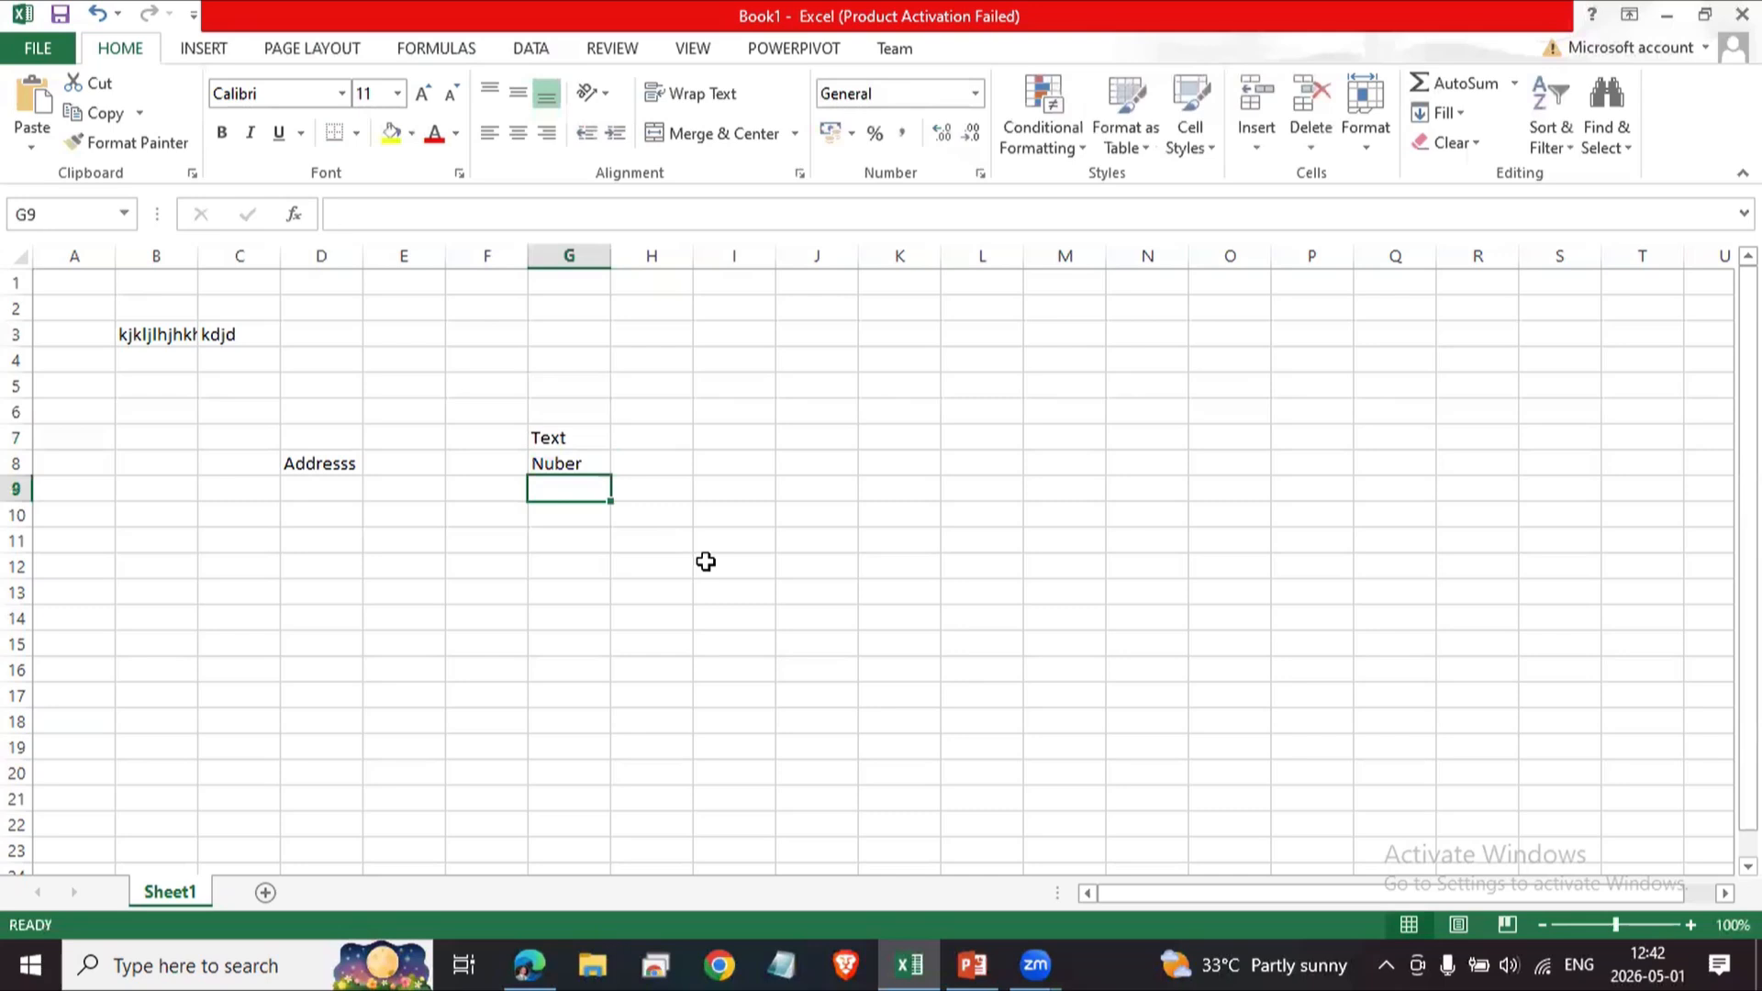
key("Up")
key("Up")
key("Down")
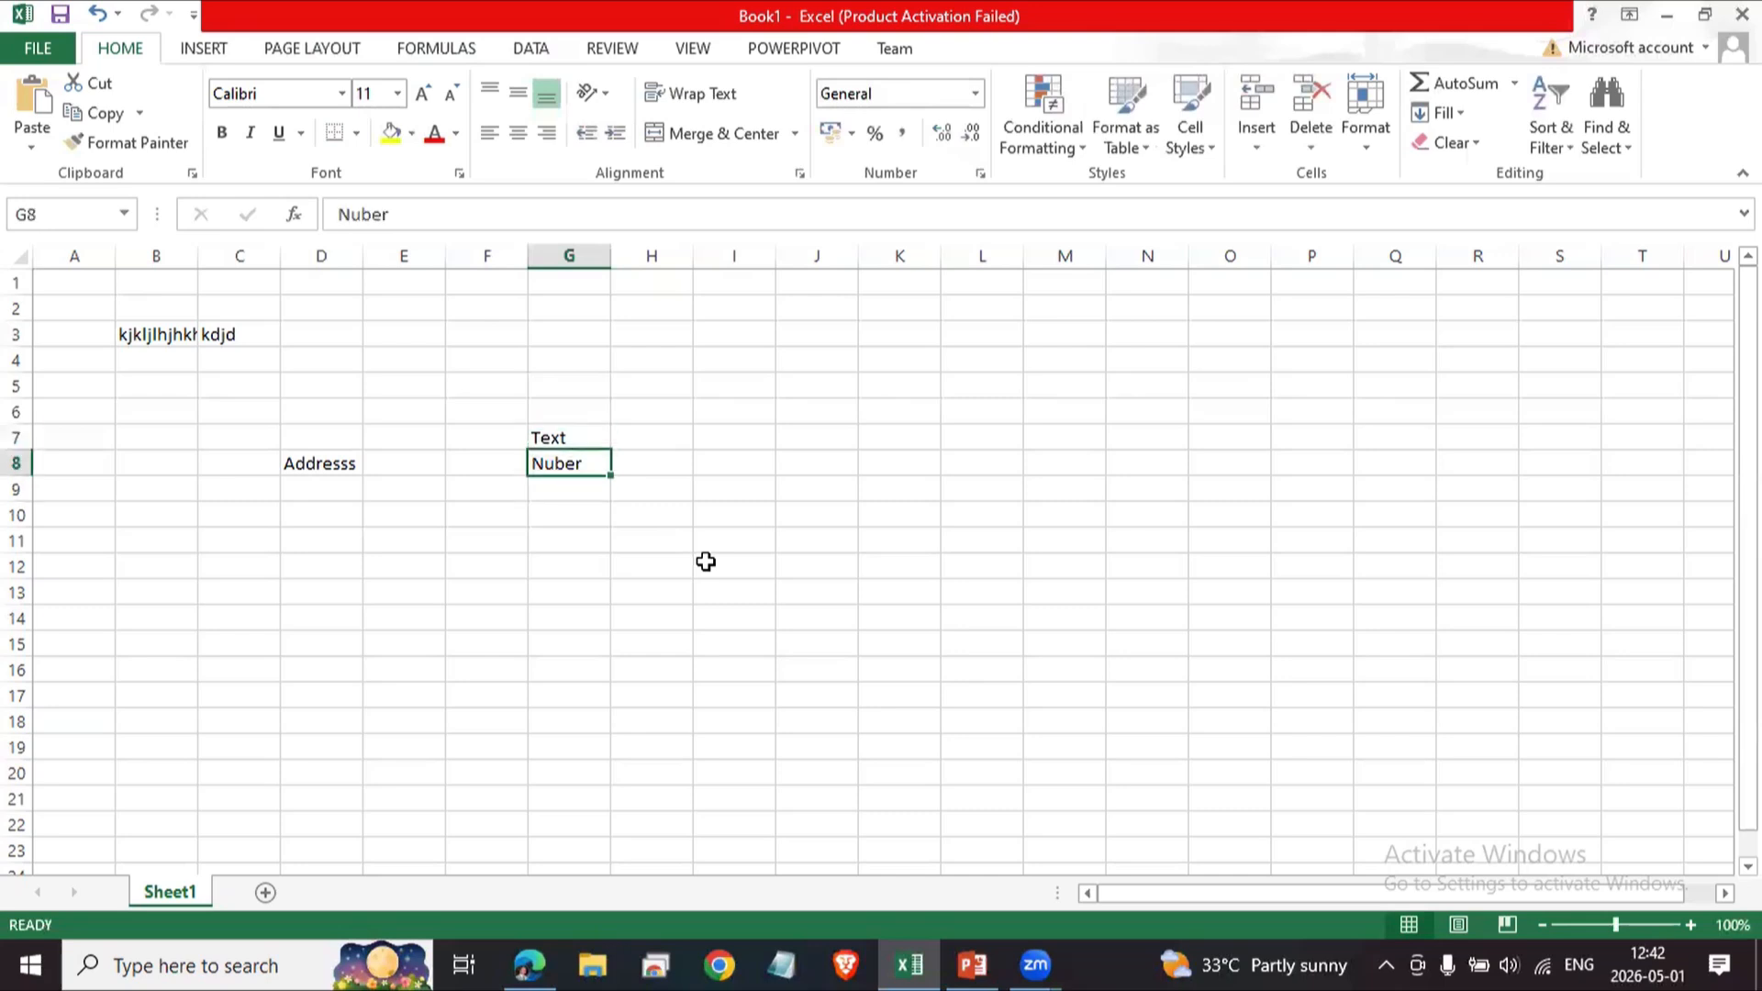
key("Right")
key("Down")
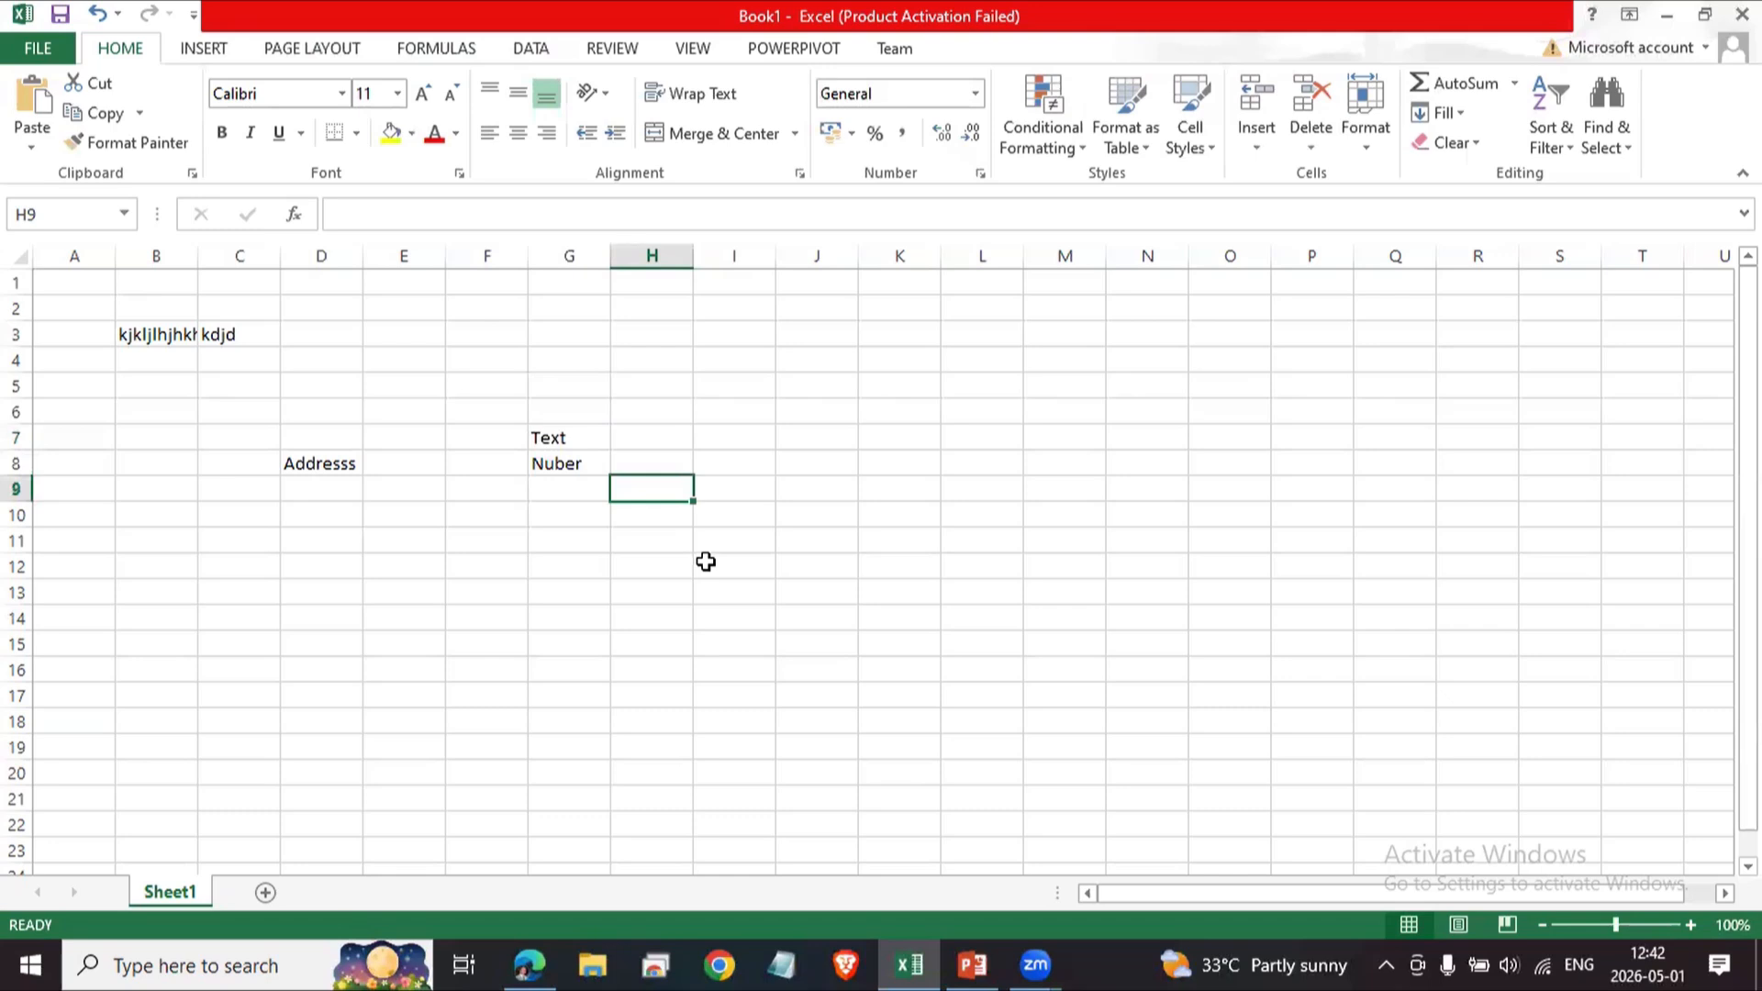
type("+")
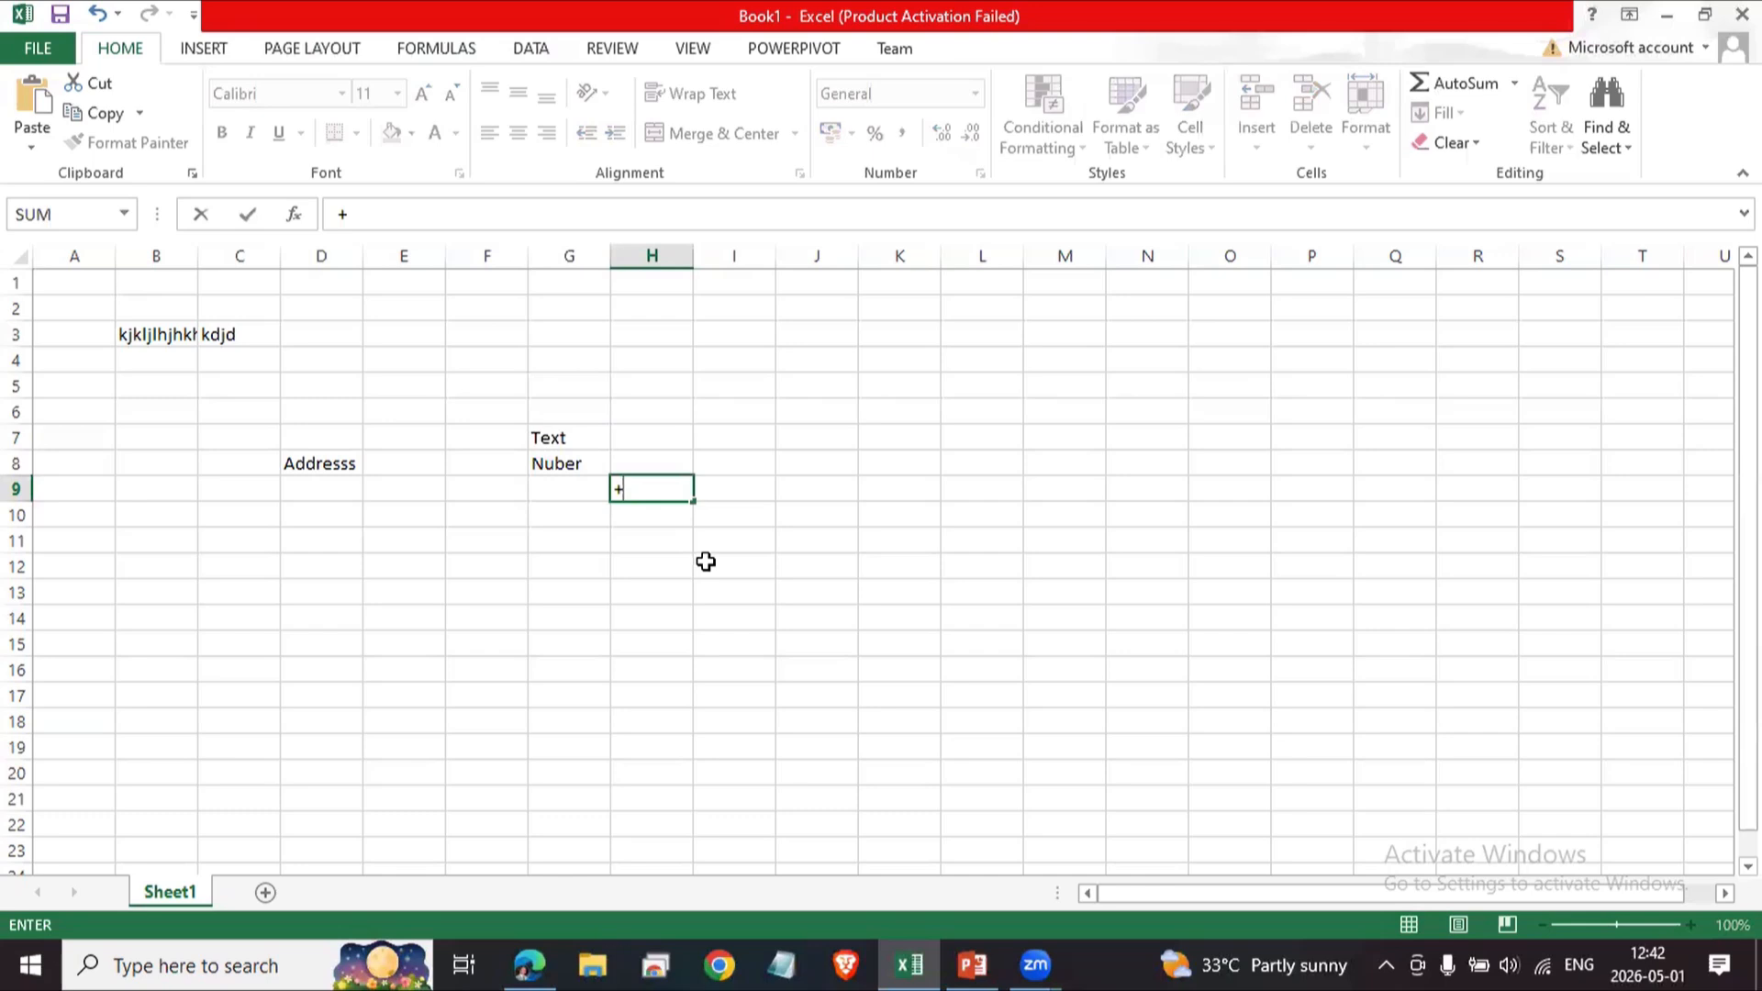
key("BackSpace")
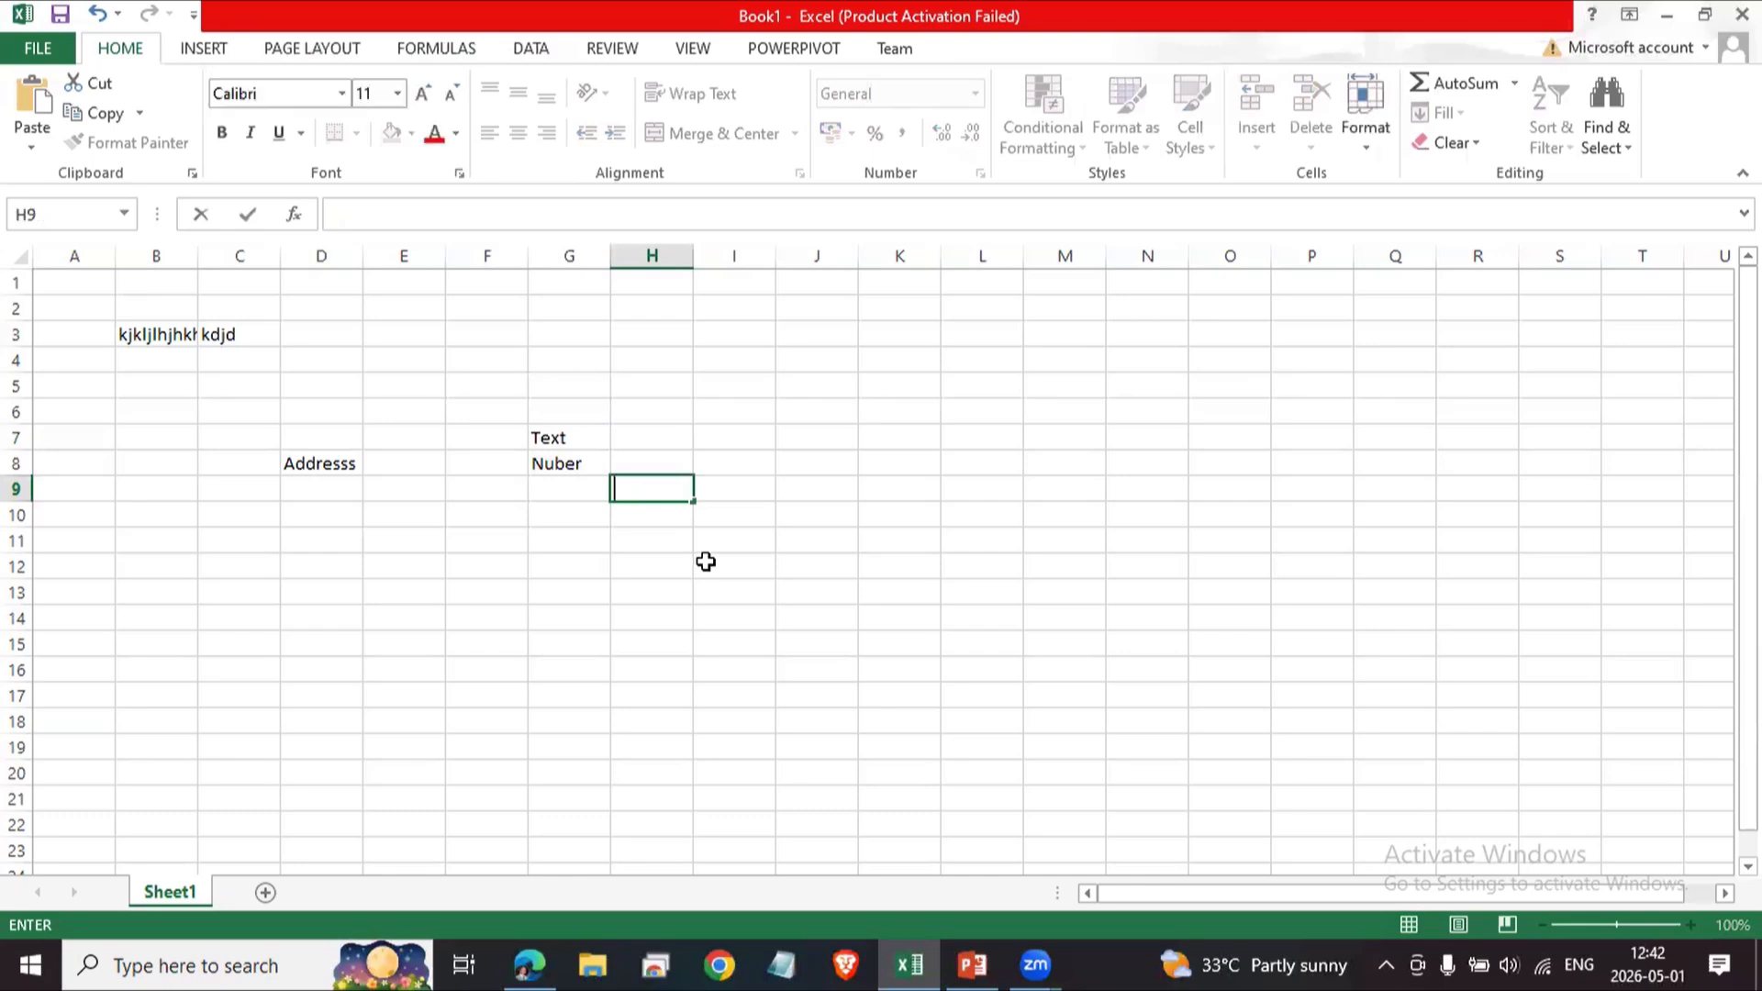
key("Return")
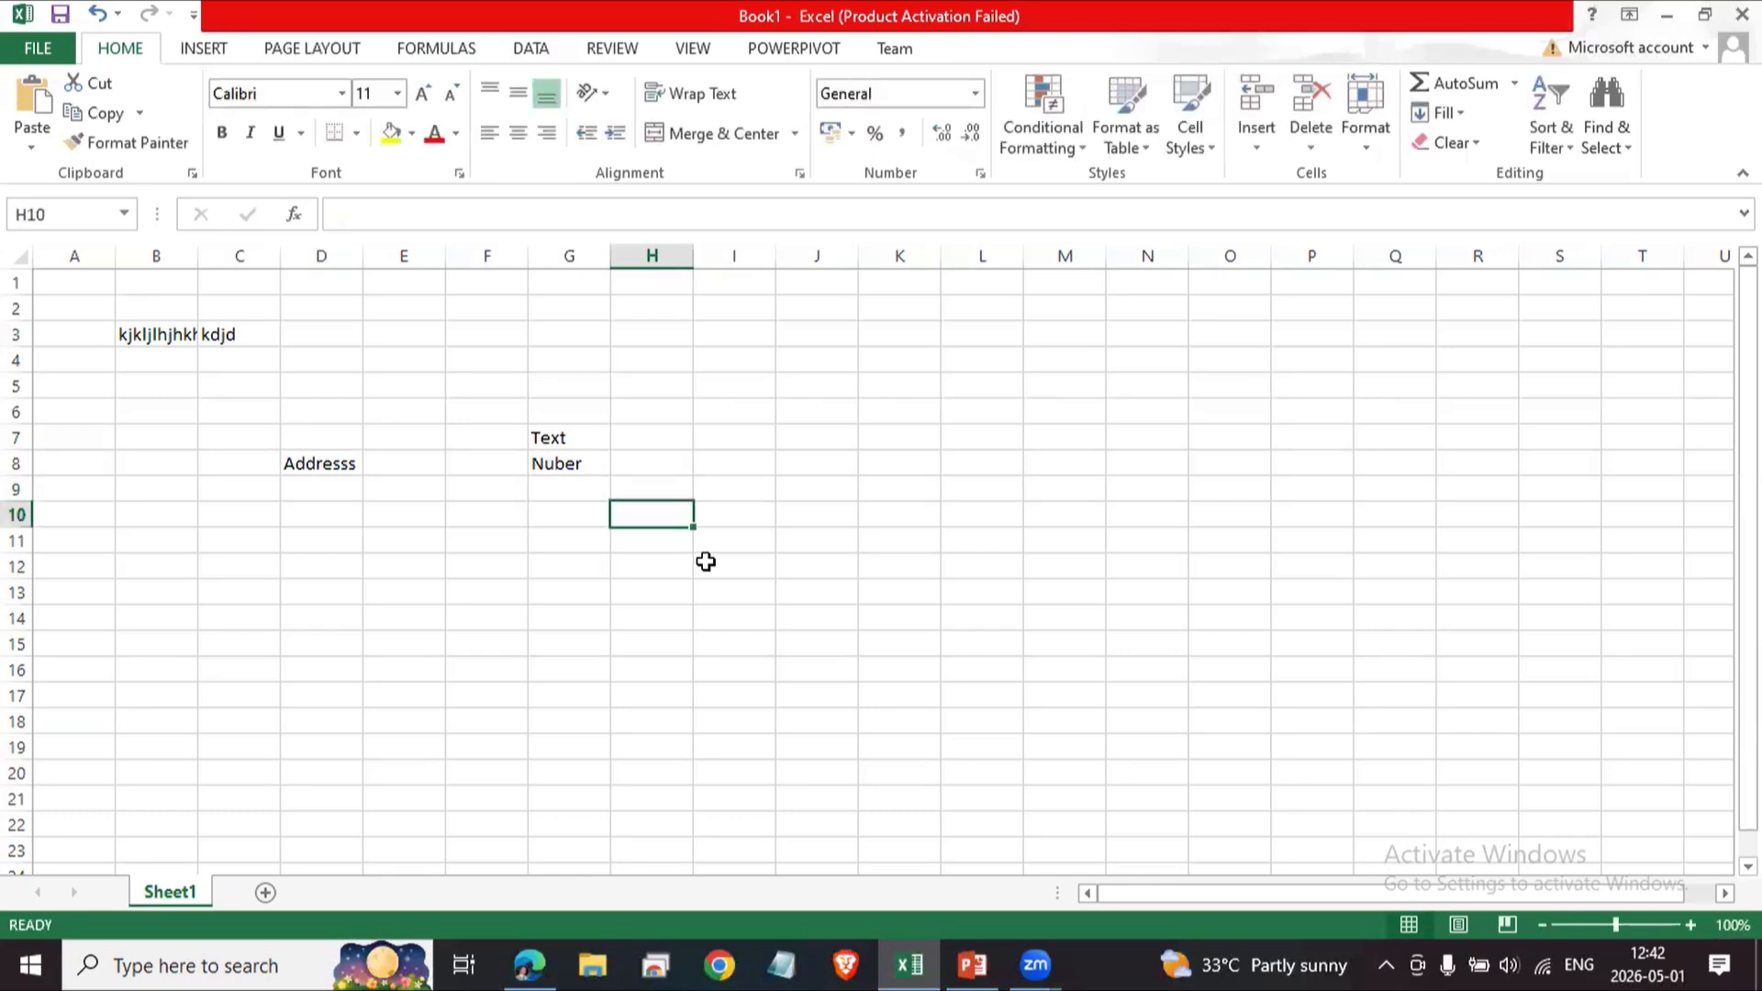
Enter Date in G9 and Time in G10 beneath the existing labels.
key("Up")
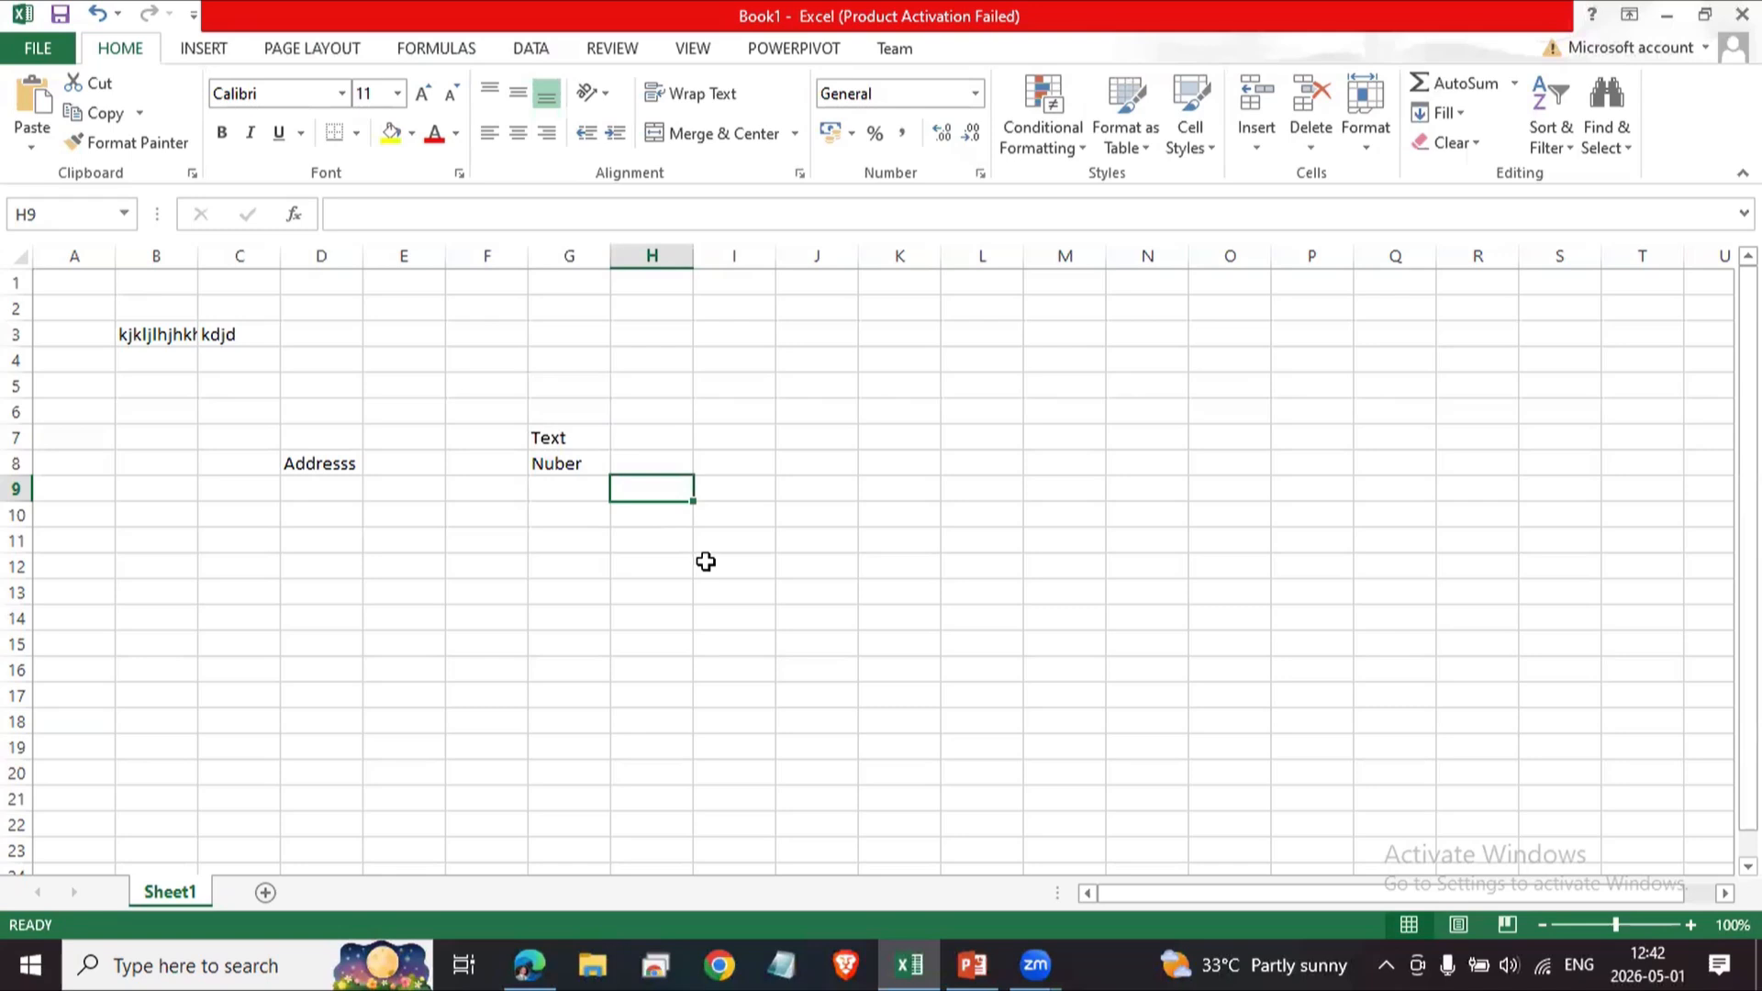
key("Up")
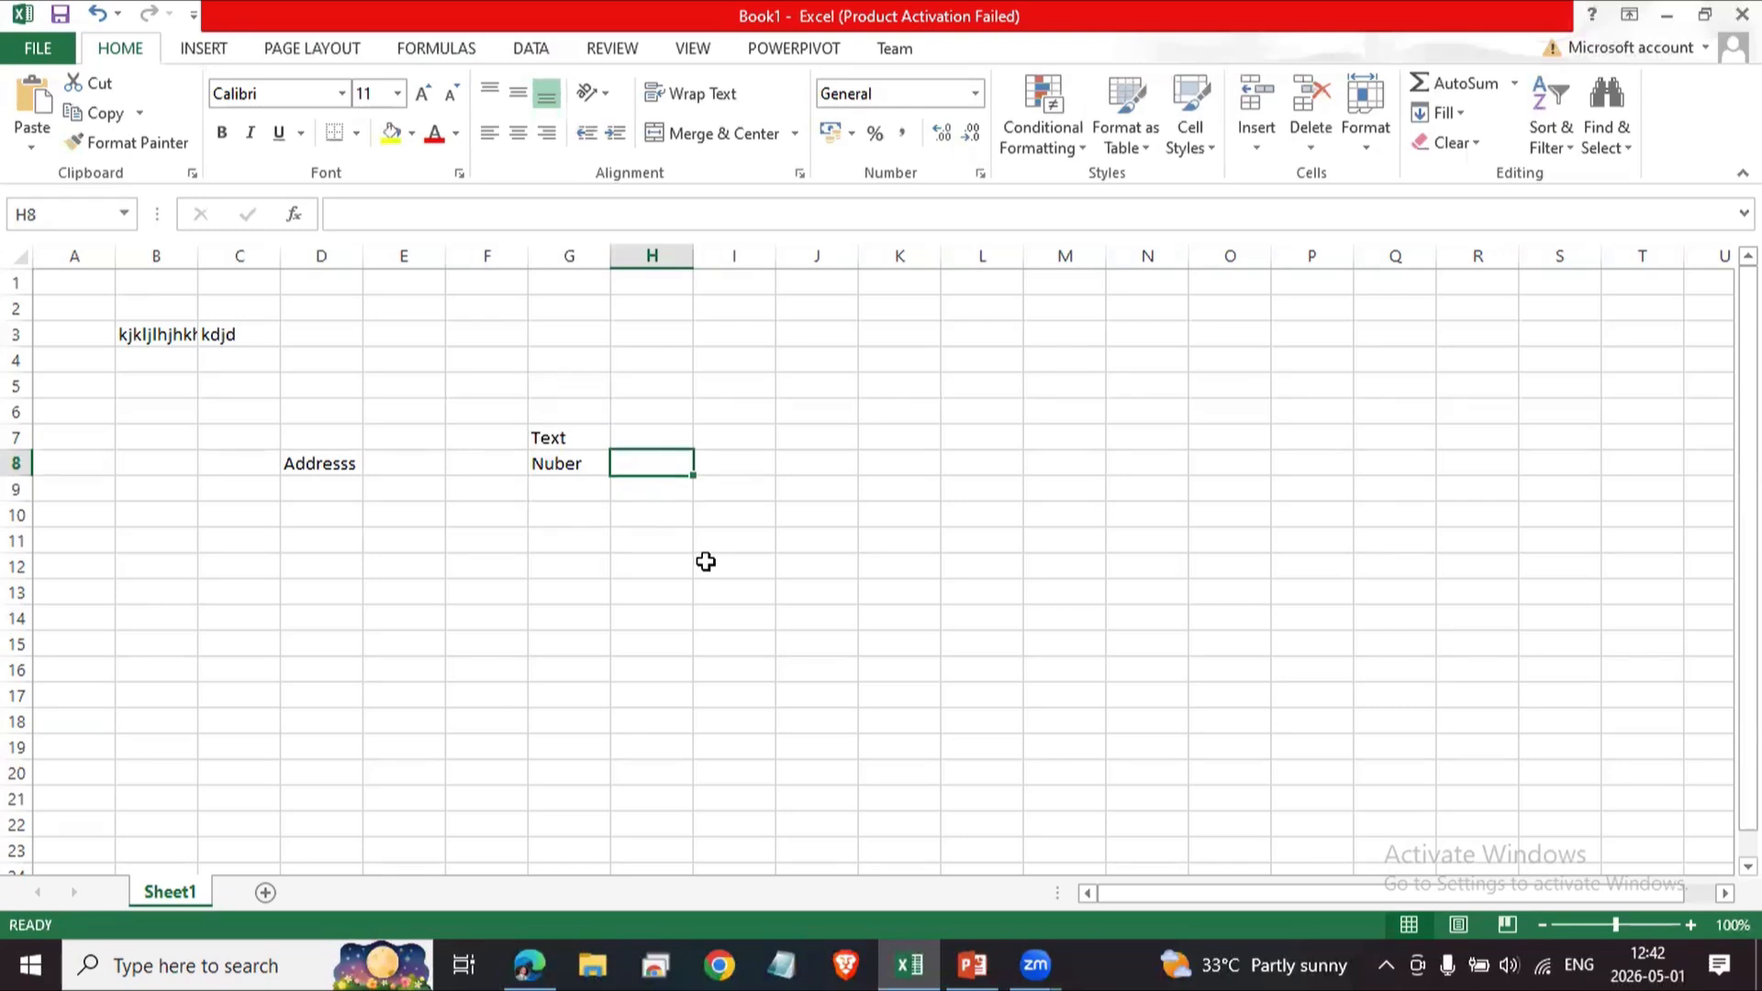
key("Down")
type("Dt")
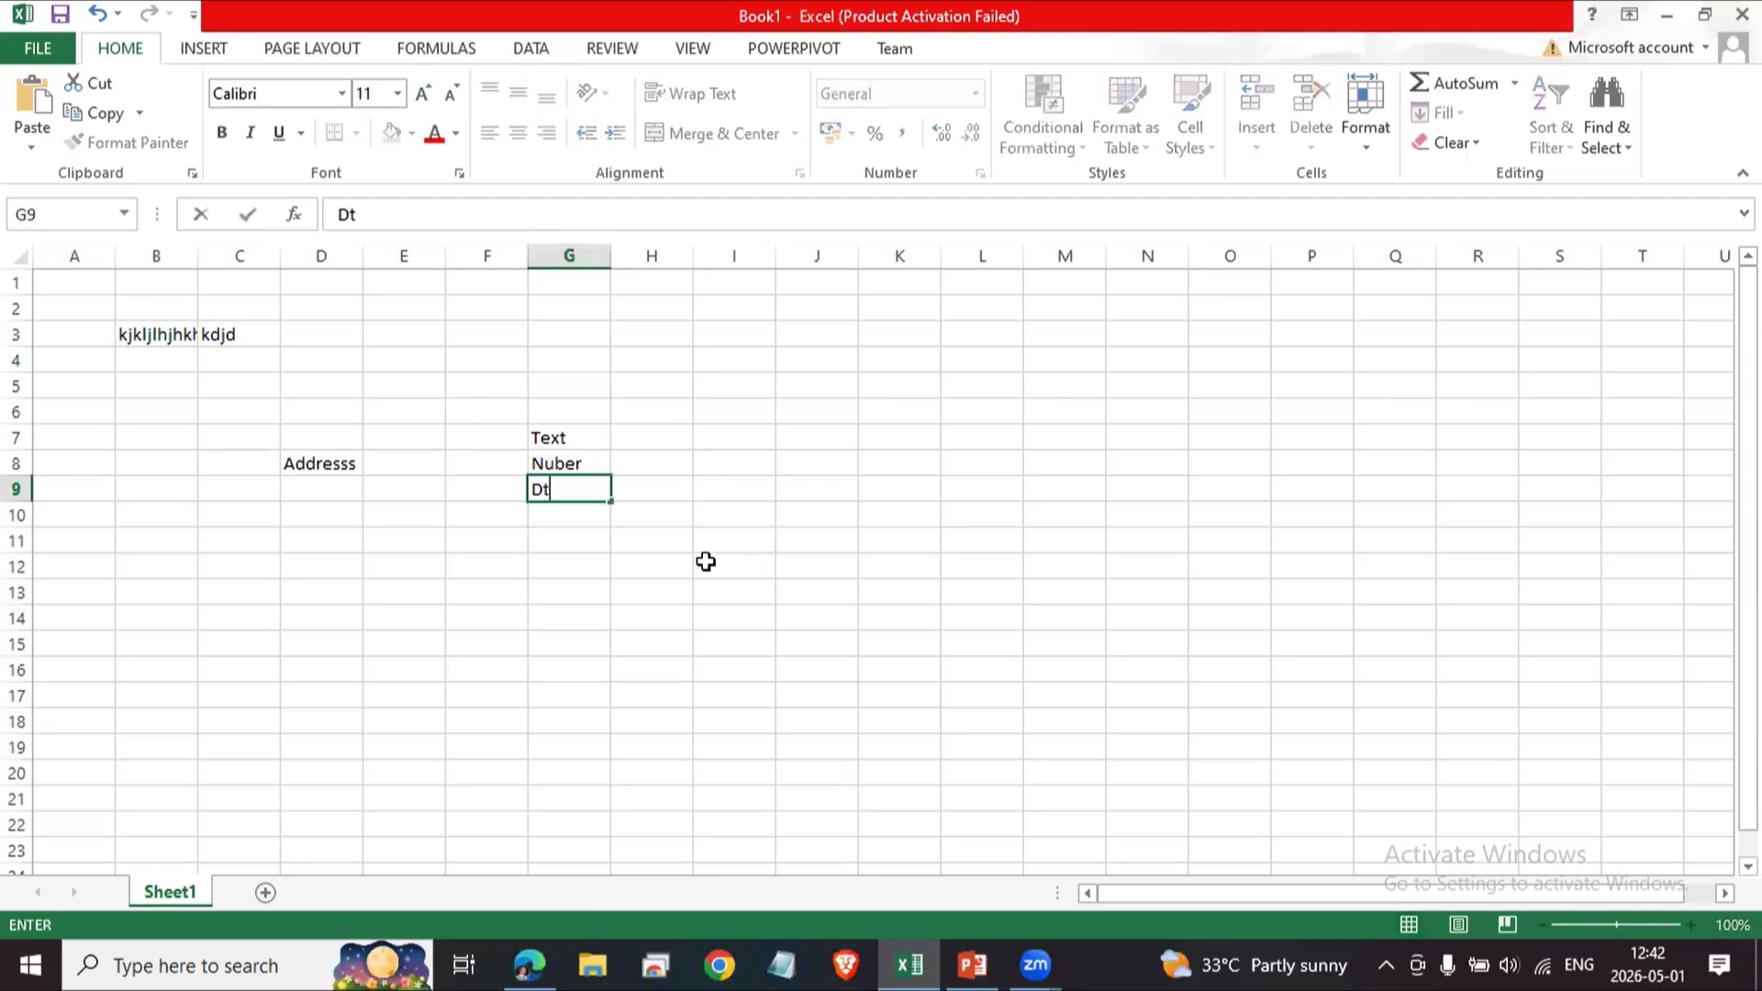
key("BackSpace")
type("ate")
key("Return")
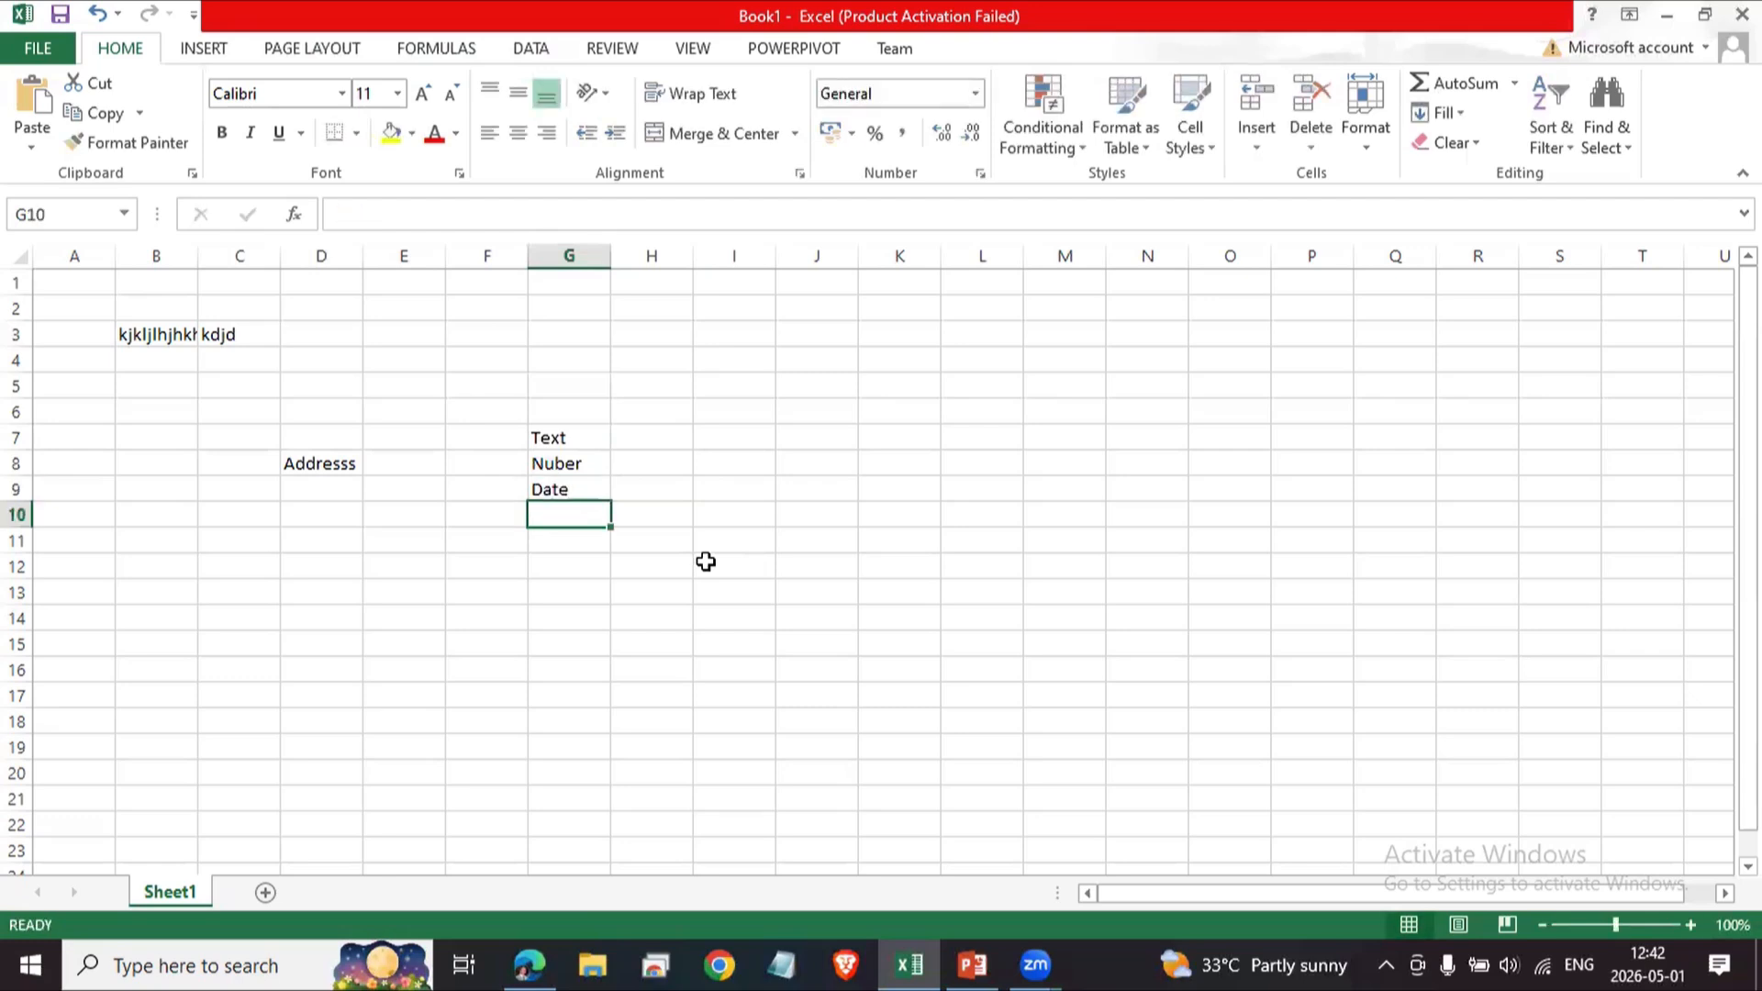
type("Time")
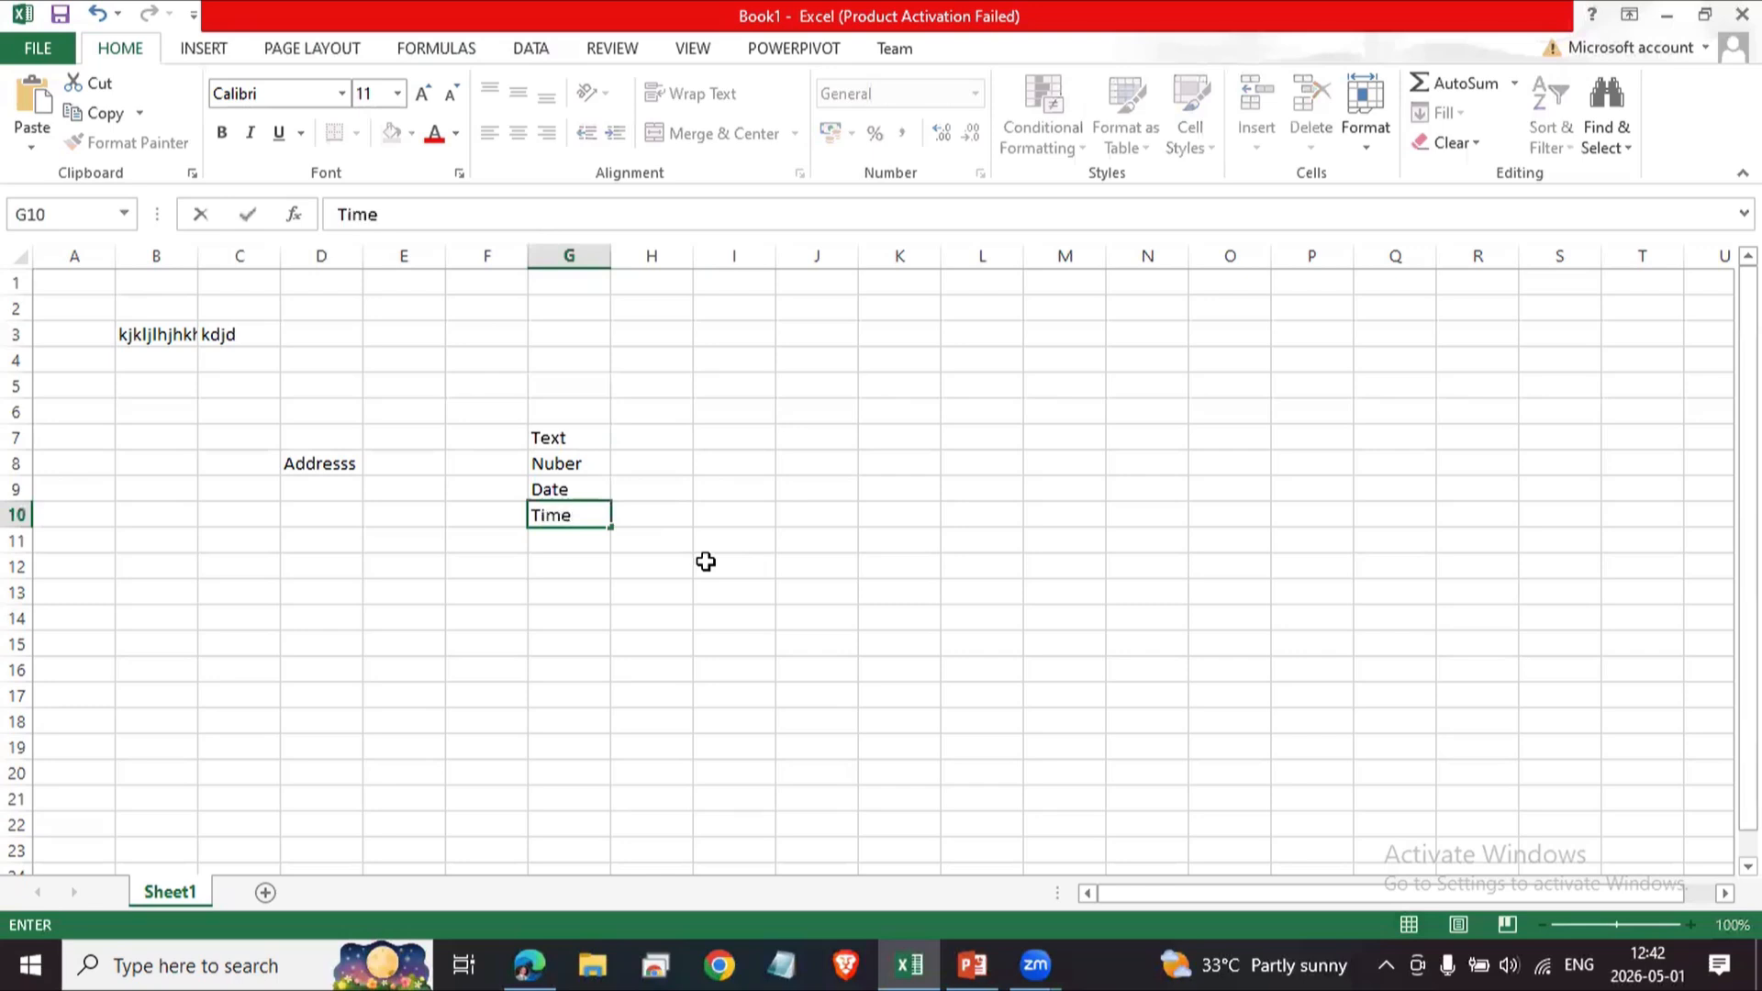
key("Return")
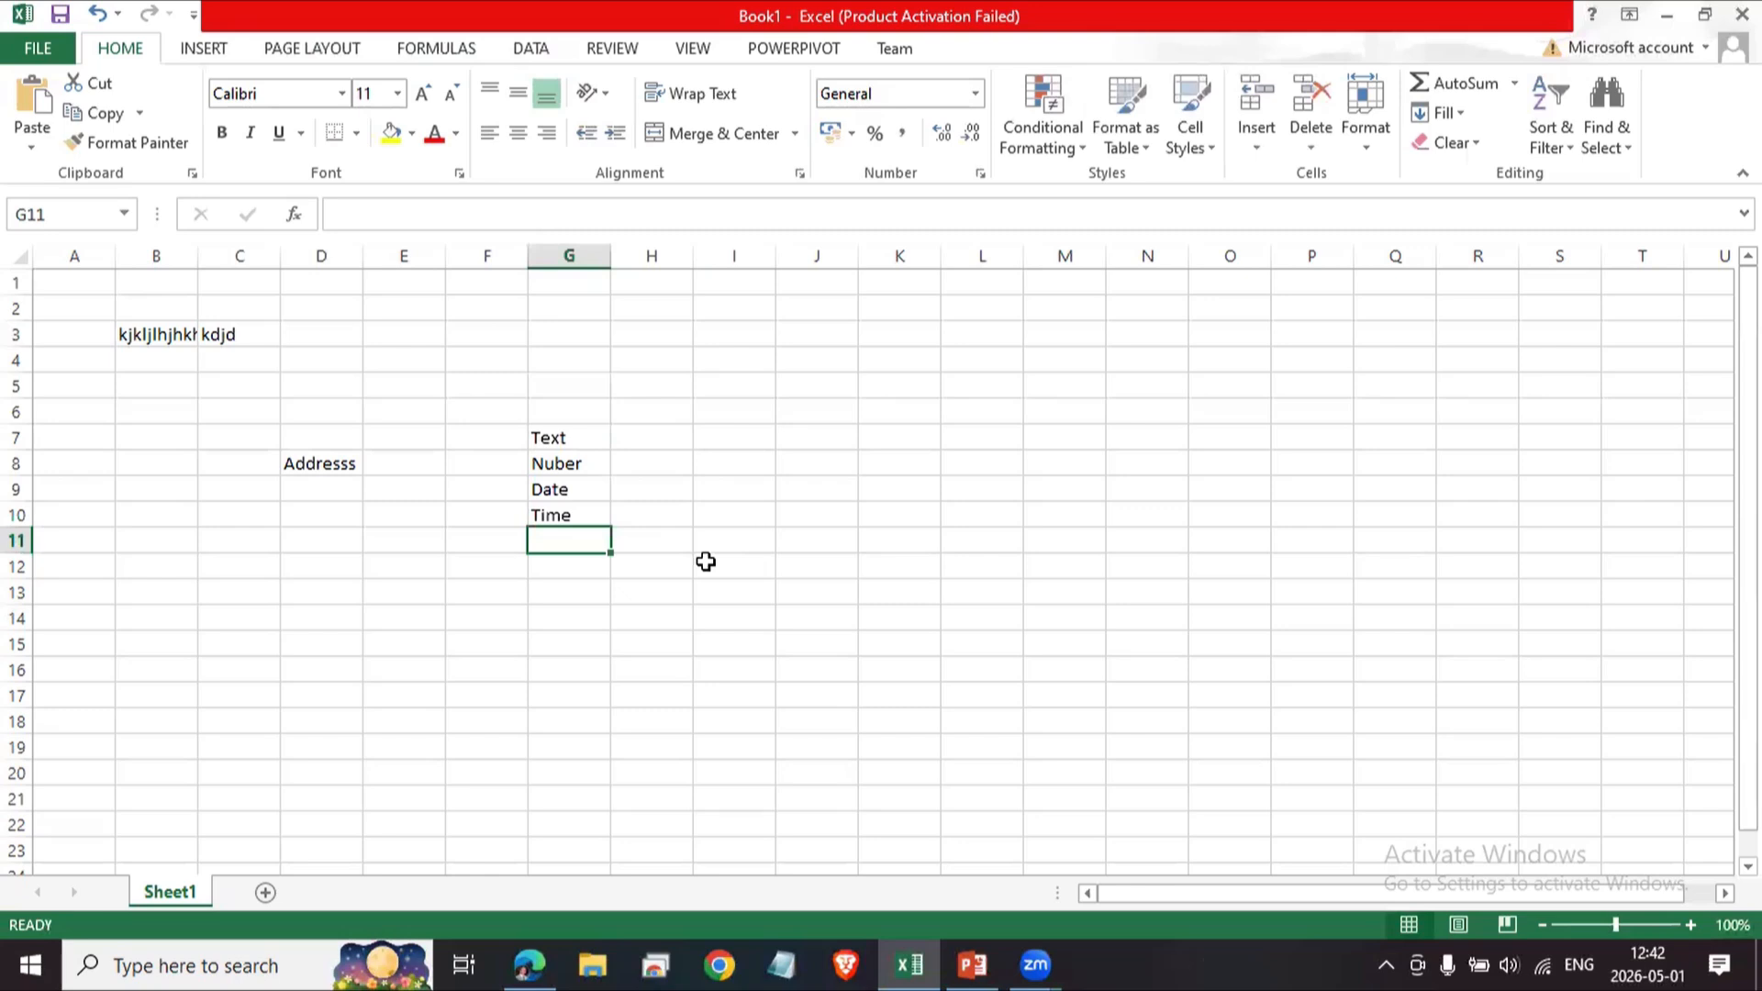
Select the label cells G7 to G10 and clear their contents.
key("Up")
key("Up")
key("Up")
key("Up")
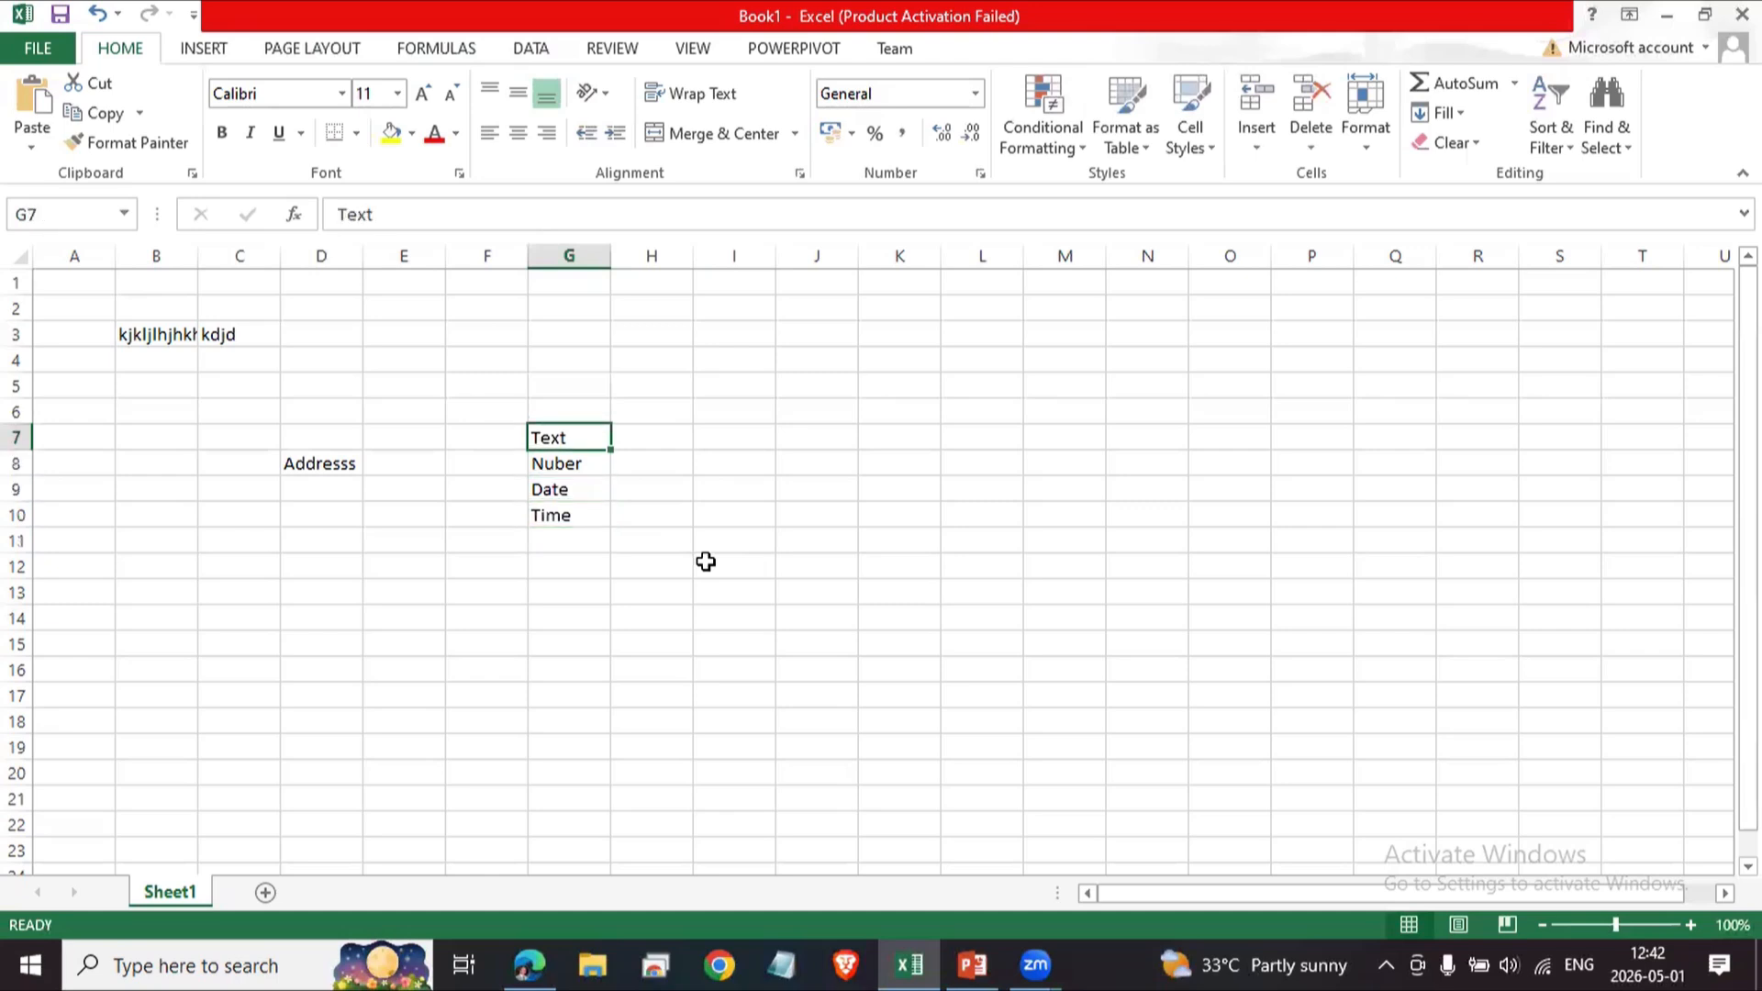
key("Left")
key("Left")
key("Left")
key("Left")
key("Down")
key("Right")
key("Right")
key("Right")
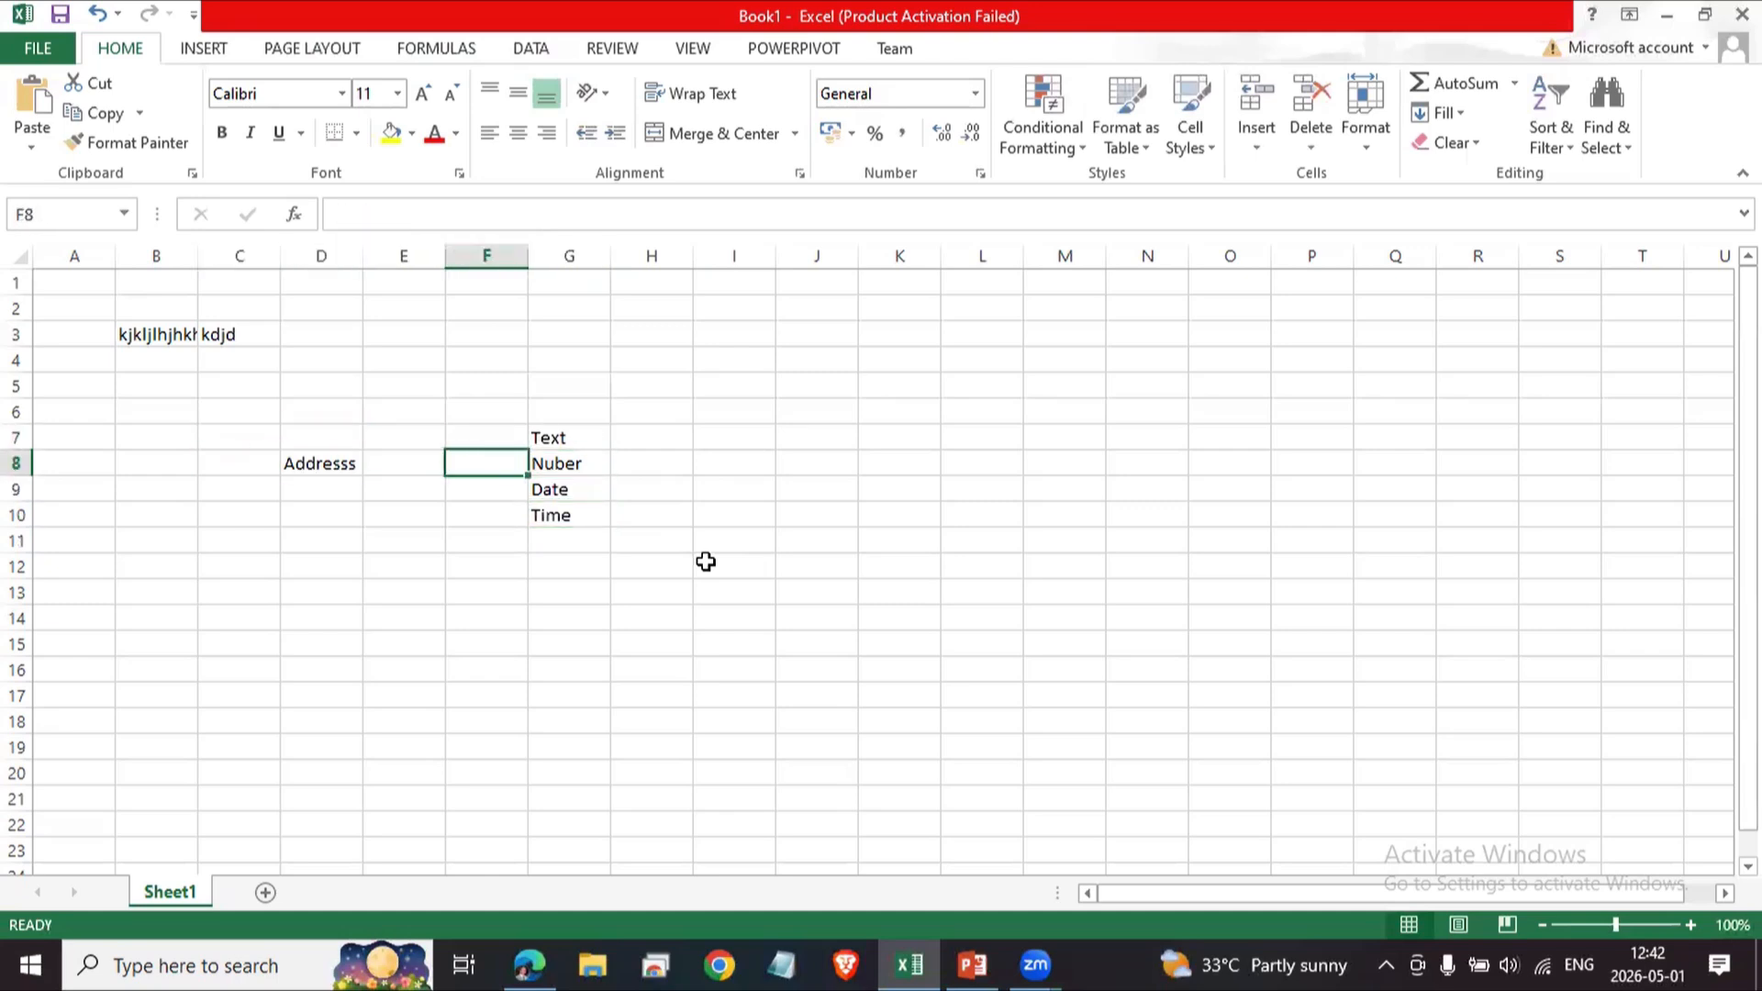
key("Right")
key("Up")
key("shift+Down")
key("shift+Down")
key("shift+Down")
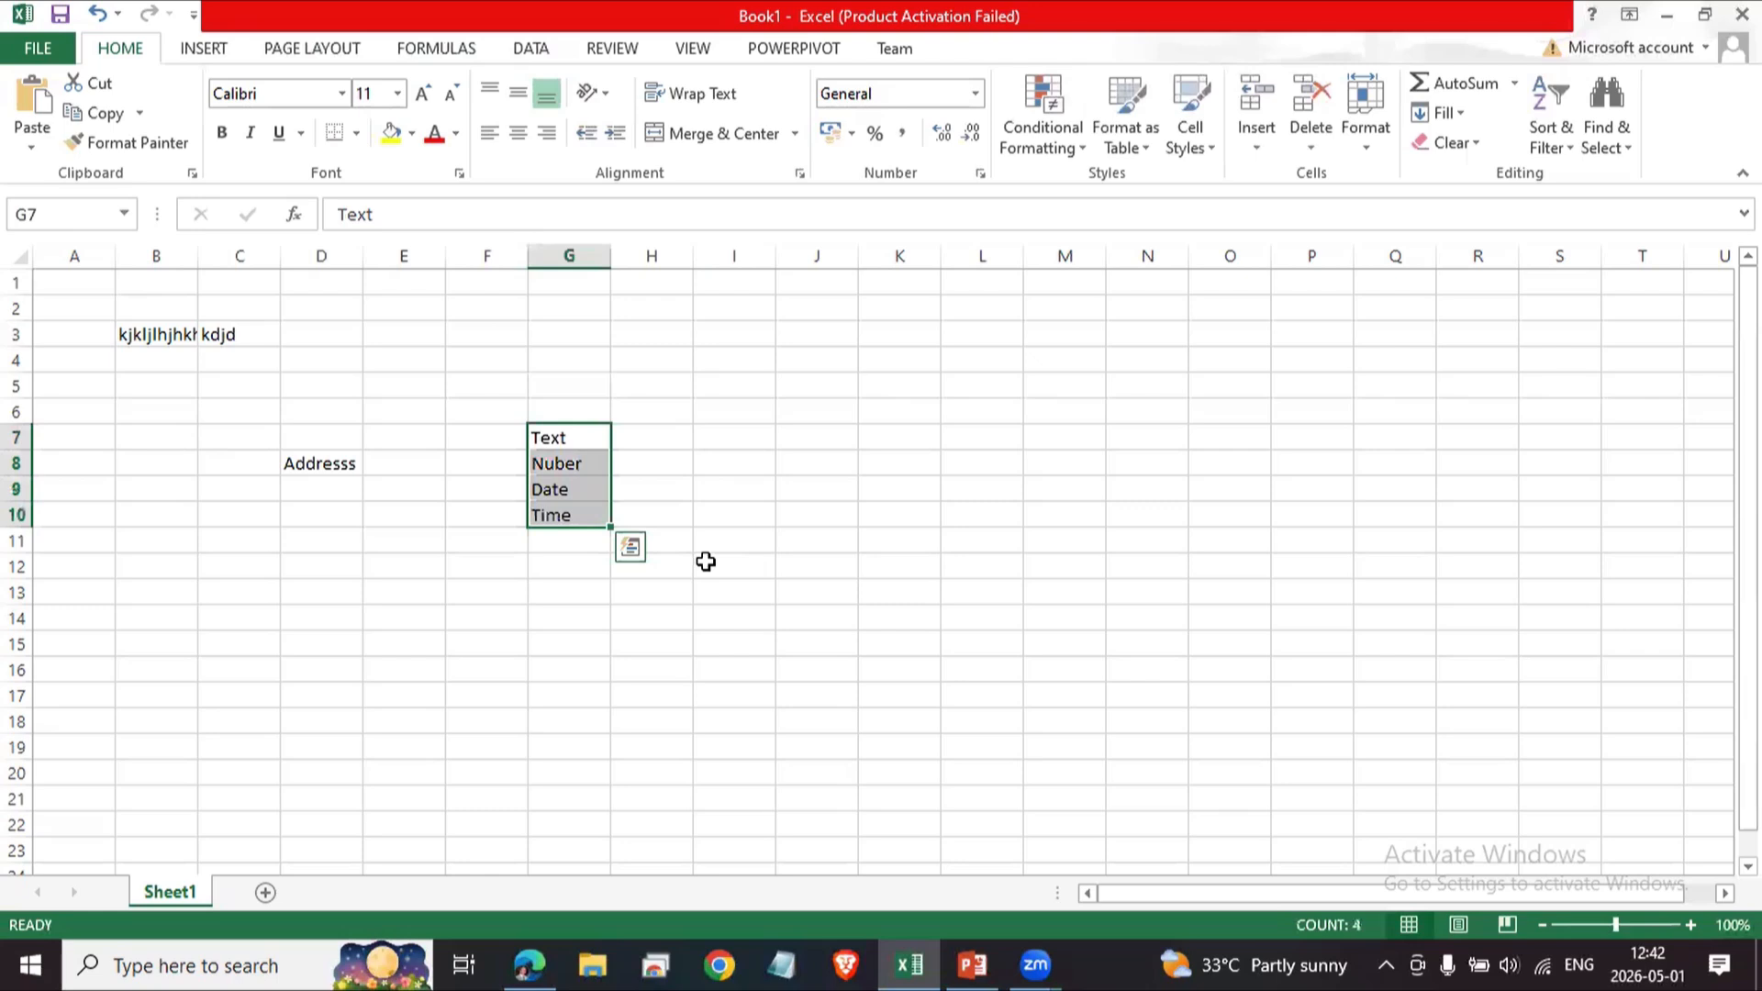
key("Delete")
Clear the Addresss entry in cell D8.
key("Left")
key("Left")
key("Left")
key("Left")
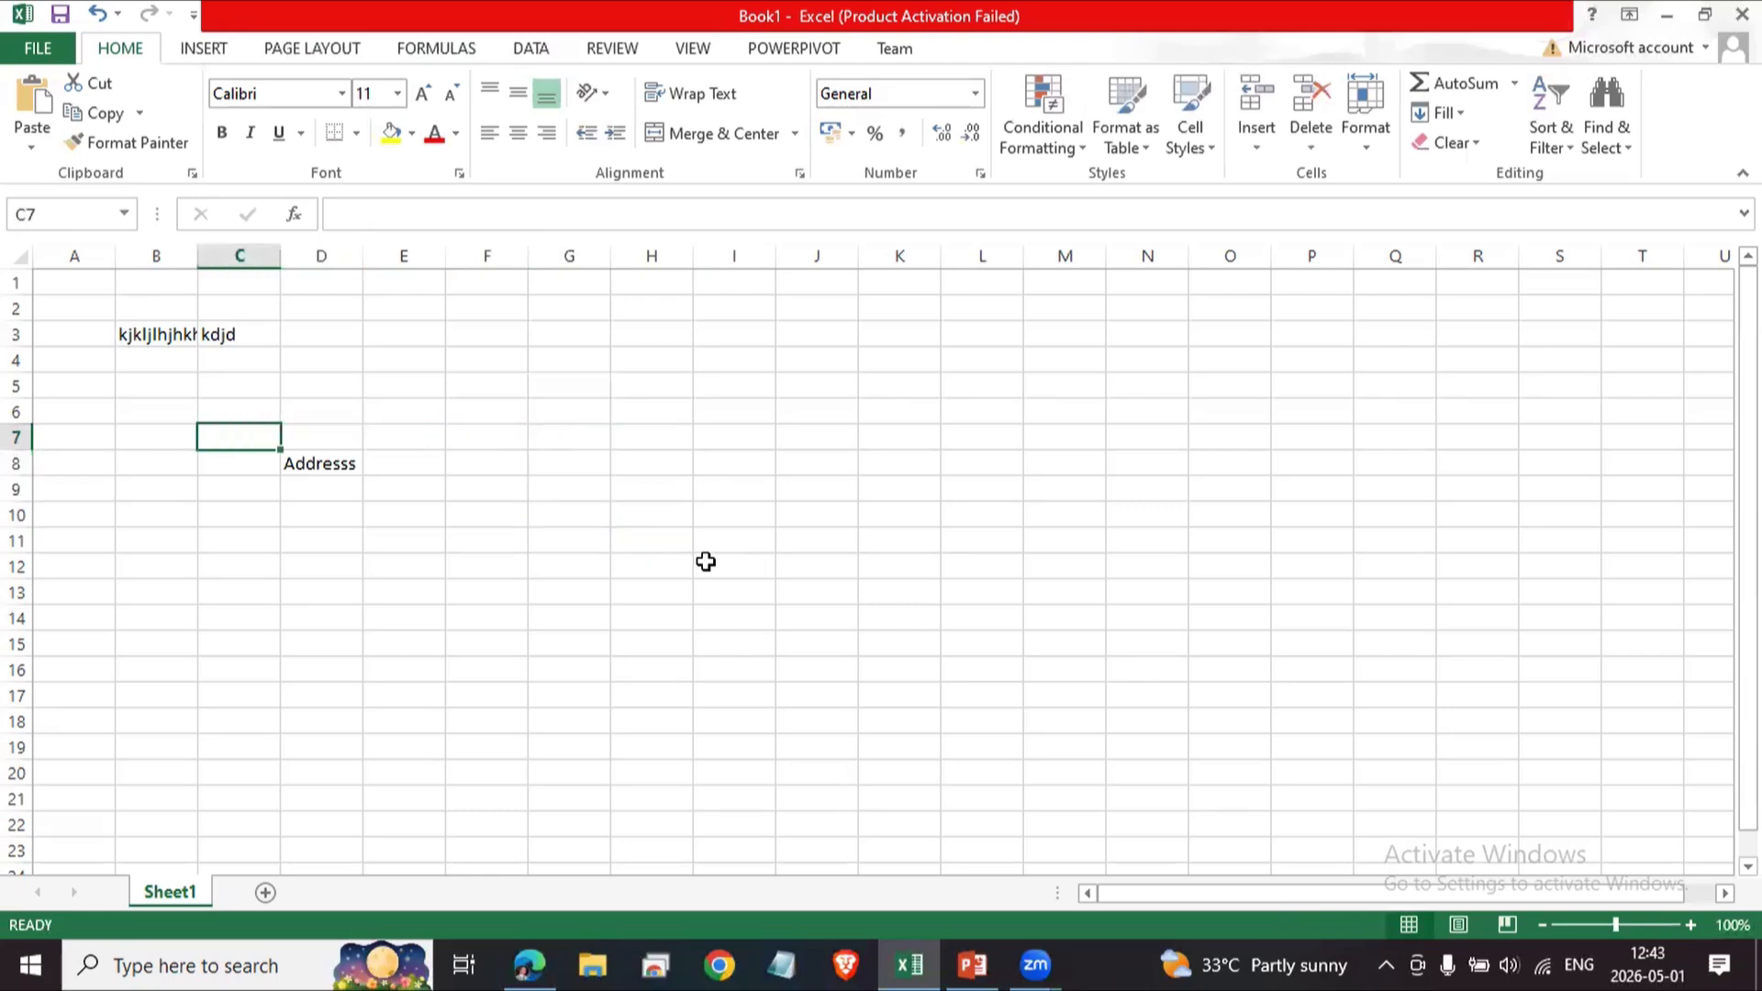
key("Down")
key("Right")
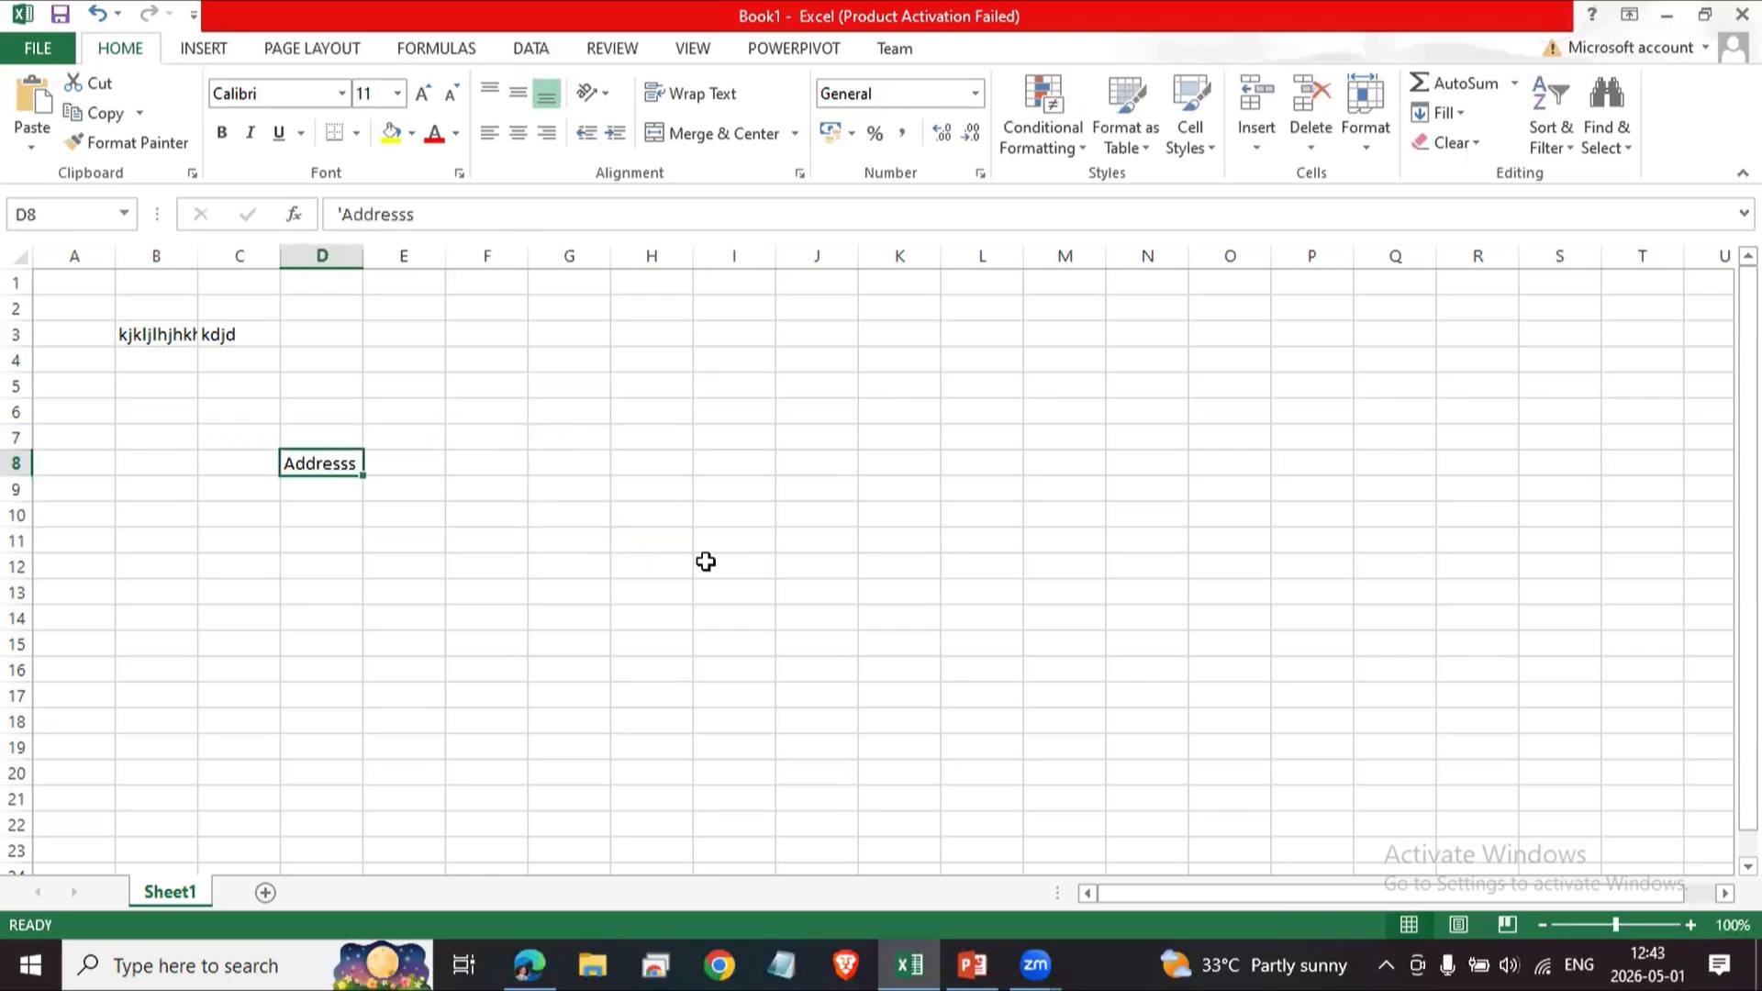
key("Delete")
Select cells B3 and C3 and clear the text in them.
key("Left")
key("Left")
key("Up")
key("Up")
key("Up")
key("Up")
key("Up")
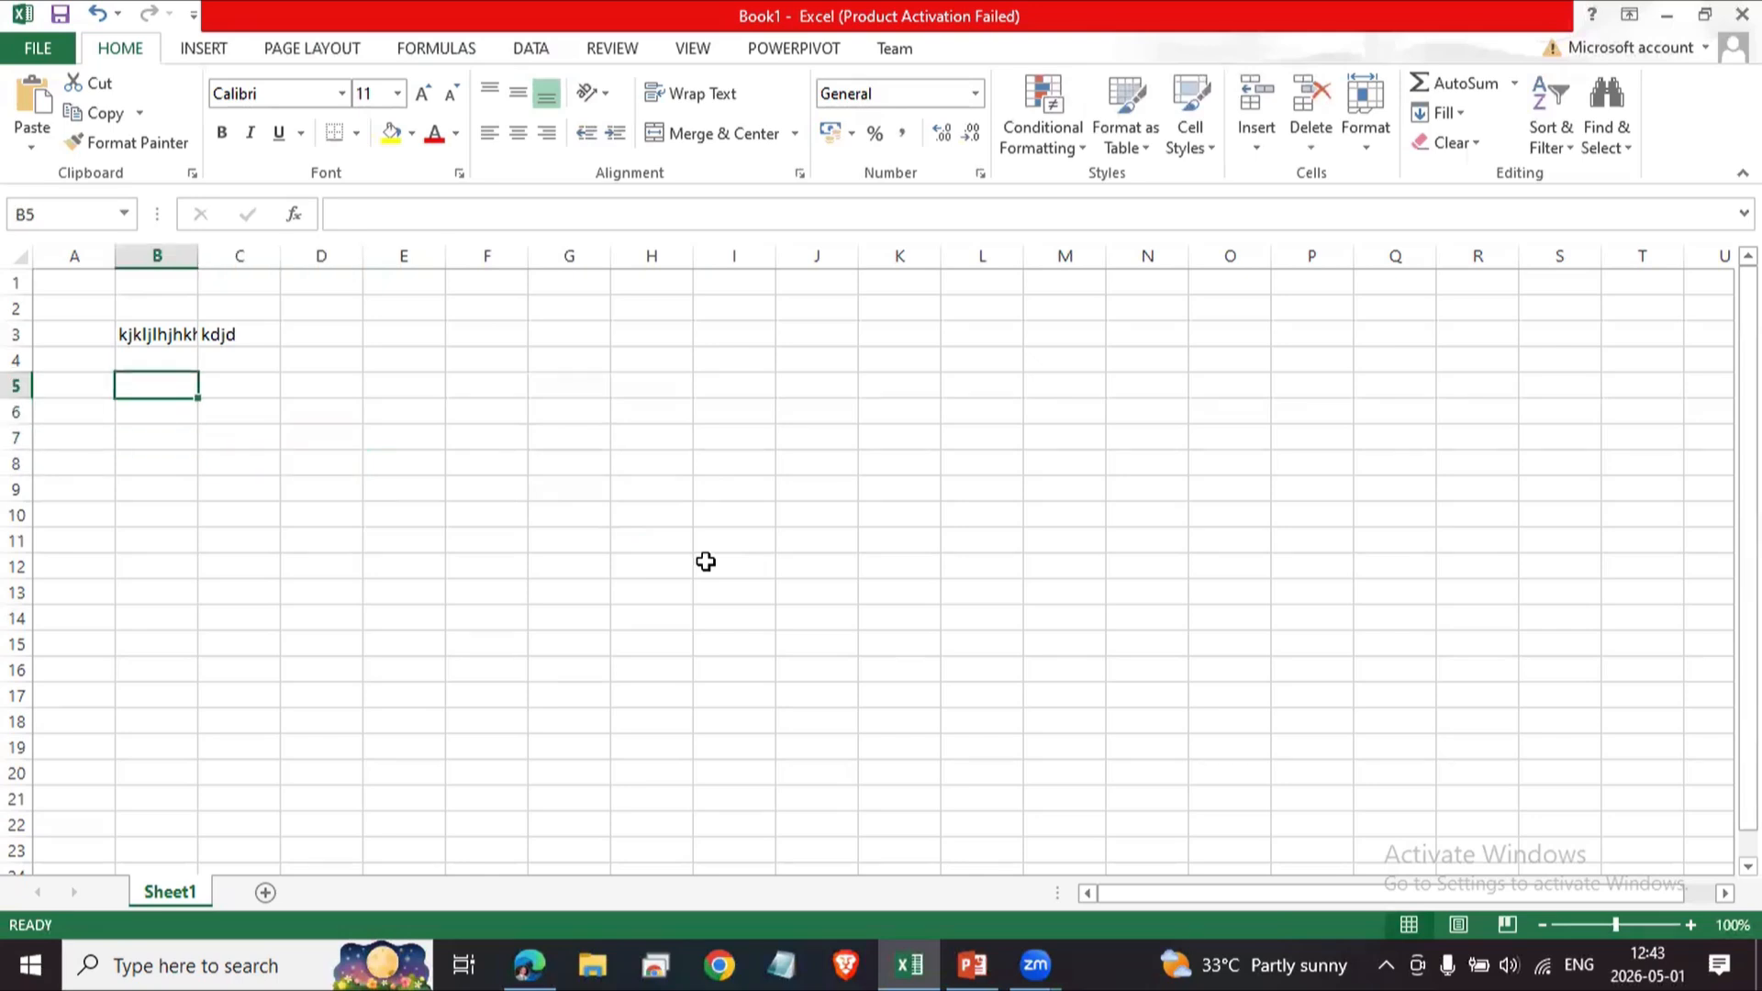
key("Right")
key("Left")
key("shift+Right")
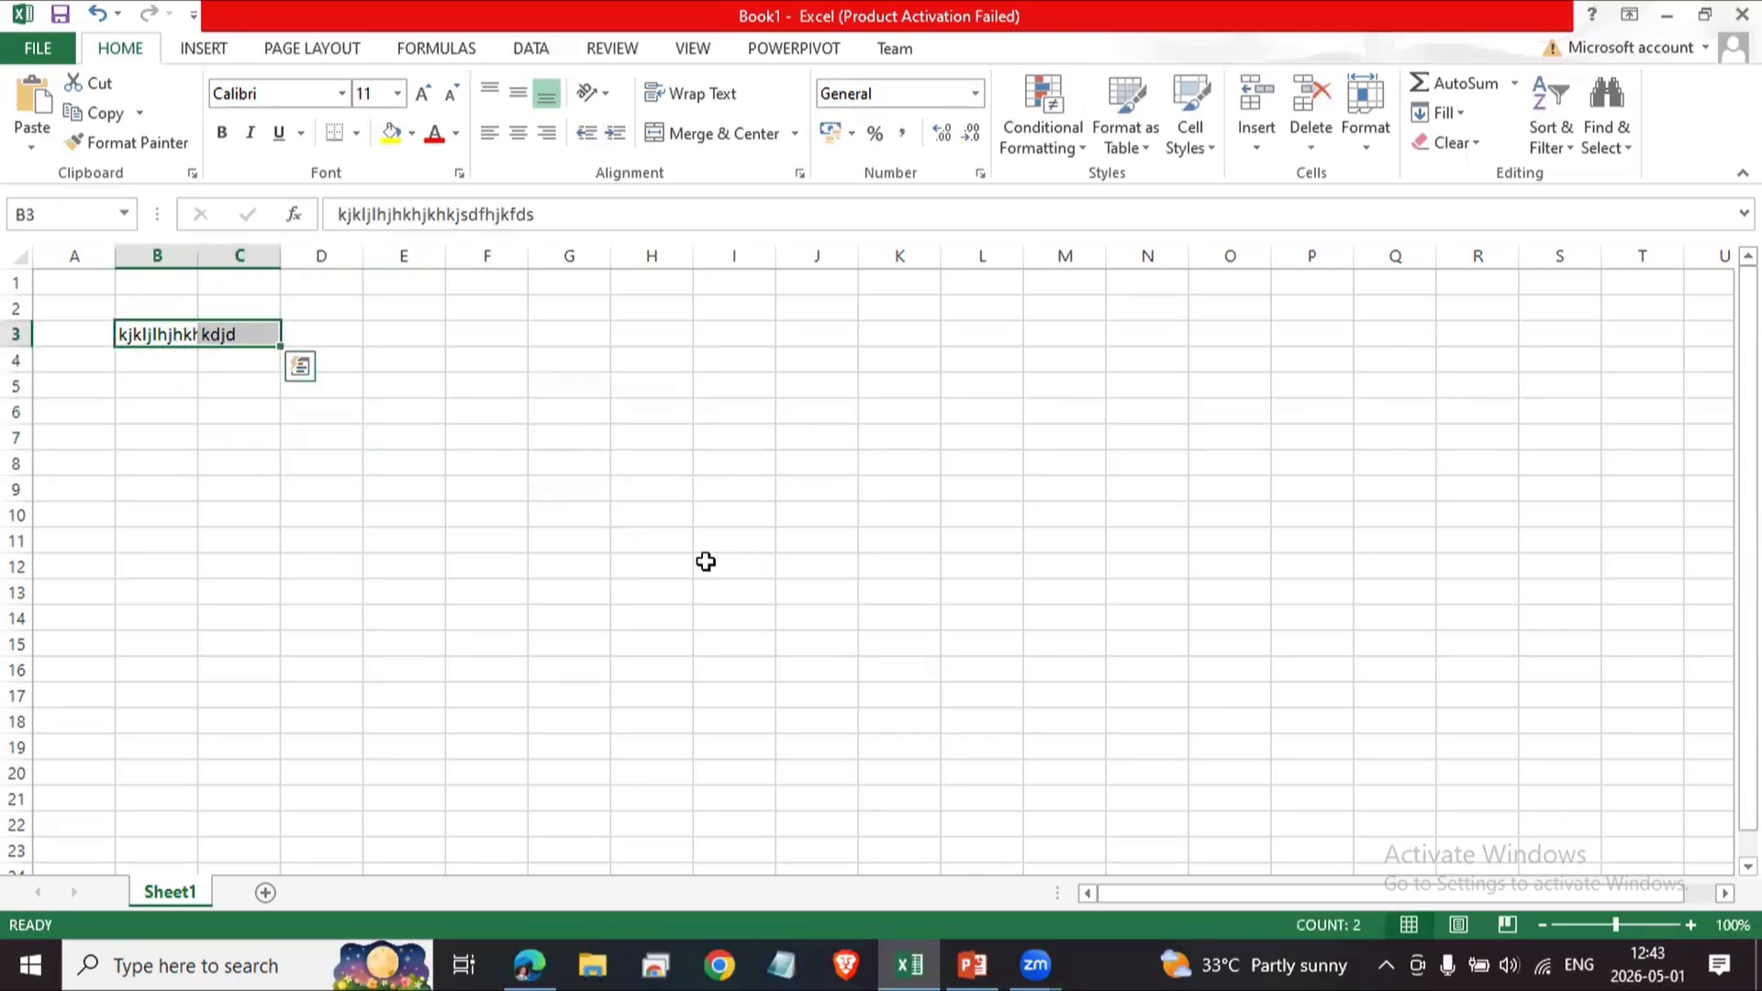
key("Delete")
key("Left")
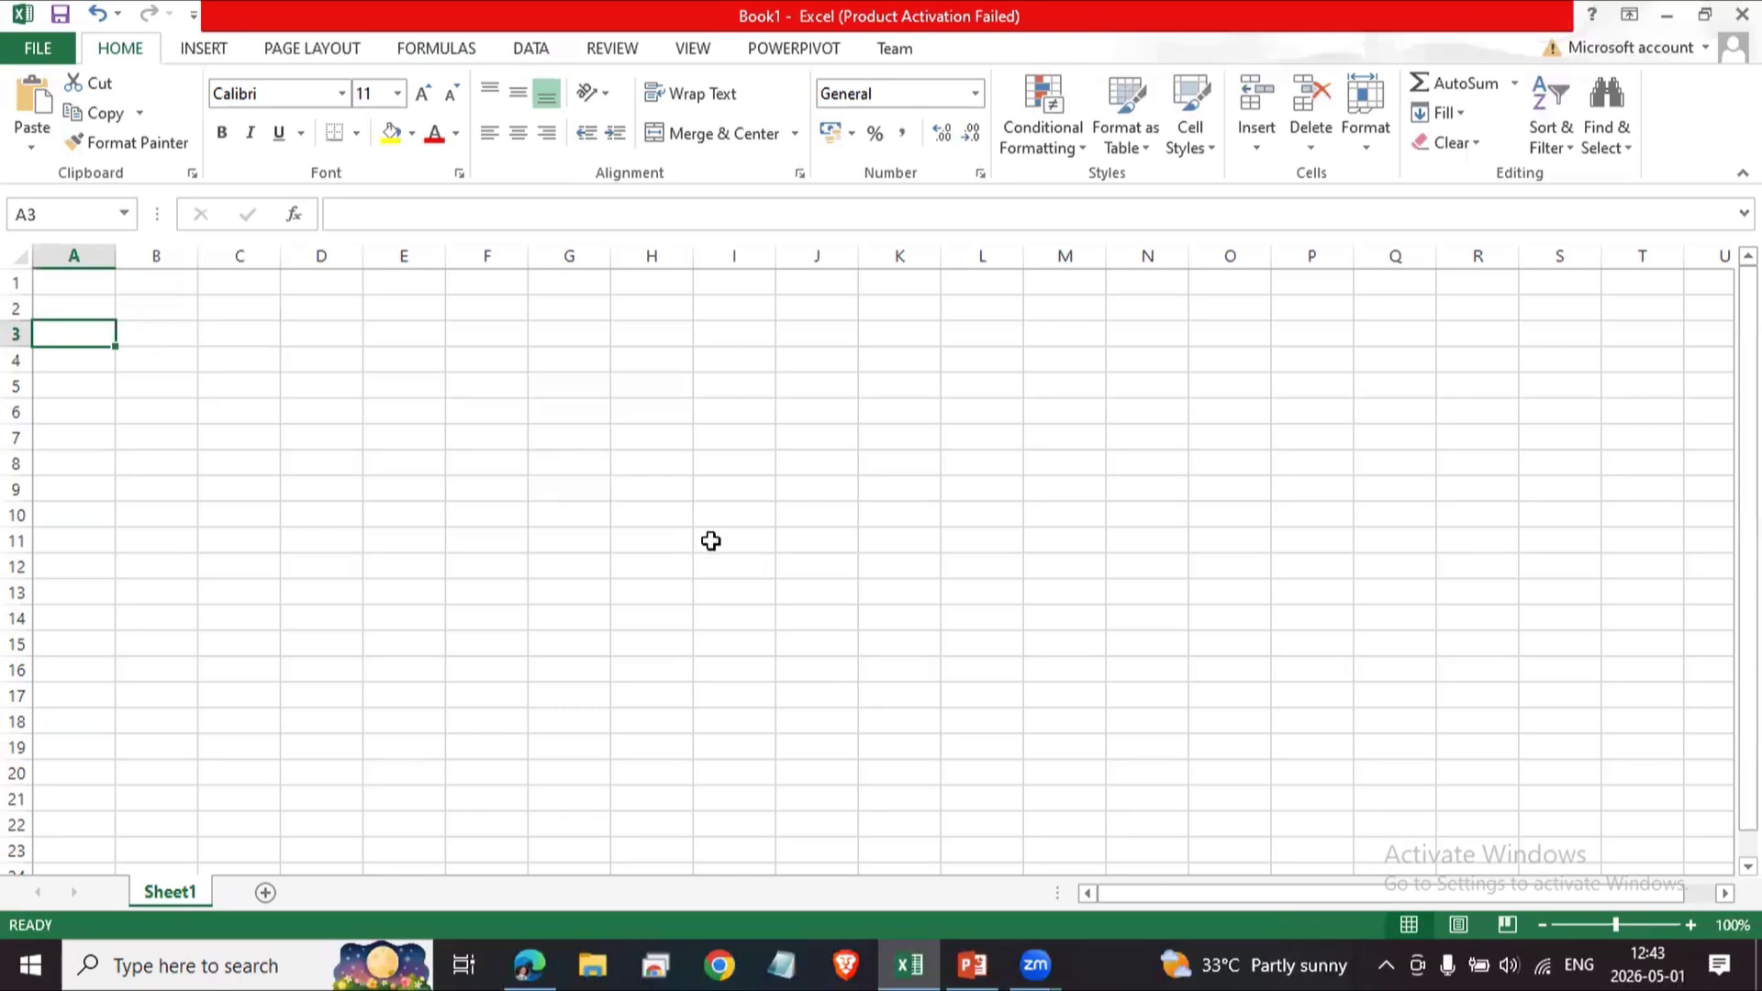
left_click(326, 543)
left_click(191, 395)
left_click(414, 502)
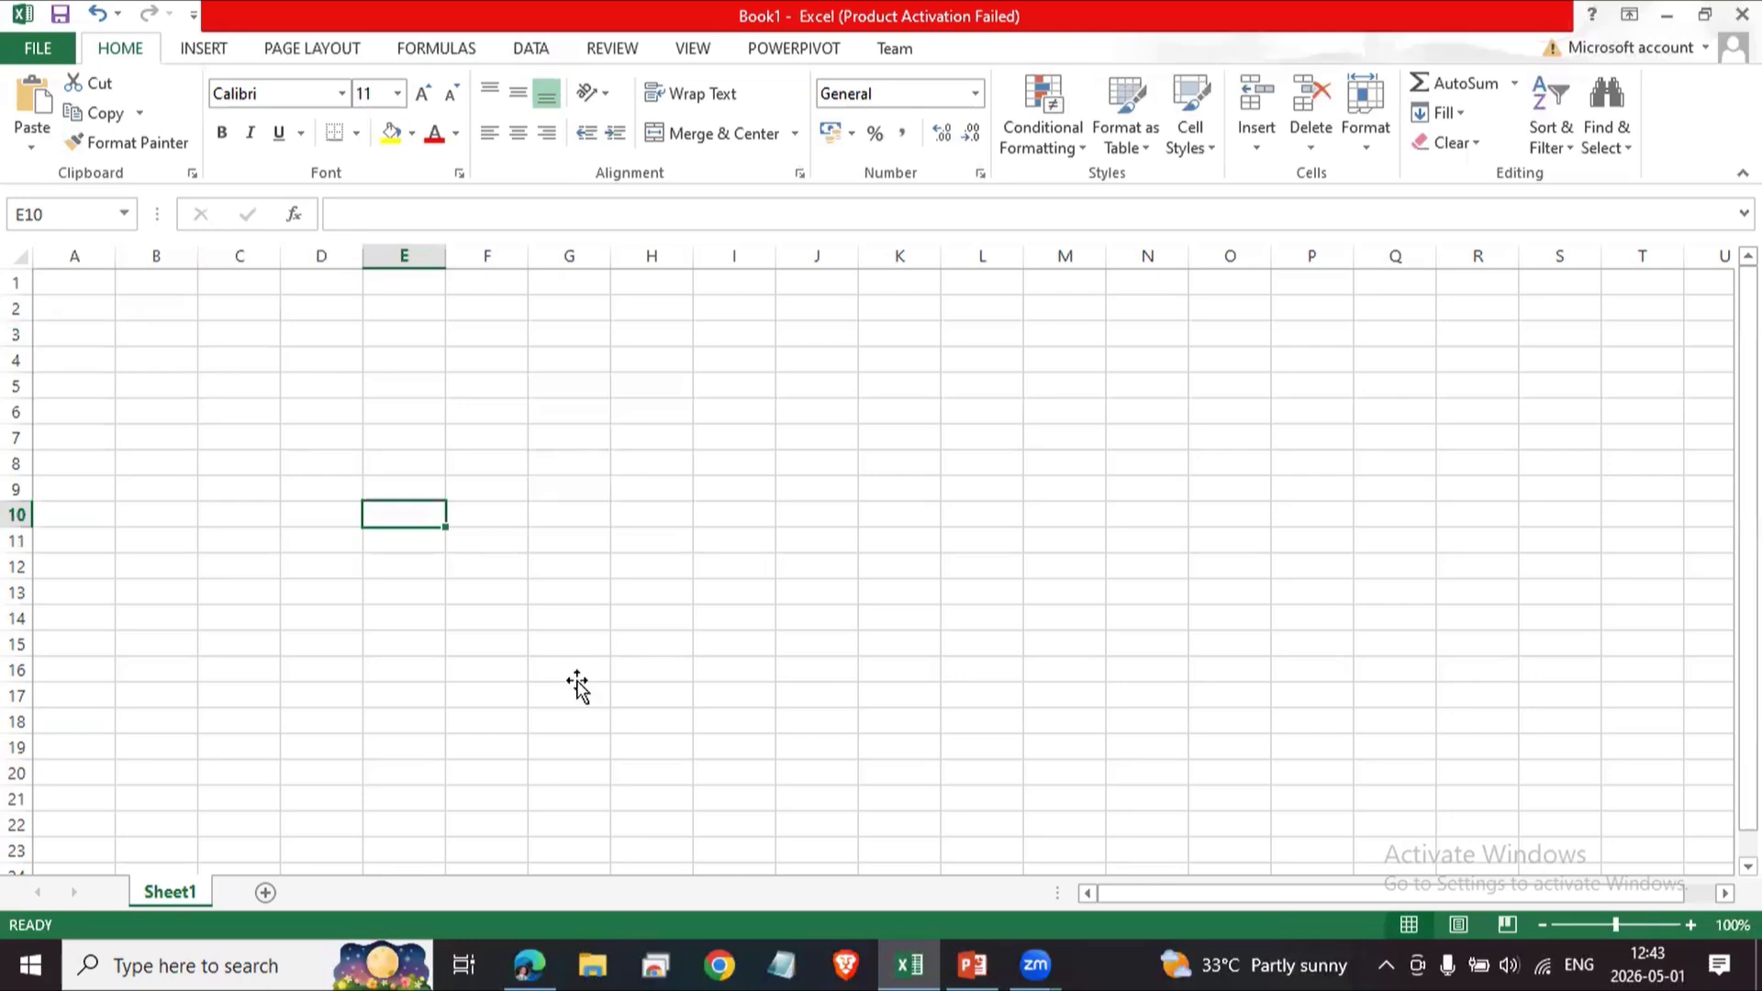
left_click(577, 686)
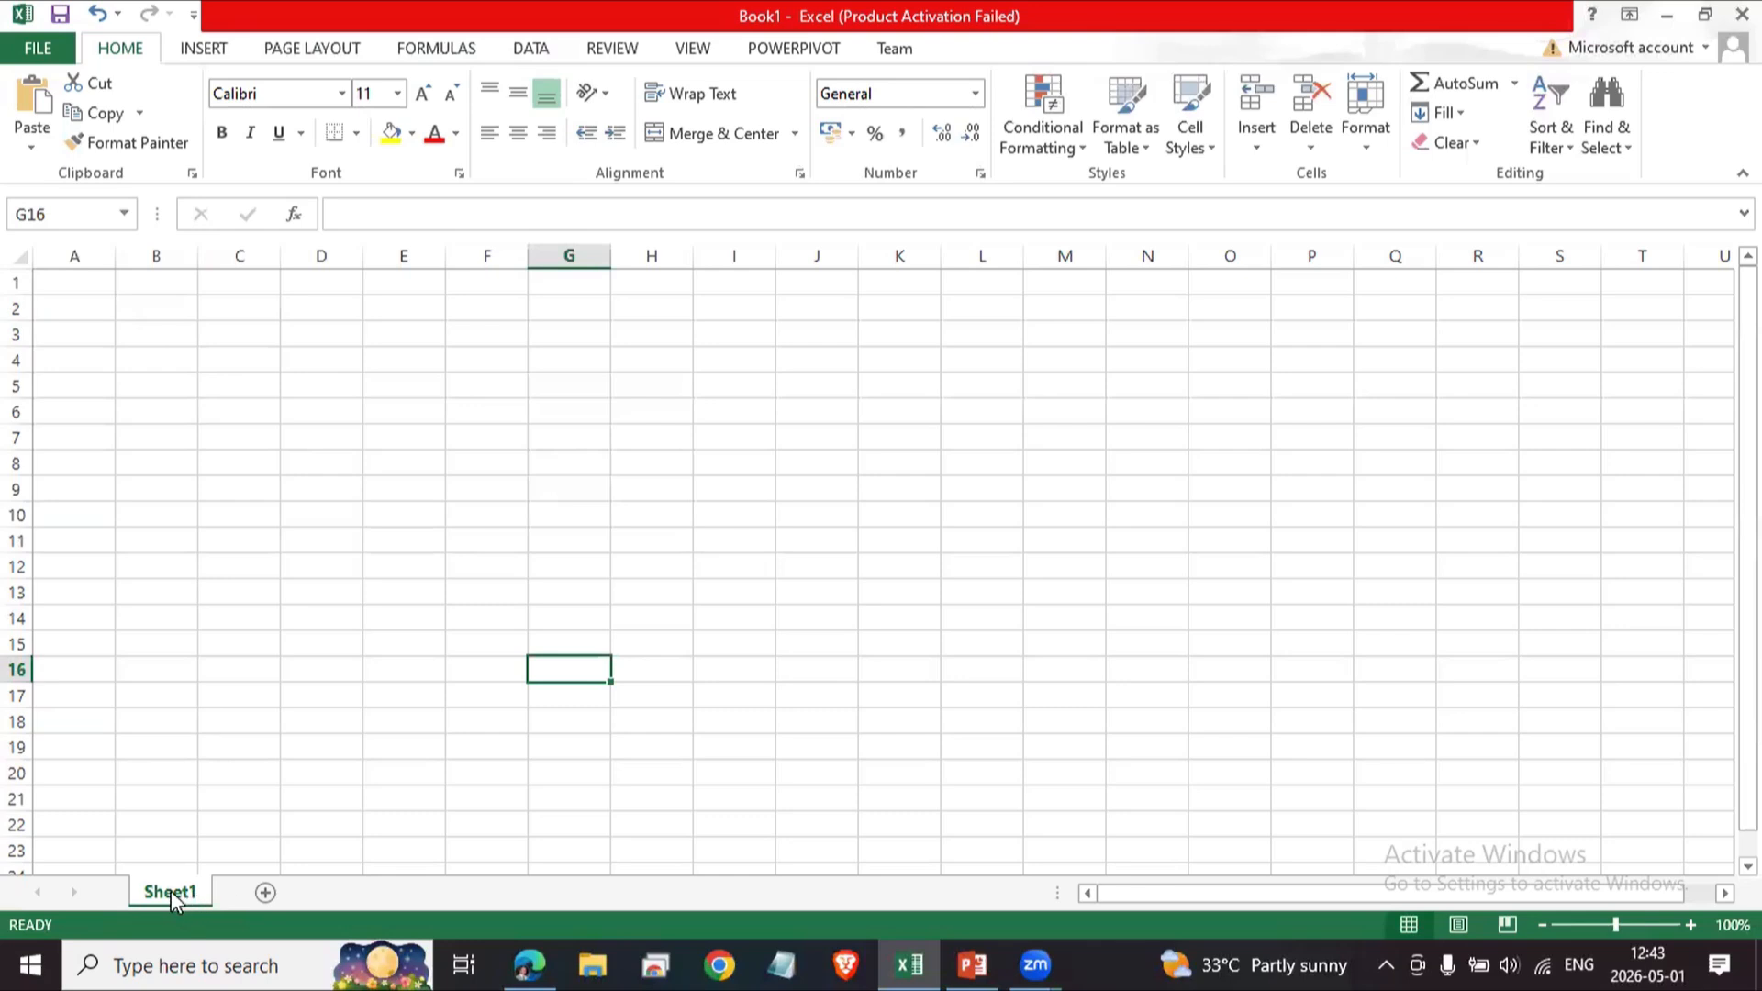
left_click(260, 591)
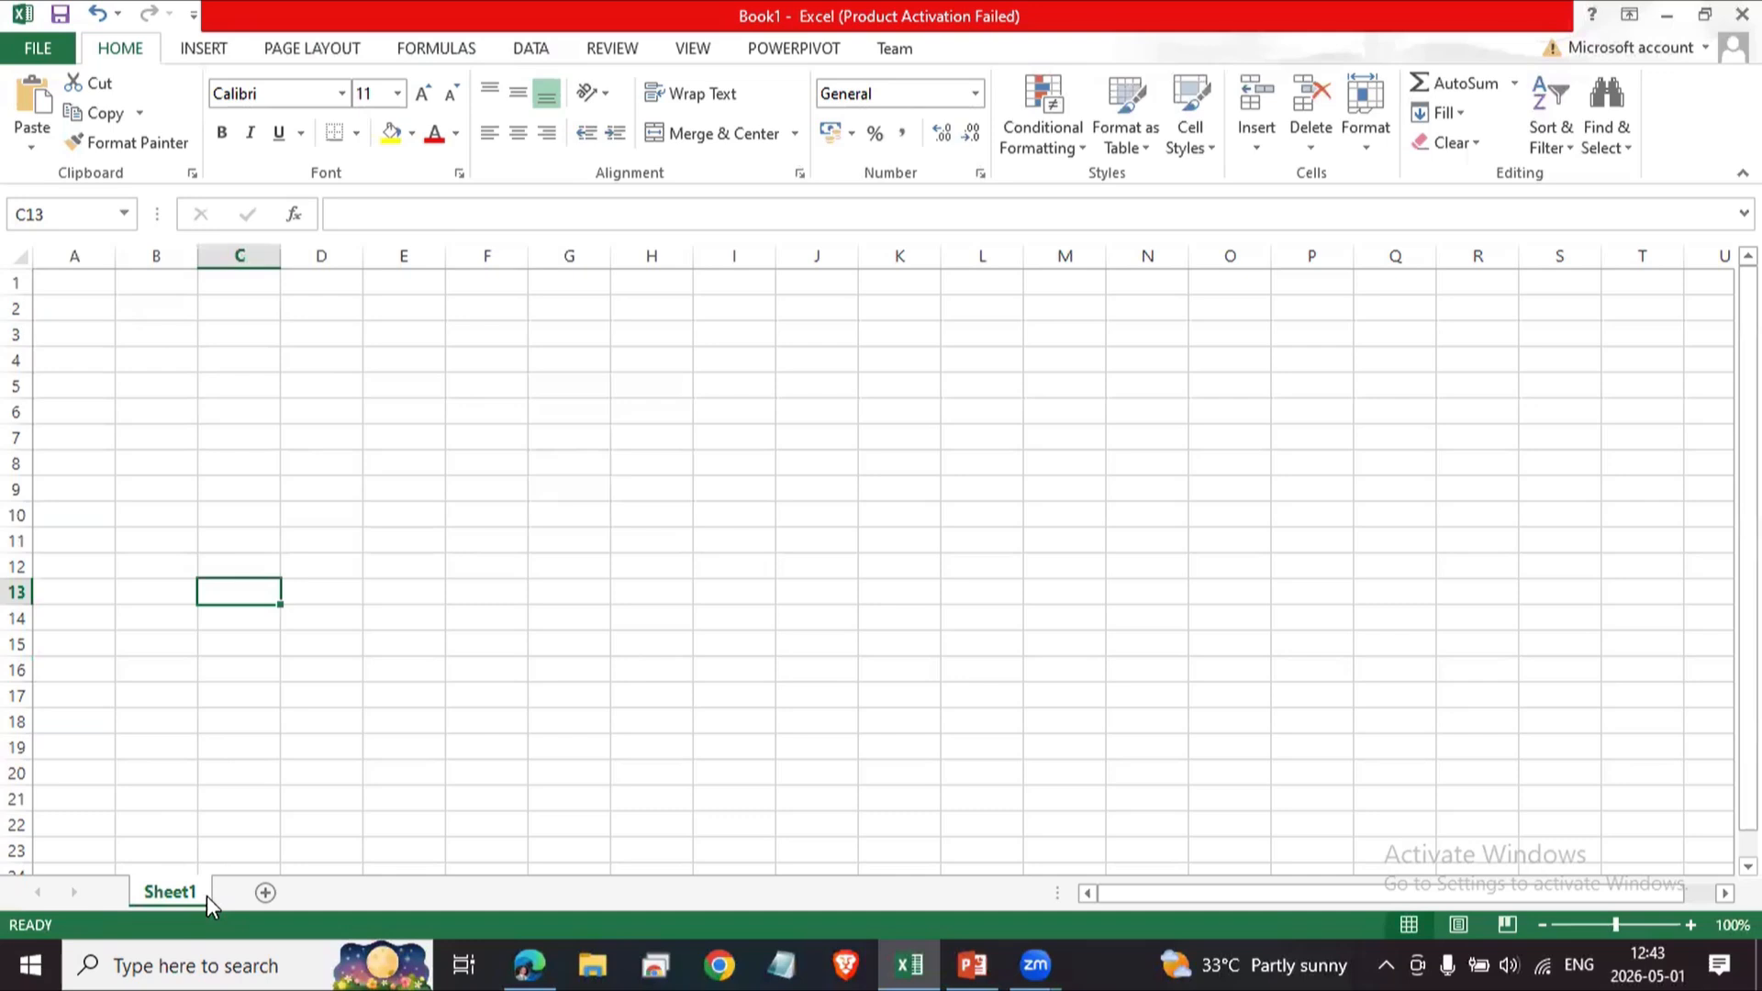
Rename the worksheet Sheet1 to S1.
right_click(172, 895)
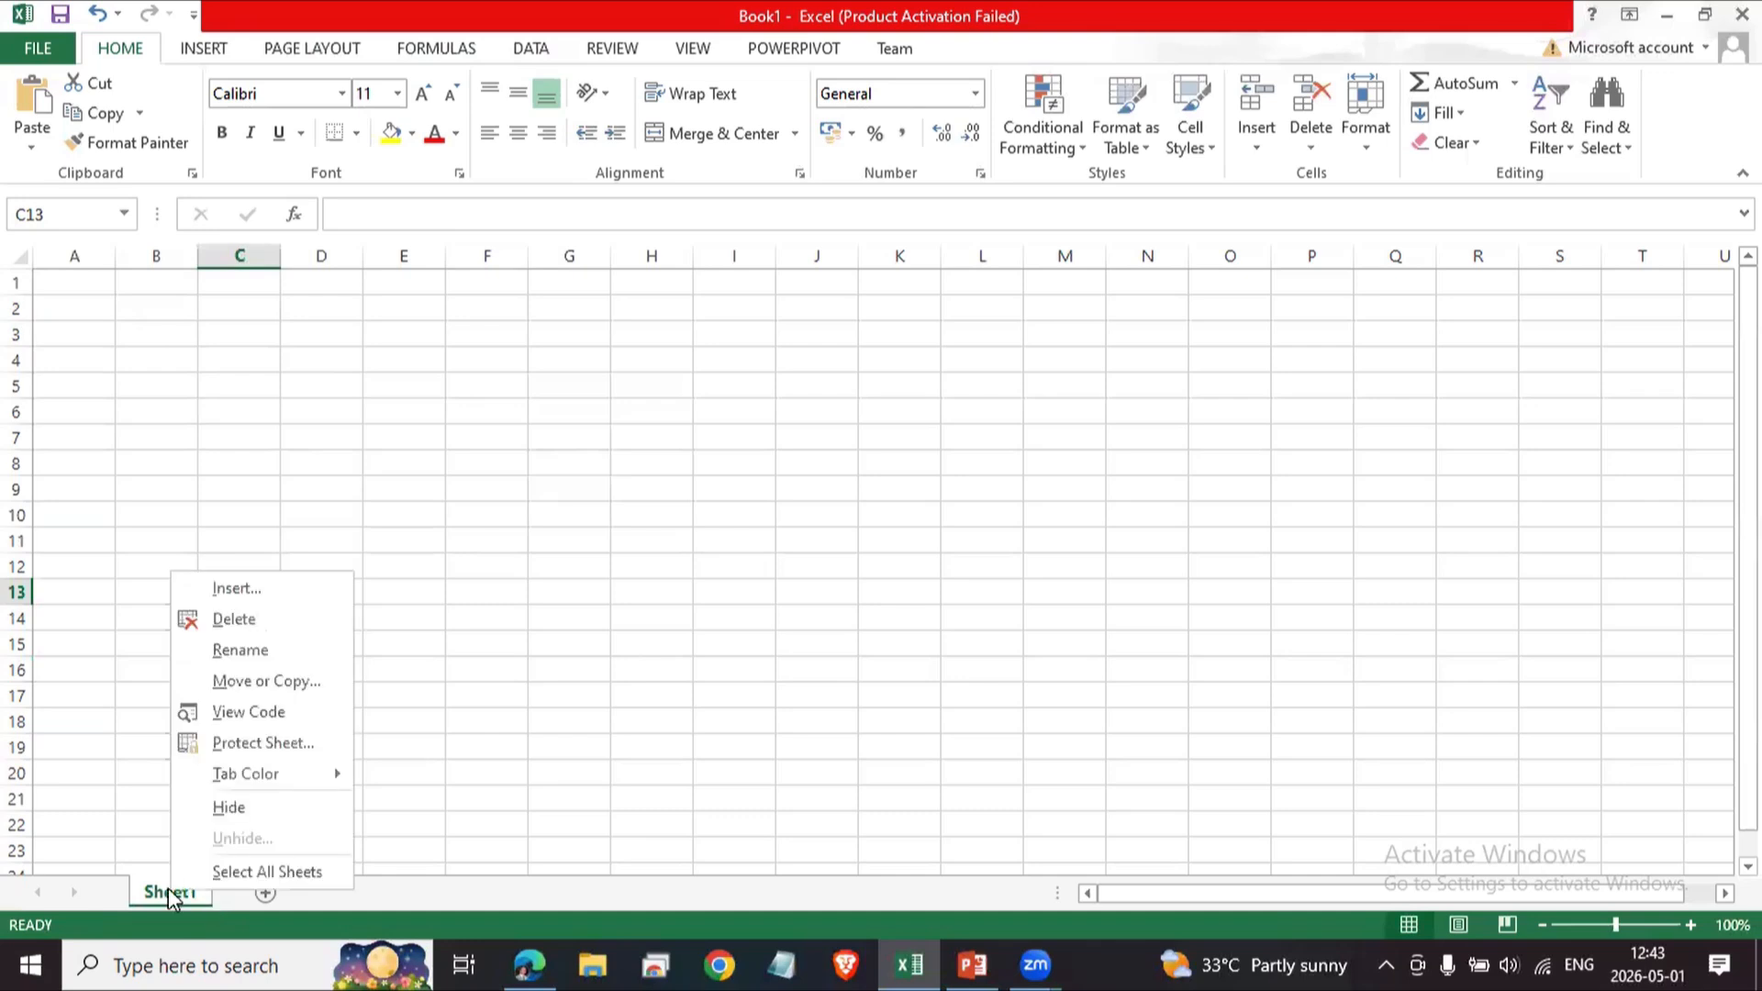
left_click(245, 651)
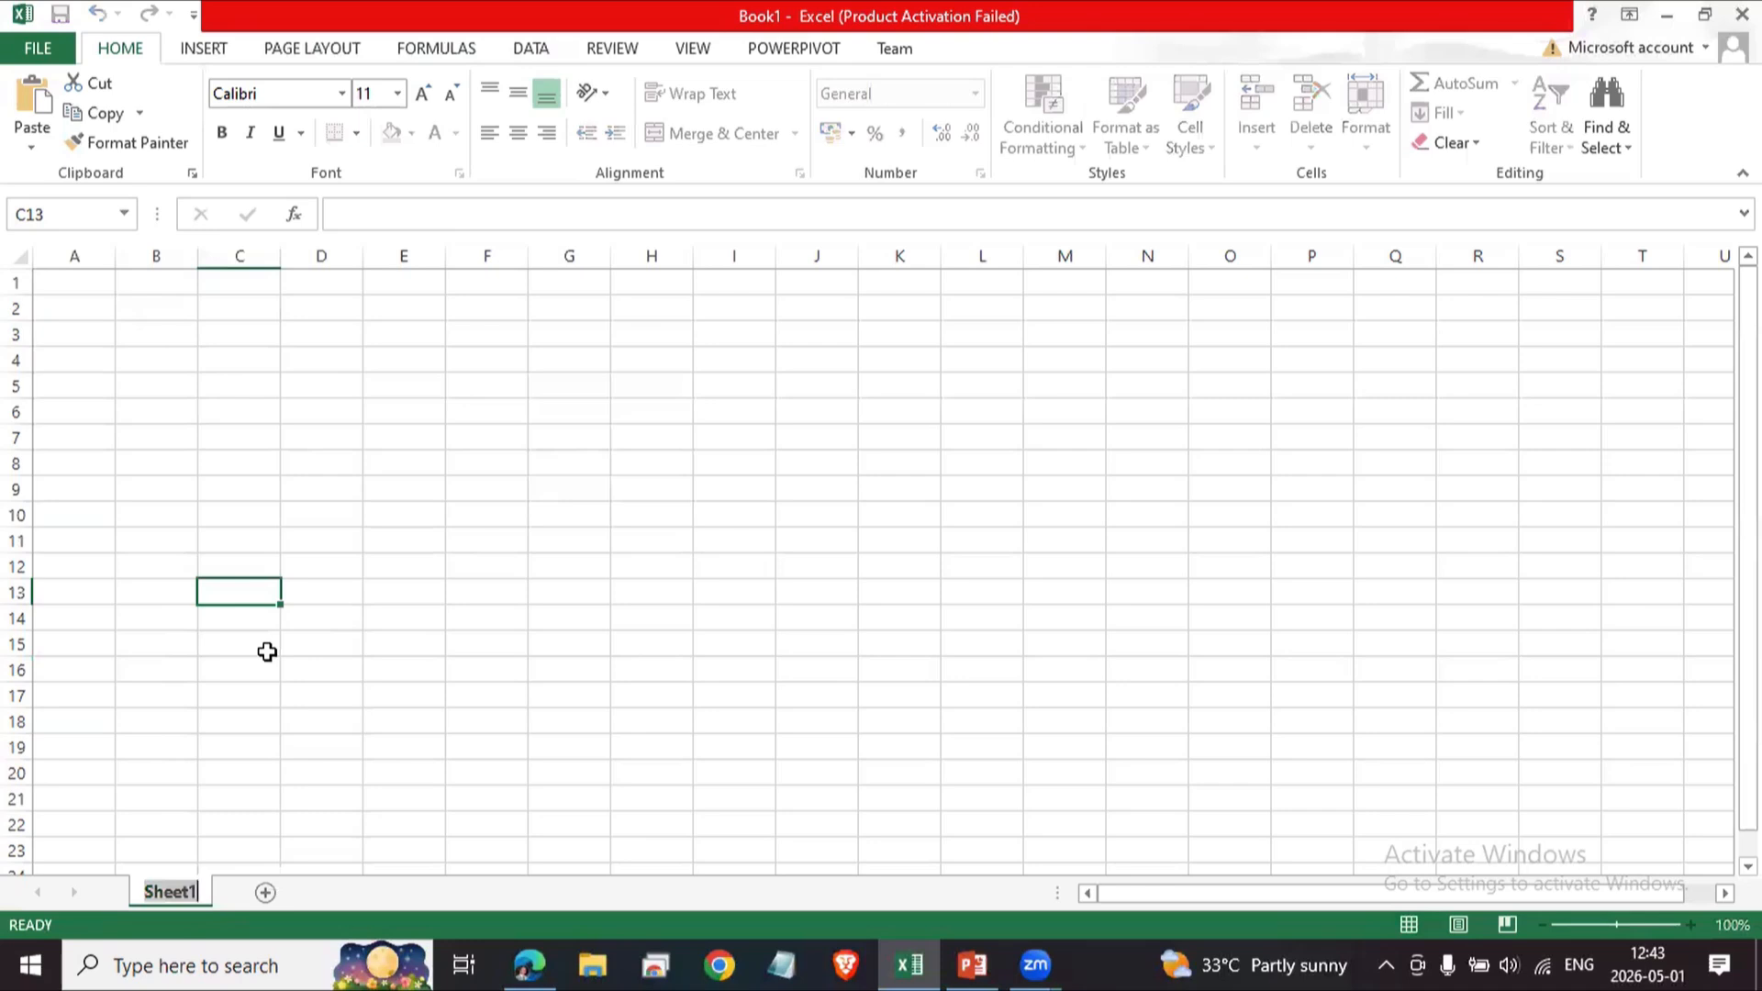
left_click(265, 668)
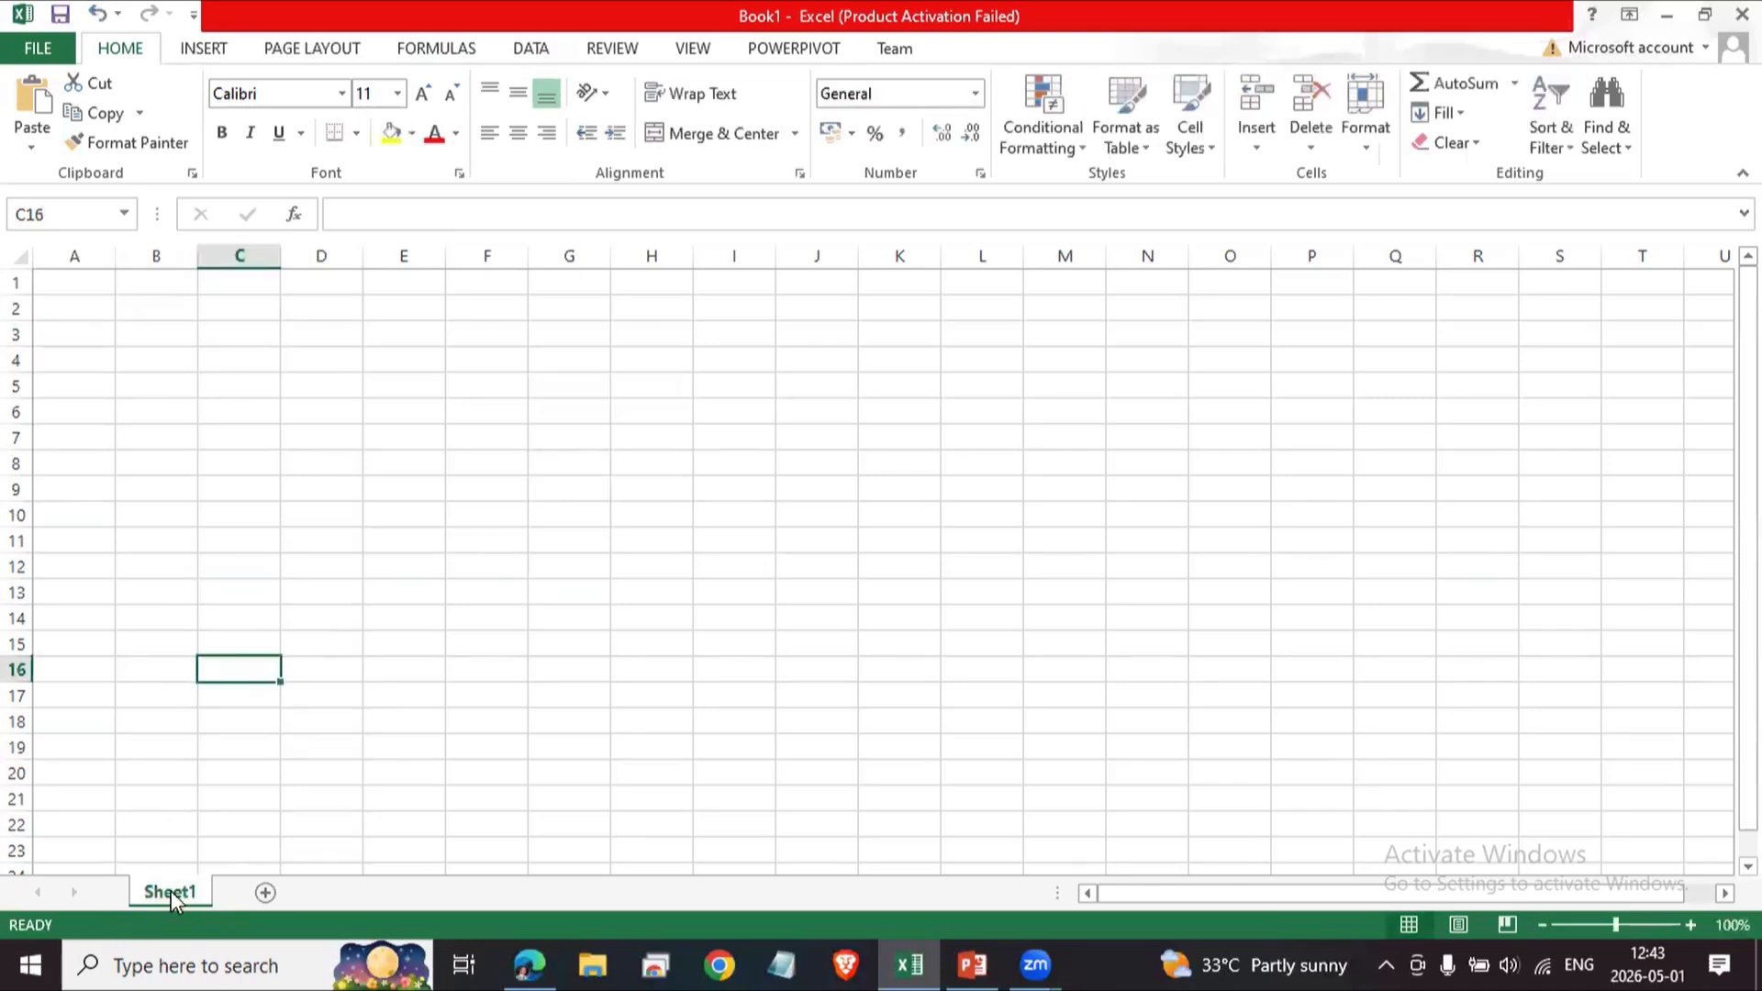
double_click(171, 892)
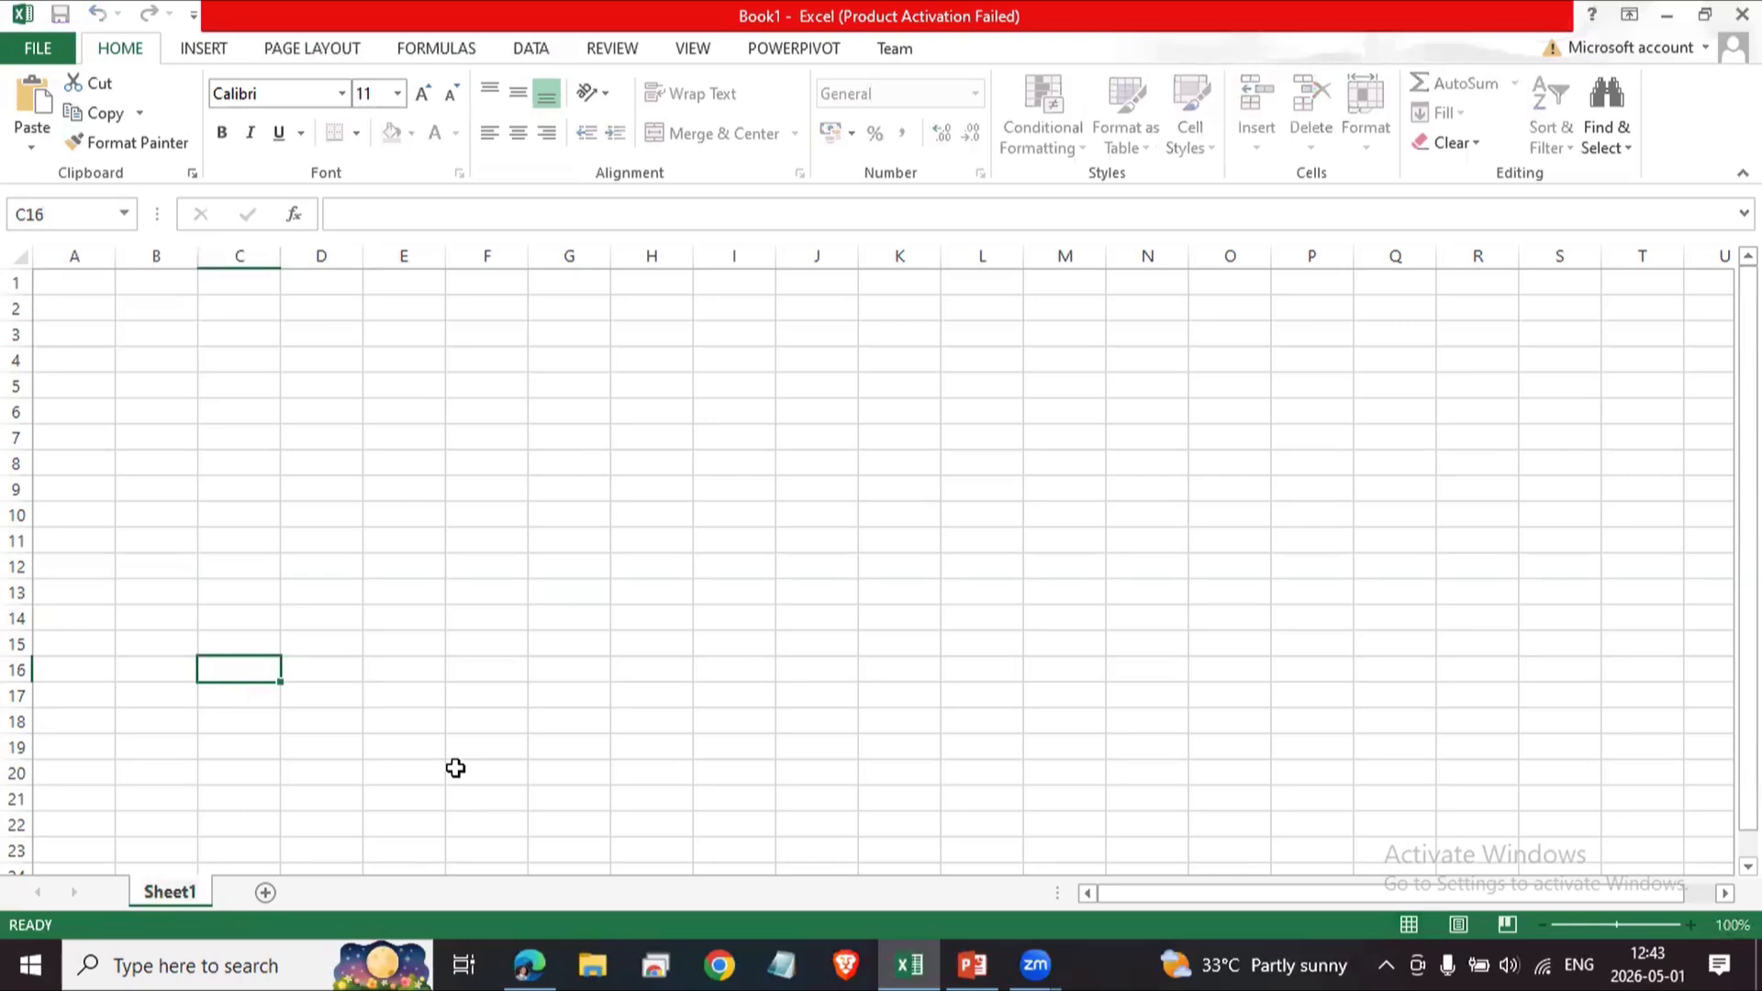
key("BackSpace")
key("BackSpace")
key("BackSpace")
key("BackSpace")
key("BackSpace")
key("BackSpace")
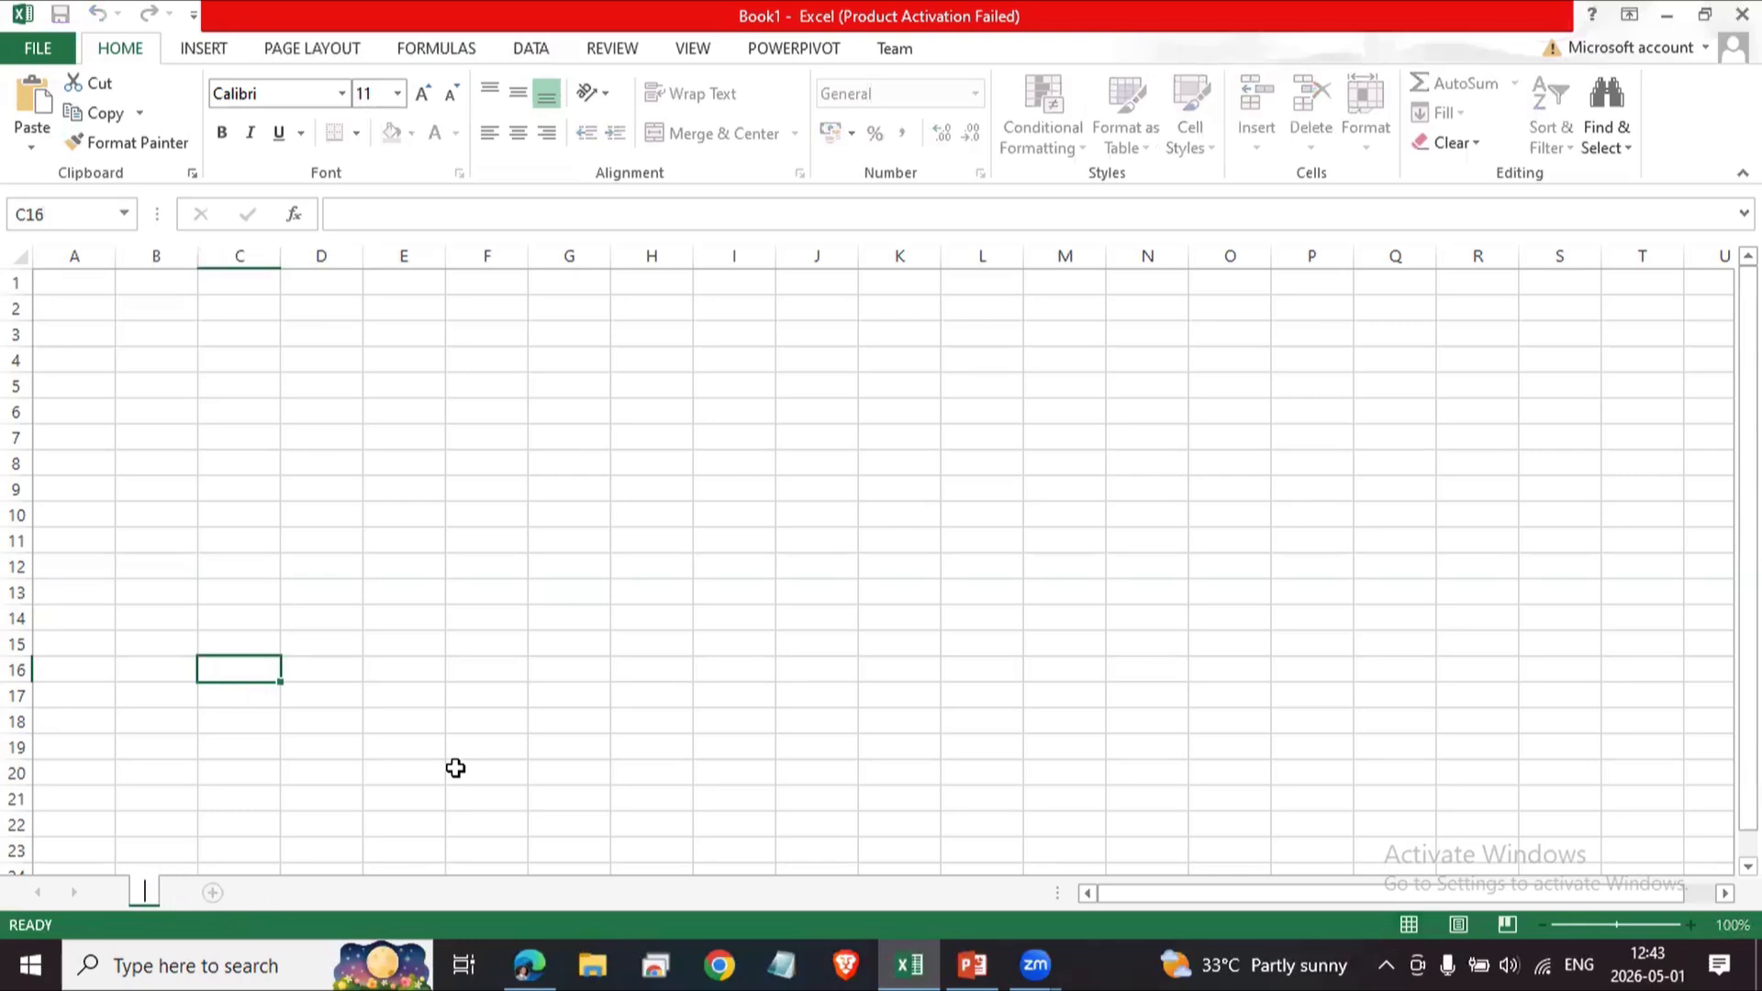
type("S1")
left_click(496, 549)
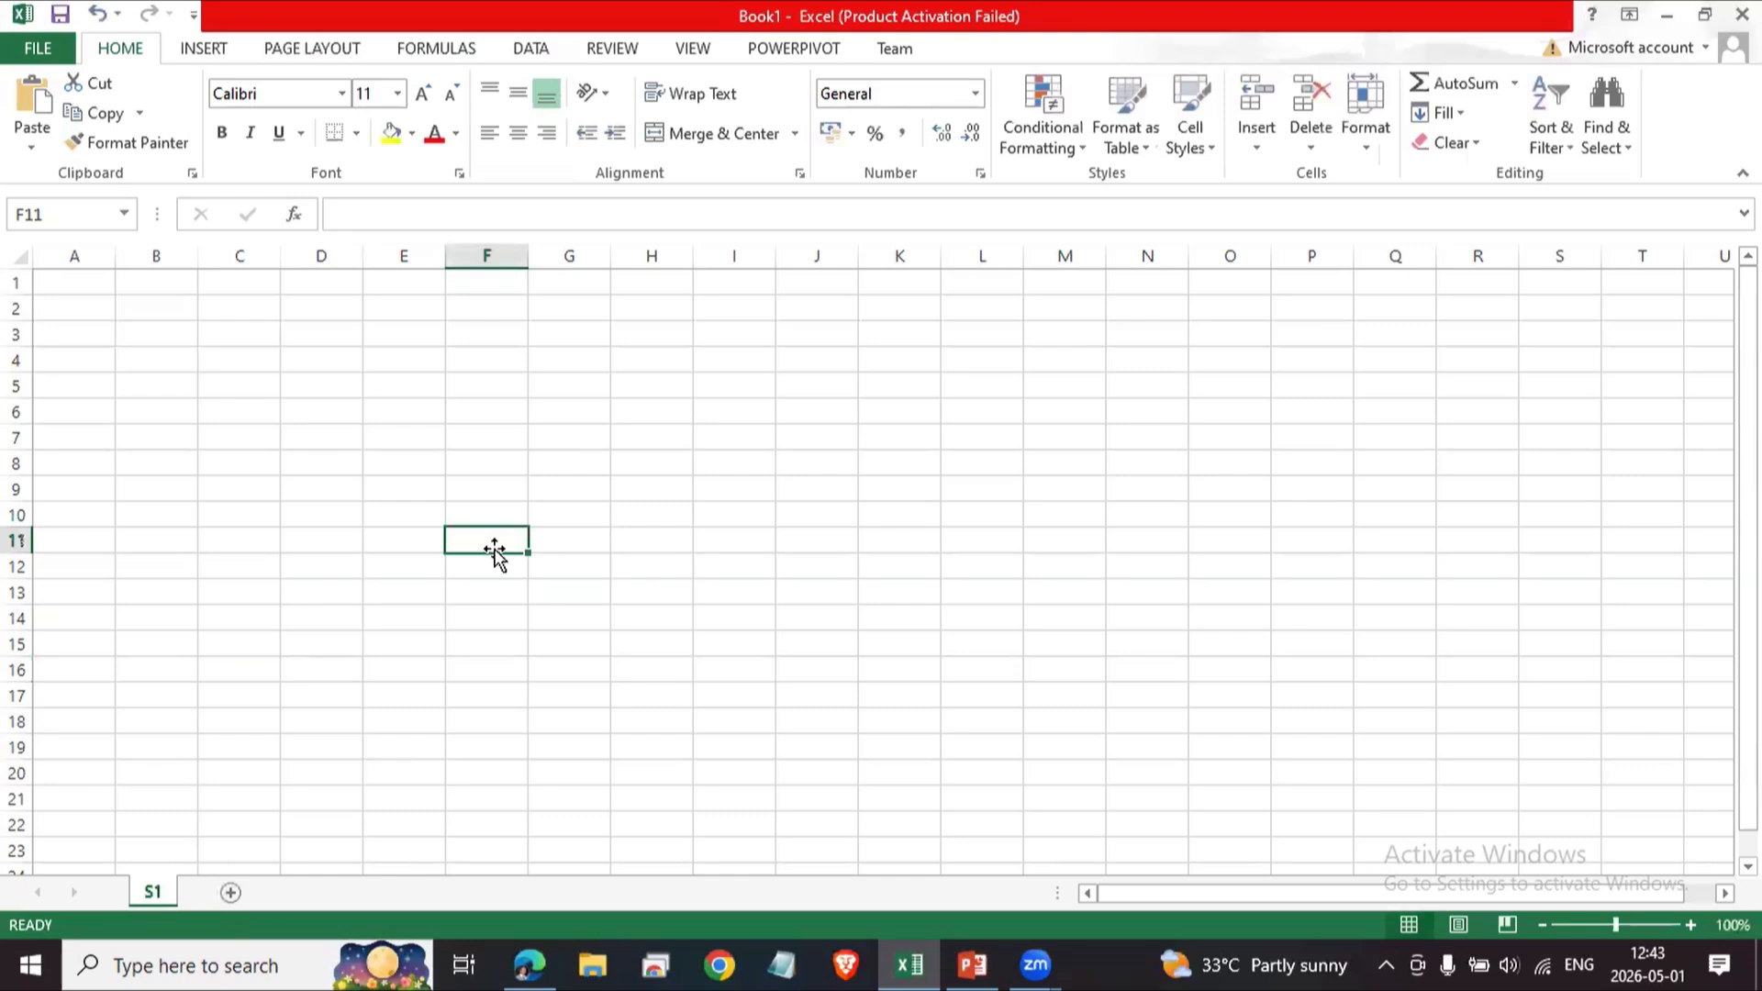
right_click(156, 894)
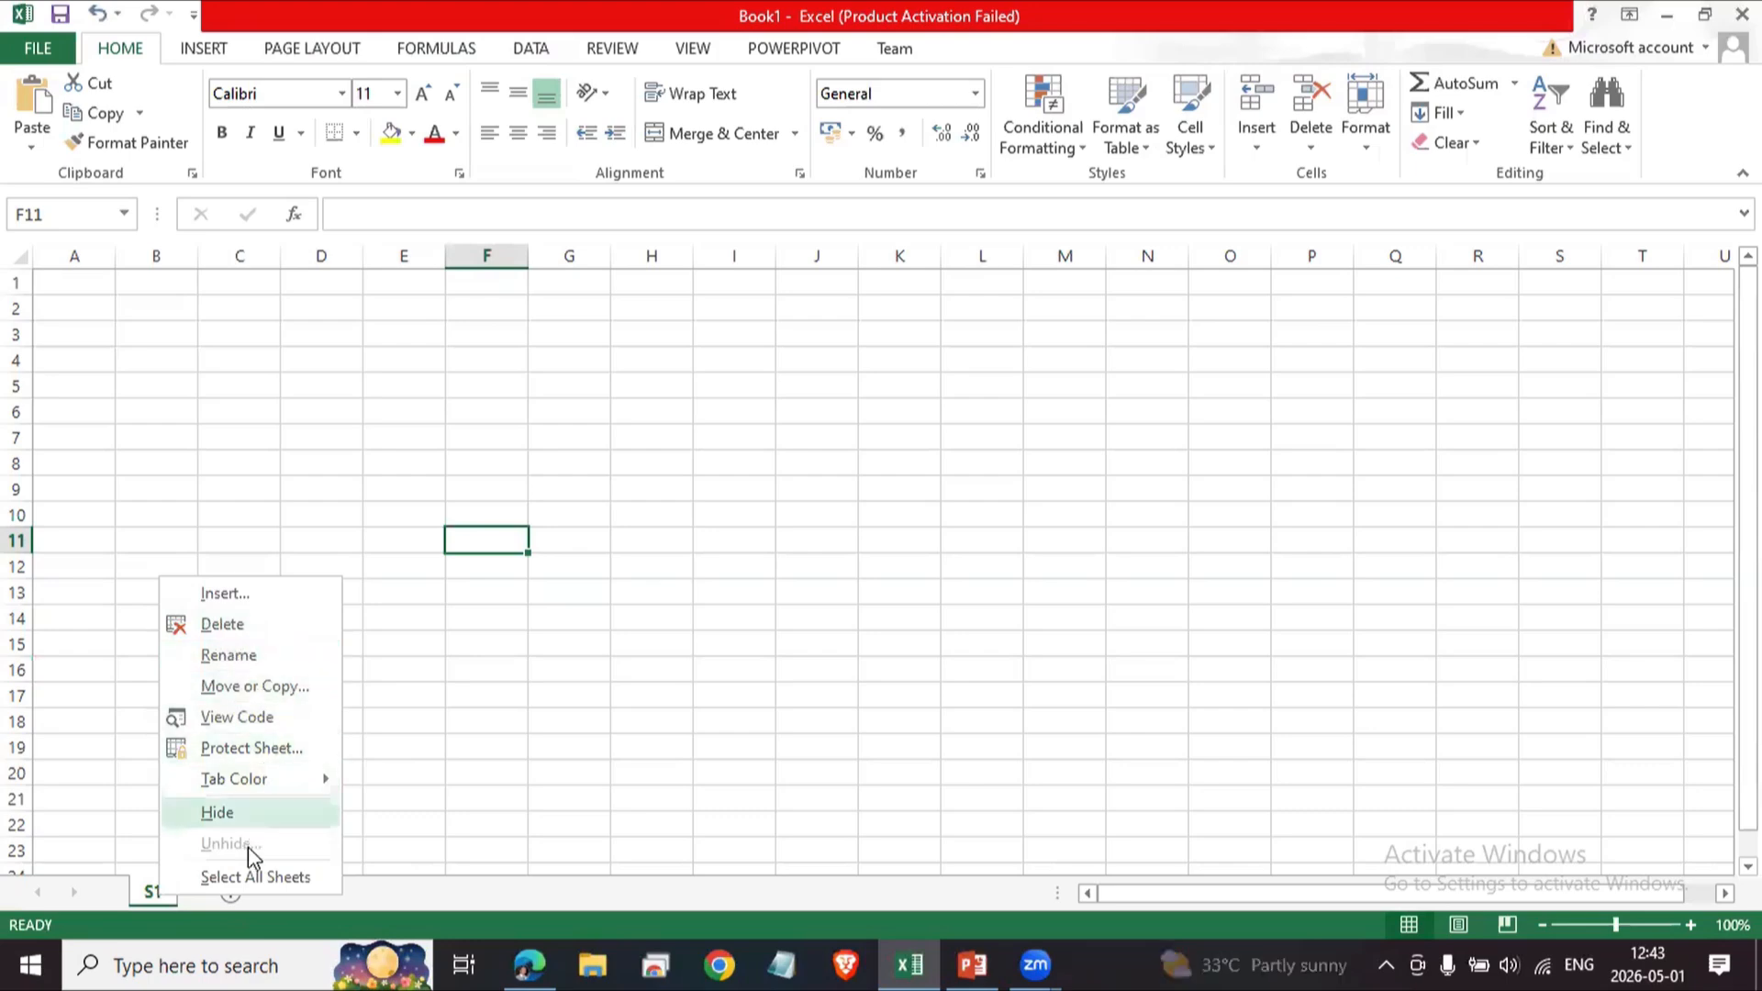
left_click(573, 662)
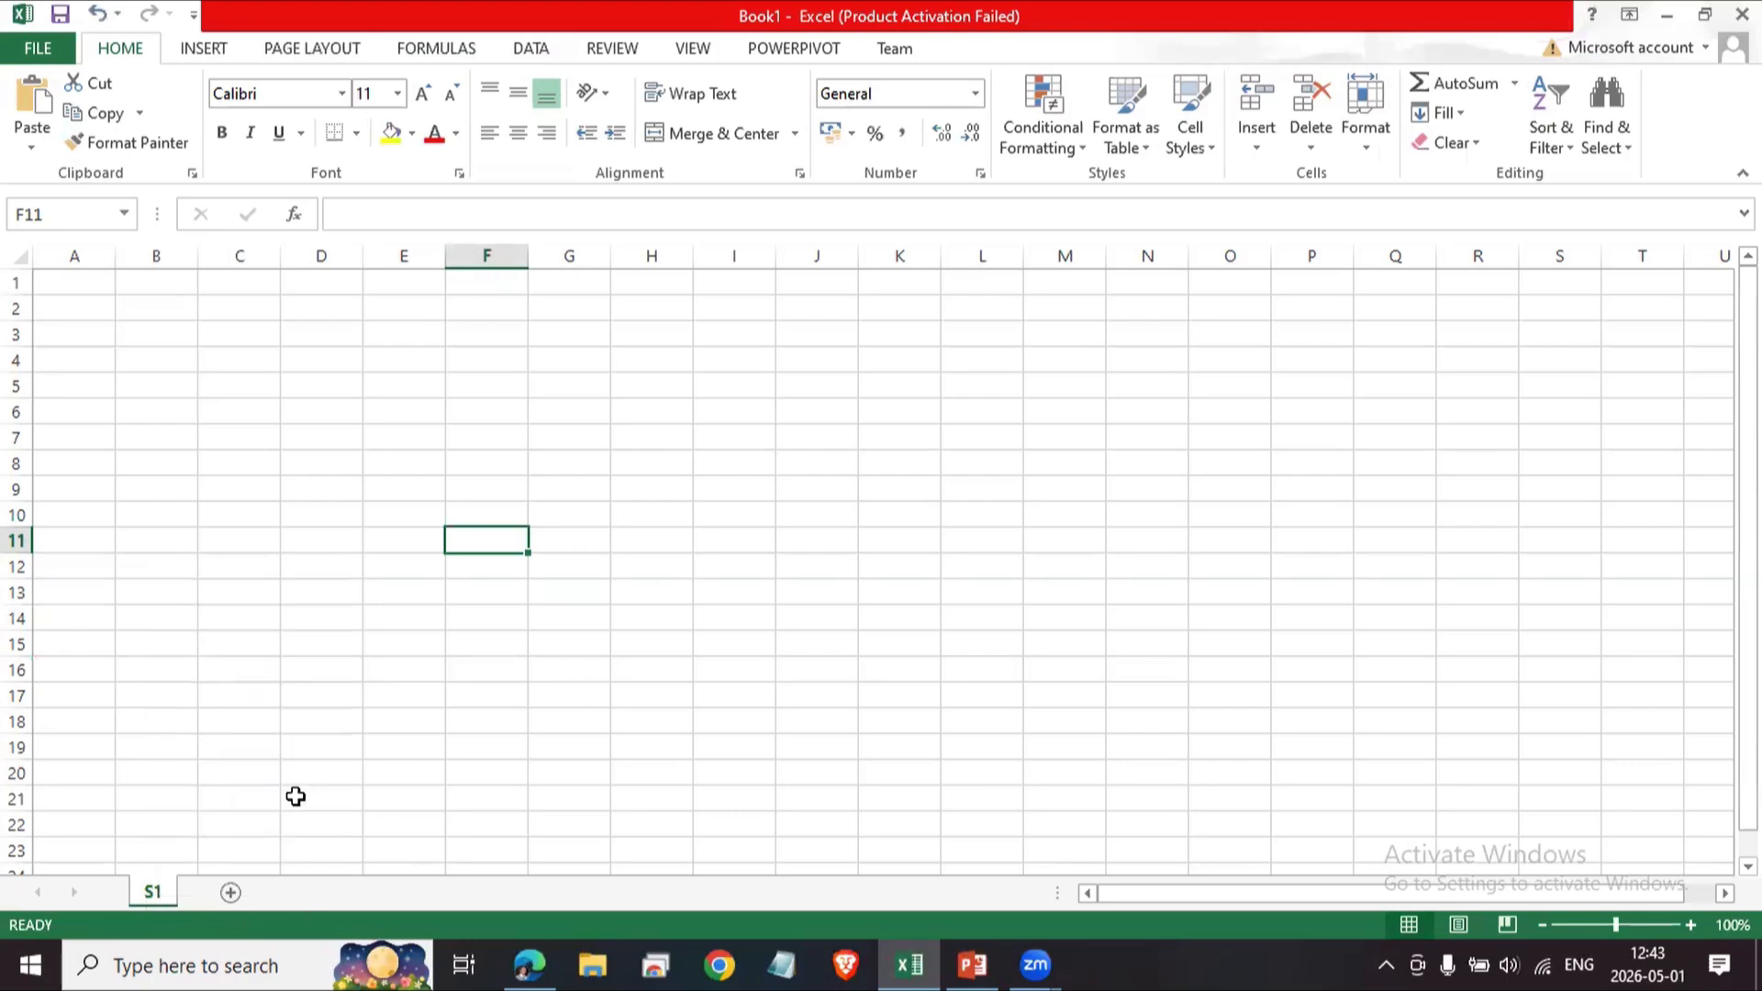
right_click(153, 894)
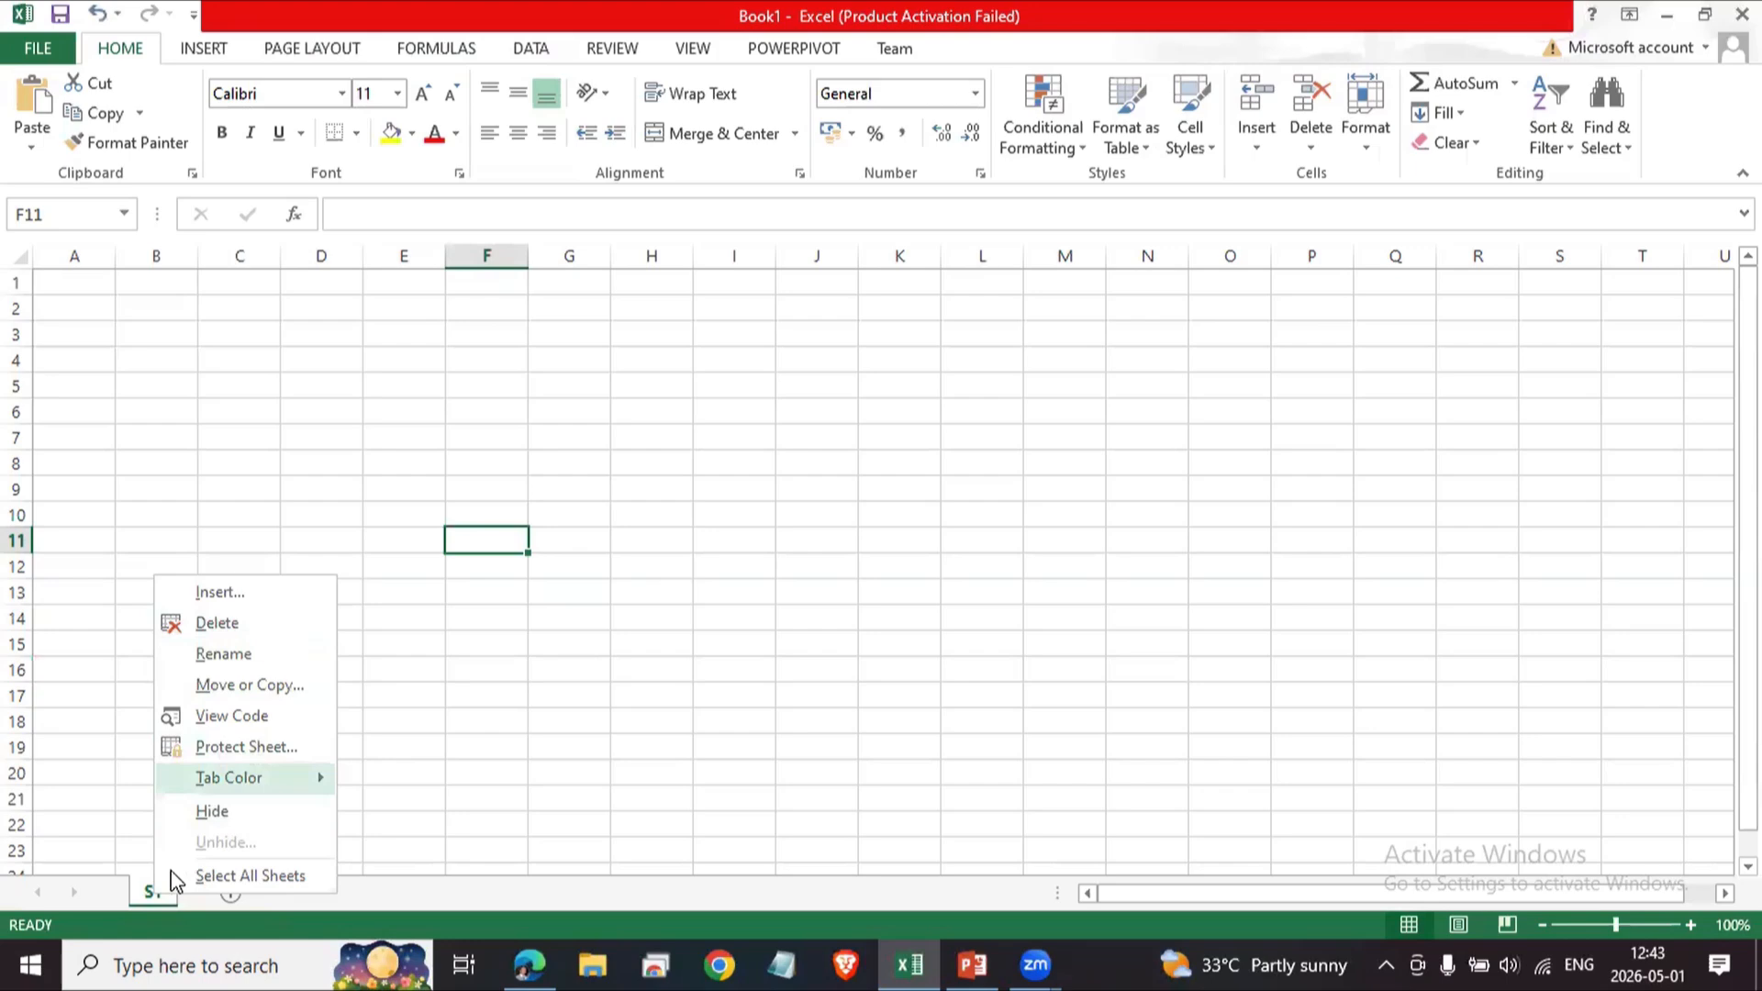
left_click(606, 717)
Insert a new blank worksheet using the sheet tab's Insert command.
right_click(152, 894)
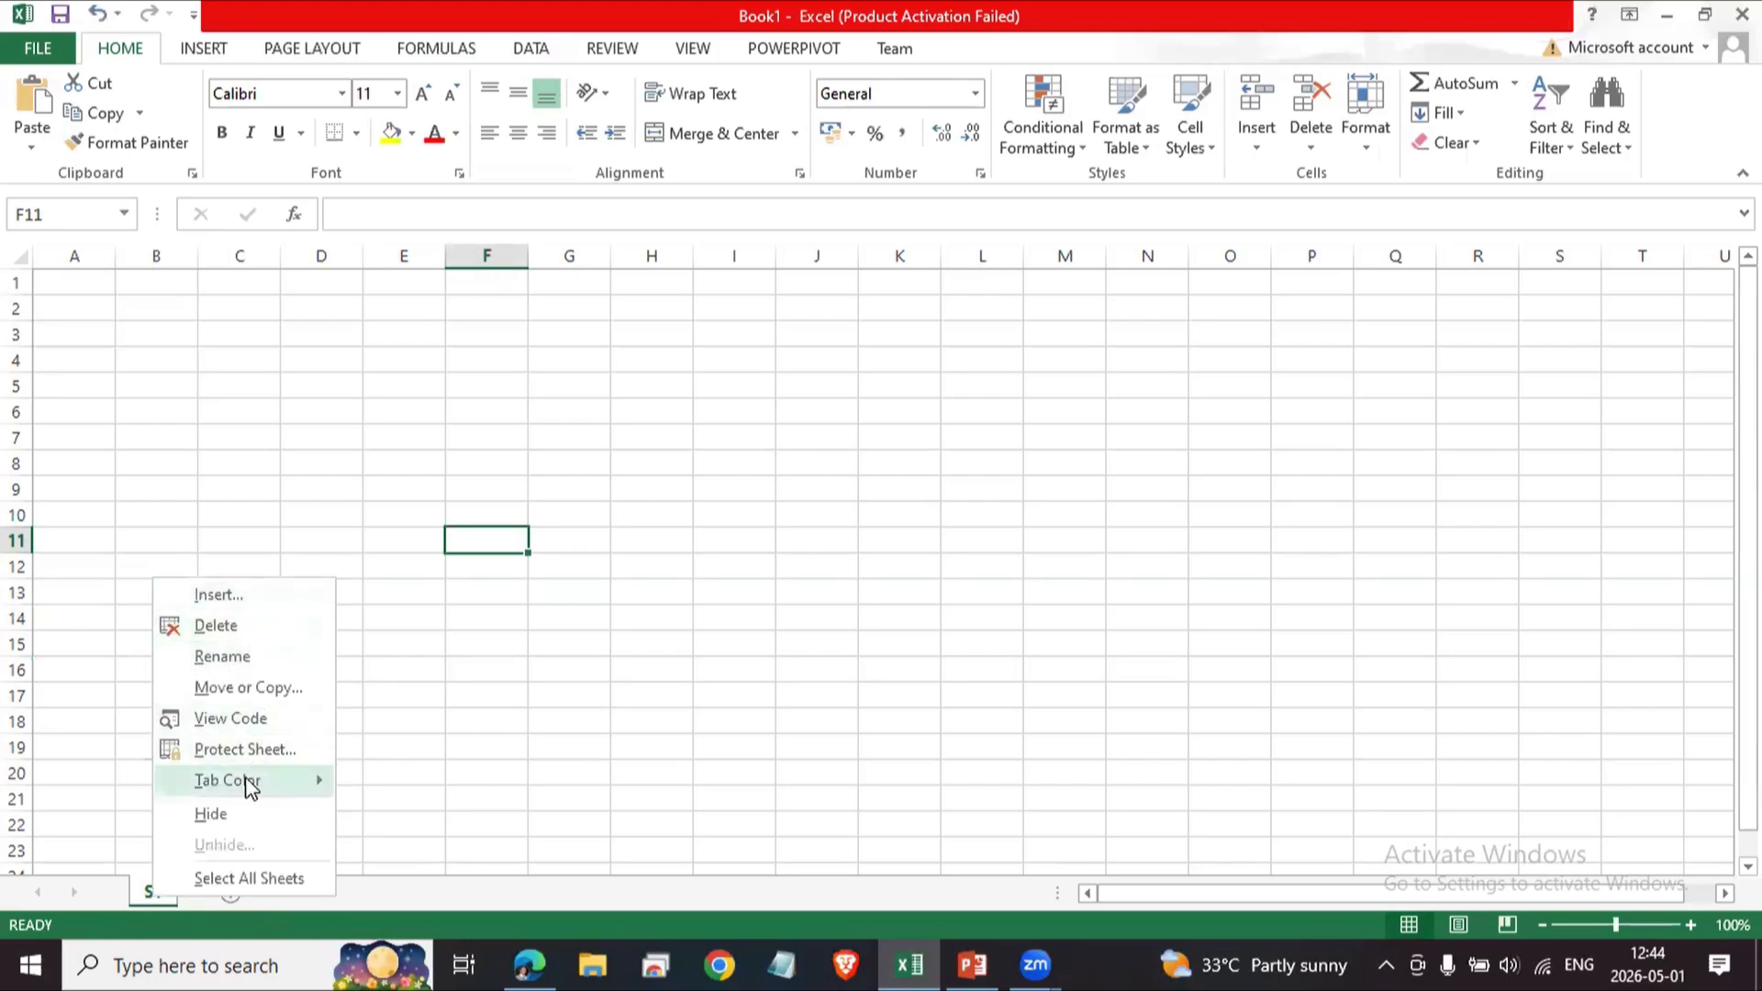
mouse_move(242, 782)
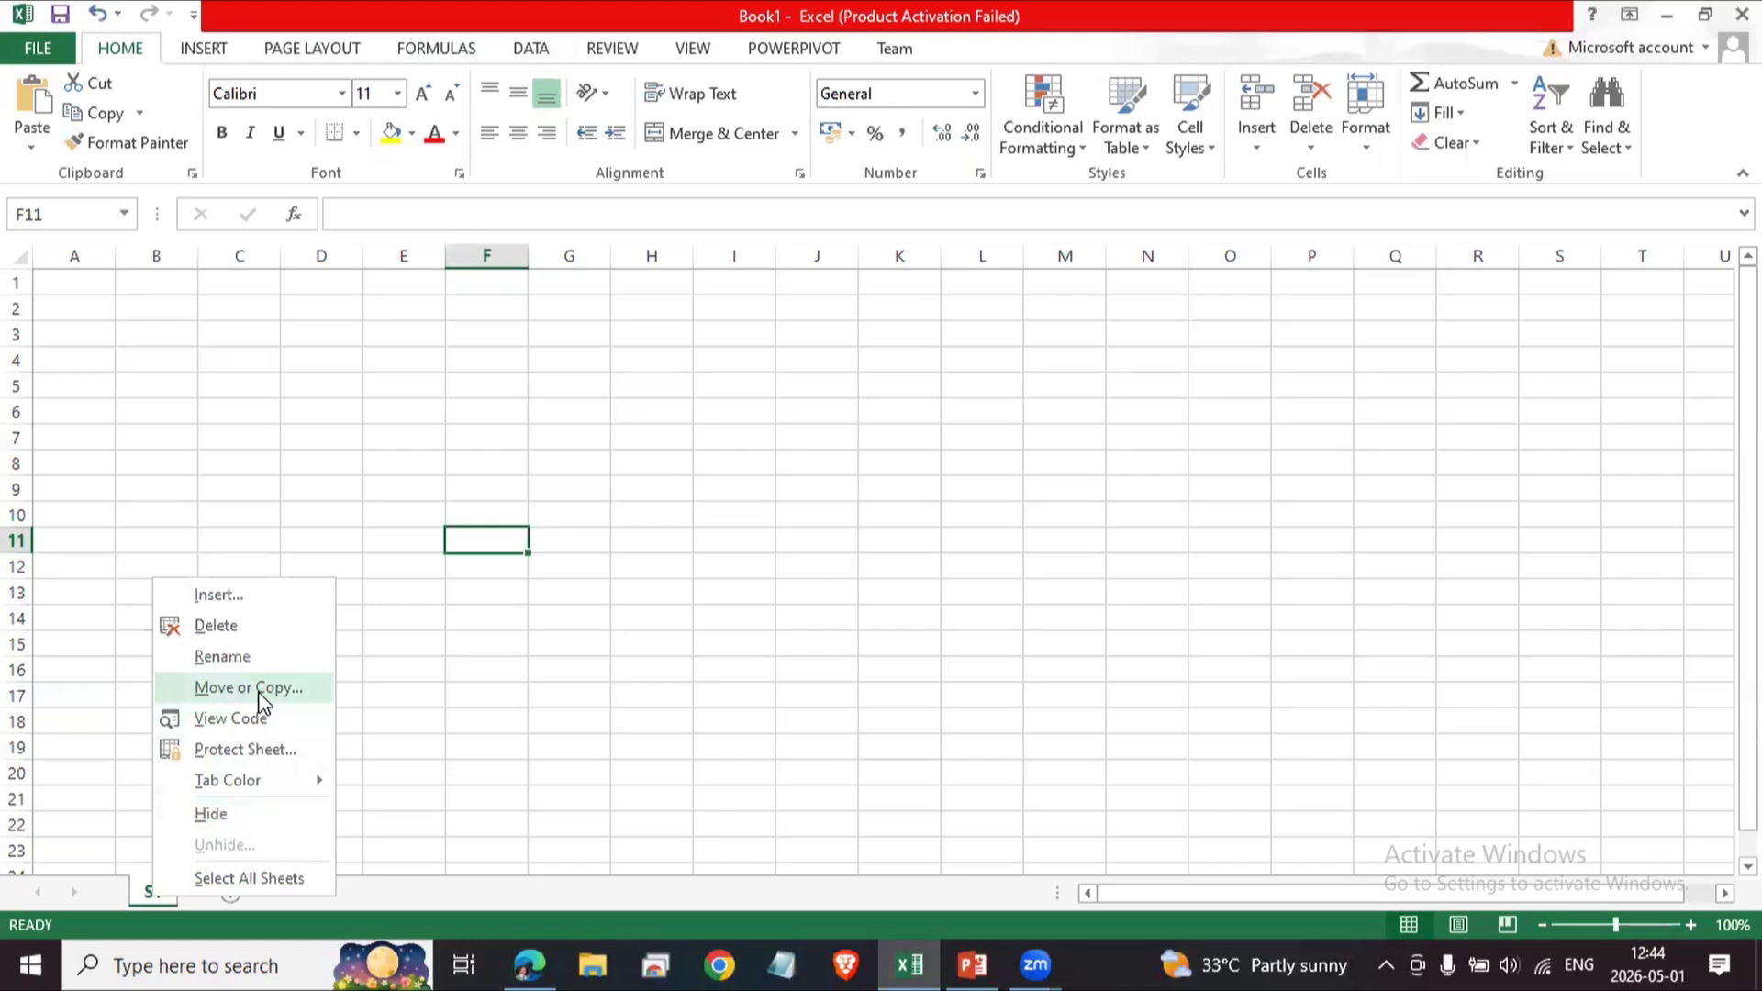
left_click(267, 595)
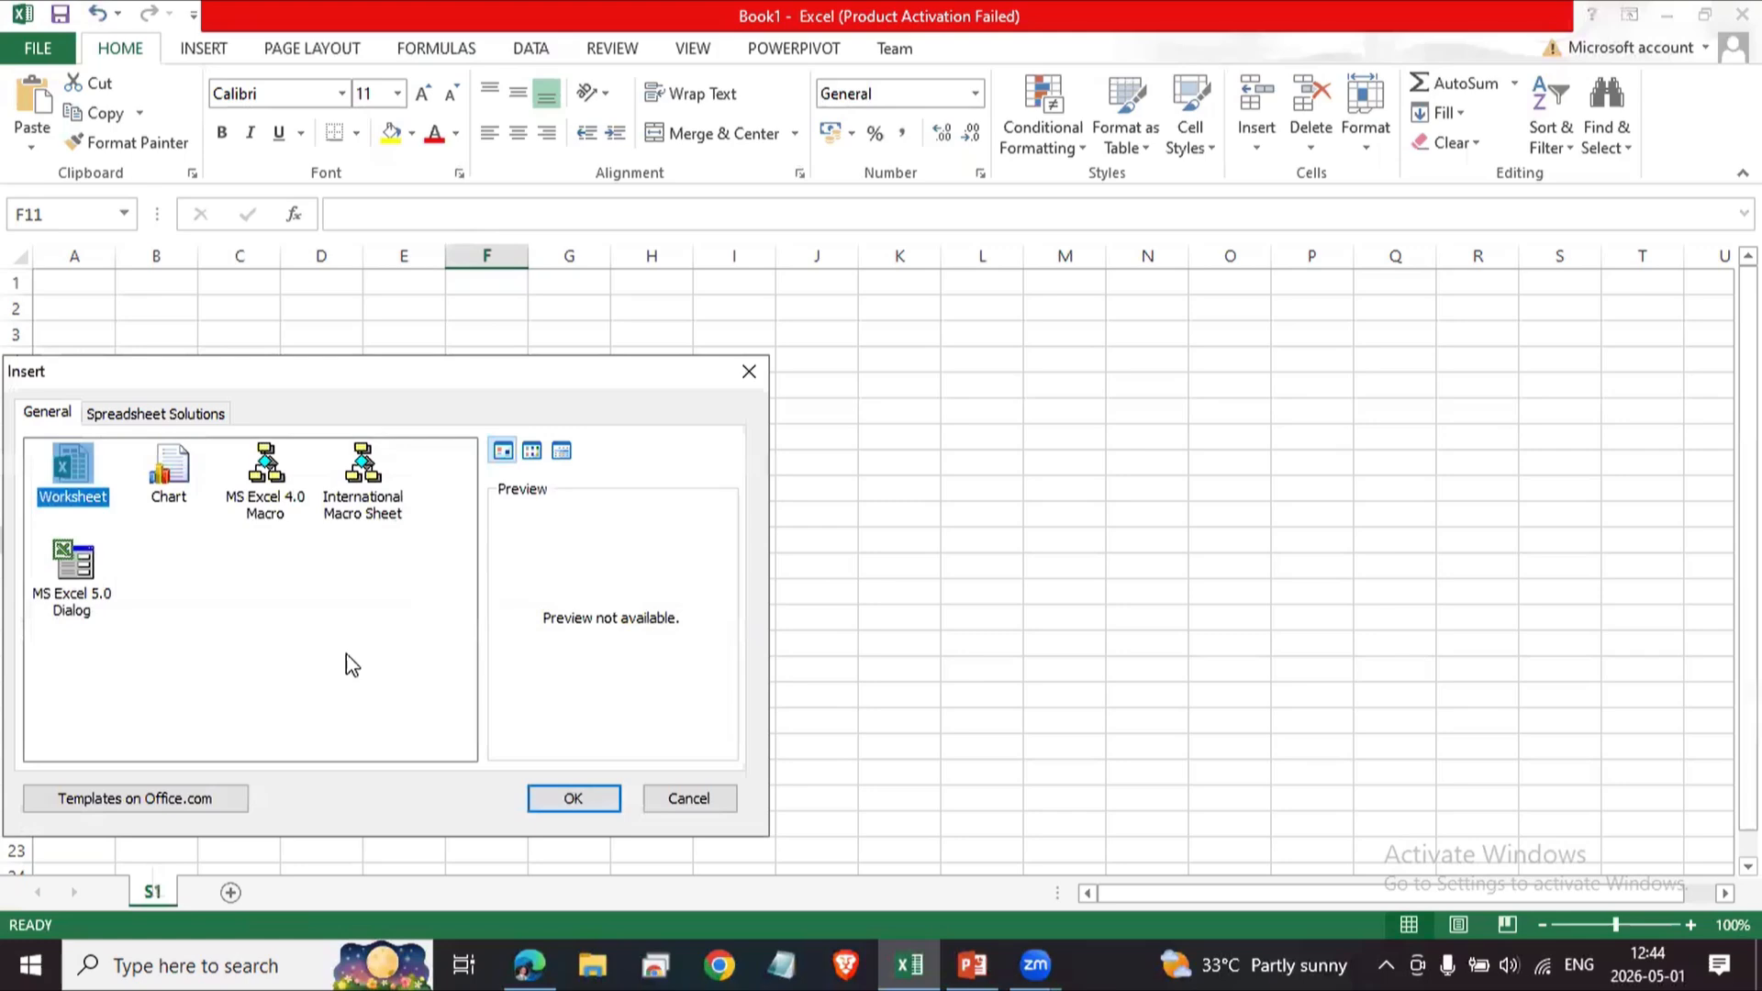
left_click(569, 798)
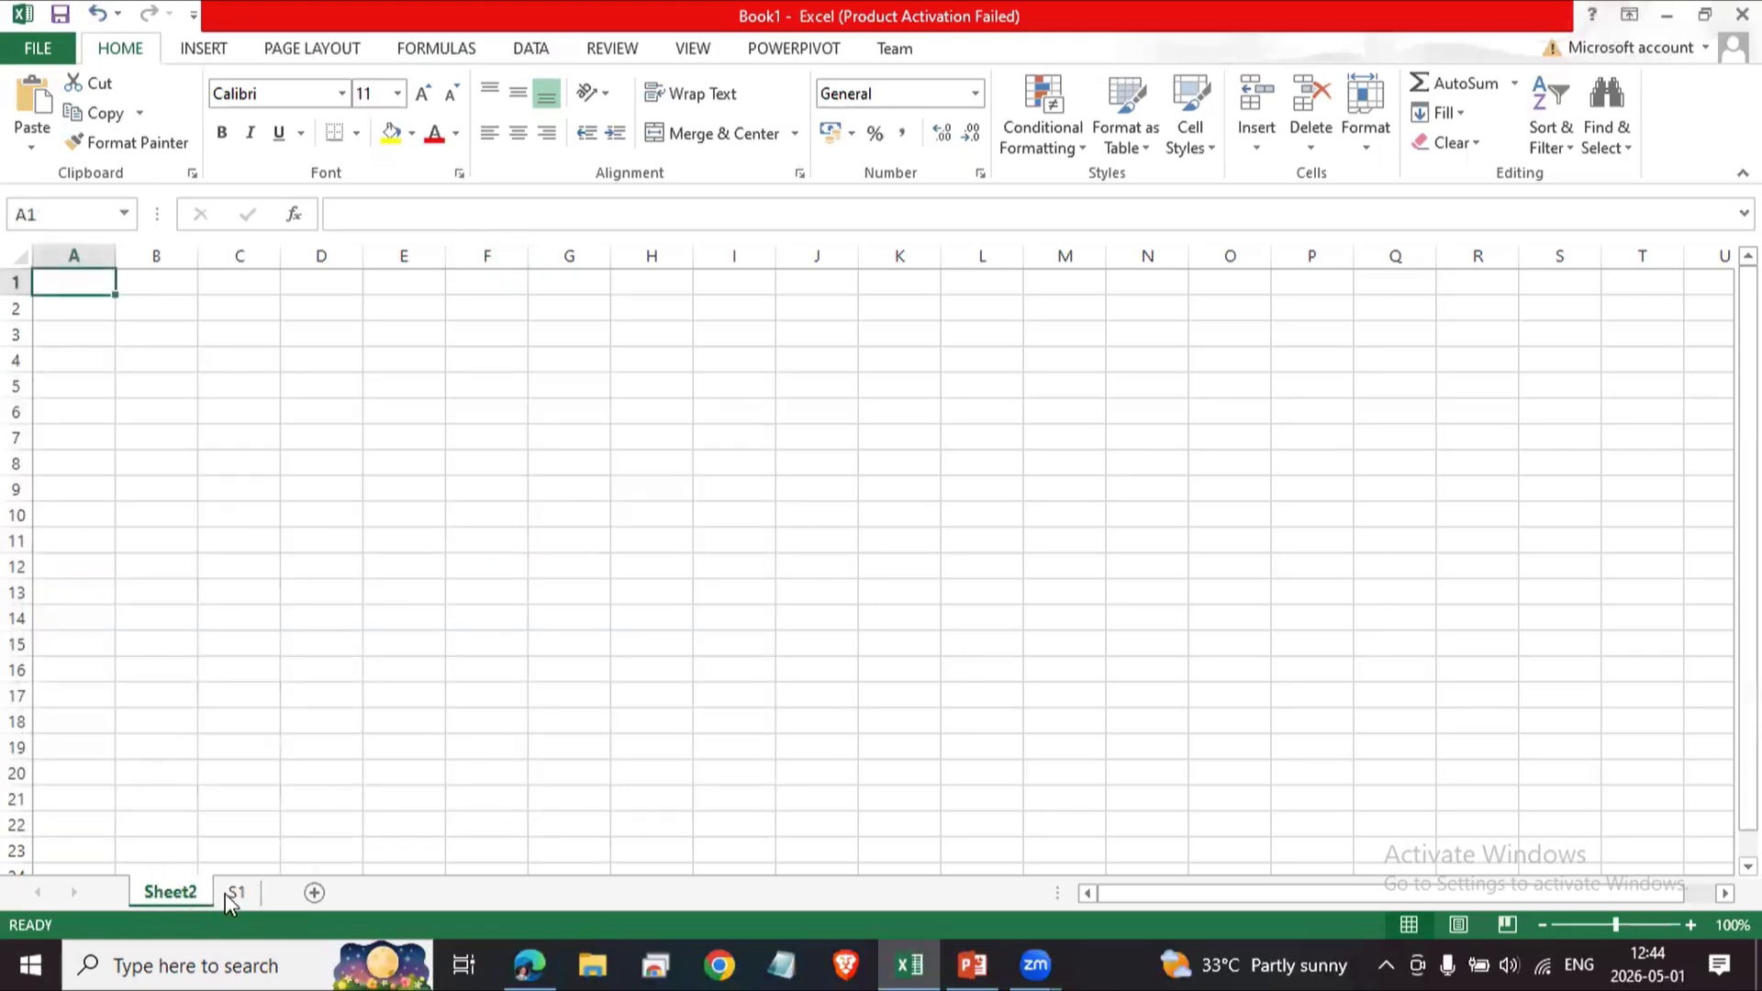
Rename the new worksheet Sheet2 to S2.
double_click(169, 892)
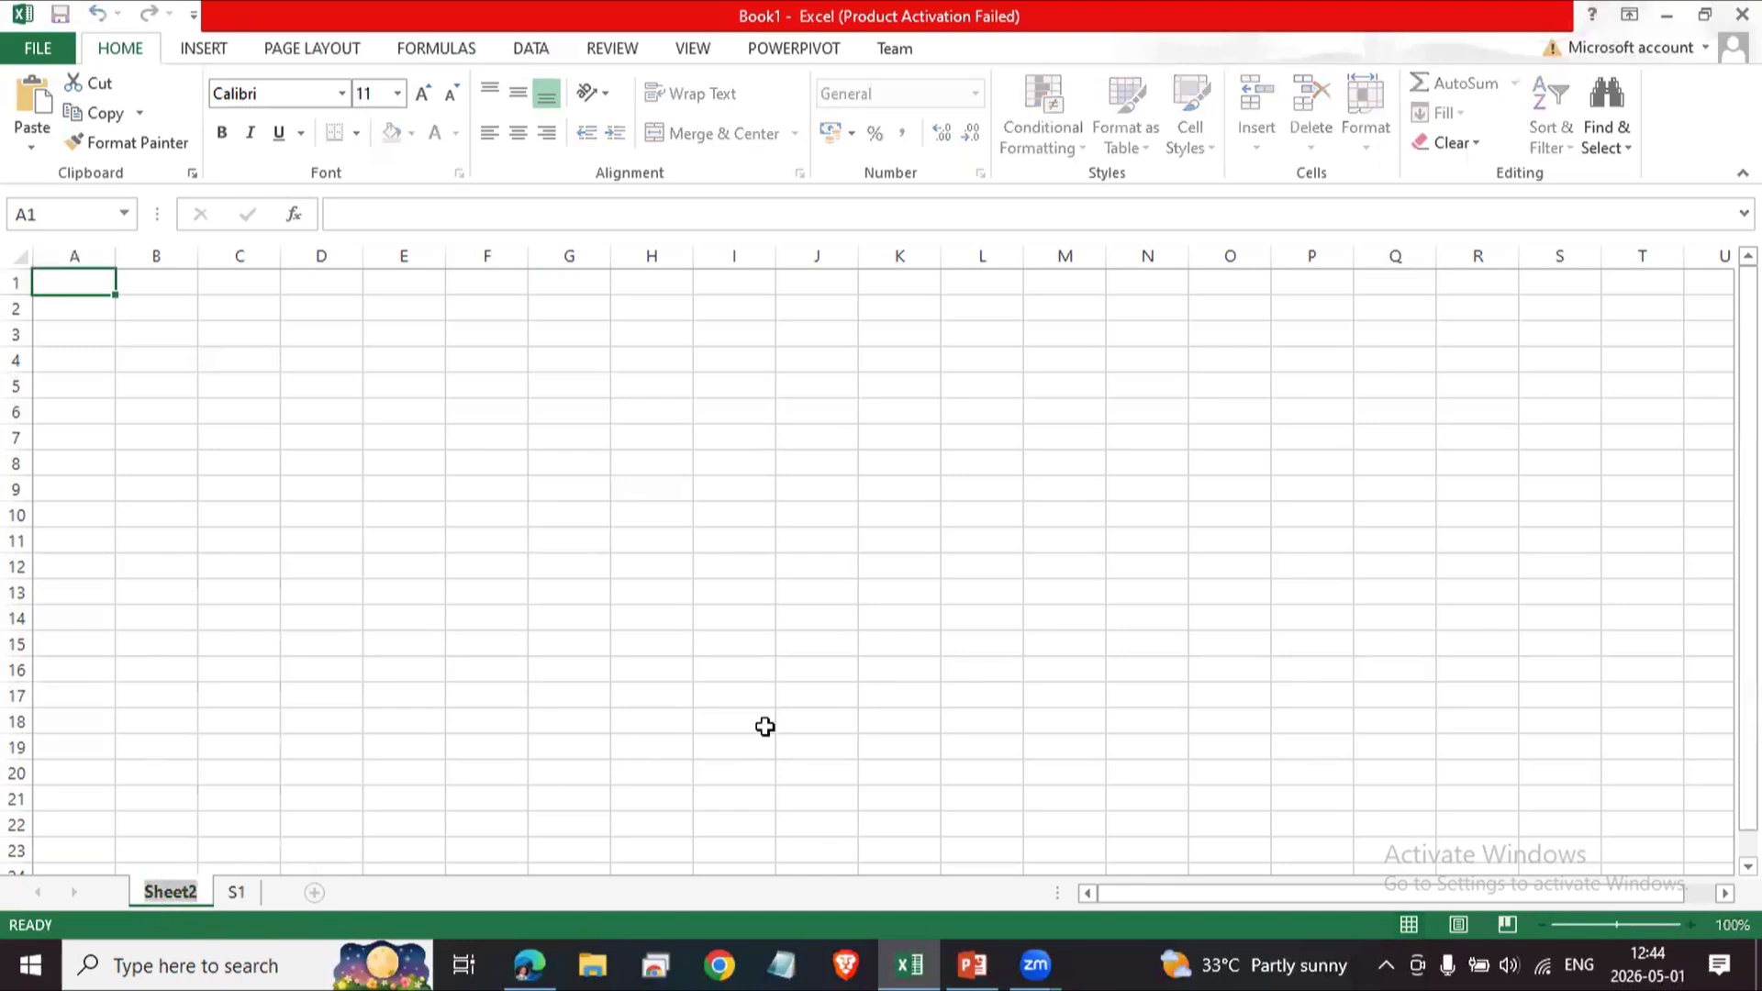
type("S2")
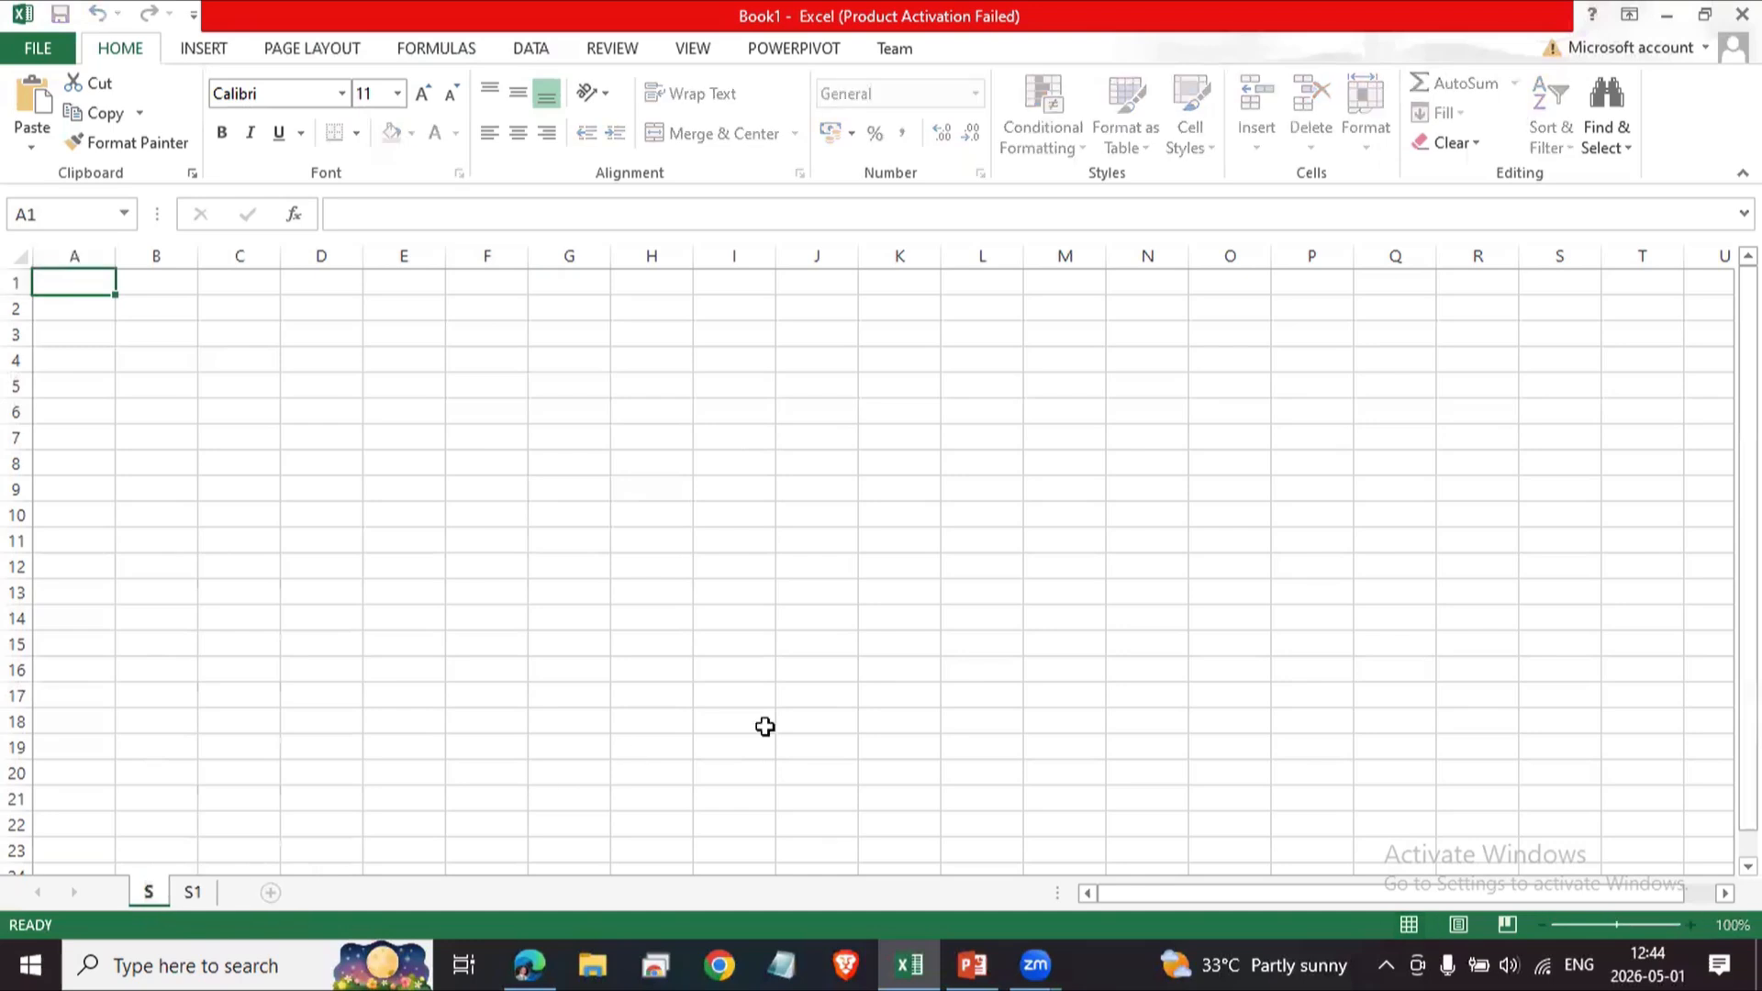
key("Return")
Move sheet S1 so it comes before S2 in the tab order.
left_click(544, 670)
left_click(202, 894)
left_click_drag(135, 890, 138, 890)
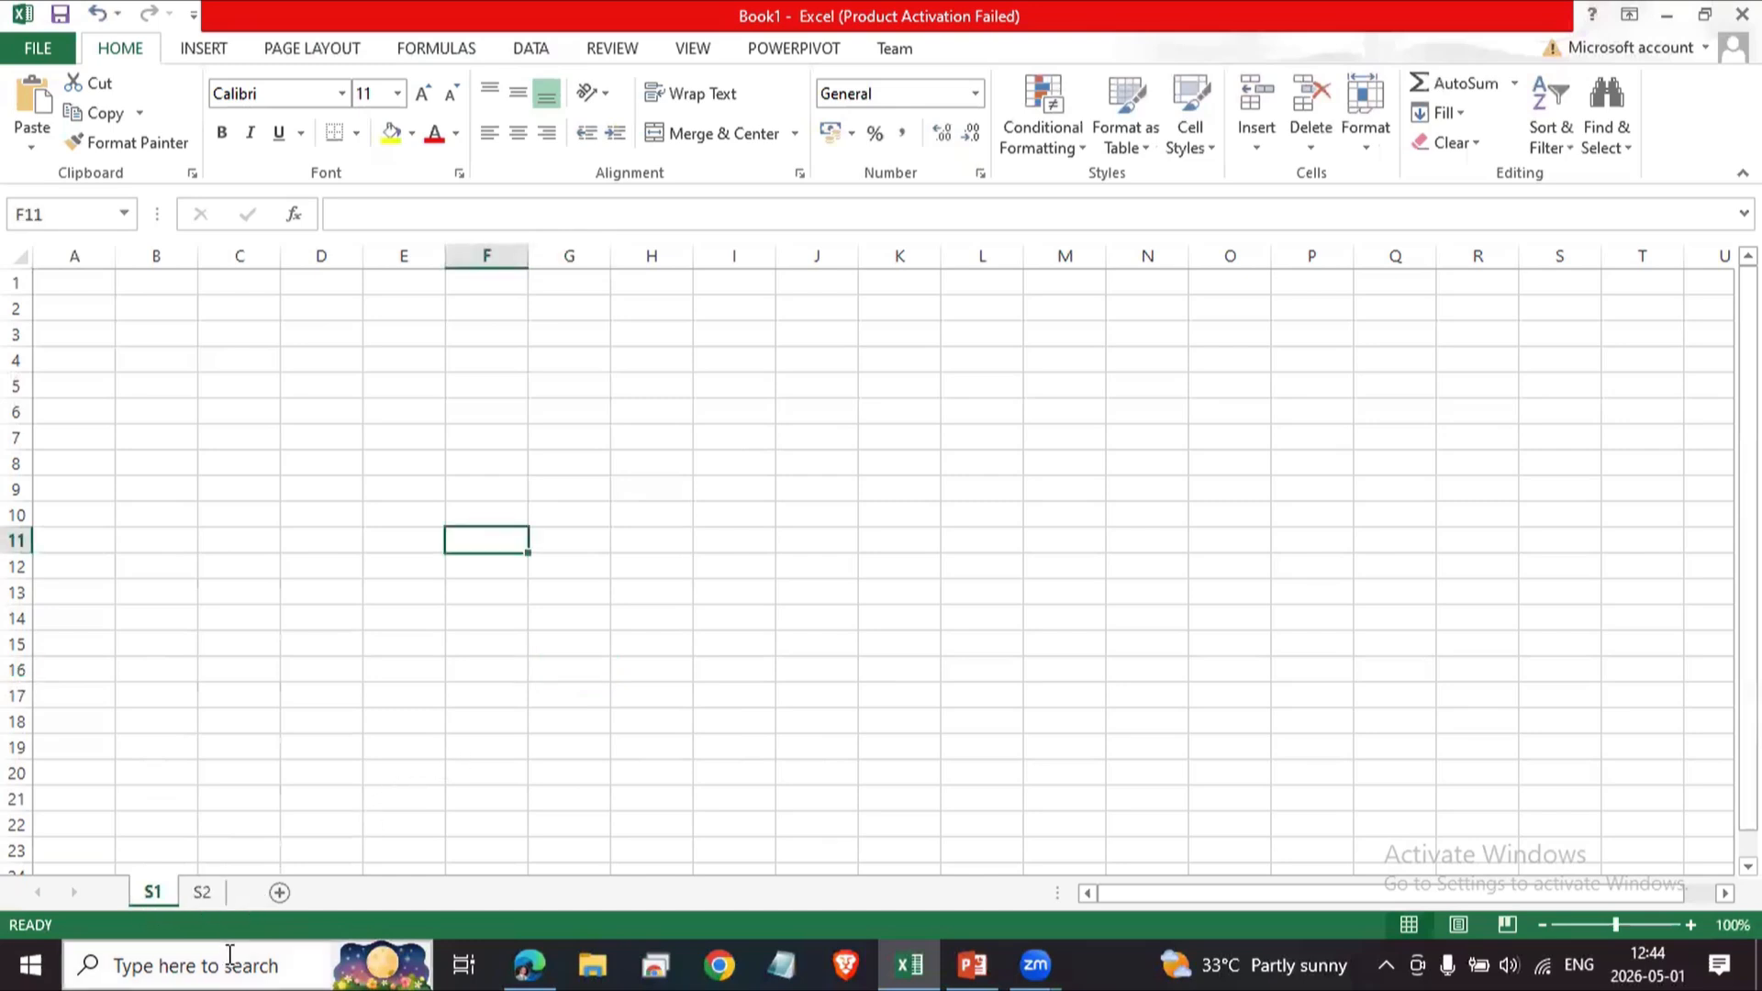
Add two more new worksheets with the new sheet button.
left_click(279, 892)
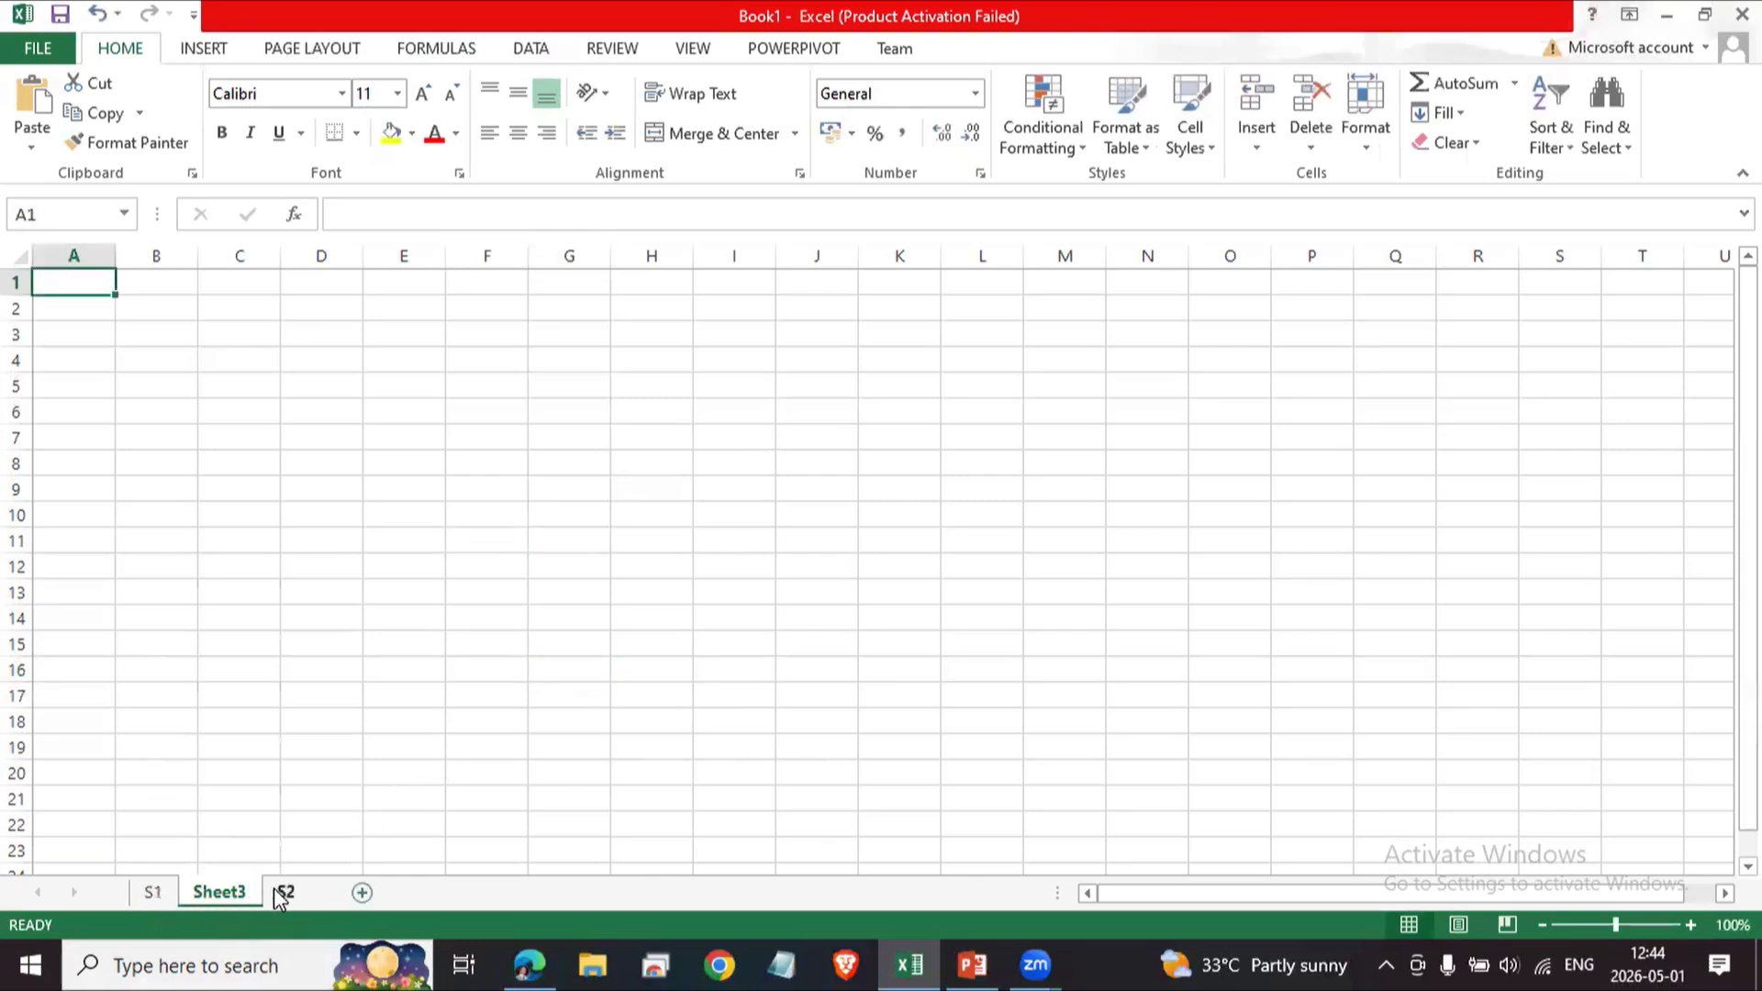
left_click(364, 892)
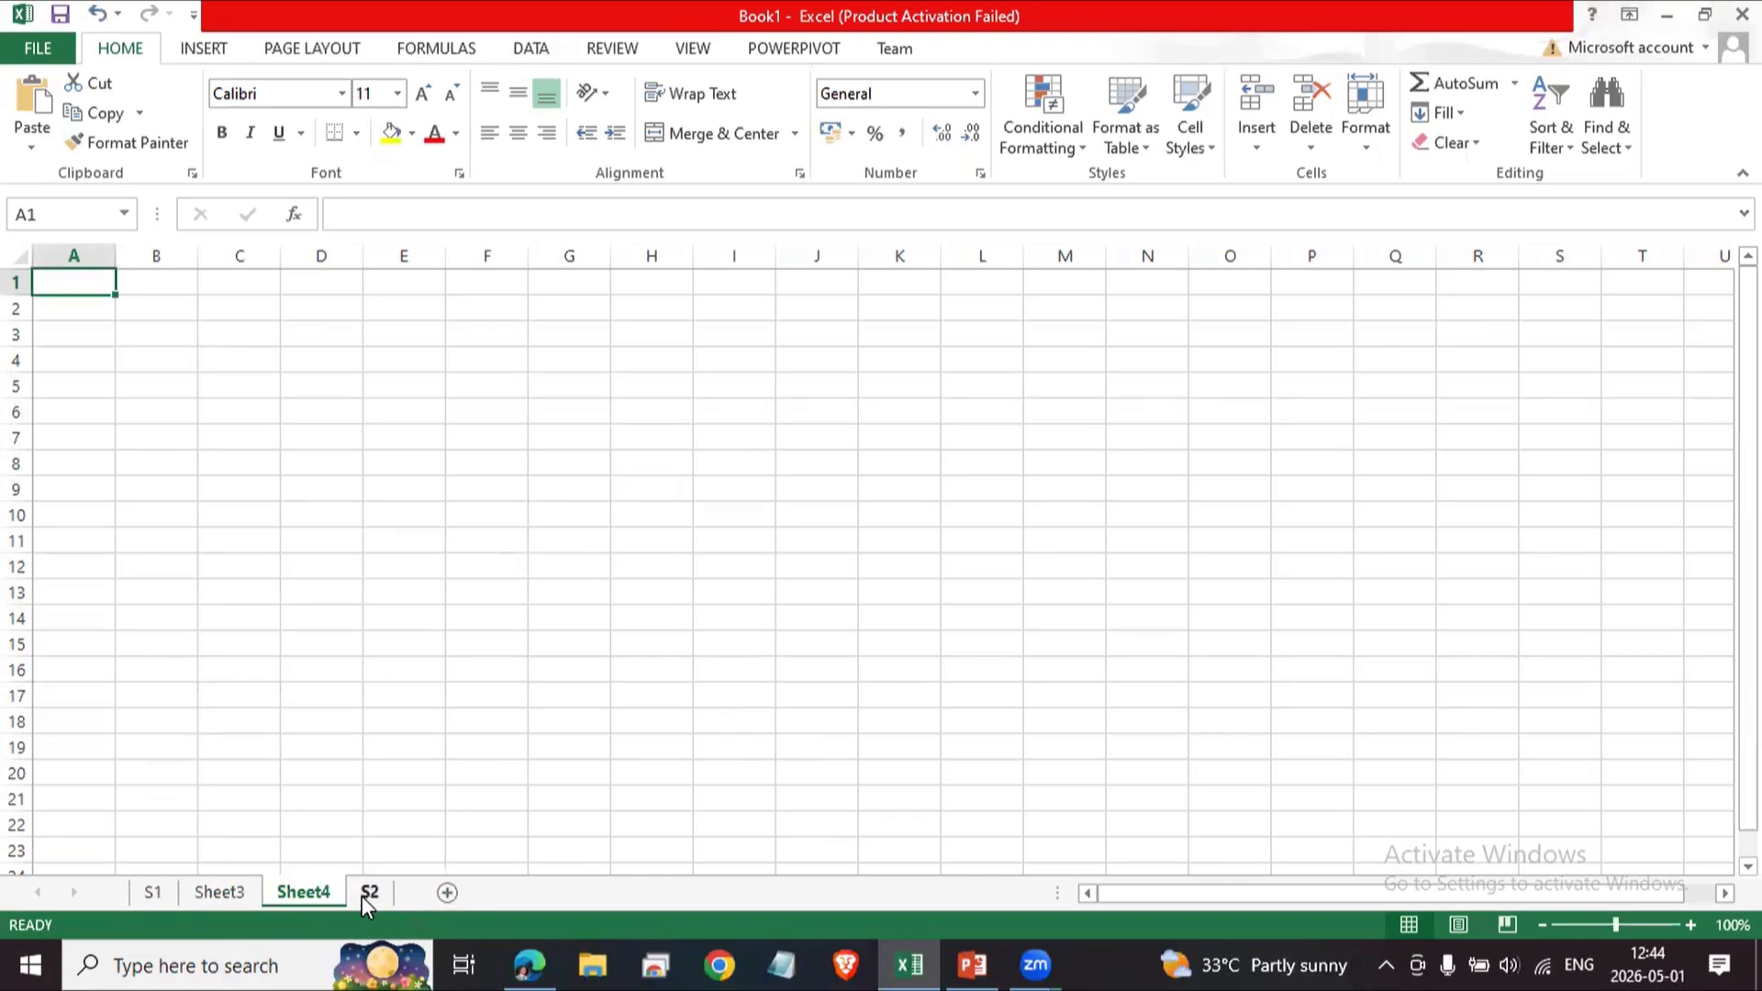
Rename sheets Sheet3 and Sheet4 to S3 and S4.
left_click(222, 893)
double_click(220, 891)
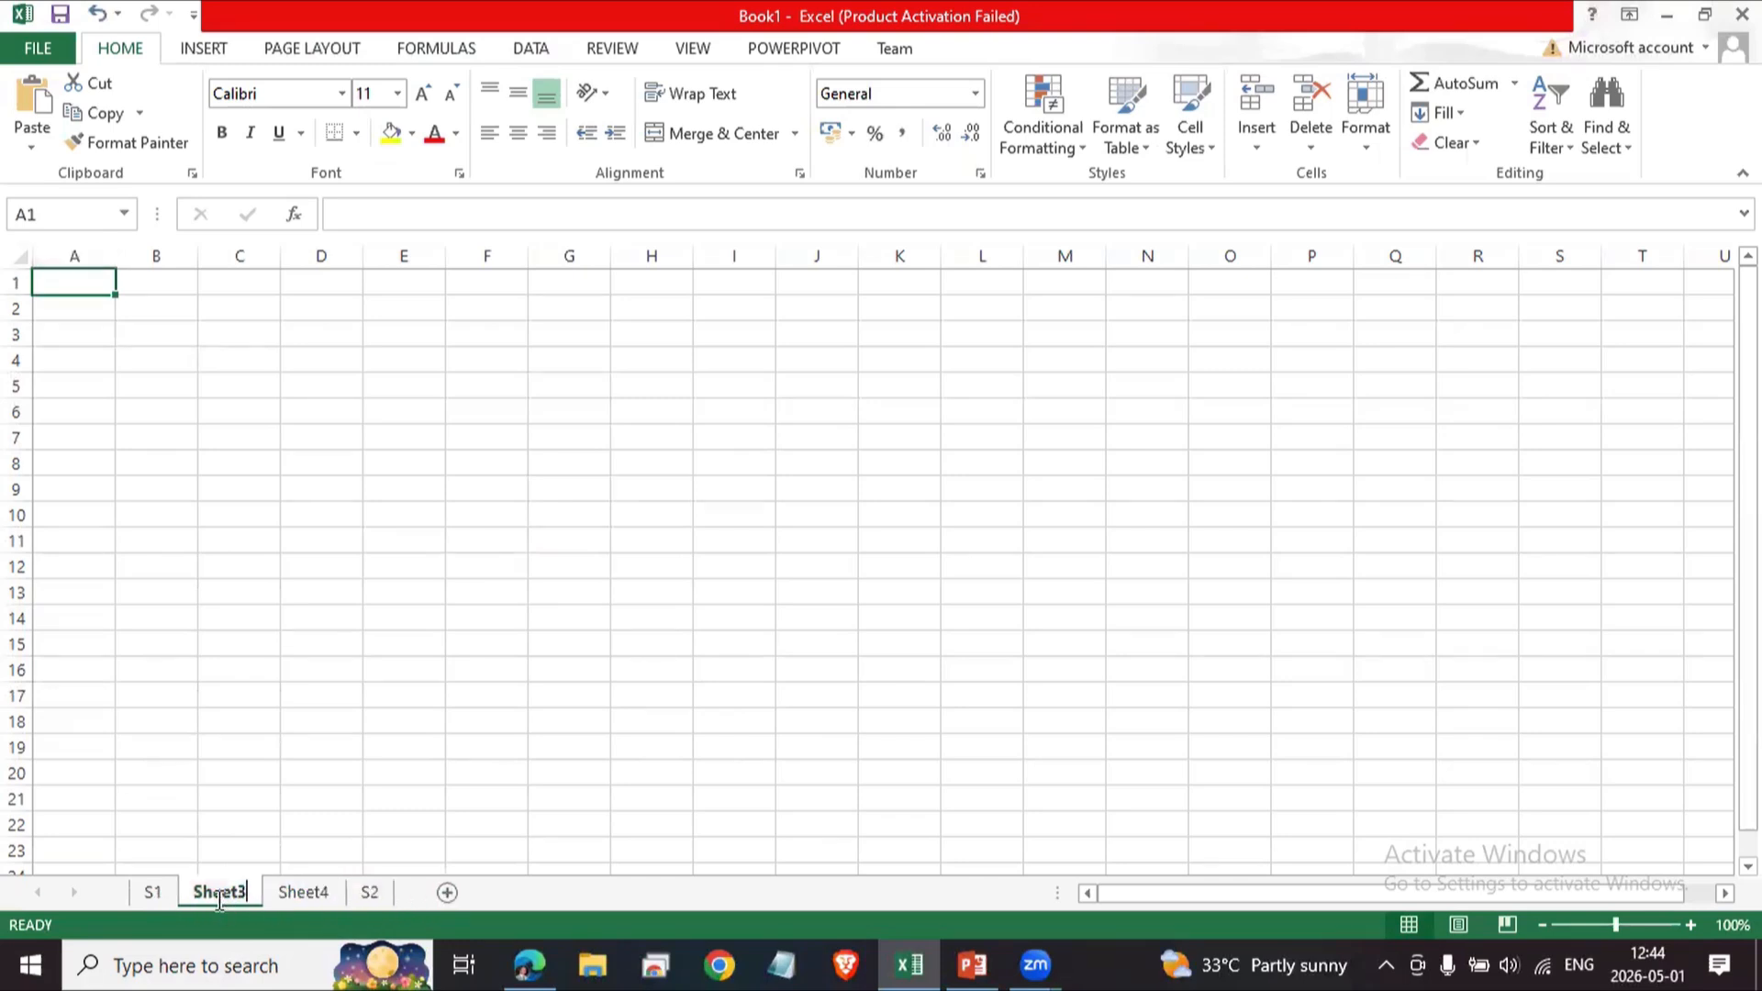
type("S3")
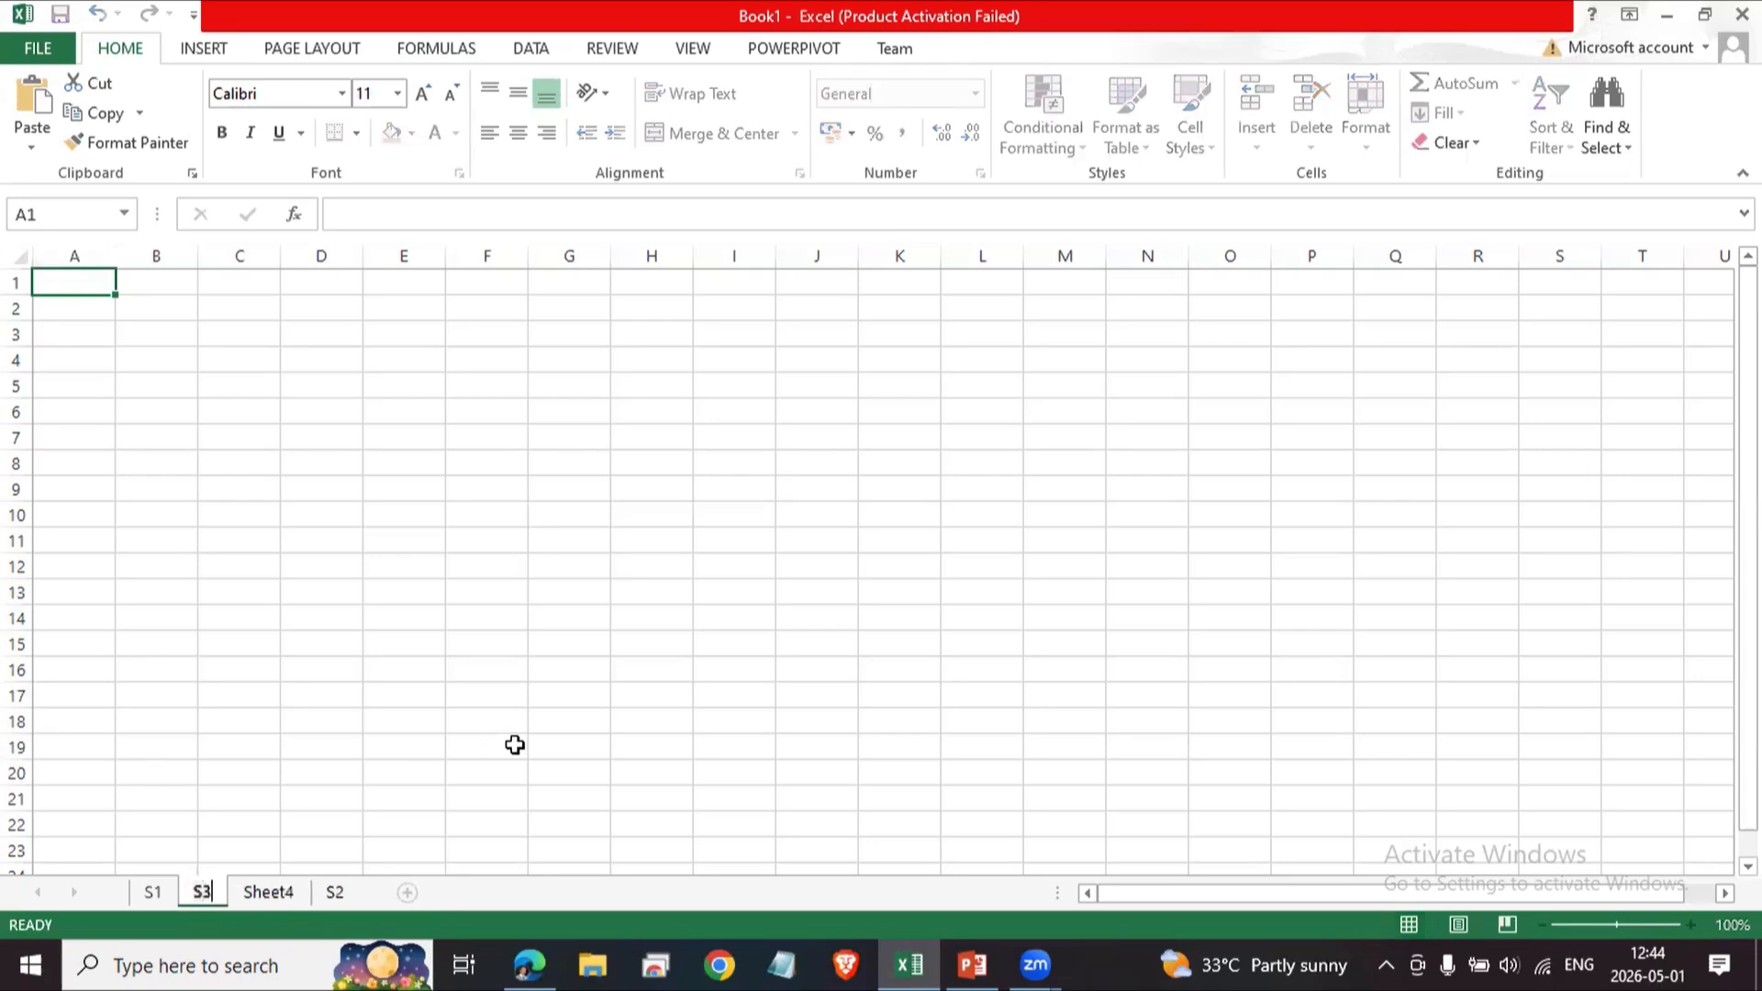
key("Return")
left_click(280, 895)
double_click(280, 894)
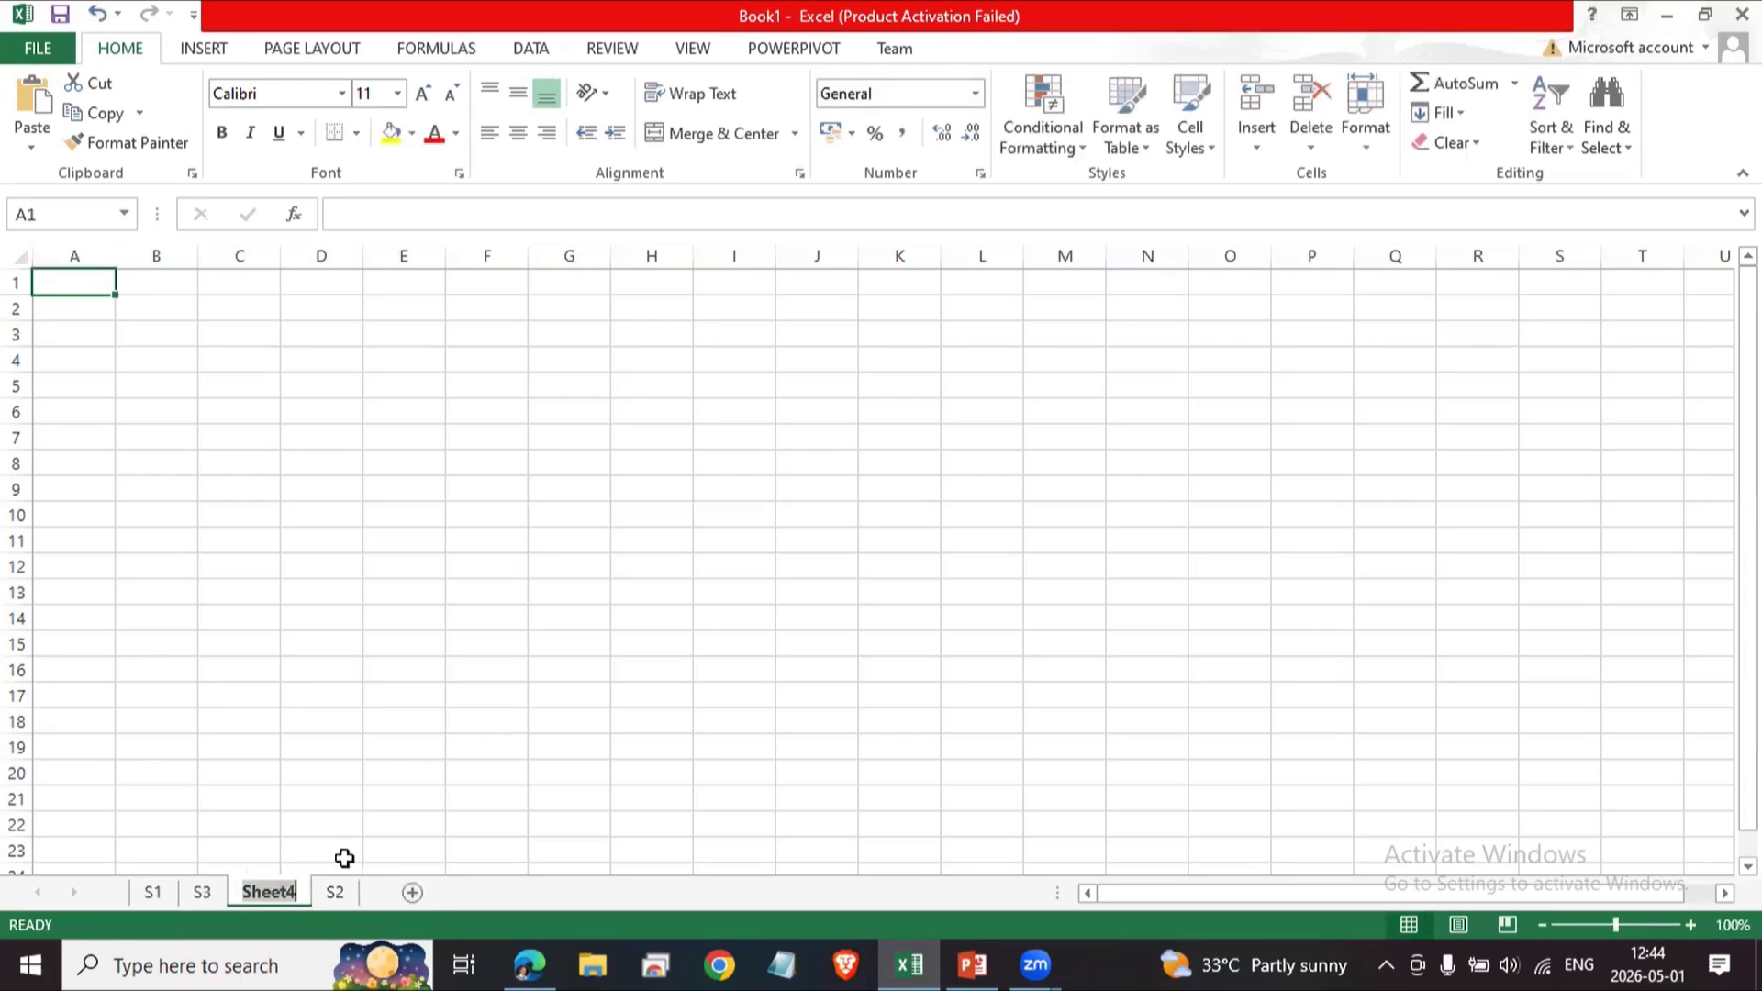
type("S4")
key("Return")
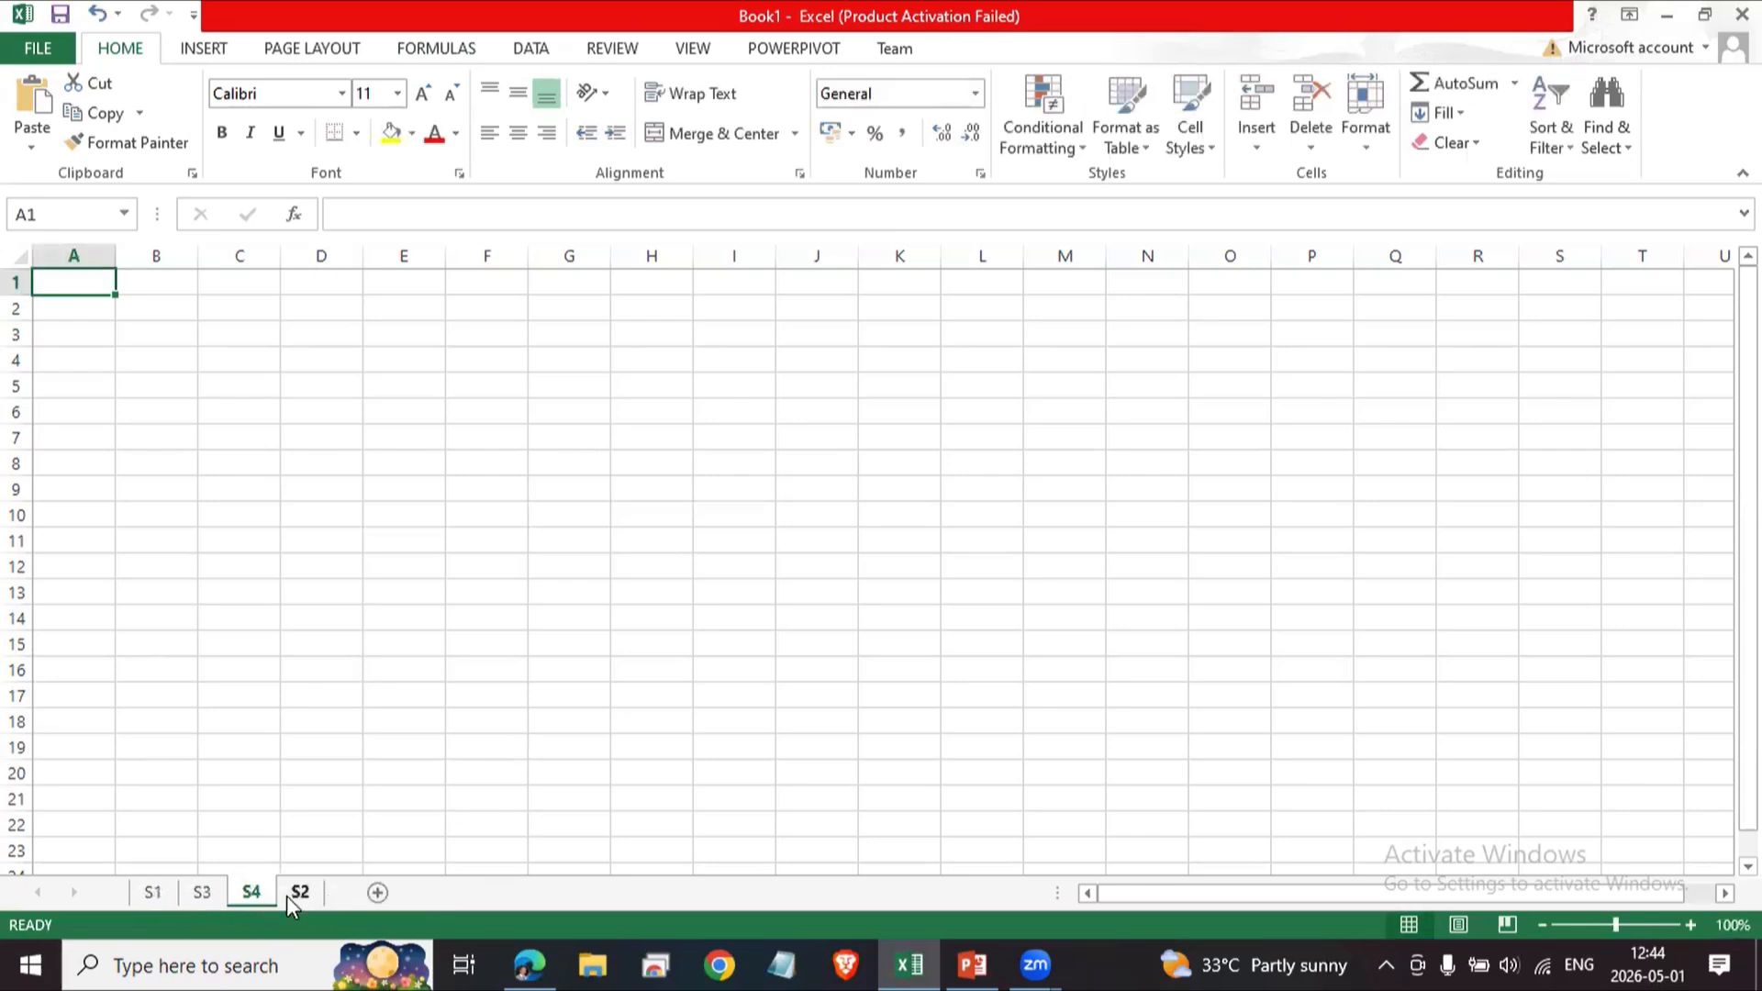
Move sheet S2 so it sits between S1 and S3 in the tab order.
left_click_drag(296, 894, 190, 899)
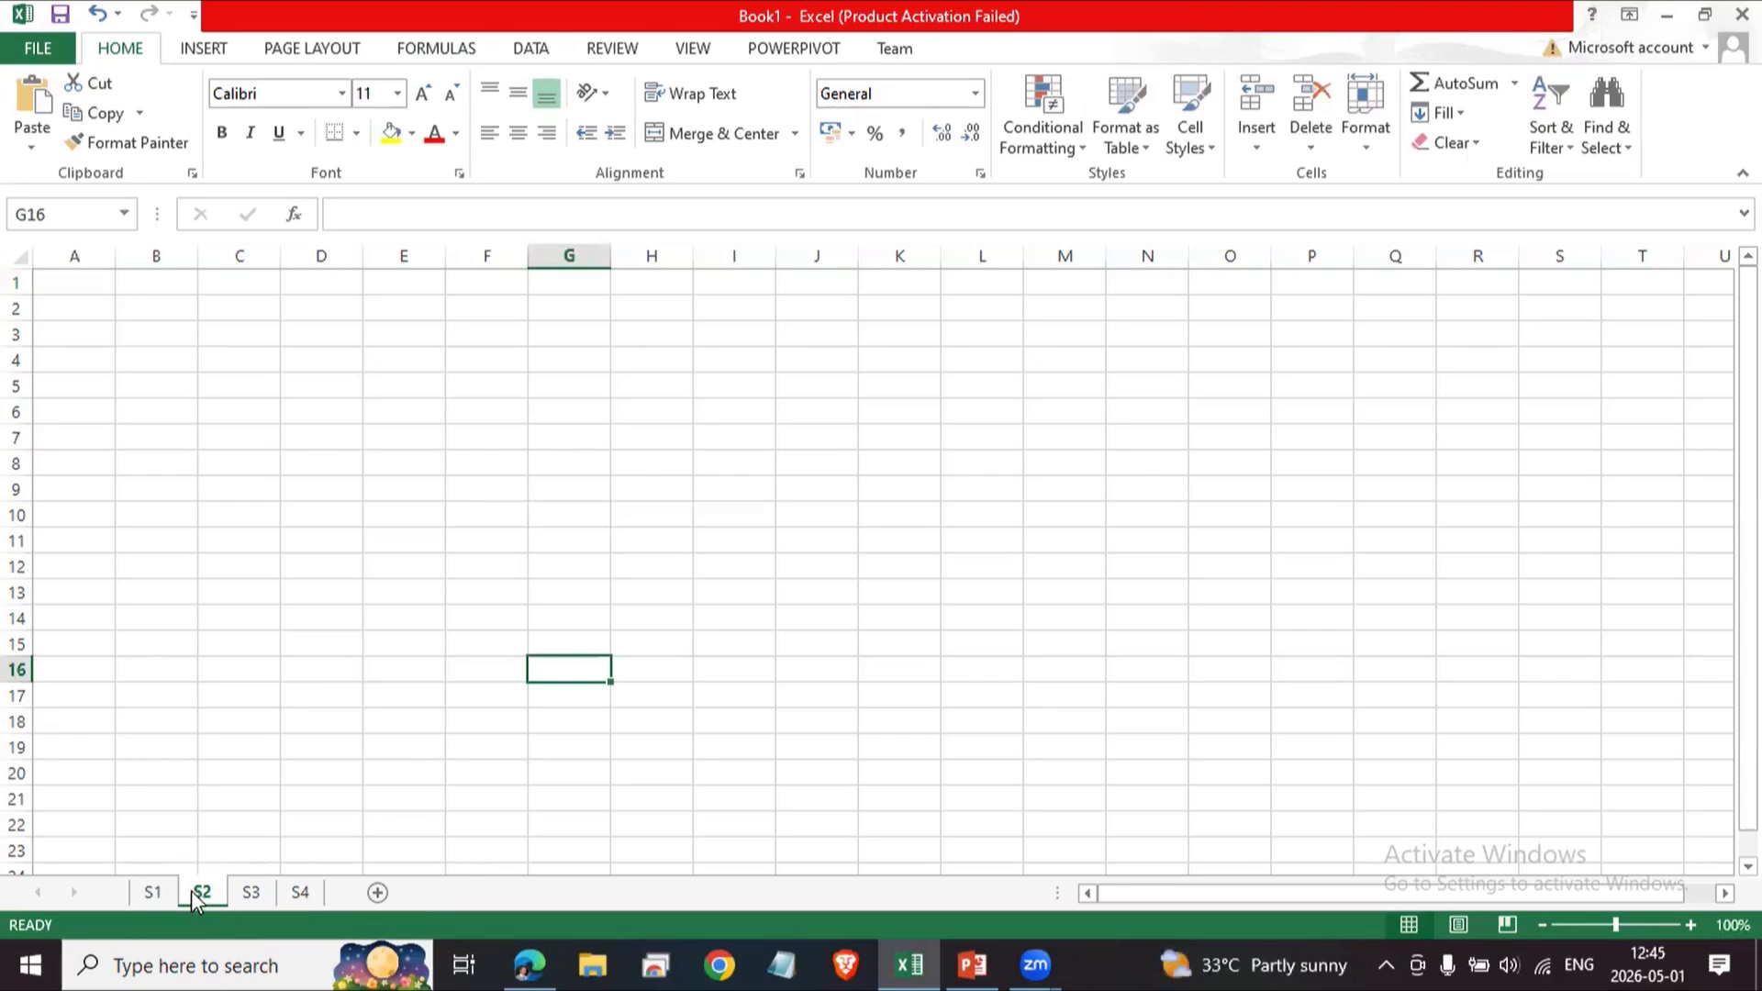
right_click(191, 890)
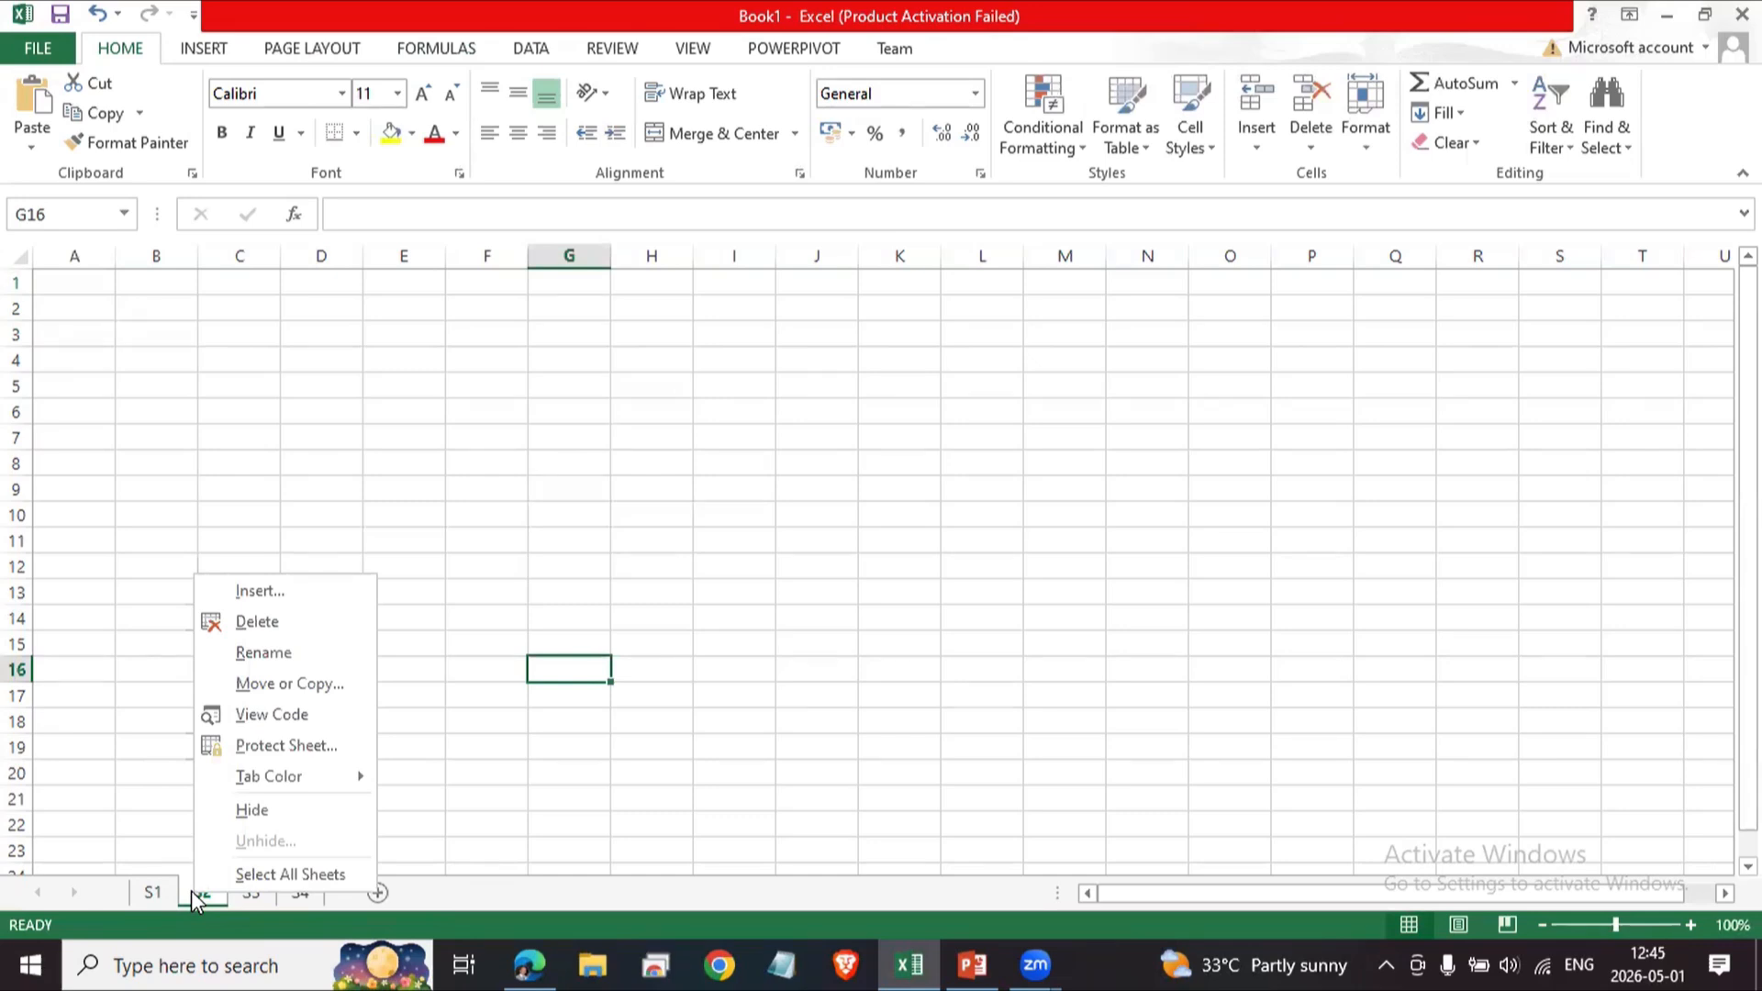
left_click(554, 674)
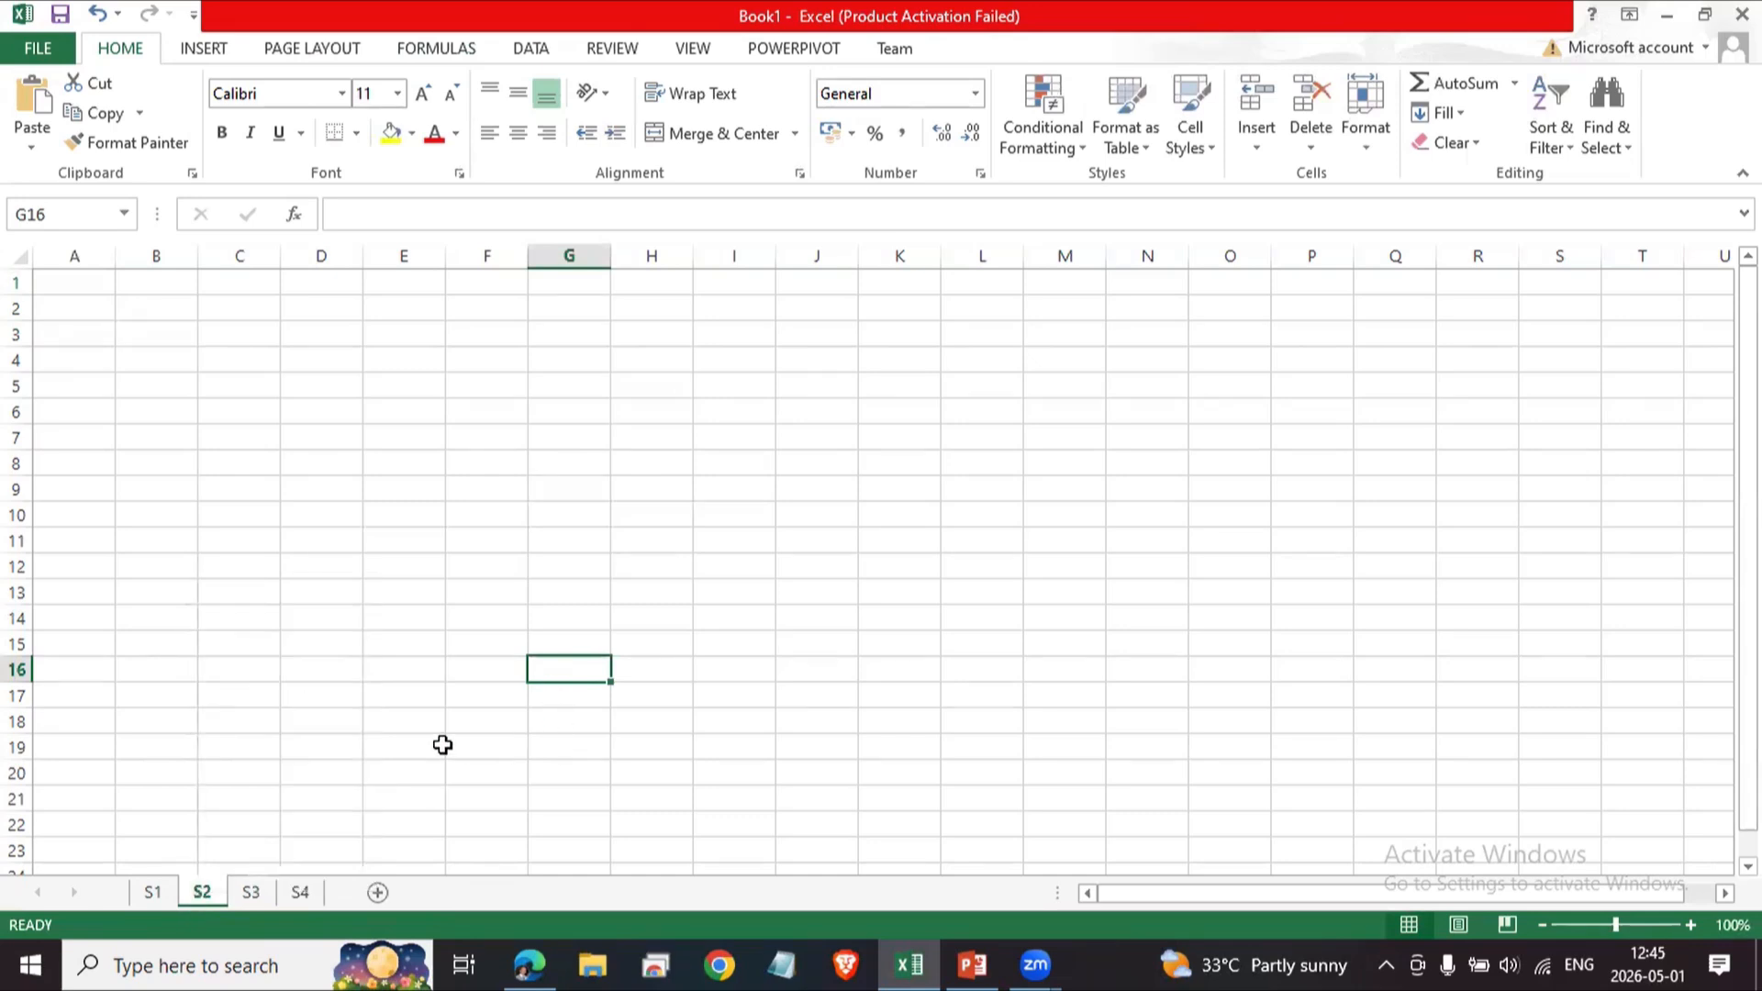
left_click(442, 745)
Switch through the sheet tabs S1 to S4 and back to S1.
left_click(153, 898)
left_click(202, 892)
left_click(251, 892)
left_click(300, 892)
left_click(251, 895)
left_click(204, 888)
left_click(149, 890)
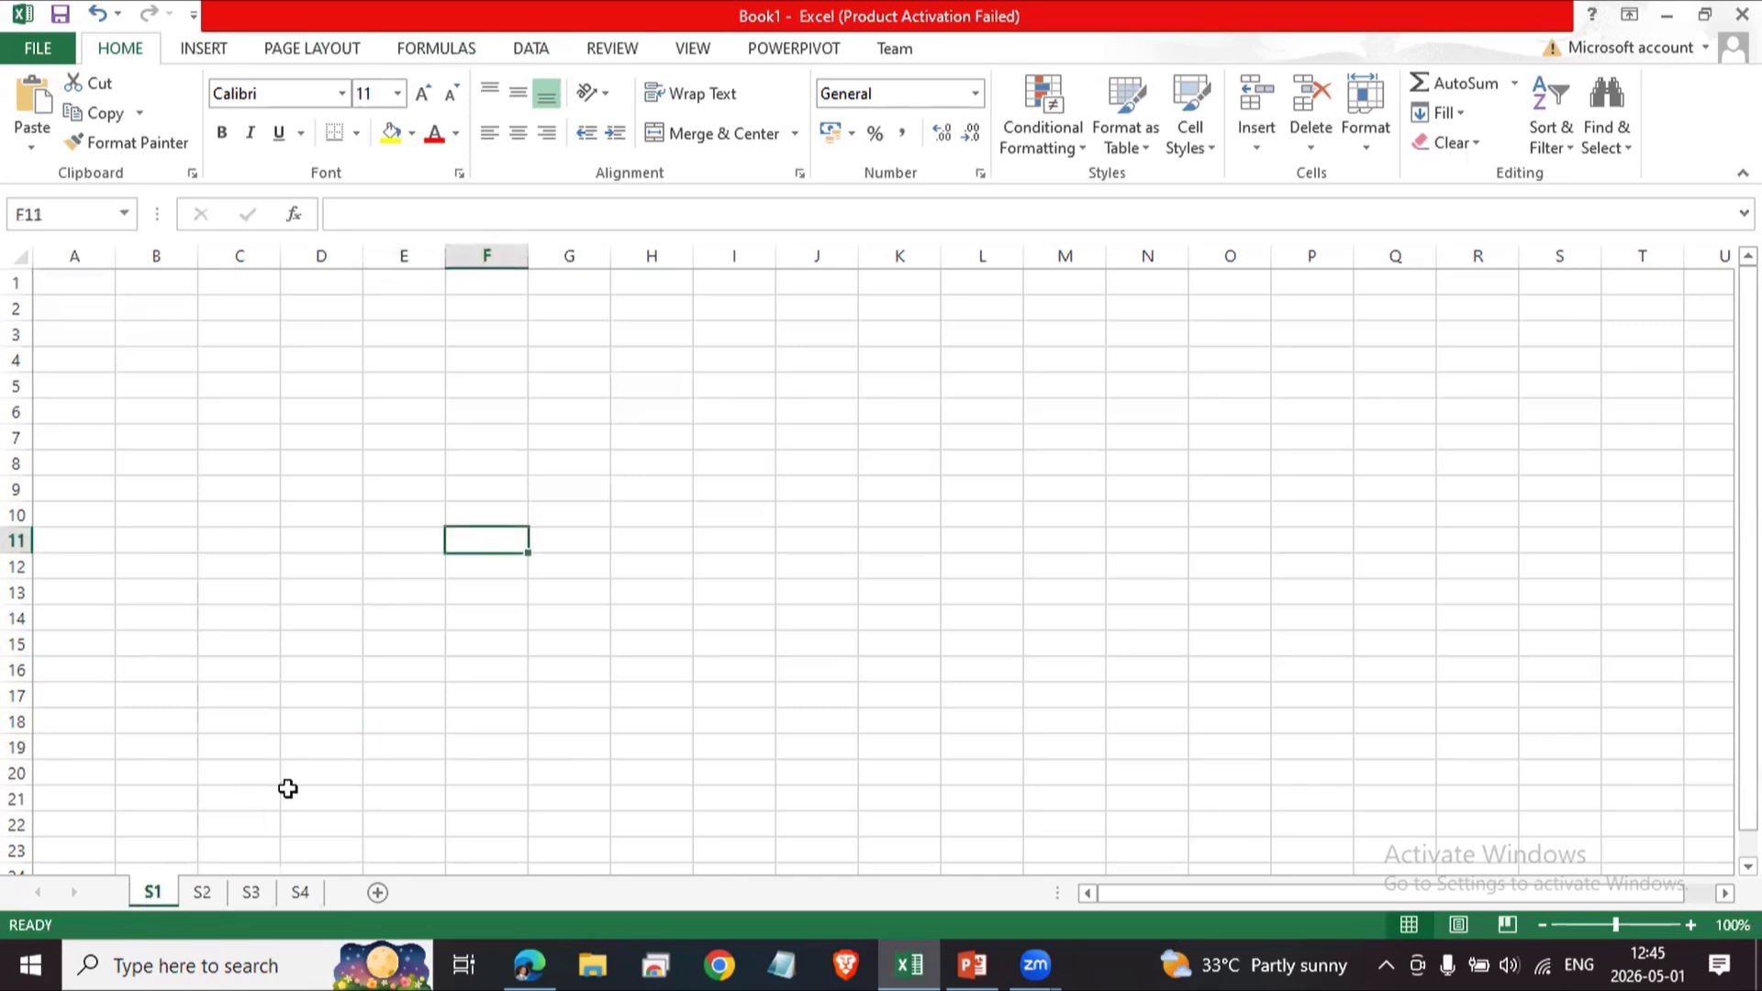
Select various cells on sheets S1, S2 and S3, returning to S1.
left_click(252, 413)
left_click(321, 516)
left_click(511, 559)
left_click(487, 670)
left_click(242, 649)
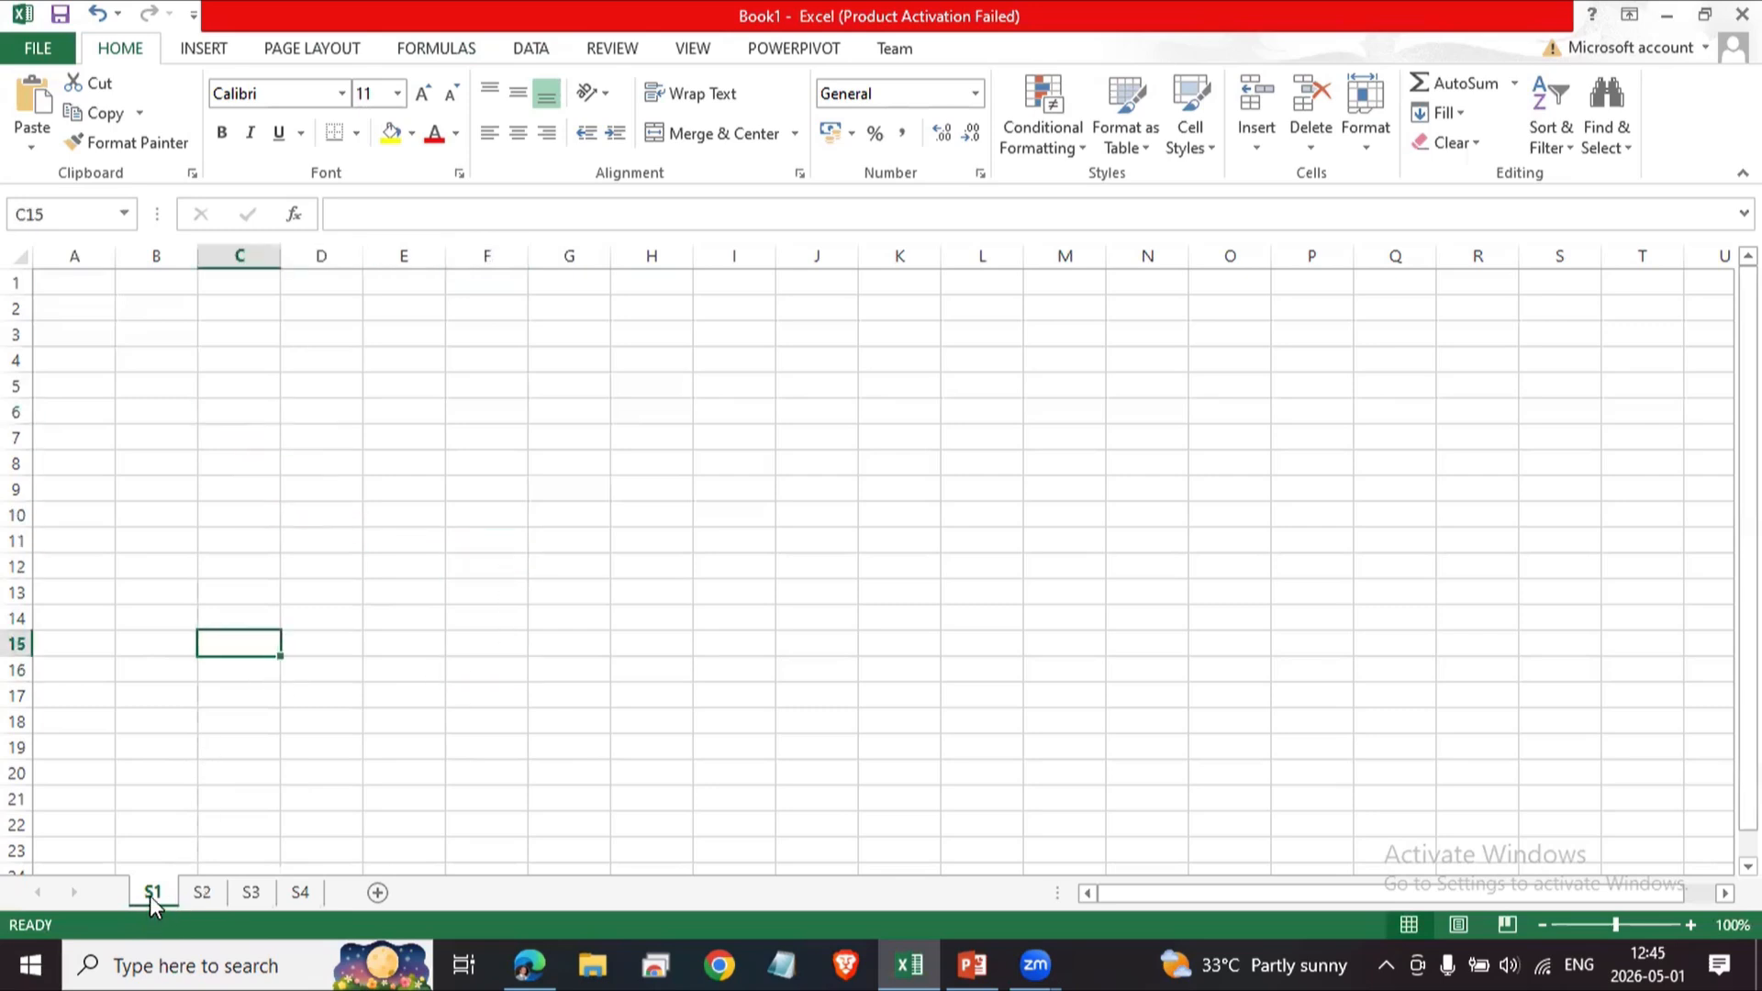
left_click(202, 892)
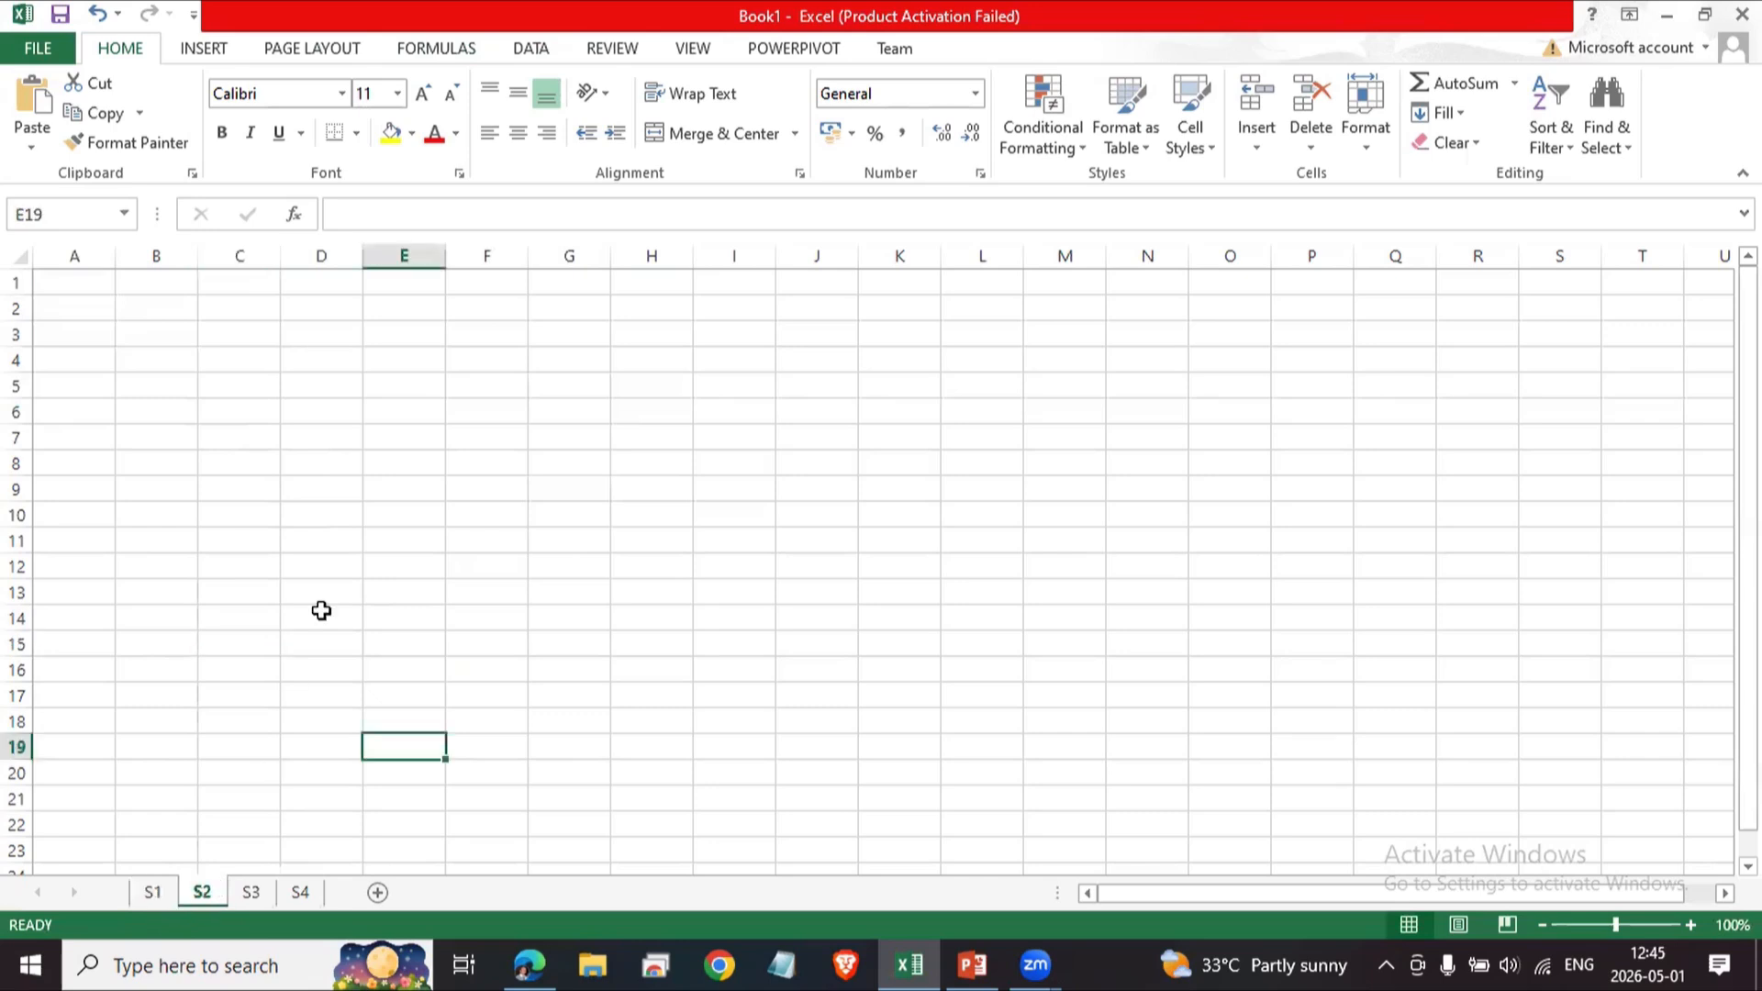
left_click(323, 602)
left_click(505, 668)
left_click(305, 725)
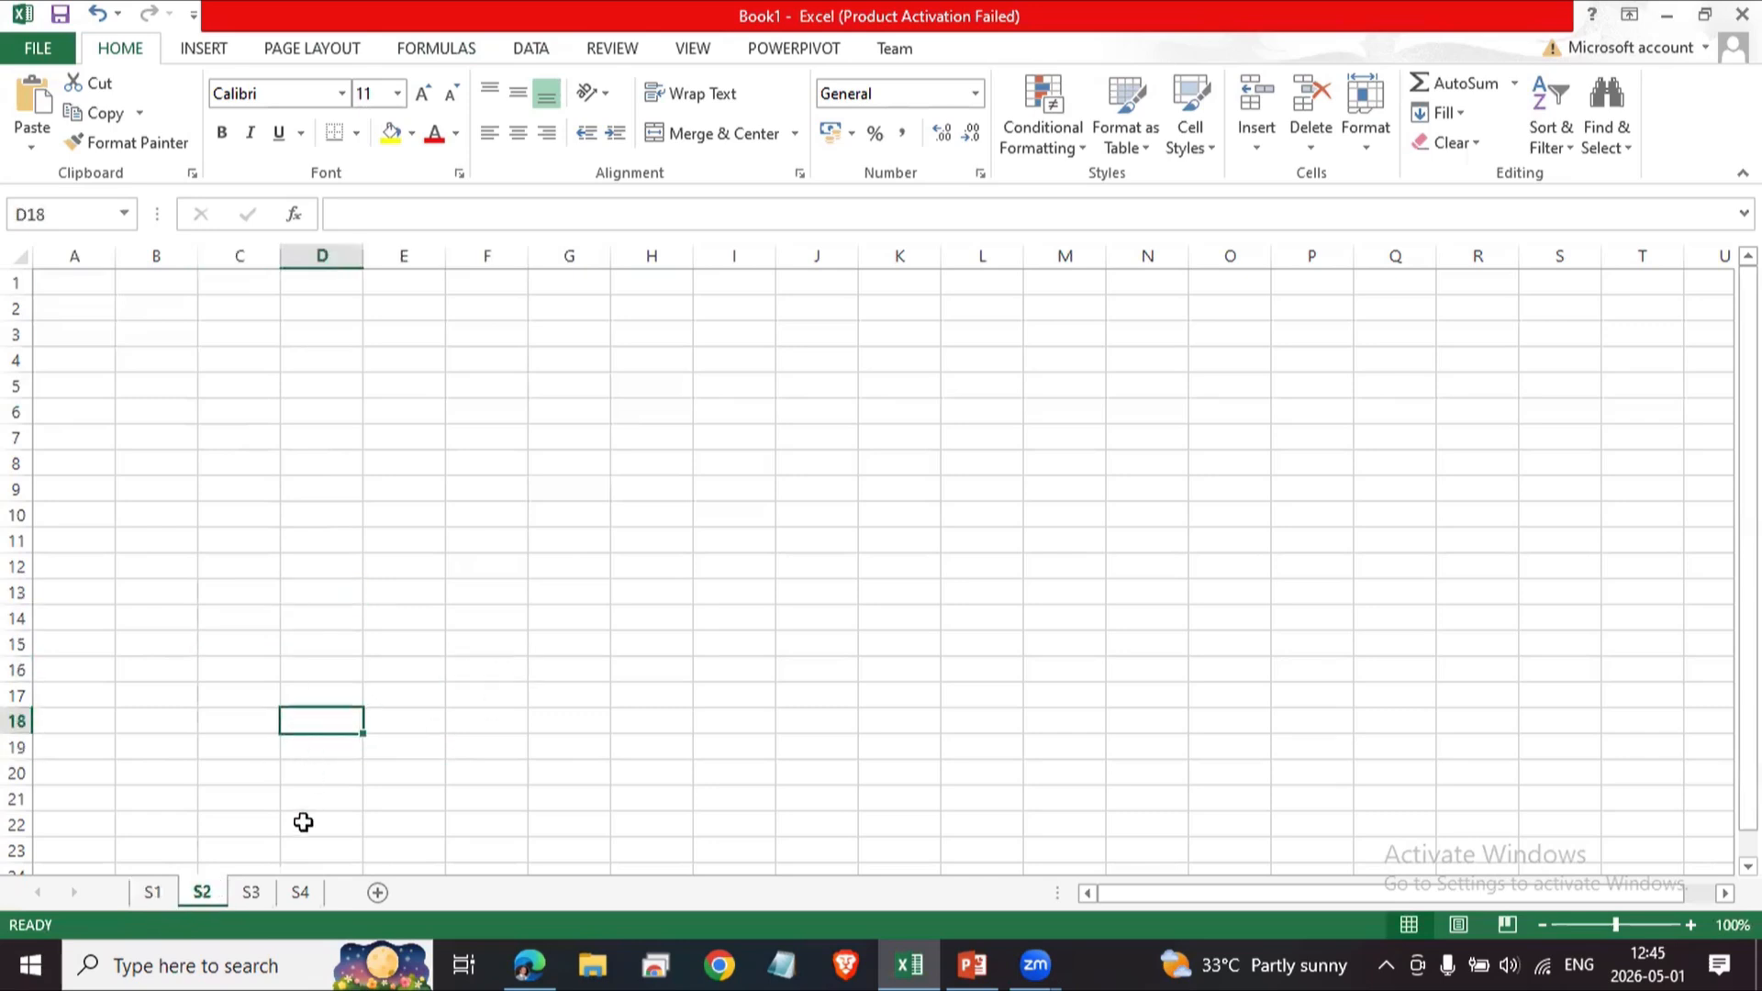
left_click(251, 892)
left_click(439, 610)
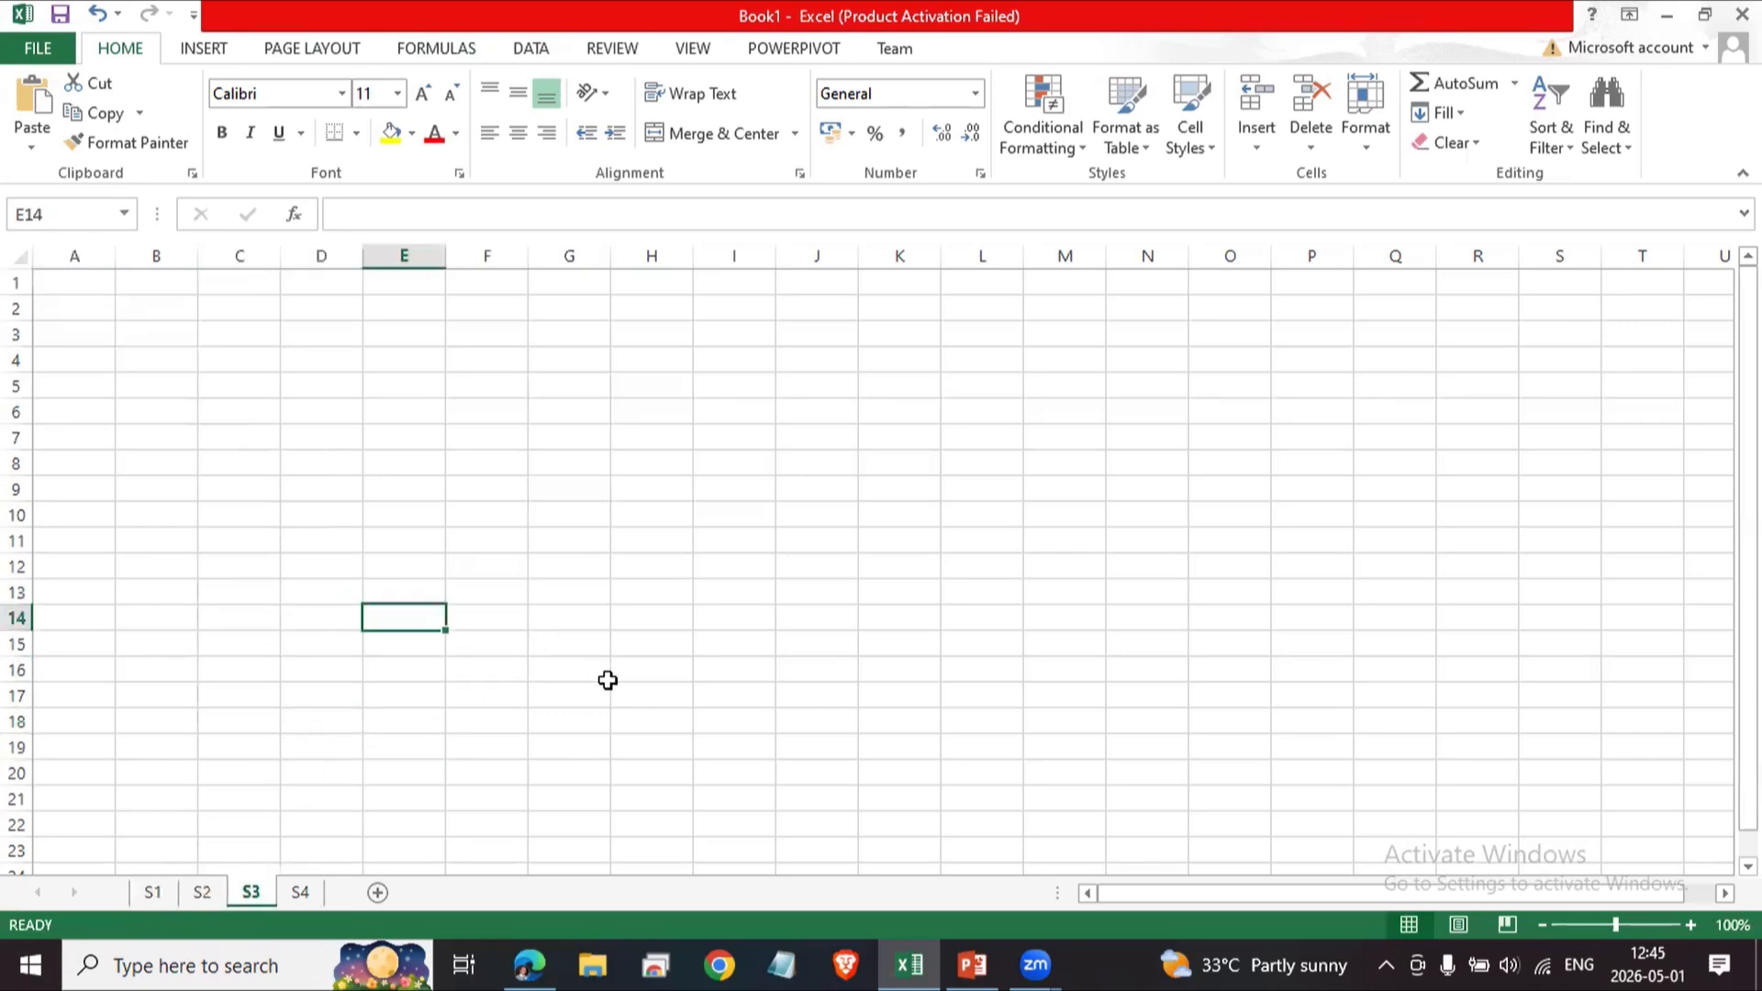
left_click(606, 677)
left_click(149, 895)
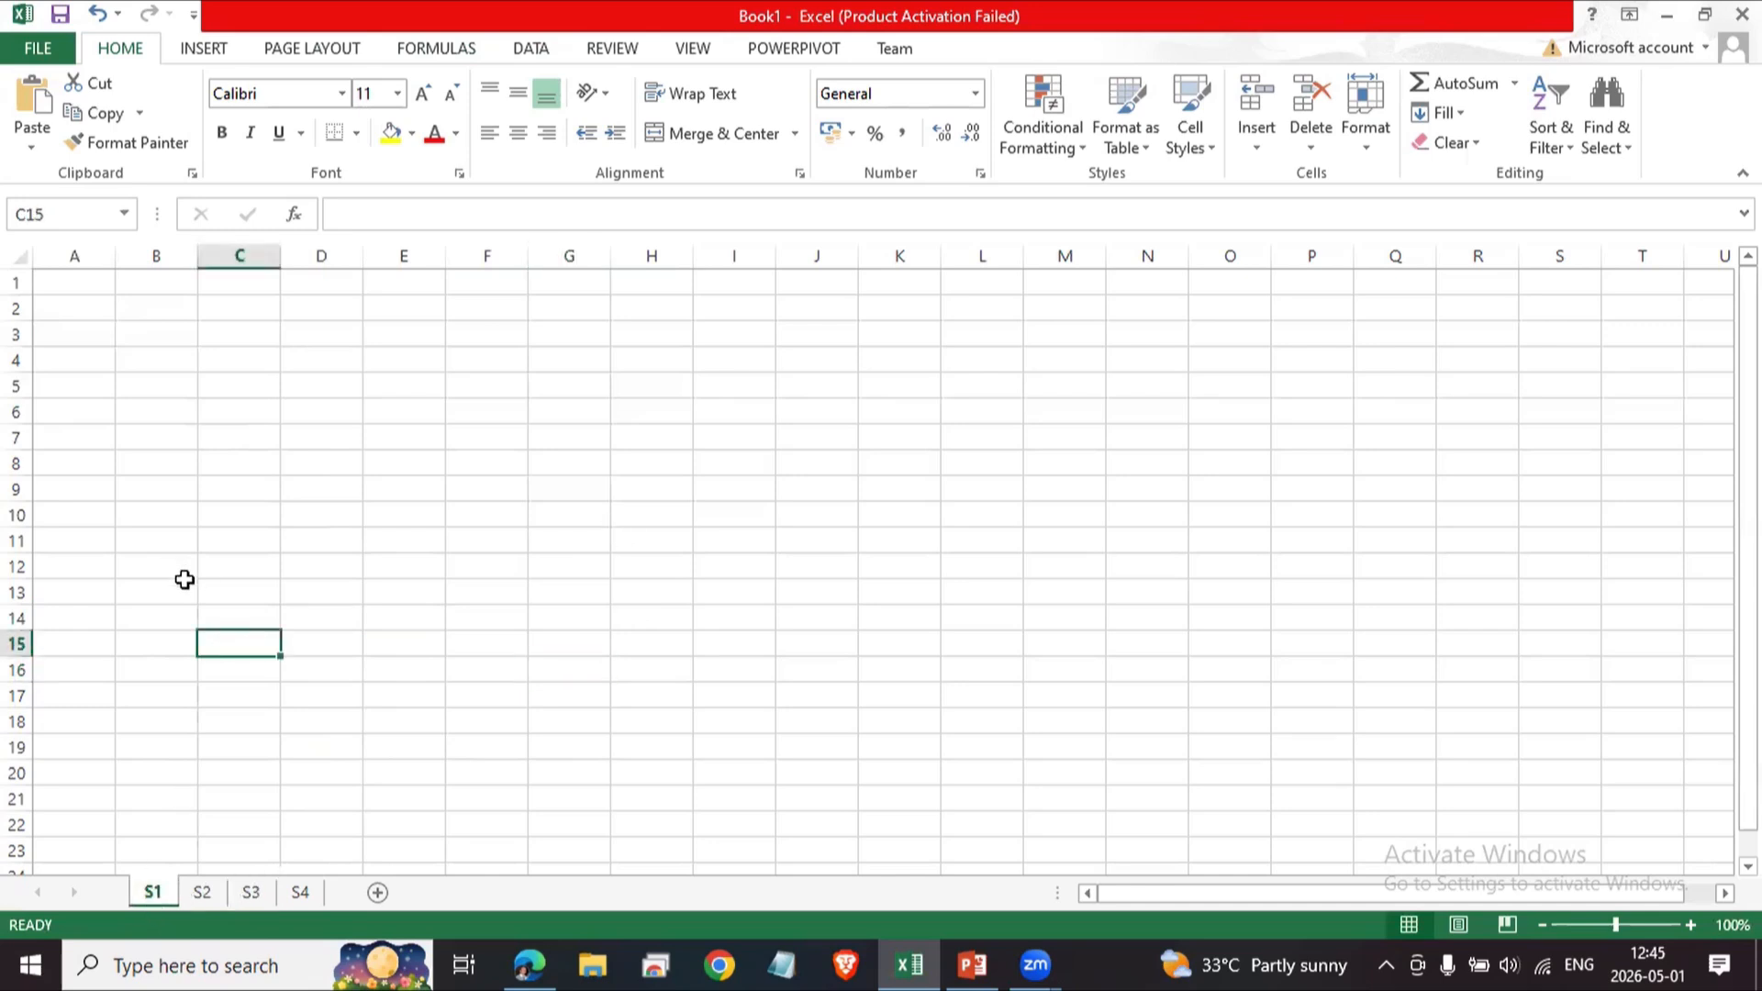
Enter the sample text fsdf in cell C6 of sheet S1.
key("Up")
key("Up")
key("Up")
key("Up")
key("Up")
key("Up")
key("Up")
key("Up")
key("Up")
key("Up")
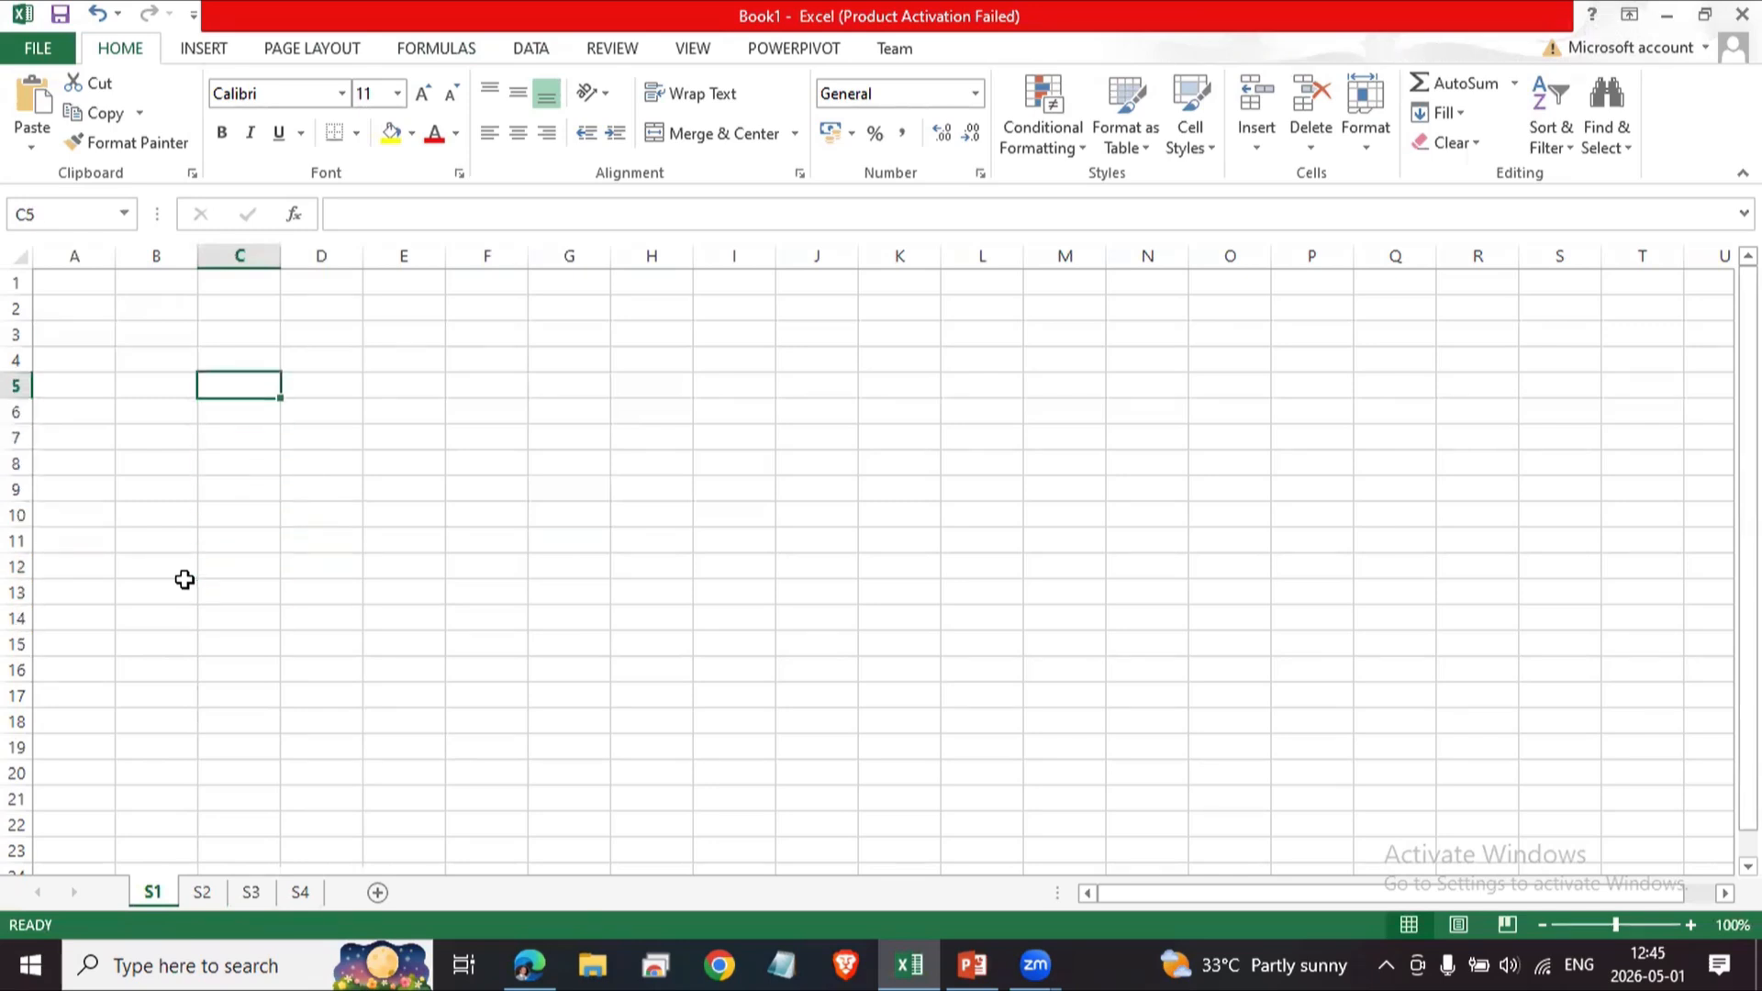
key("Left")
key("Up")
key("Up")
key("Up")
key("Up")
key("Left")
key("Right")
key("Right")
key("Down")
key("Down")
key("Down")
key("Down")
key("Down")
type("fsdf")
key("Return")
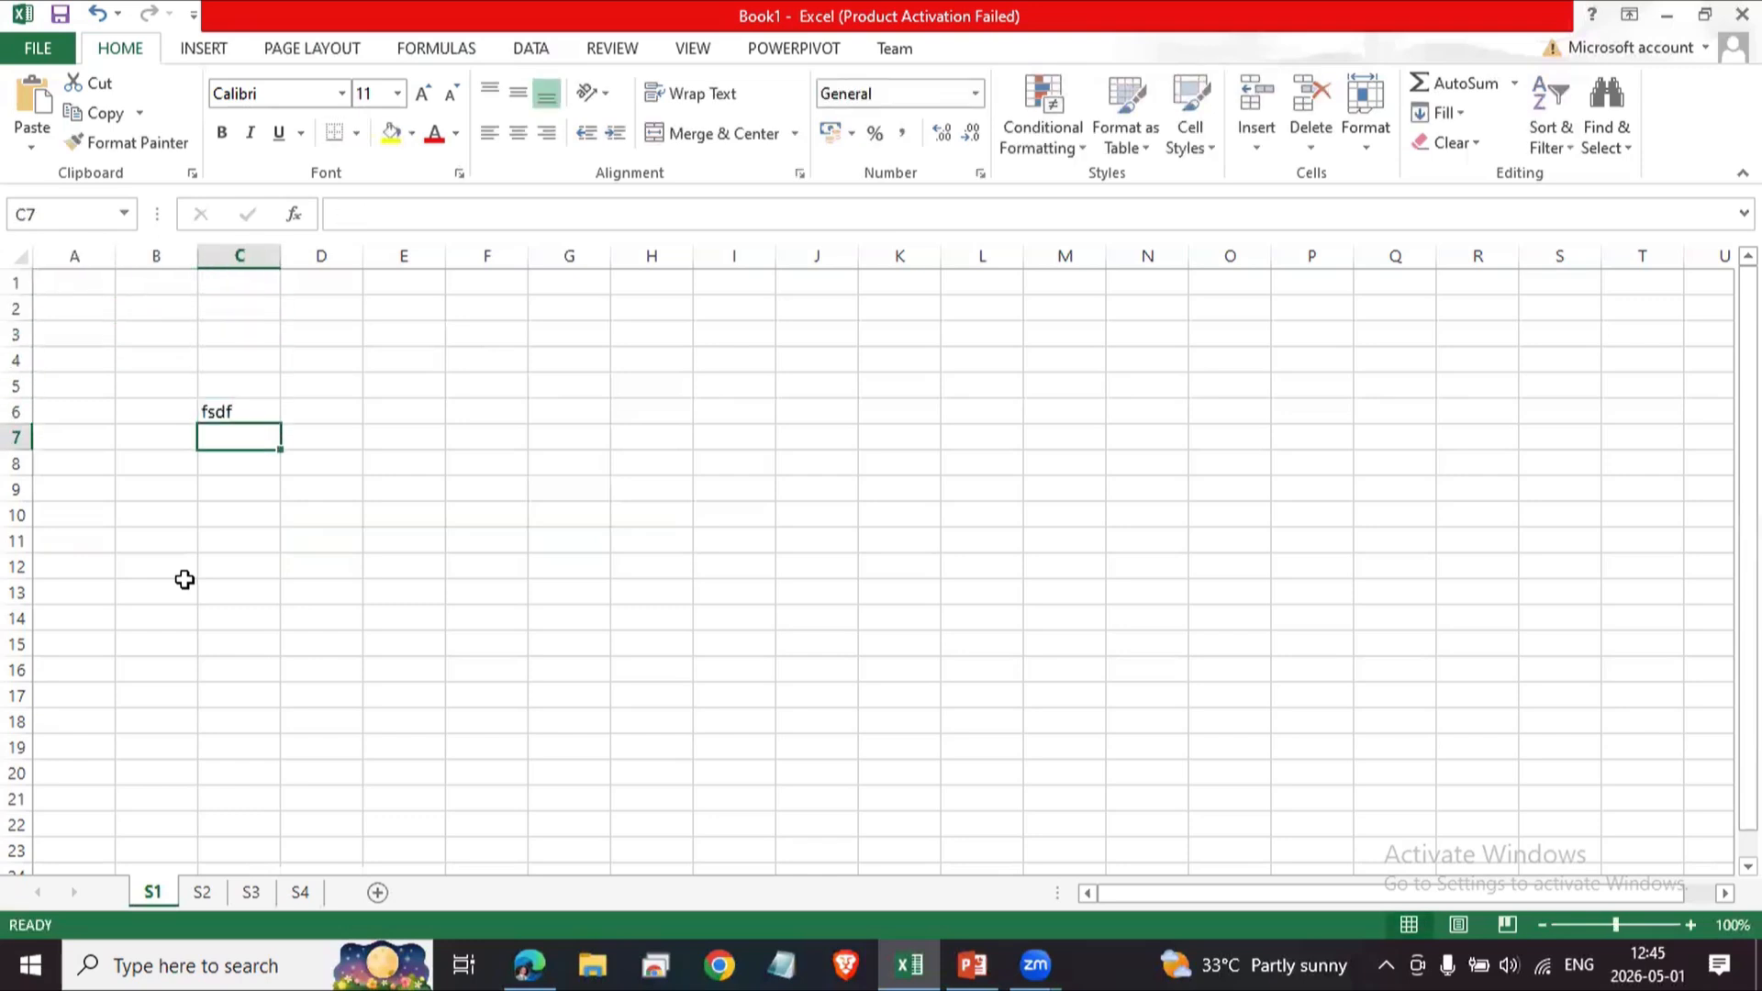
Enter the sample text fdsf in cells D7 and D10.
key("Right")
type("fdsf")
key("Return")
key("Return")
key("Down")
type("fdsf")
key("Return")
Select the range C6:D10 and clear its contents.
key("Up")
key("Up")
key("Up")
key("Up")
key("Left")
key("Up")
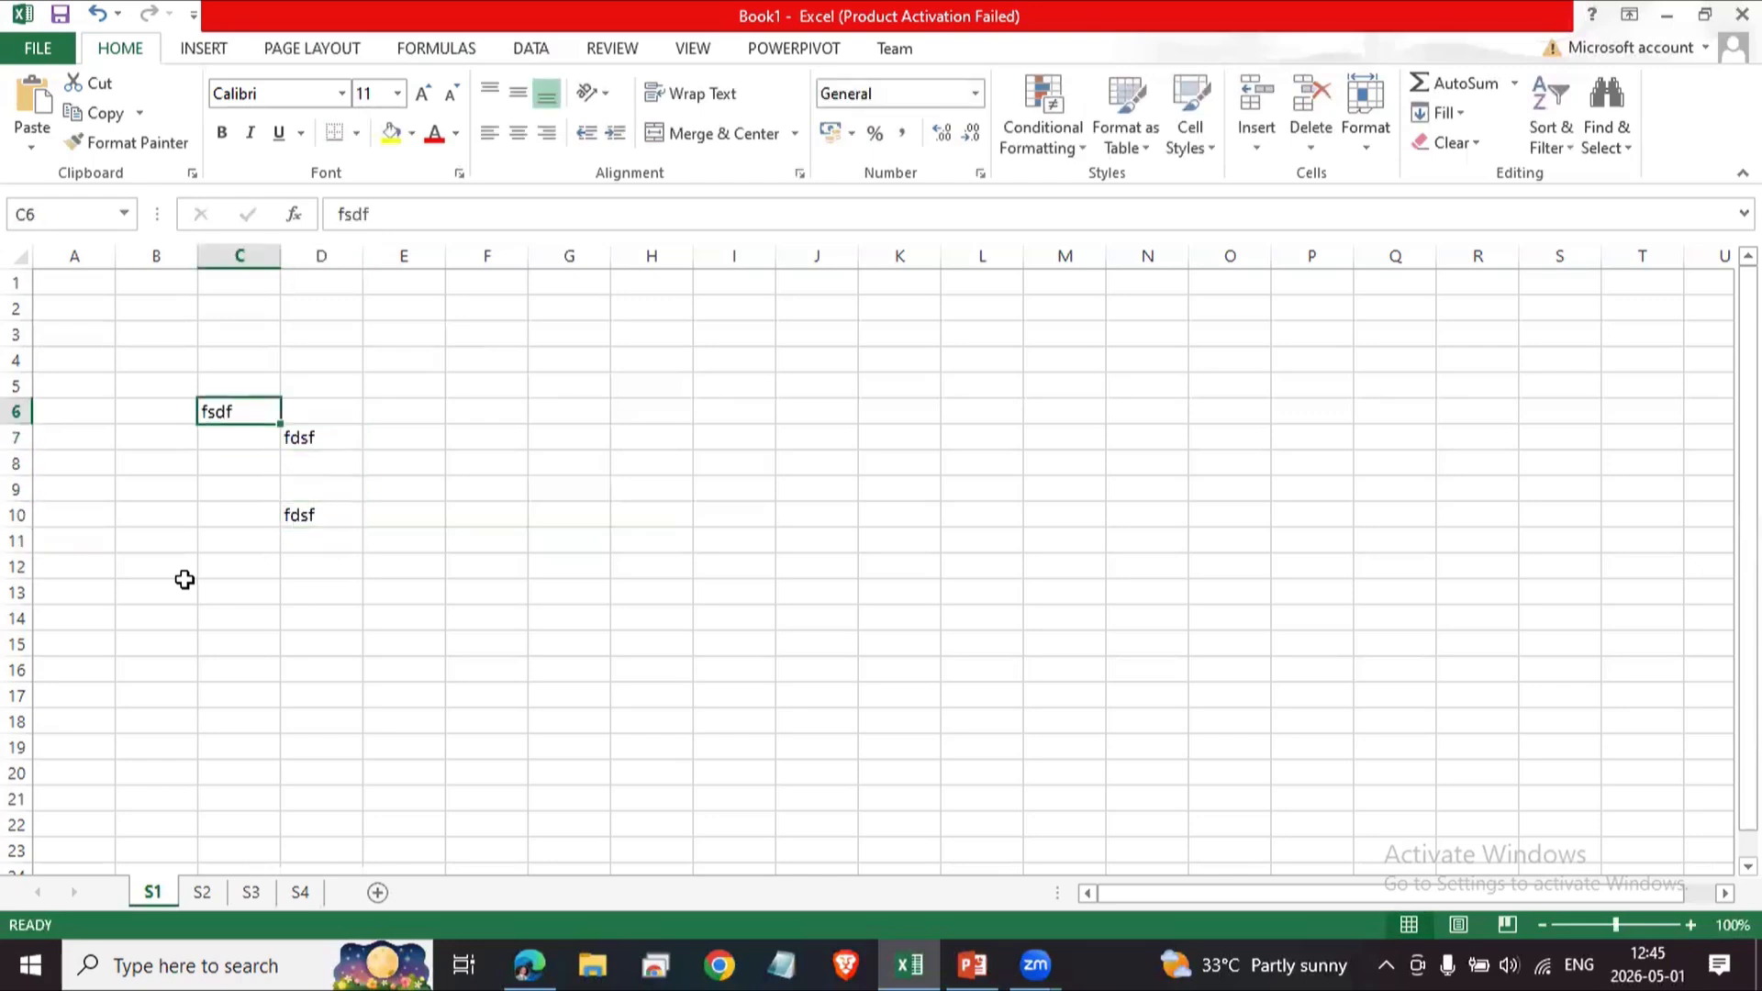
key("shift+Right")
key("shift+Down")
key("shift+Down")
key("shift+Down")
key("shift+Down")
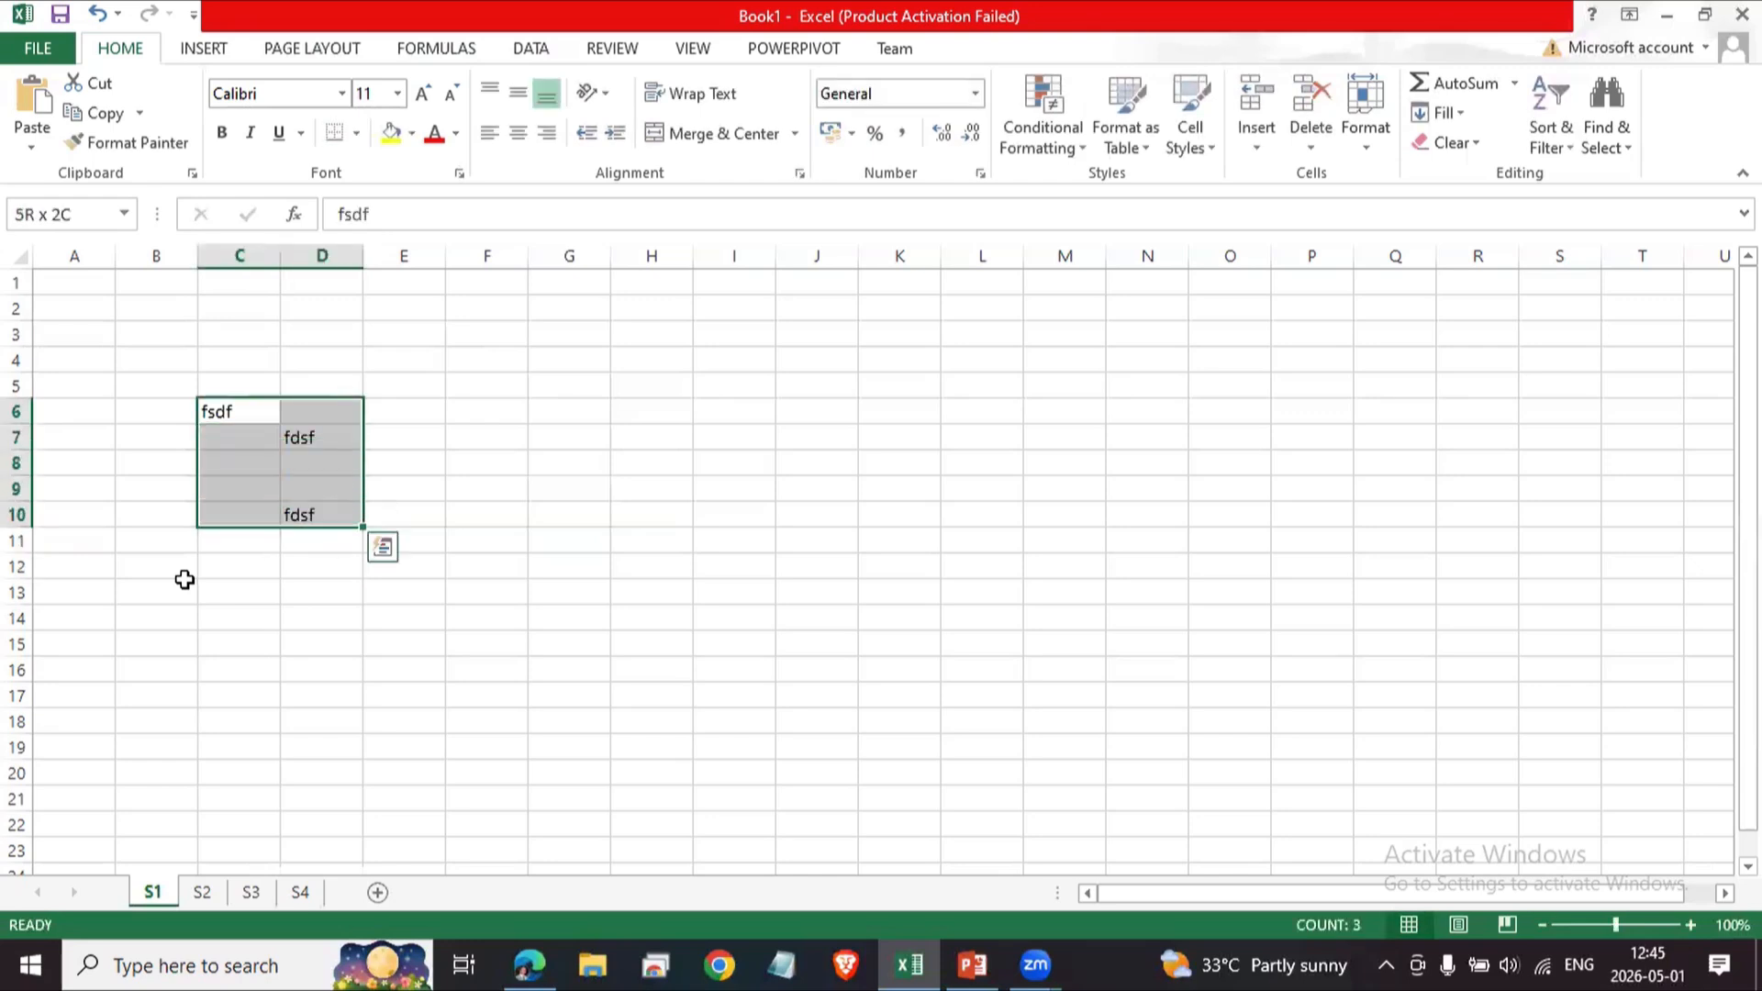
key("Delete")
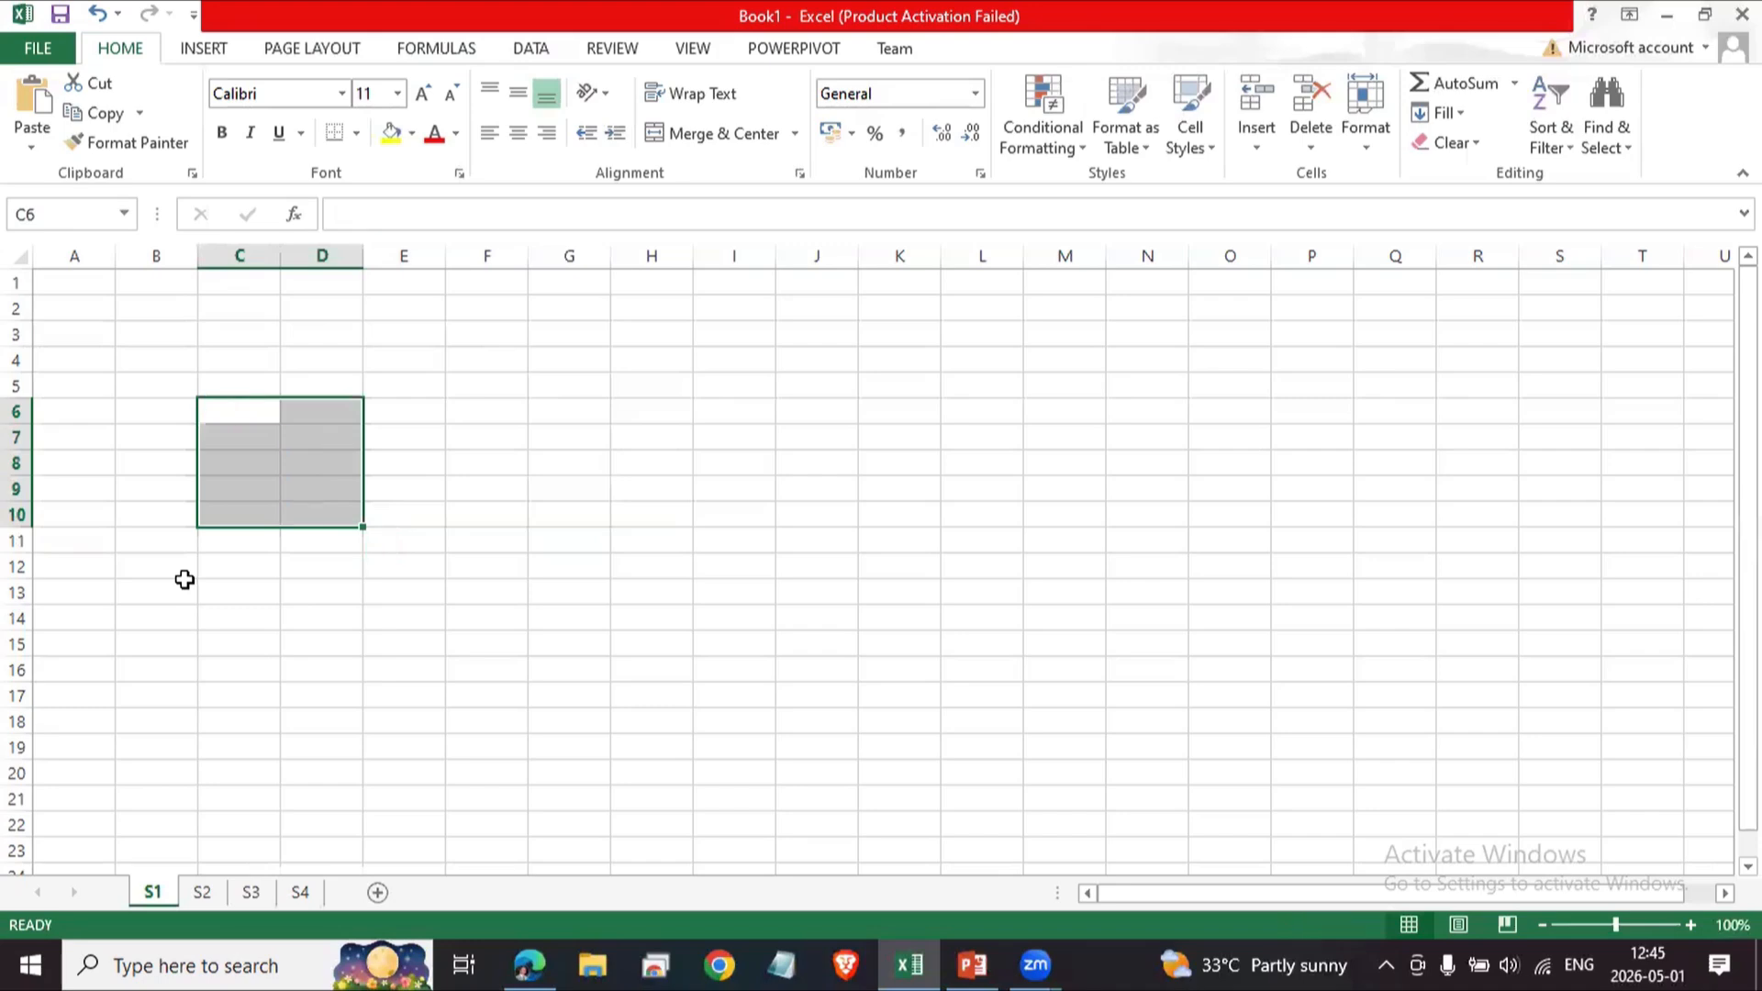
Enter two person names in cells C6 and C7.
key("Up")
key("Down")
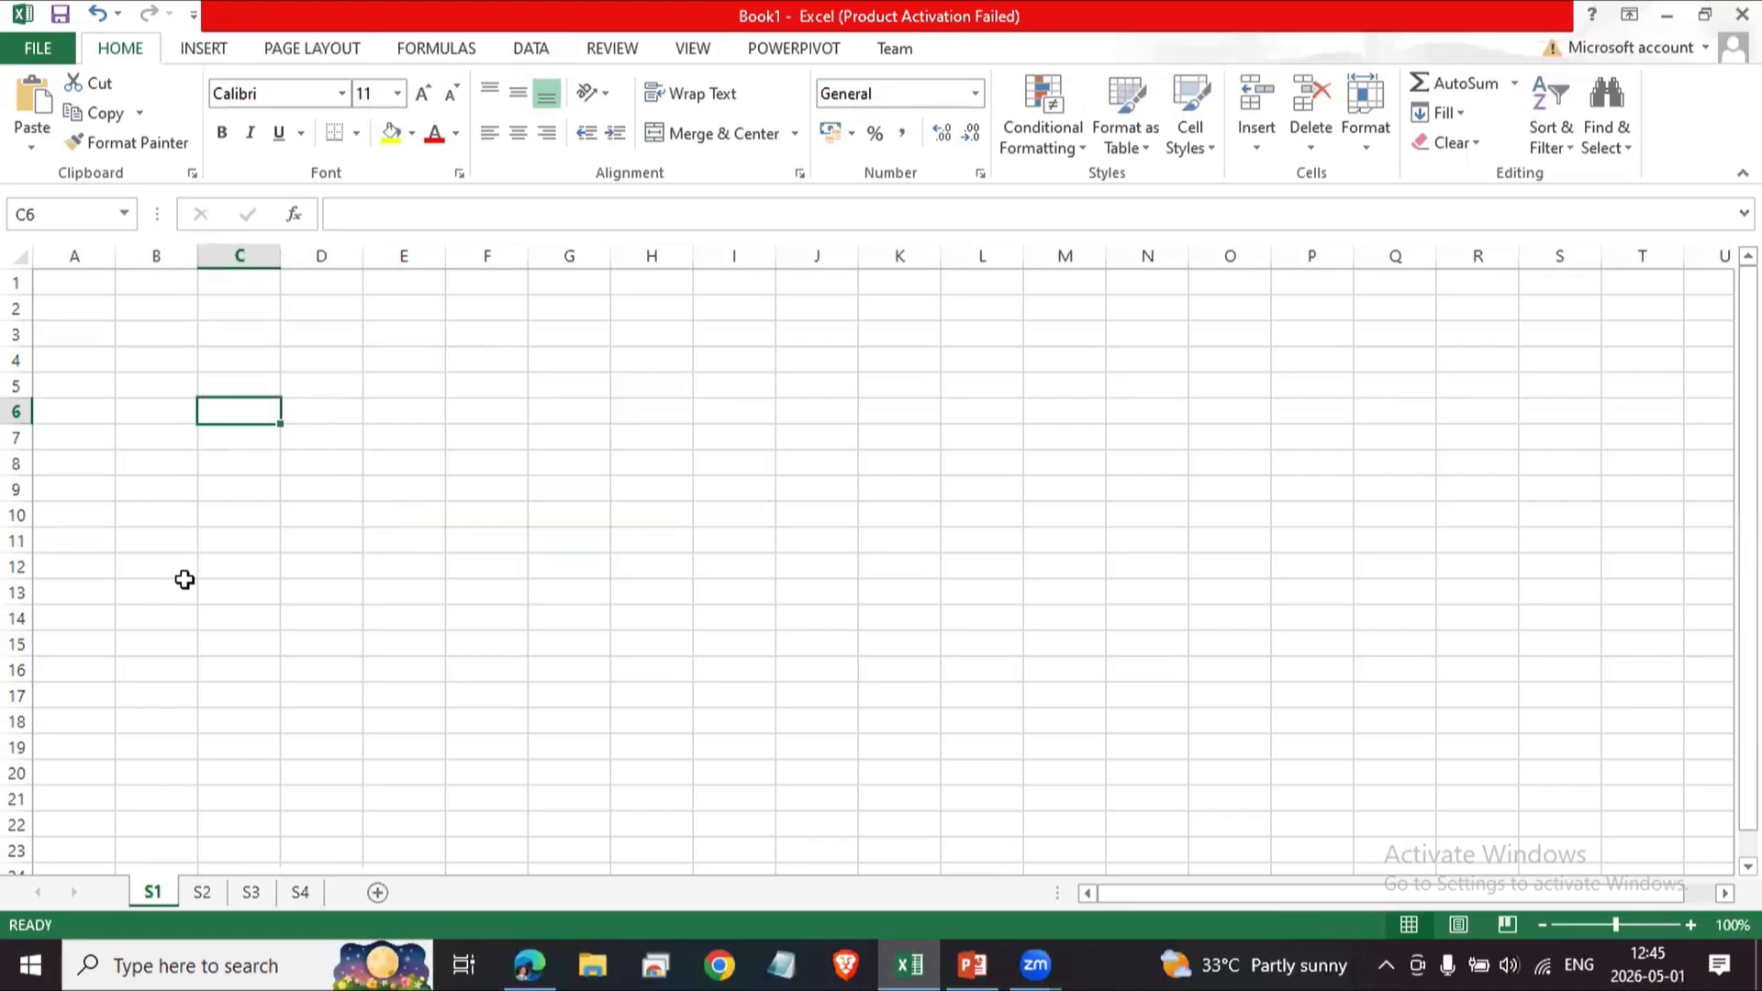
type("Ajith")
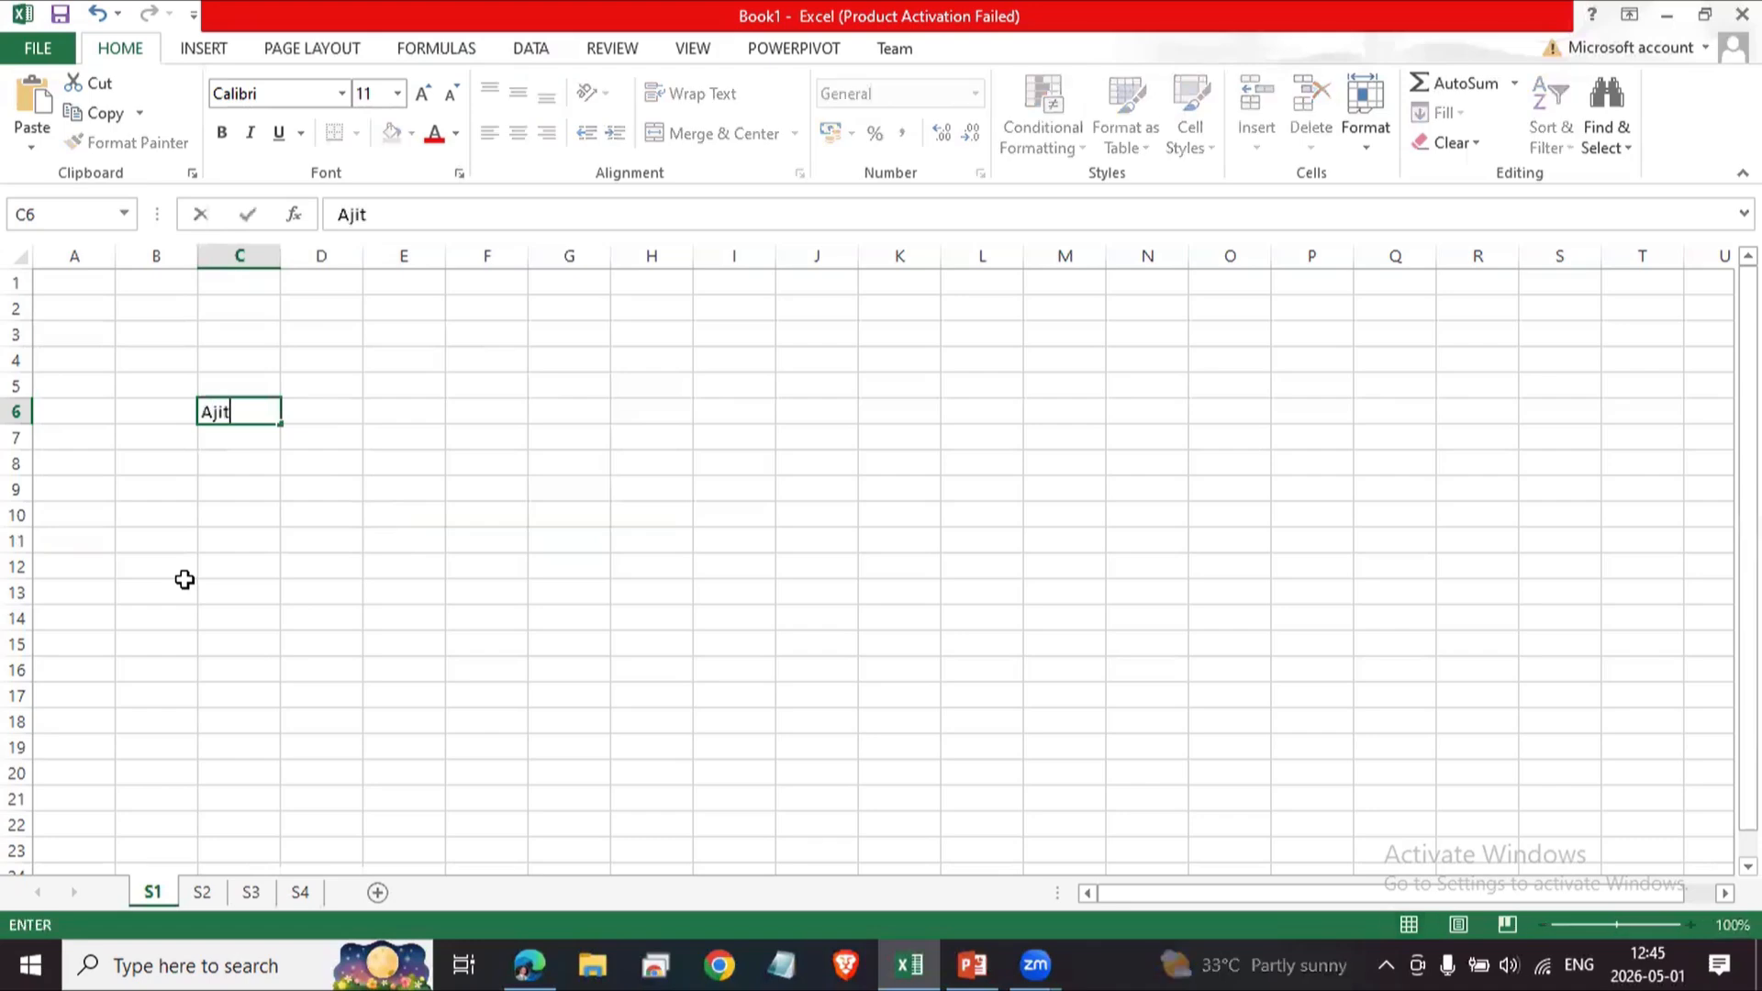
type("Saman")
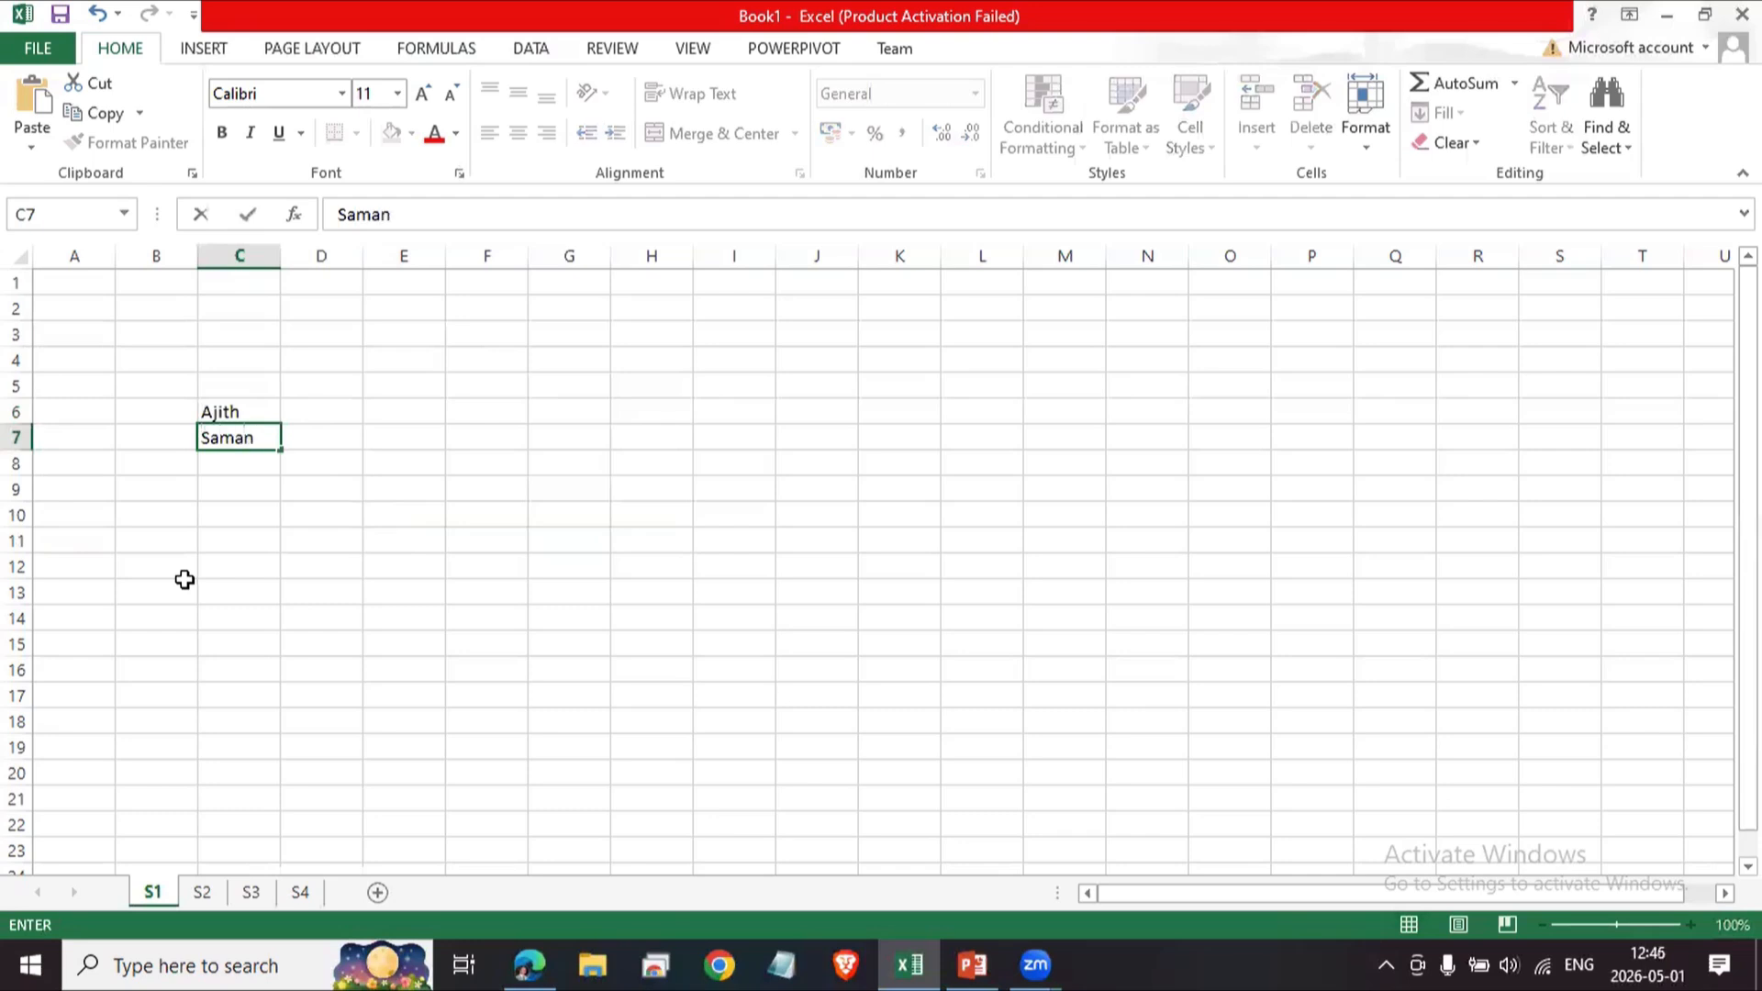
Enter the headers Name, Age and Salary in cells C5, D5 and E5.
key("Up")
key("Up")
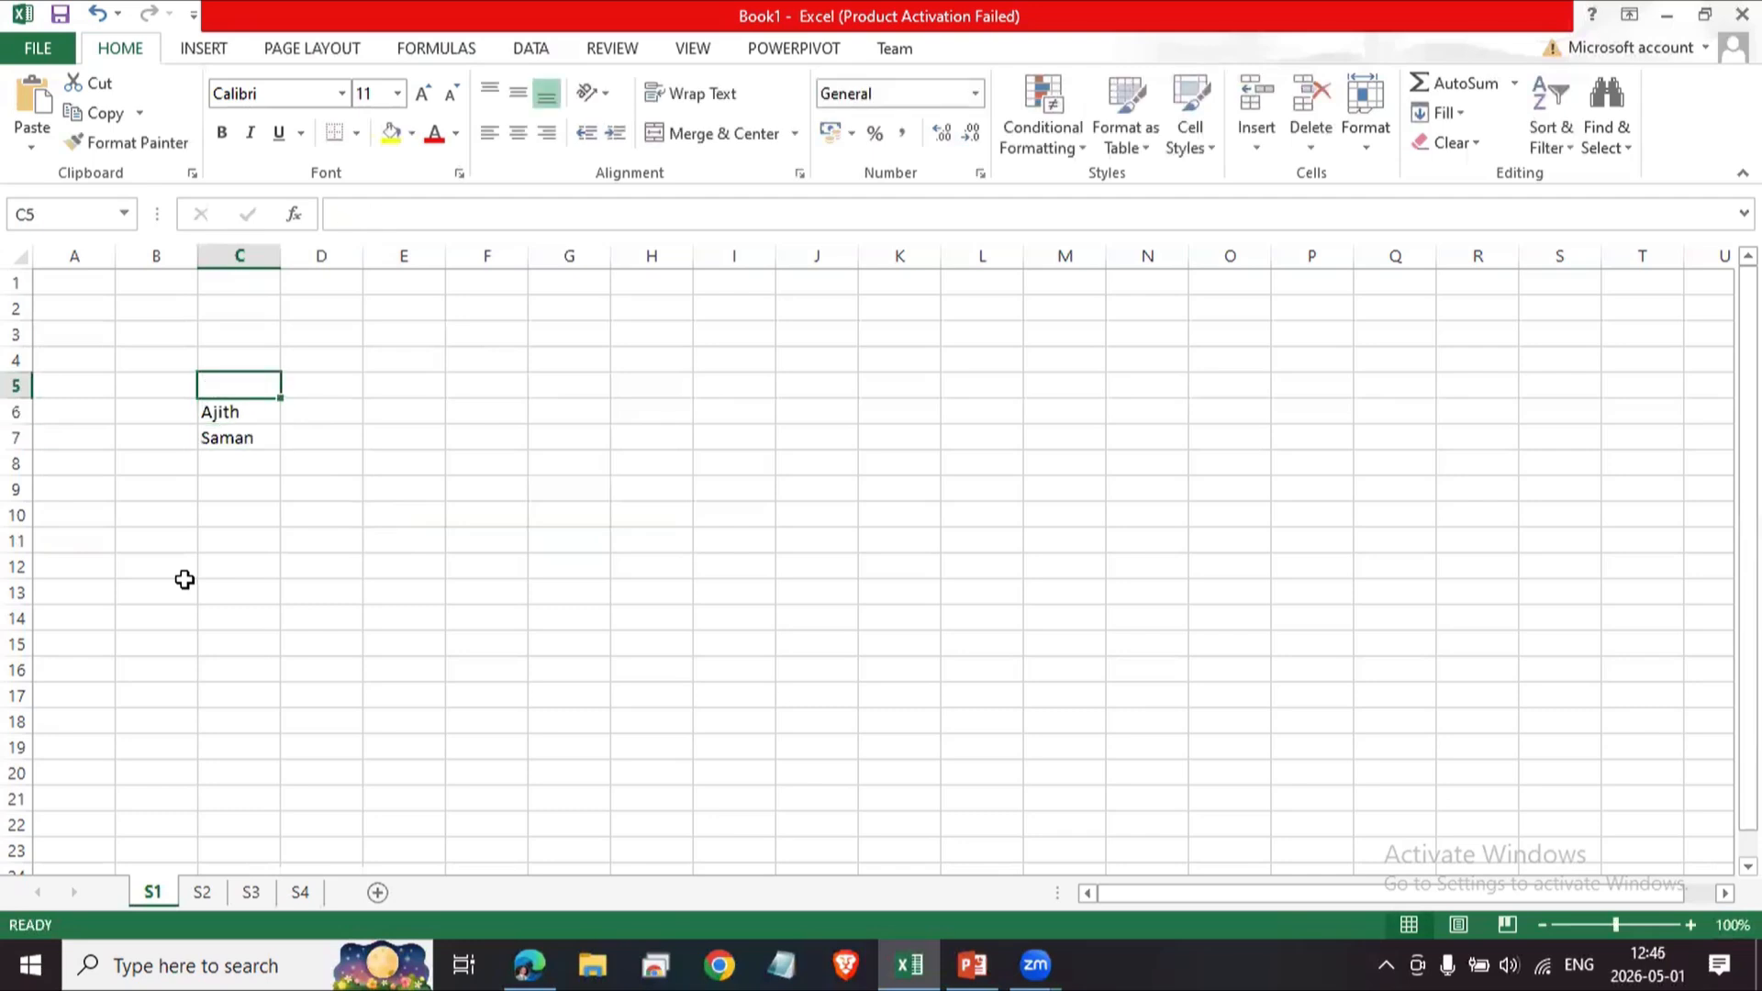
type("Name")
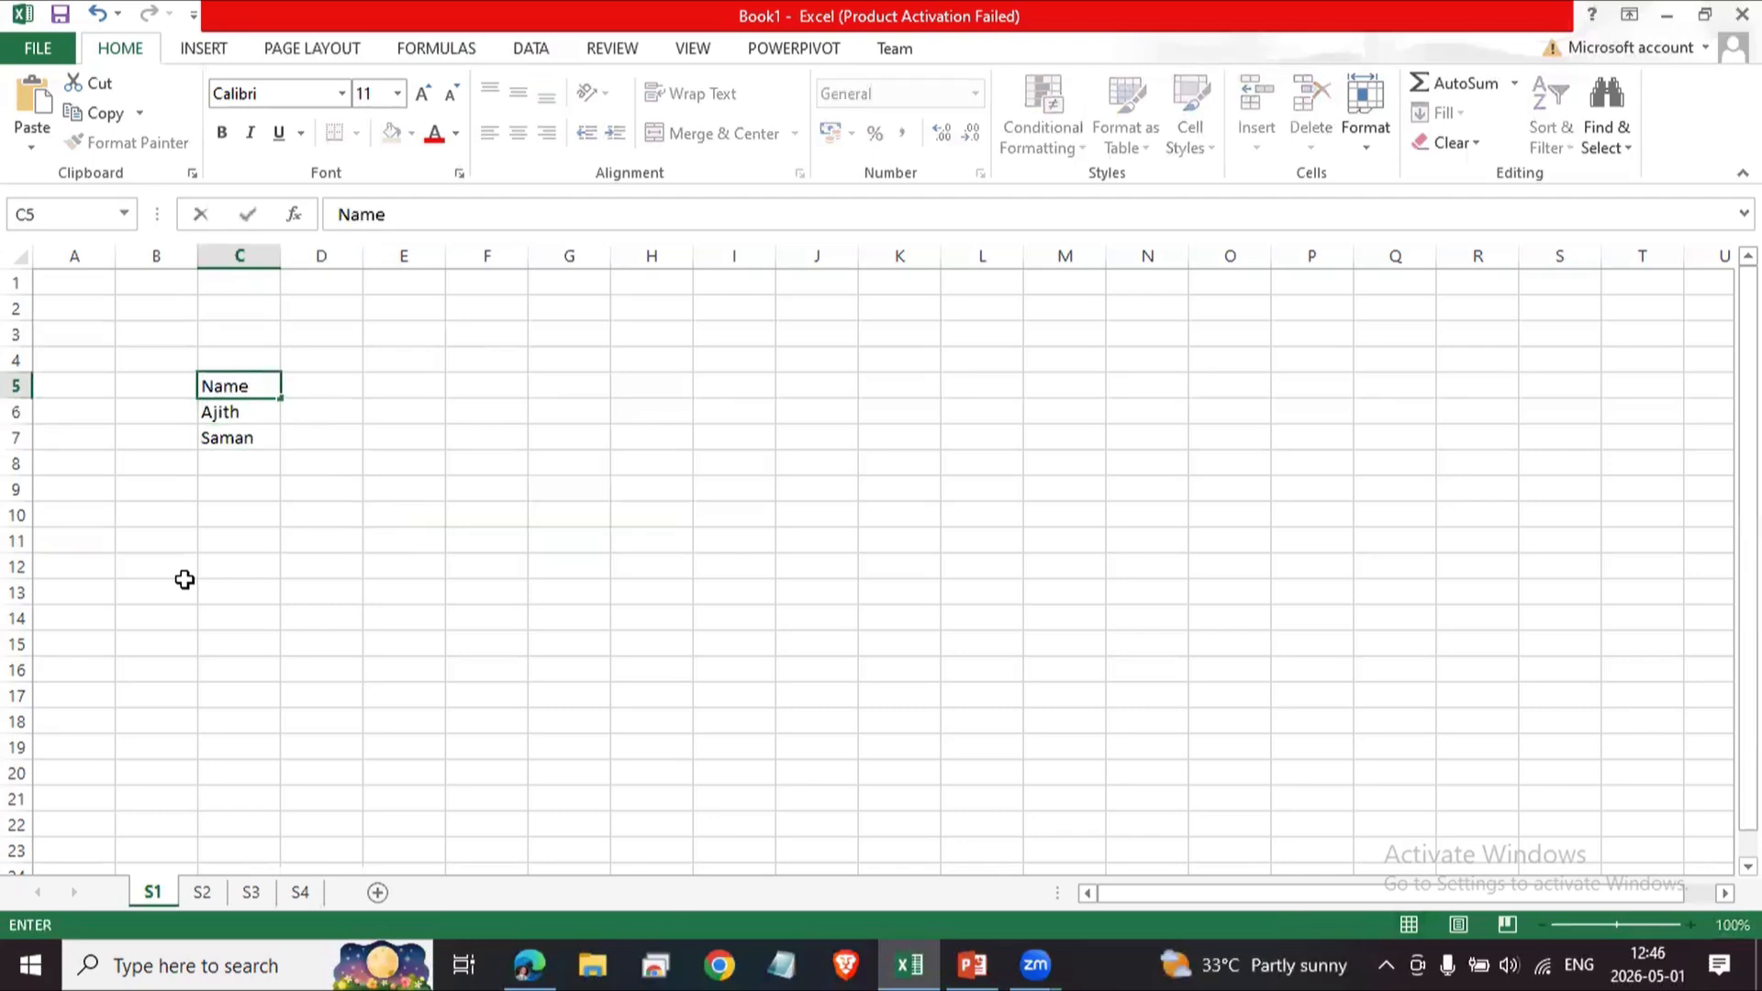
key("Tab")
type("Age")
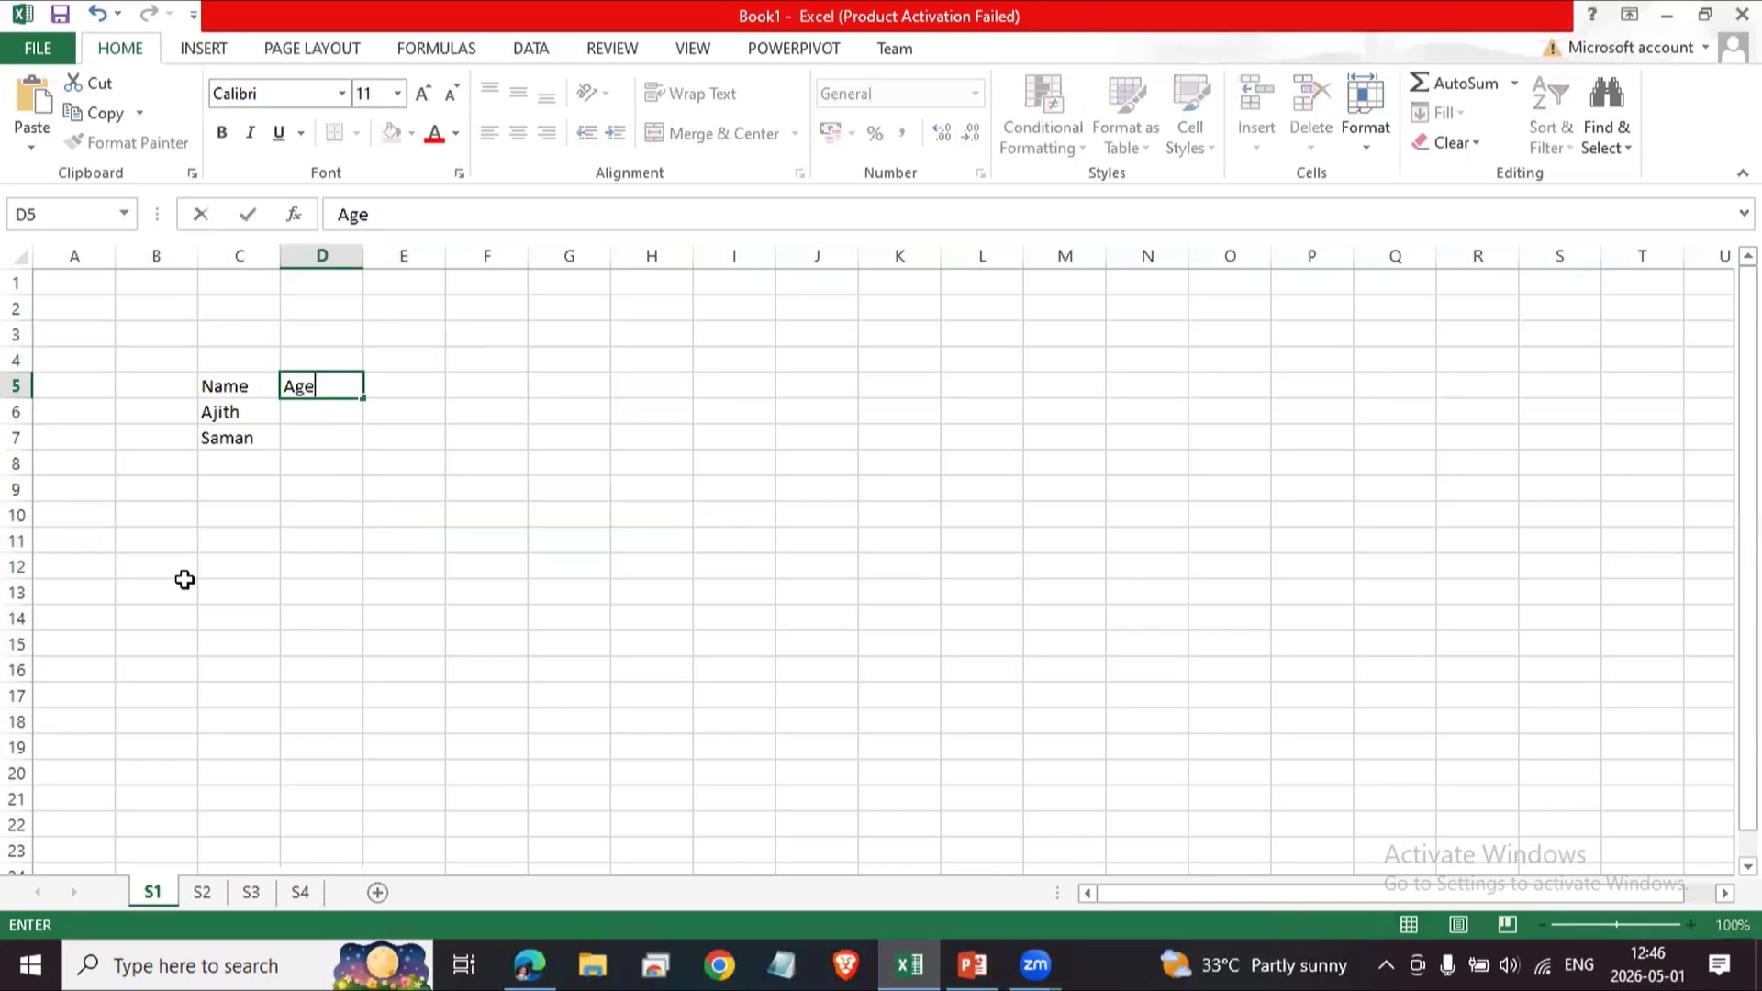
key("Return")
key("Up")
key("Right")
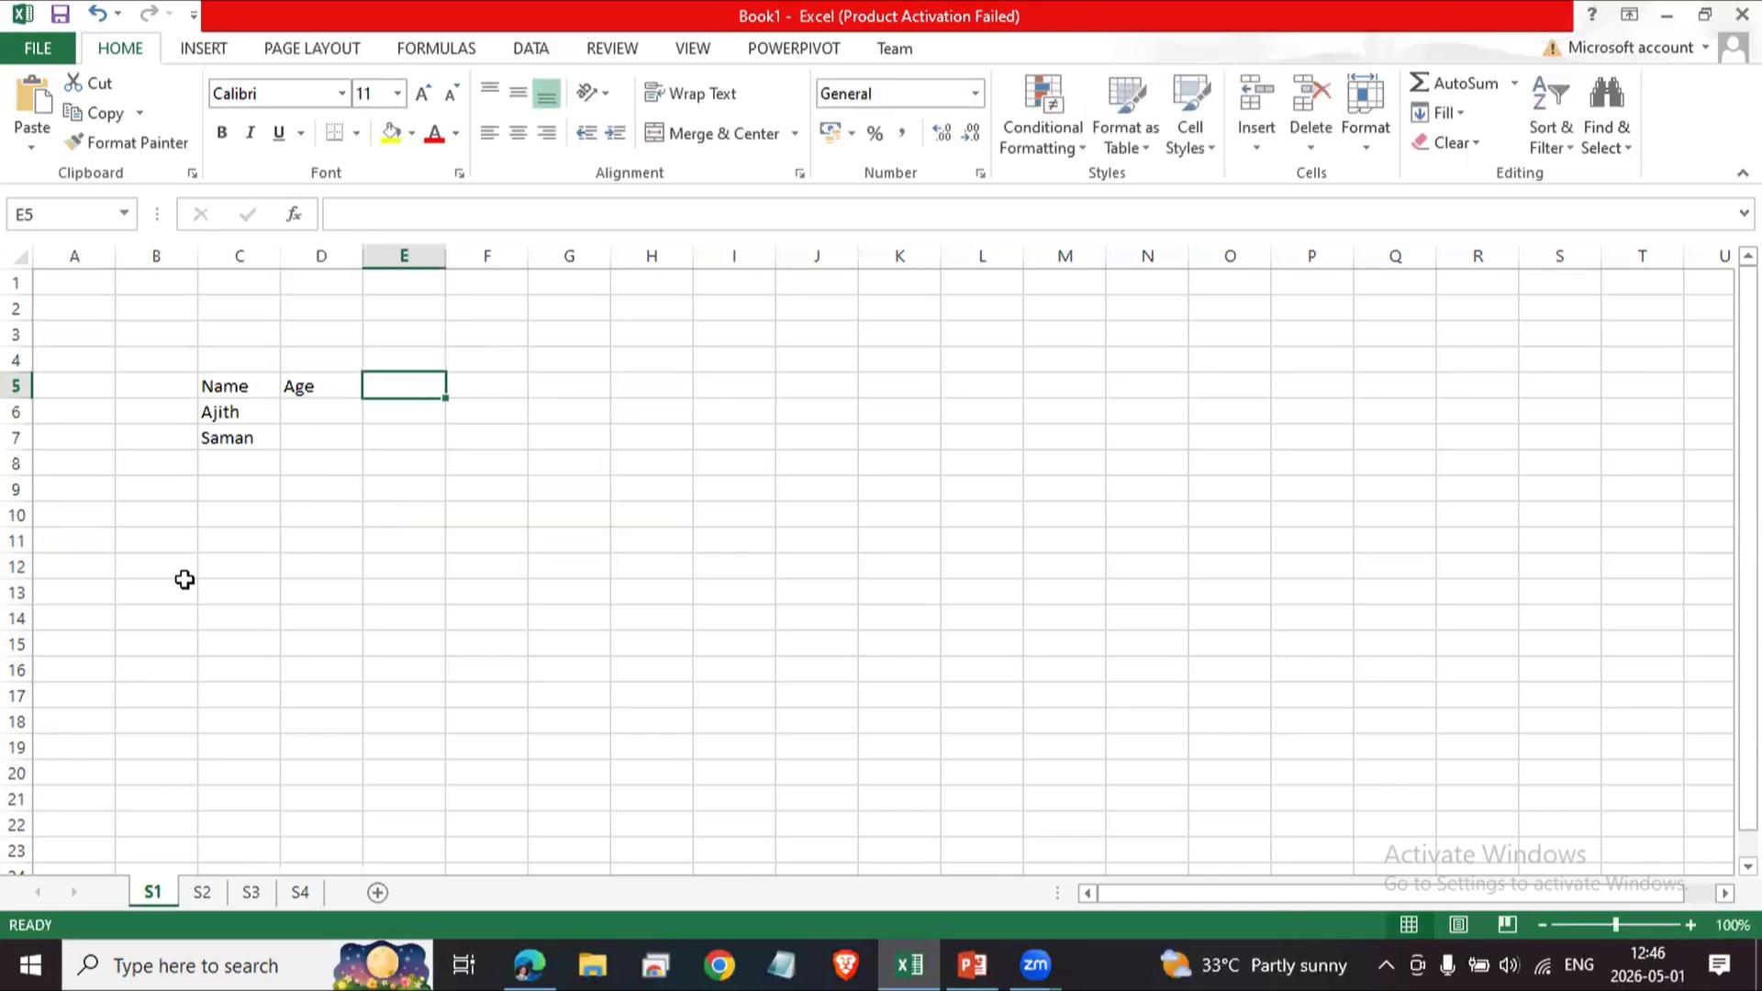
type("Salary")
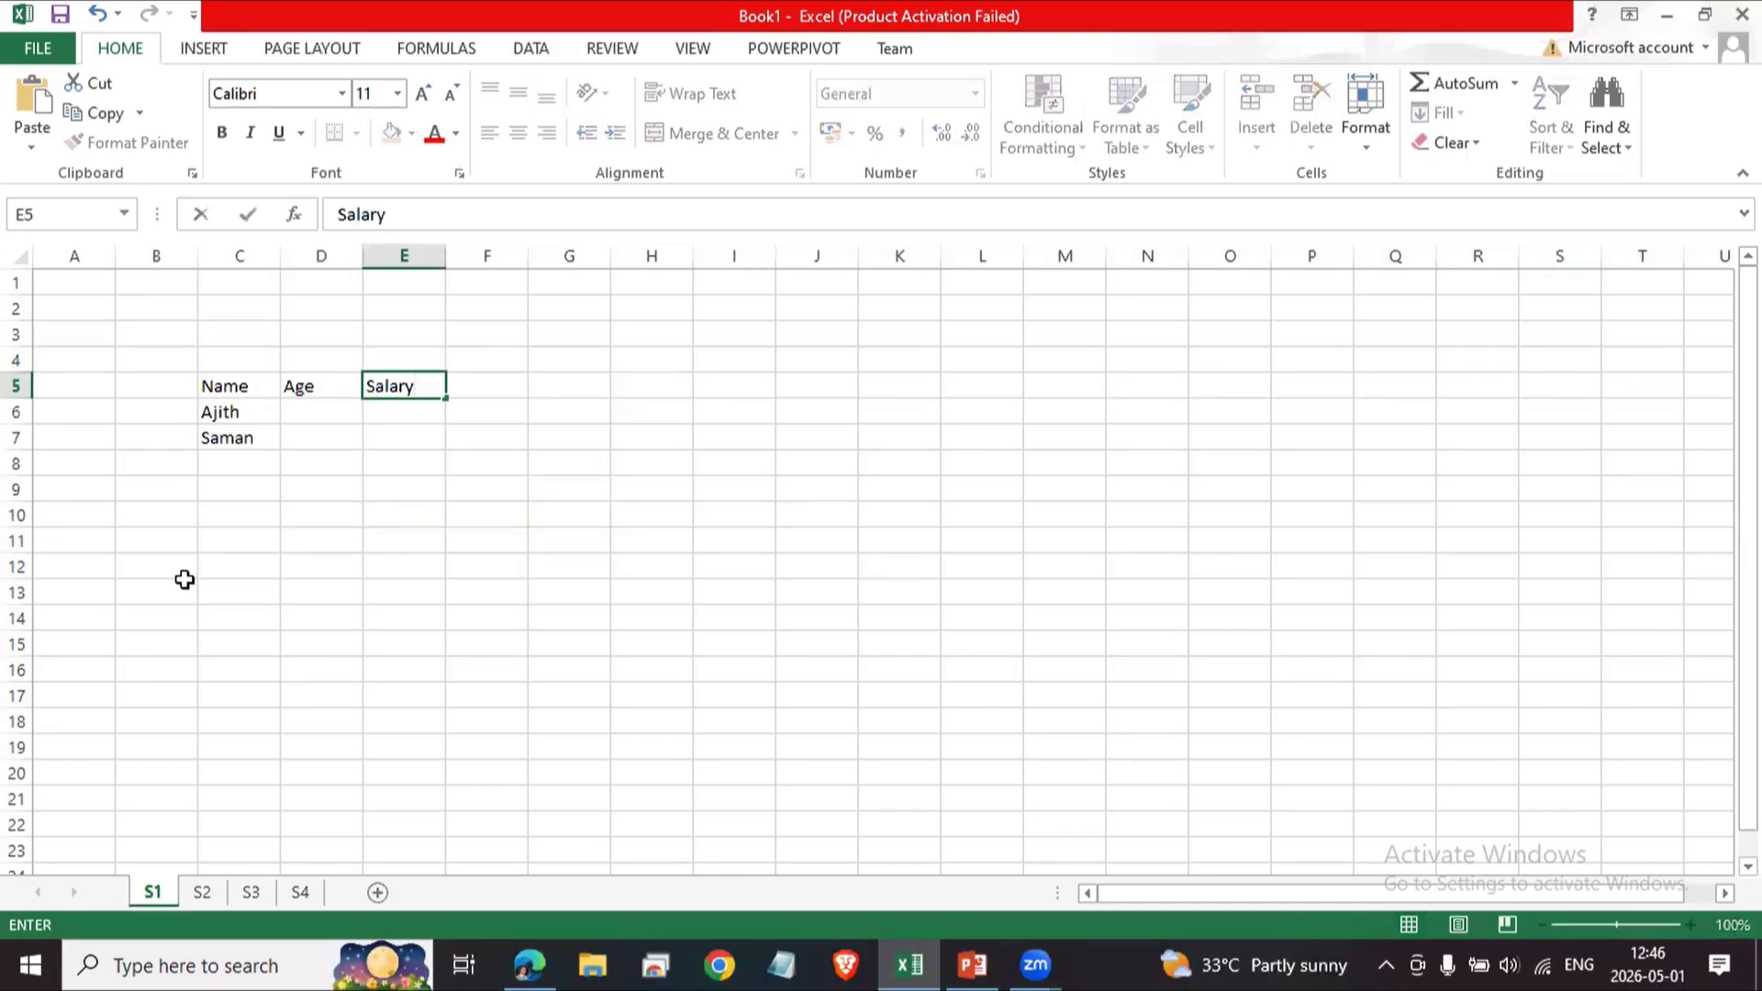
key("Return")
Enter a third person's name in cell C8.
key("Up")
key("Down")
key("Left")
key("Down")
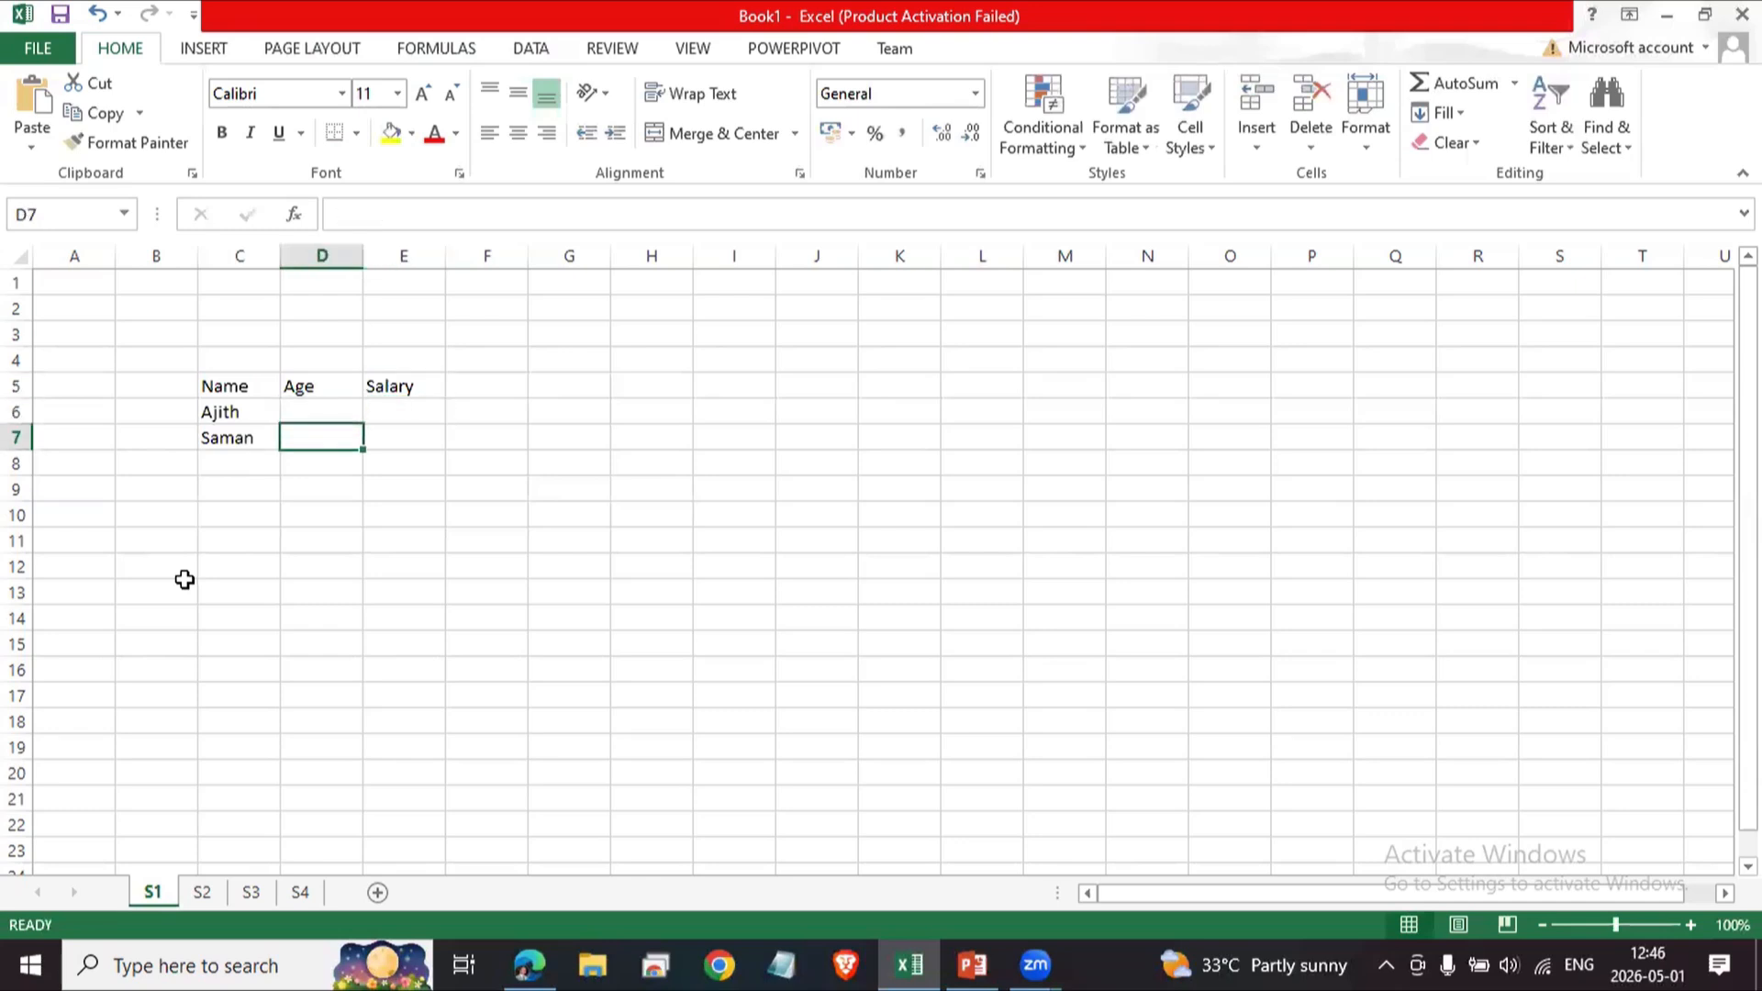
key("Up")
key("Left")
key("Down")
key("Down")
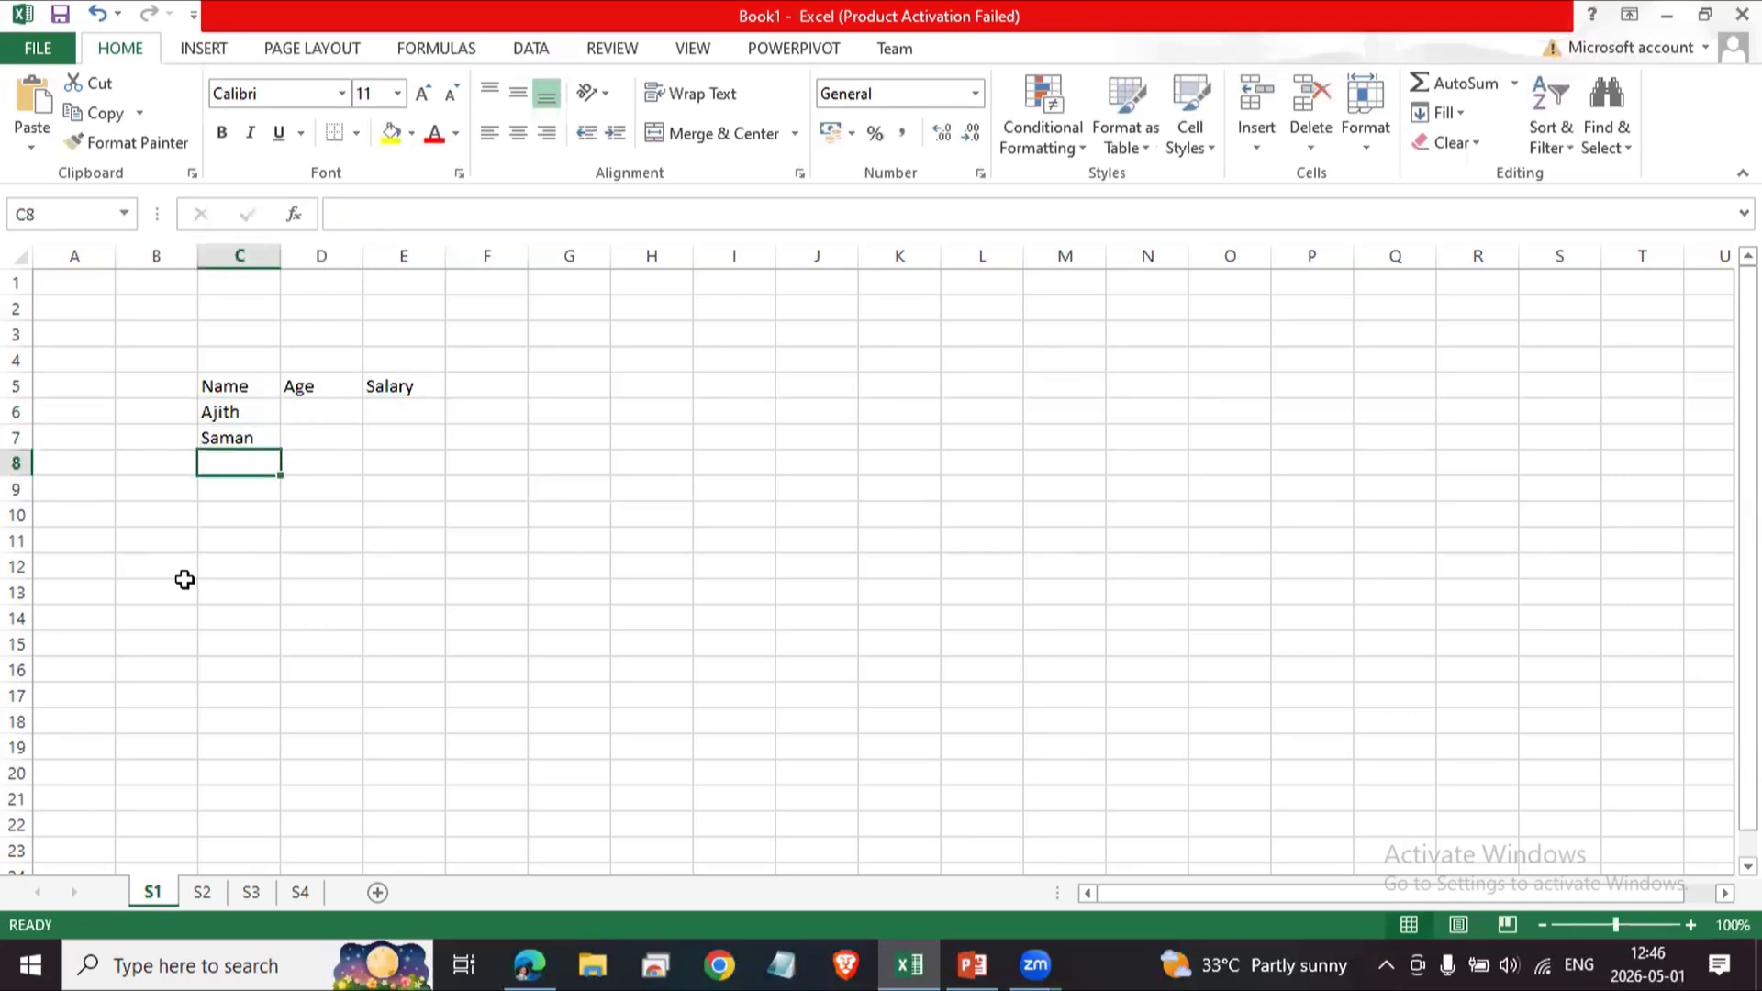
type("j")
key("BackSpace")
type("Janaka")
key("Return")
Enter the ages 35, 40 and 25 in cells D6 to D8.
key("Up")
key("Up")
key("Up")
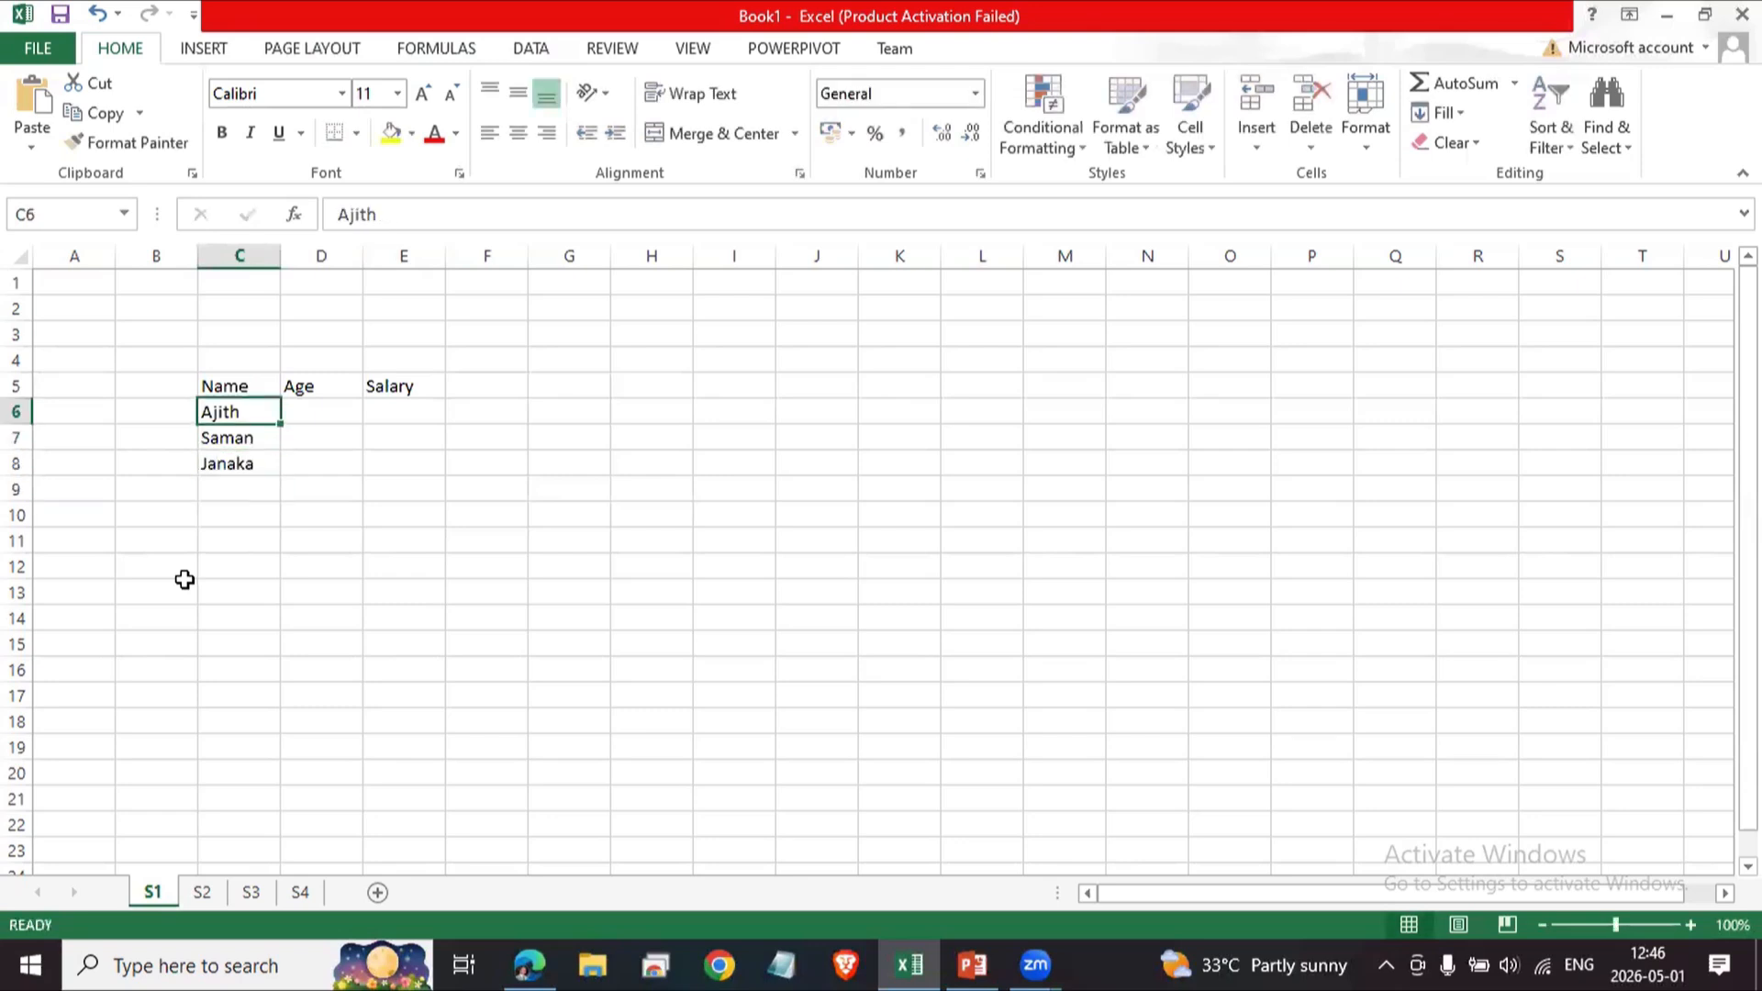
key("Right")
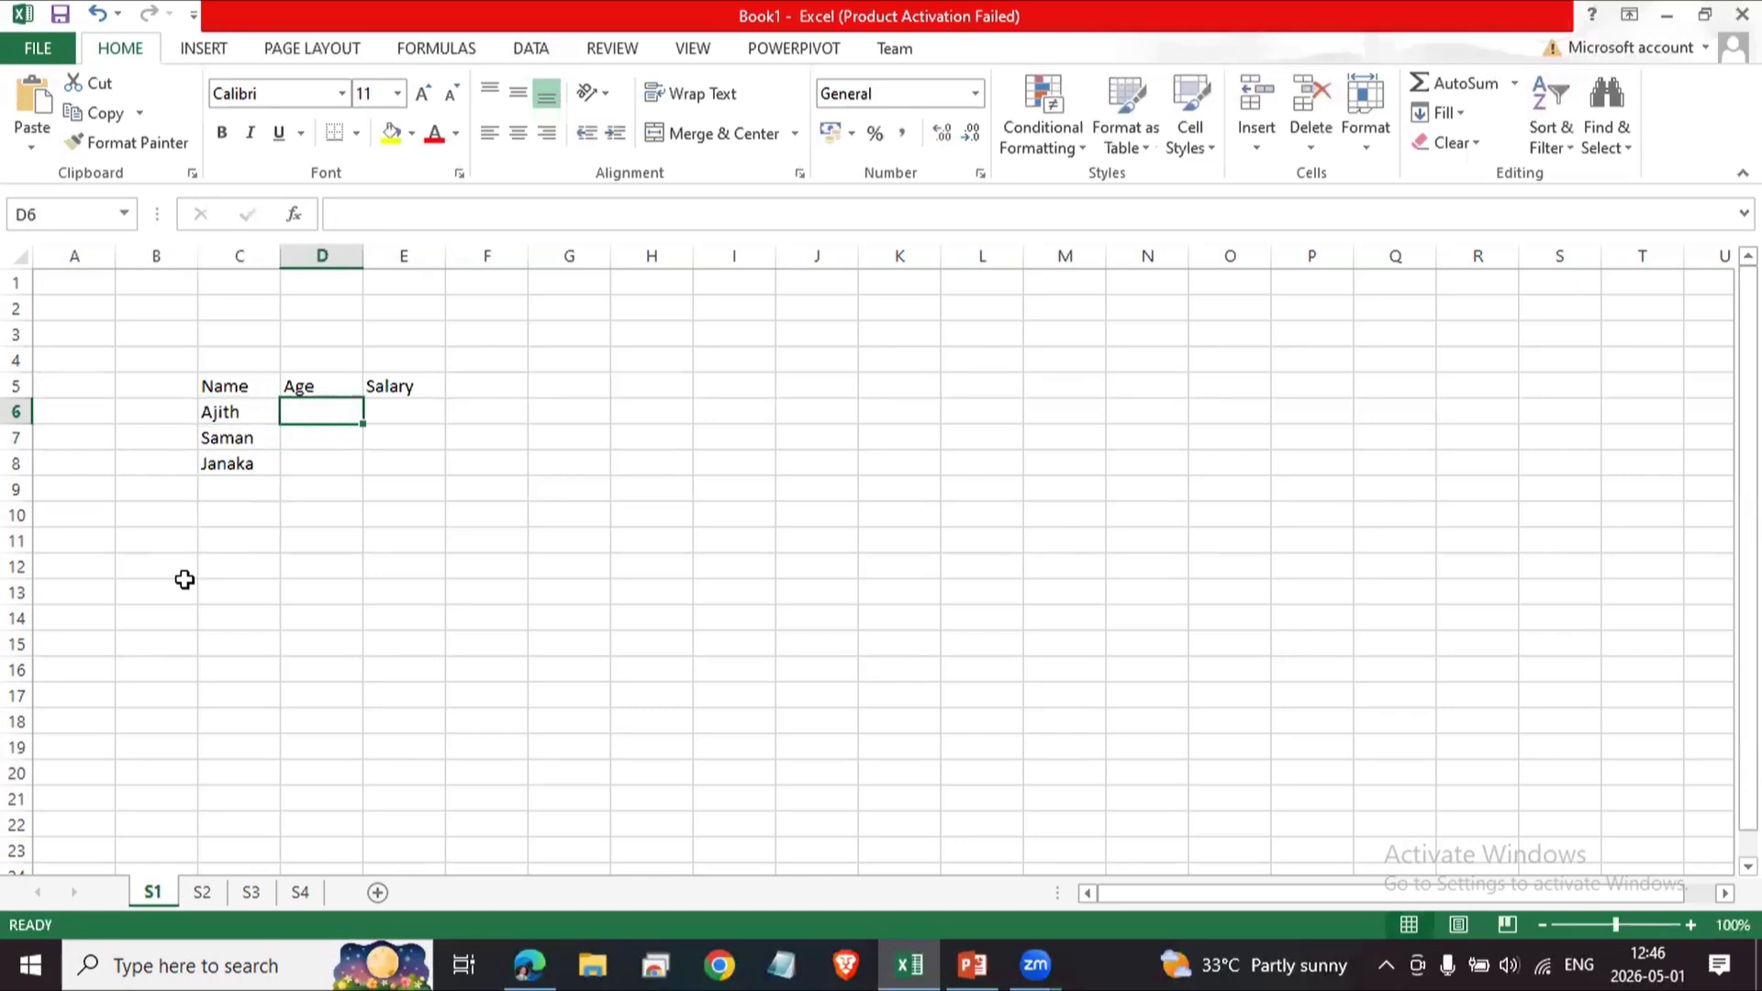
type("35")
key("Return")
type("40")
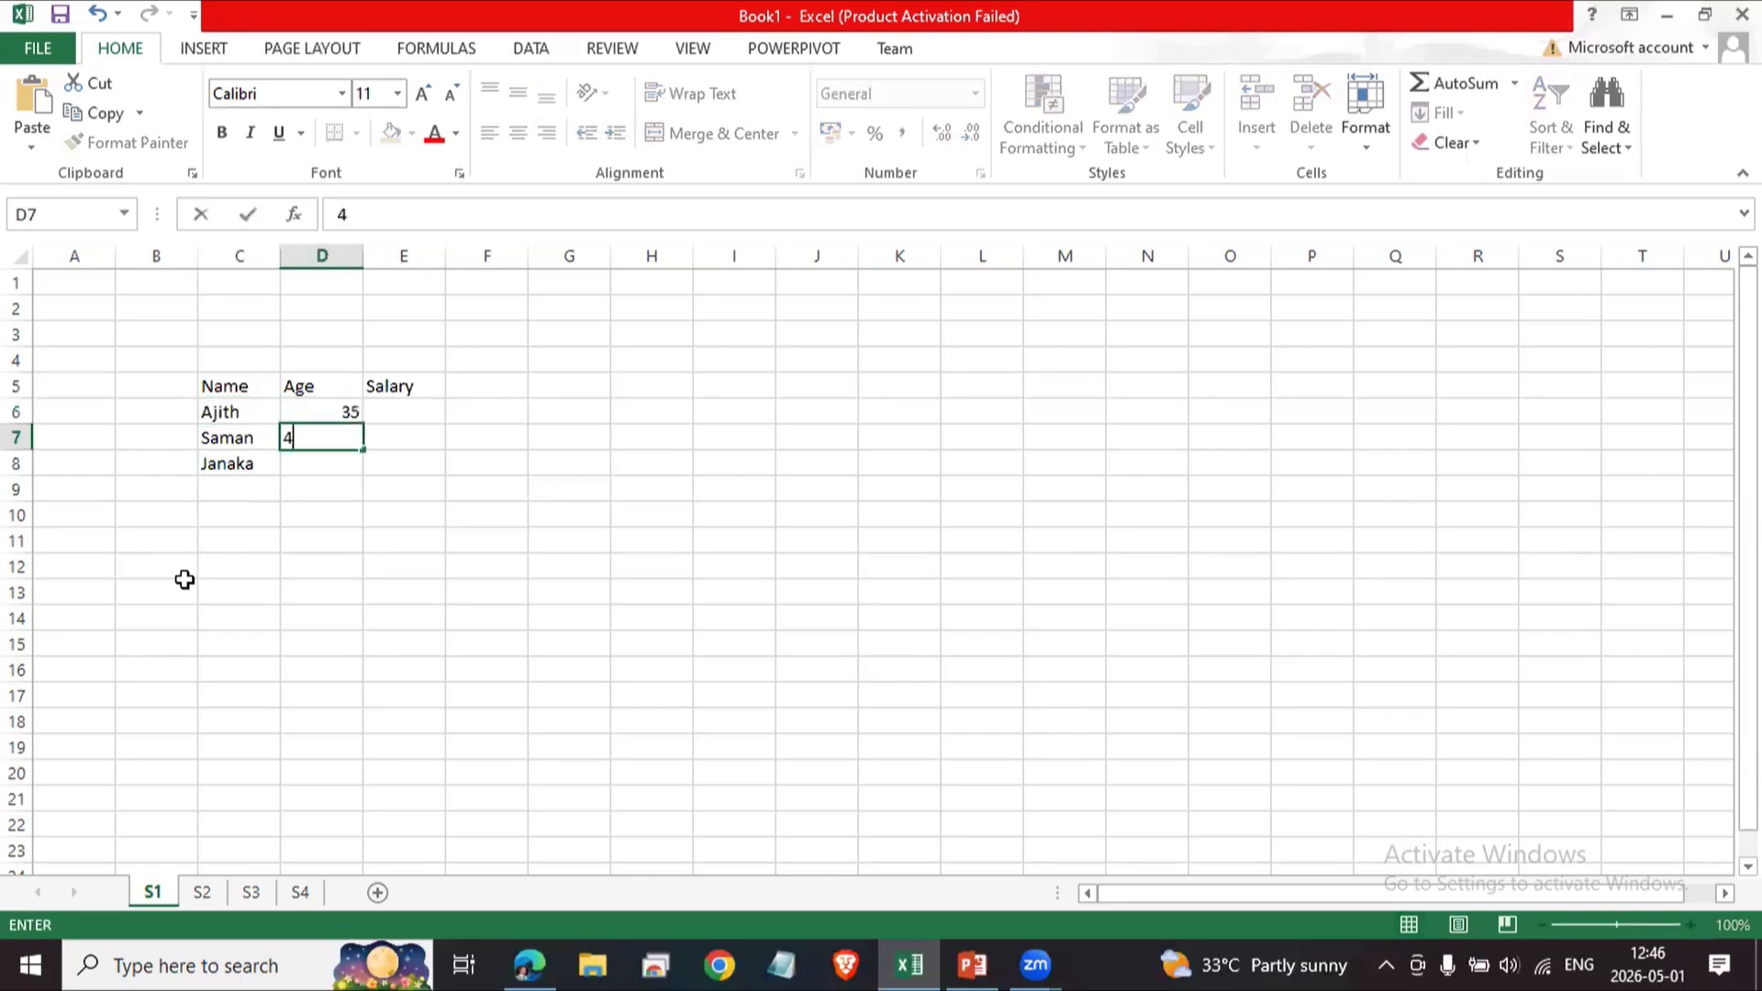
key("Return")
type("25")
key("Return")
Enter the salaries 57000, 60000 and 75000 in cells E6 to E8.
key("Up")
key("Up")
key("Up")
key("Right")
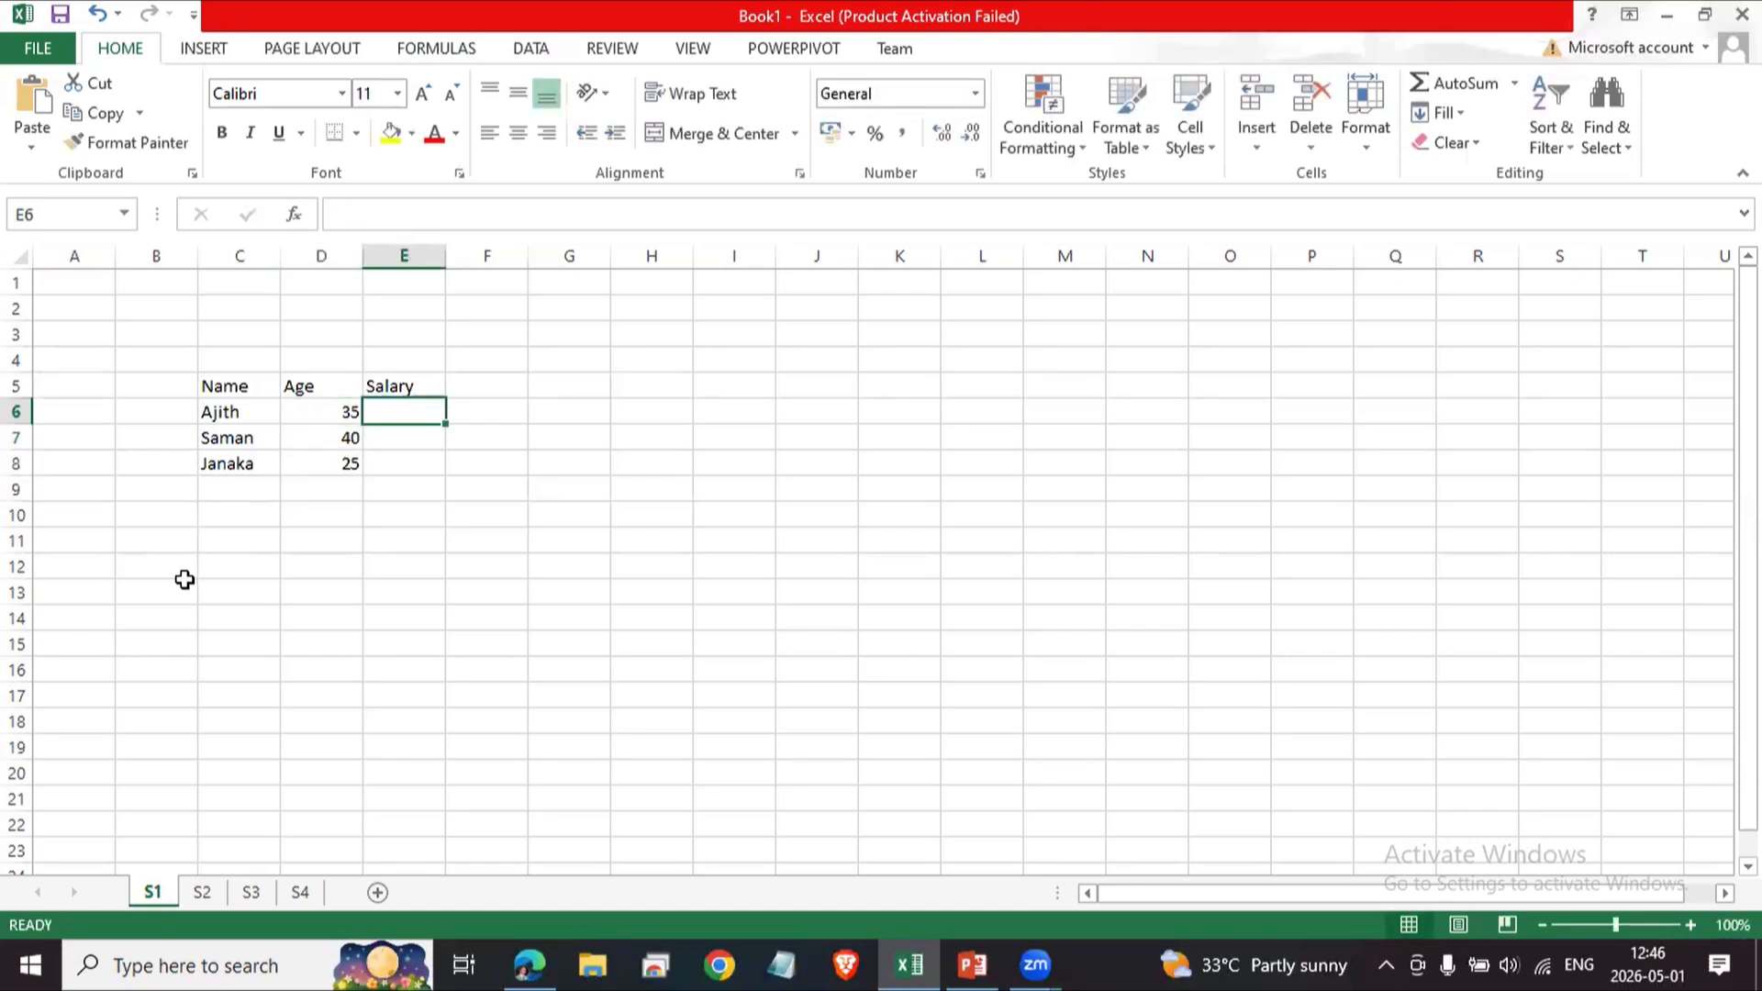
type("57000")
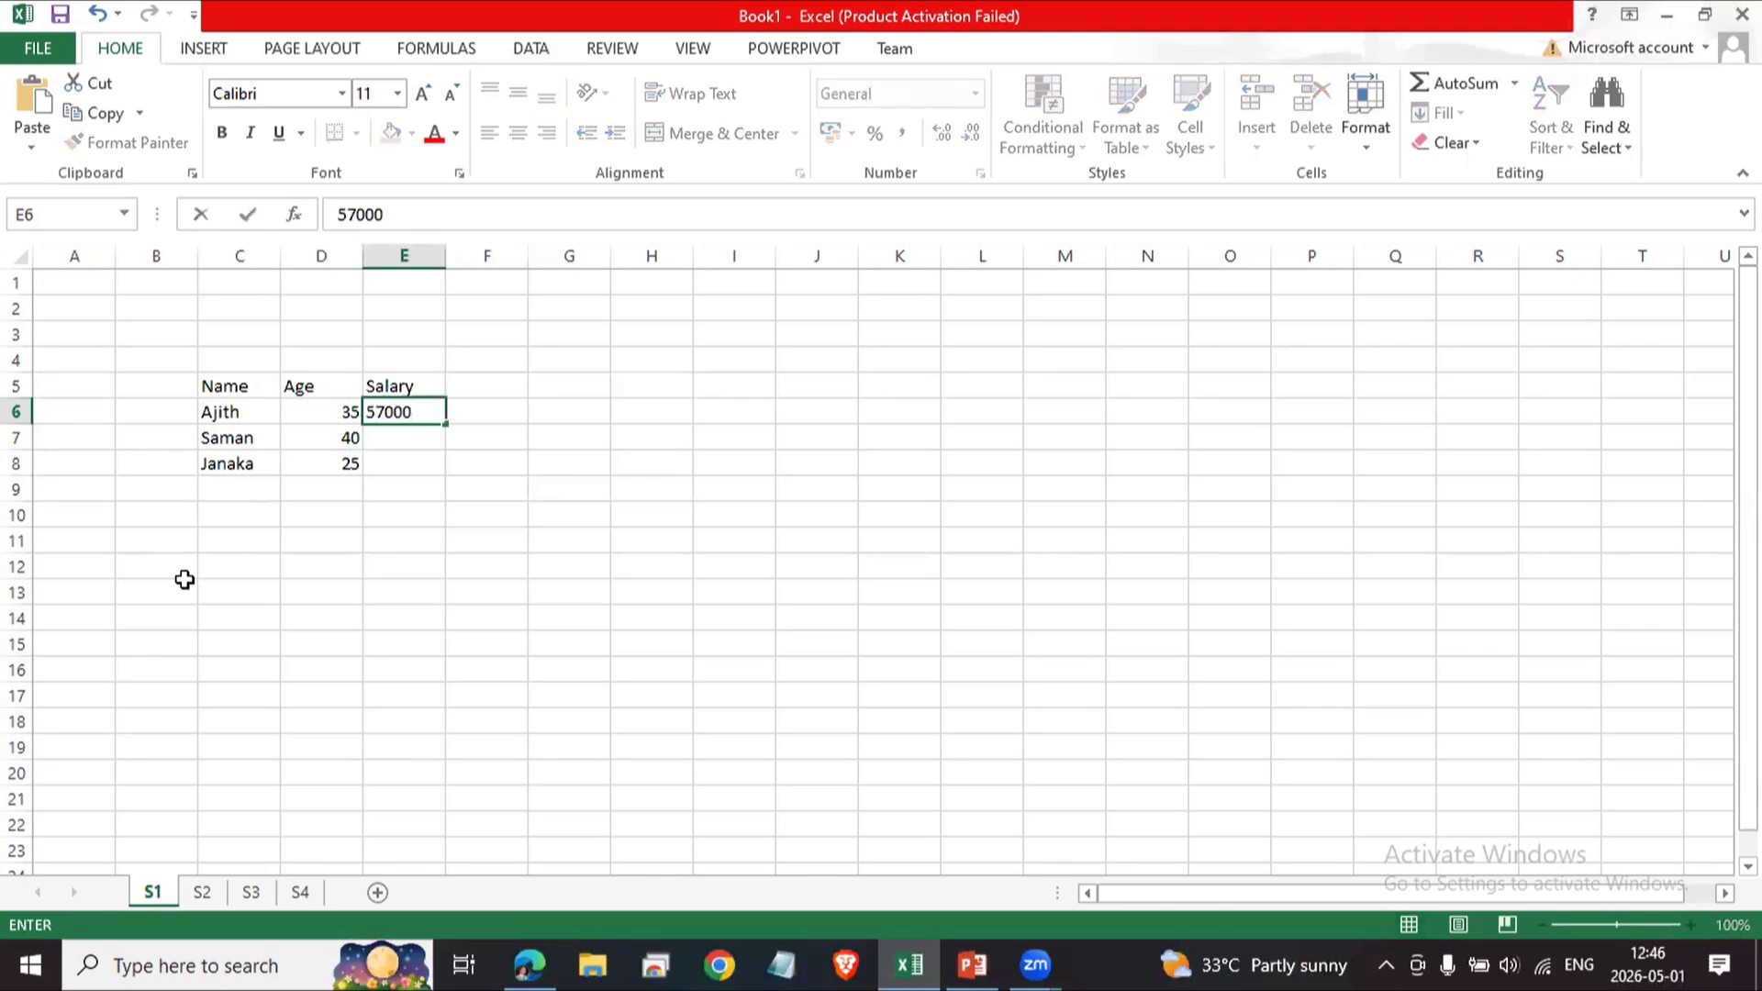
key("Return")
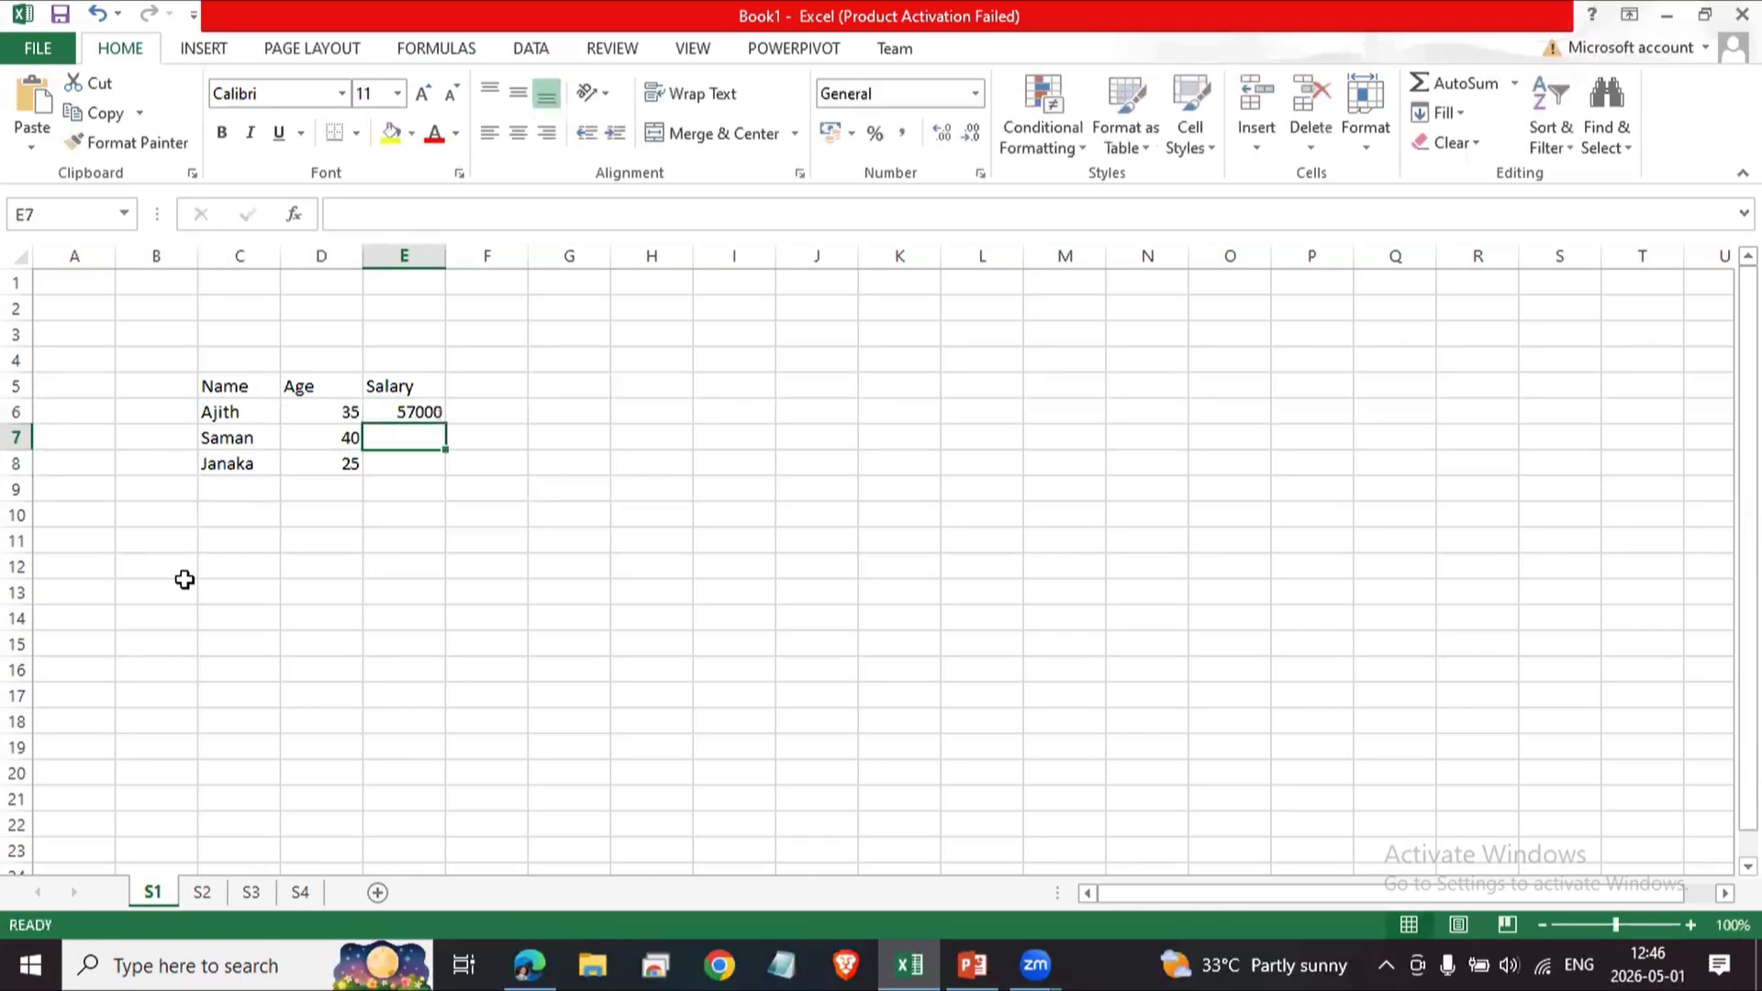
type("60000")
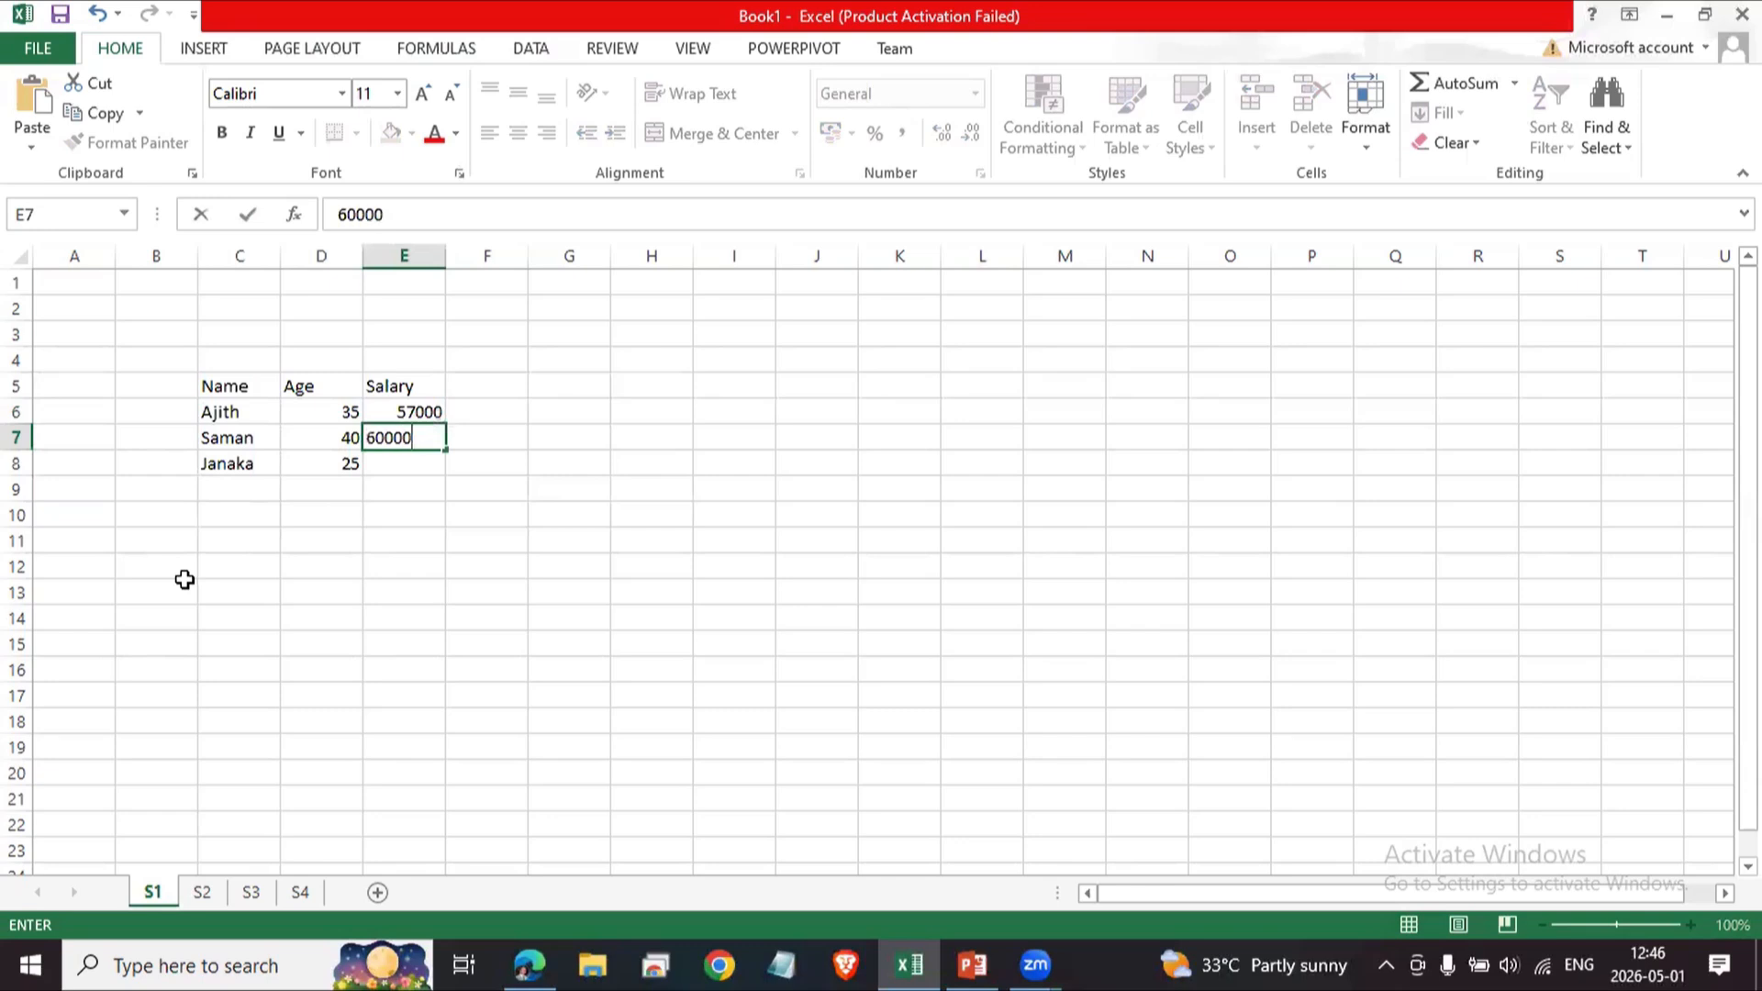
key("Return")
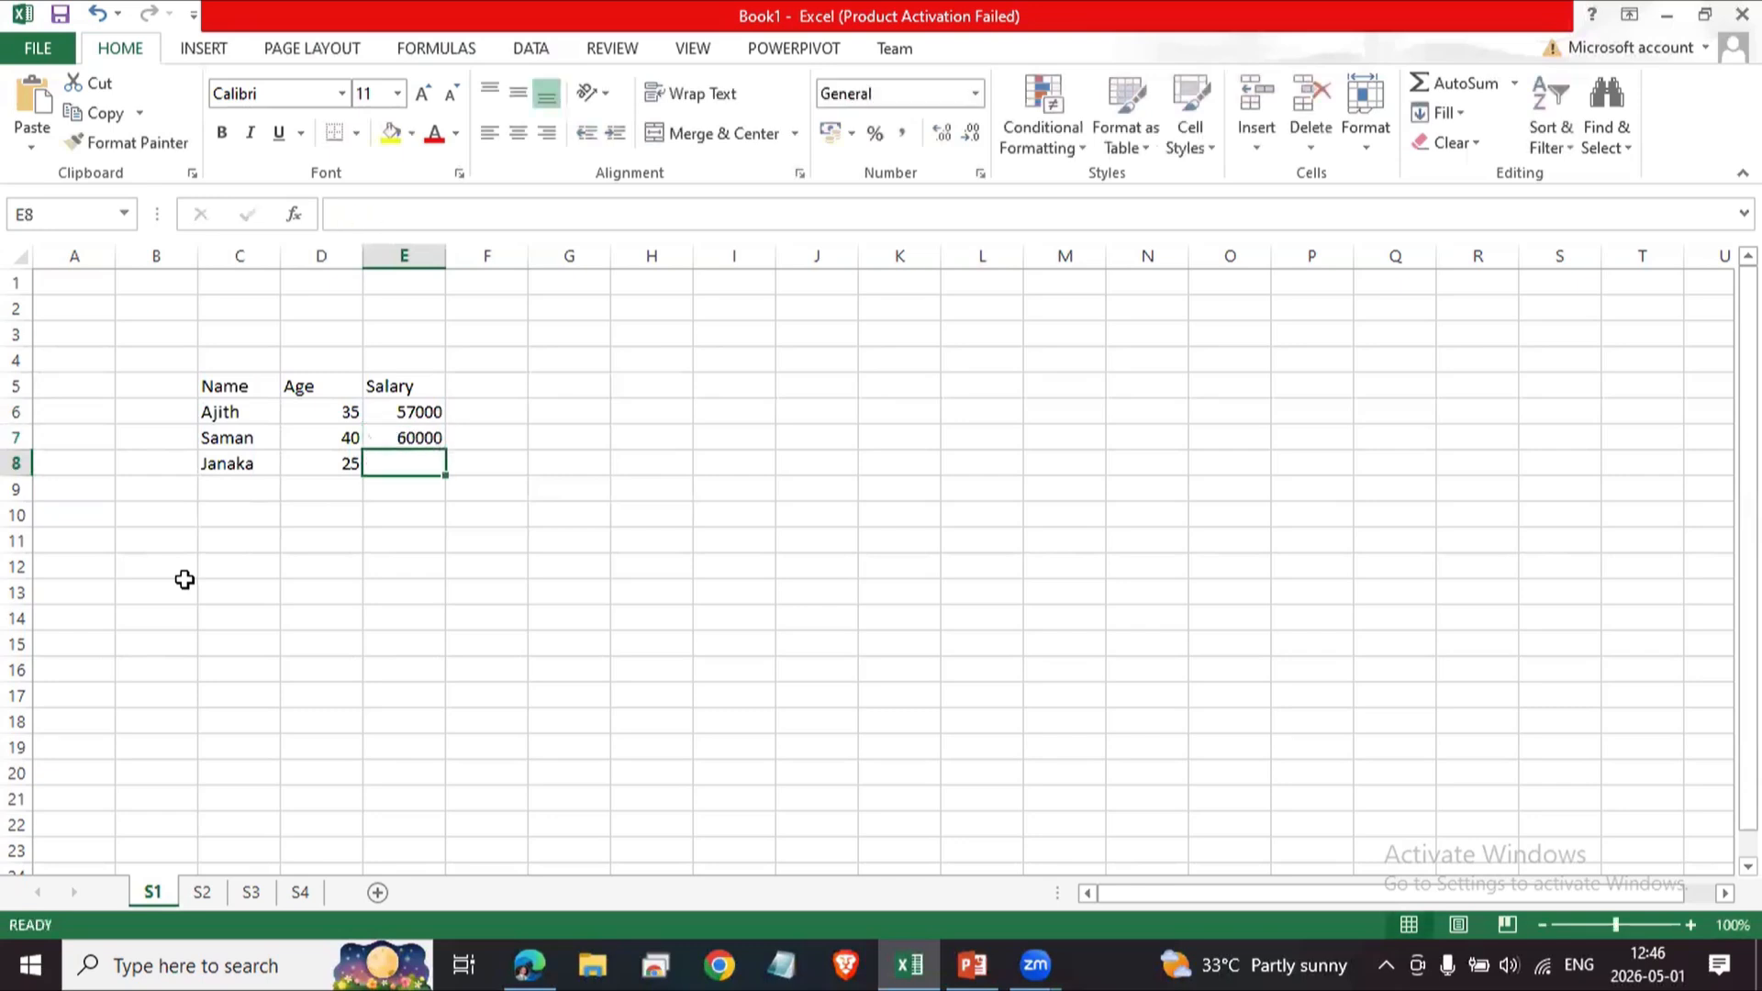
type("75000")
key("Return")
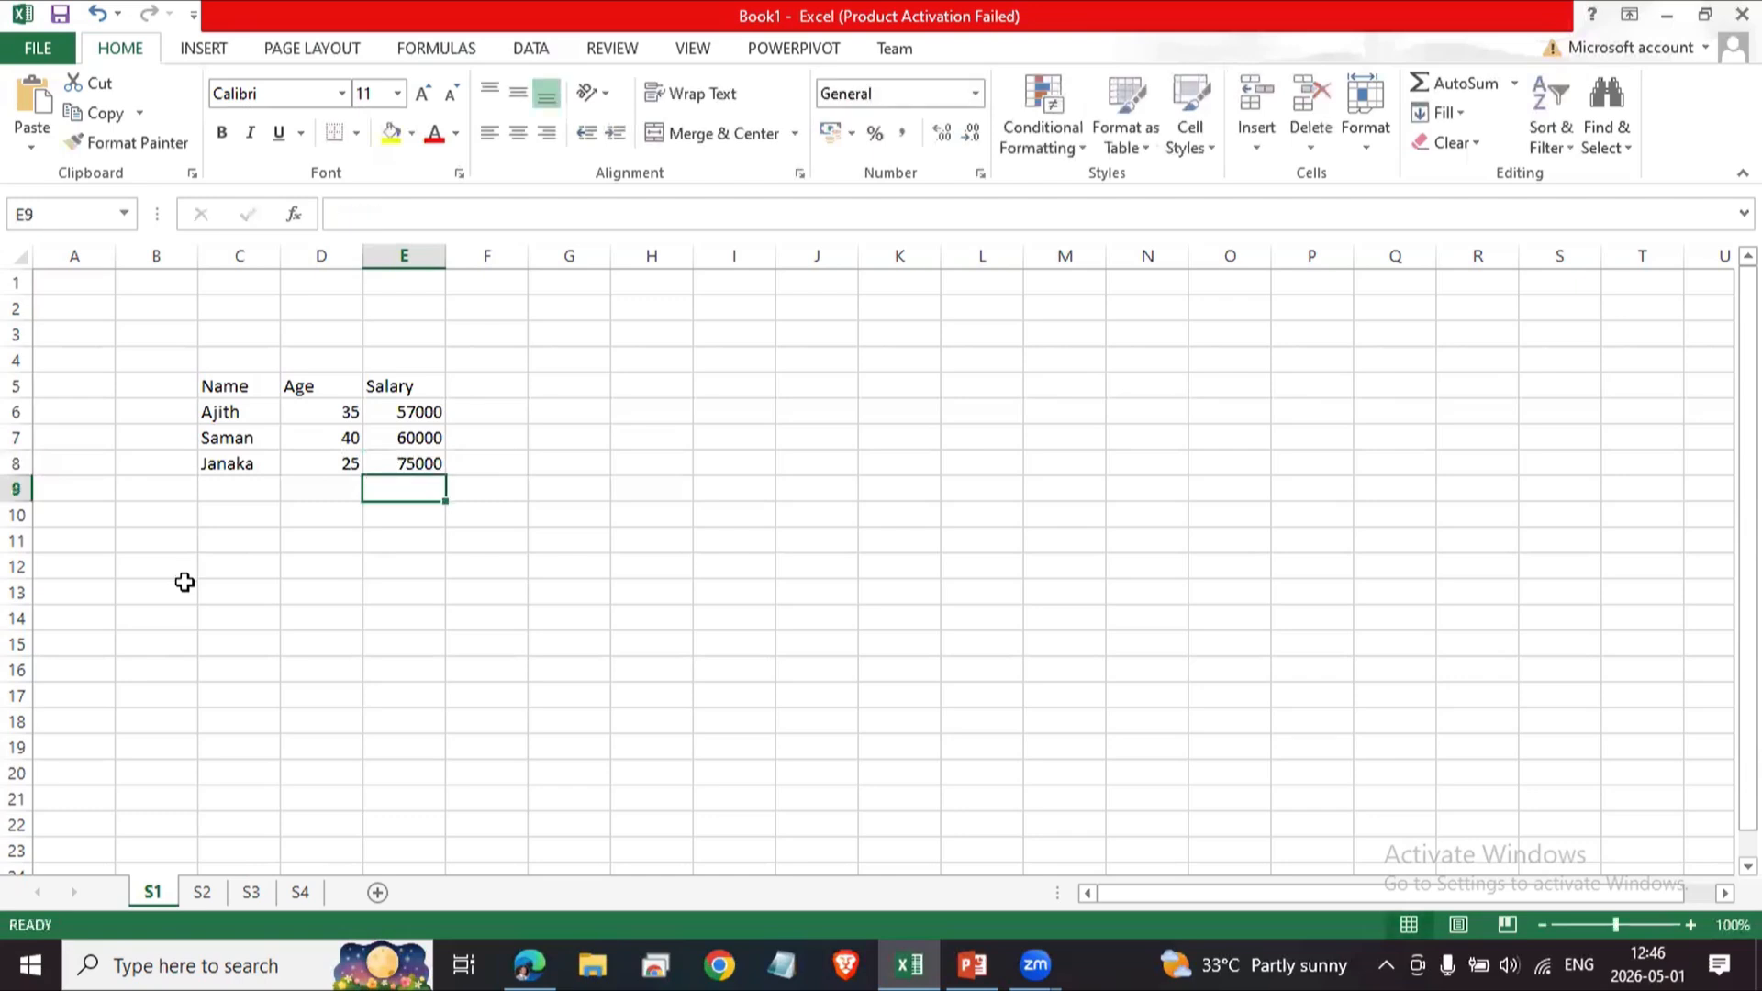
Select the table range C5 to E8, then deselect it.
left_click(300, 665)
left_click_drag(217, 384, 394, 458)
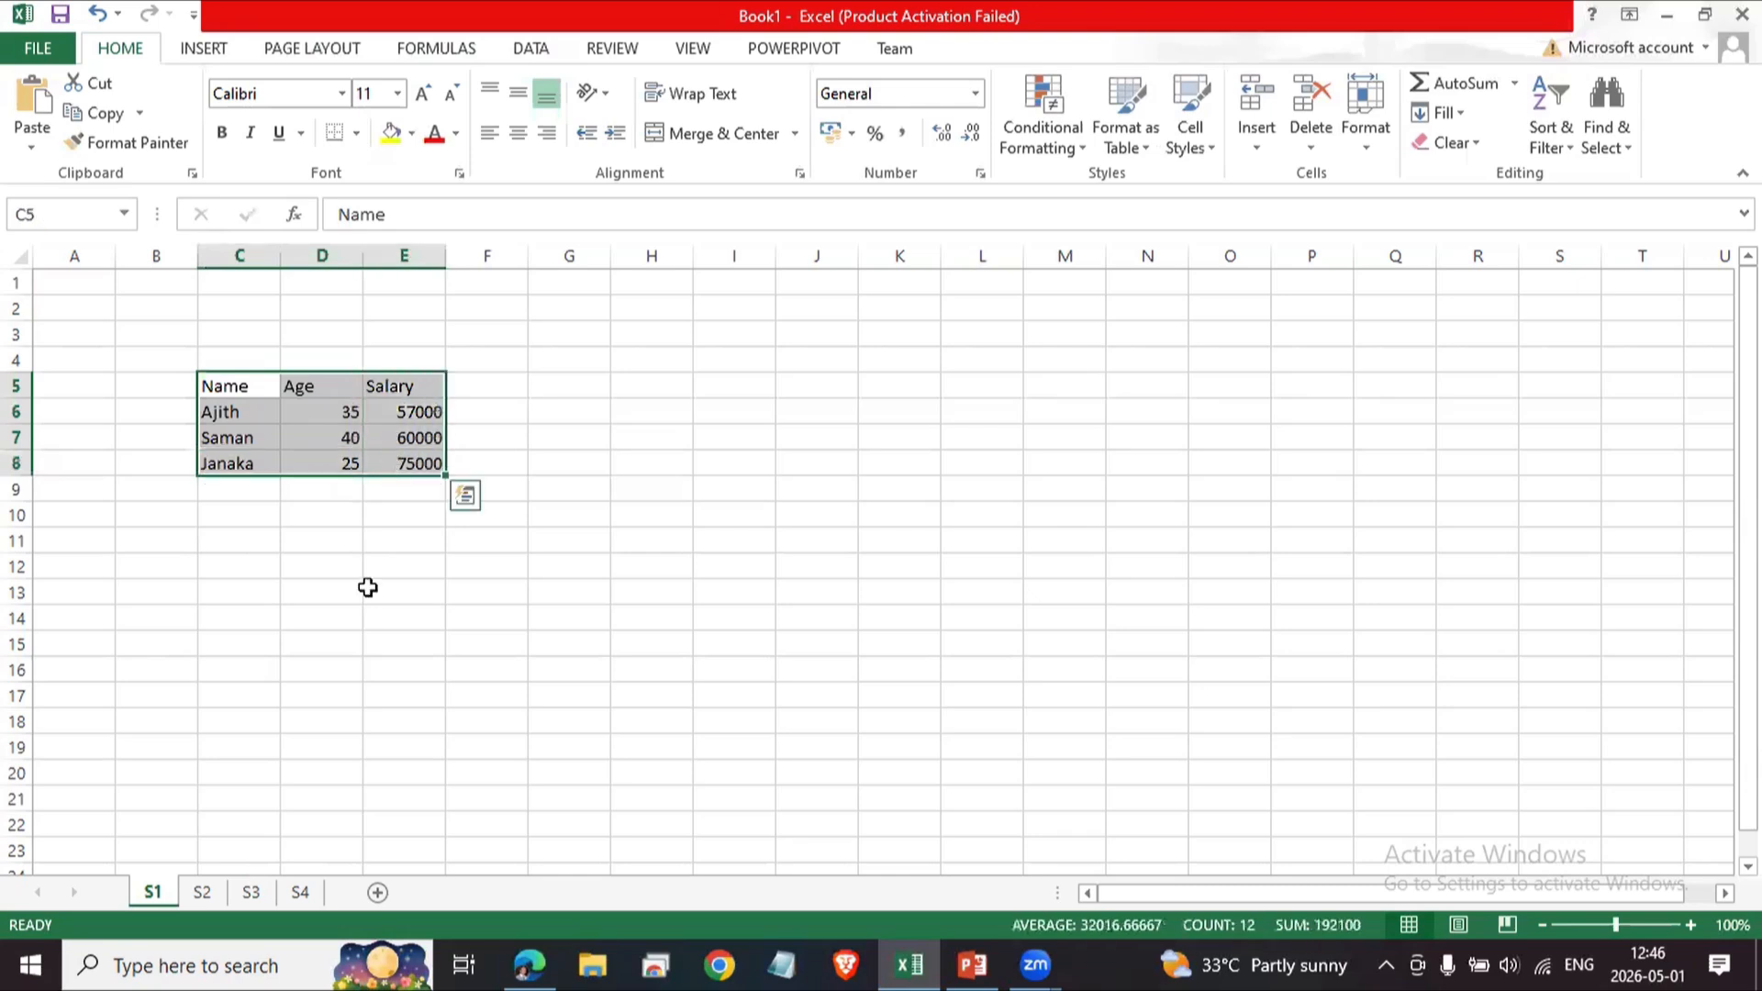
left_click(319, 619)
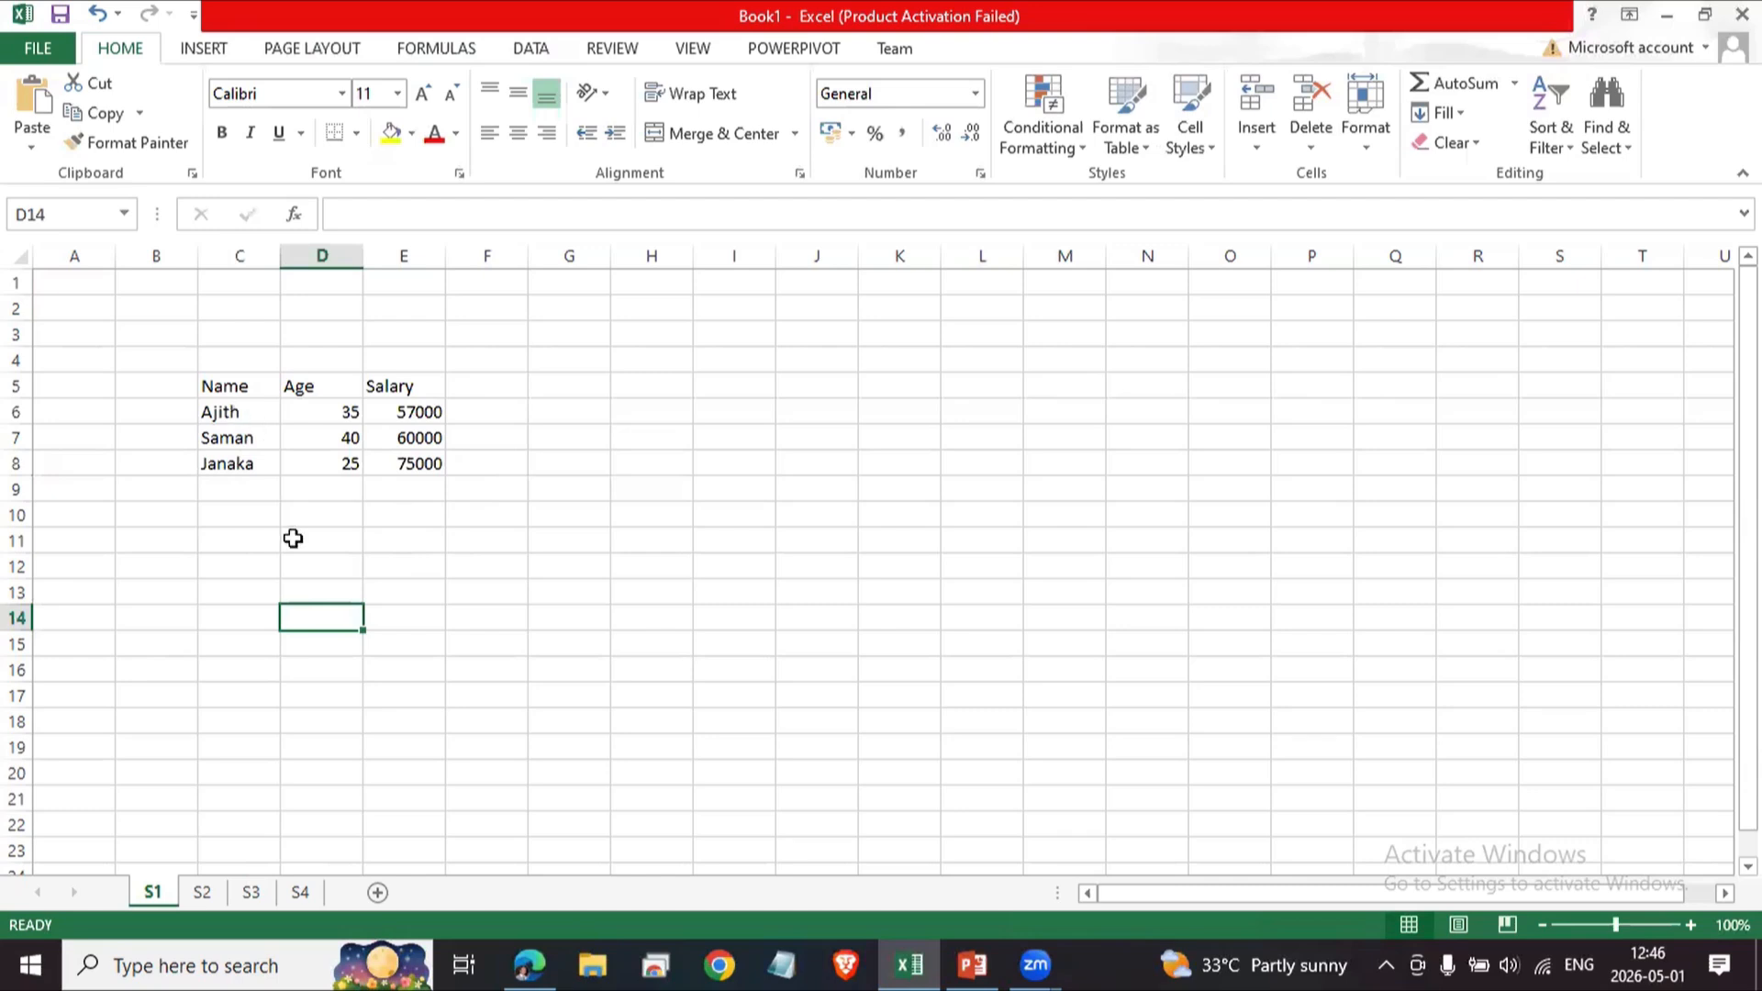
left_click(349, 567)
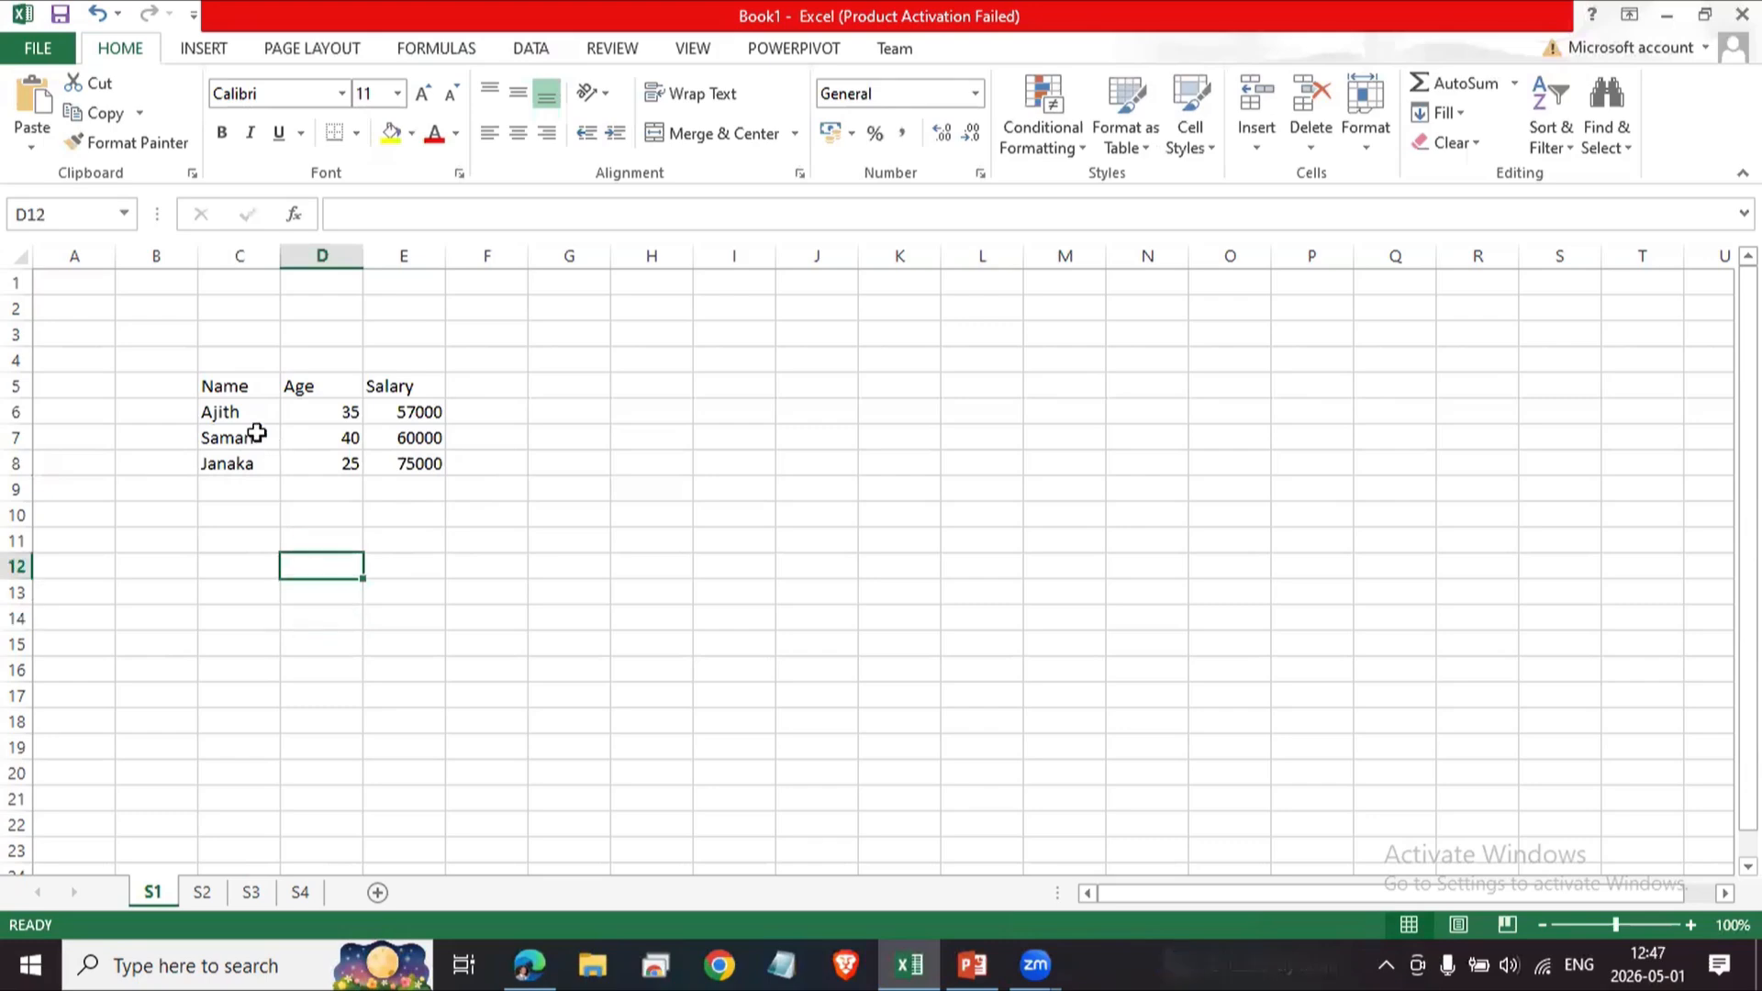
Try to copy a non-adjacent selection of several table cells.
left_click(240, 389)
left_click(354, 466, "ctrl")
left_click(404, 438, "ctrl")
left_click(396, 413, "ctrl")
left_click(341, 412, "ctrl")
left_click(236, 444, "ctrl")
left_click(236, 463, "ctrl")
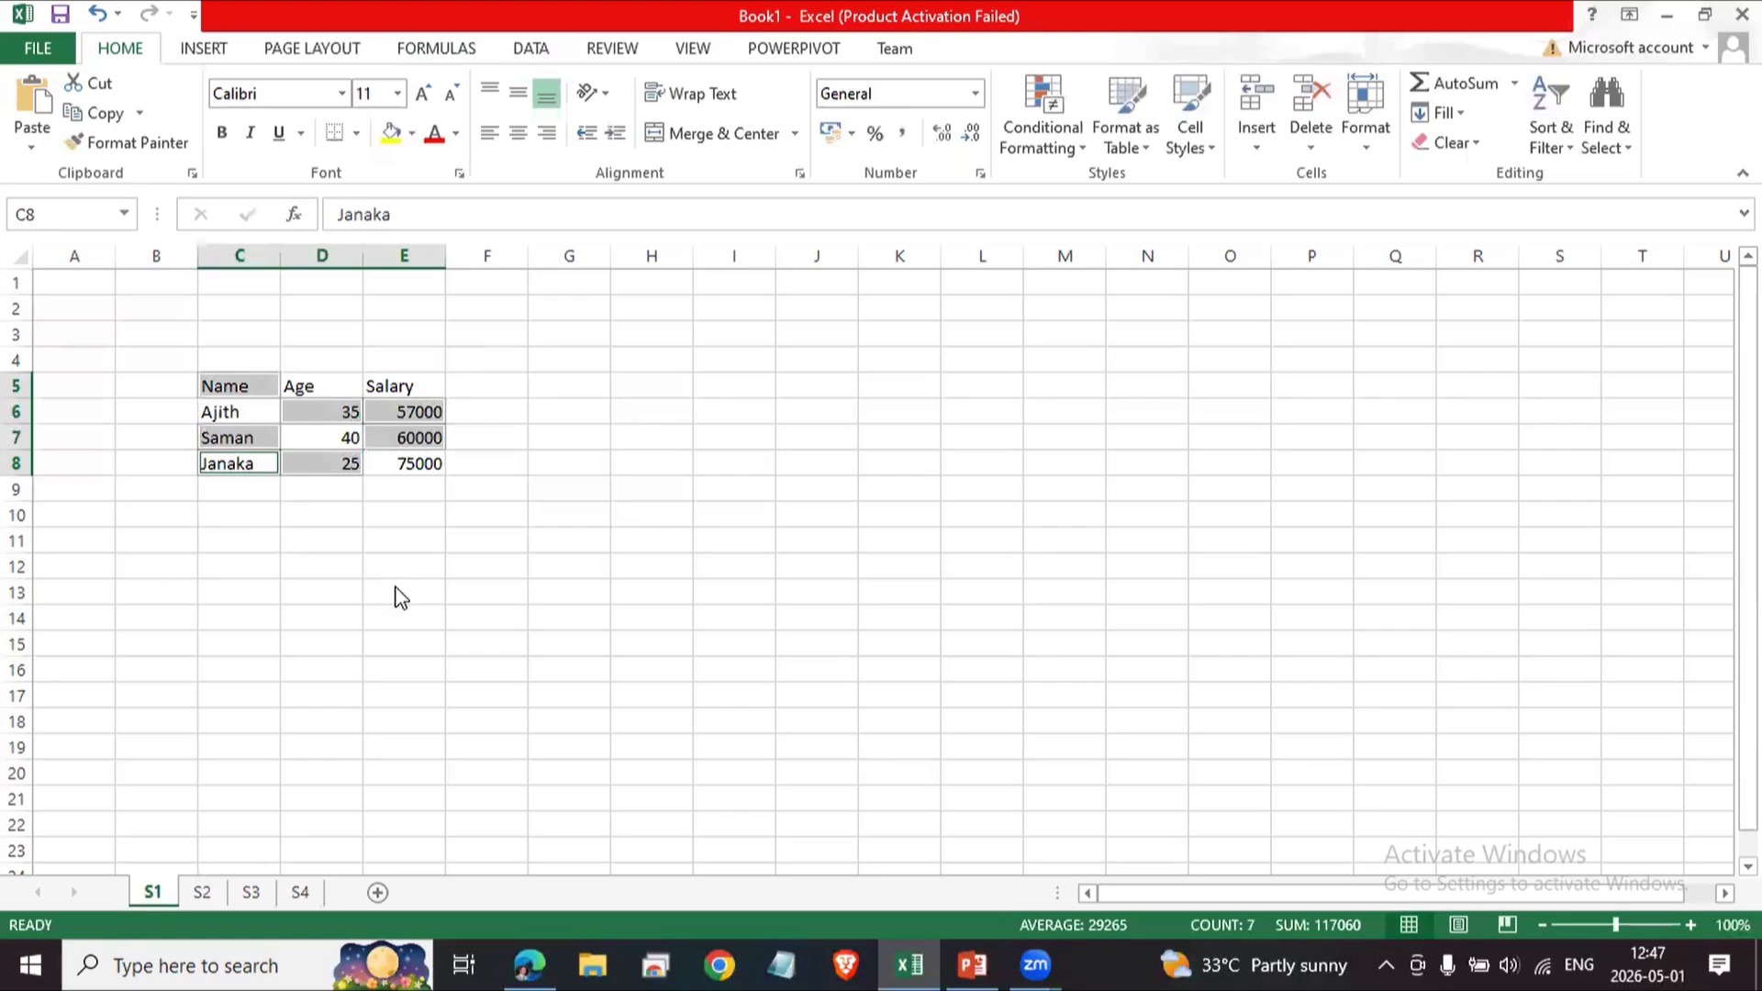
key("ctrl+c")
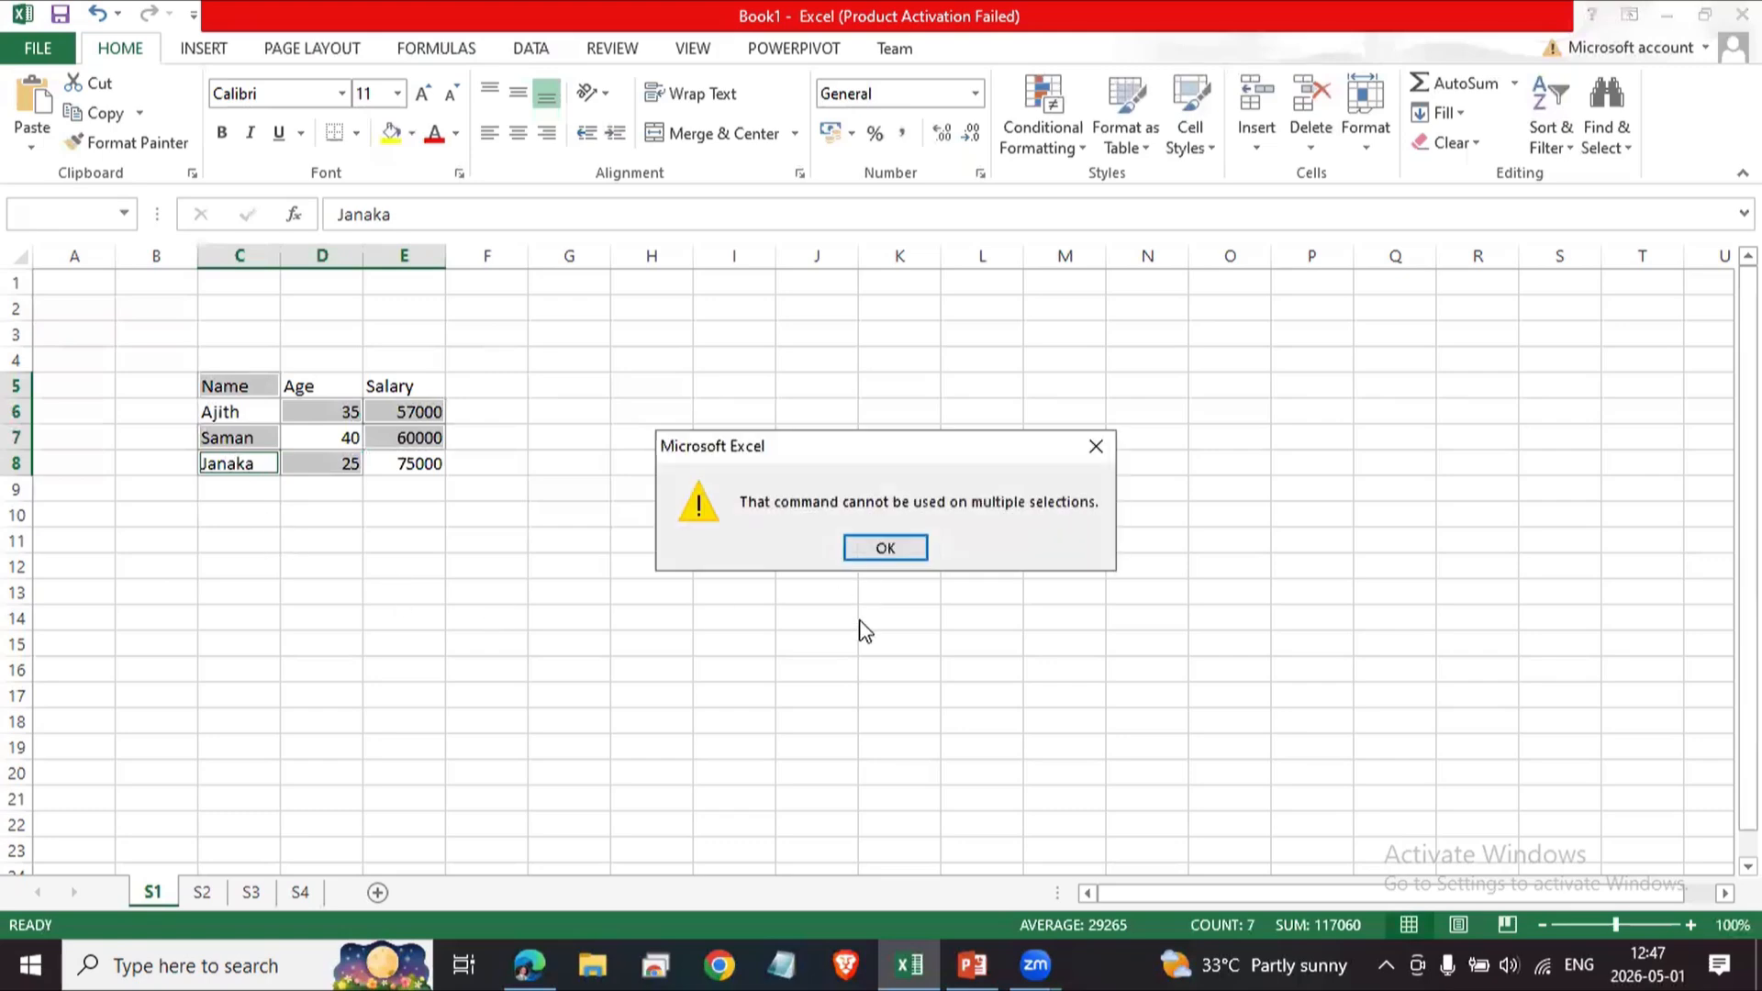
left_click(894, 555)
left_click(657, 611)
Copy cells C6 and E6 together and paste them at cell I6.
left_click(233, 416)
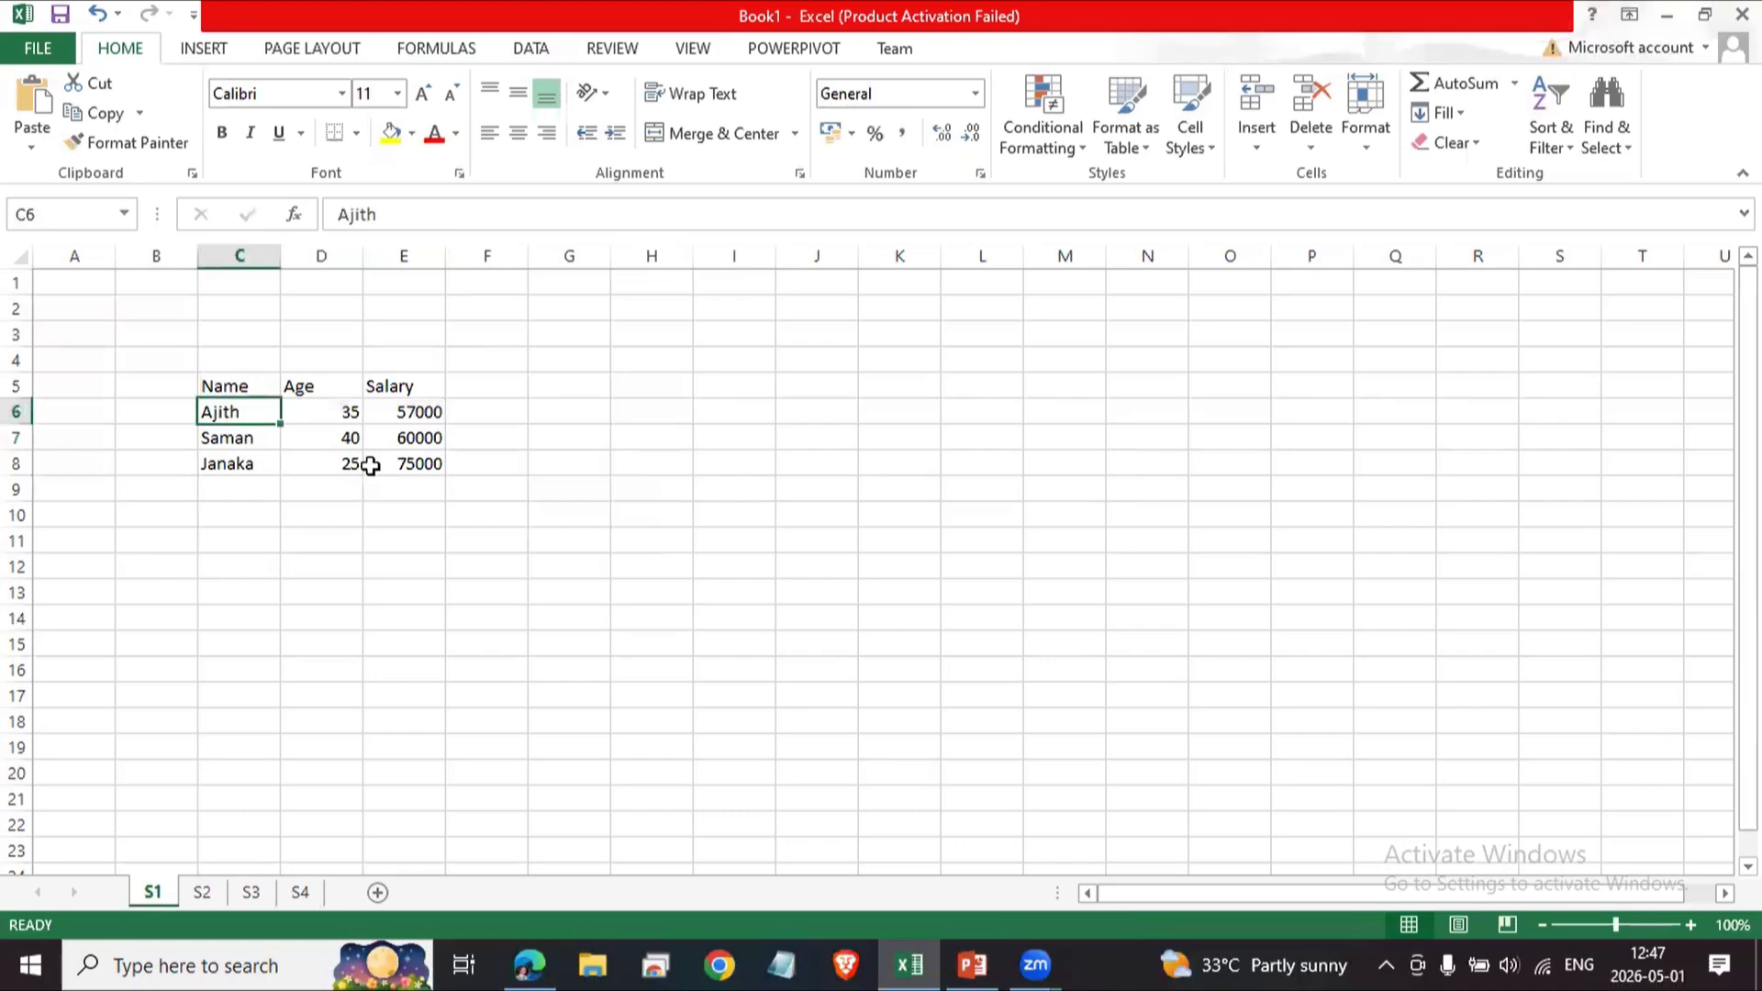
left_click(397, 418, "ctrl")
key("ctrl+c")
left_click(730, 409)
key("ctrl+v")
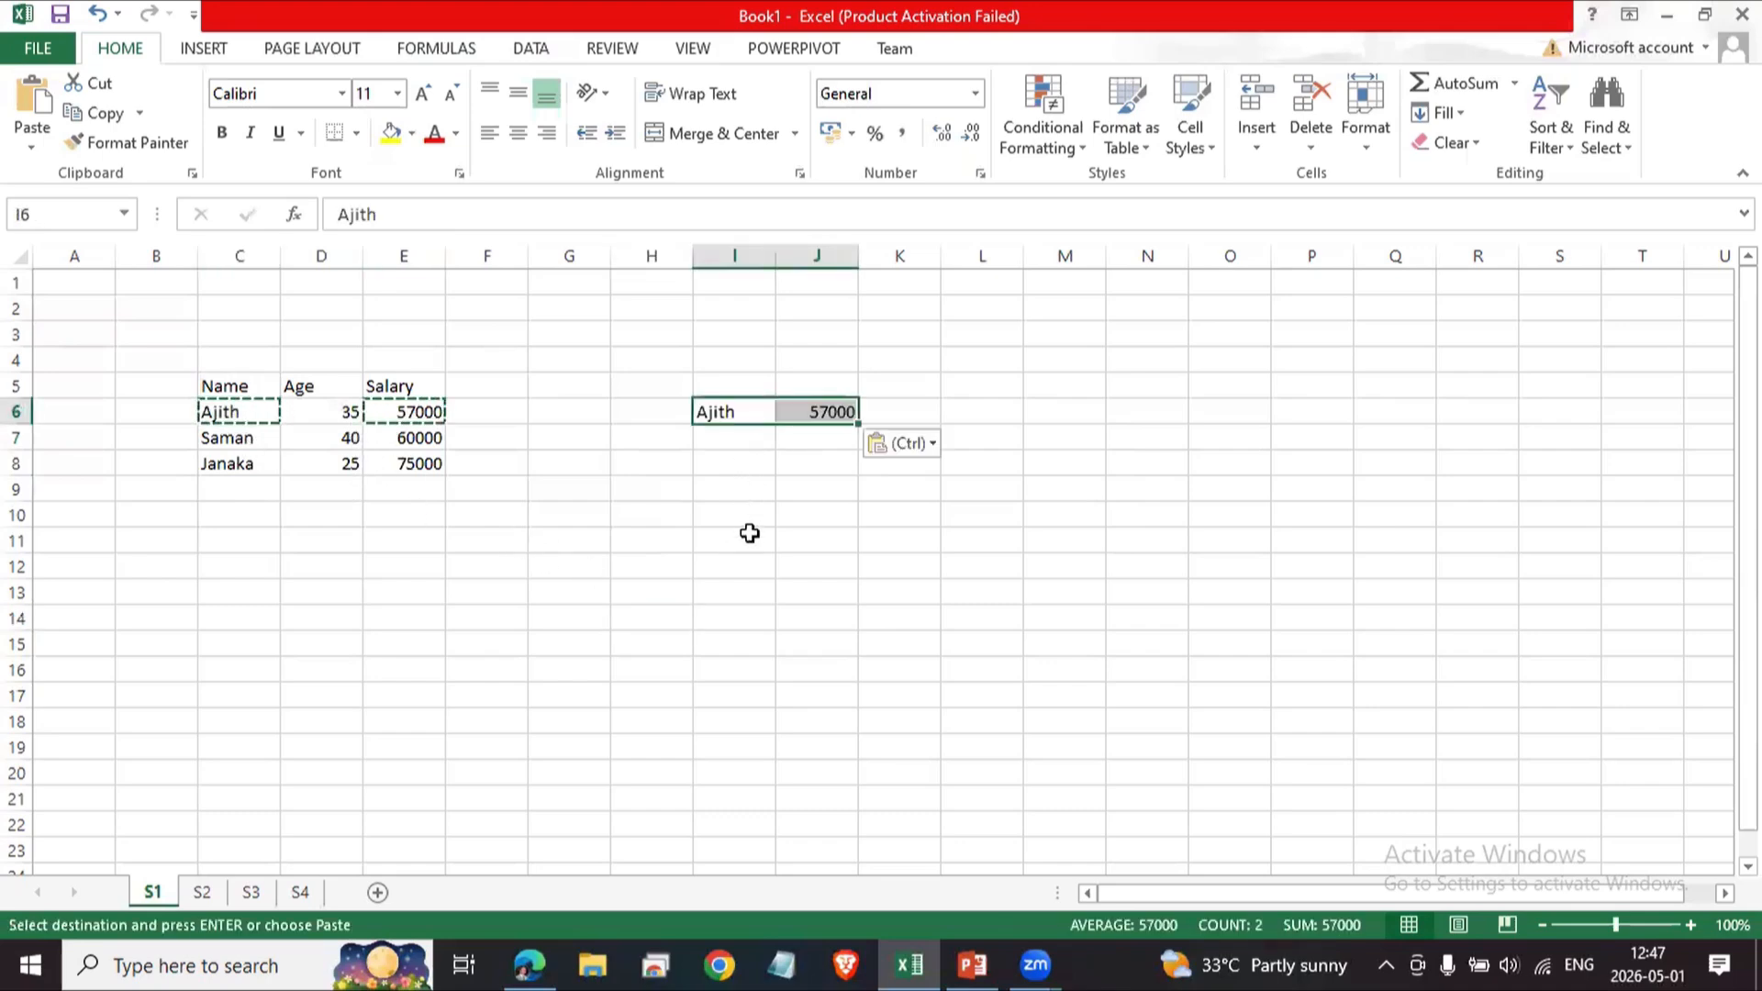
left_click(749, 532)
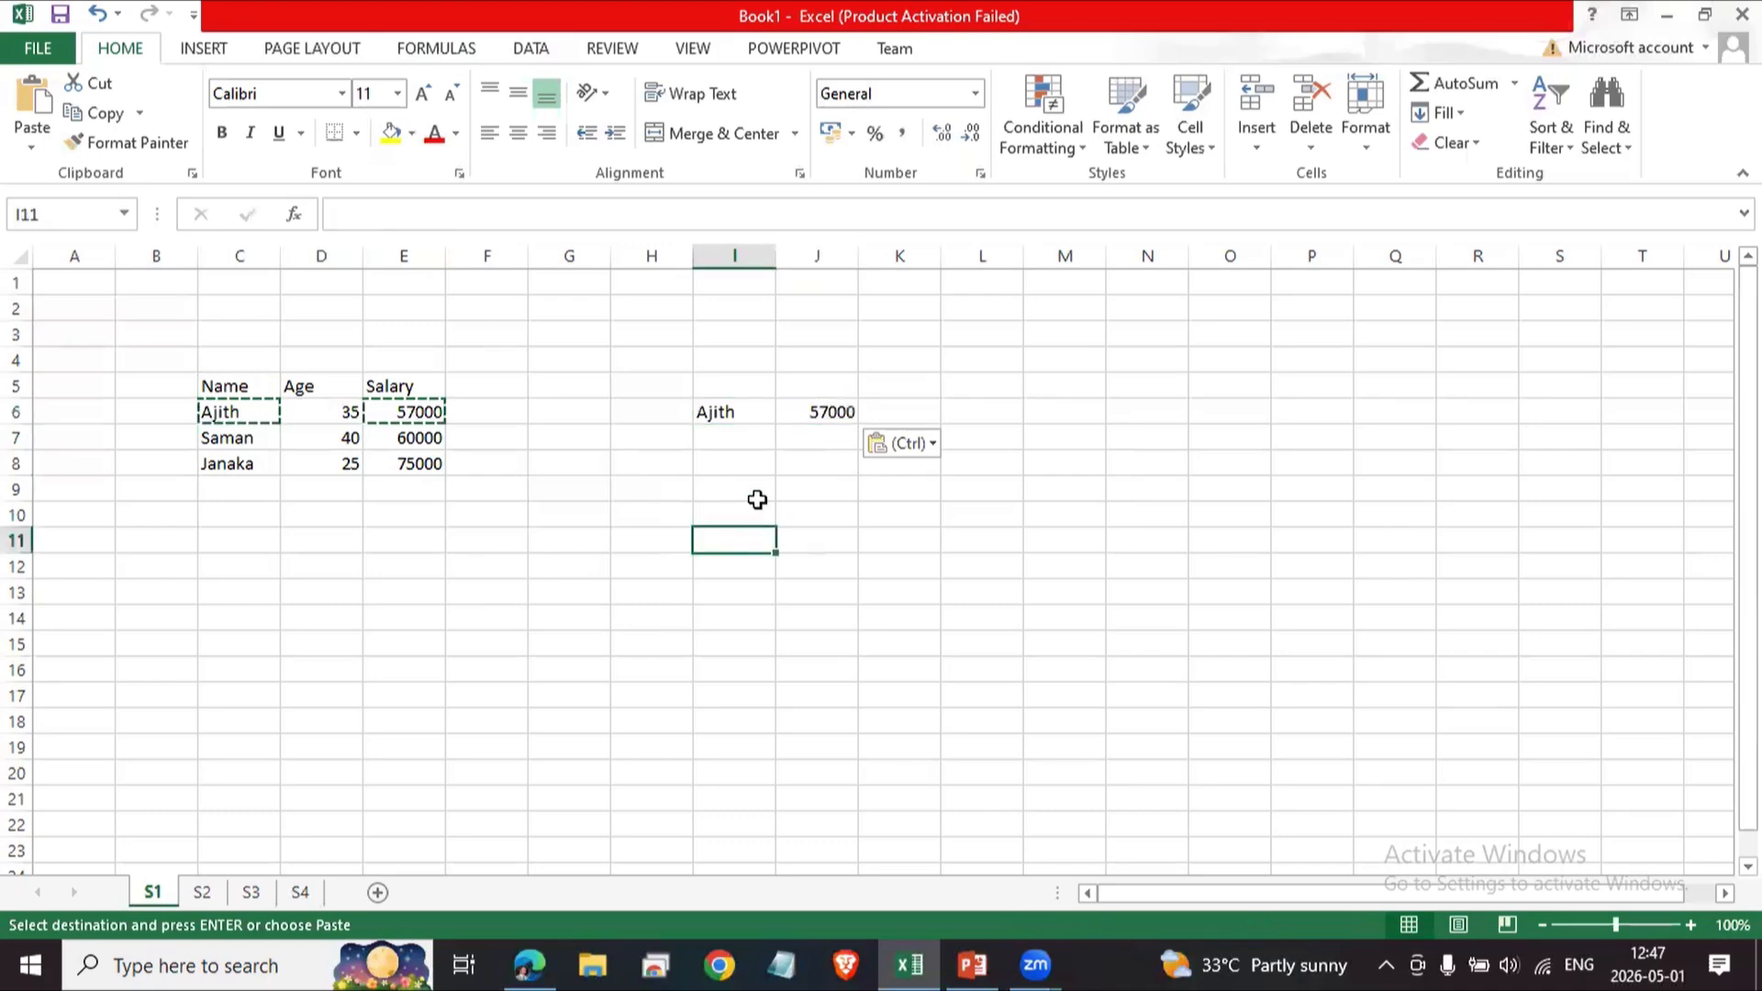
Delete the pasted cells I6 and J6.
left_click_drag(705, 408, 814, 412)
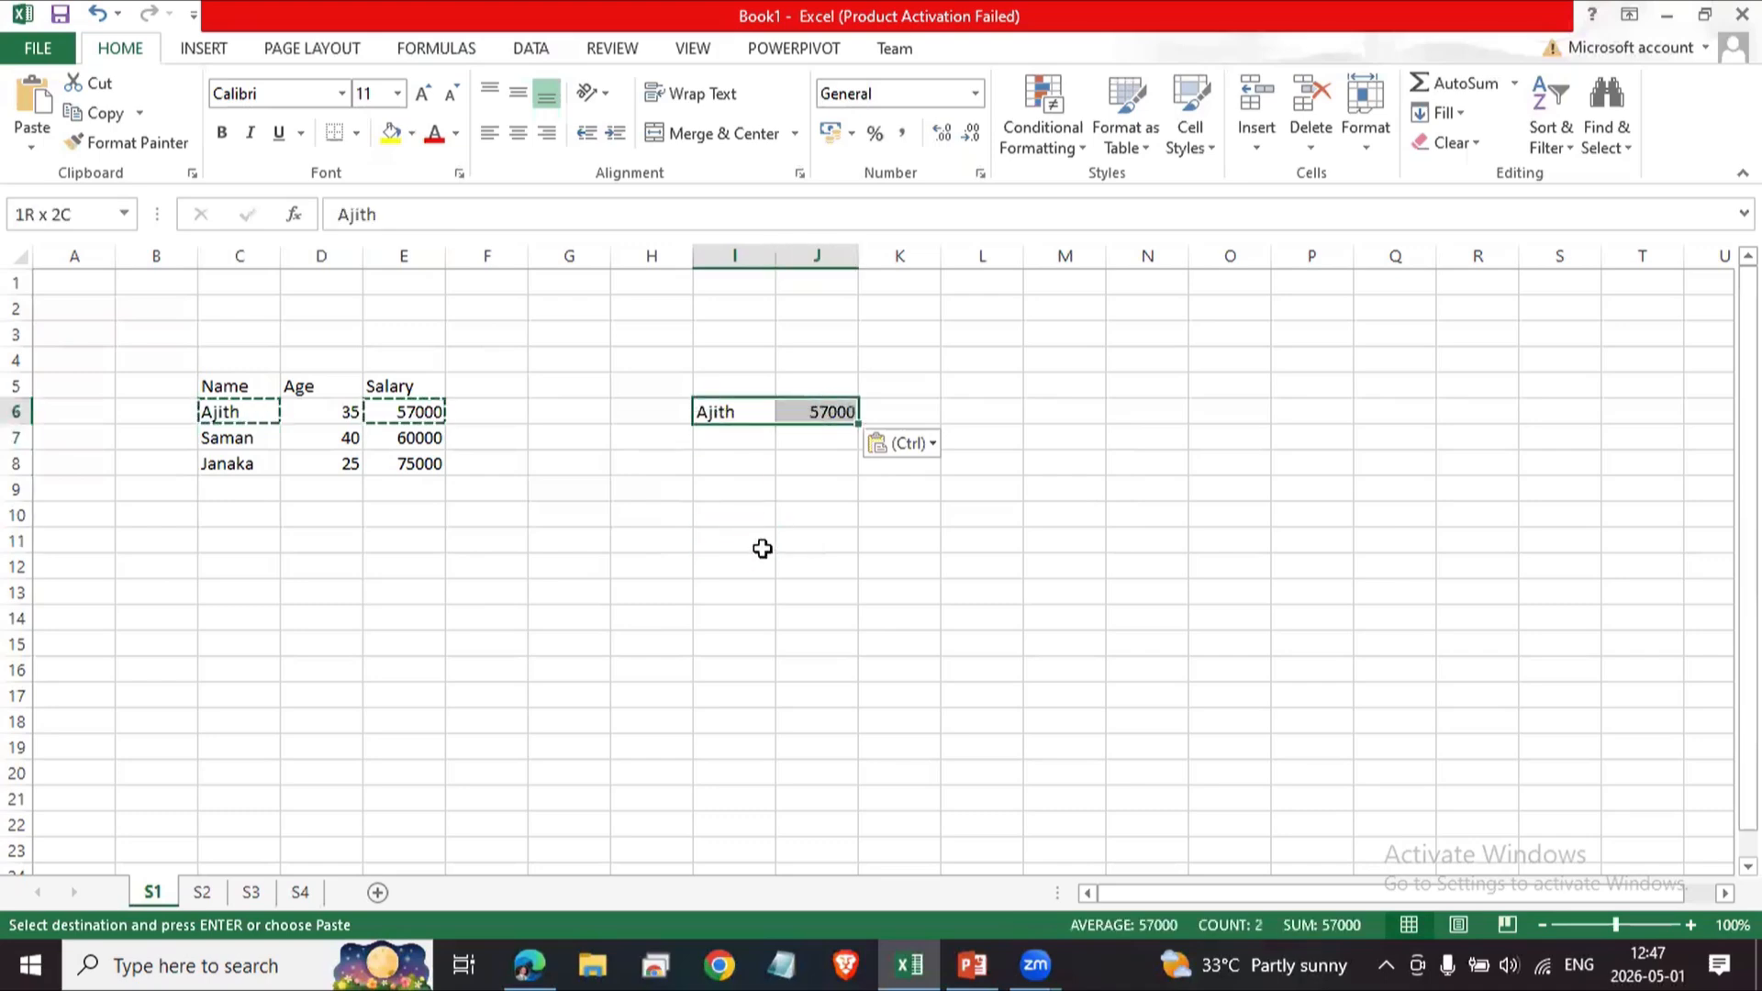
key("Delete")
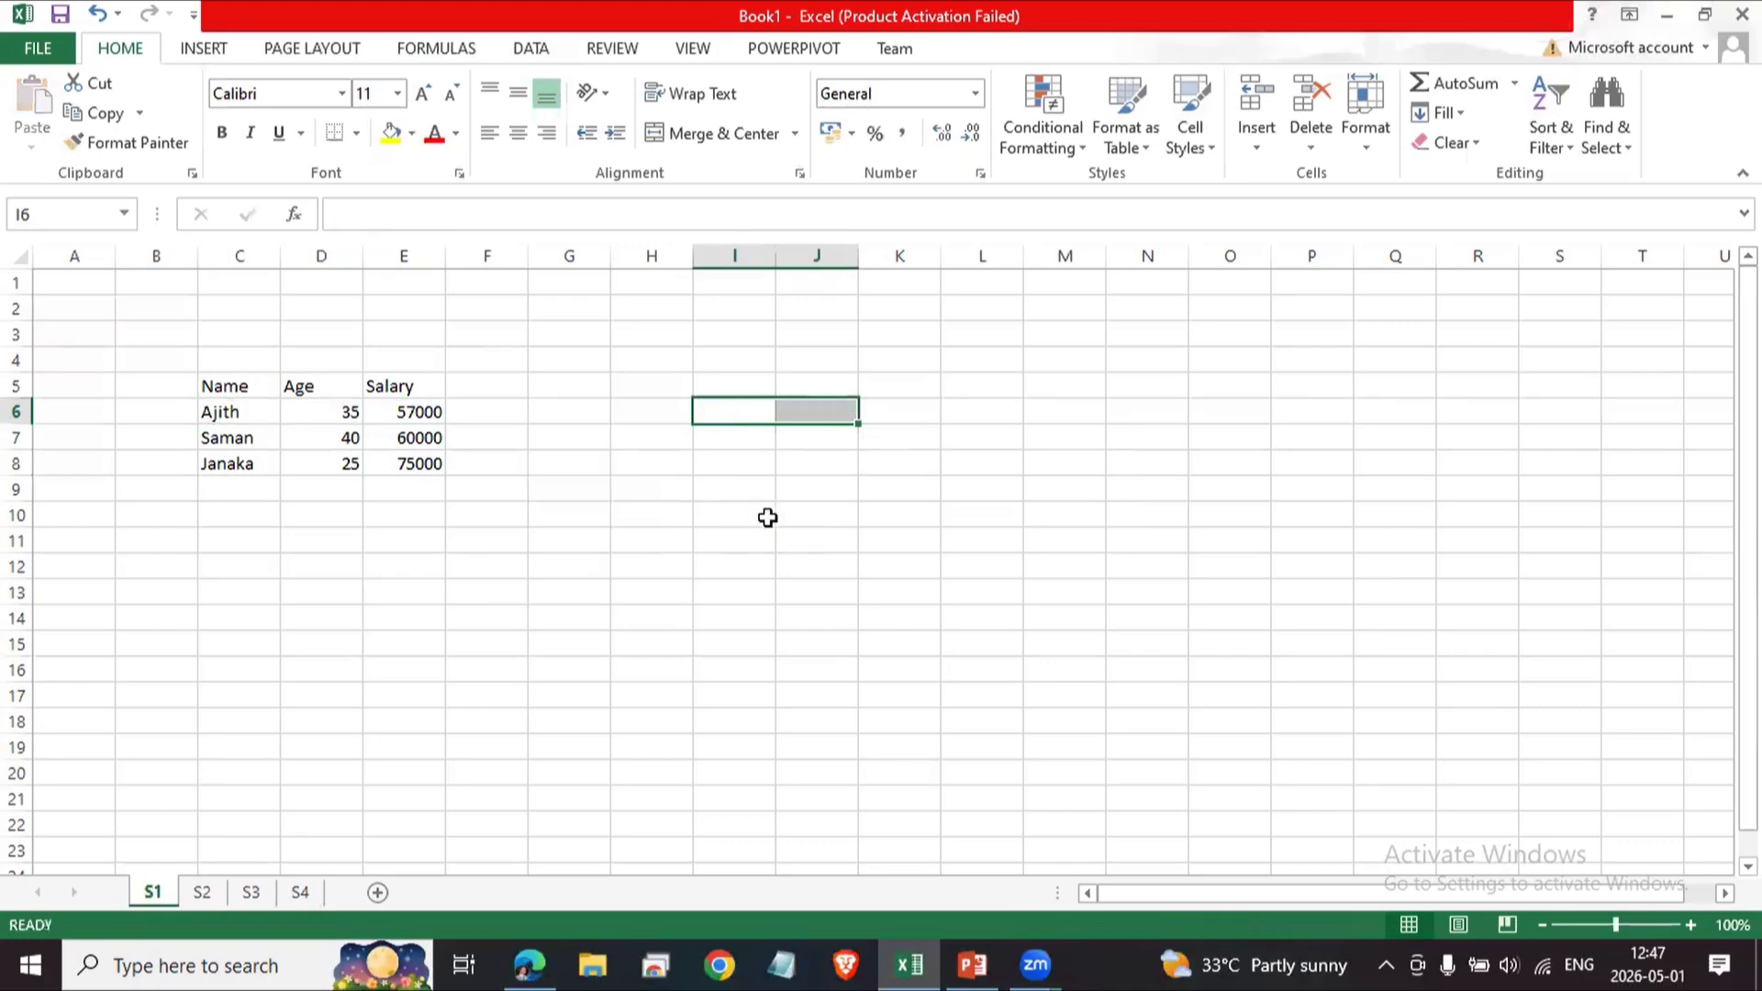
Practise selecting the whole table range and a smaller part of it.
left_click(512, 569)
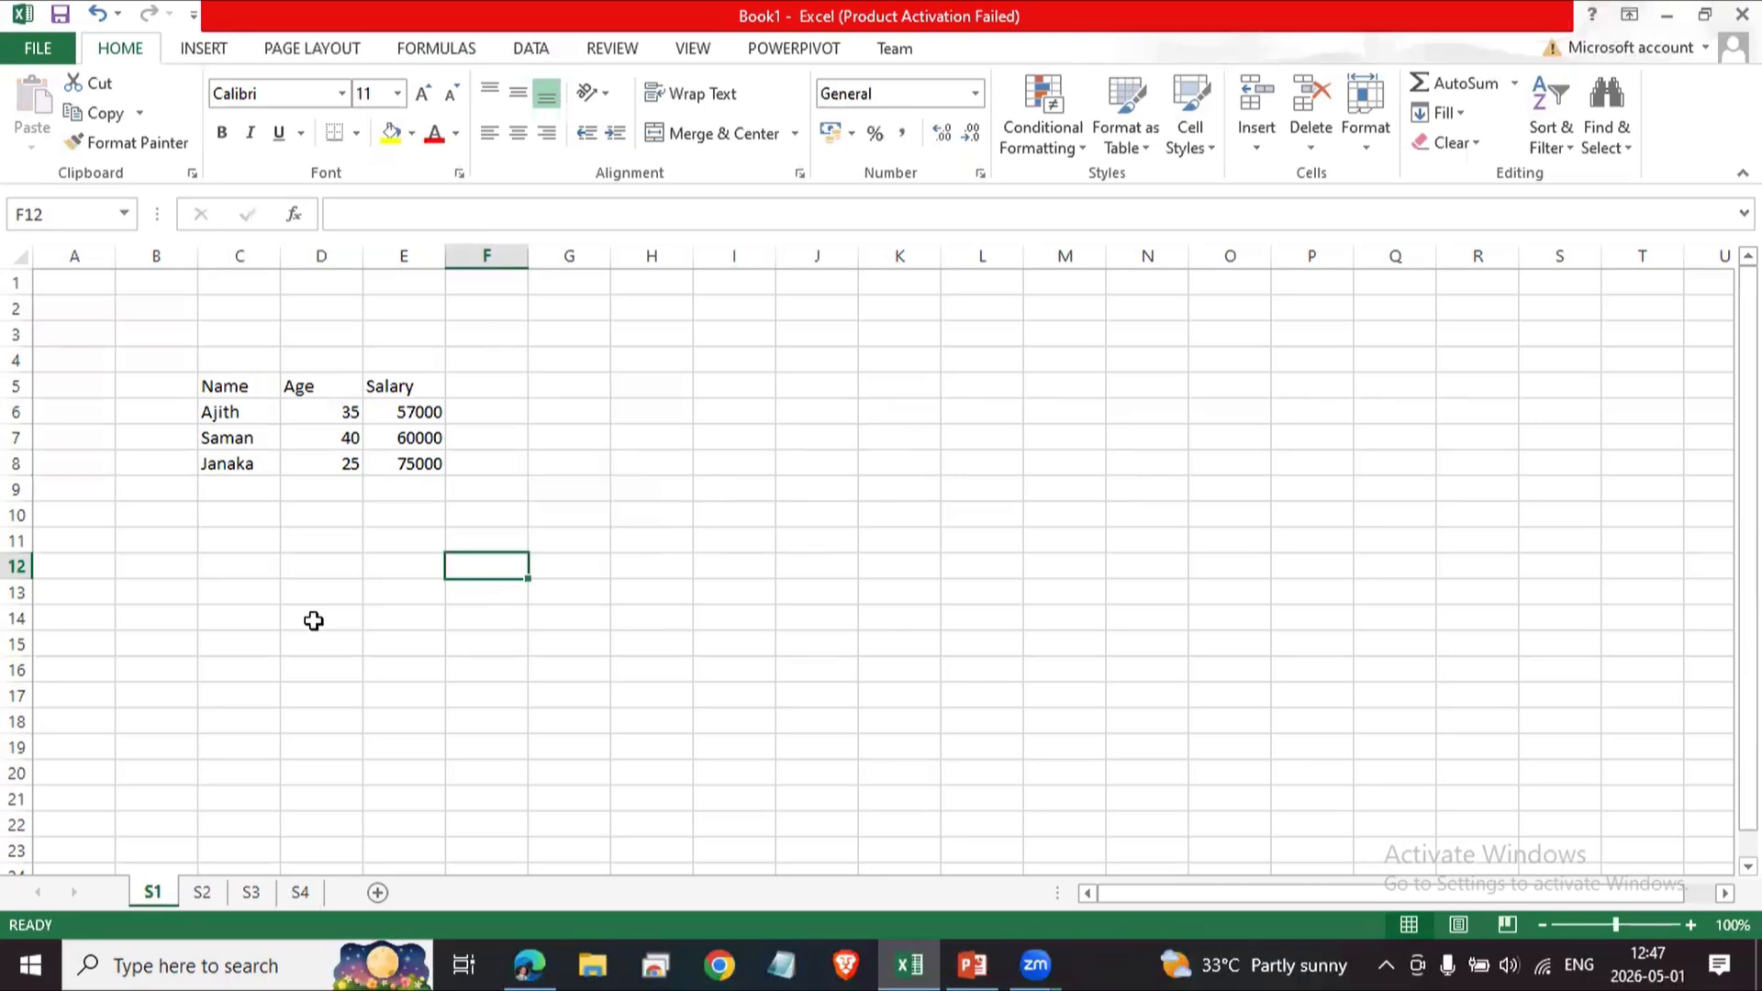
left_click_drag(212, 389, 418, 463)
left_click(401, 562)
left_click(209, 382)
left_click_drag(210, 380, 307, 445)
left_click(403, 540)
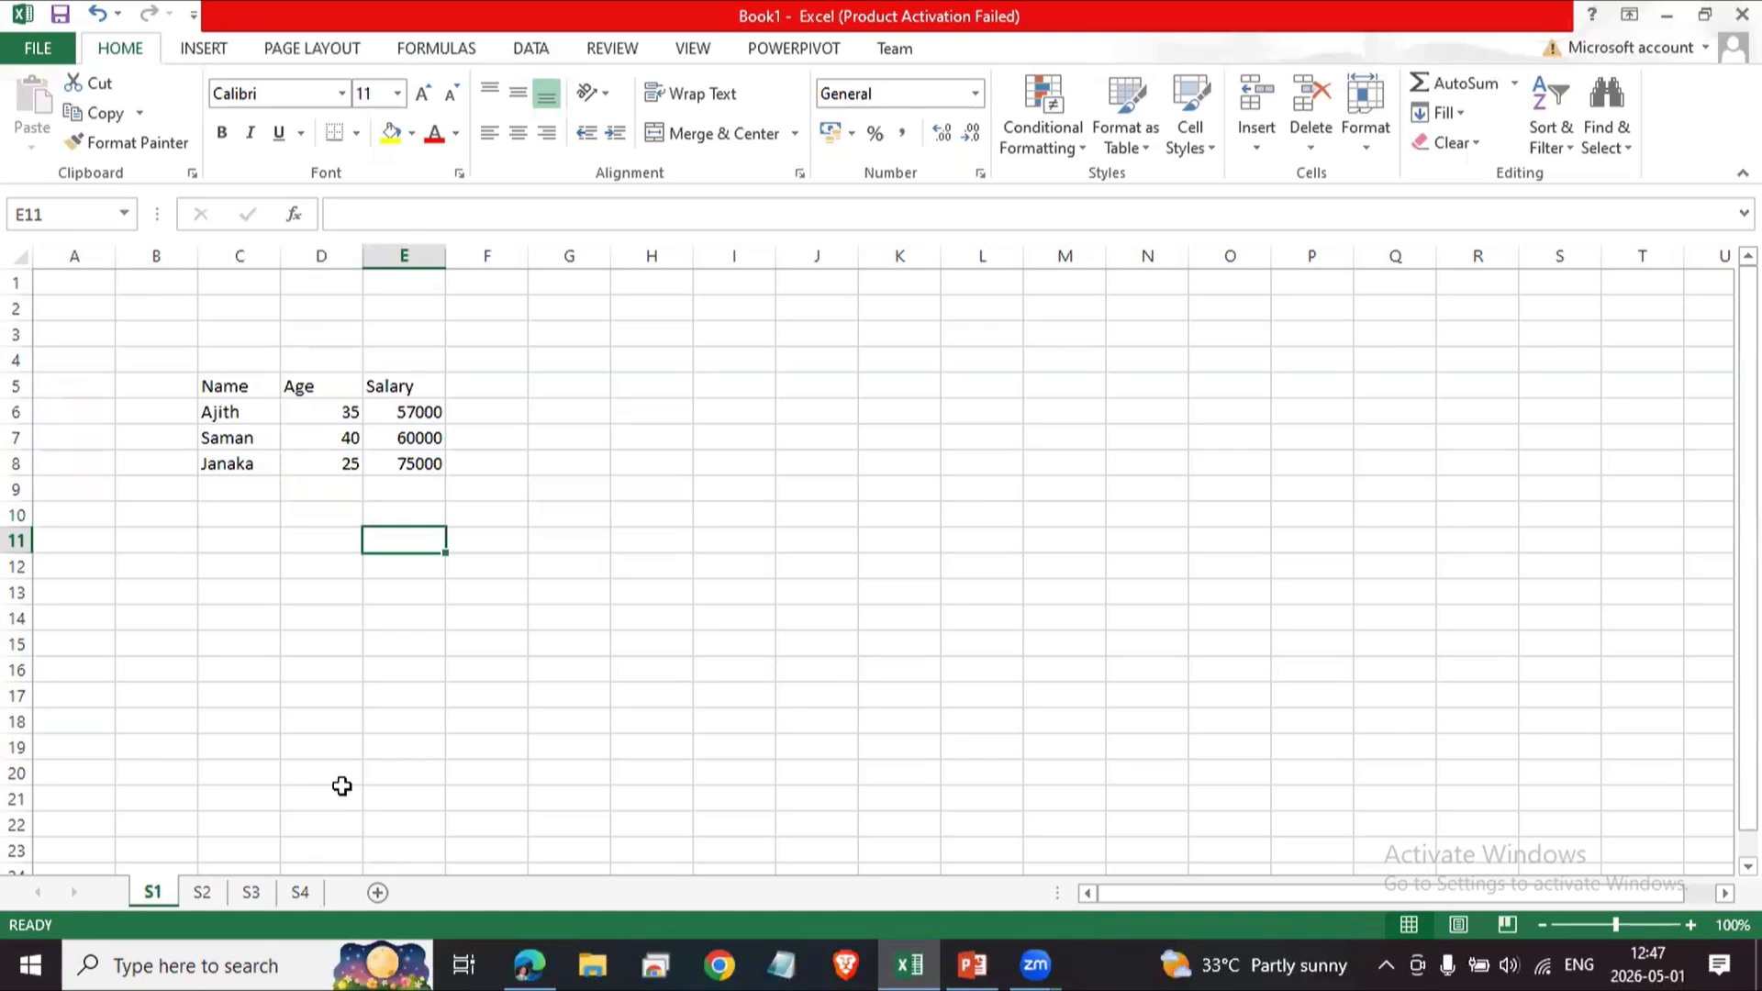
Enter a long line of random text in cell C9.
left_click(236, 494)
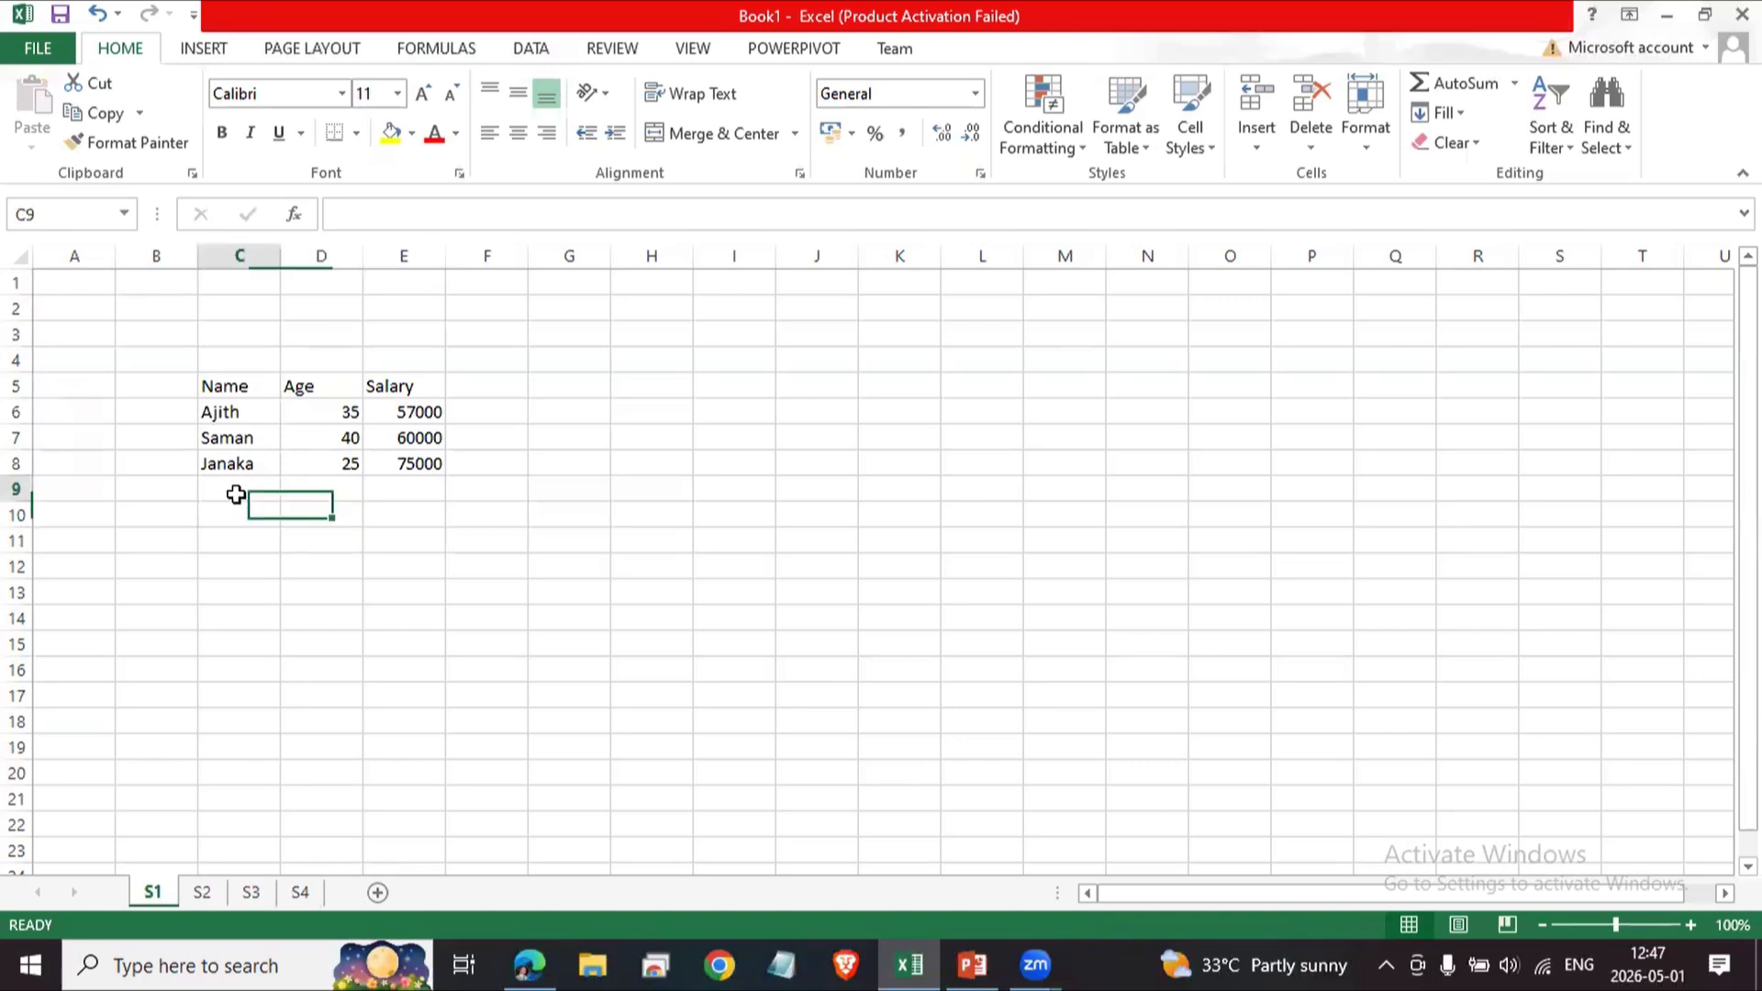
type("ljlkjdfks fkjkljdf")
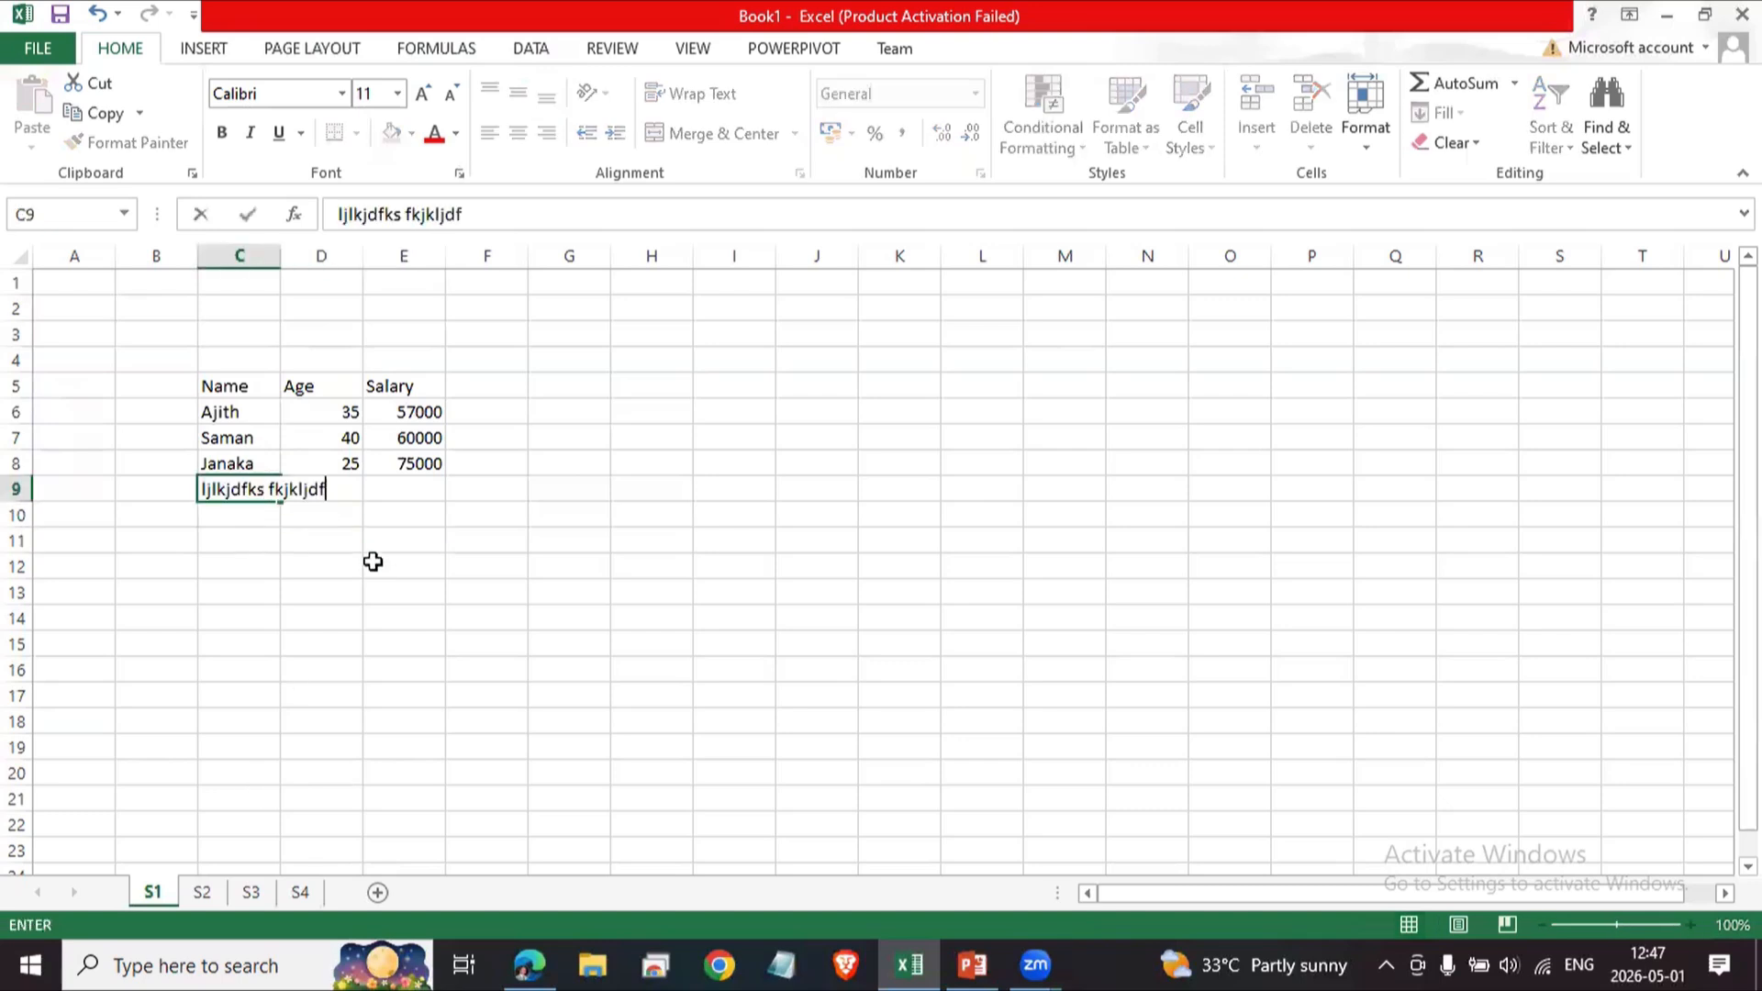
type("lgkjkjkljdgf fgjdfkjgfdk")
key("Return")
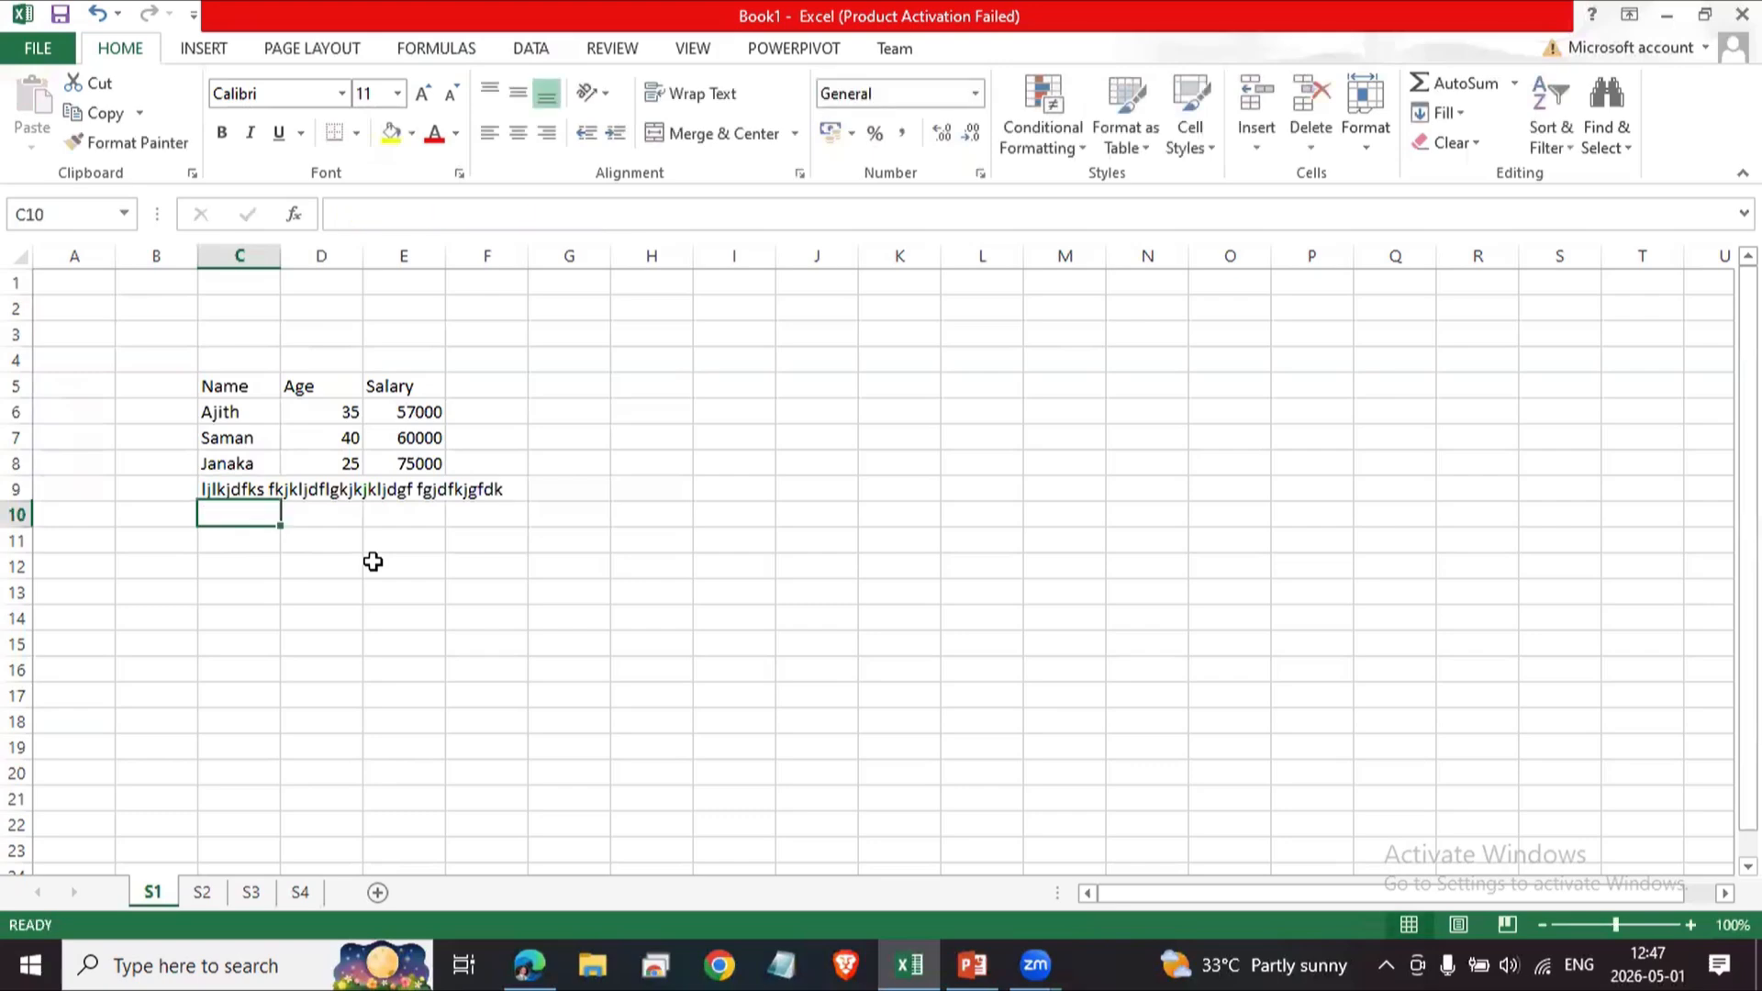
Browse through worksheets S1 to S4 and return to S1.
left_click(979, 686)
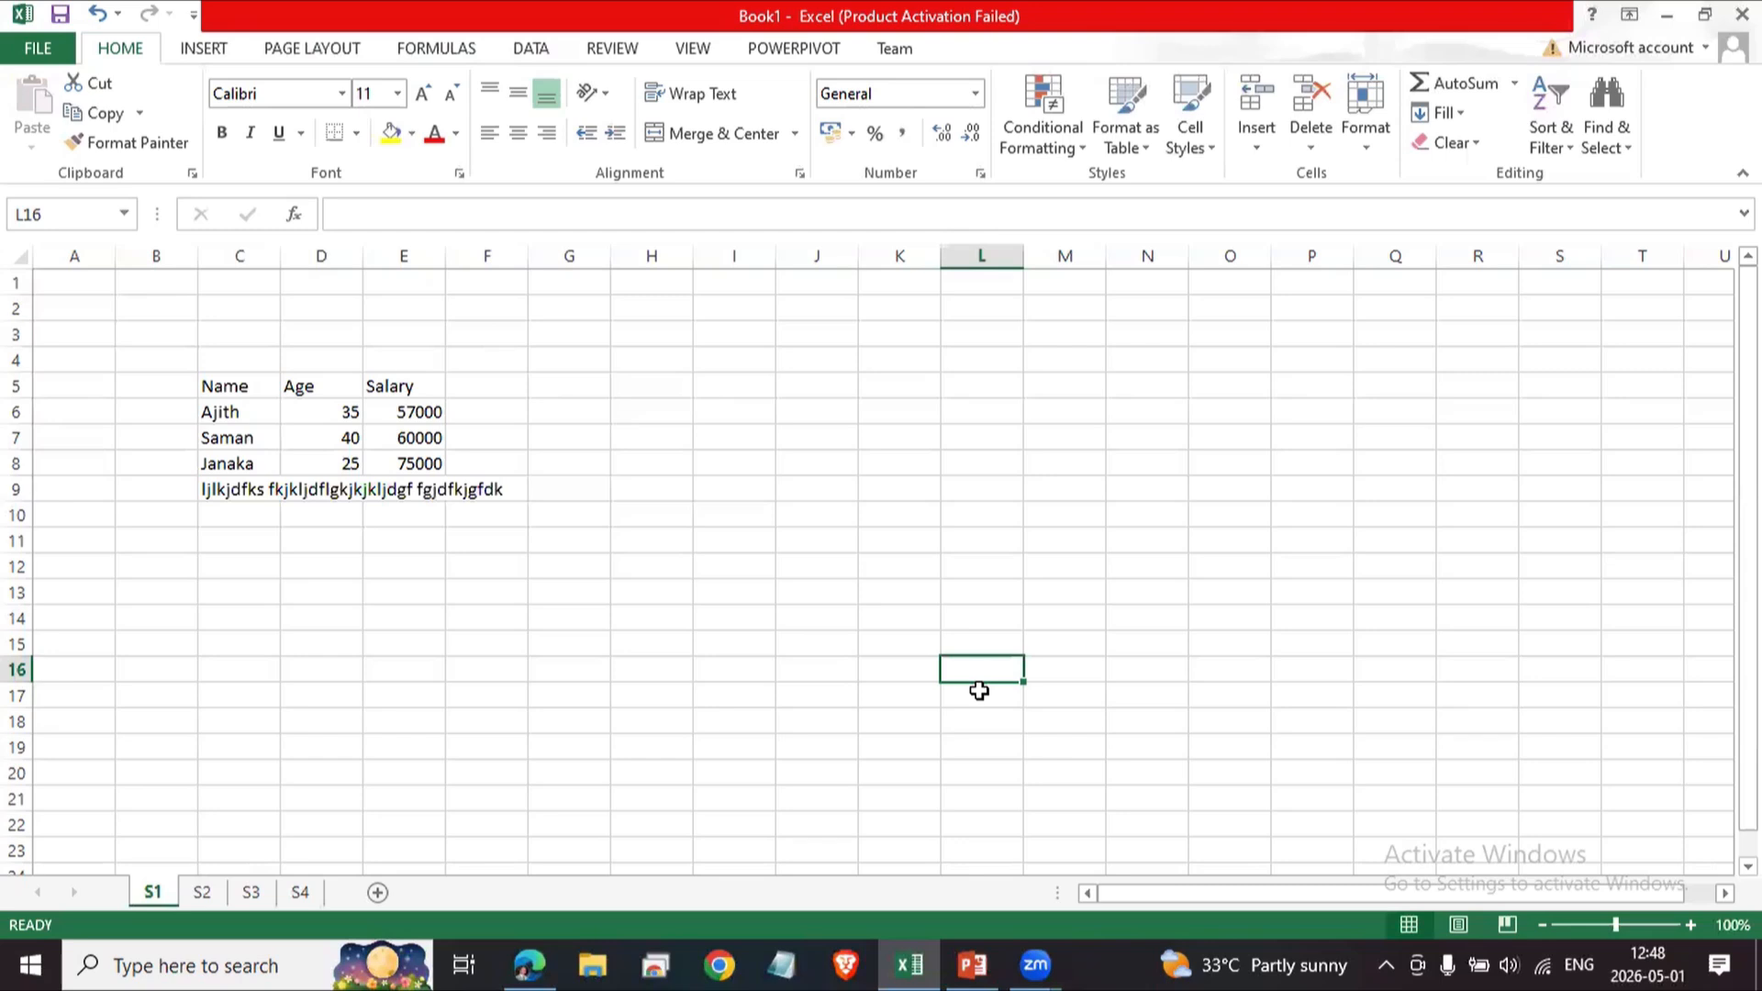
left_click(301, 892)
left_click(250, 892)
left_click(202, 892)
left_click(153, 892)
left_click(194, 893)
left_click(286, 894)
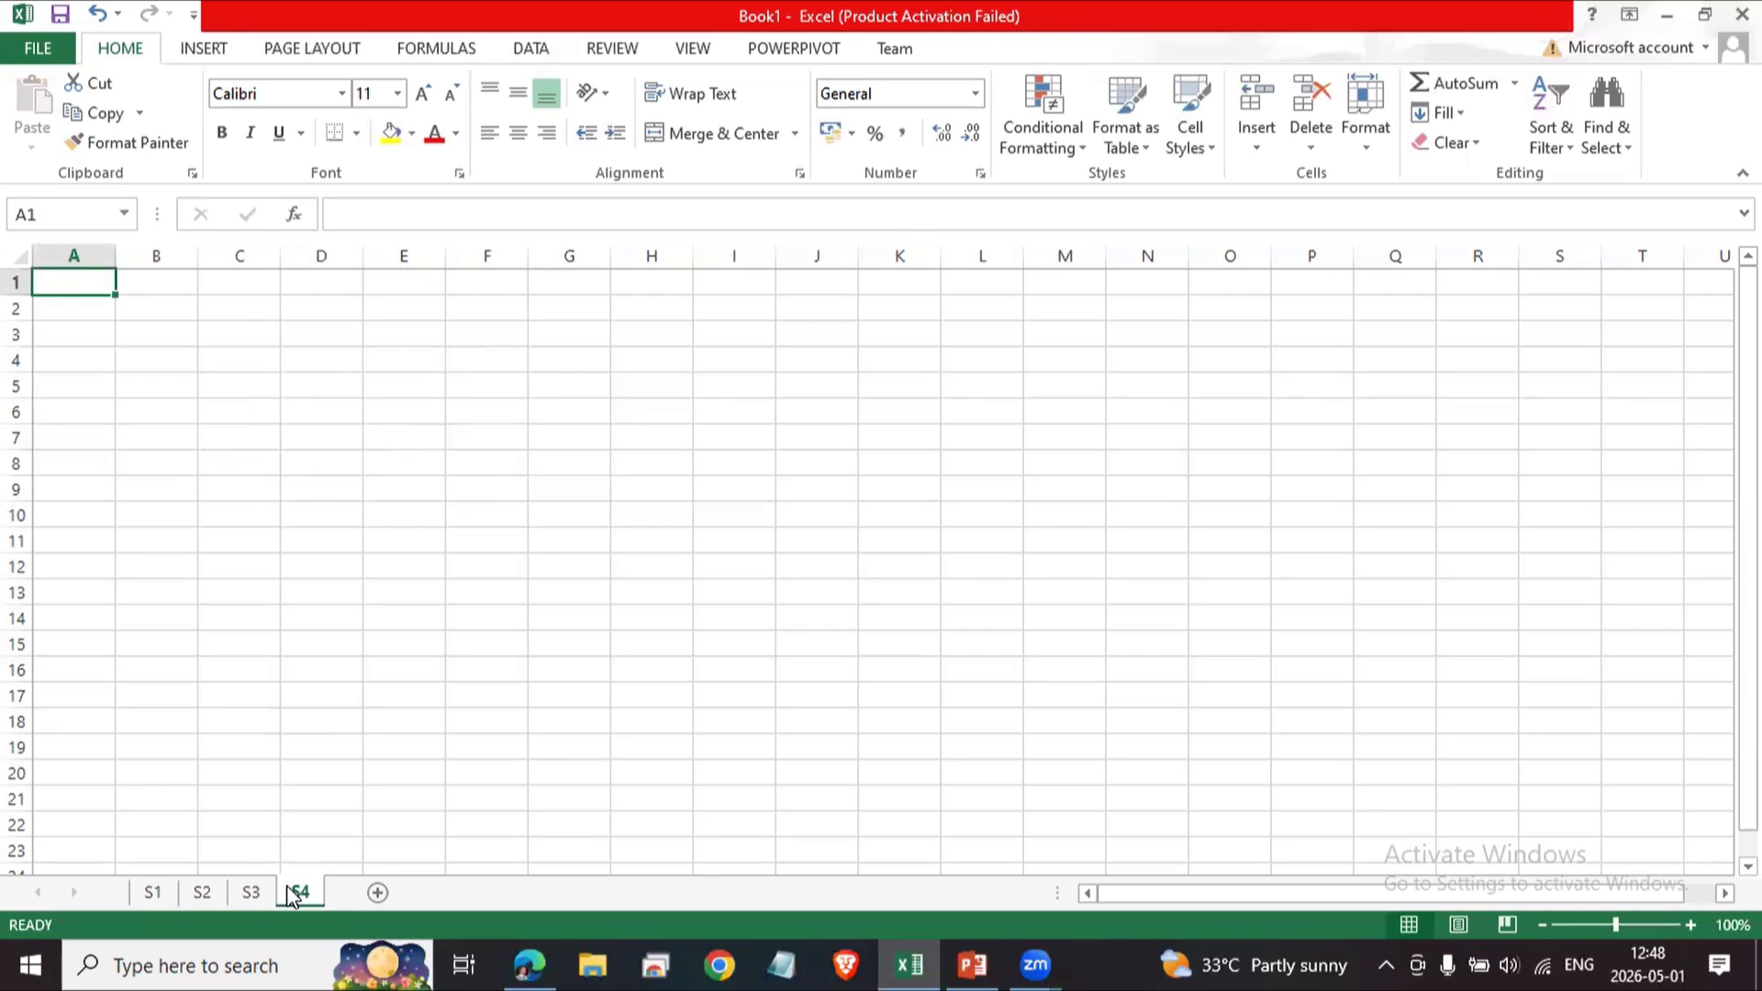
left_click(181, 560)
left_click(154, 892)
left_click(277, 644)
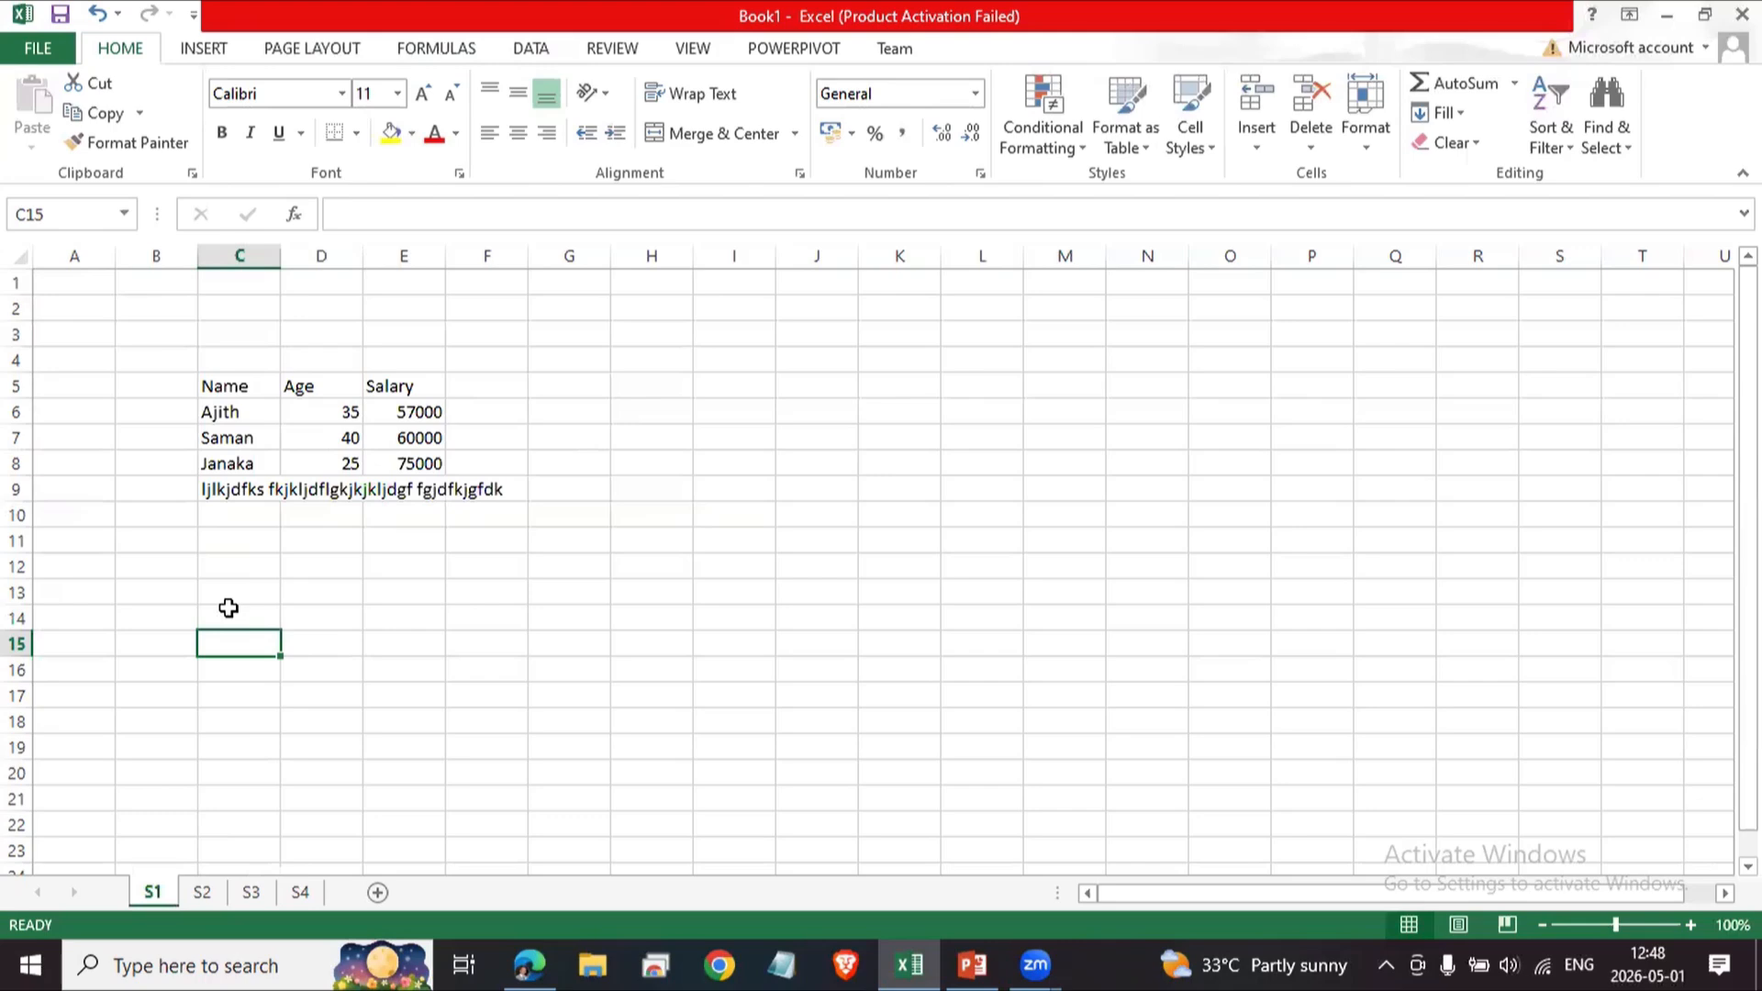
left_click_drag(237, 610, 274, 592)
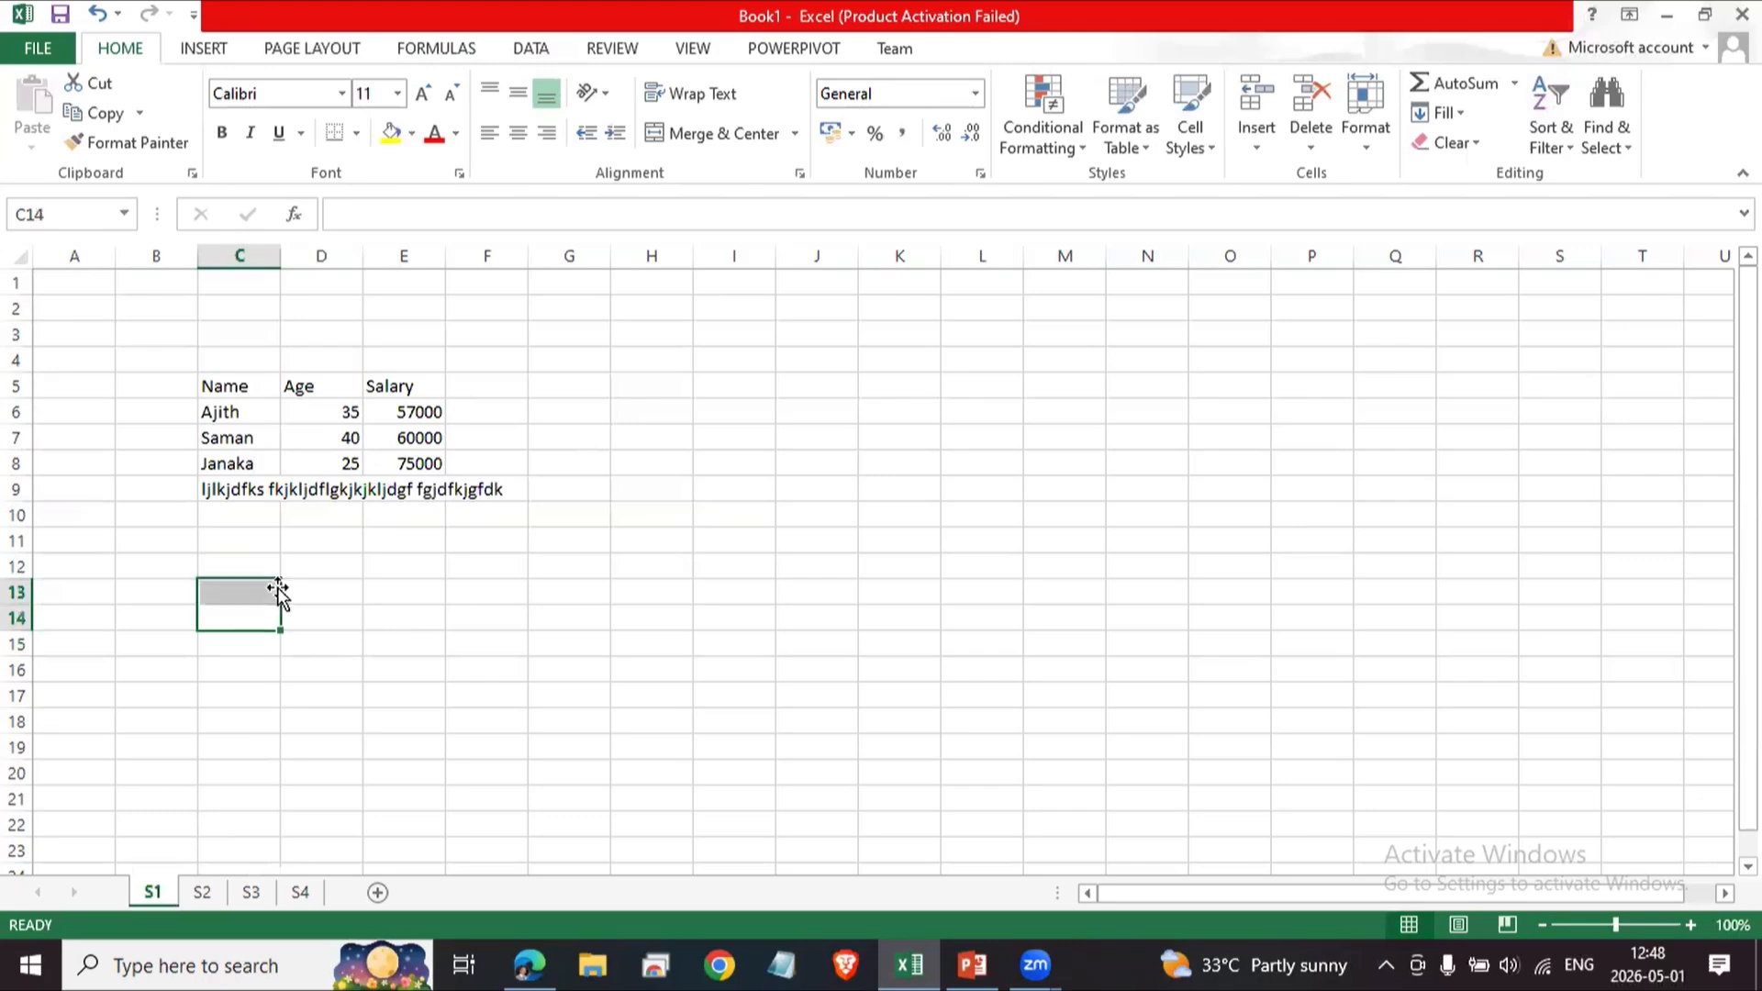
Save the workbook as Test in the EB folder on the Desktop.
left_click(39, 50)
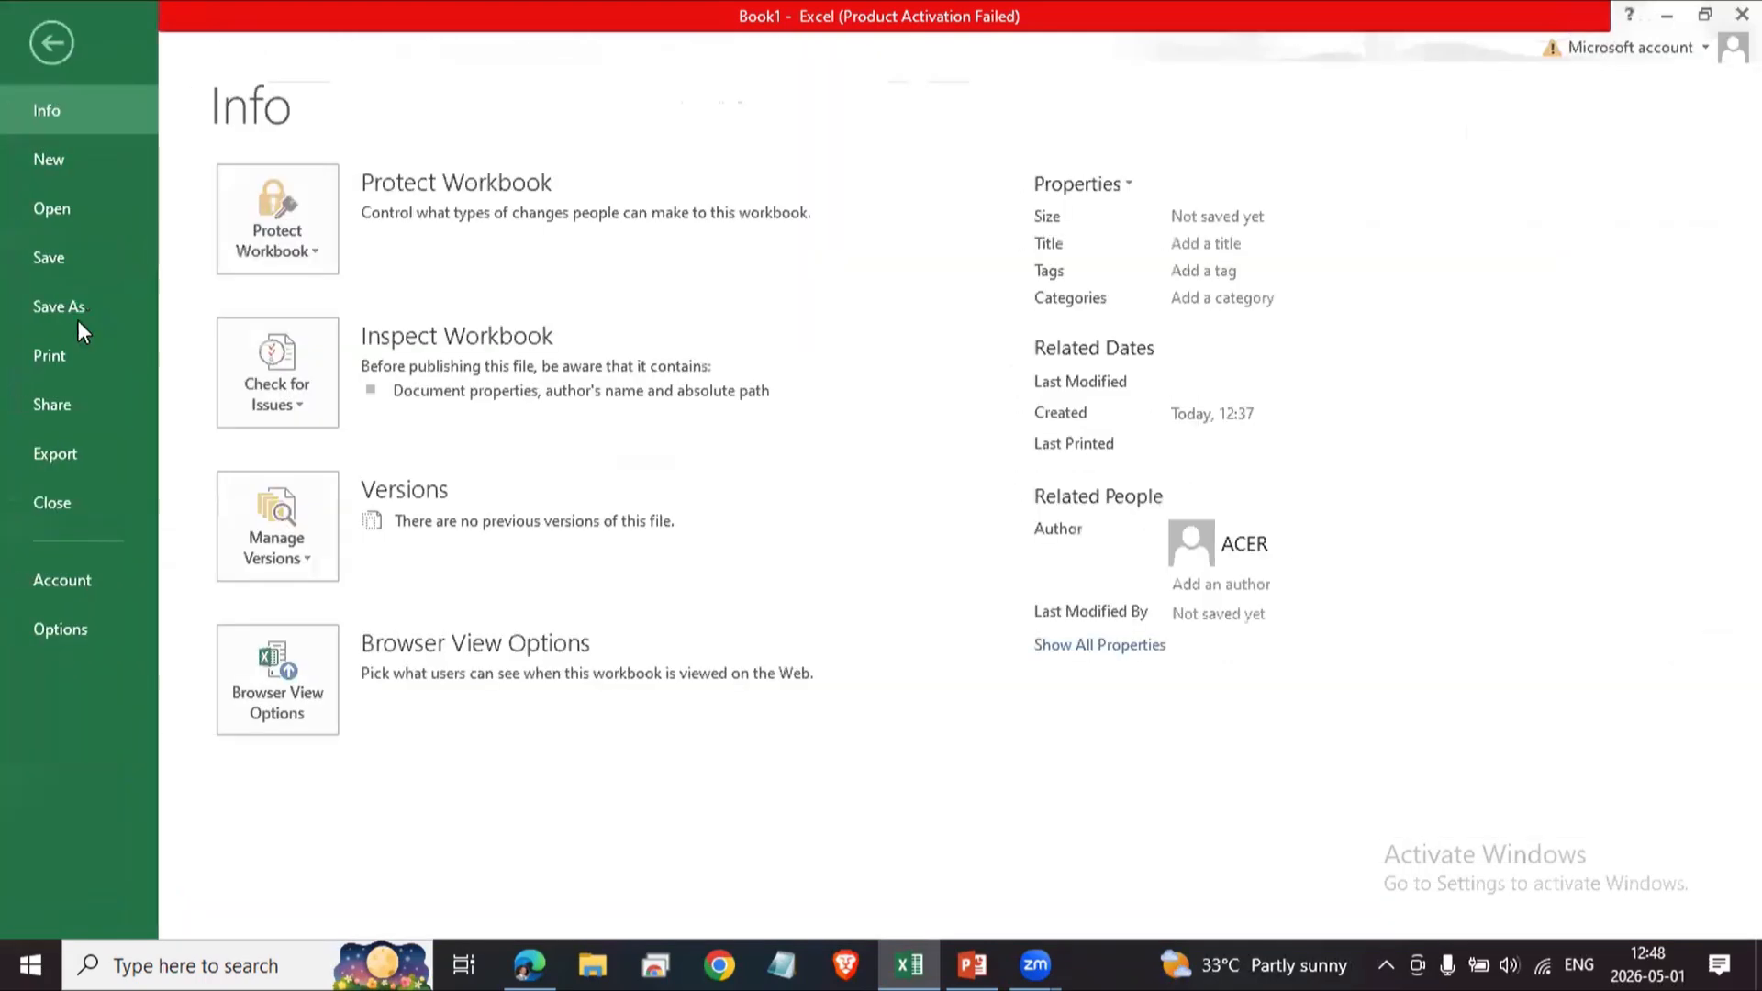
left_click(68, 268)
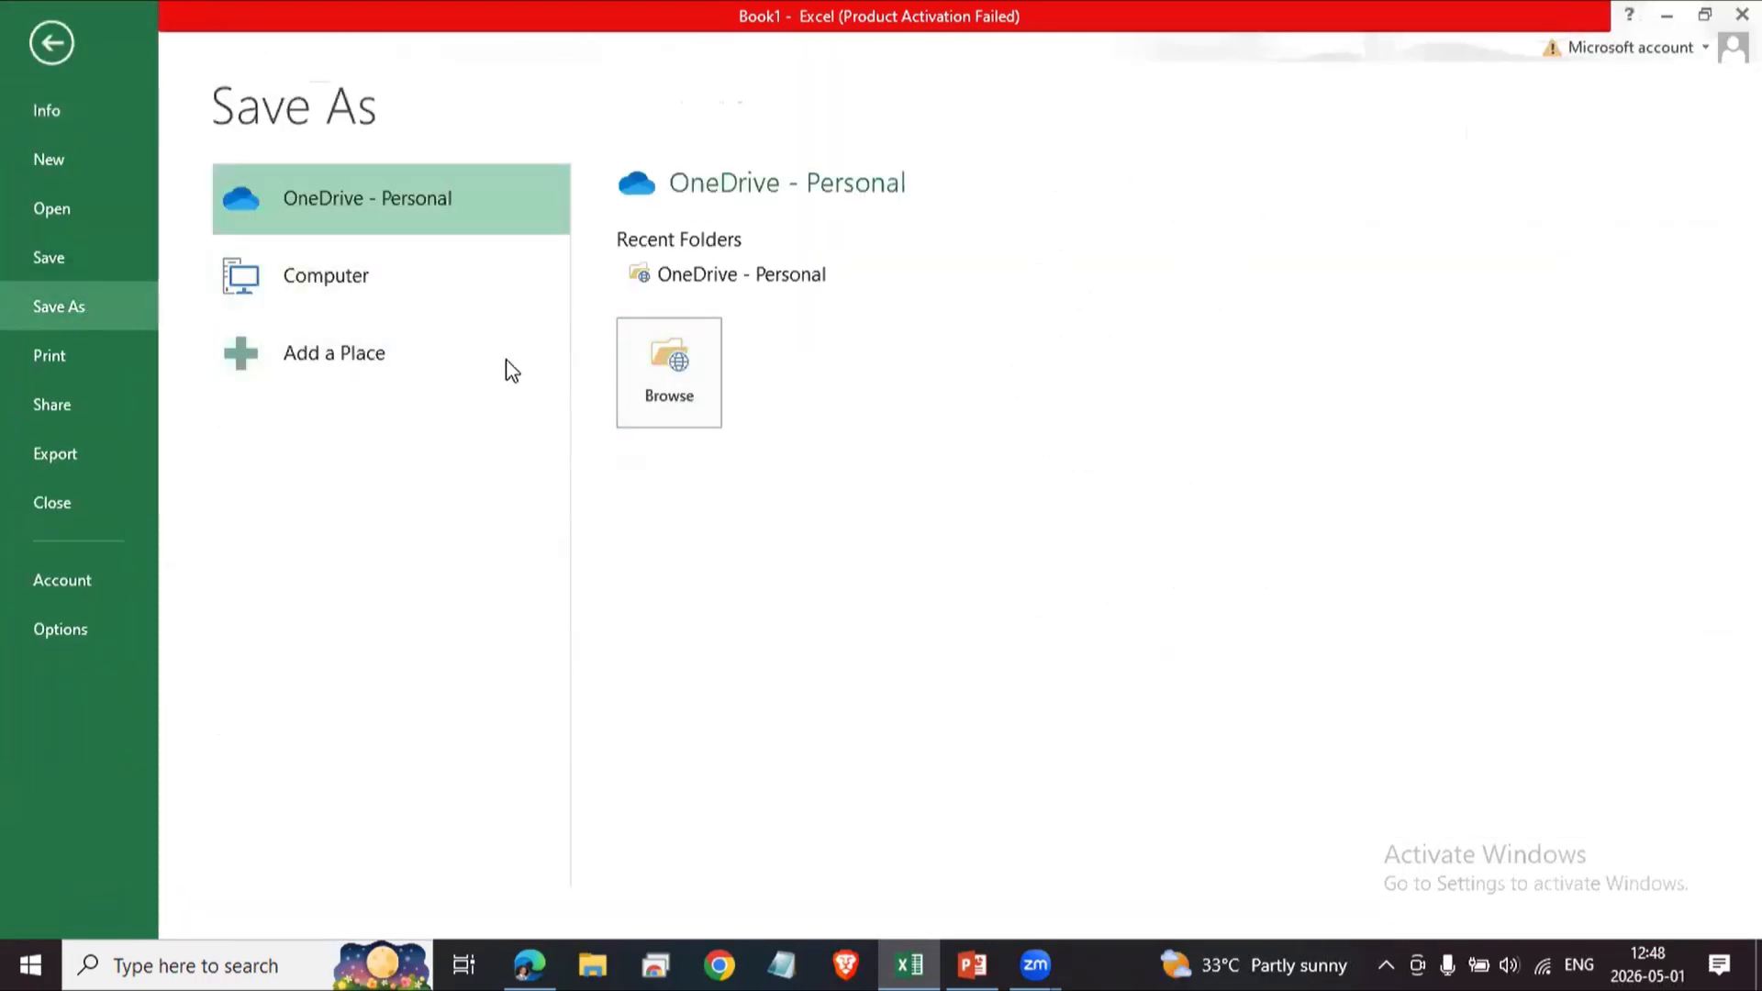
left_click(400, 302)
left_click(687, 543)
left_click_drag(631, 424, 630, 378)
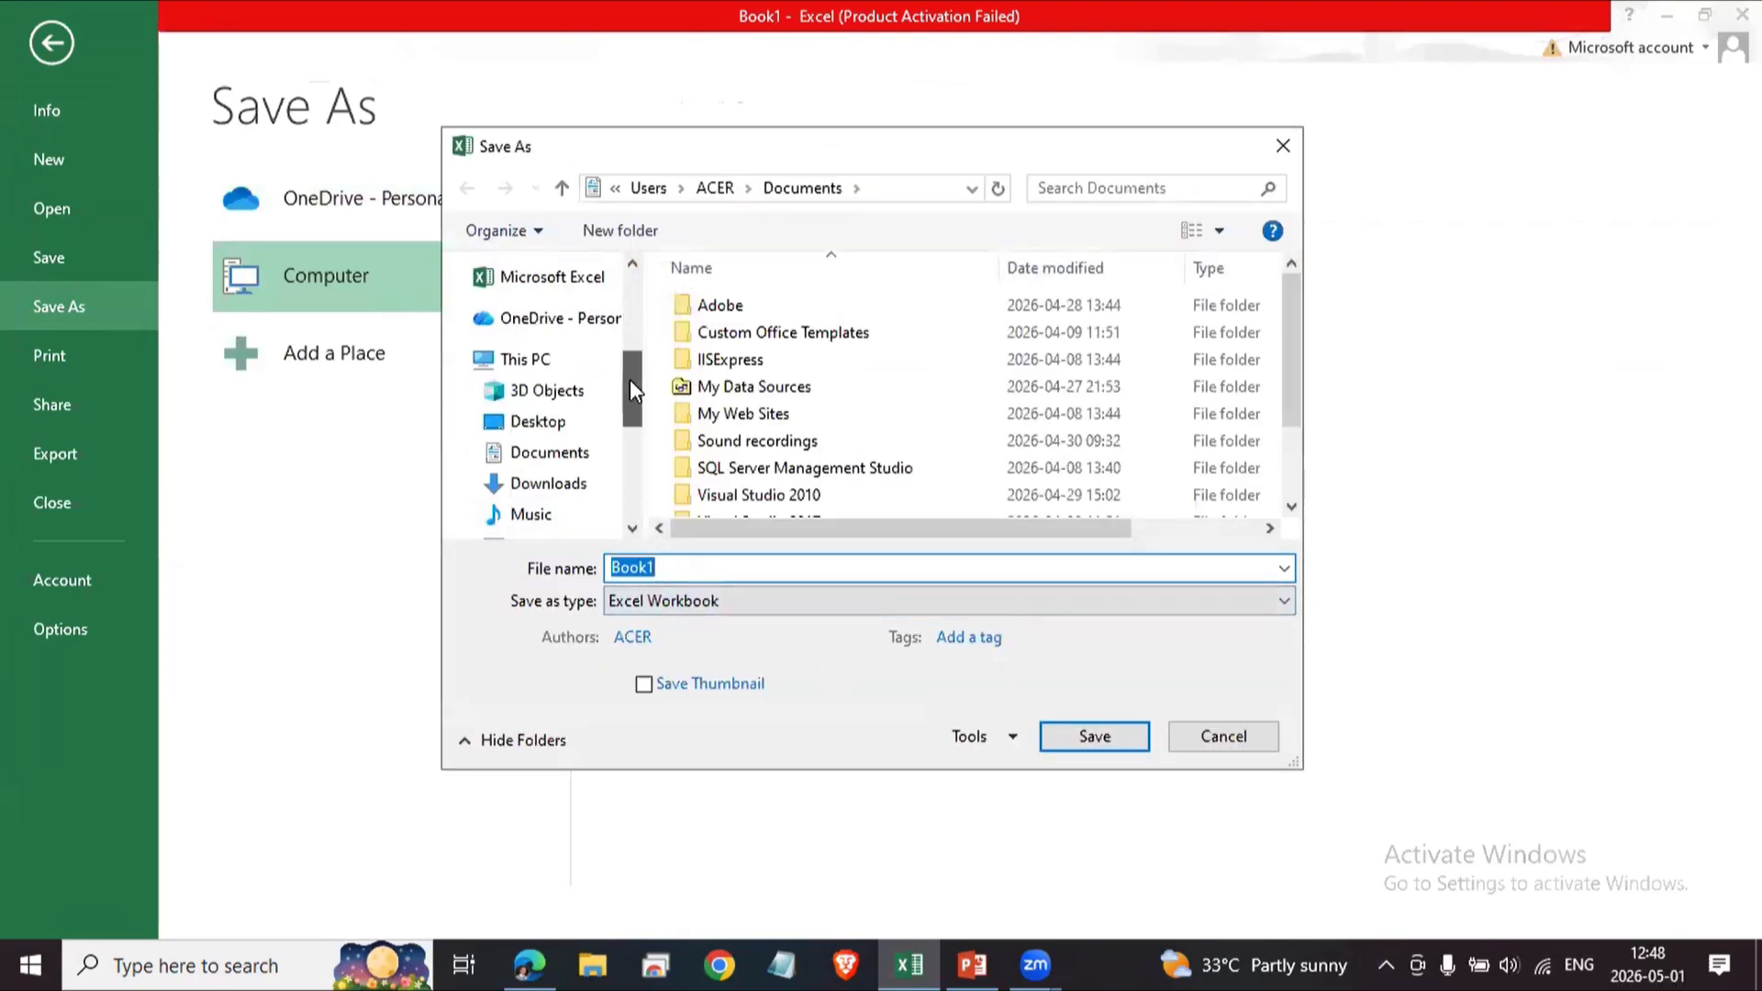
left_click(549, 424)
double_click(1044, 355)
double_click(670, 569)
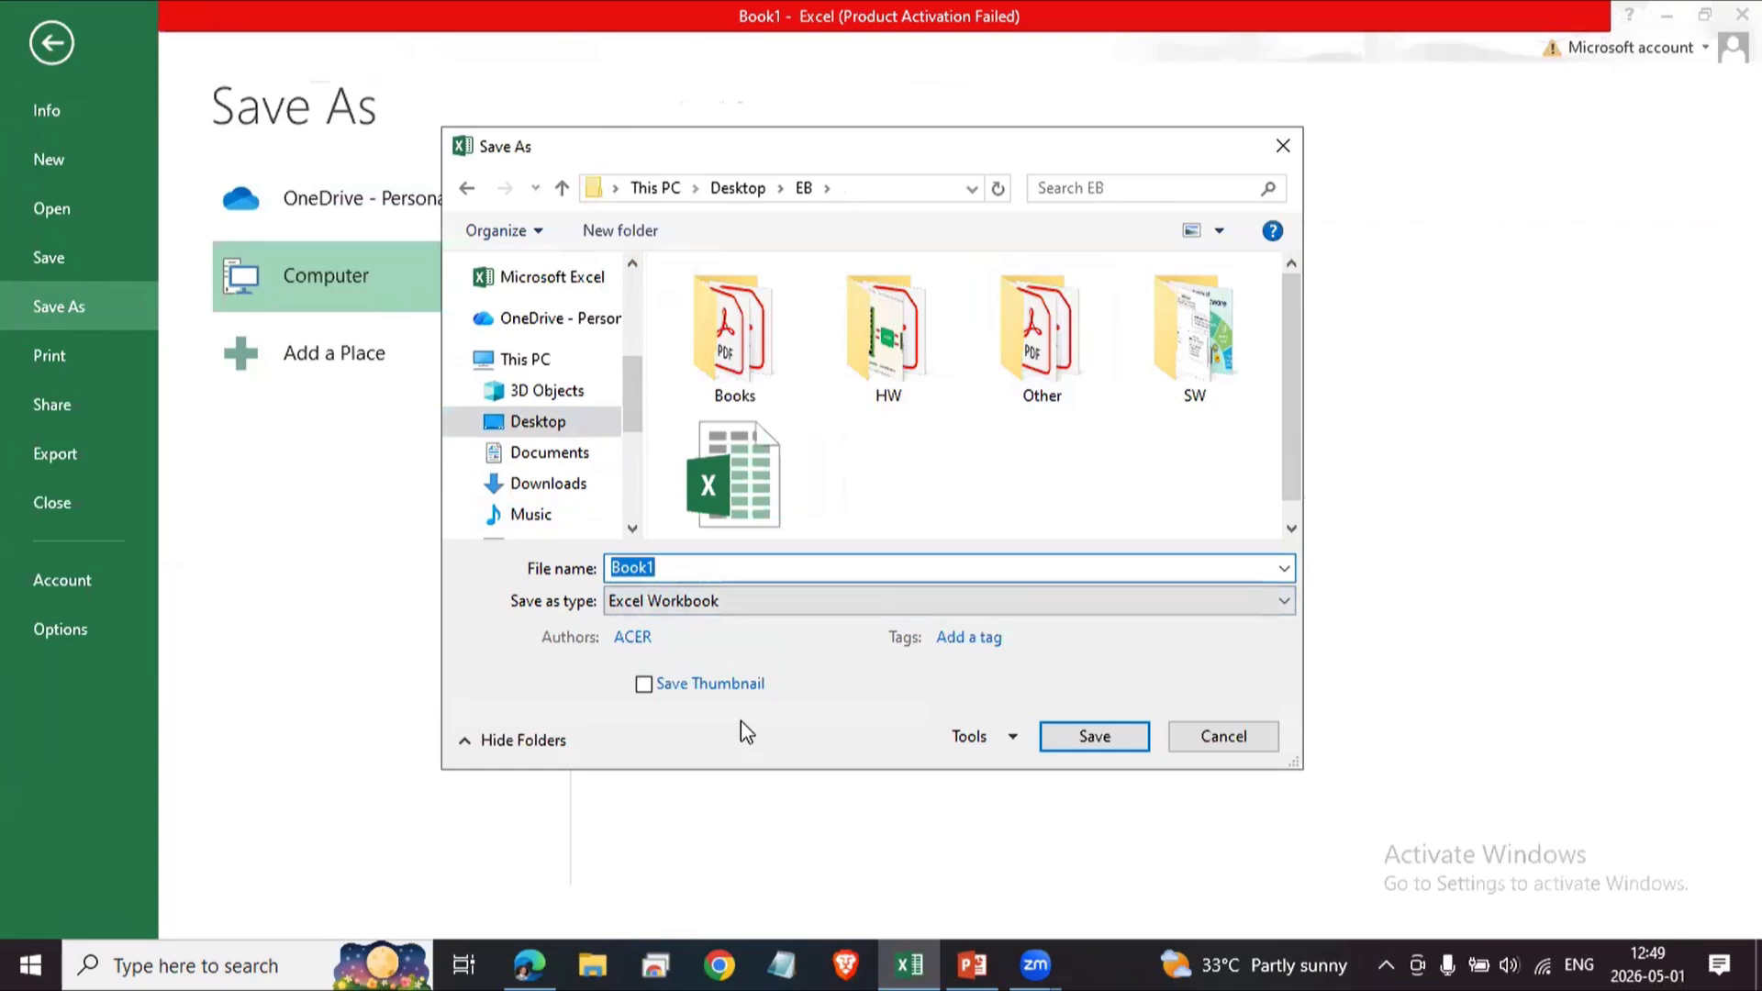
type("Test")
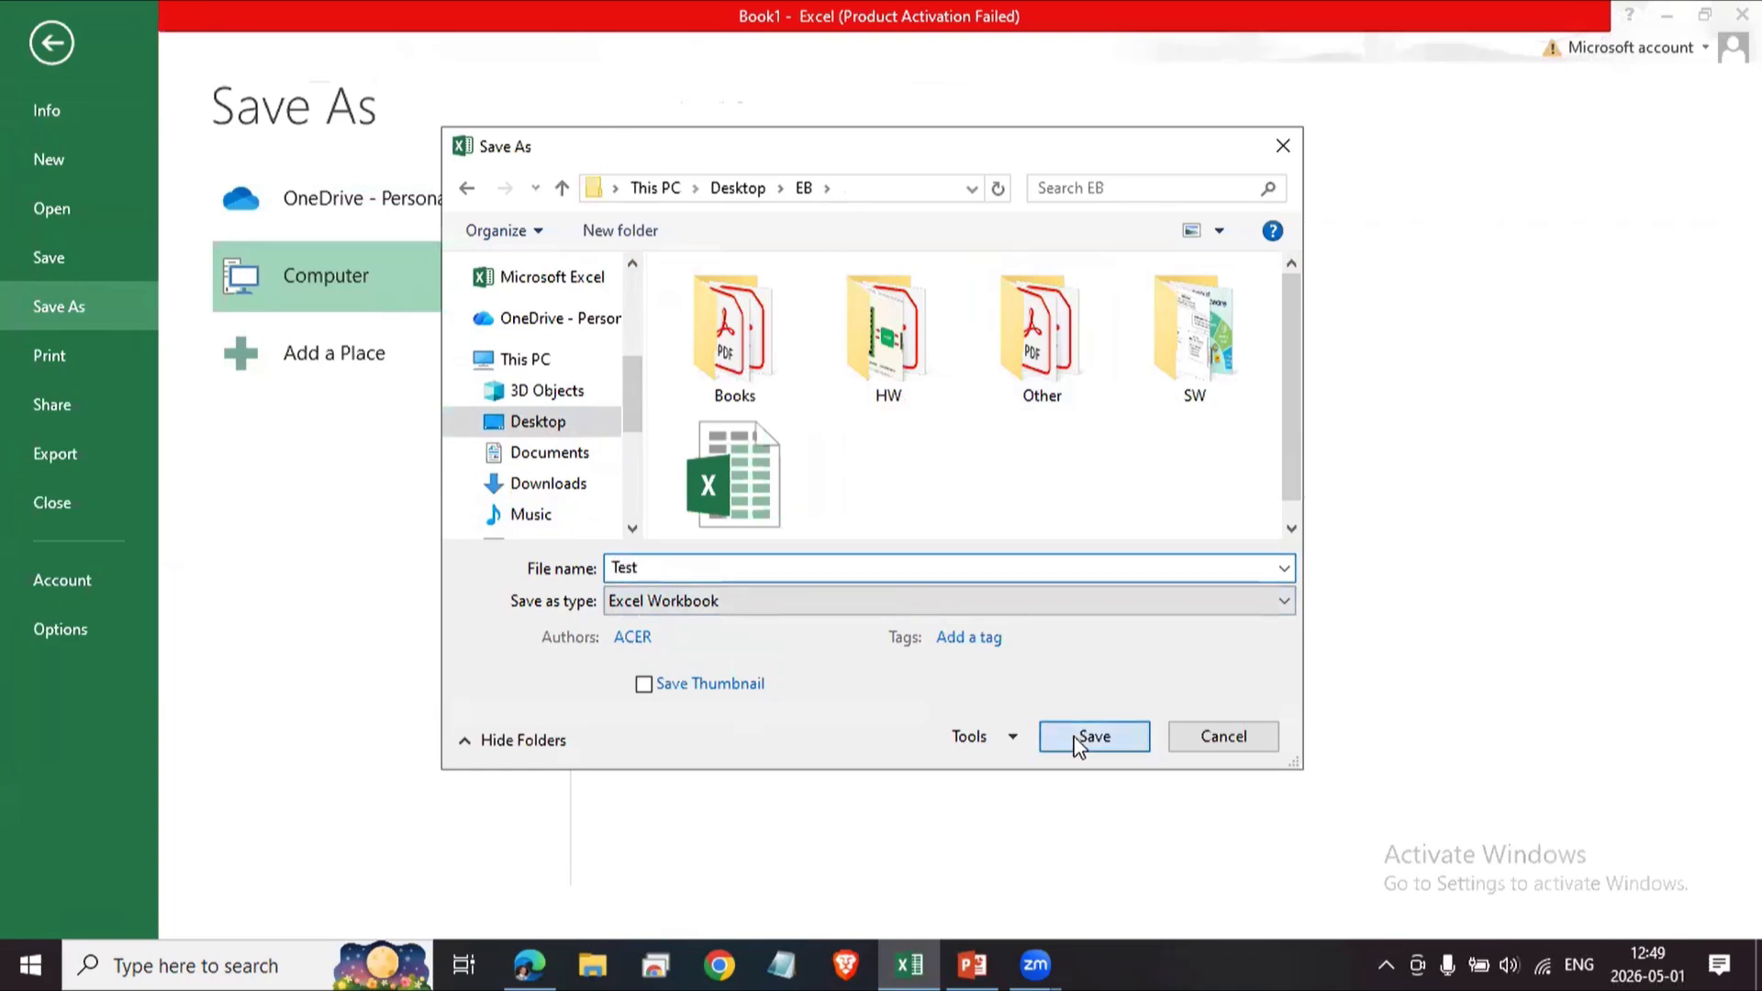
left_click(1079, 739)
left_click(1047, 720)
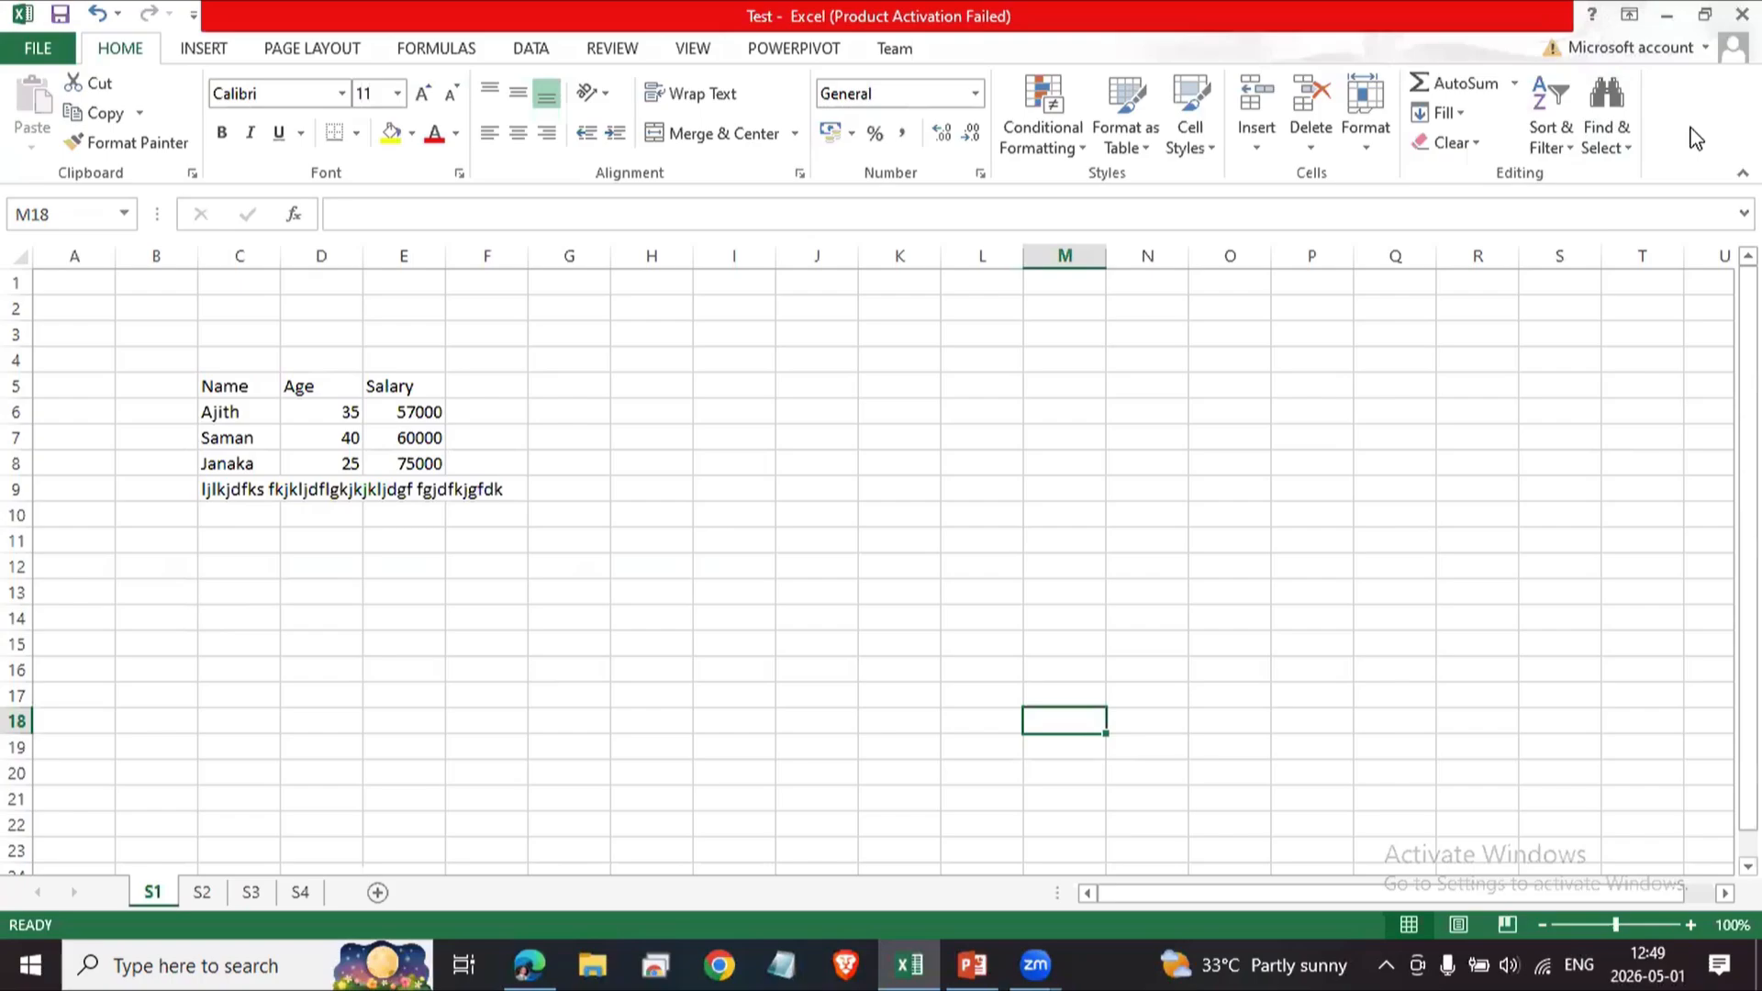
Minimize Excel, open the EB folder in File Explorer and locate the saved Test workbook.
left_click(1666, 15)
left_click(1667, 15)
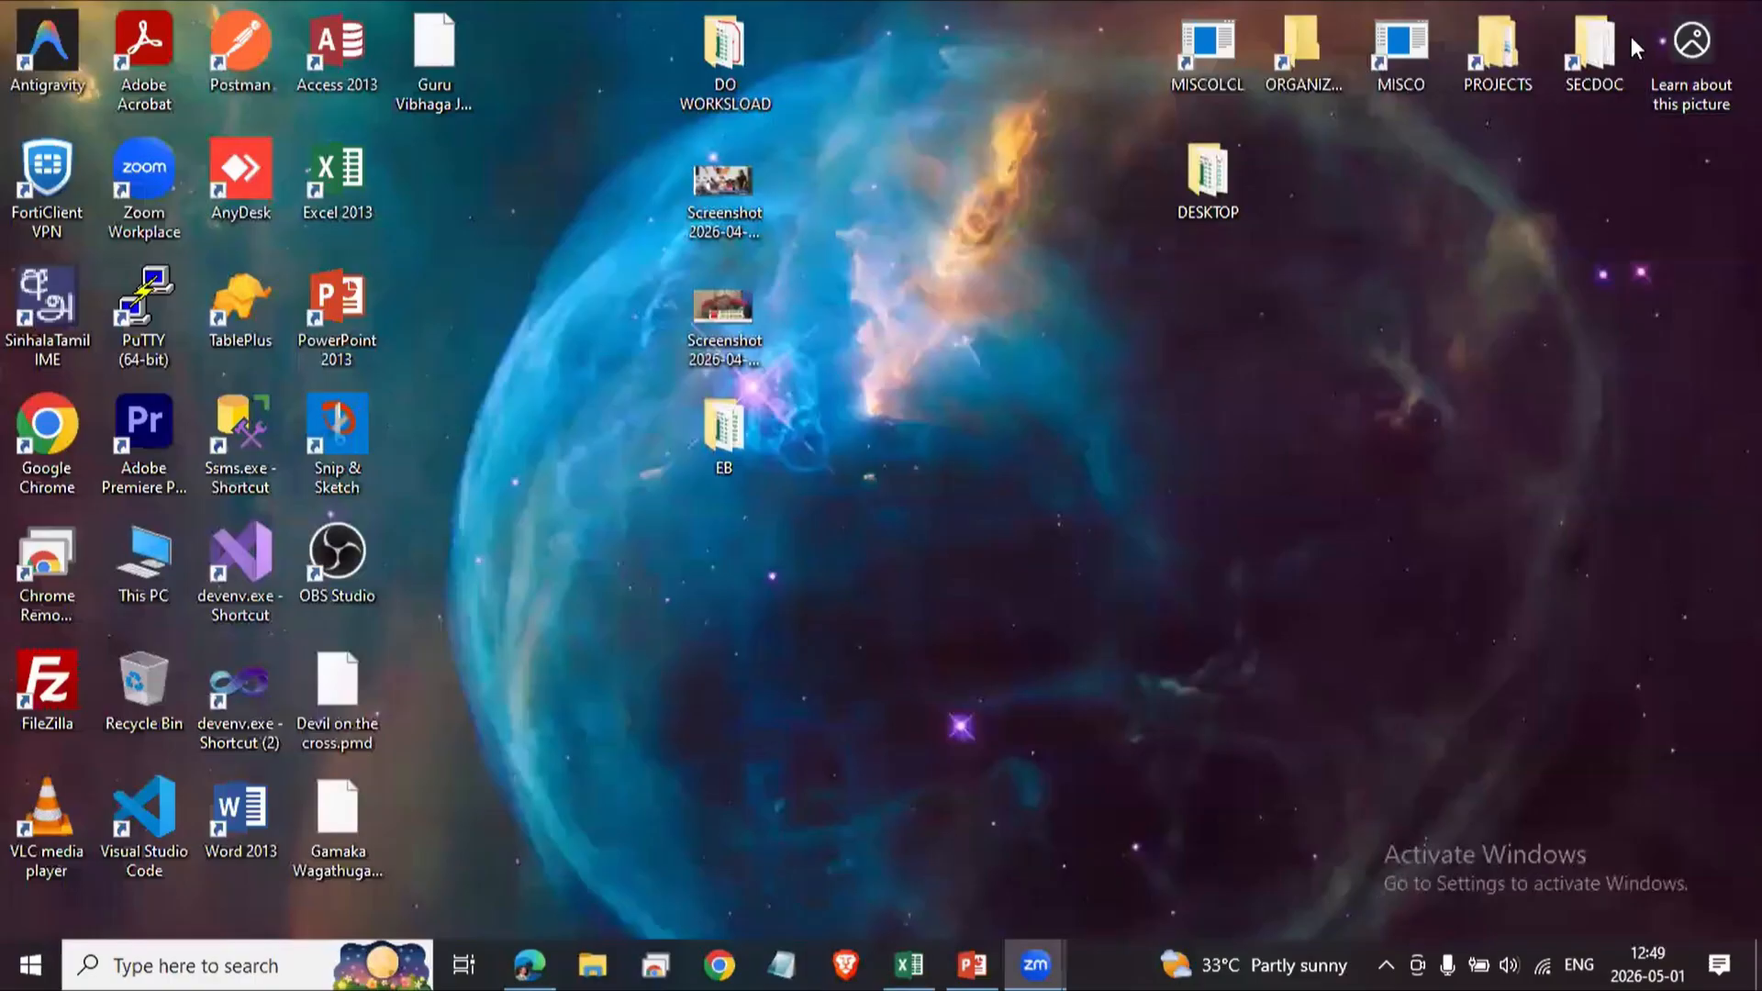
double_click(748, 458)
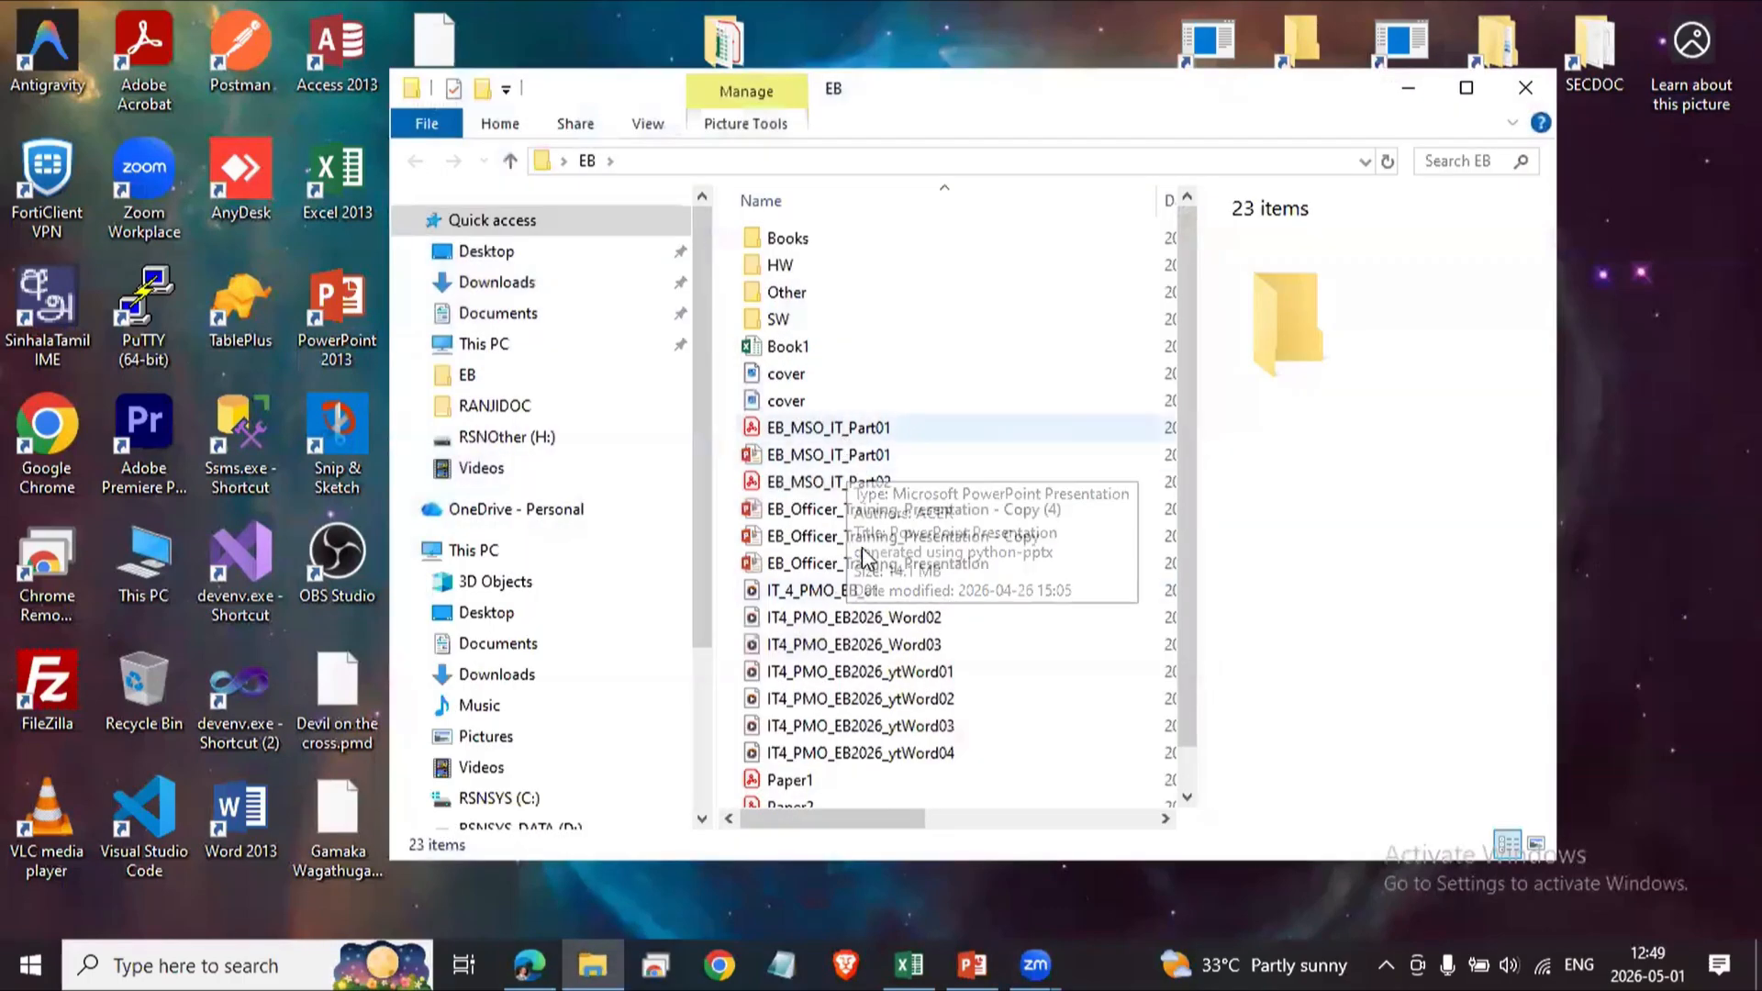
scroll(950, 642, "down", 1)
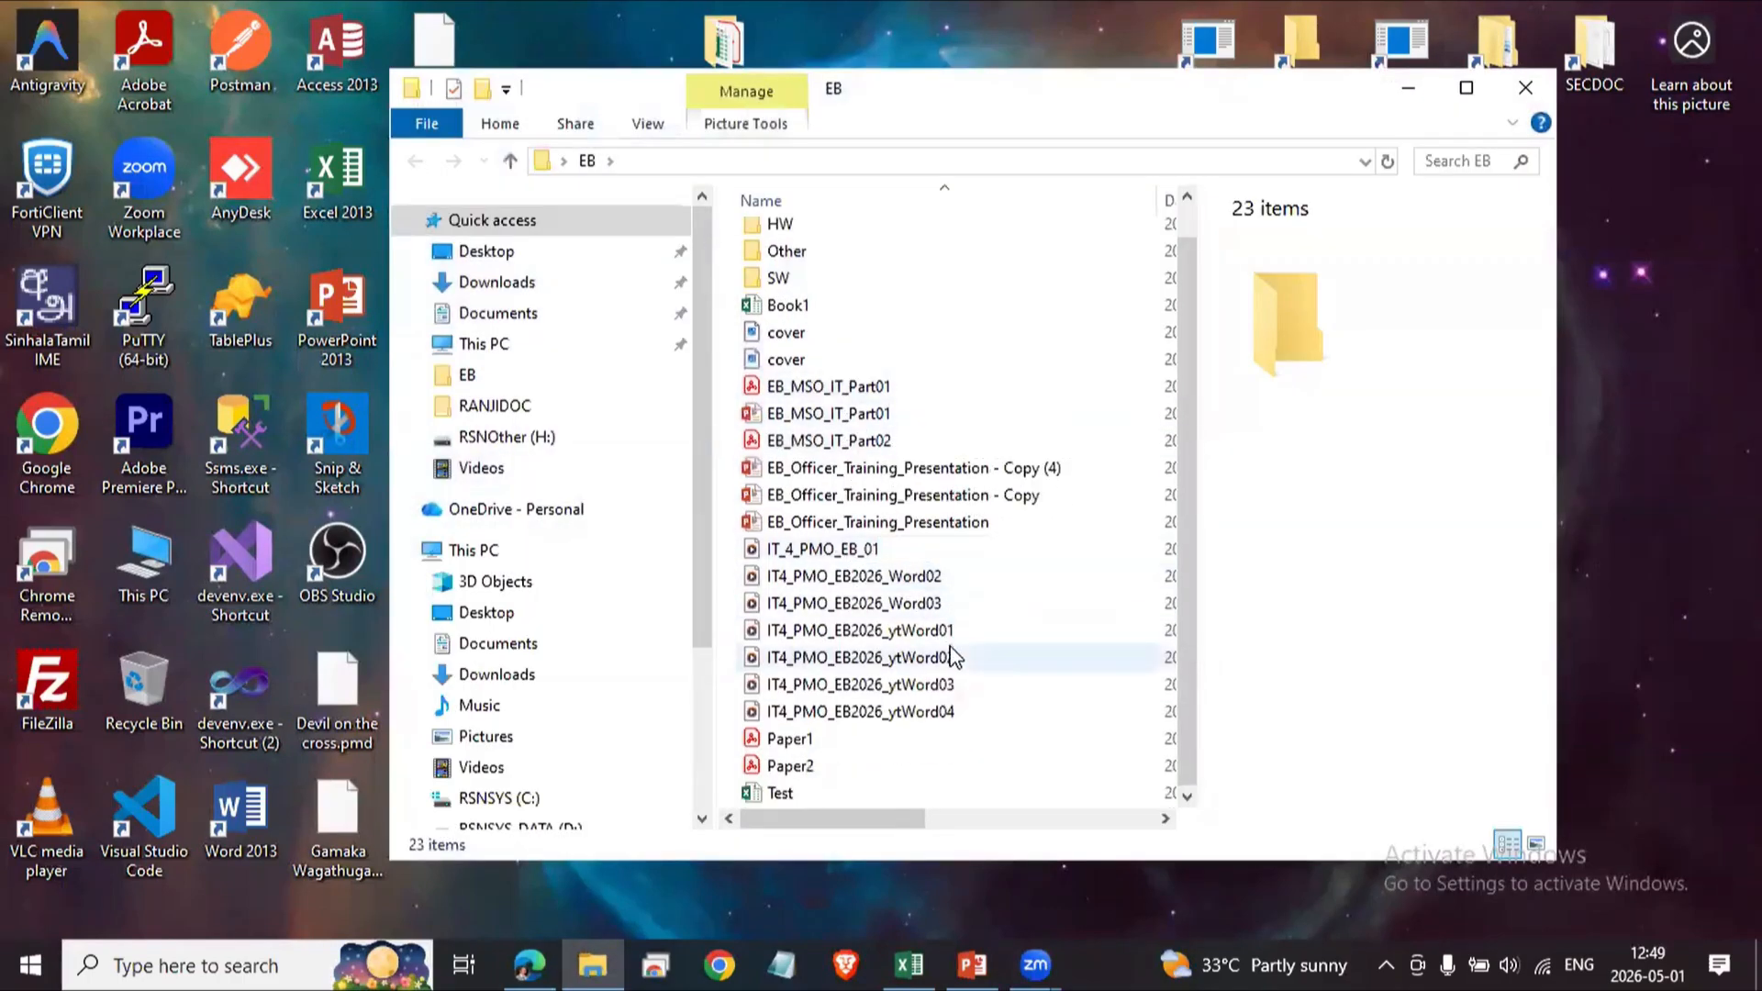
left_click(786, 794)
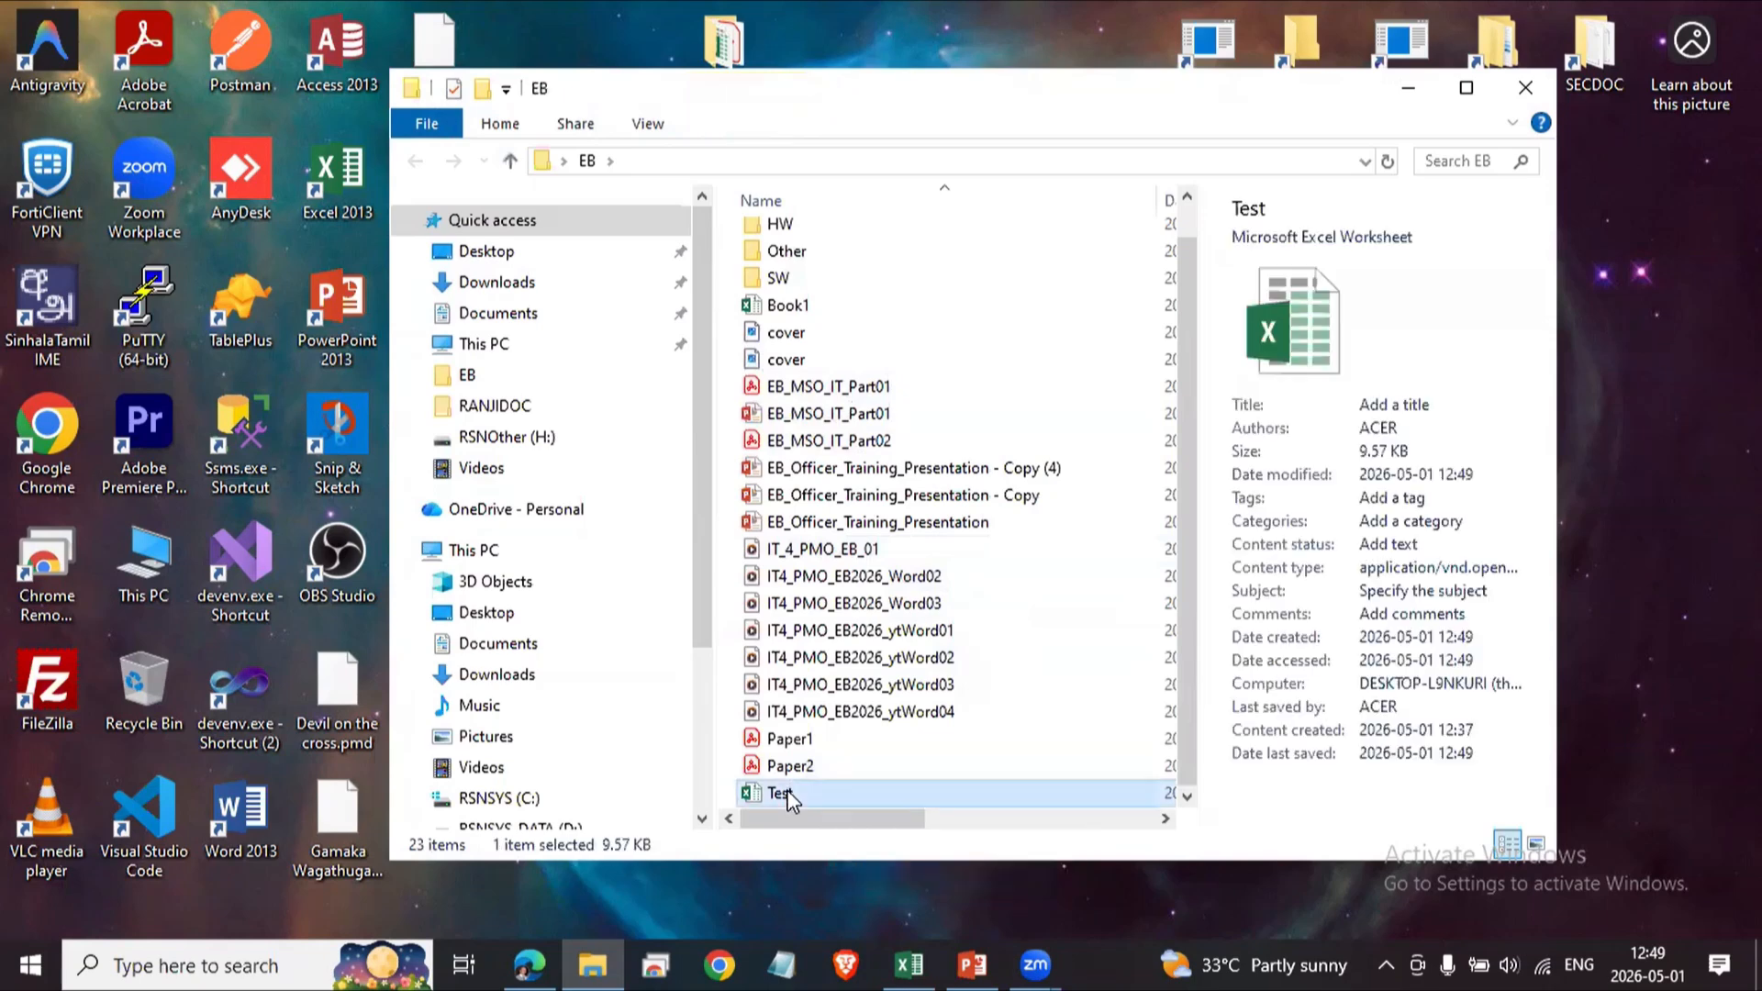
Open the Test workbook's file properties and examine its General and Details information, including its location path.
right_click(778, 798)
left_click(916, 764)
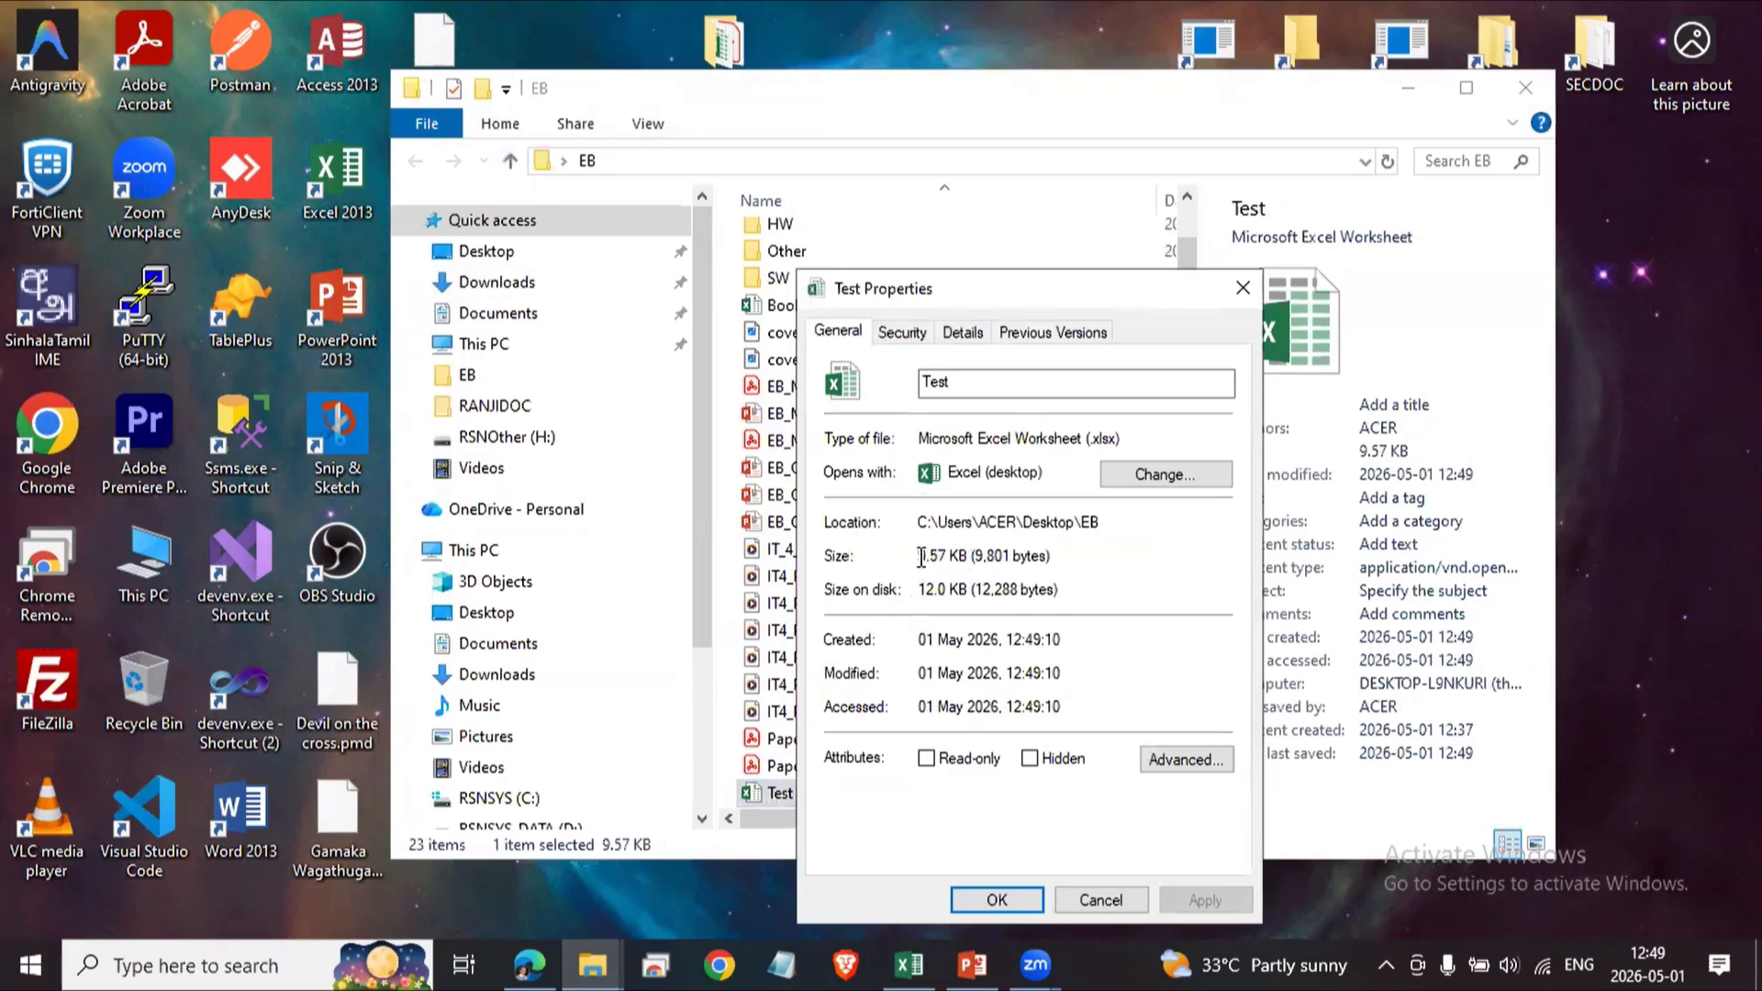
left_click_drag(924, 557, 968, 558)
left_click(953, 559)
left_click(904, 334)
left_click(963, 333)
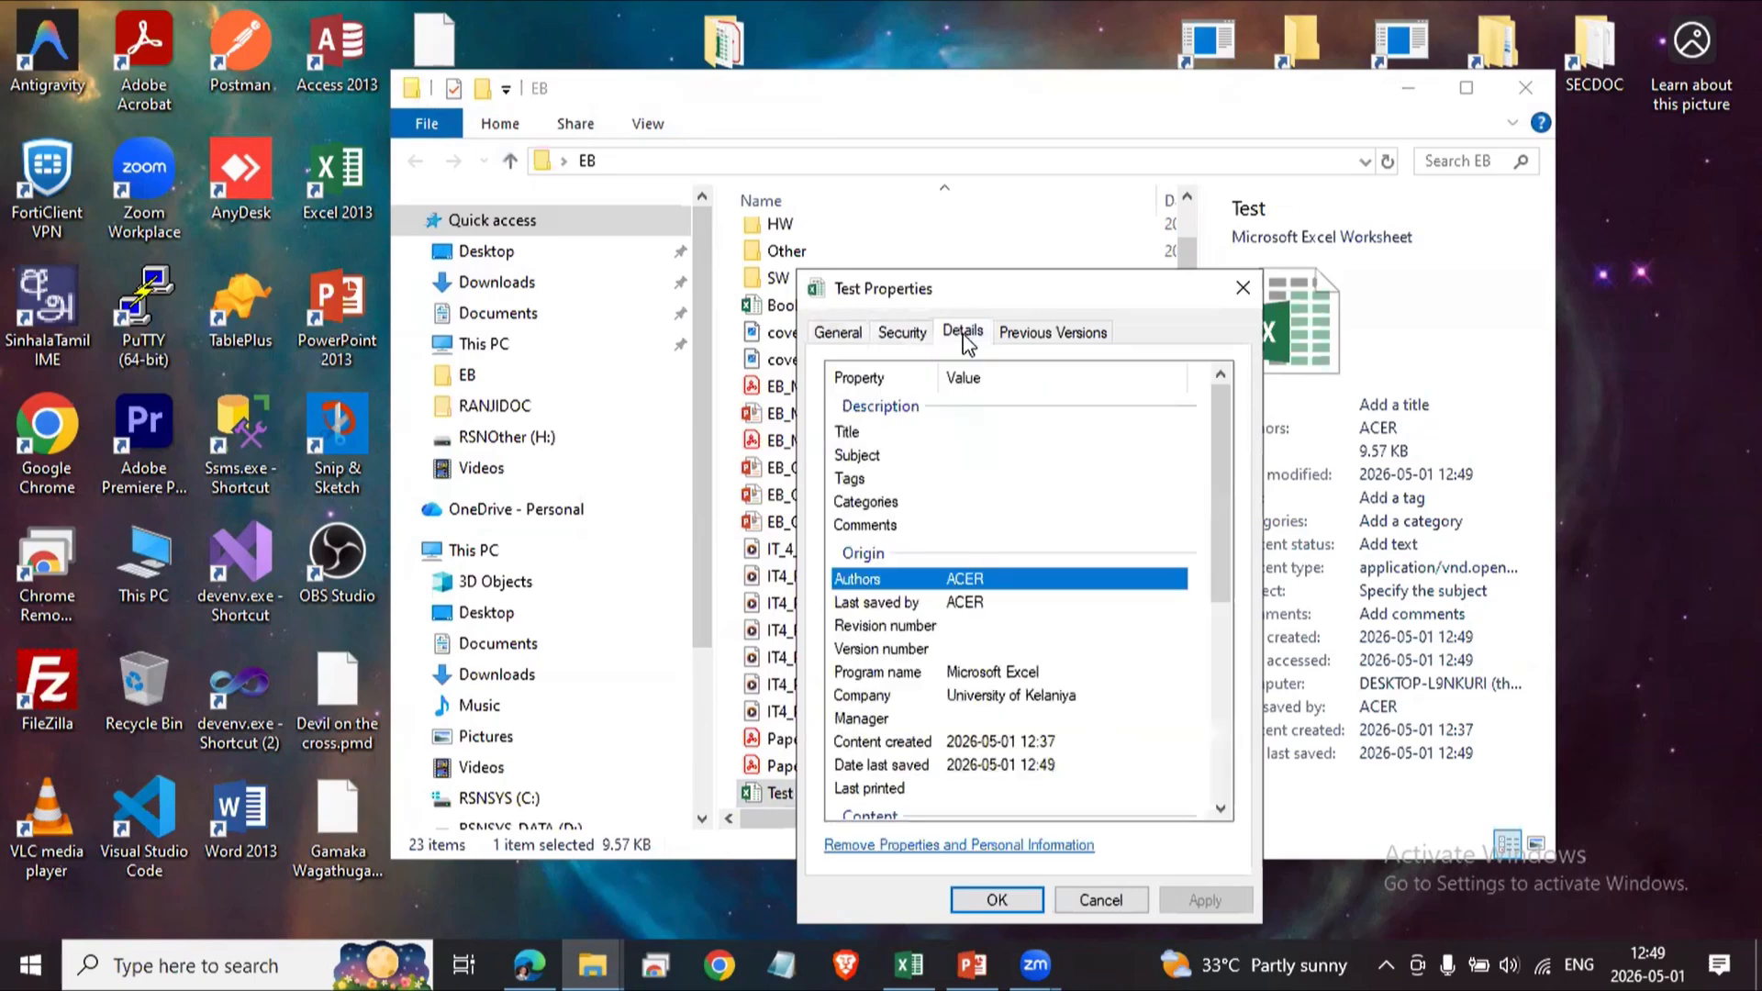
left_click(838, 335)
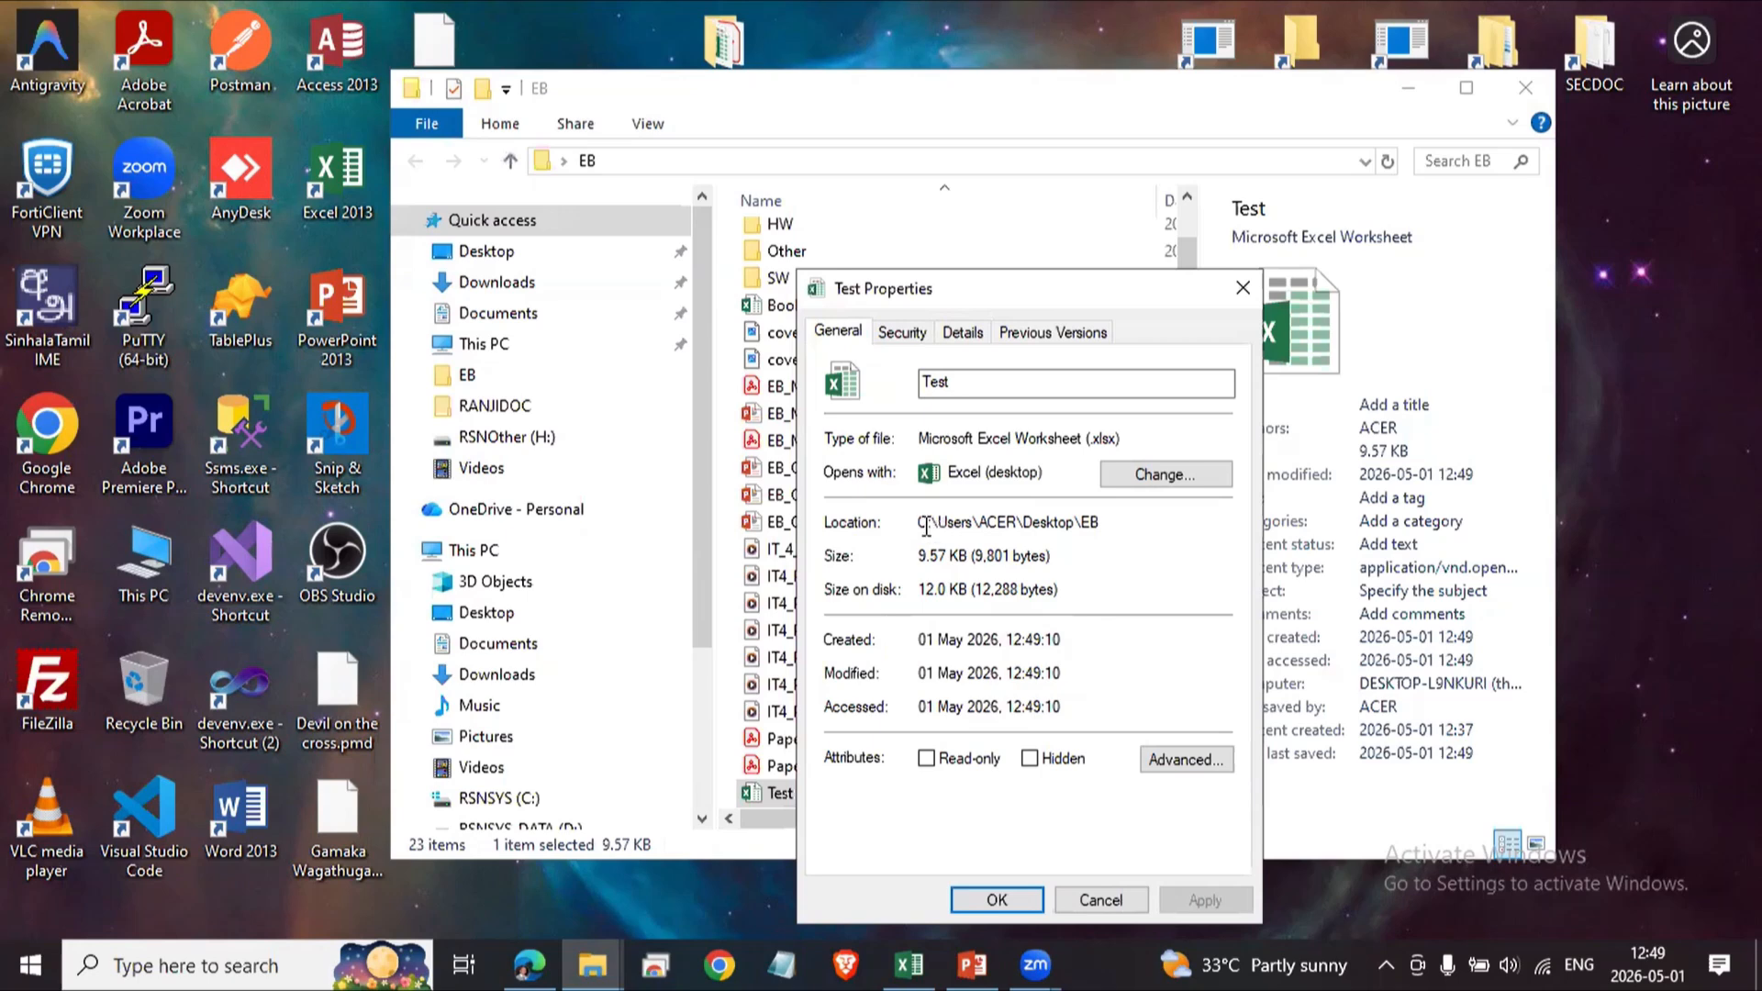
left_click_drag(922, 521, 1101, 525)
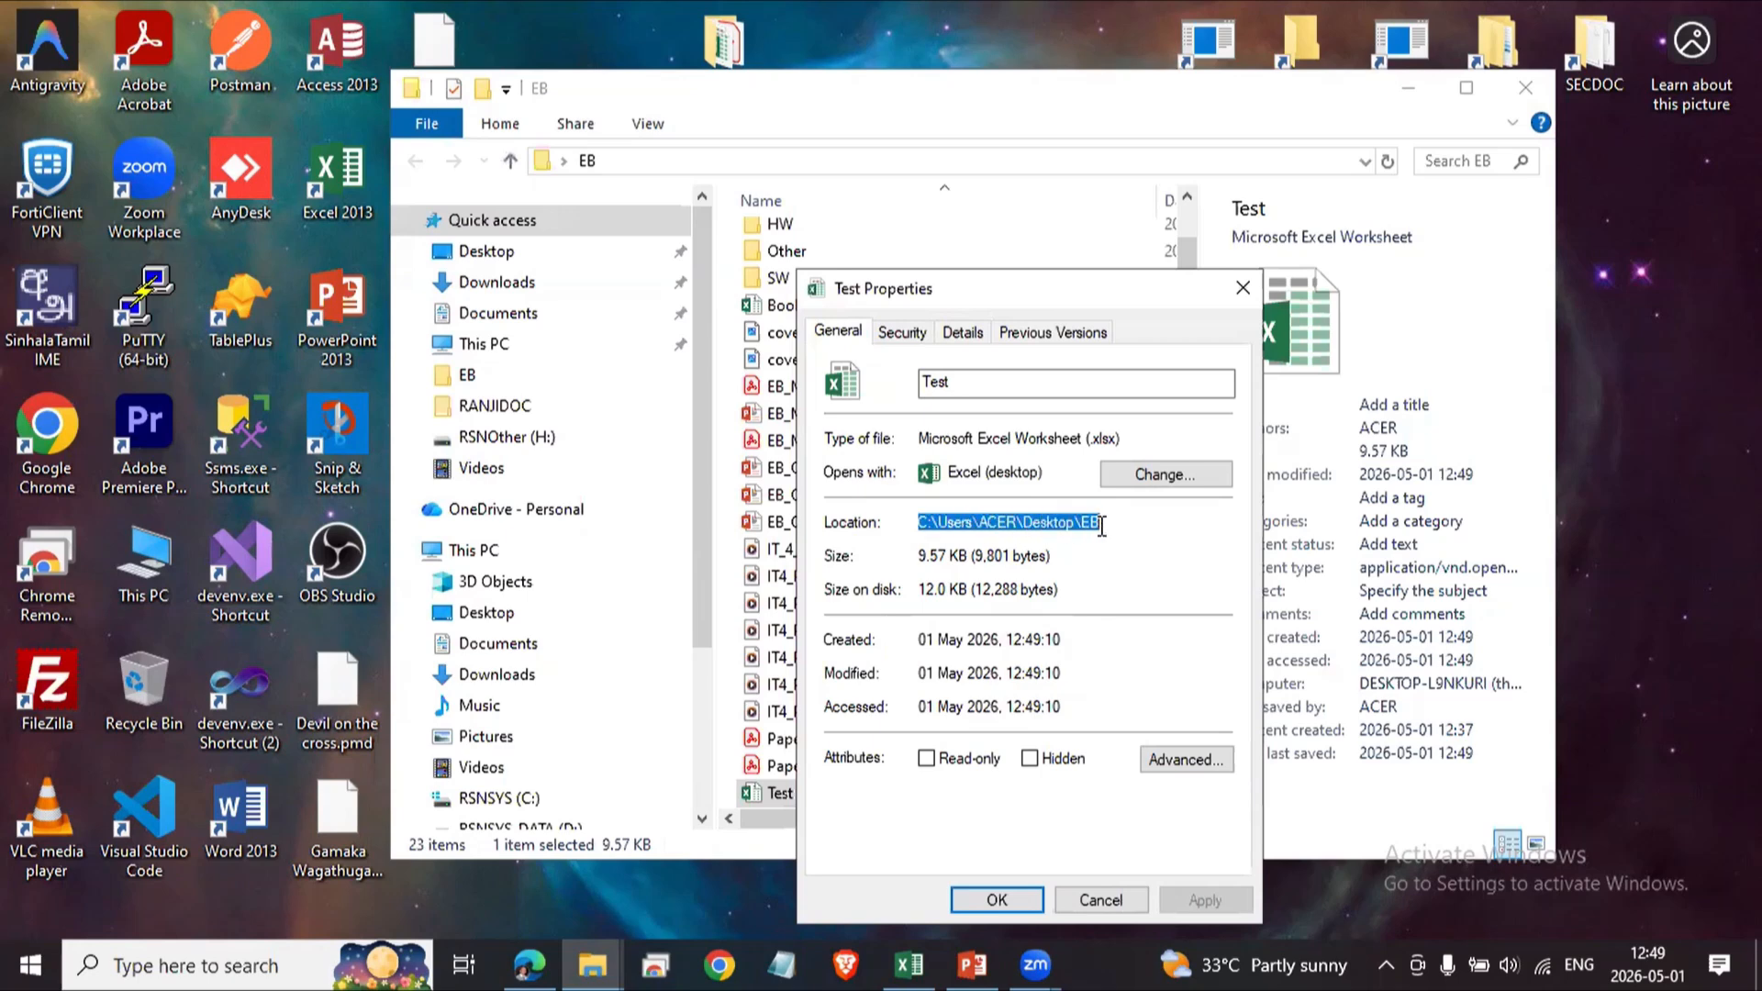
left_click(963, 523)
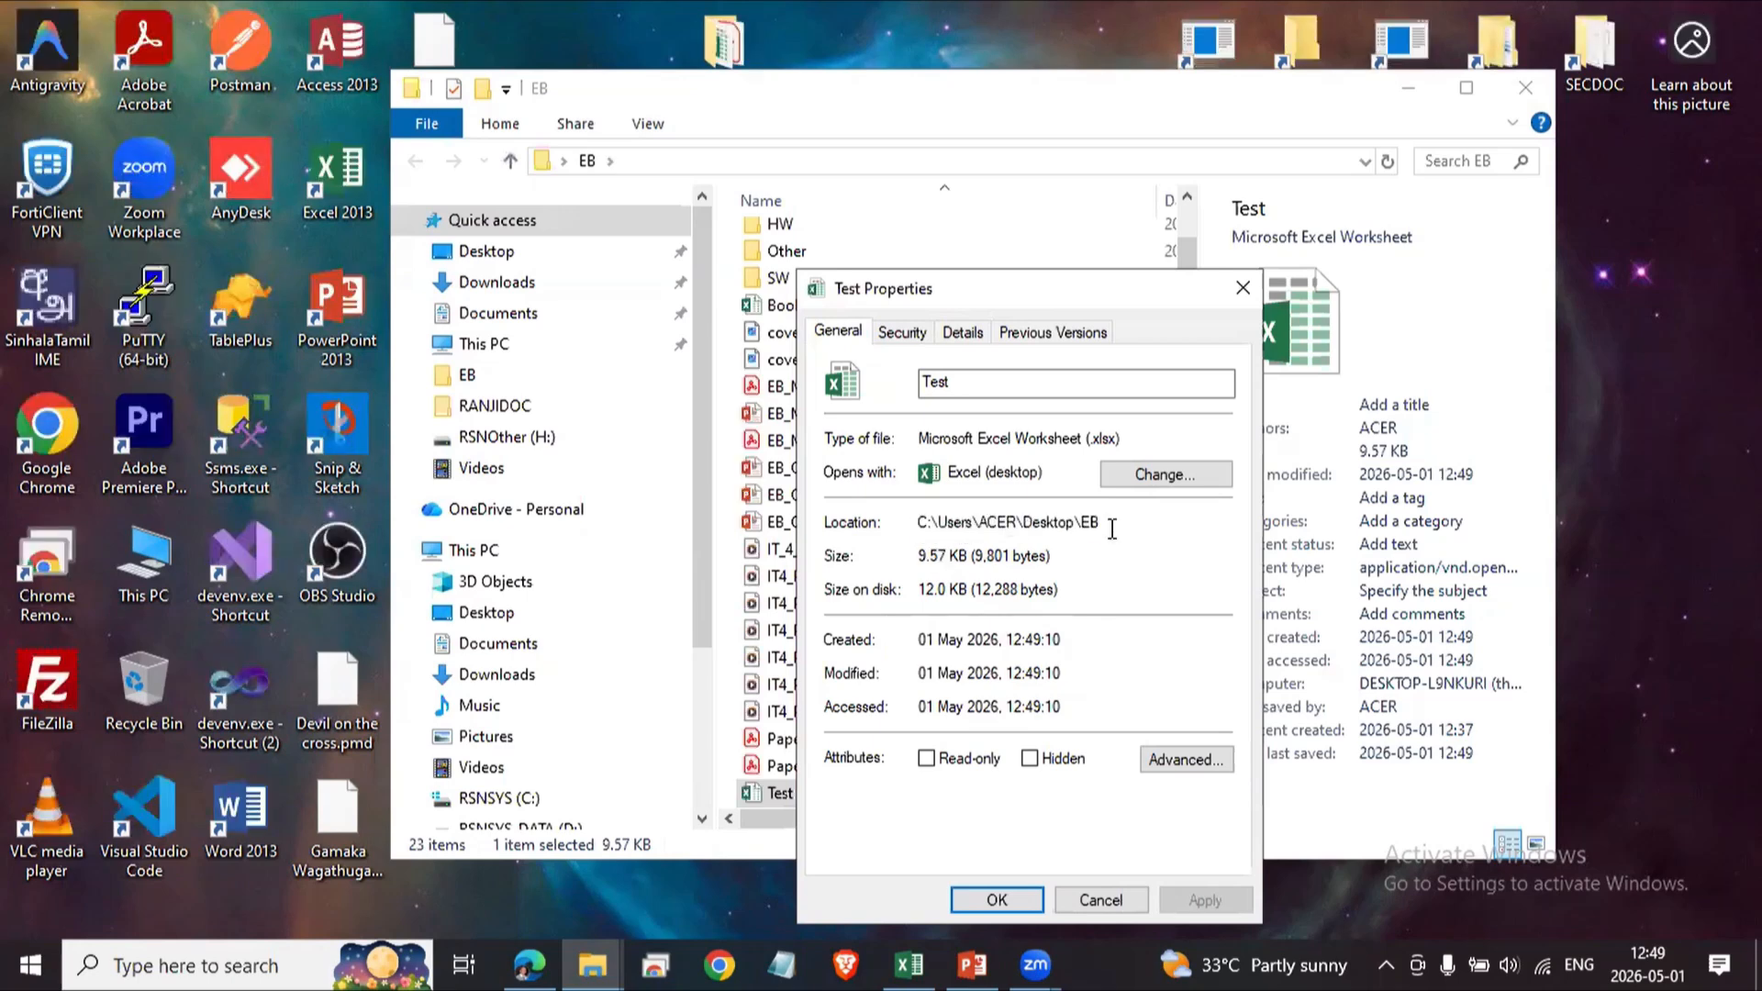
left_click(1105, 901)
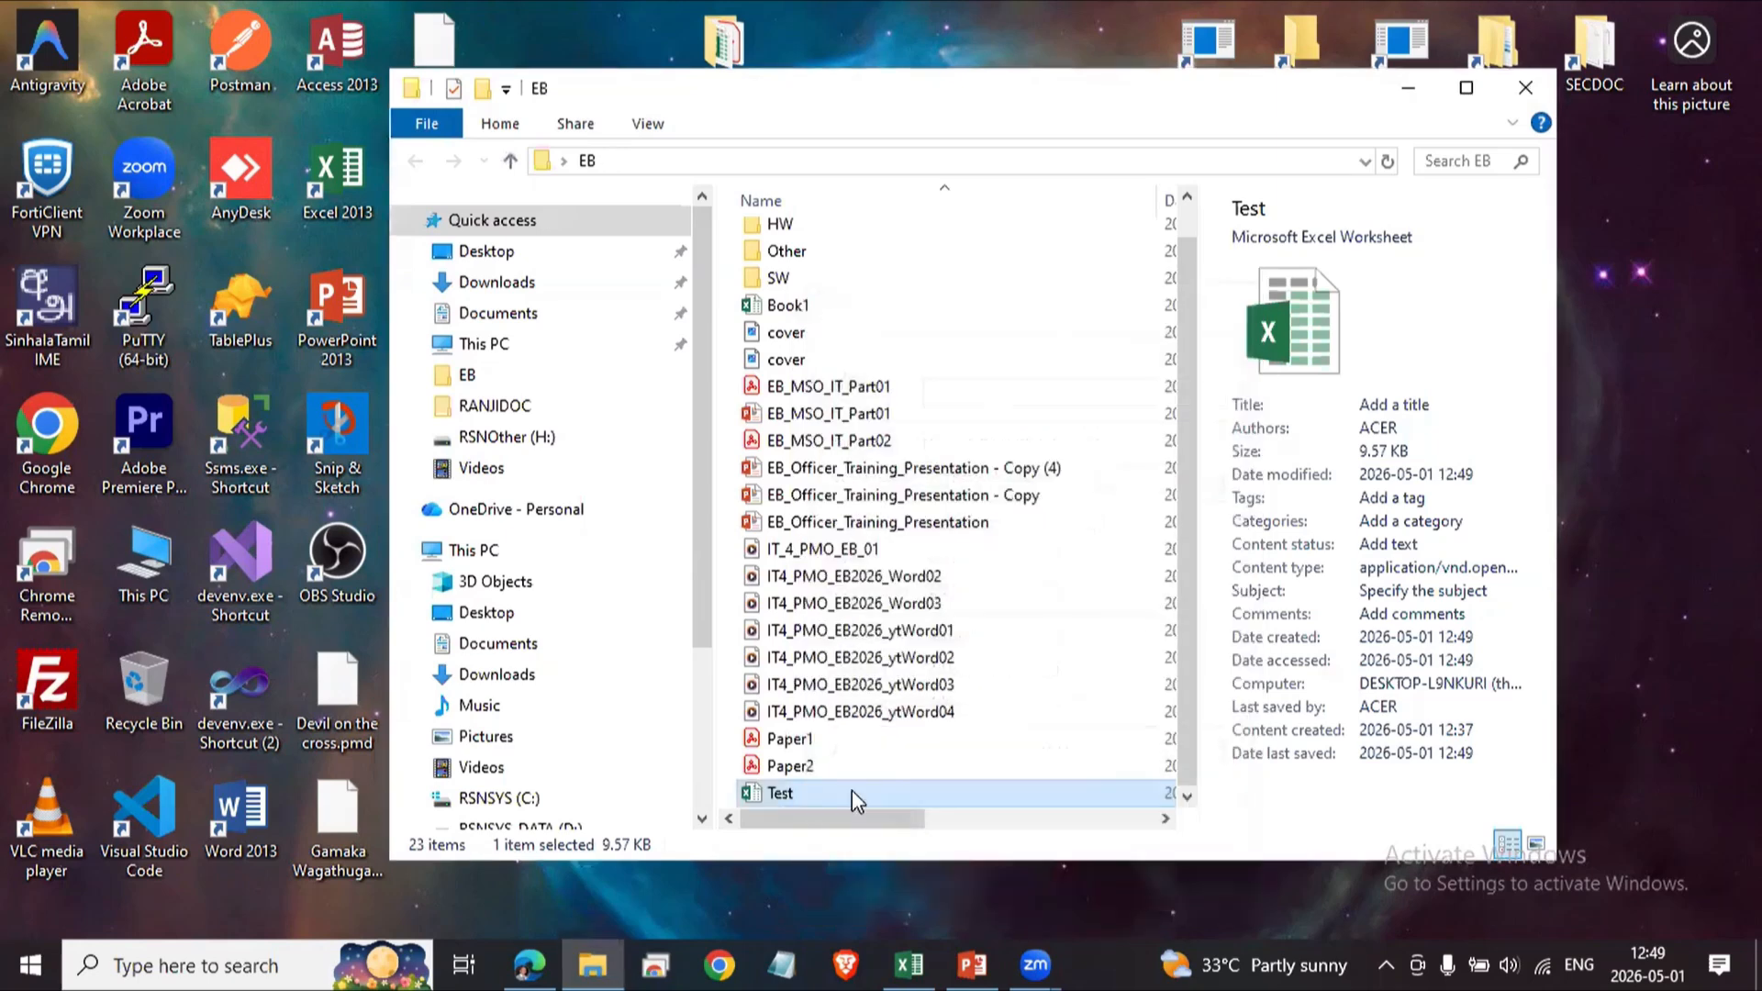
Switch back to the Excel workbook and click through cells of the Name, Age and Salary table.
left_click(913, 962)
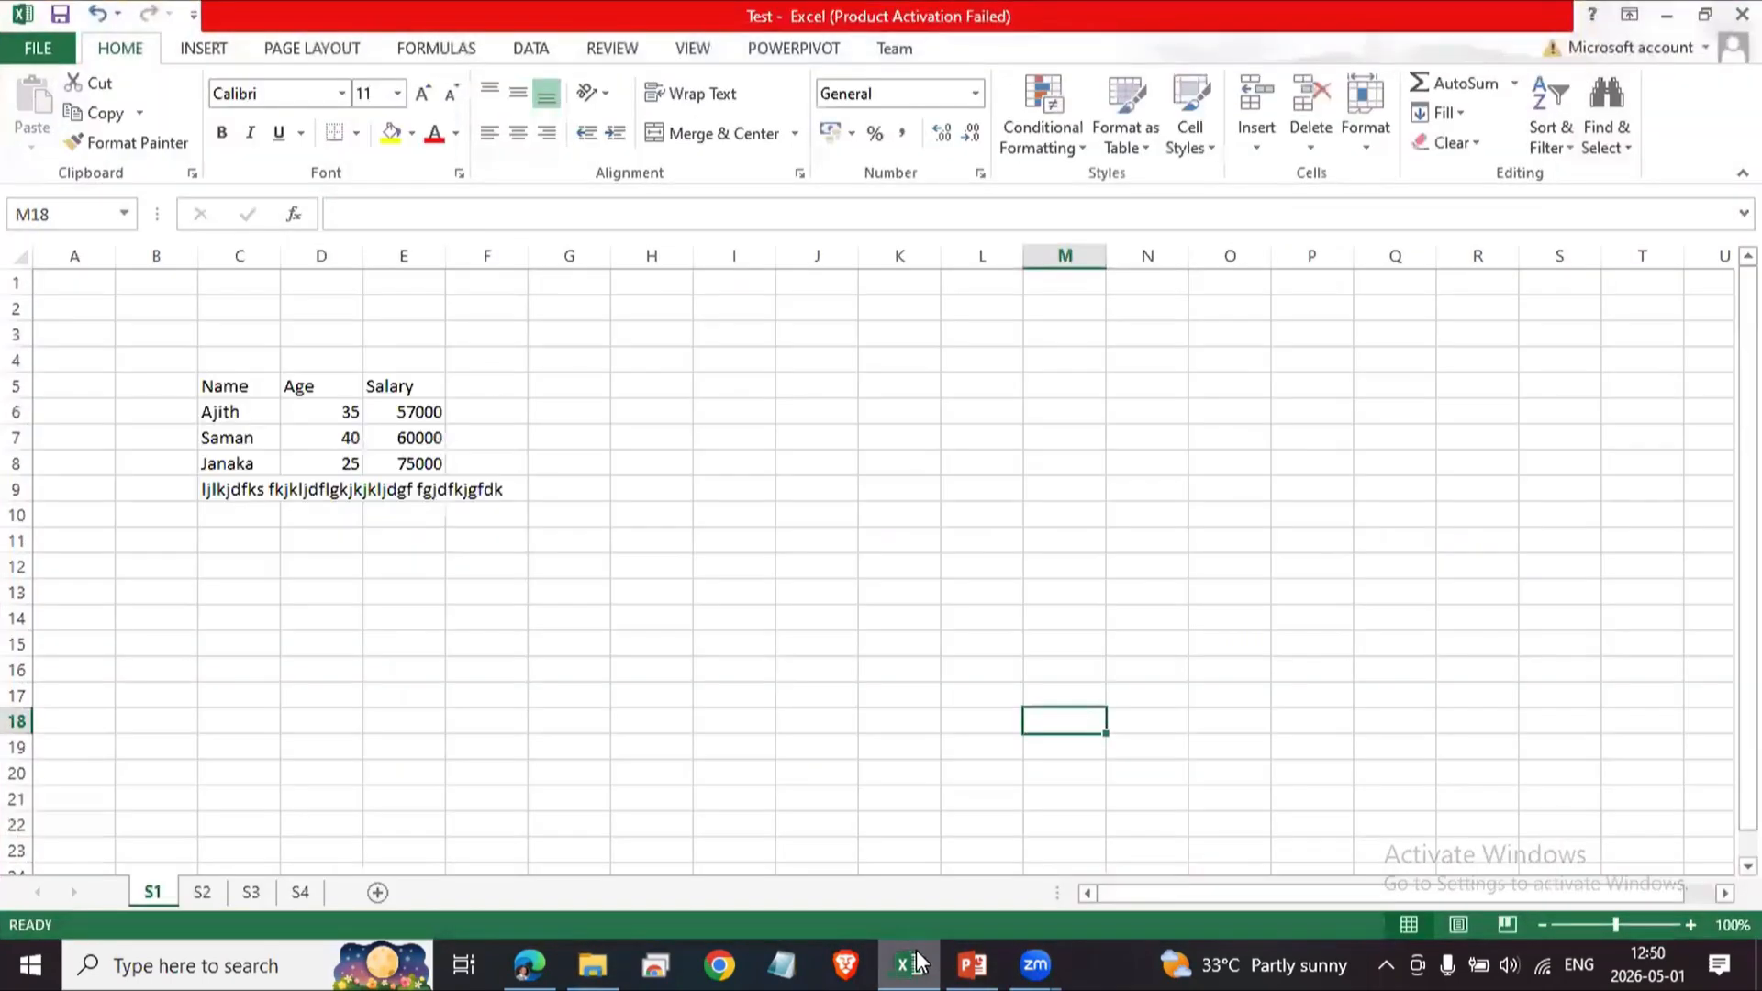
left_click(298, 703)
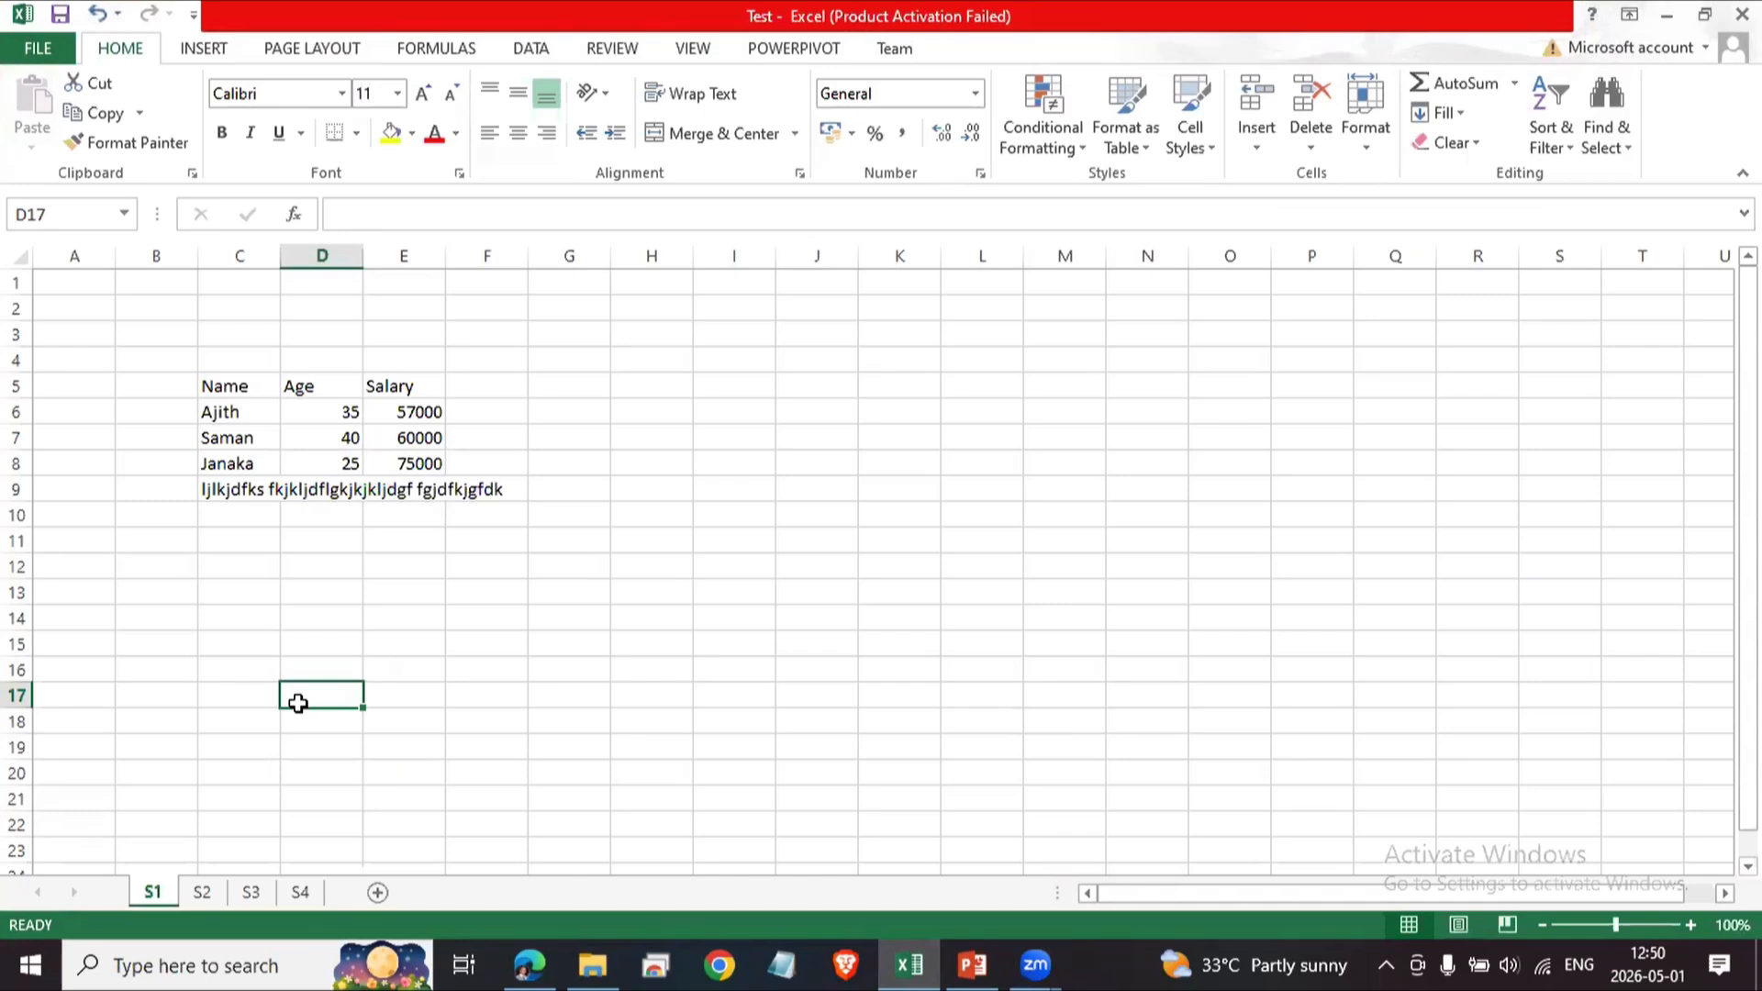
left_click(239, 387)
left_click(262, 441)
left_click(290, 489)
left_click(399, 443)
left_click(399, 489)
left_click(995, 568)
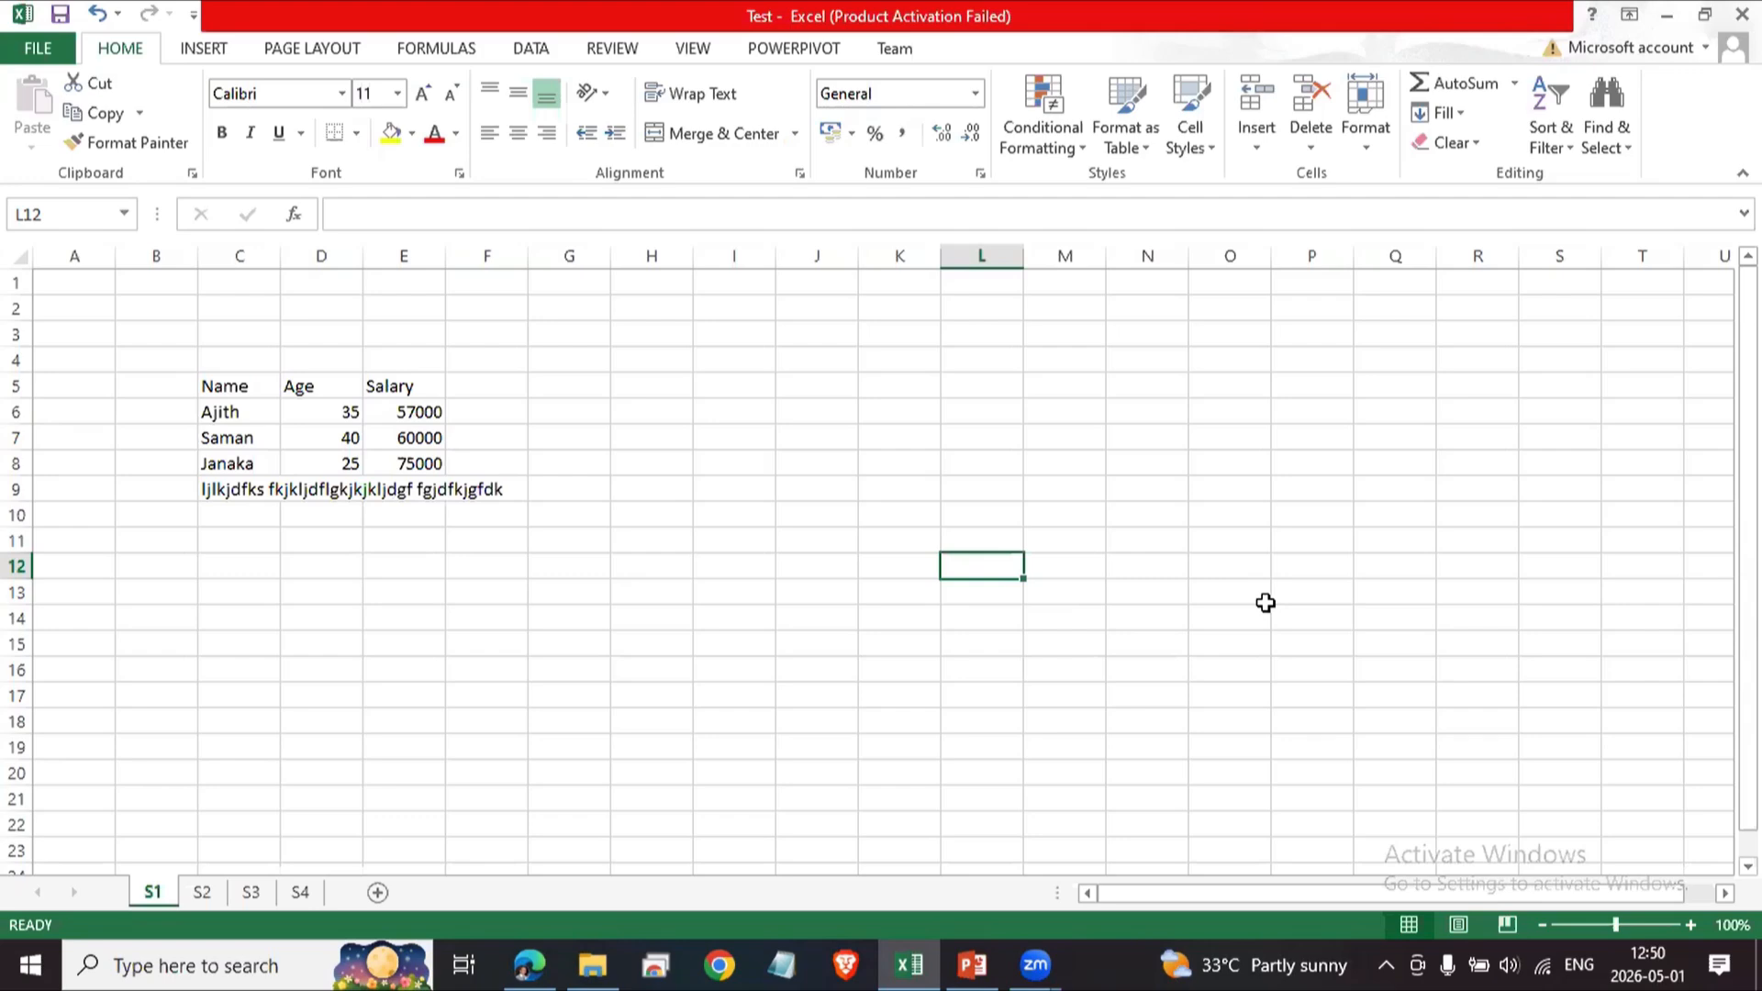
type("=")
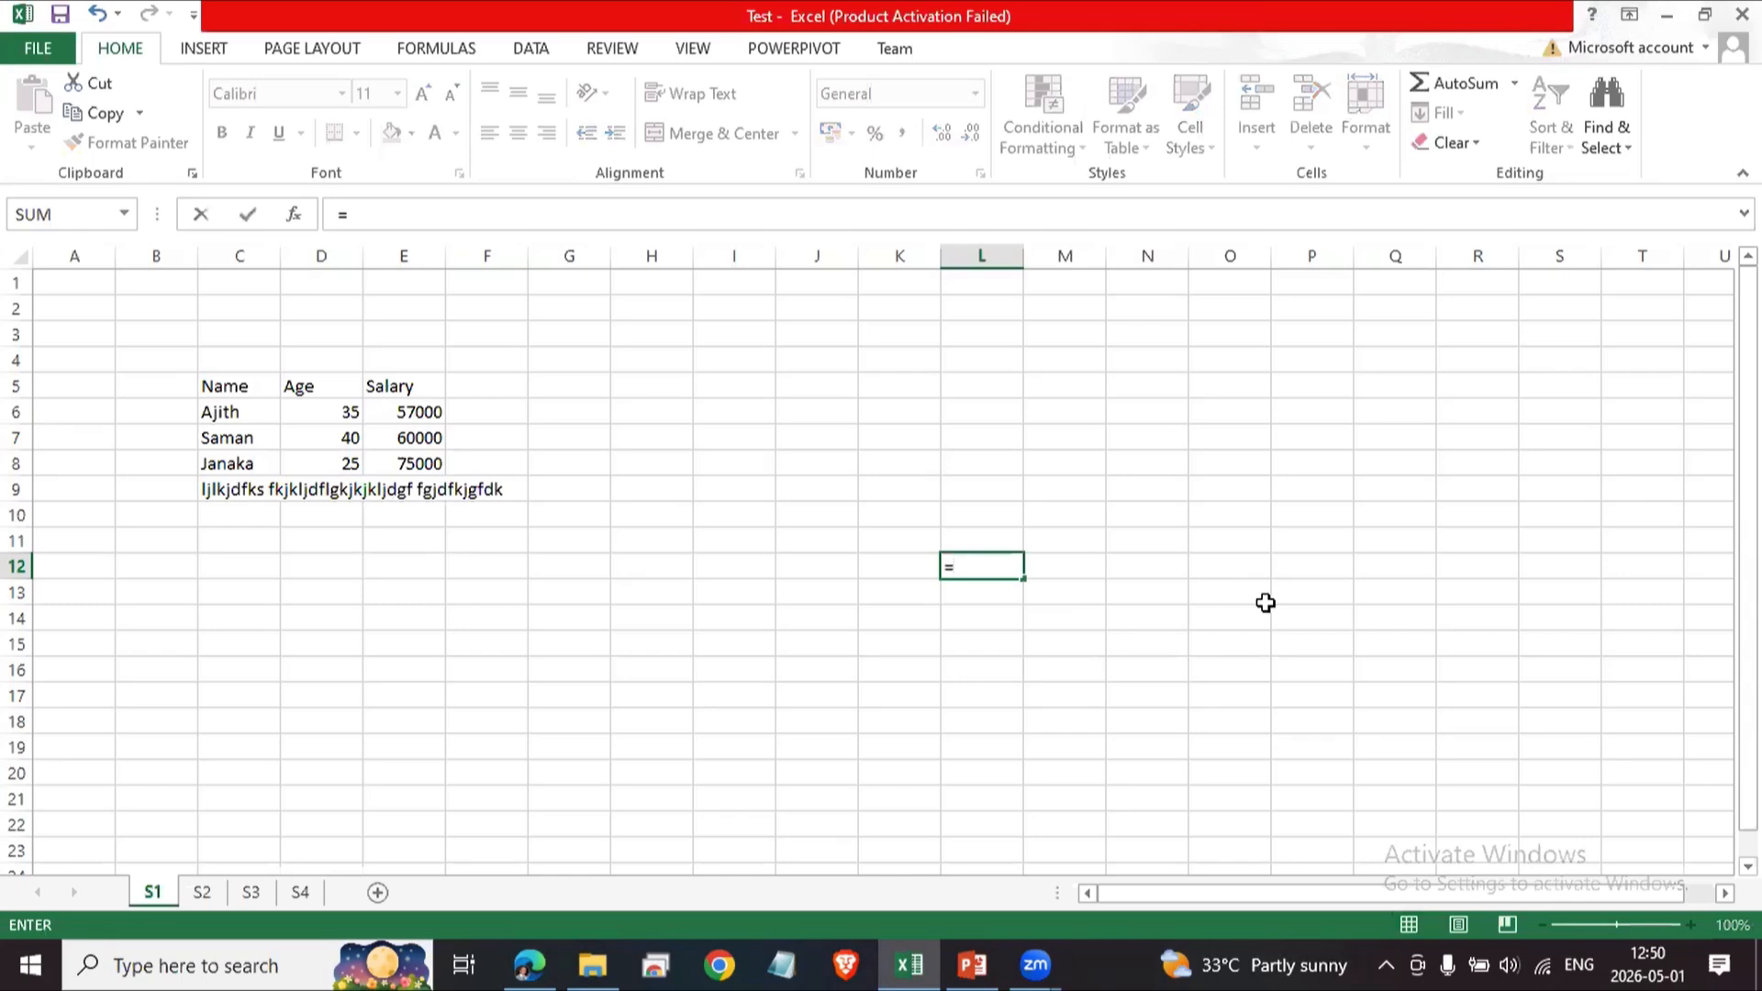
type("A")
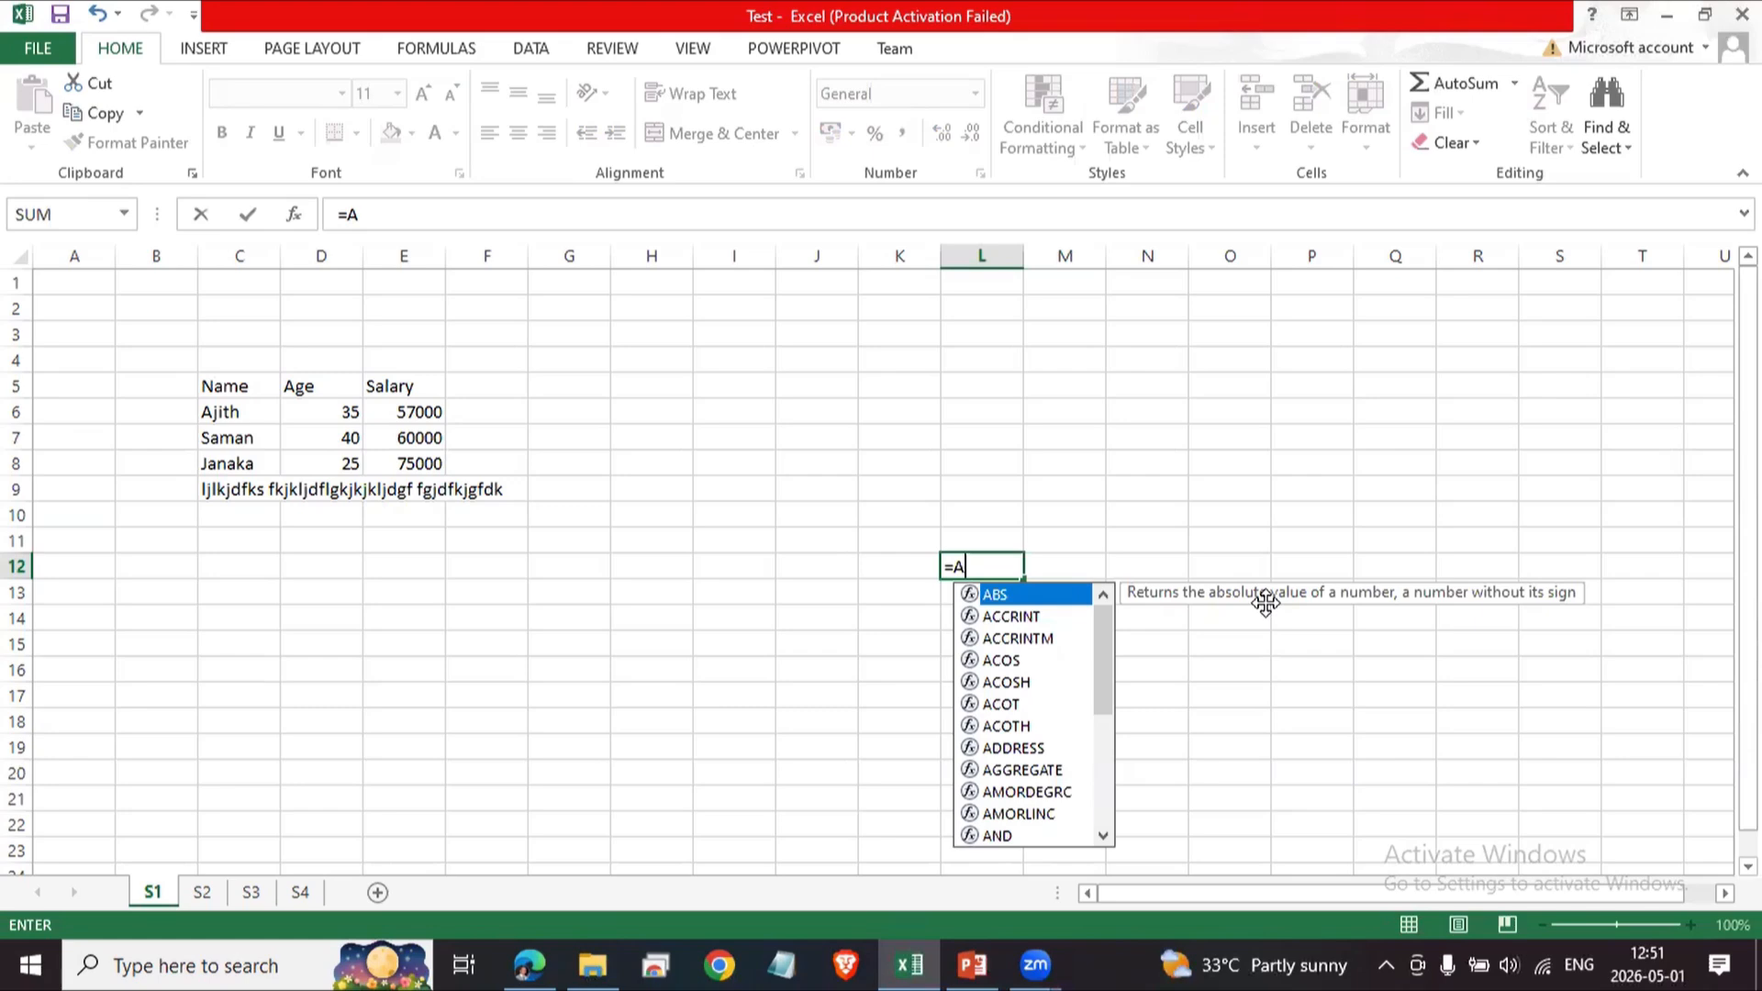
key("BackSpace")
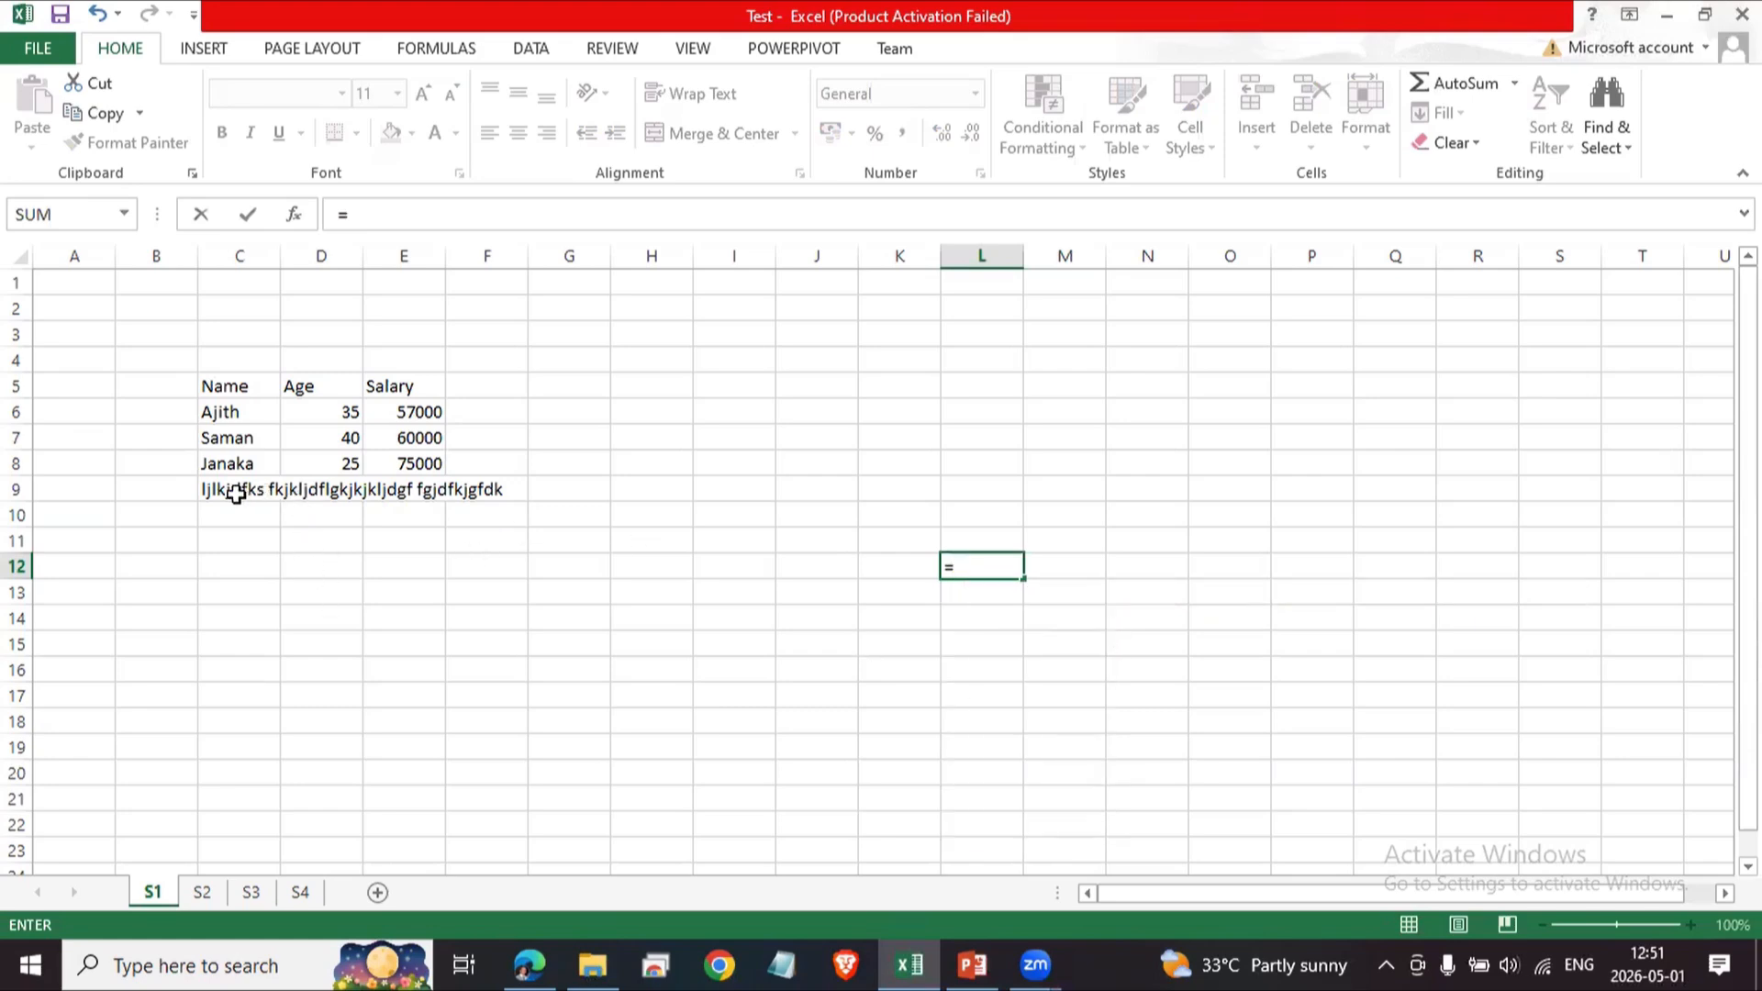
left_click(236, 494)
key("Escape")
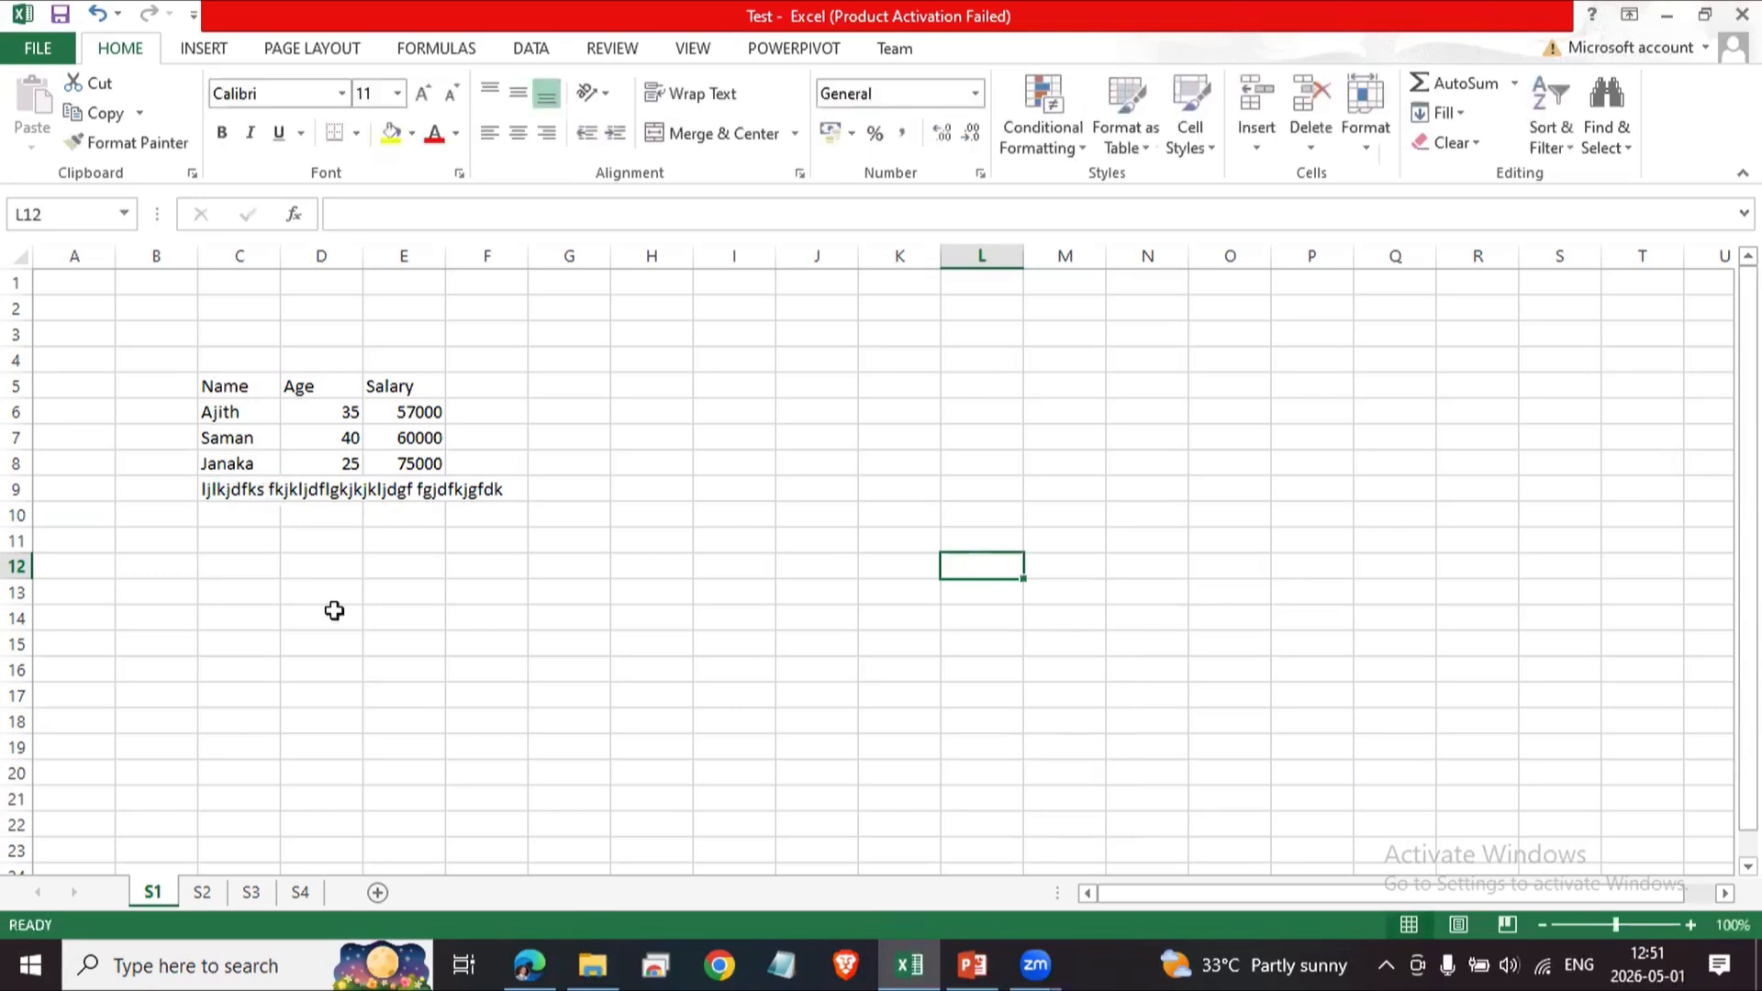
Enter the formula =C9 in cell L15 to reference the text in C9.
left_click(334, 609)
left_click(240, 489)
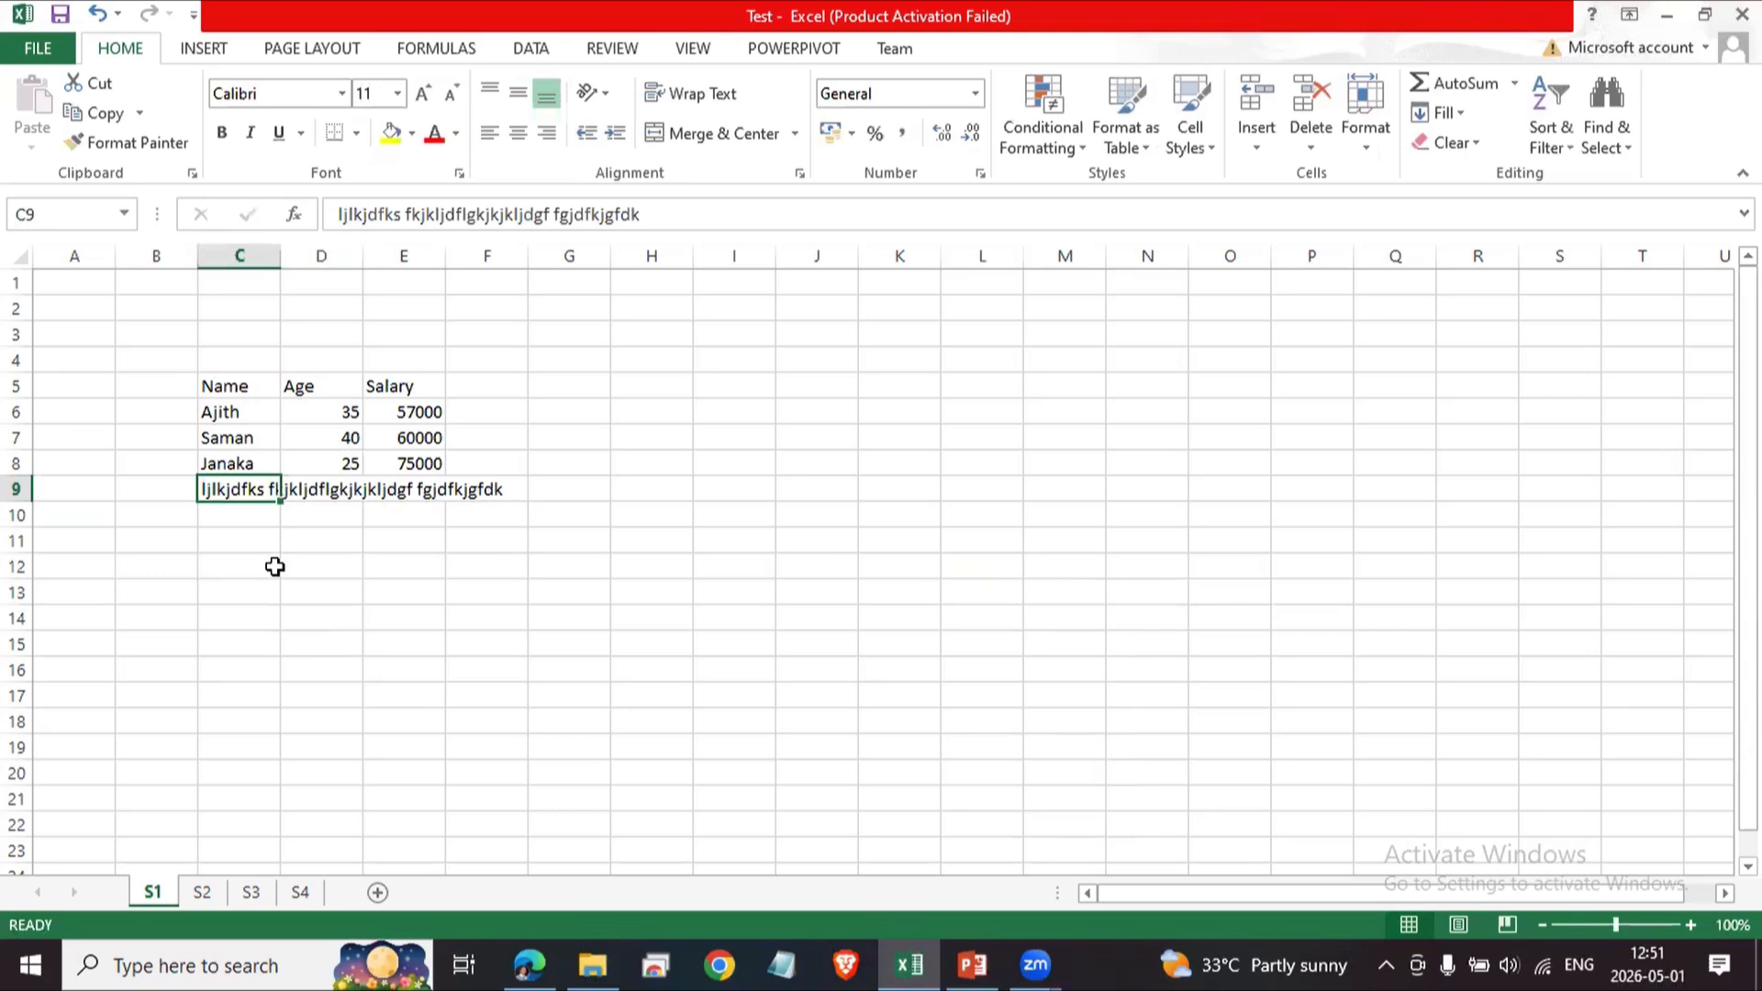
left_click(394, 642)
left_click(256, 498)
left_click(989, 641)
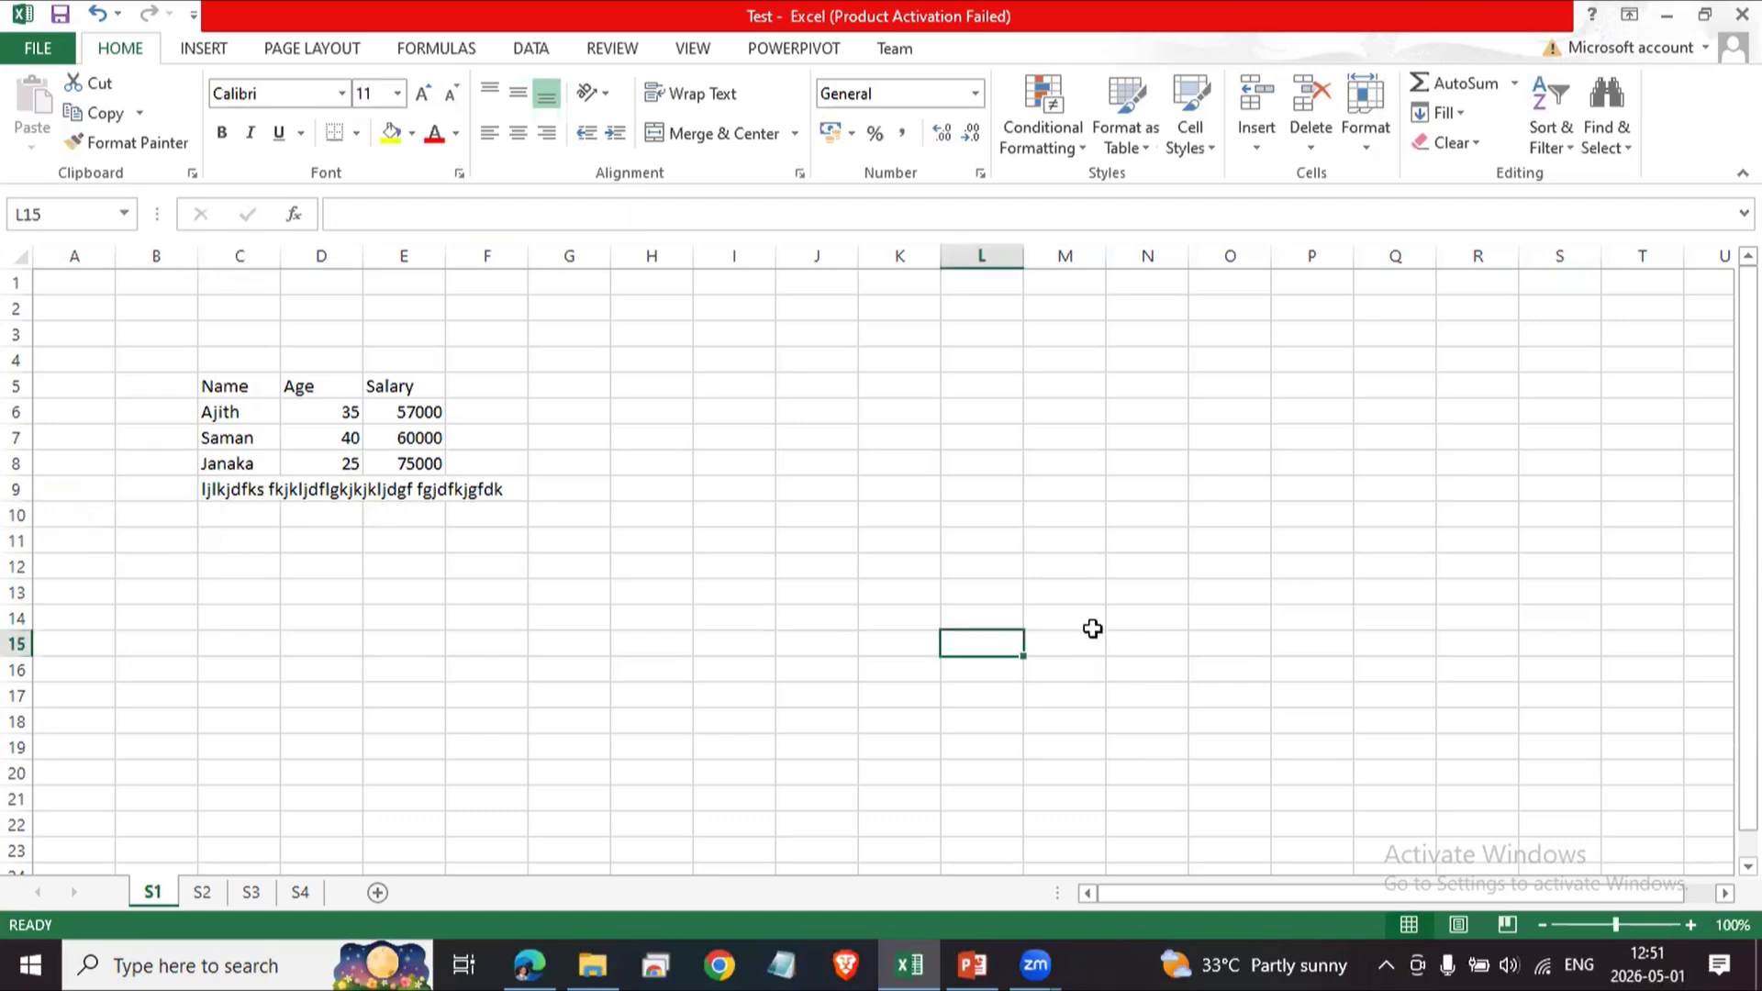
type("=")
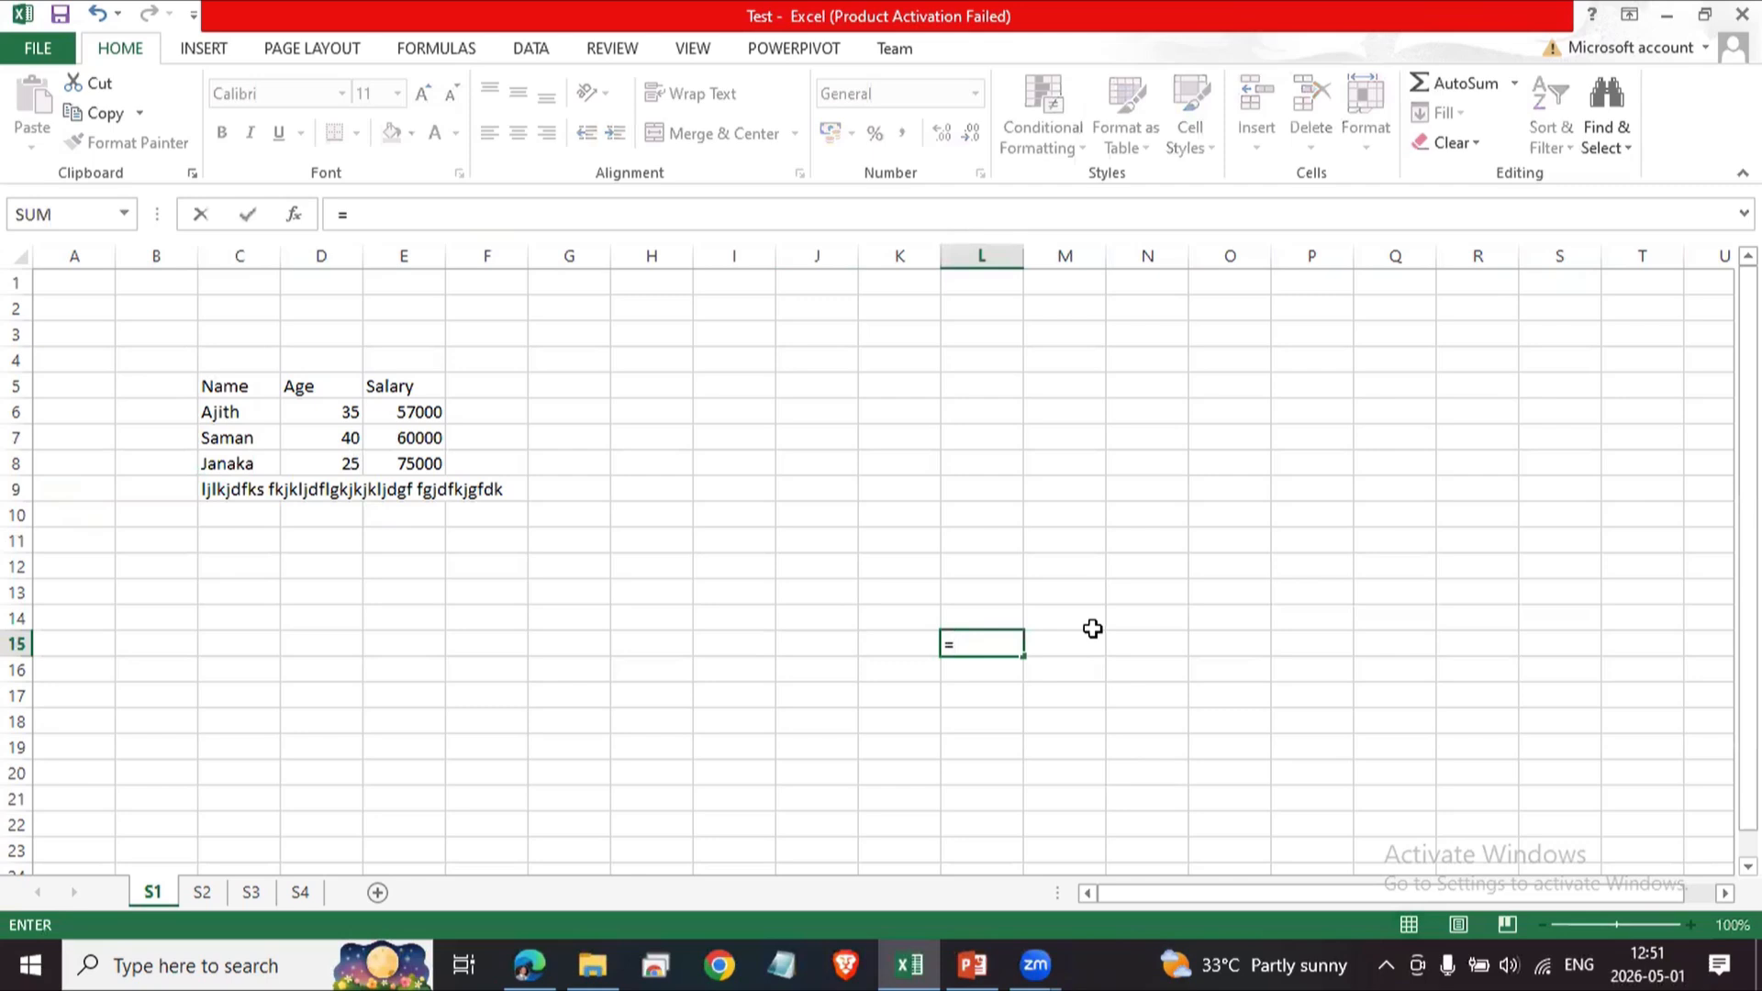
type("C9")
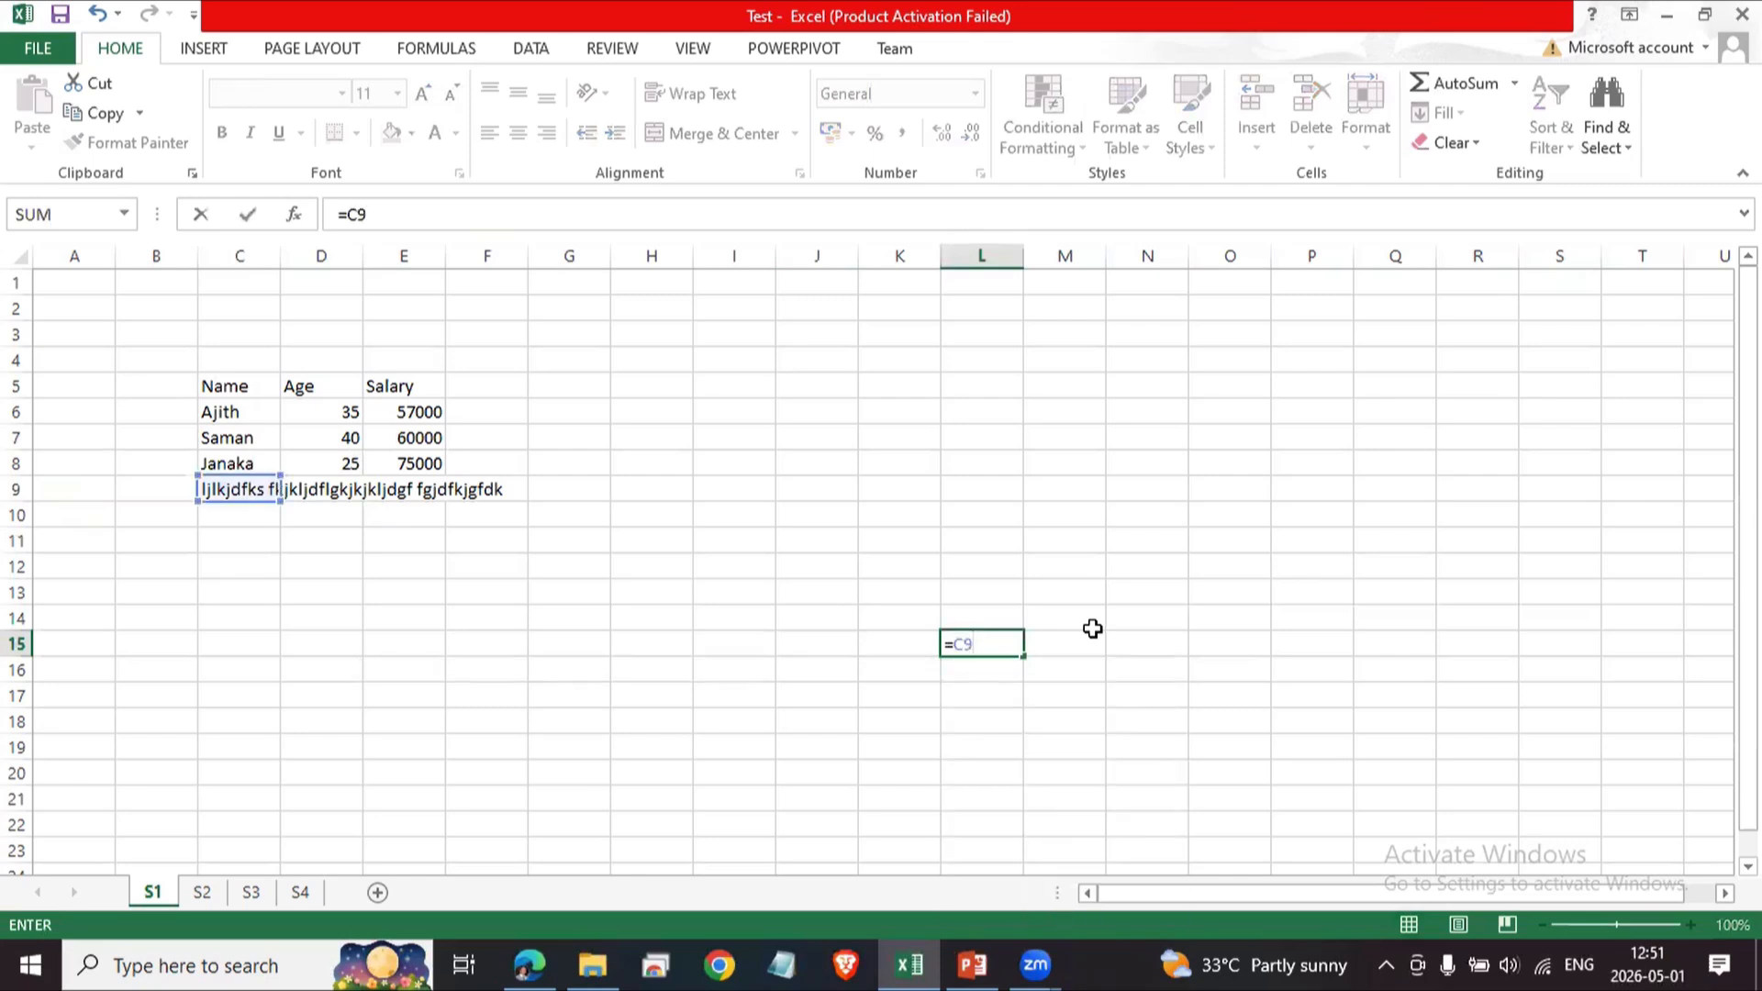
key("Return")
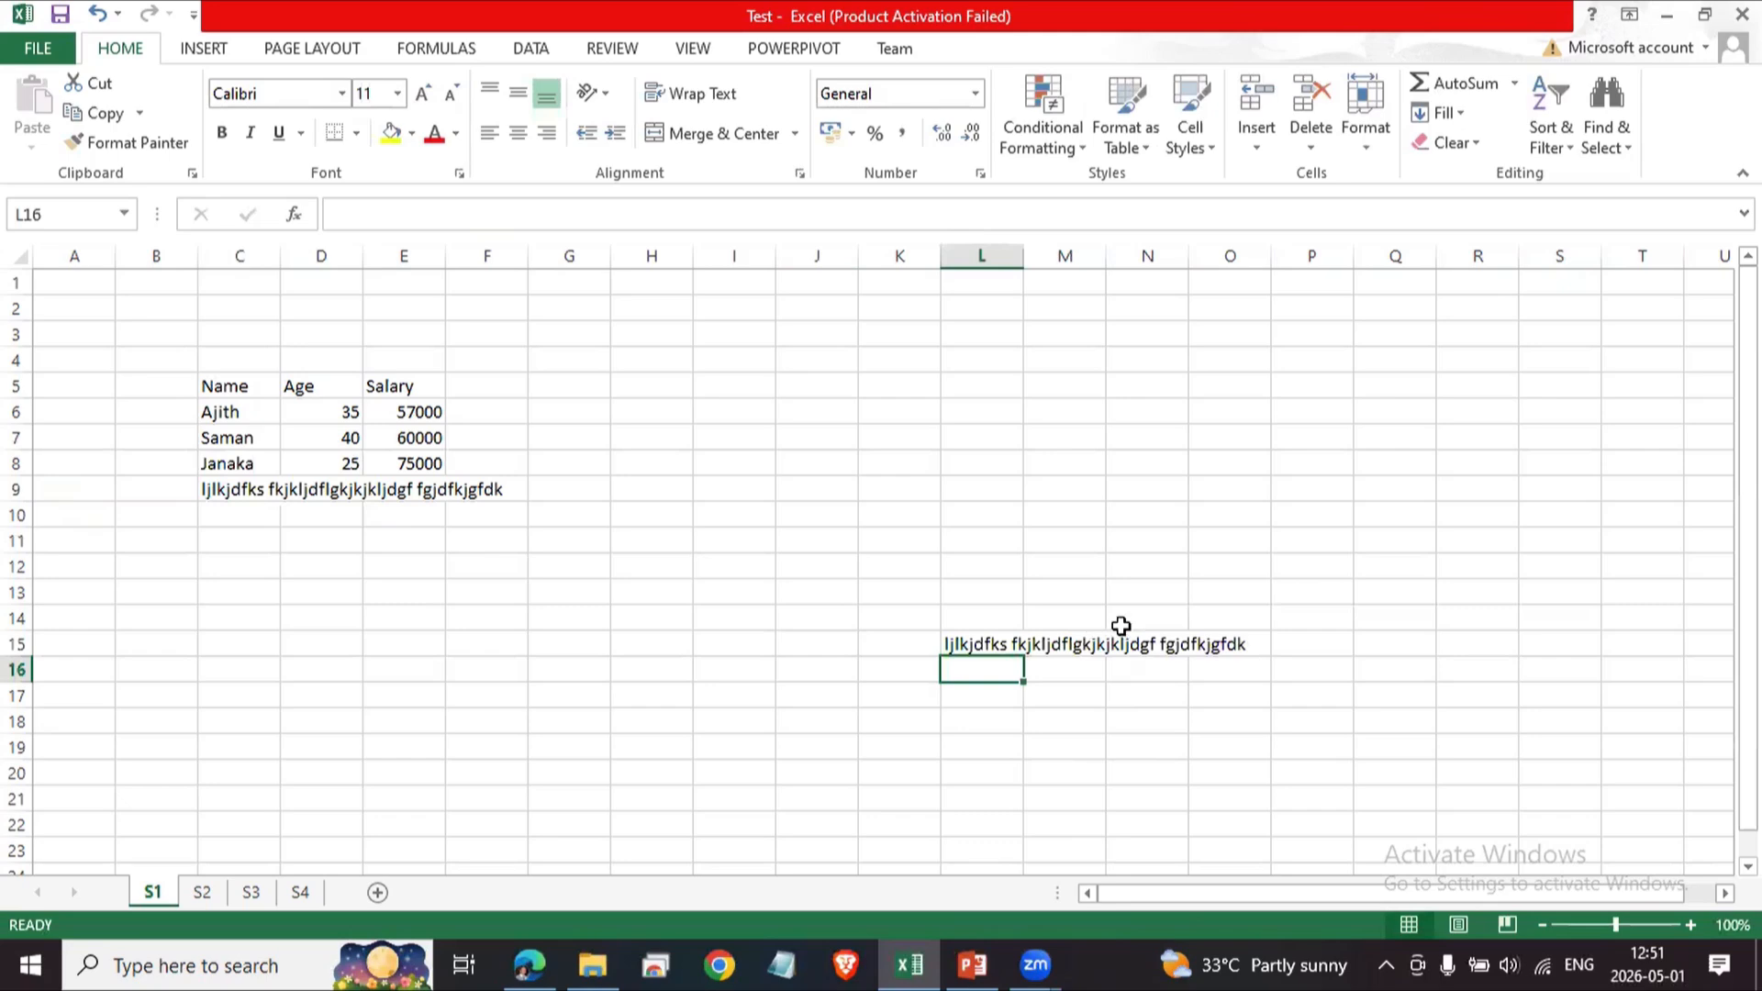
Edit the formula in L15 to reference C8 instead.
left_click(983, 643)
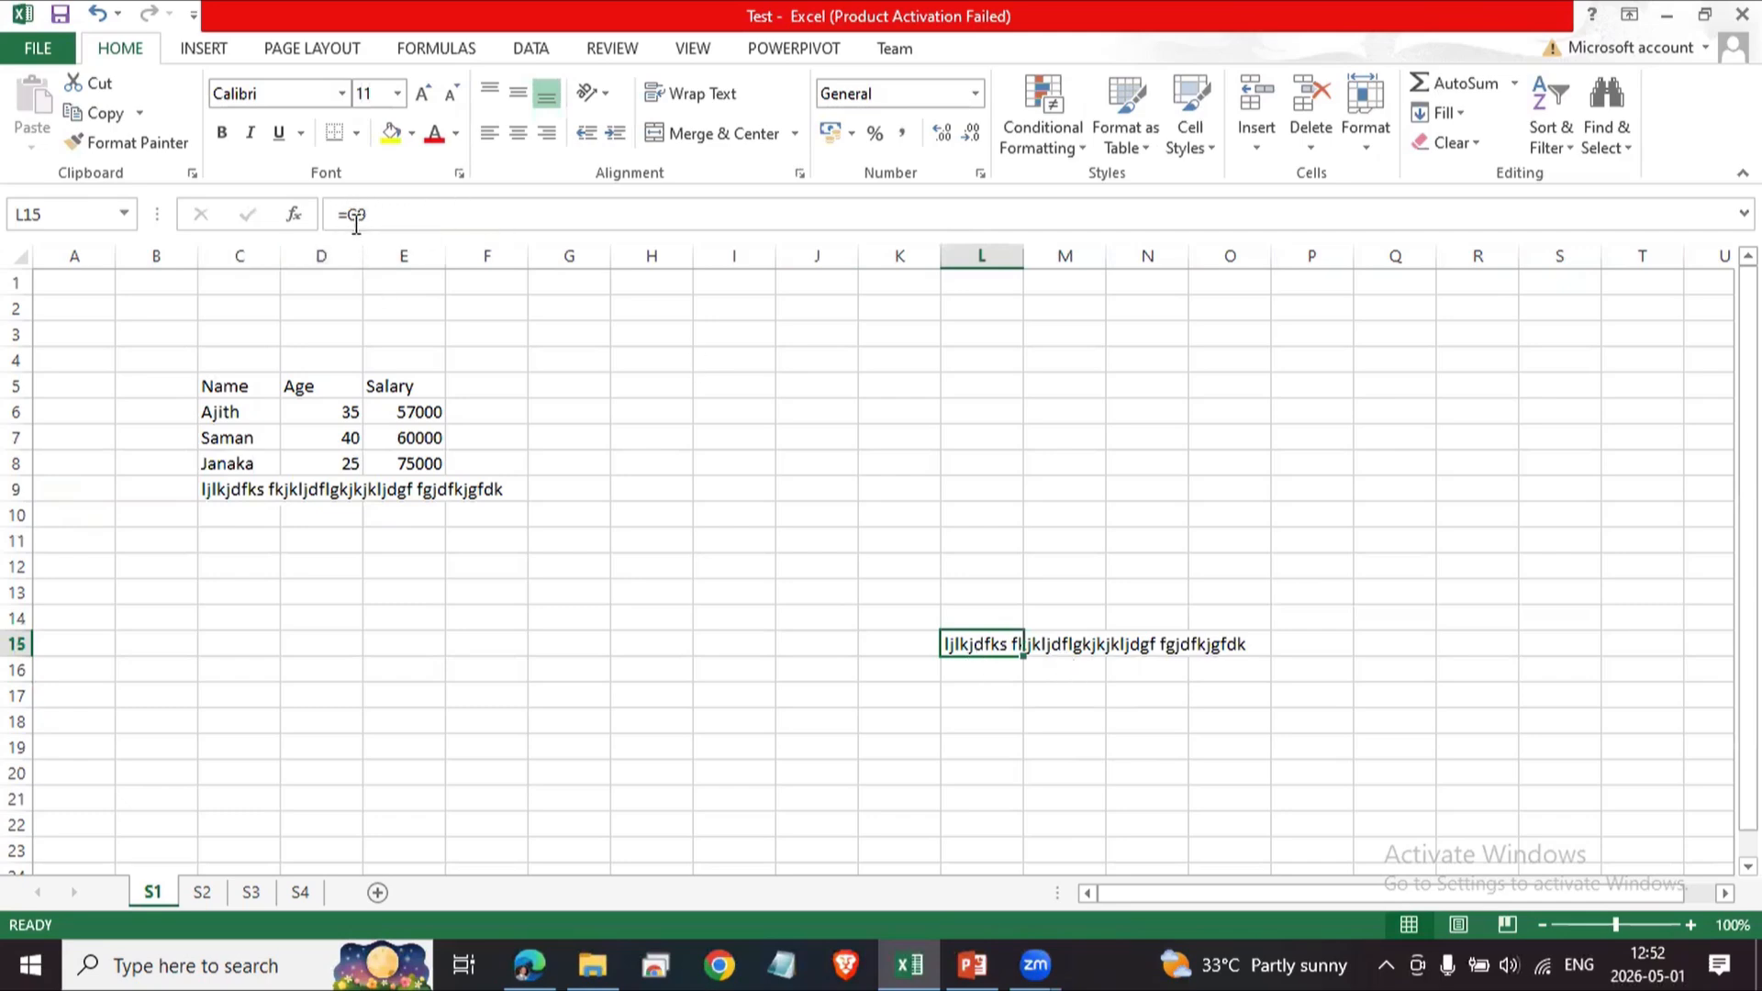
left_click(358, 214)
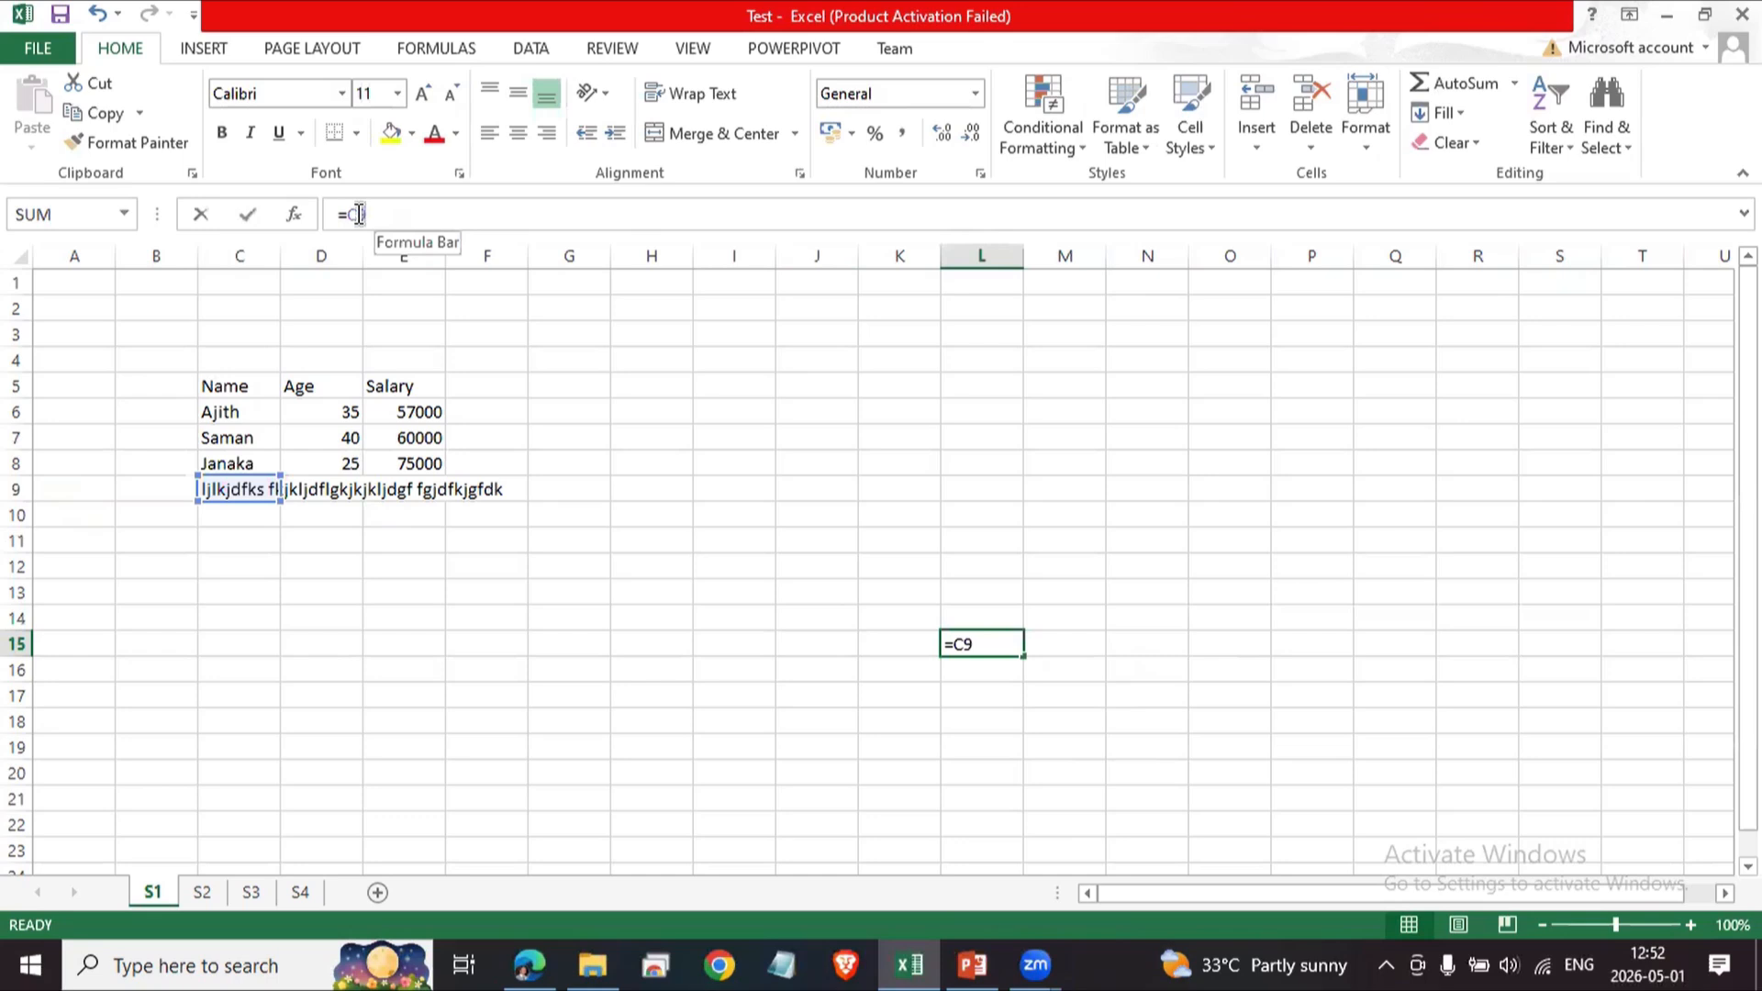
key("BackSpace")
type("8")
key("Return")
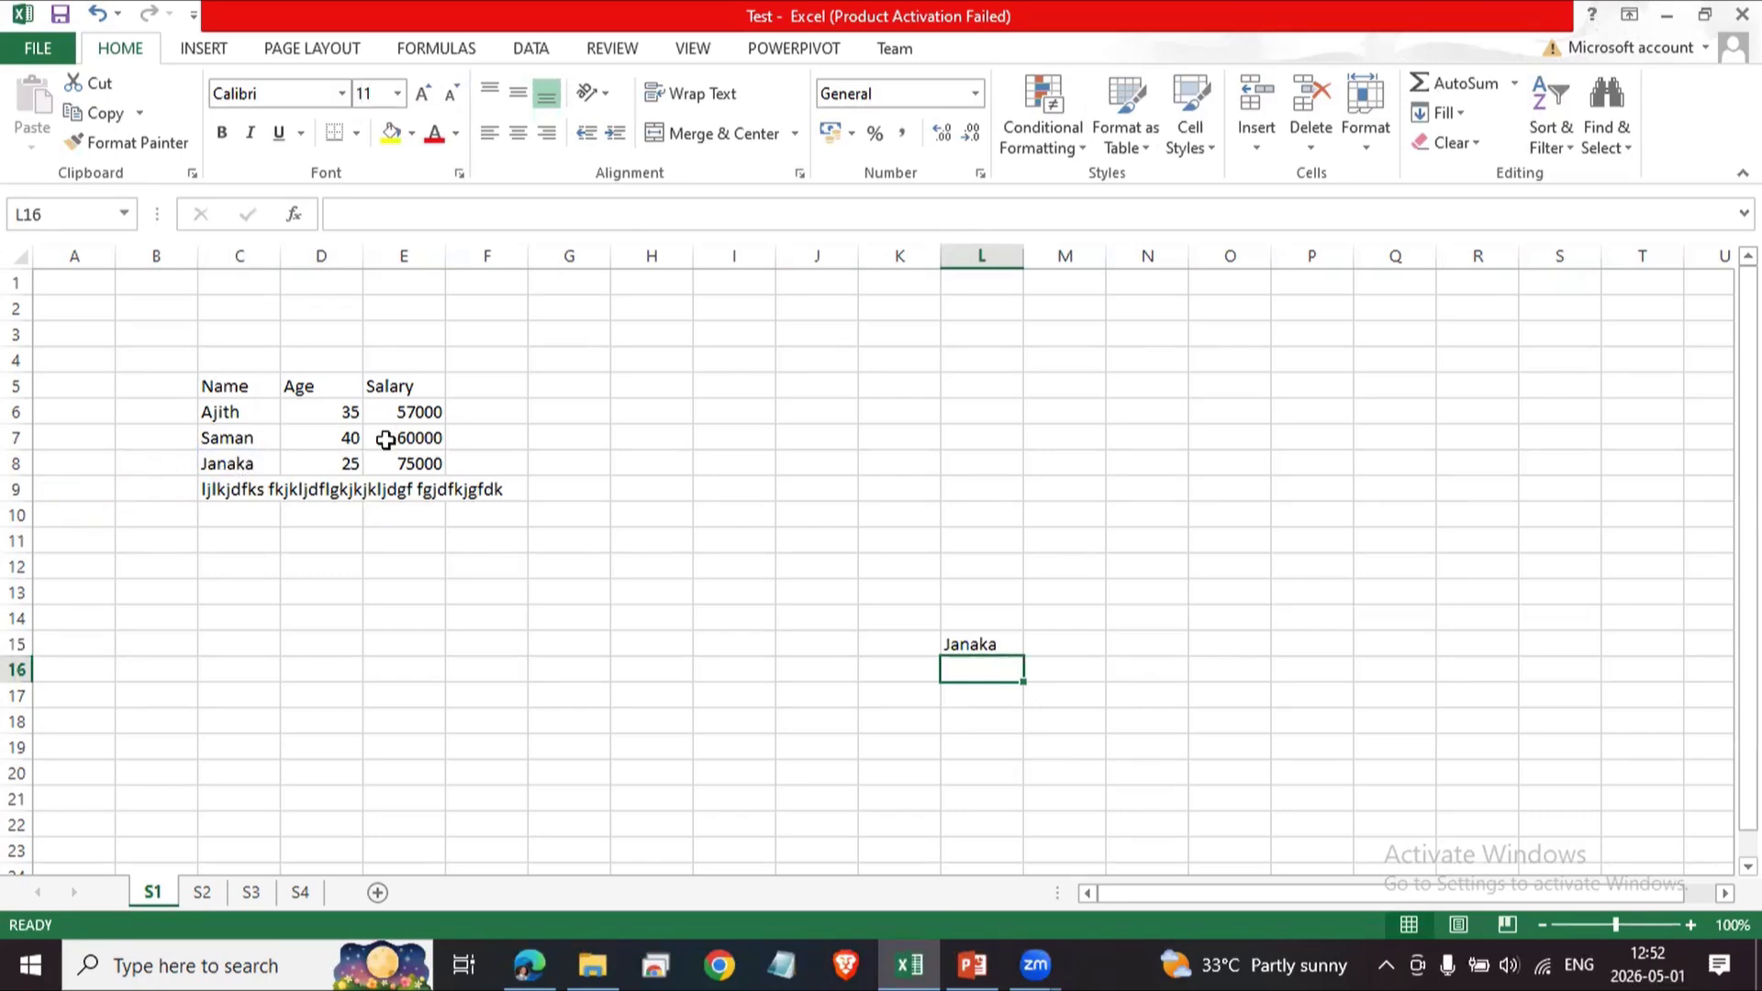
Clear the contents of cell L15.
left_click(982, 644)
key("Delete")
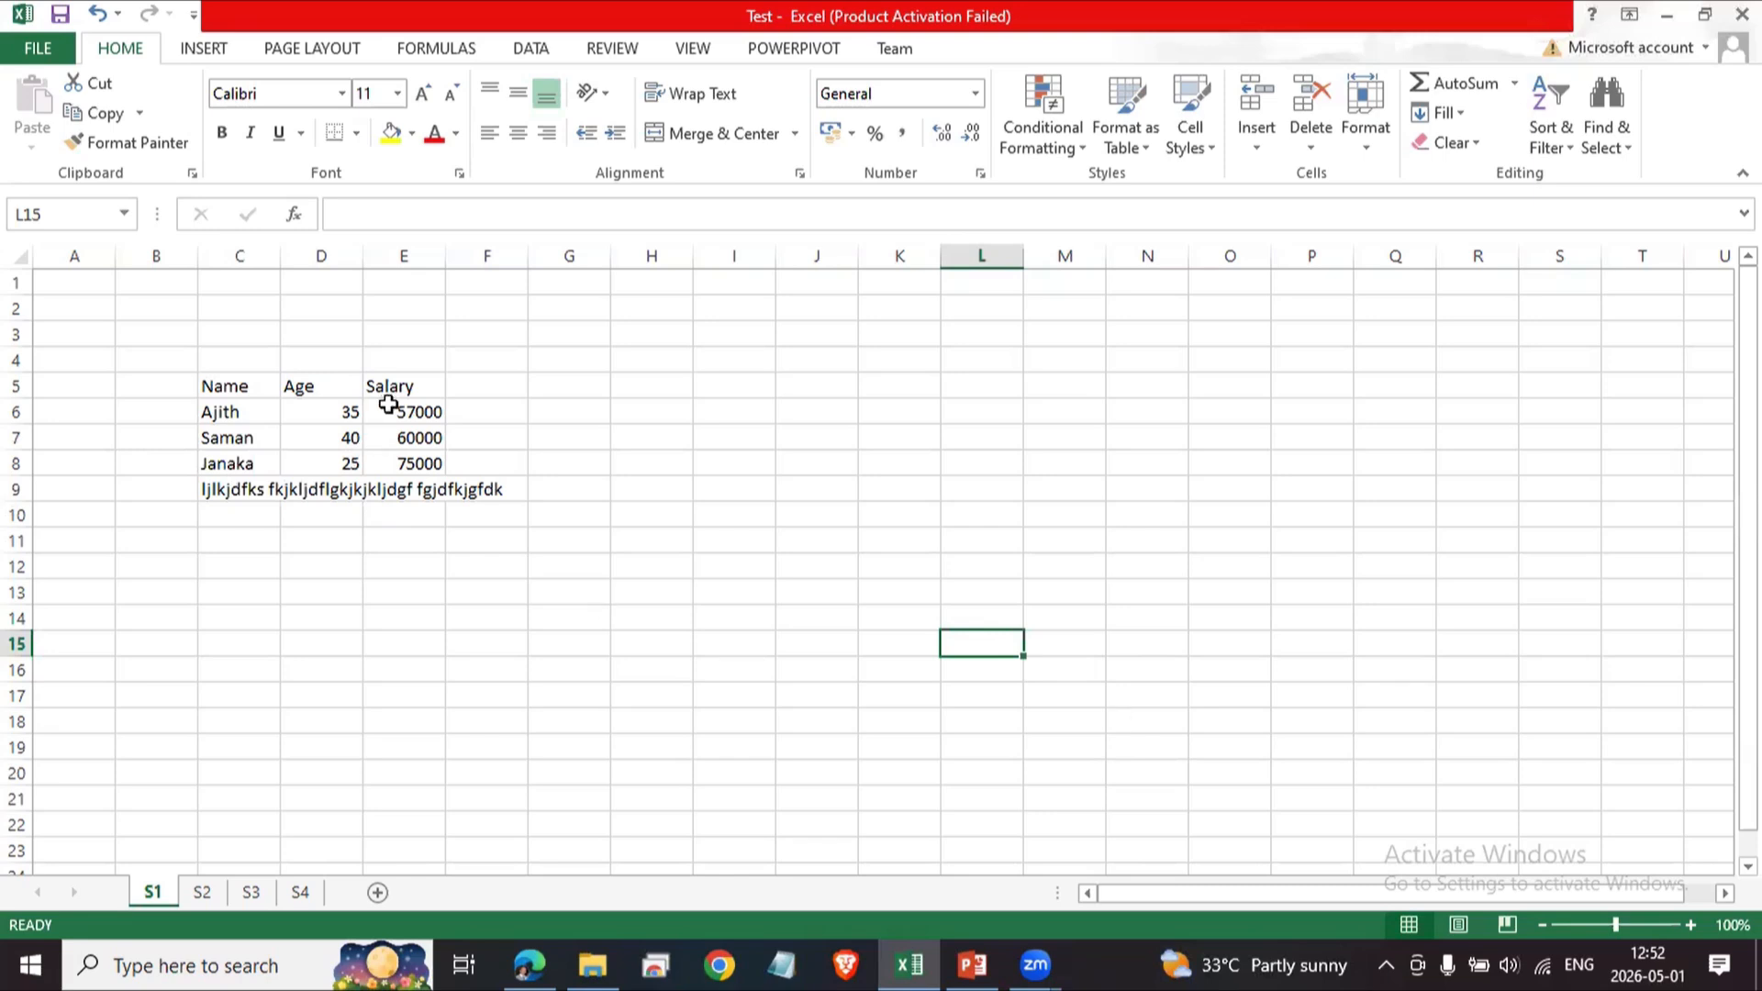
left_click(391, 413)
left_click(591, 676)
left_click(863, 661)
left_click(900, 625)
left_click(919, 675)
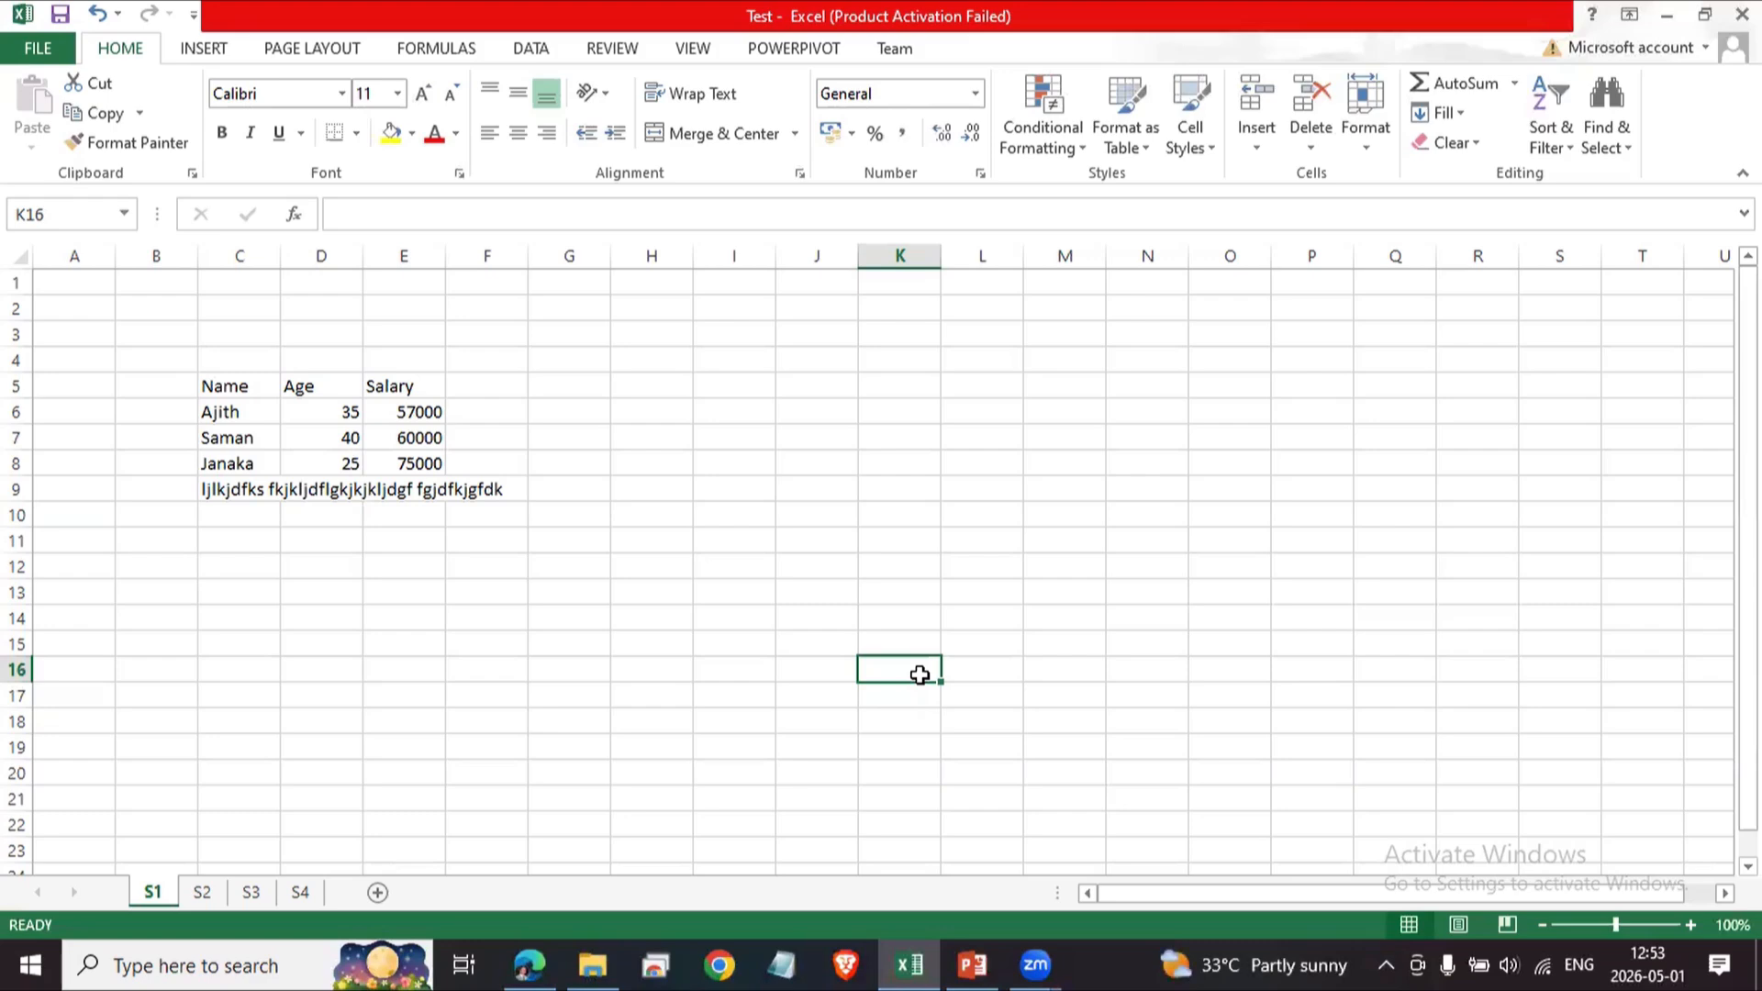
Enter a plus sign in cell K11.
key("Up")
key("Up")
key("Up")
key("Up")
key("Up")
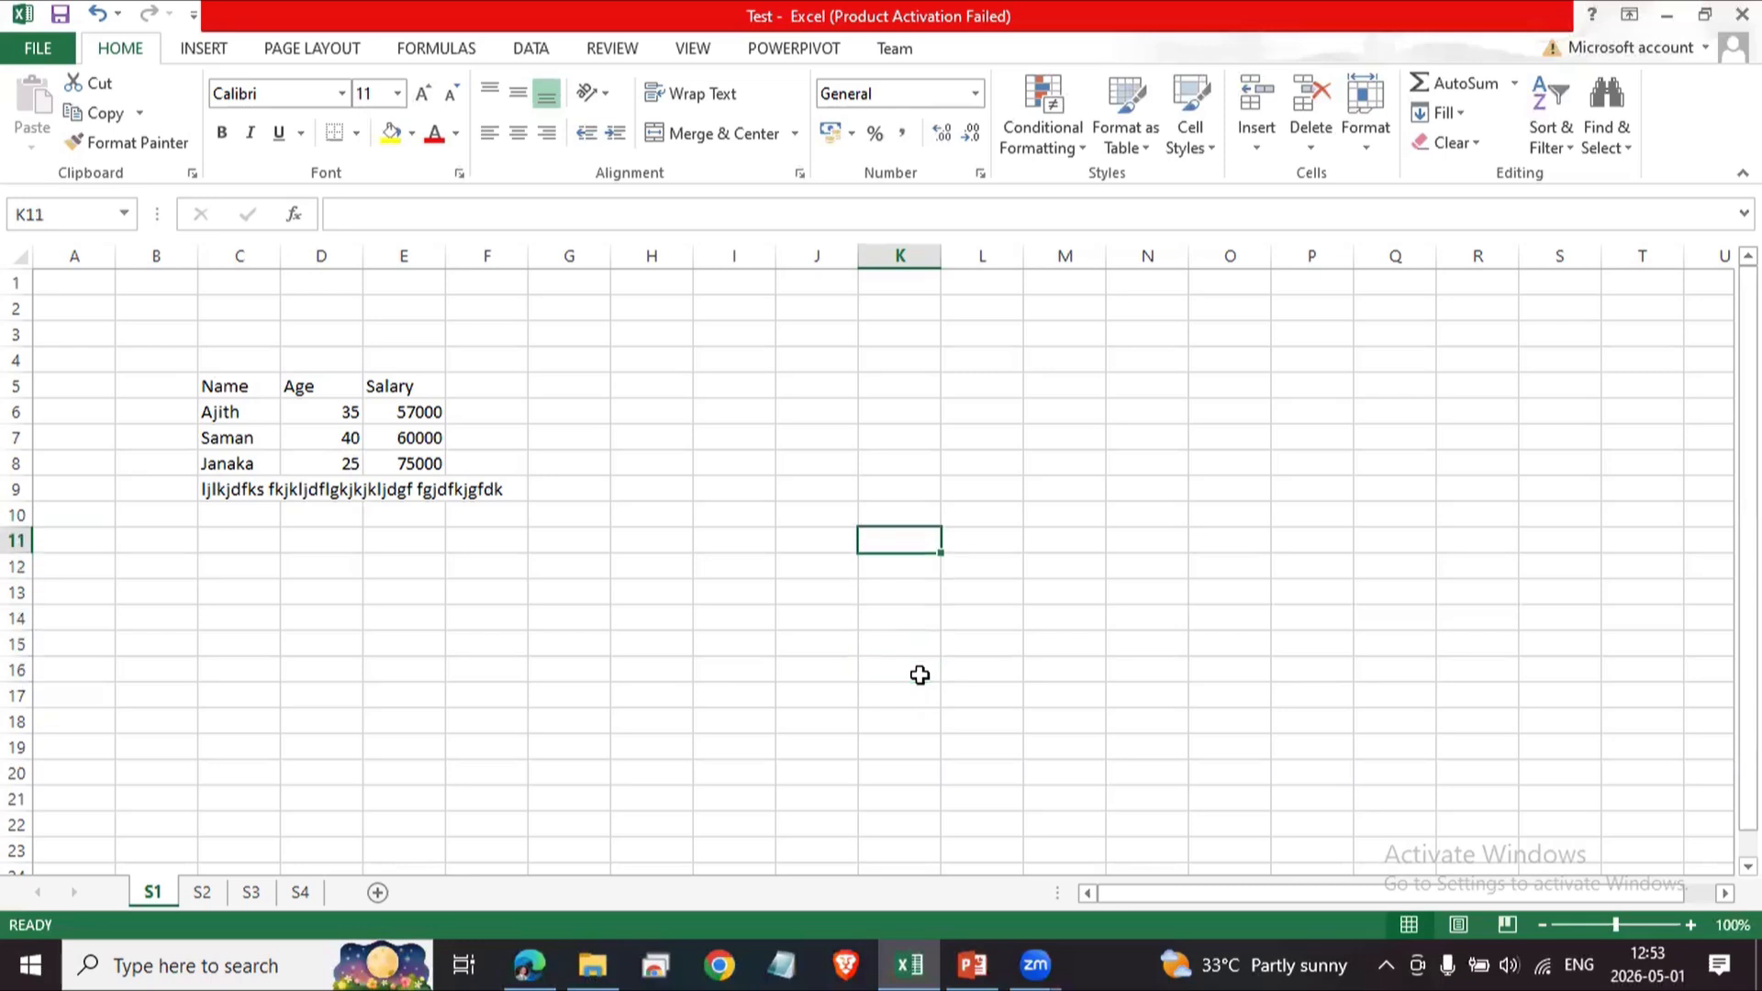
type("'")
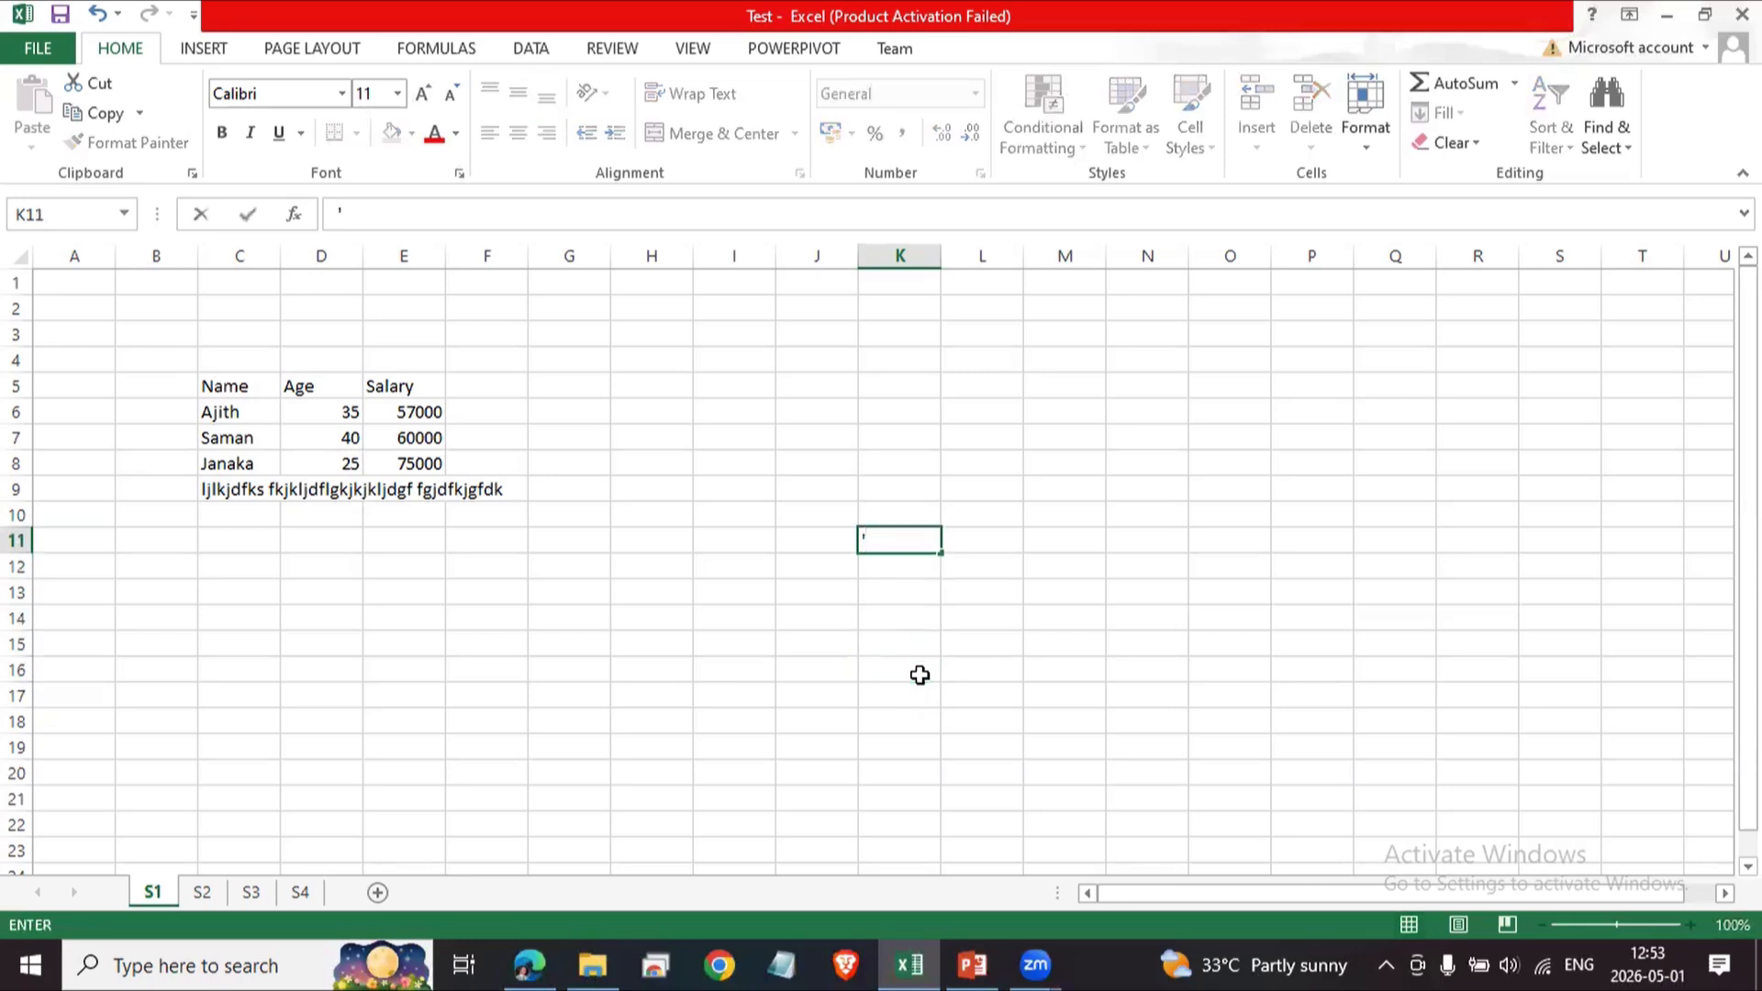
key("BackSpace")
type("+")
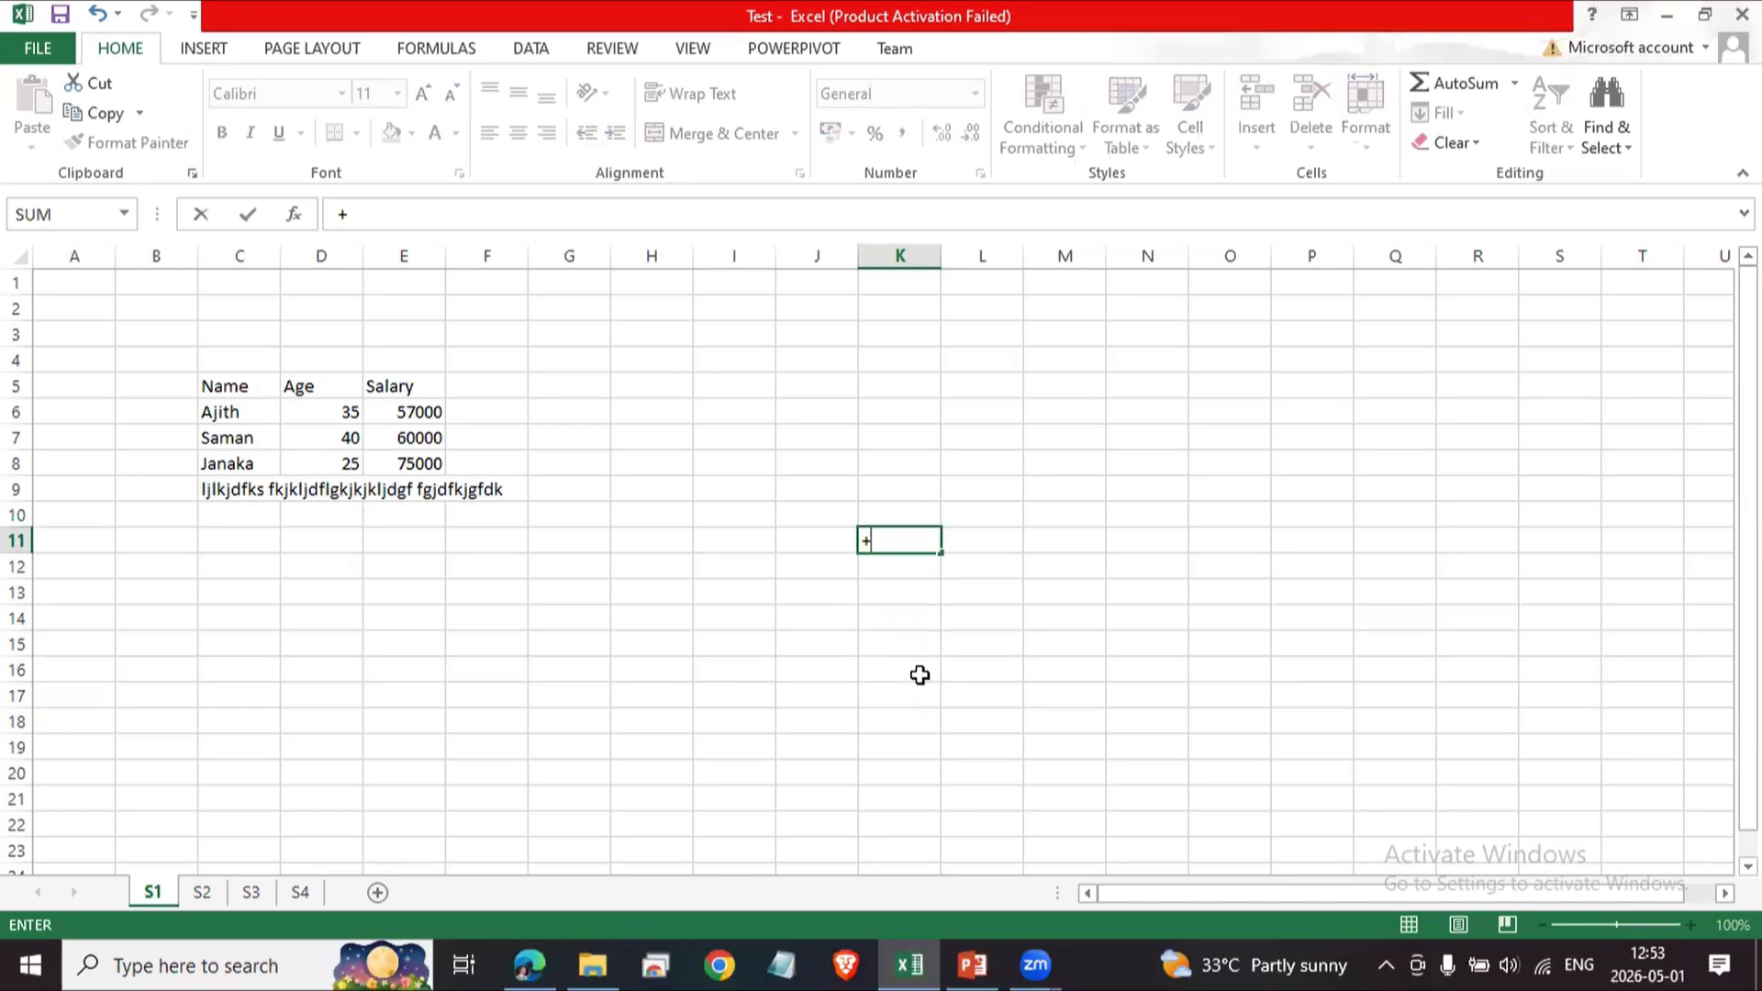
key("Return")
Replace the content of cell K11 with a minus sign.
key("Up")
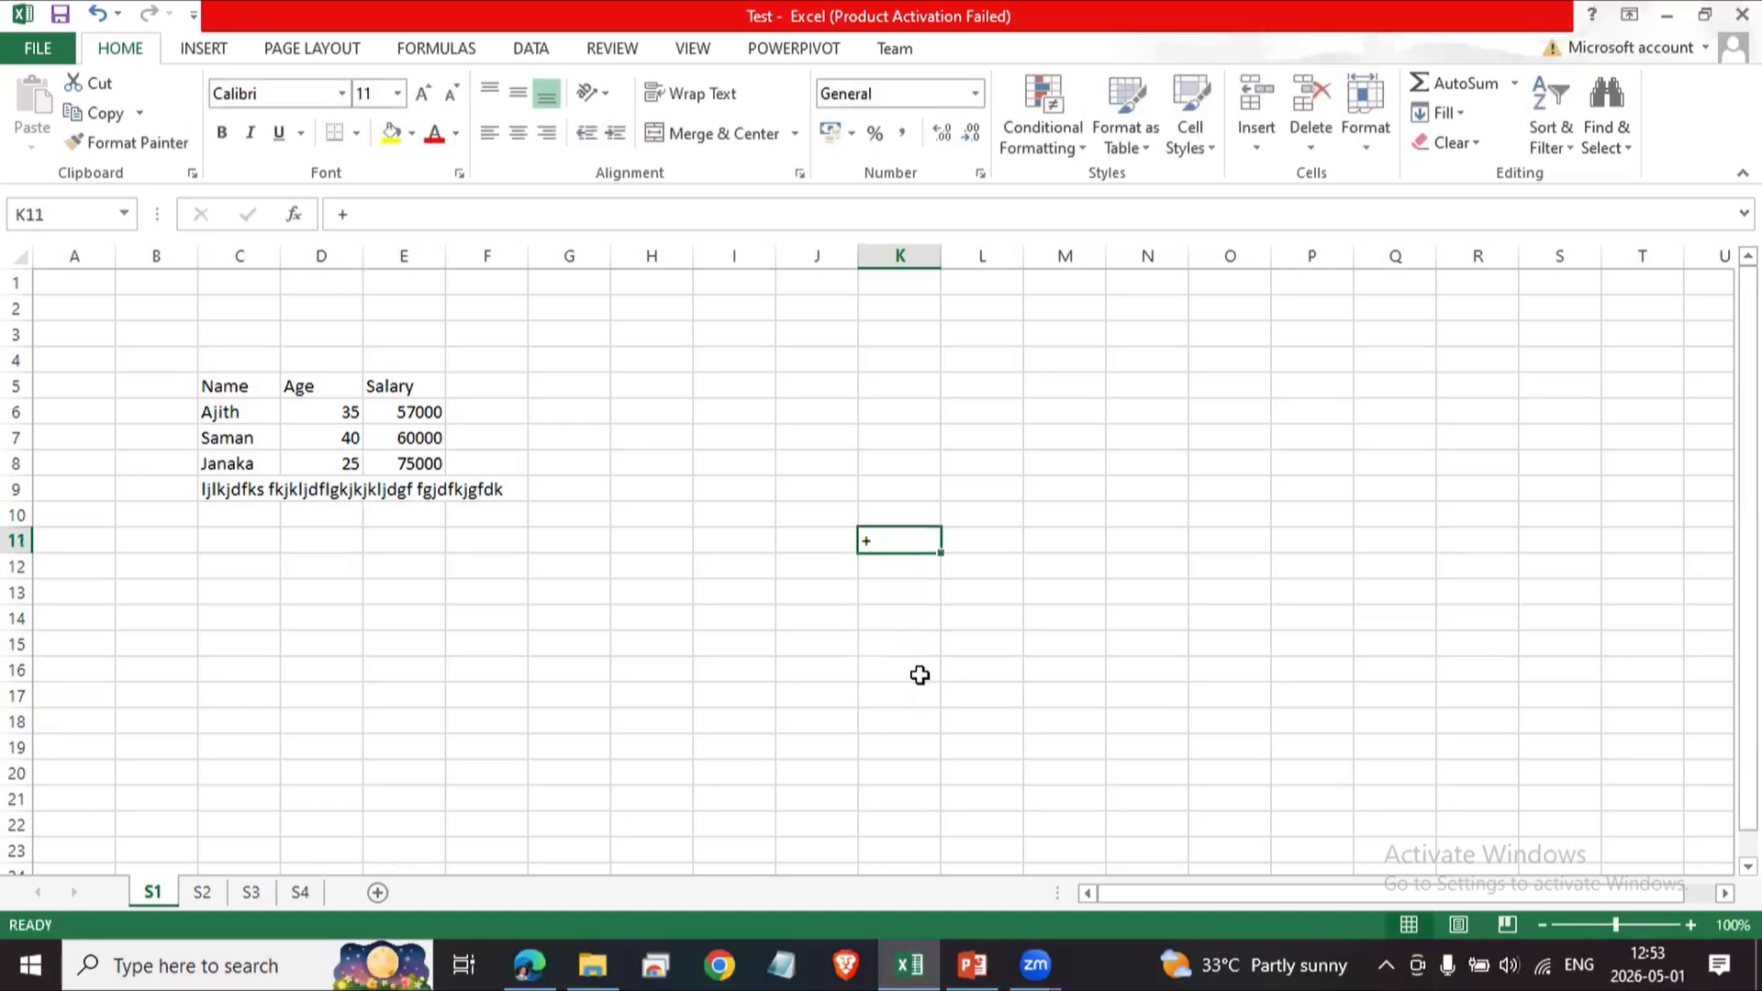
key("BackSpace")
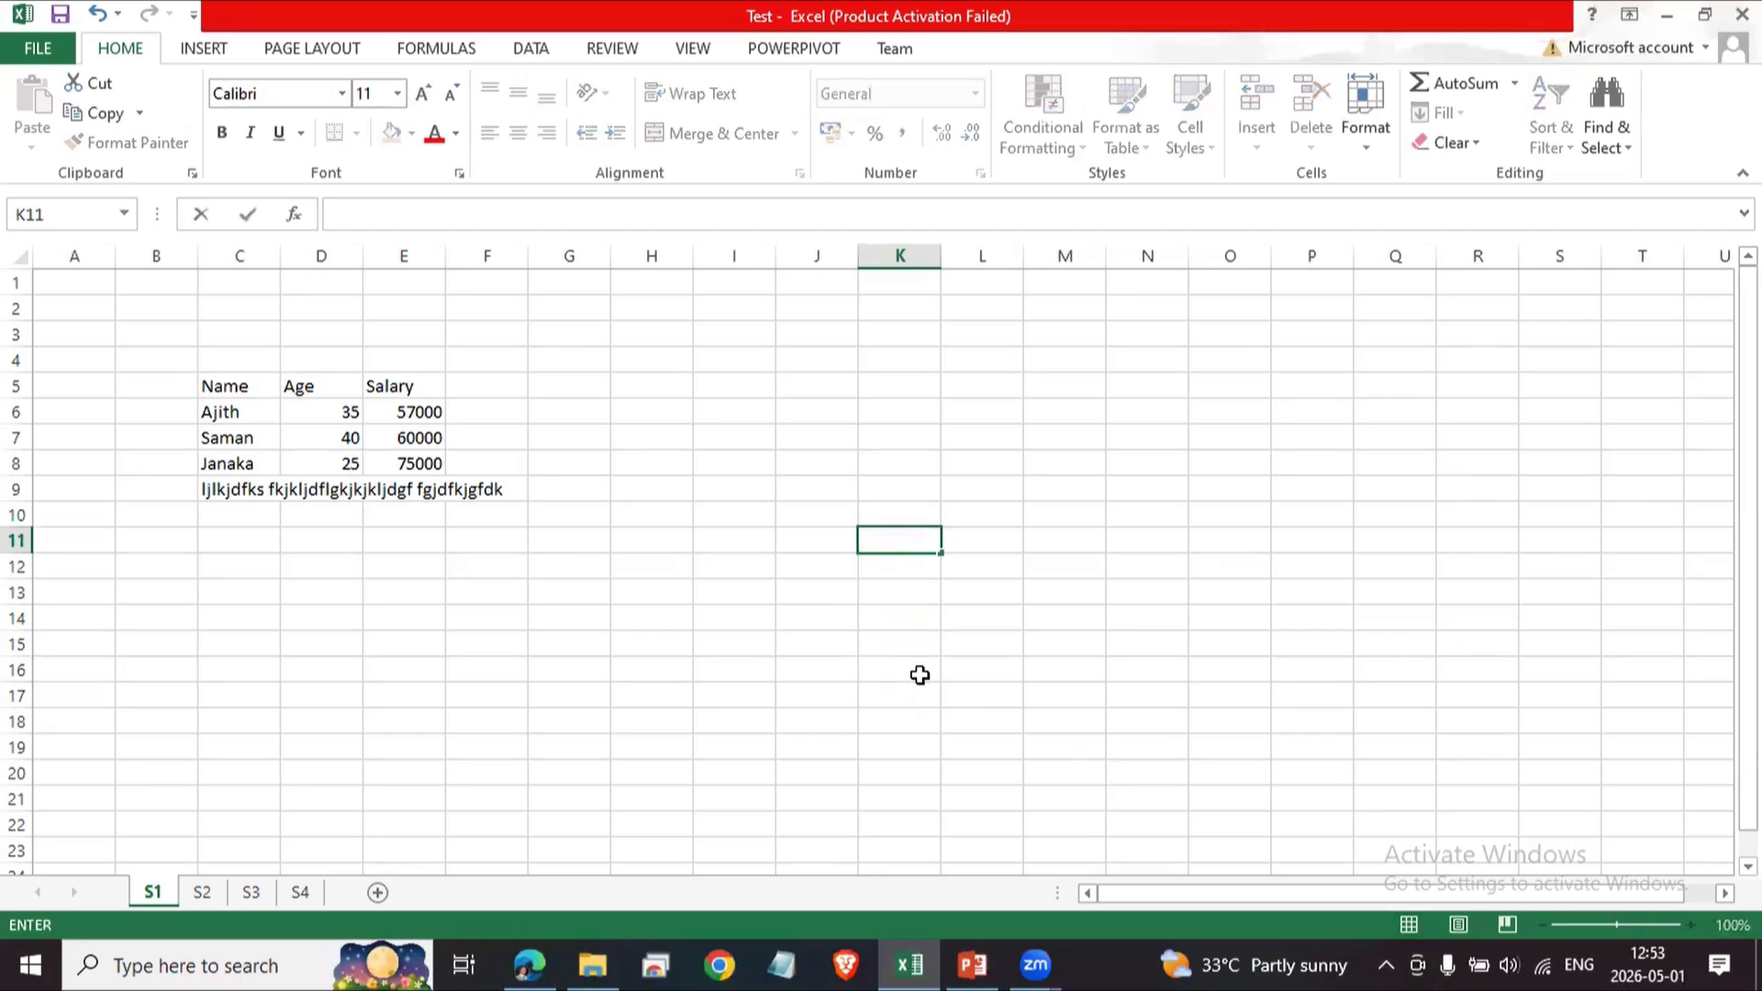
type("=")
key("BackSpace")
type("1")
key("BackSpace")
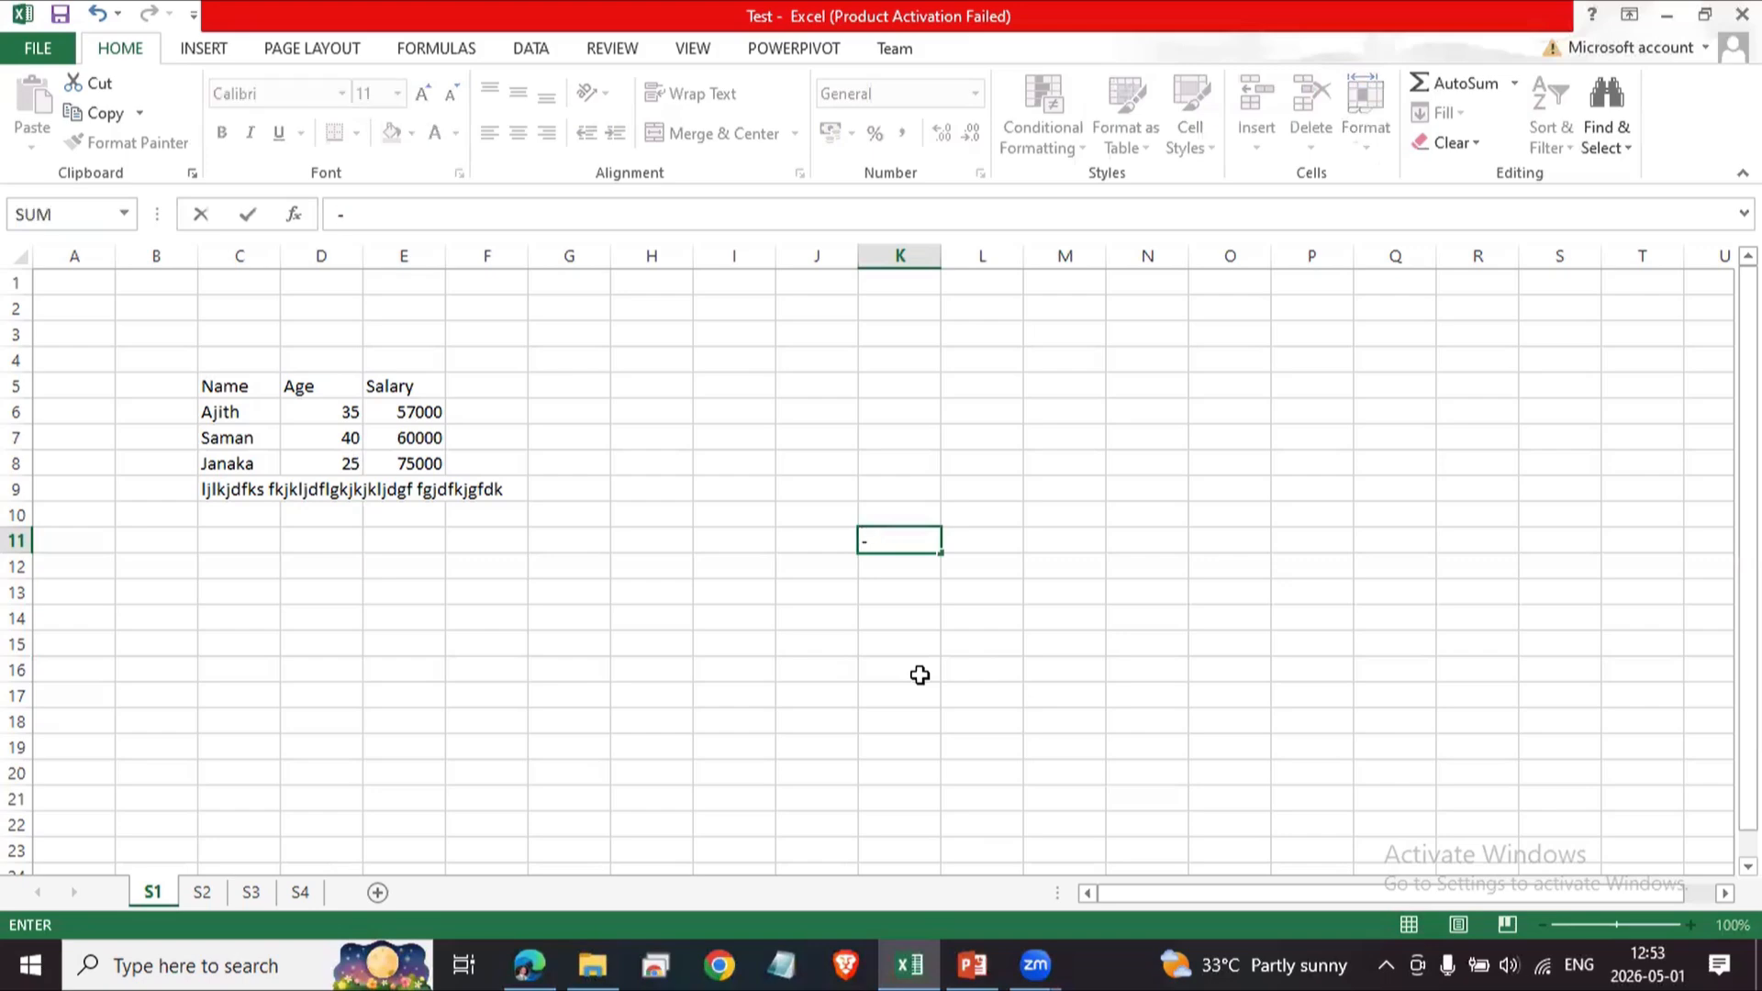
key("Return")
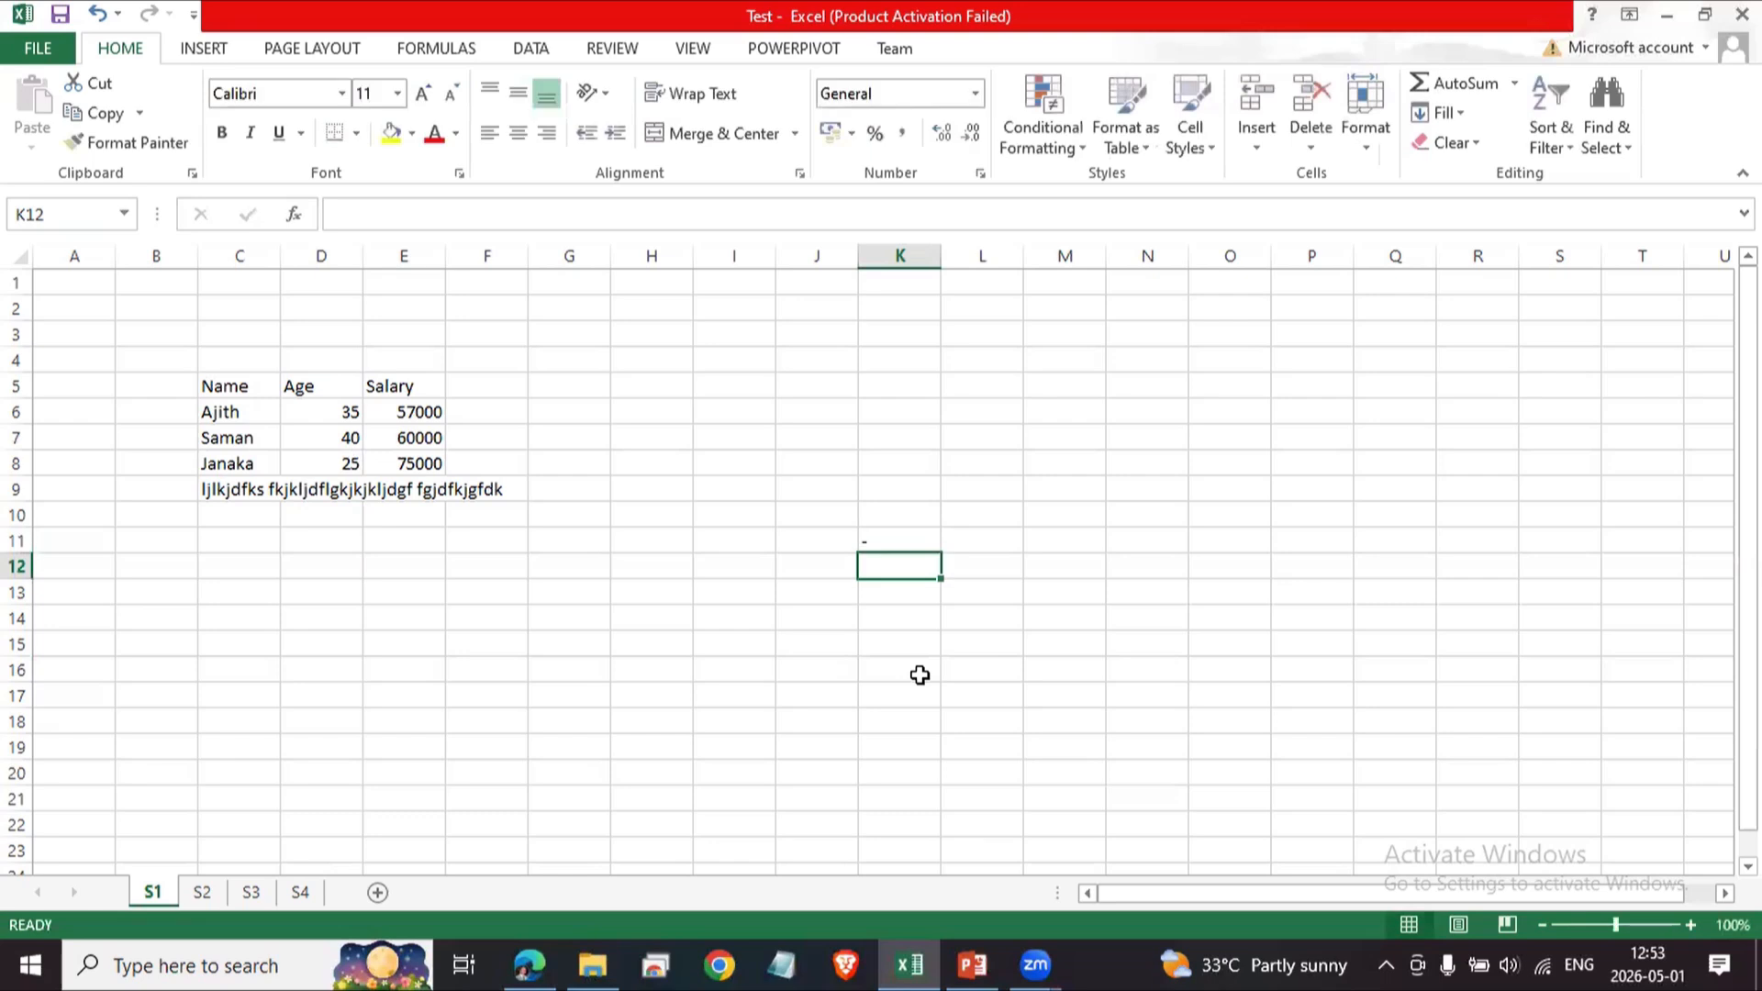
Enter the formula =C6 + D6 in cell K11.
key("Up")
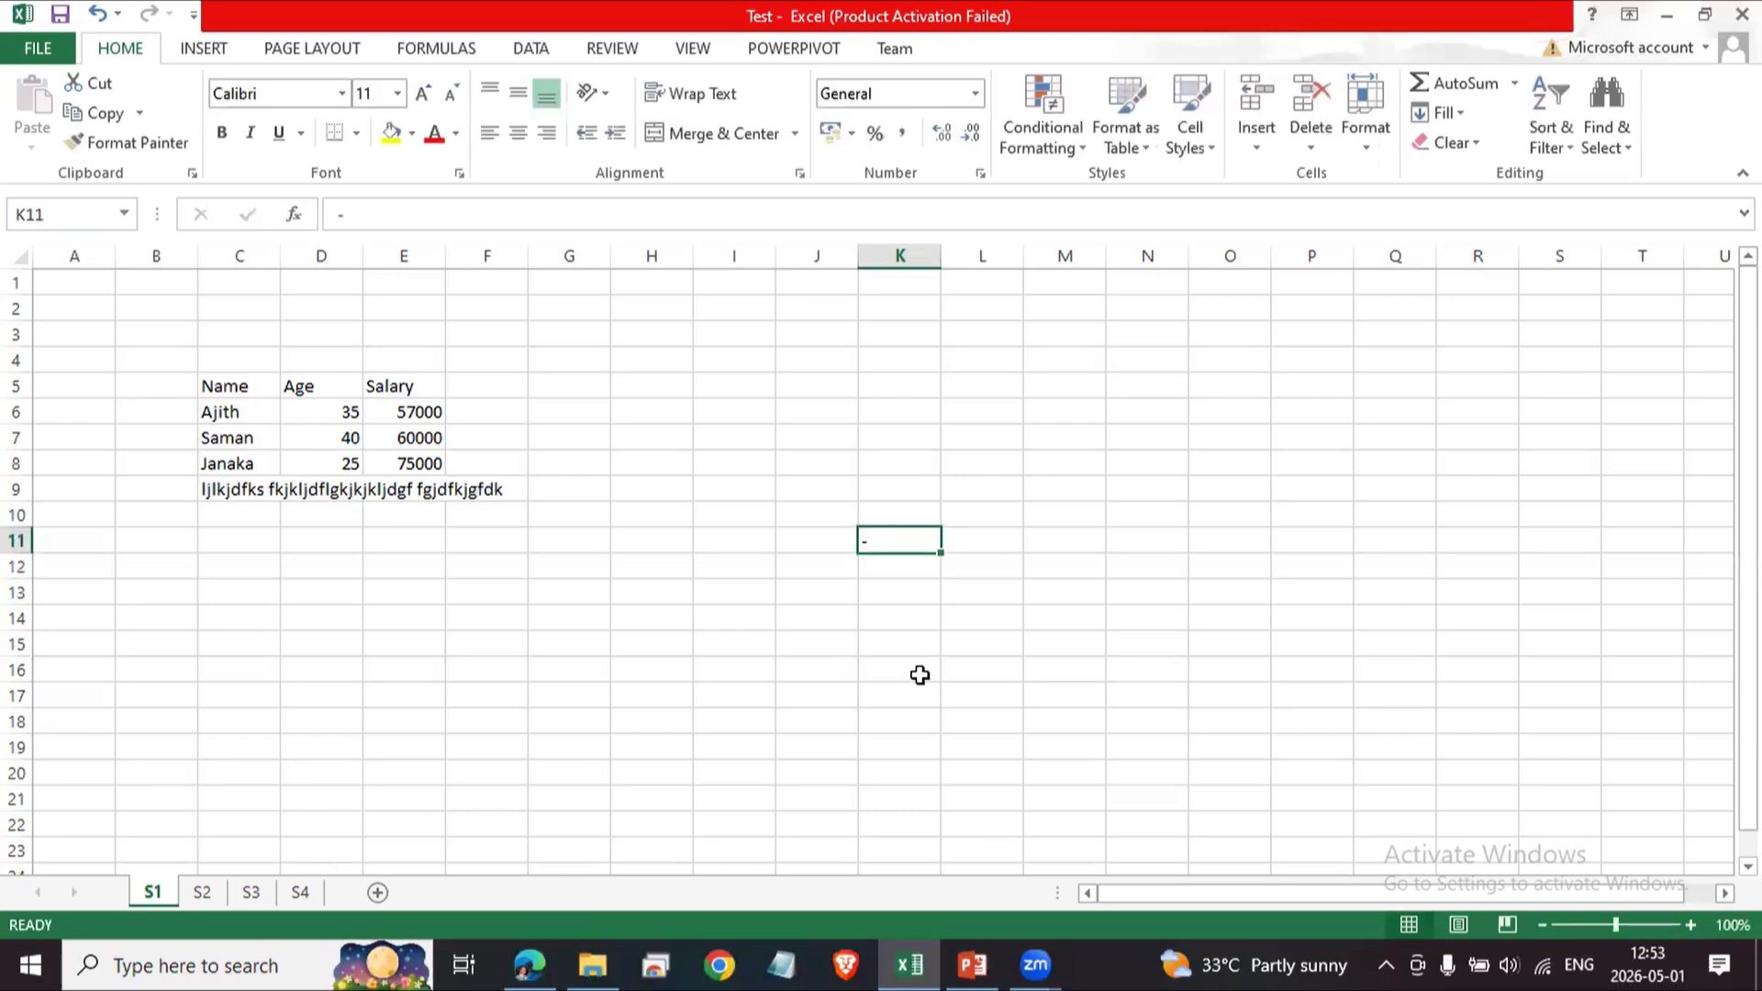
key("BackSpace")
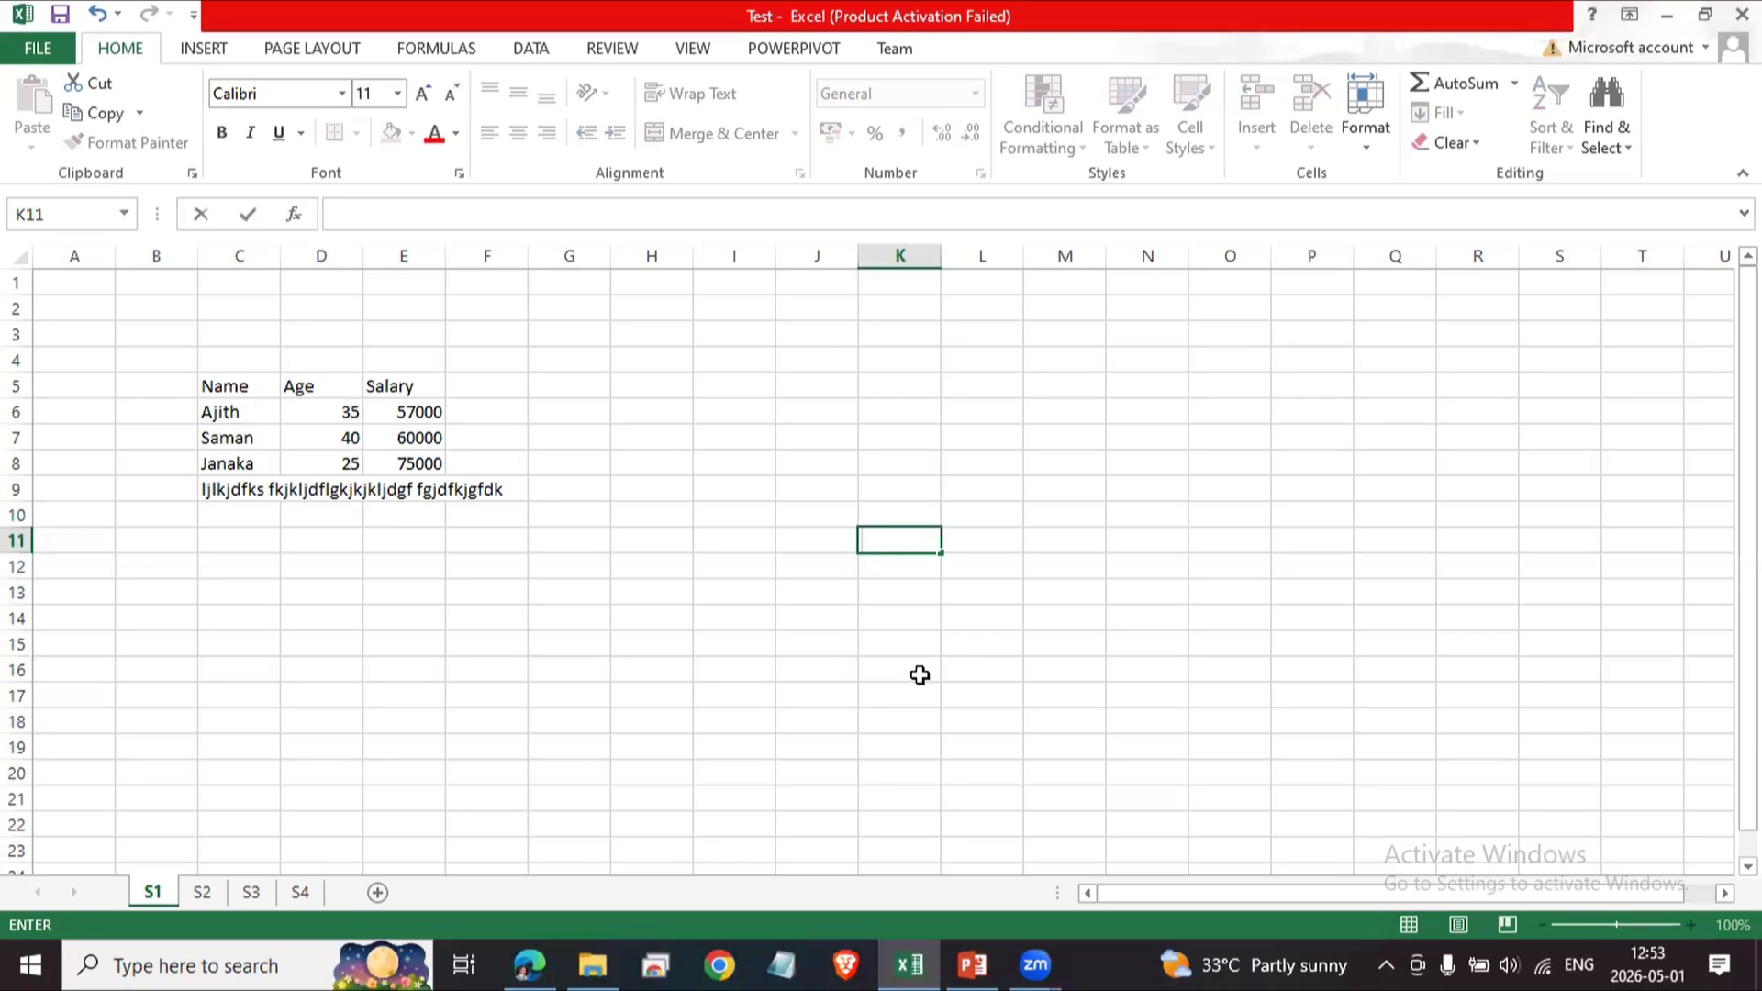
type("=")
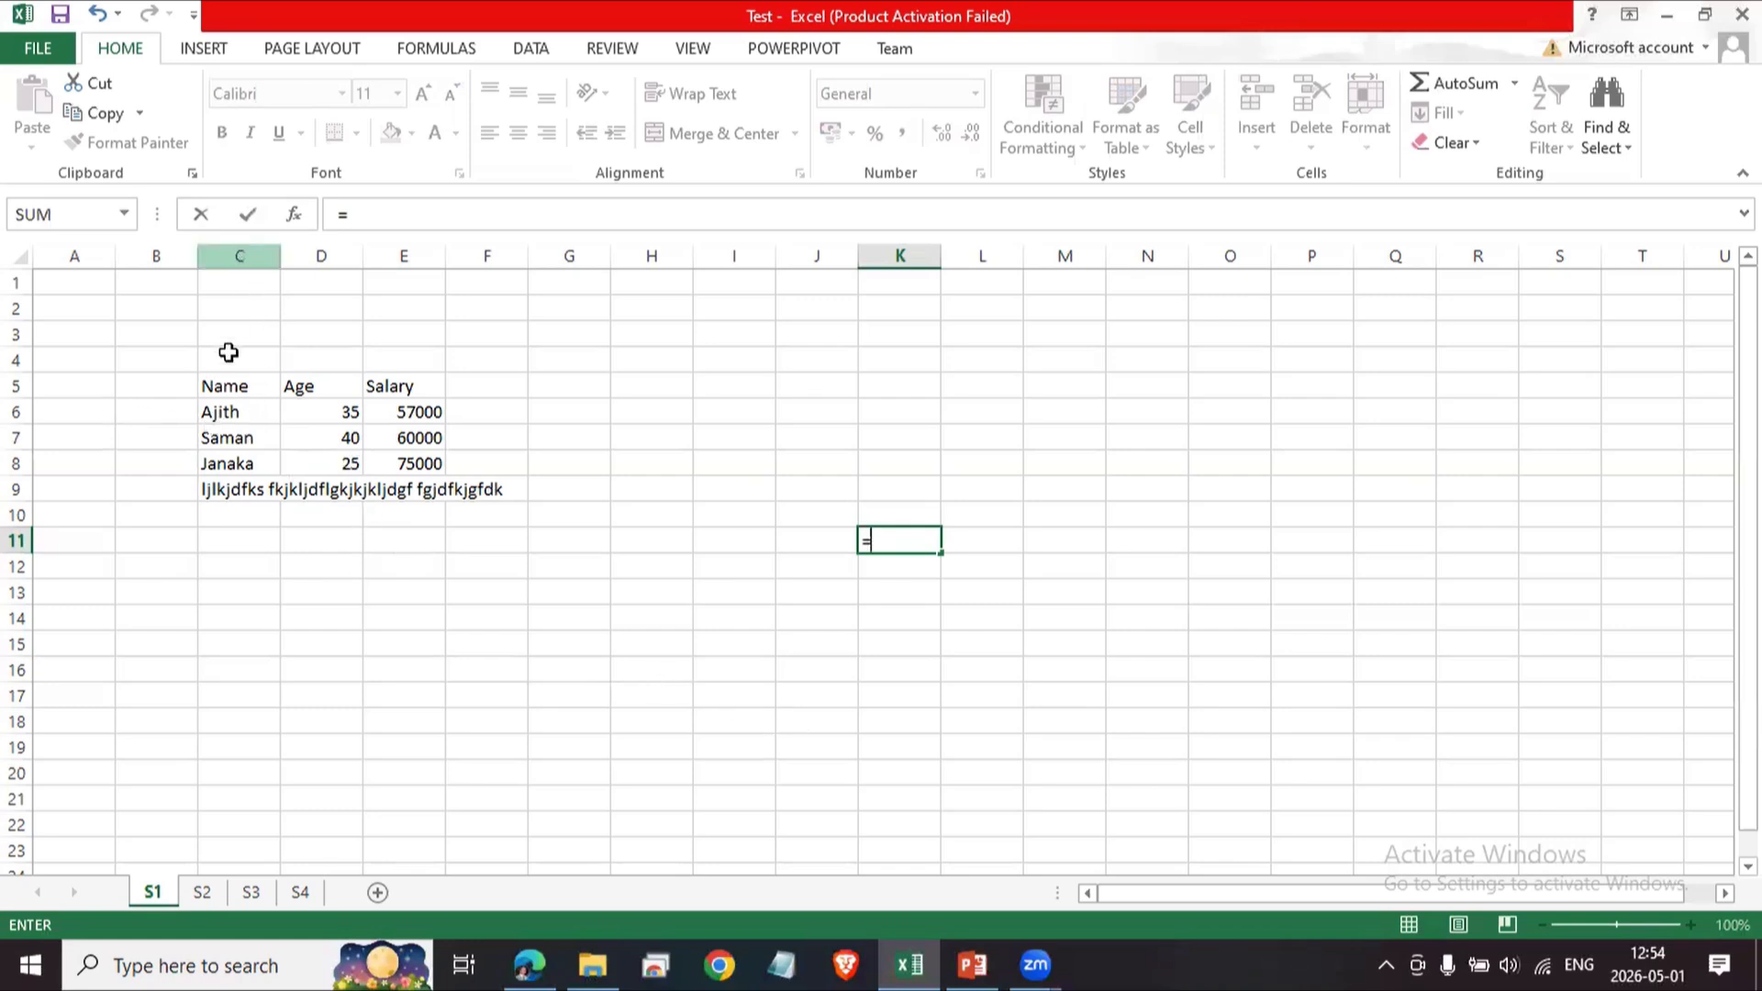
type("C")
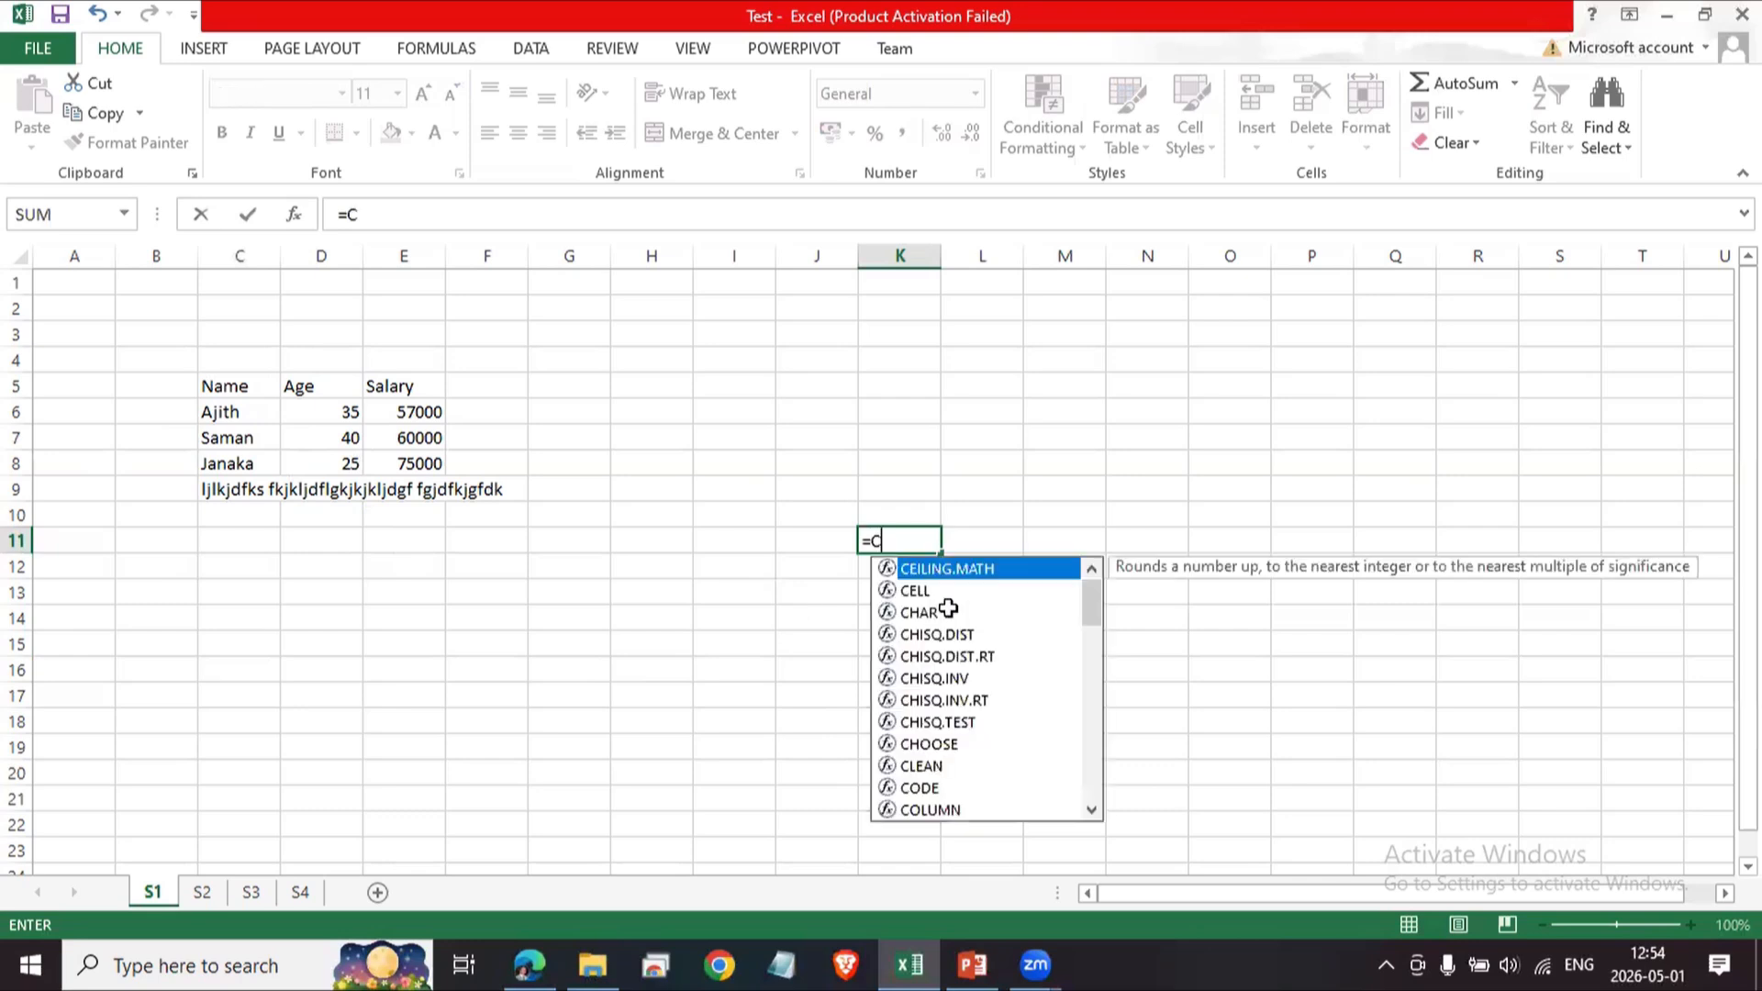
type("6 +")
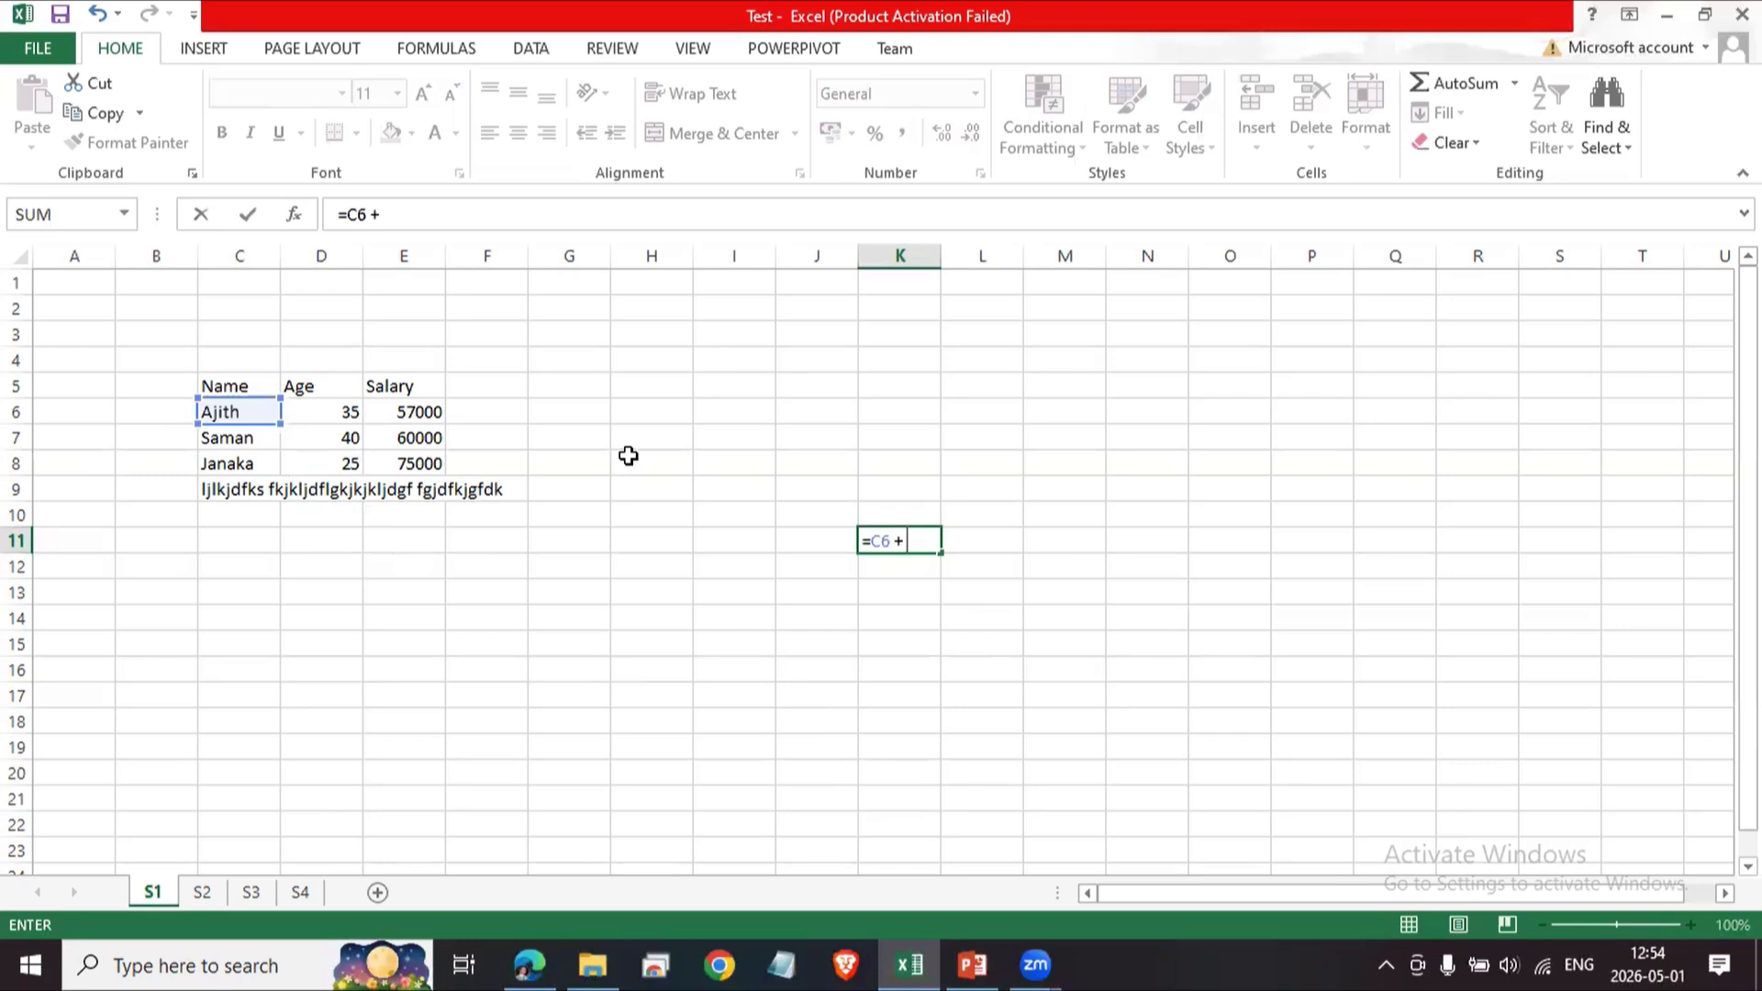
type(" D6")
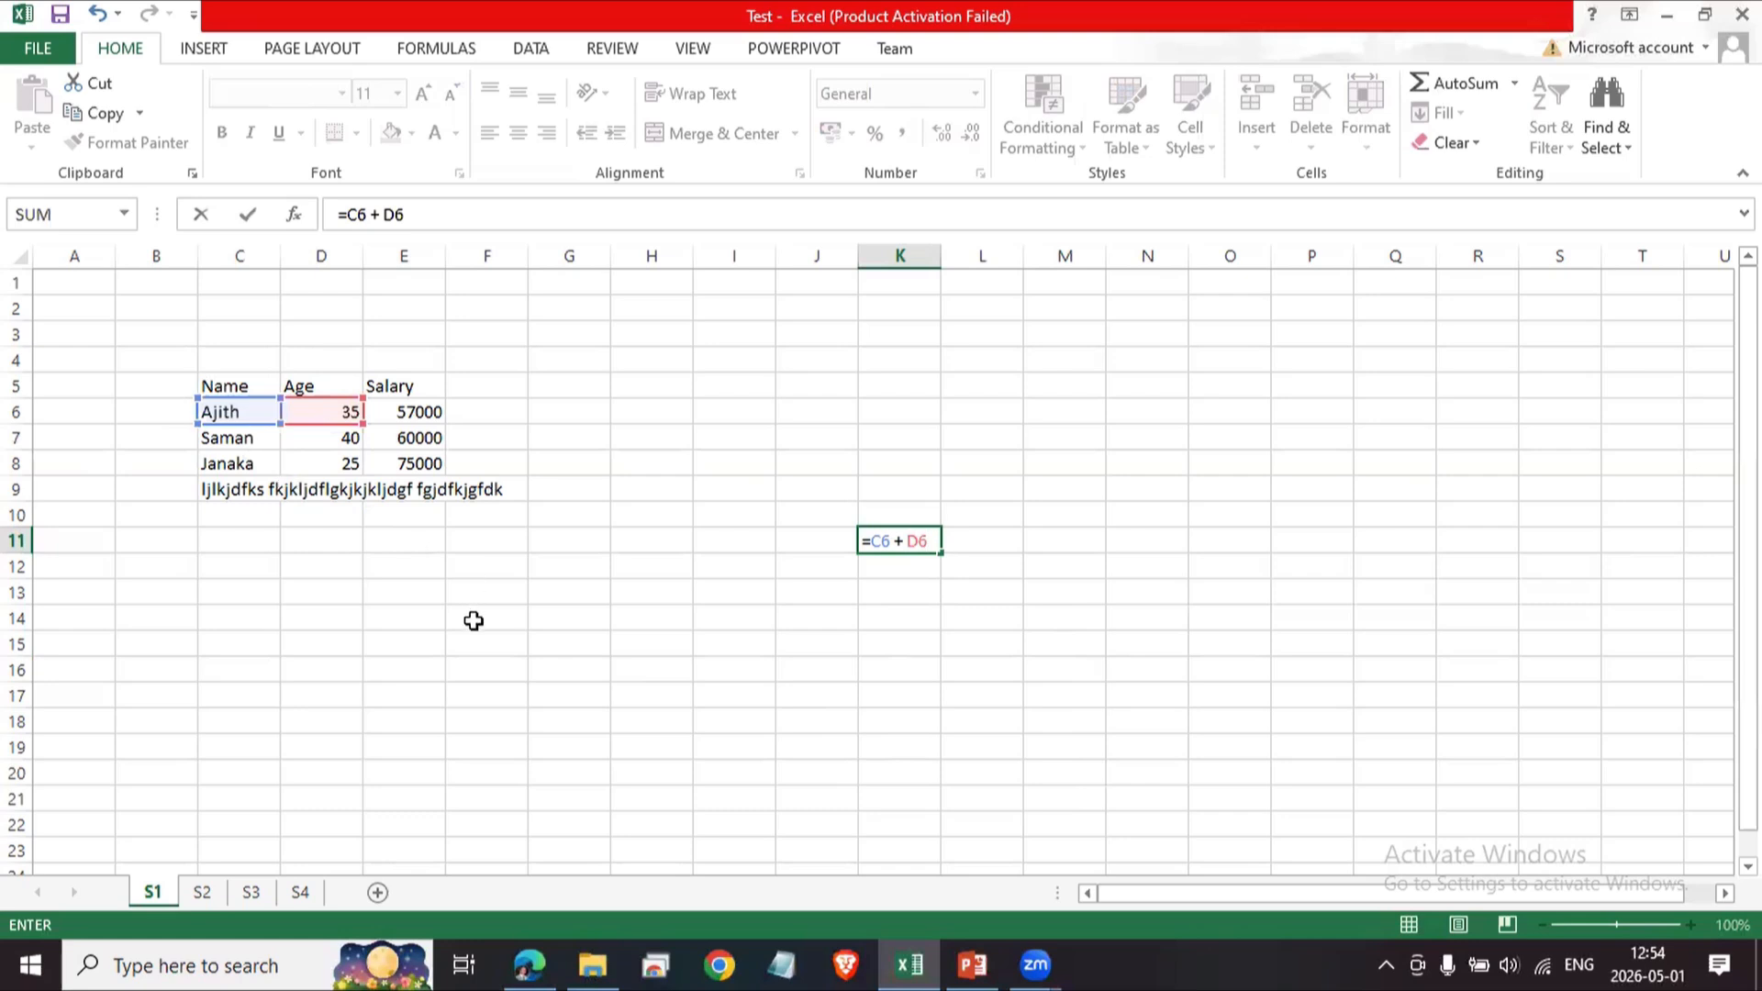
key("Return")
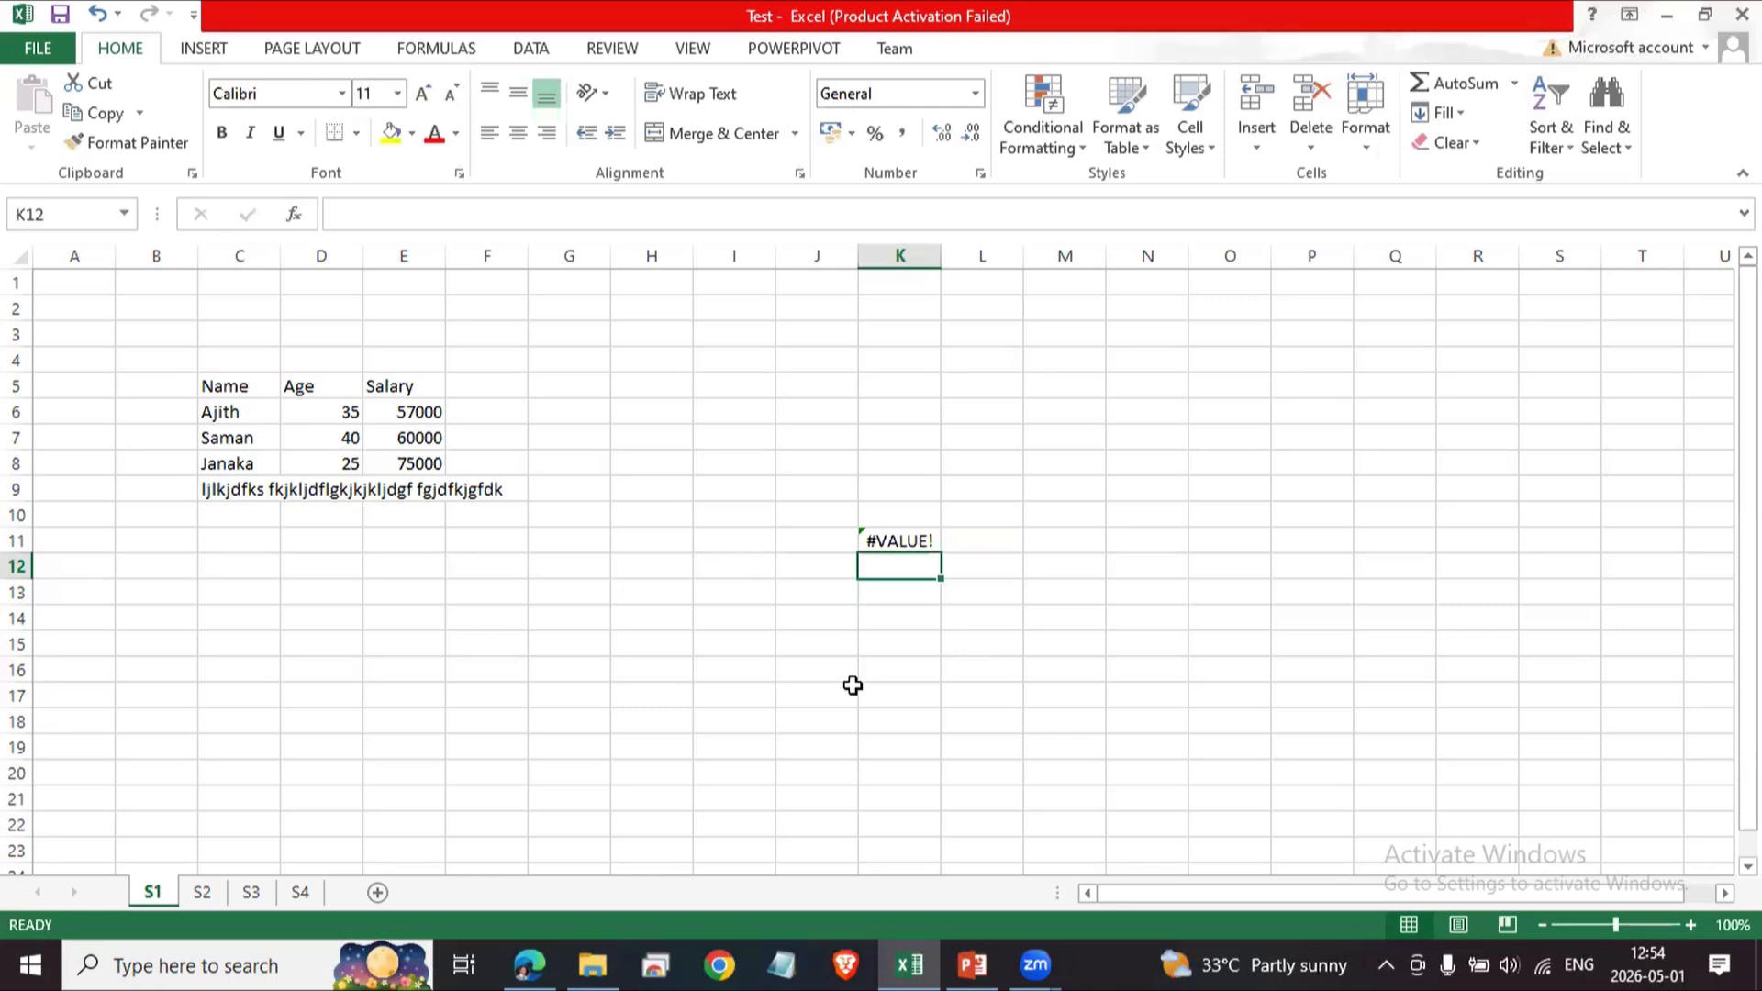
Inspect K11's formula and the contents of cells C6 and D6.
left_click(904, 540)
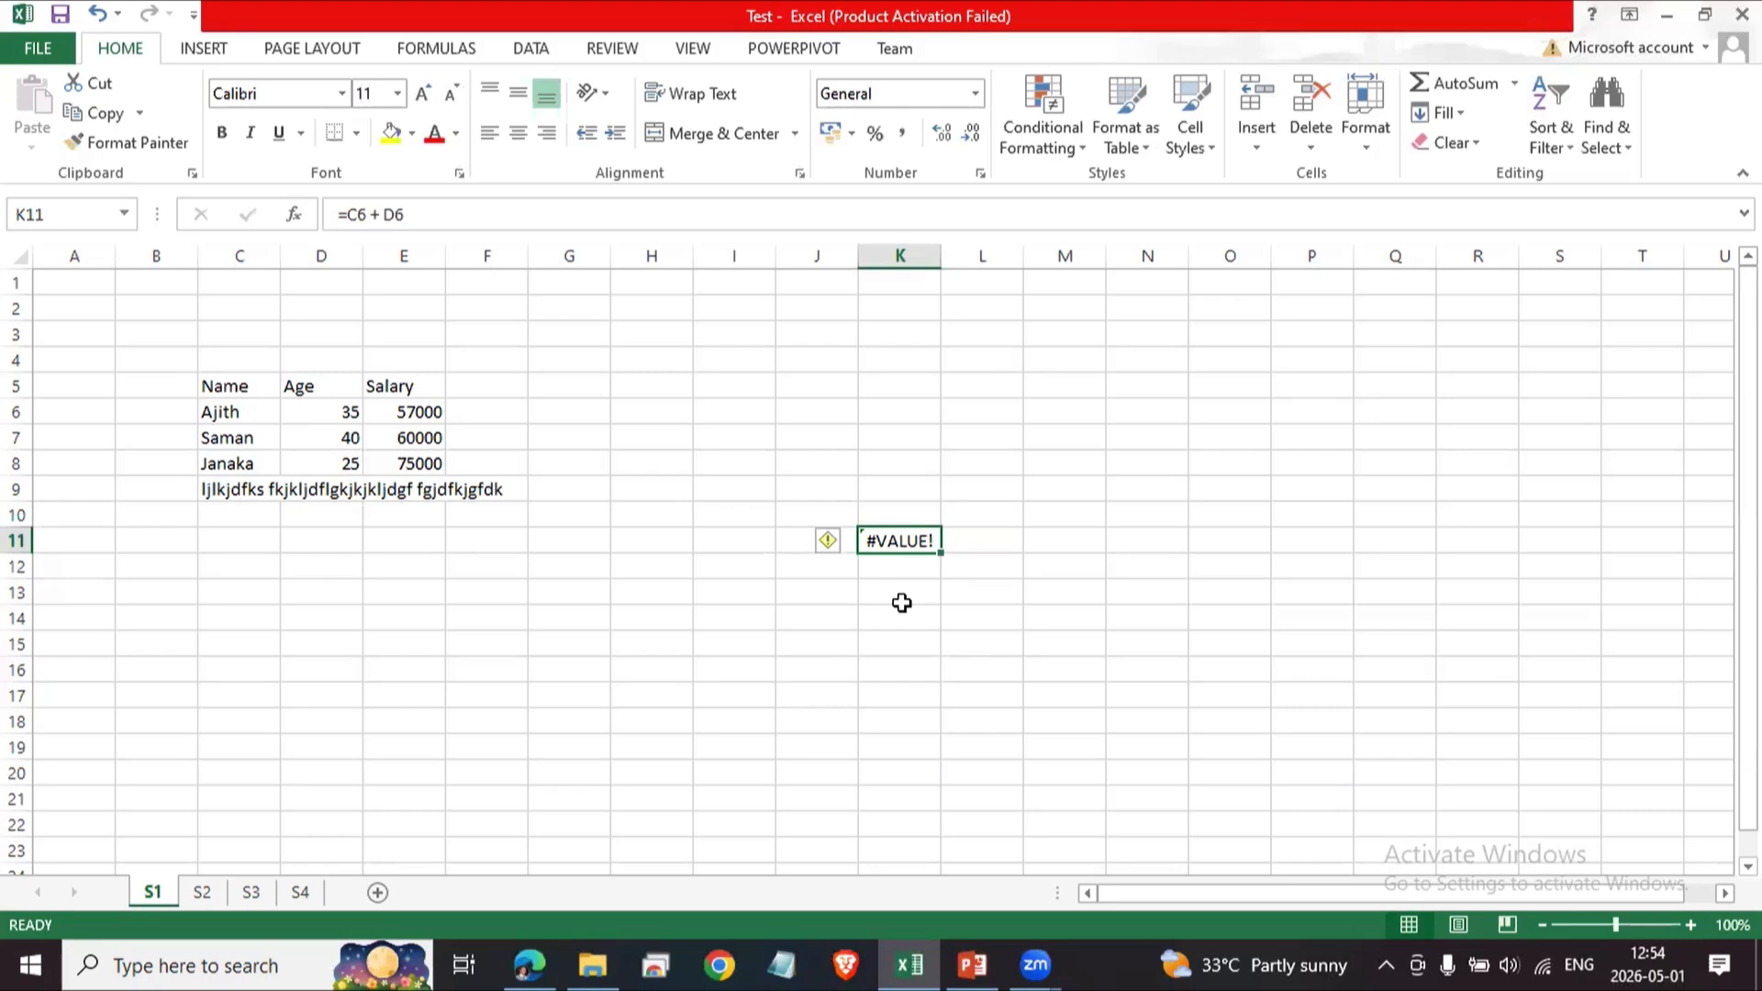
left_click(224, 411)
left_click(349, 412)
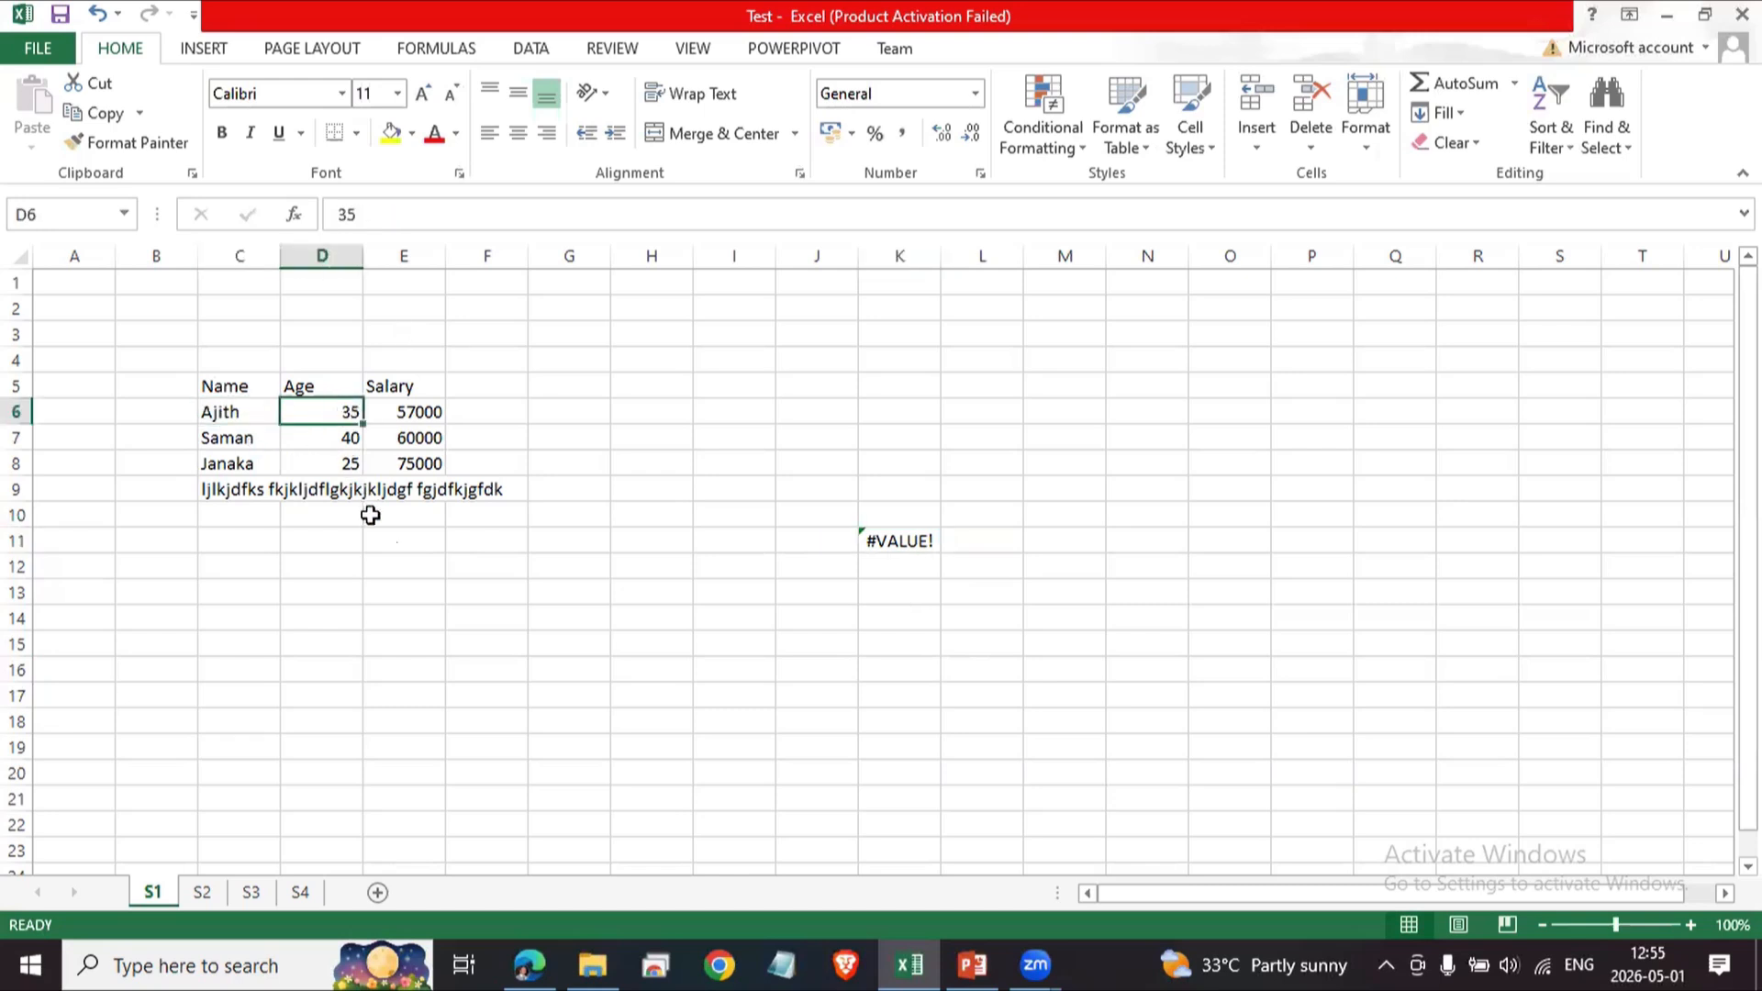
left_click(353, 617)
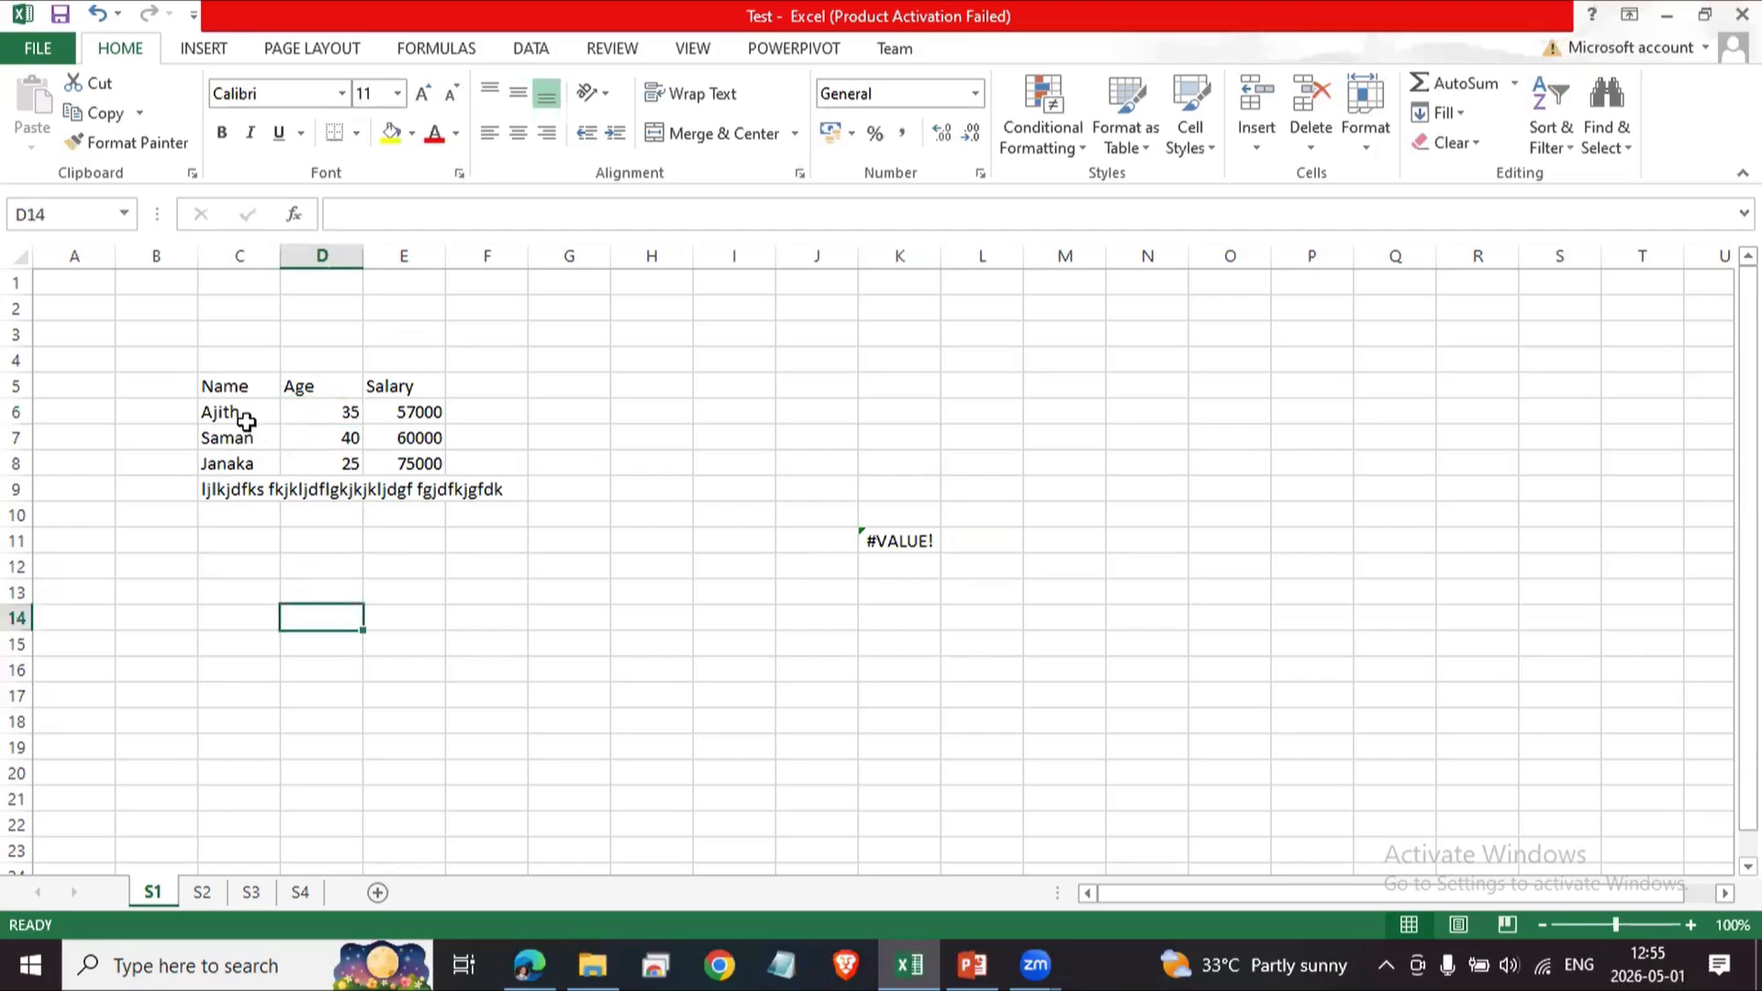
Enter 1025 as text in cell F13 by prefixing it with an apostrophe.
left_click(473, 599)
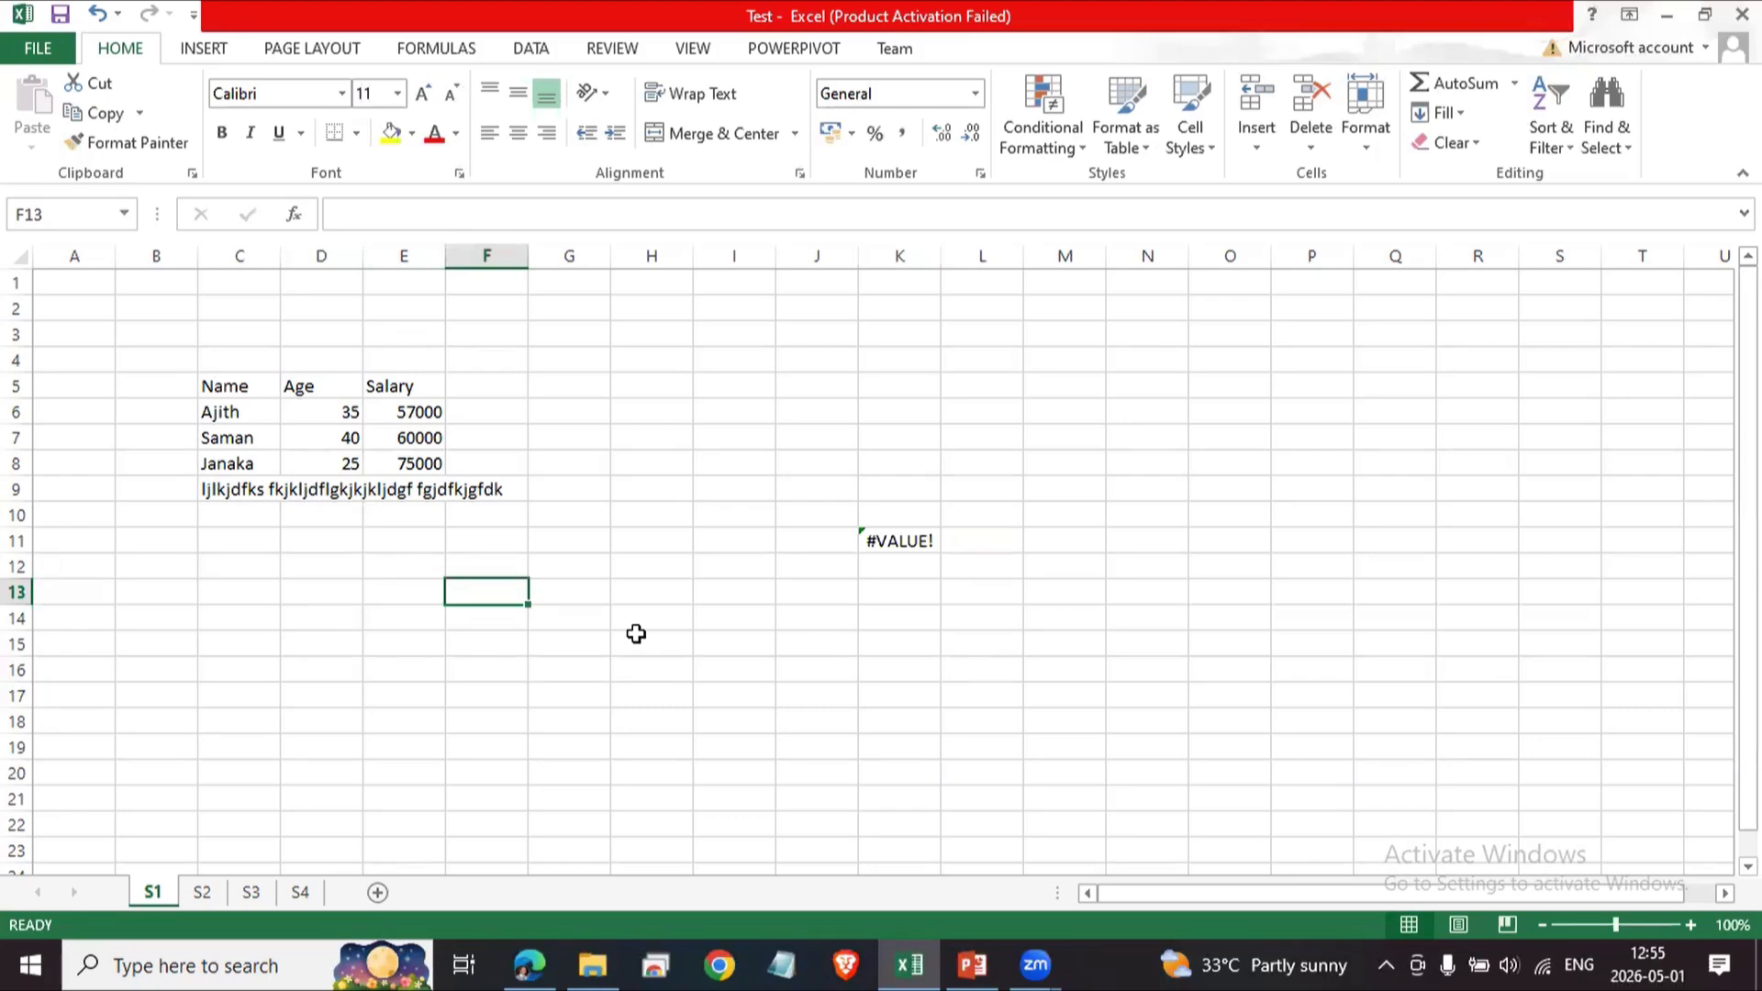
type("1")
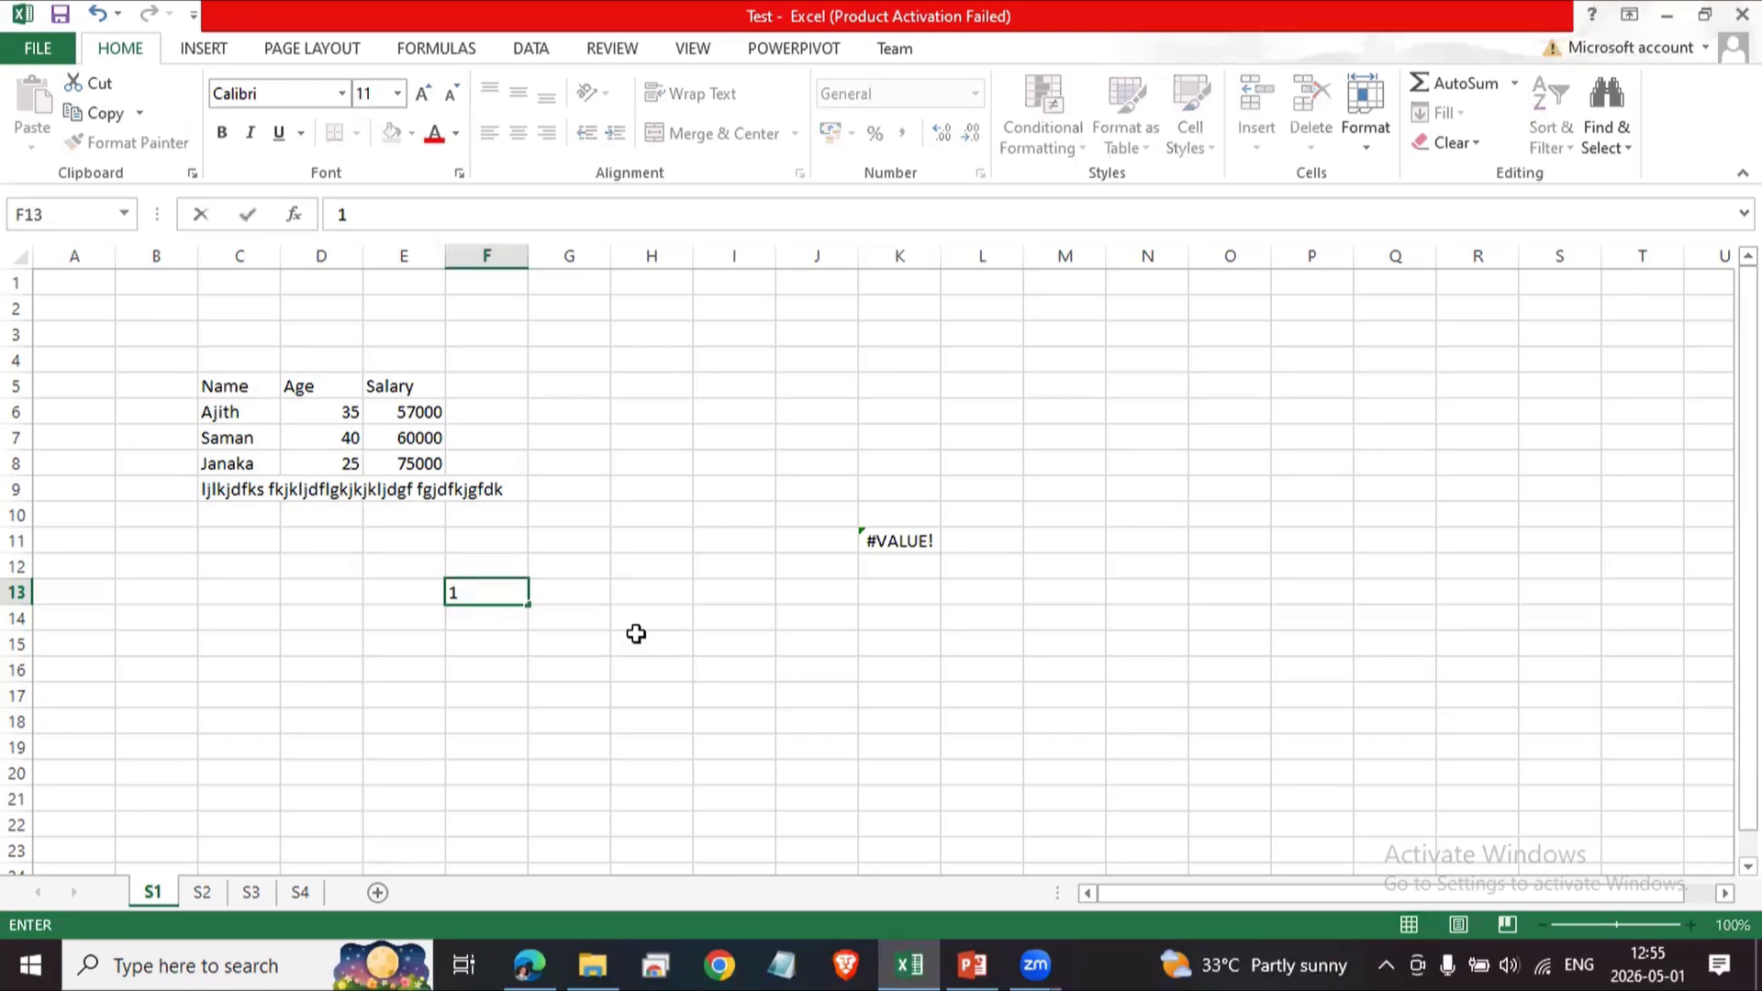
key("BackSpace")
type("'")
type("1025")
key("Return")
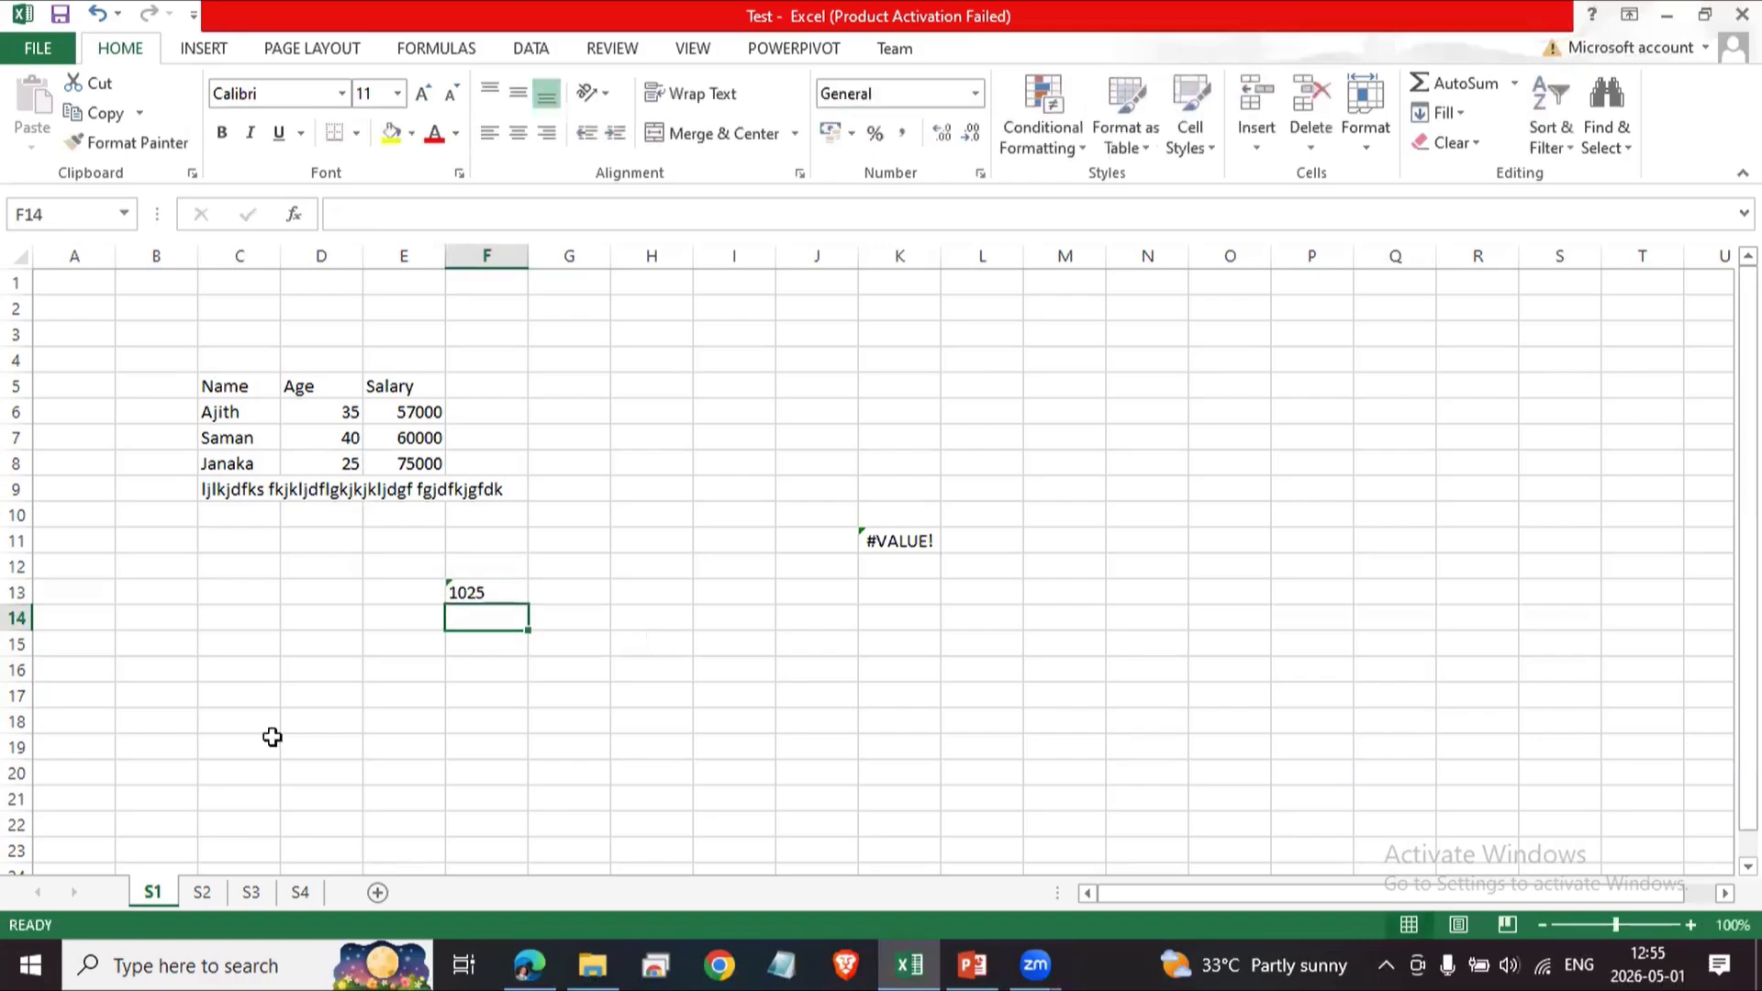
Inspect the text entry in F13 and compare it with the number in D6.
left_click(487, 587)
left_click(487, 649)
left_click(479, 590)
left_click(339, 414)
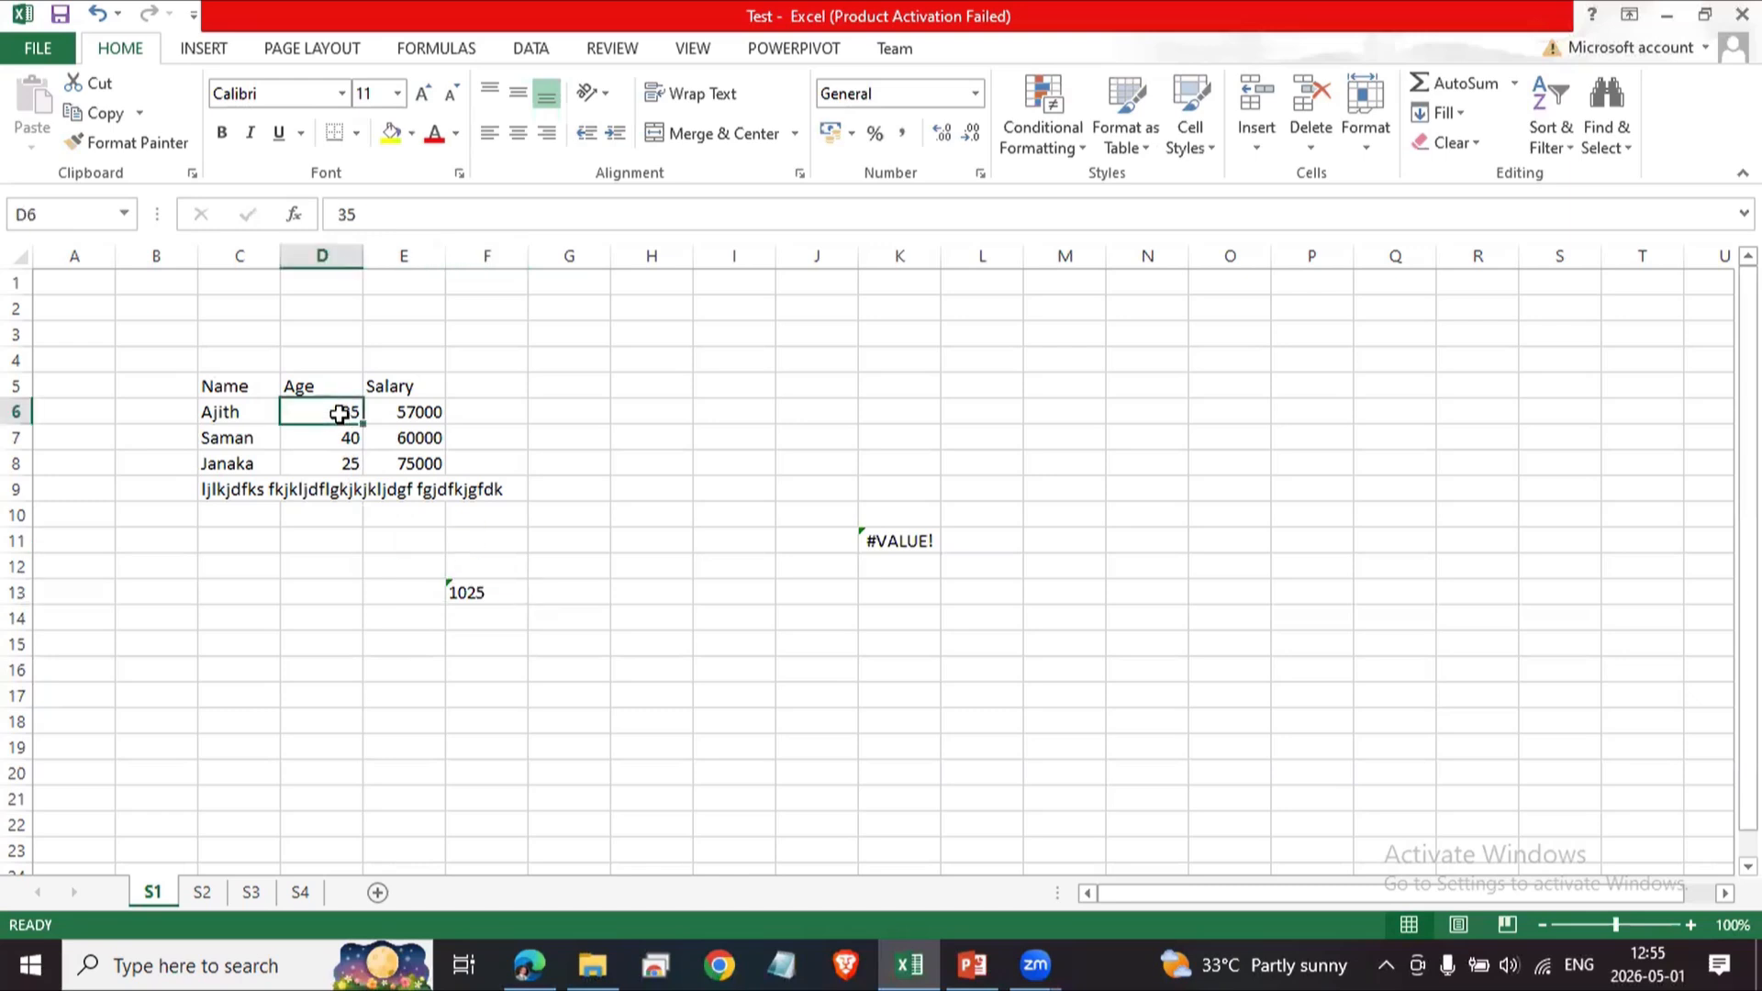
left_click(487, 592)
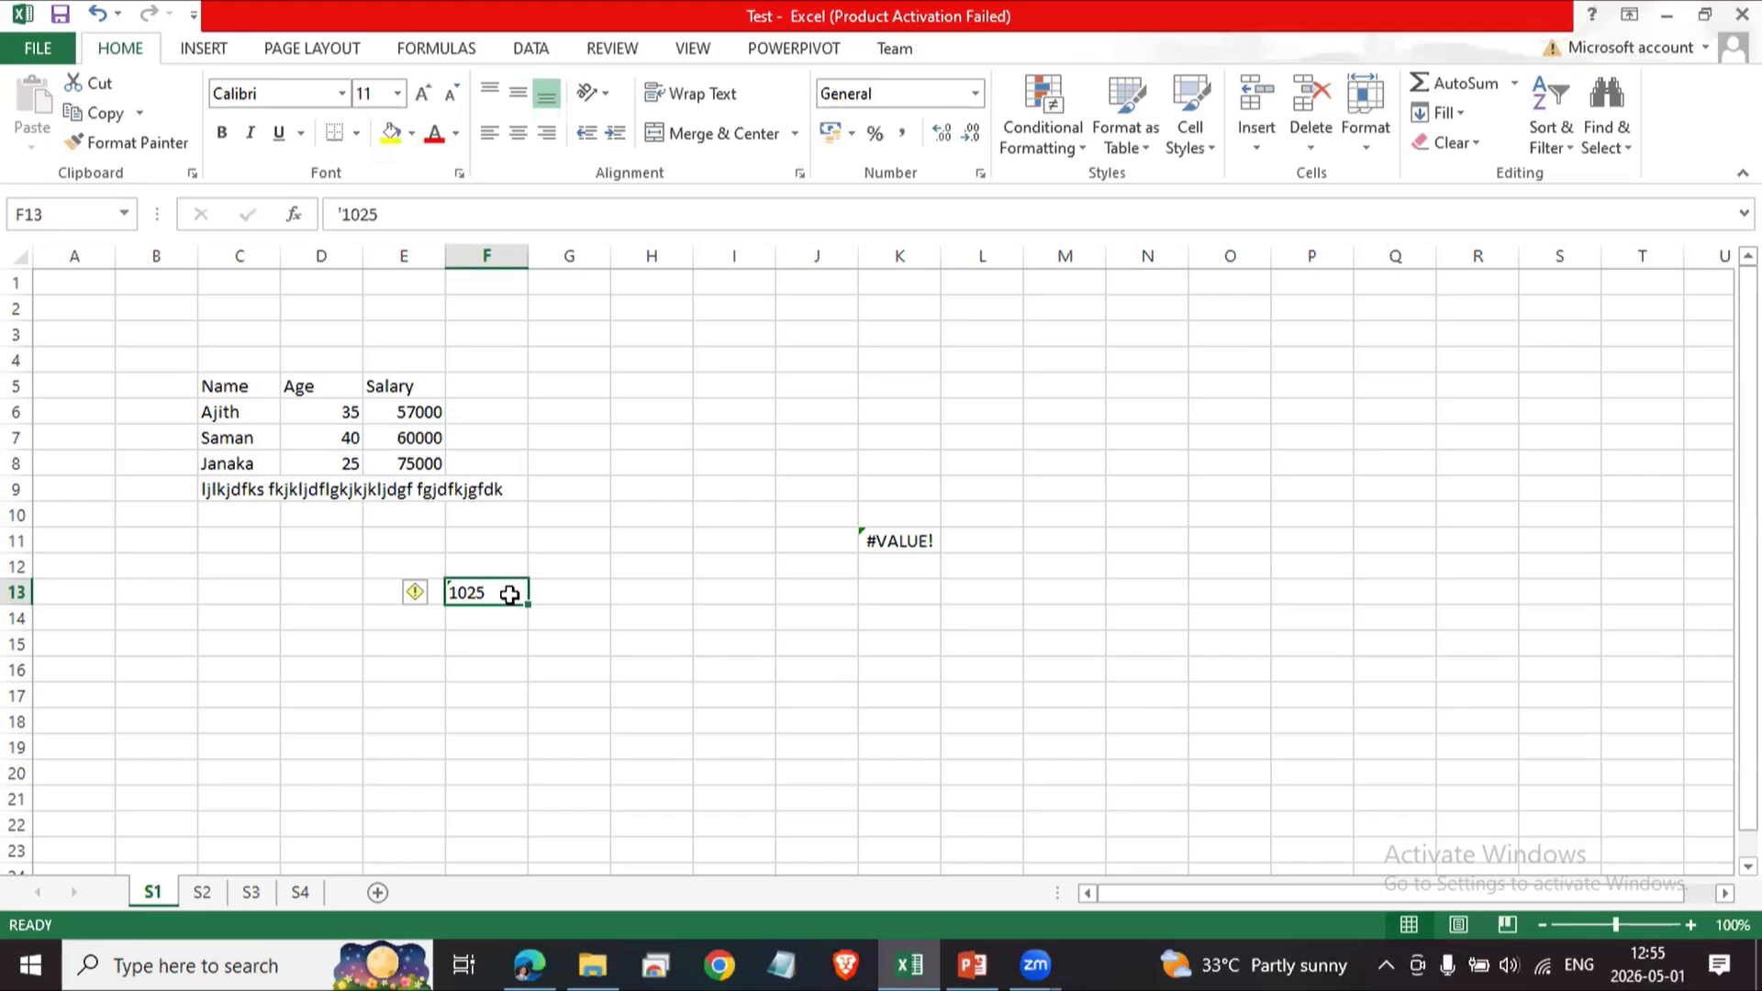
Edit K11's formula to add H13 to C6 instead of D6.
left_click(900, 541)
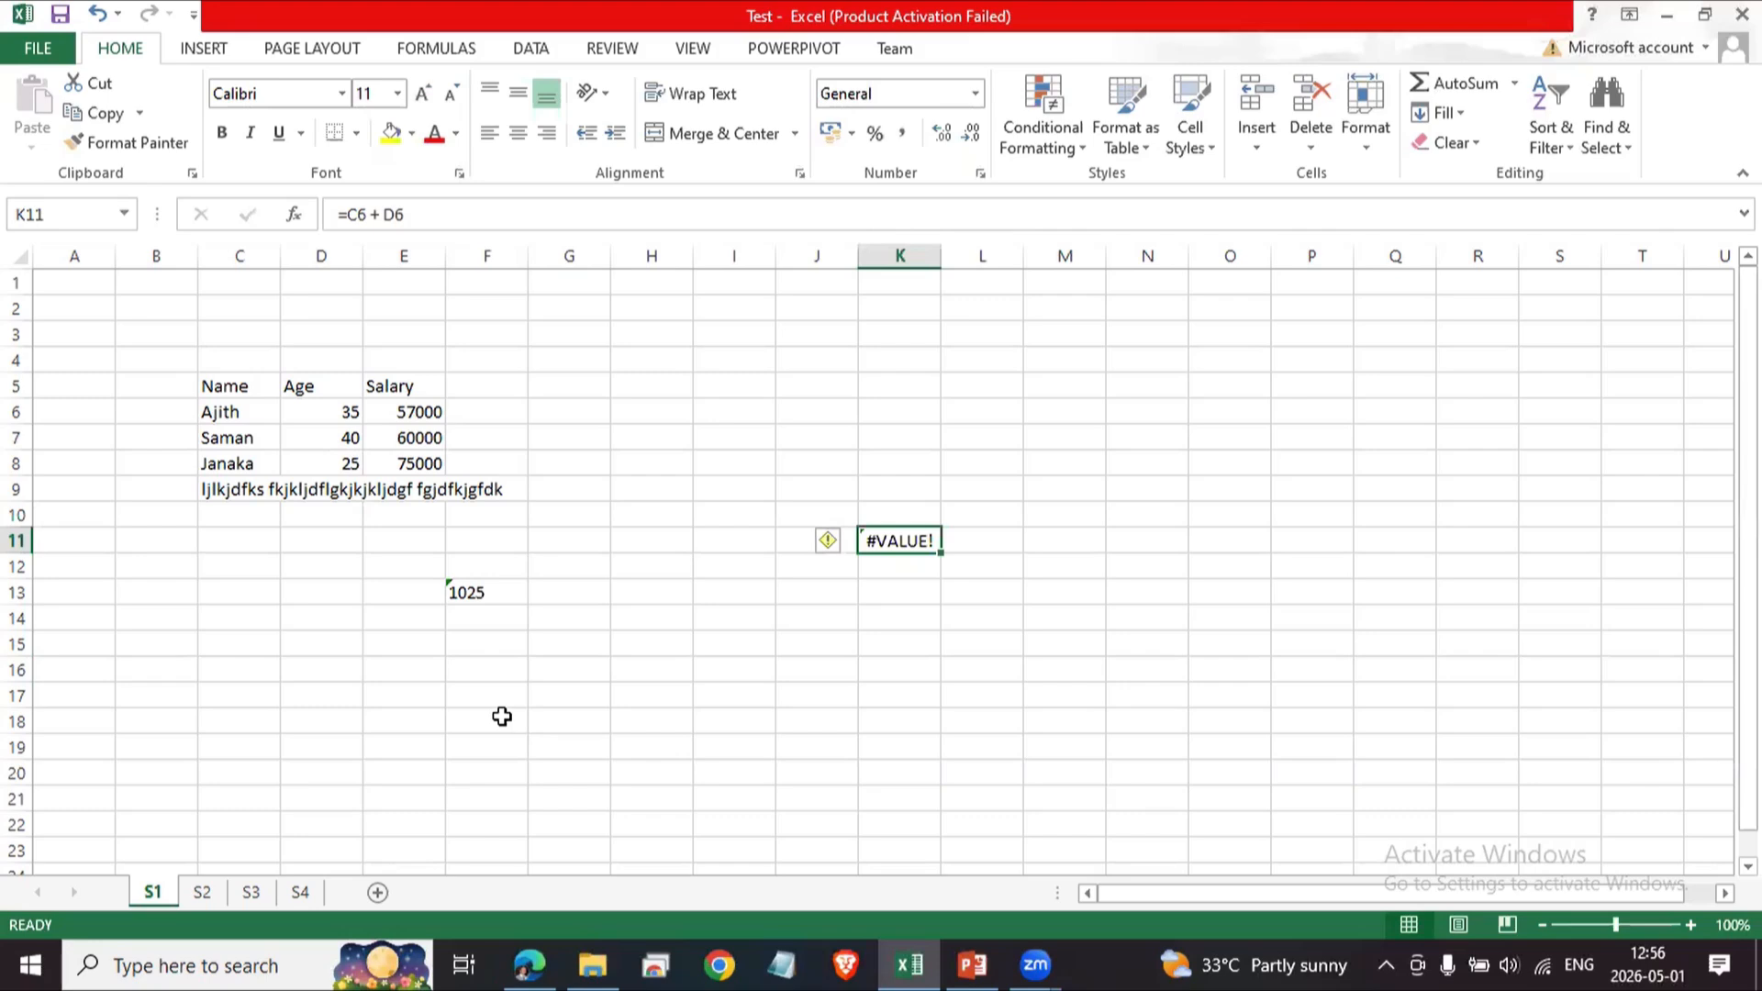
left_click(382, 214)
key("BackSpace")
key("BackSpace")
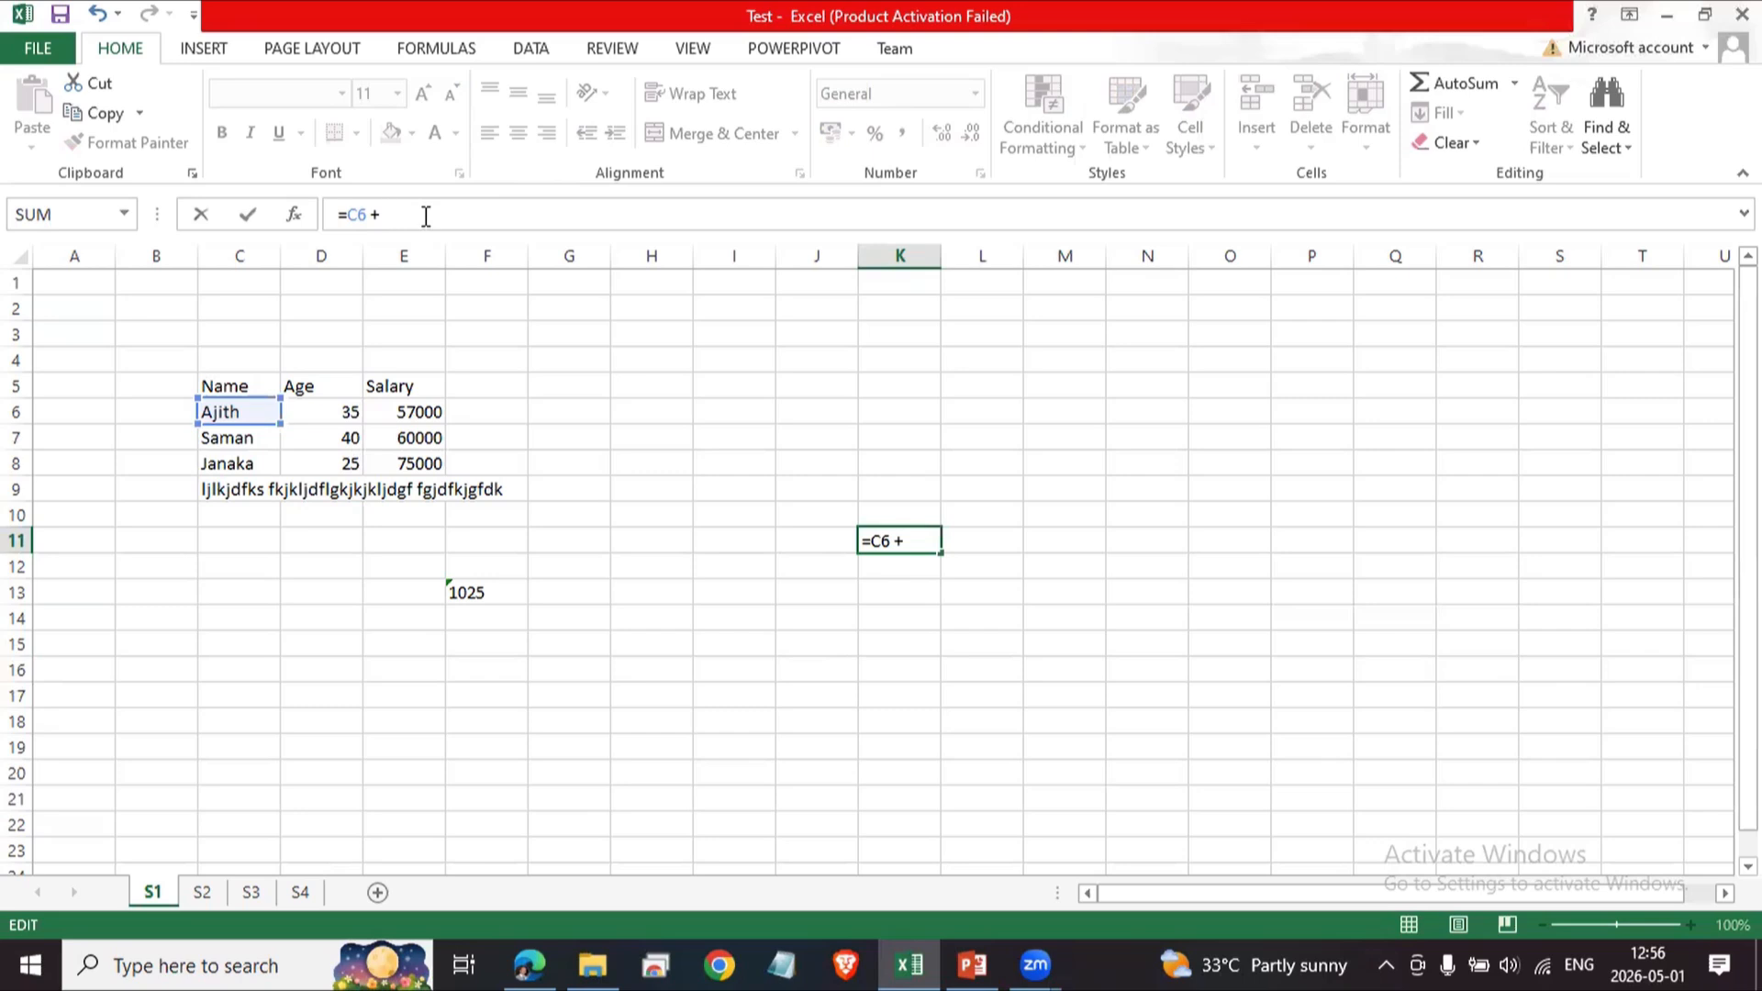
left_click(913, 541)
left_click(712, 539)
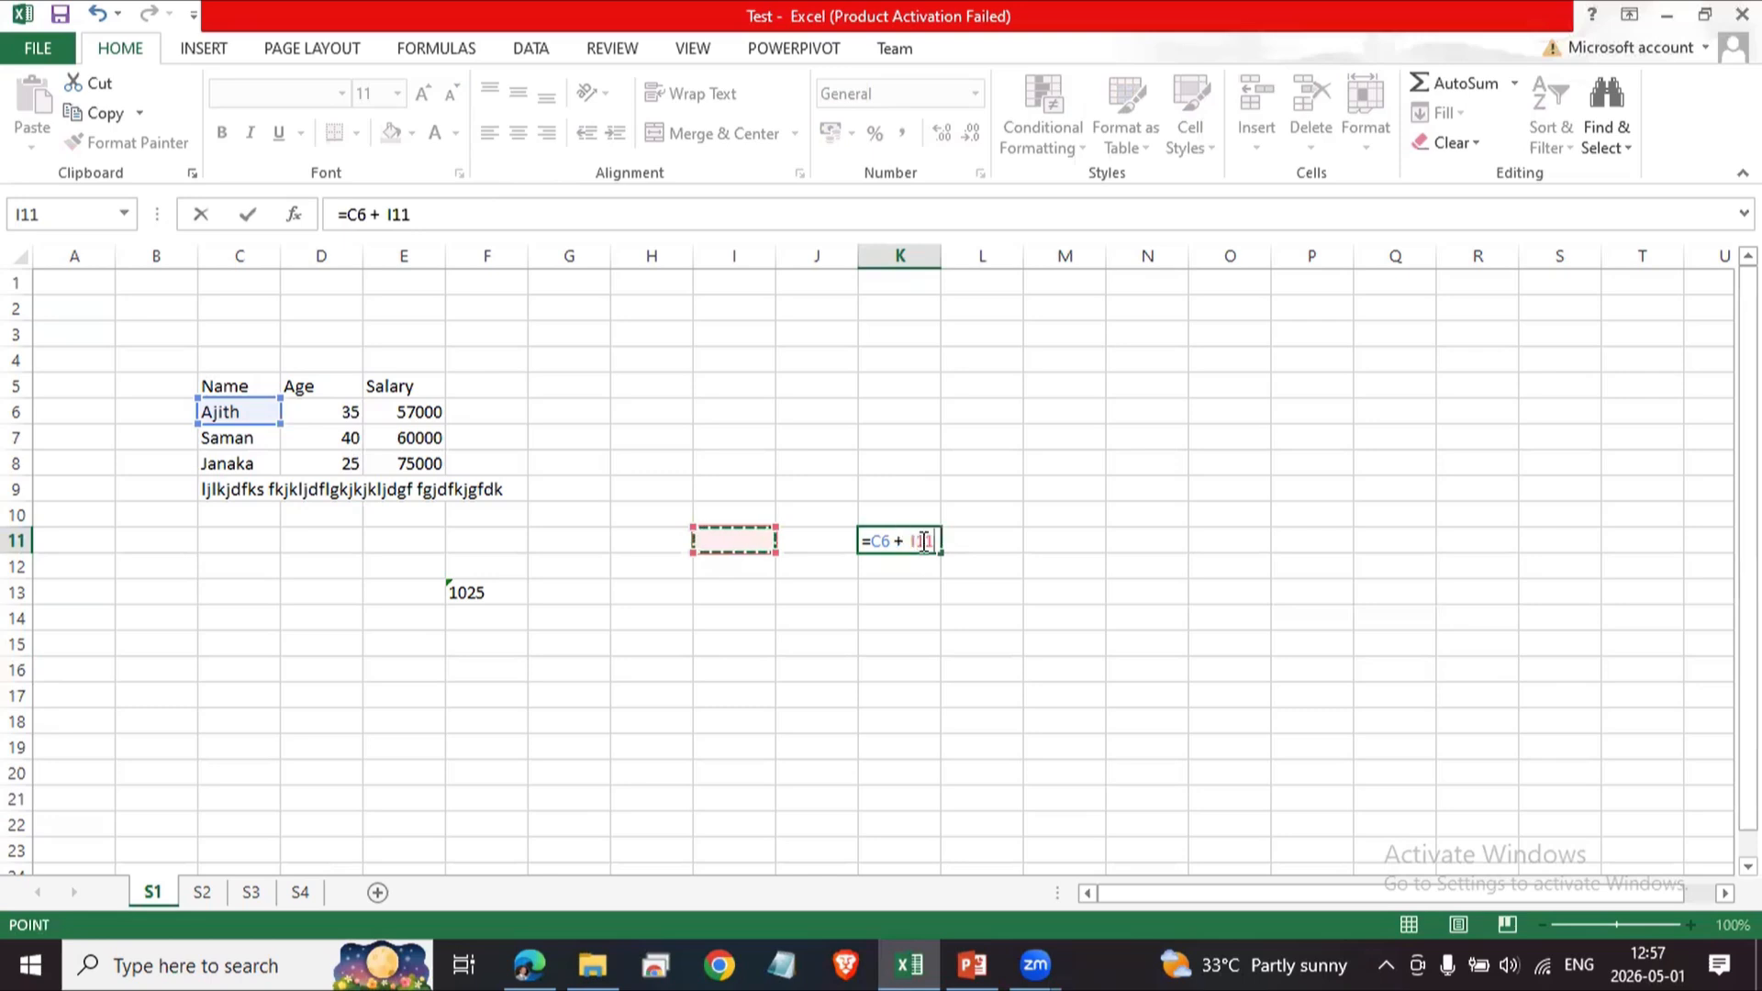
left_click_drag(731, 499, 817, 566)
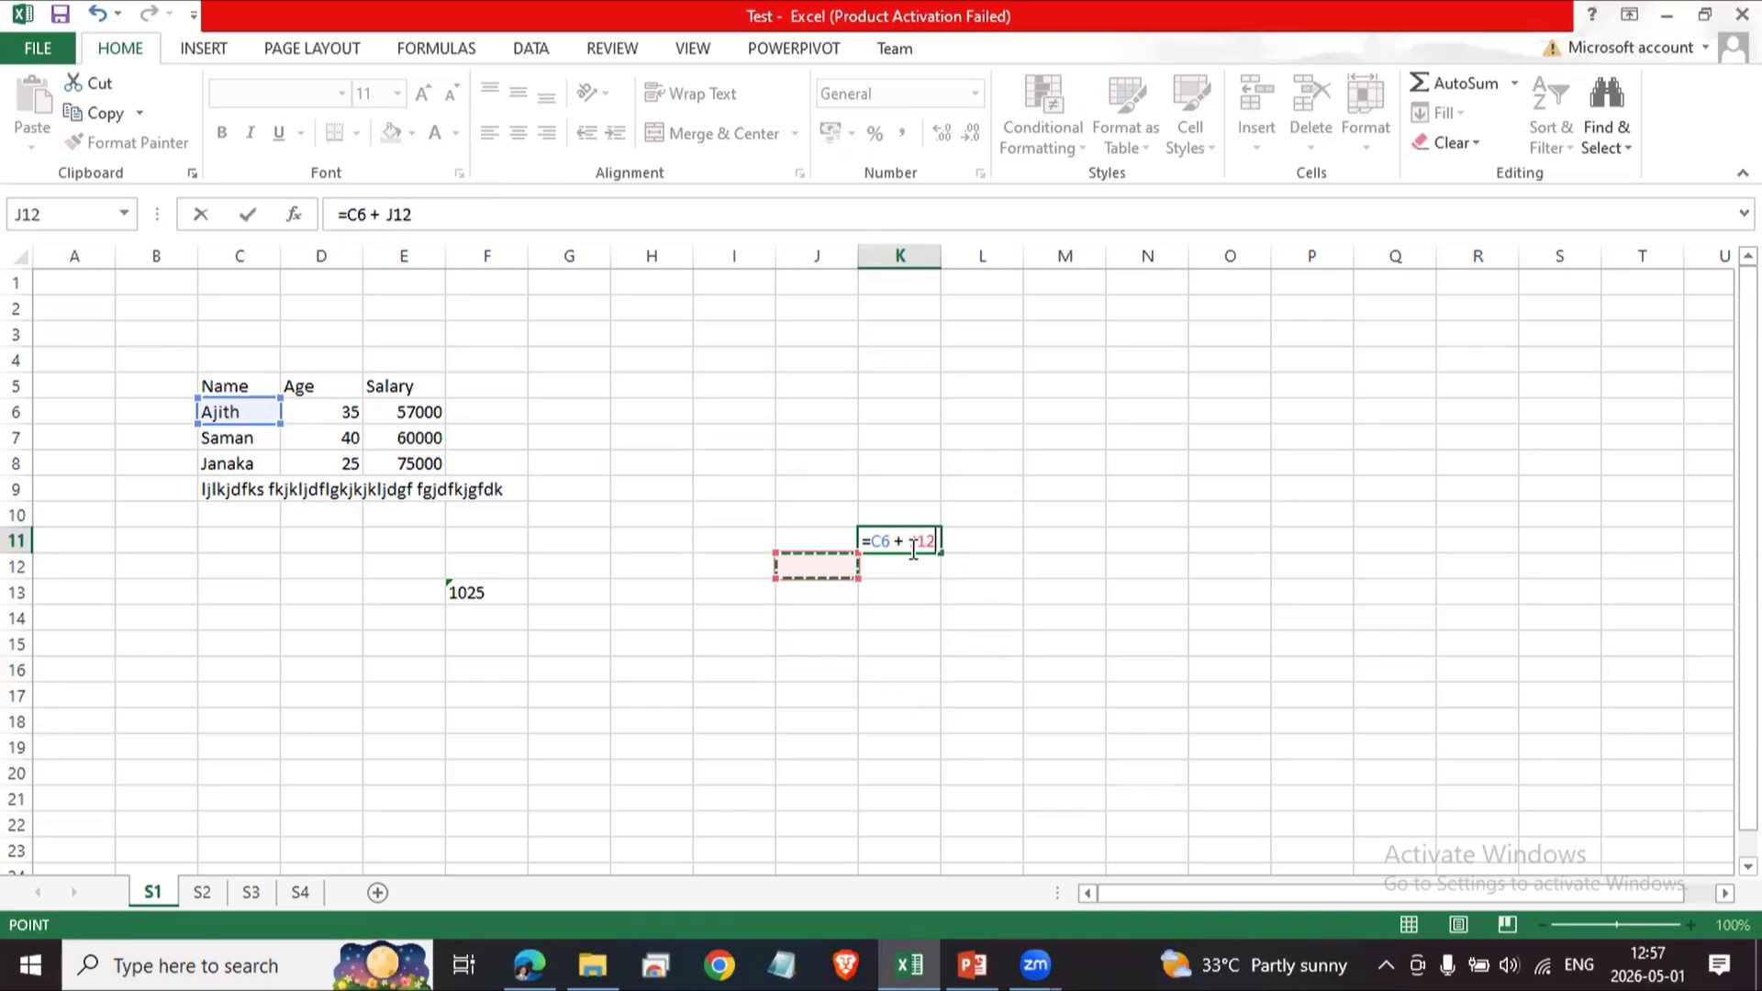
left_click(476, 213)
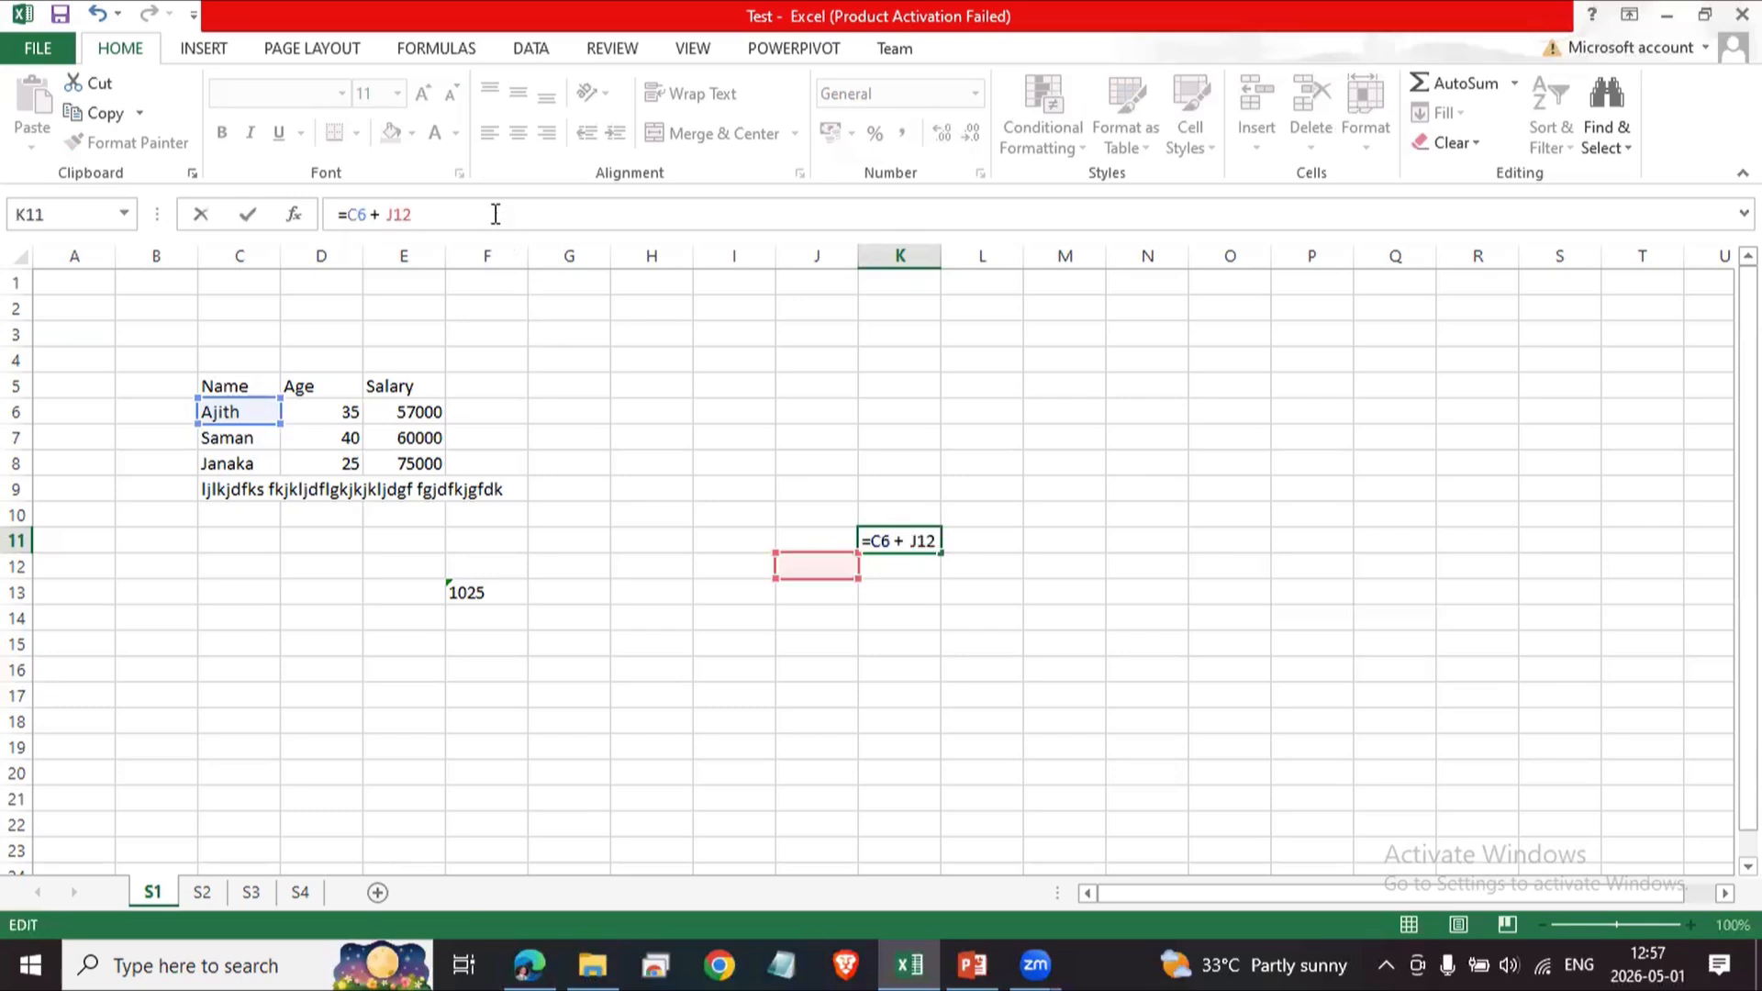
key("BackSpace")
key("BackSpace")
key("BackSpace")
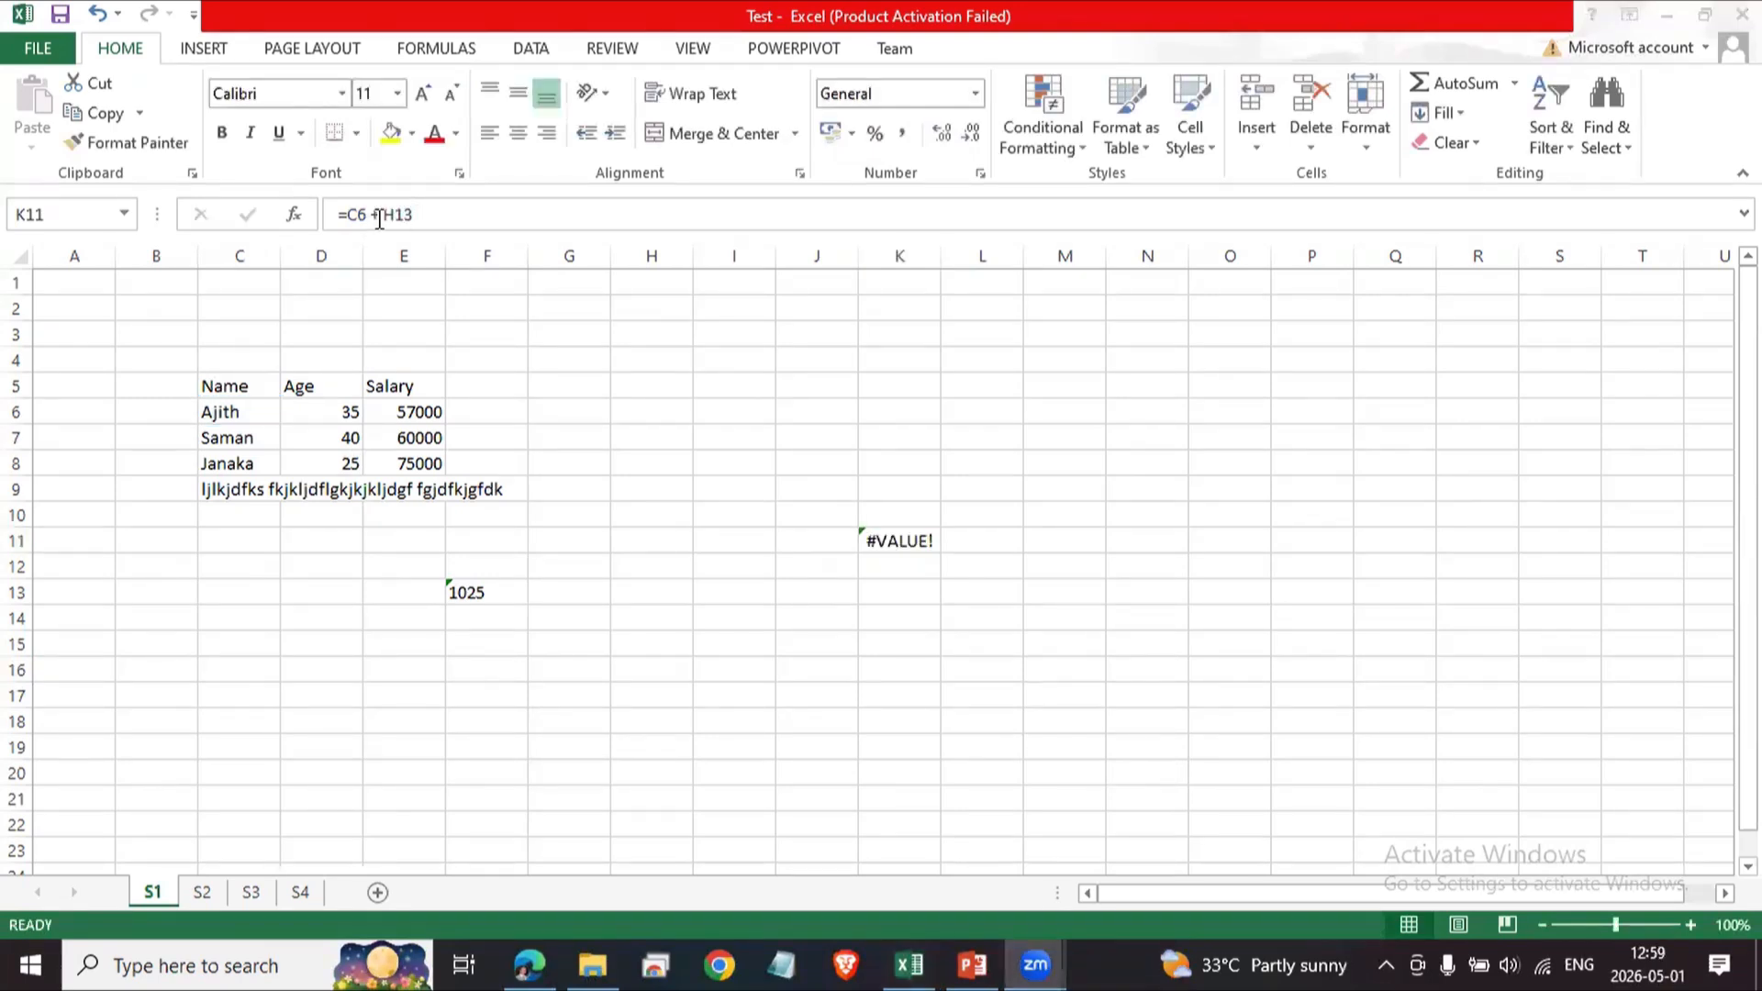
Replace the plus with an ampersand in K11's formula to give =C6 & H13.
left_click(379, 219)
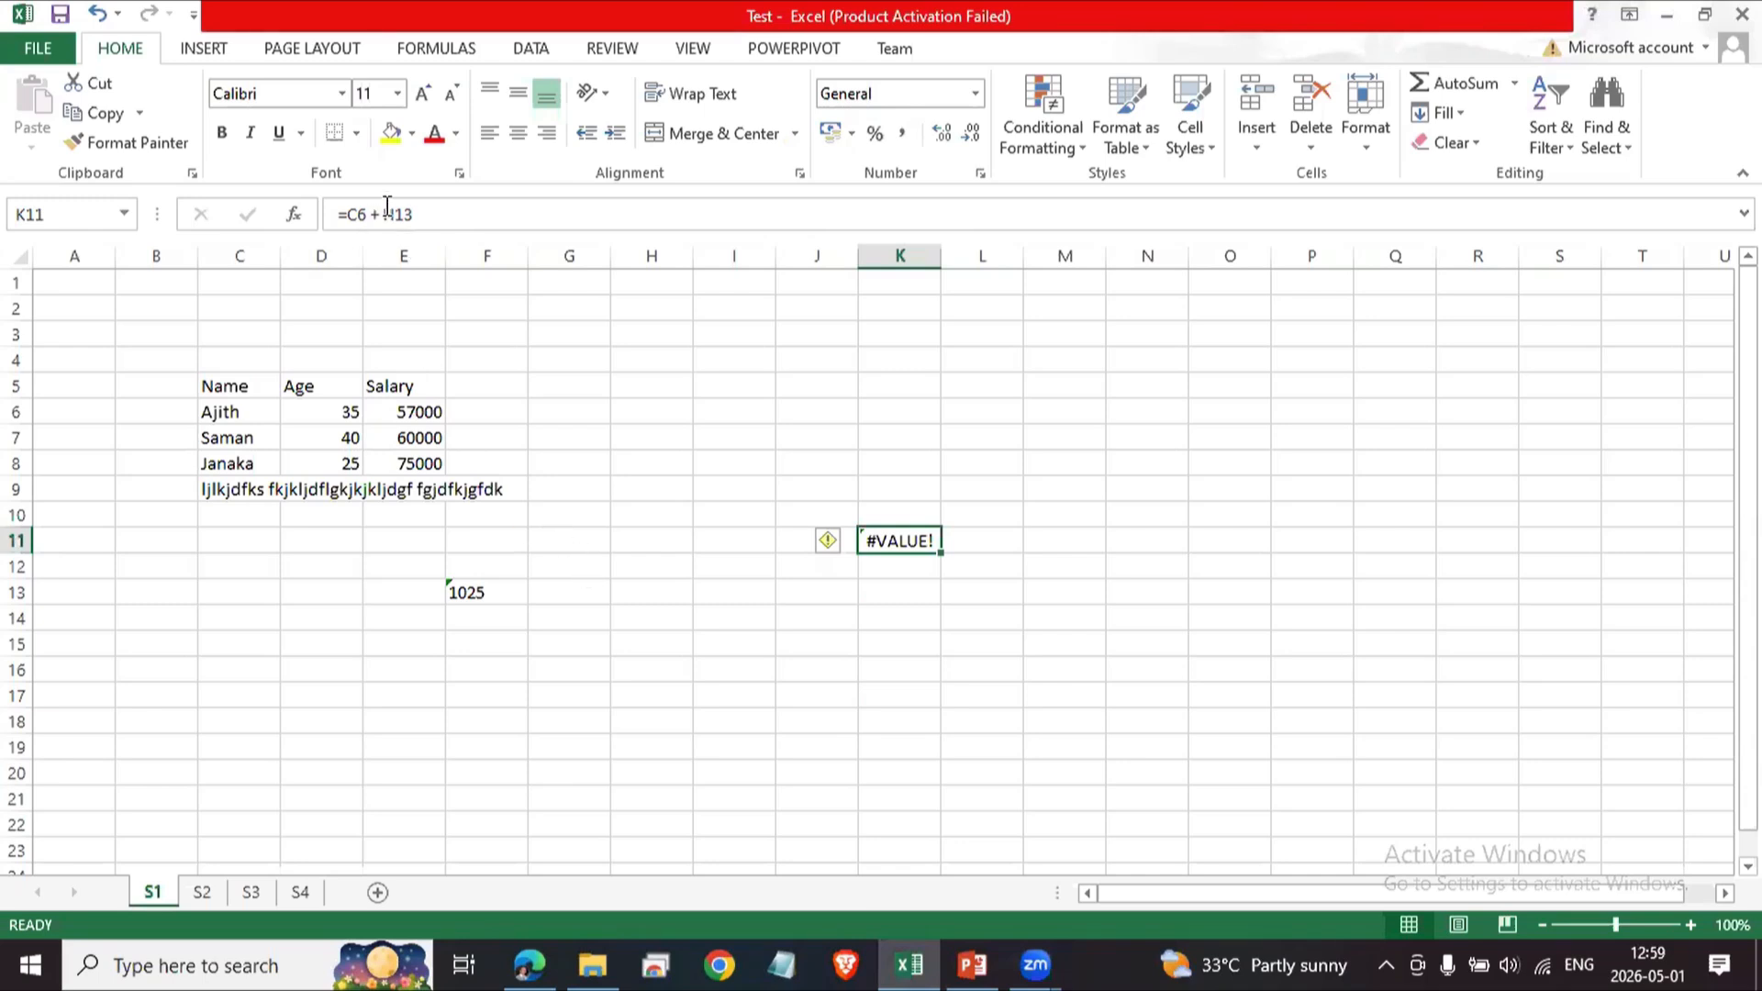
left_click(380, 215)
key("BackSpace")
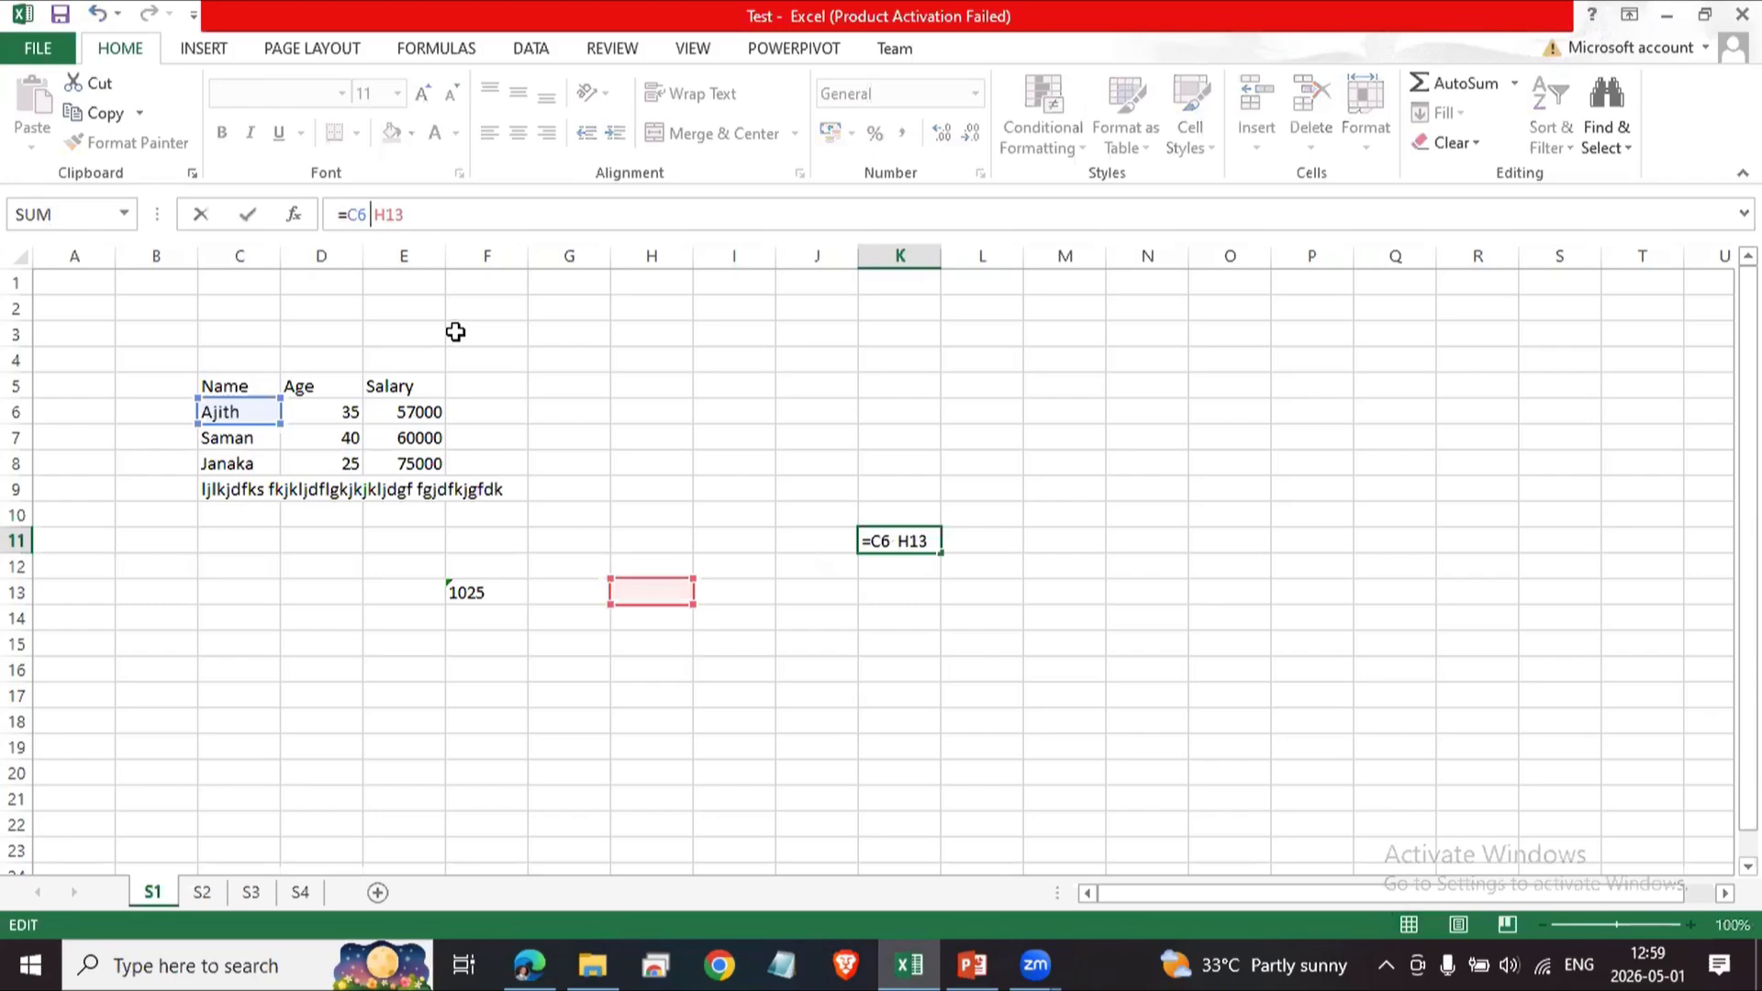
type("&")
key("Return")
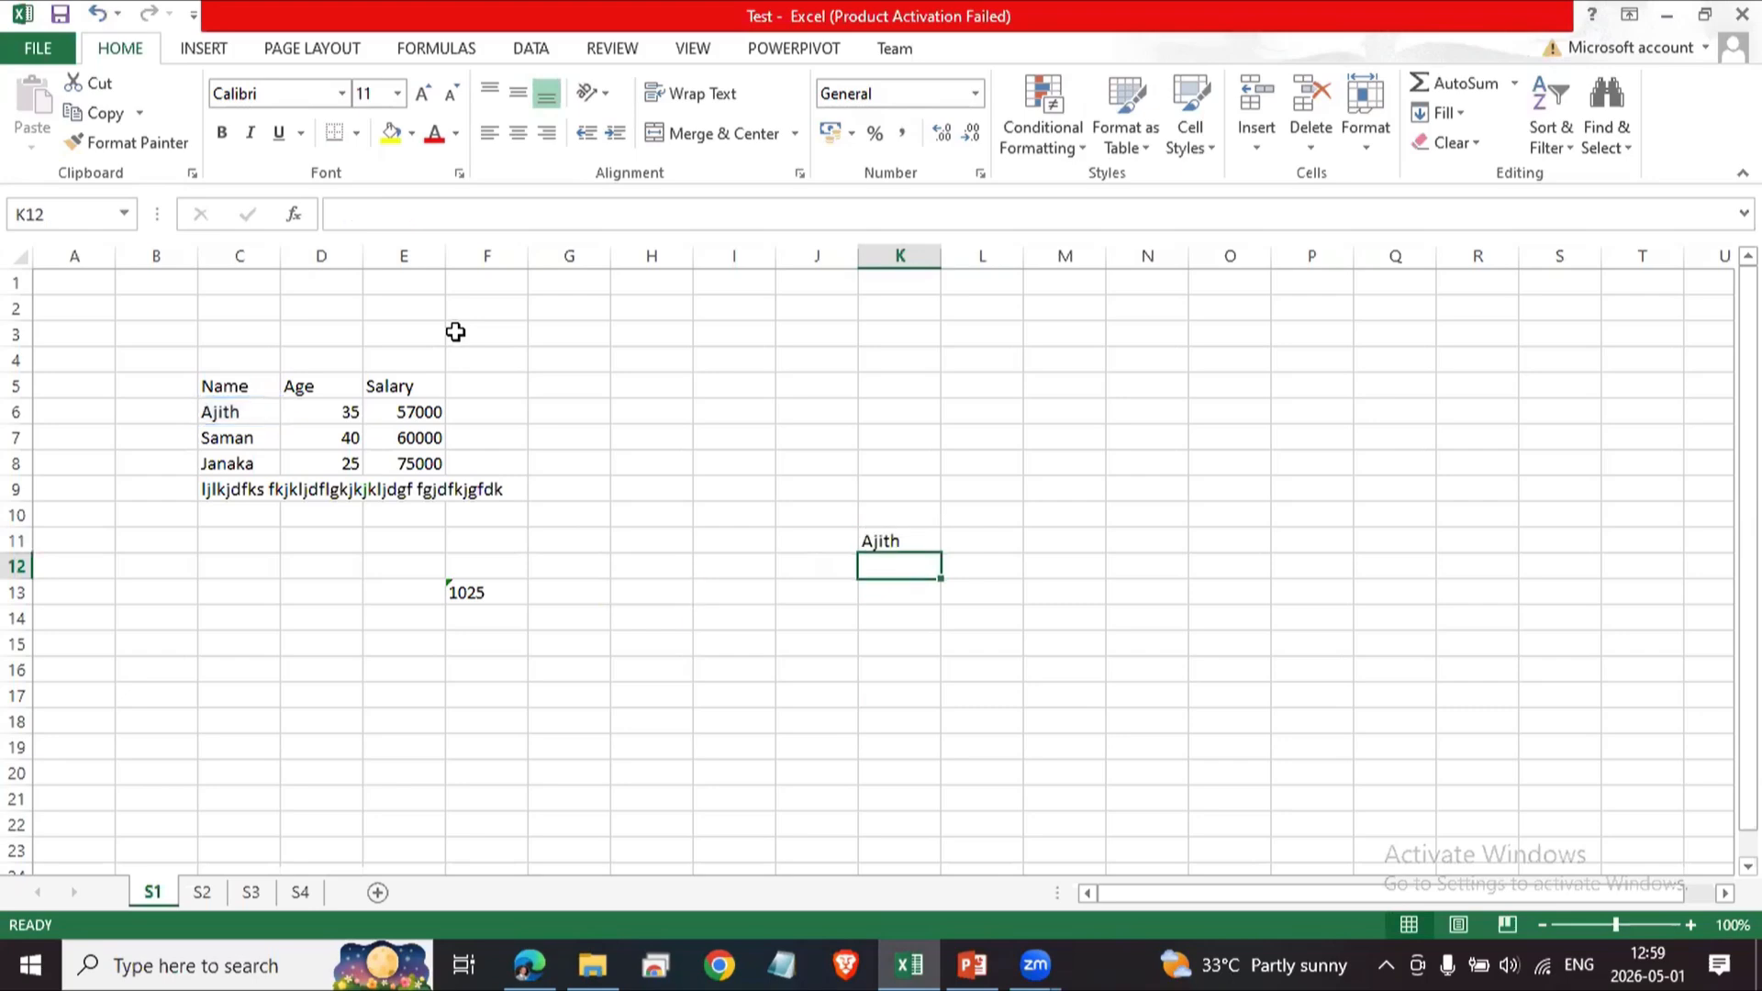
Change K11's formula to join C6 with F13 instead of H13.
key("Up")
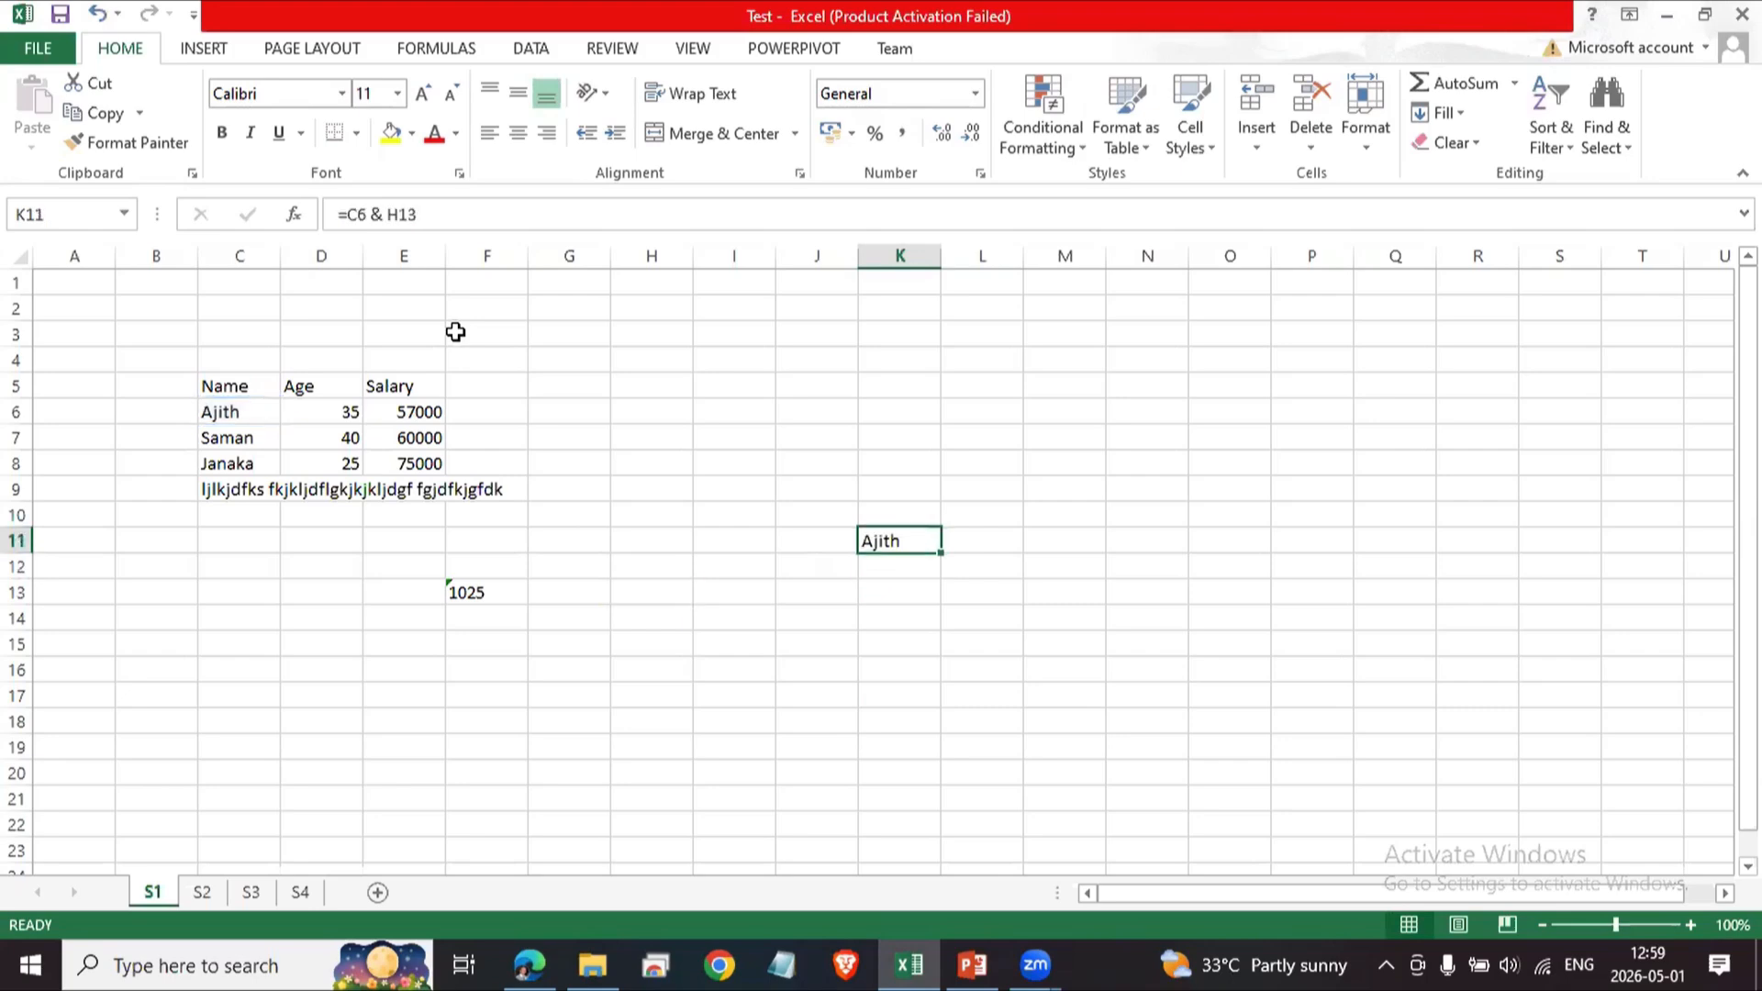
left_click(463, 587)
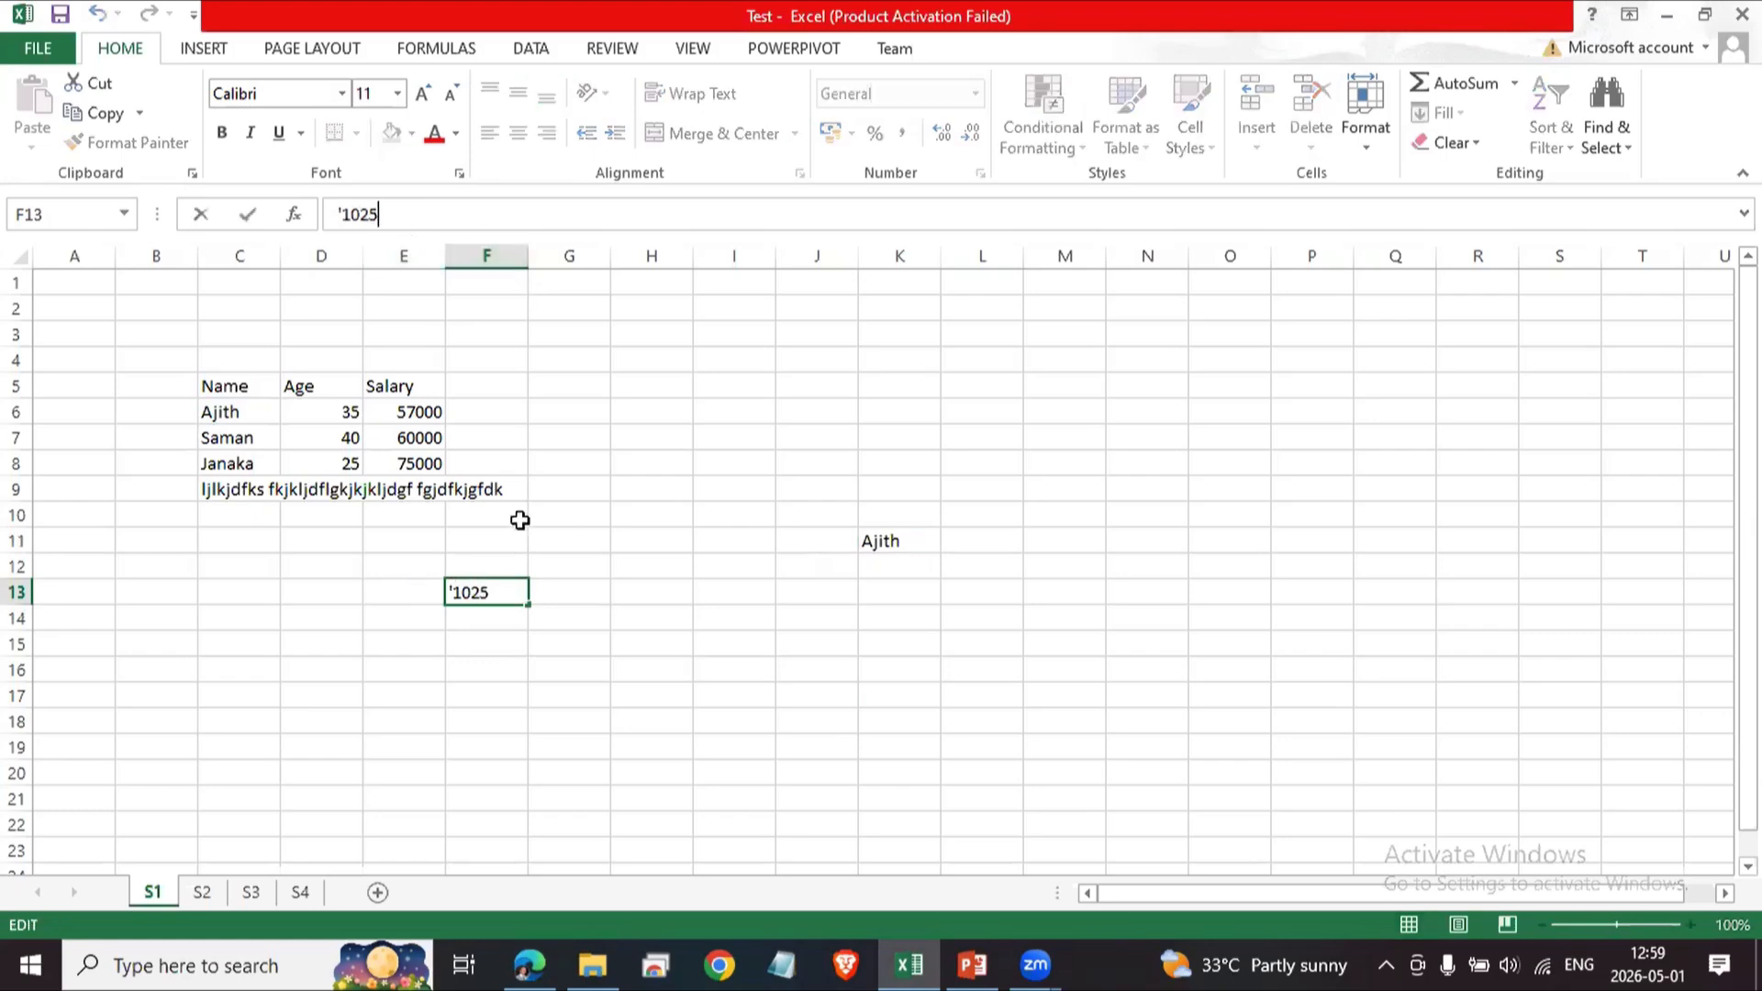
left_click(889, 549)
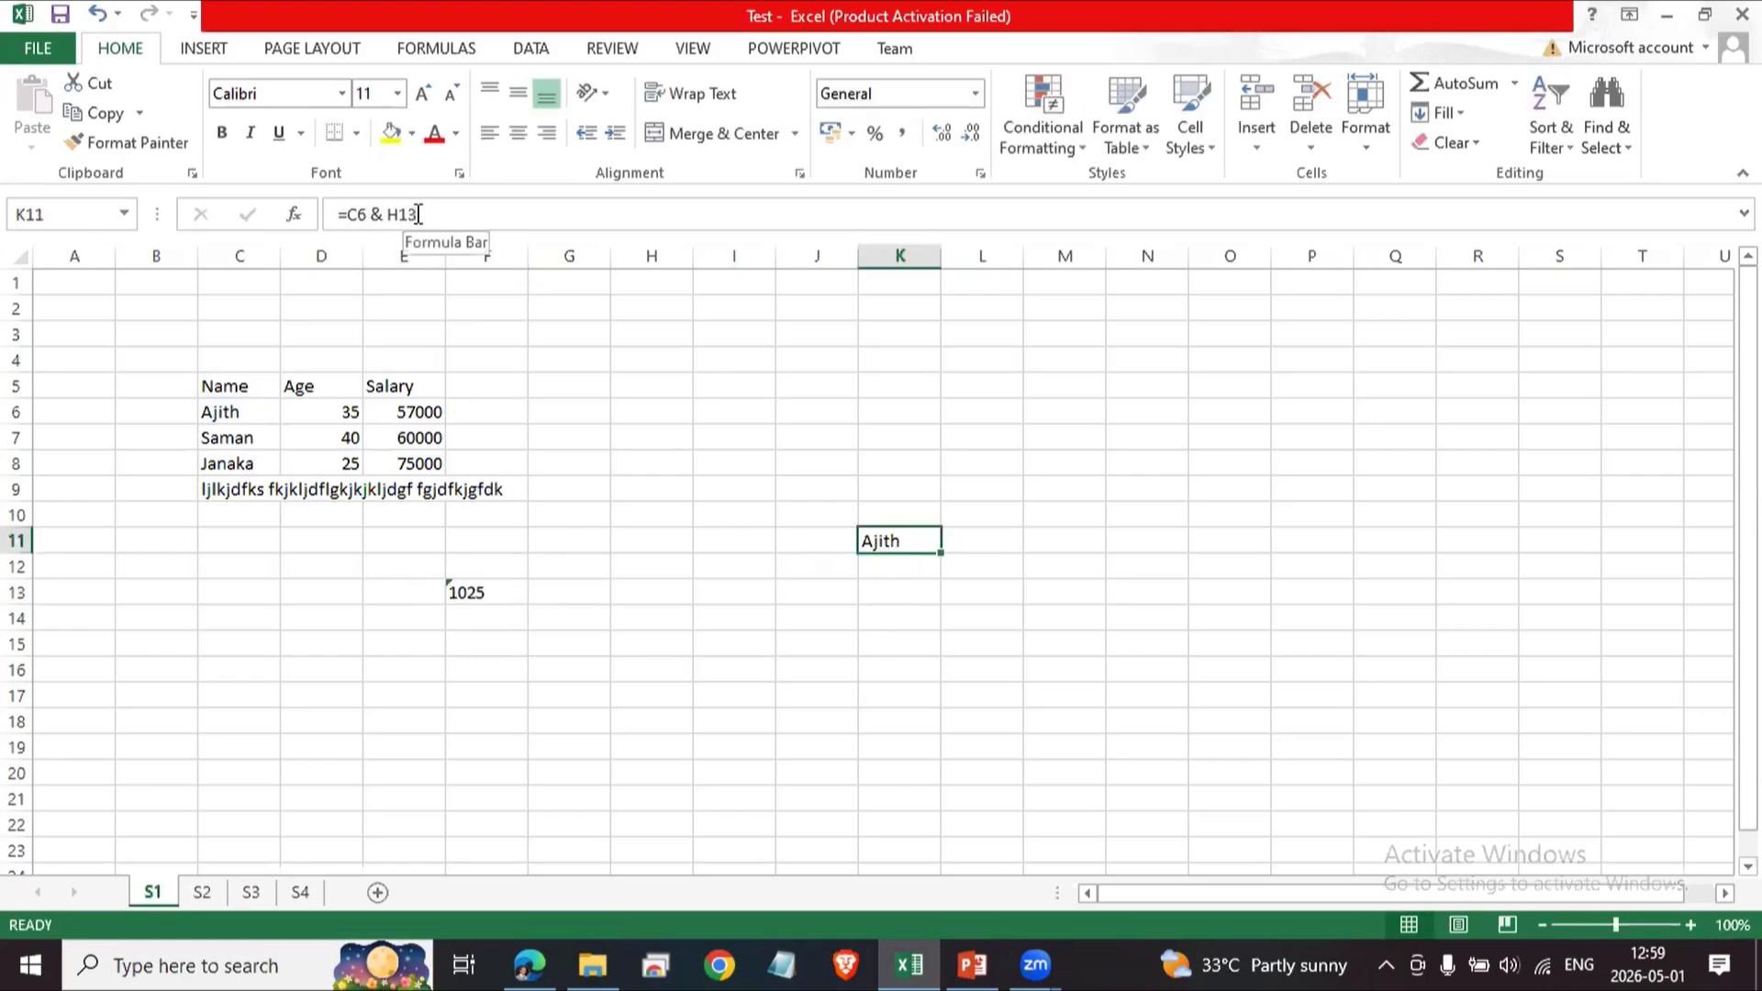
left_click(417, 214)
key("BackSpace")
key("BackSpace")
key("BackSpace")
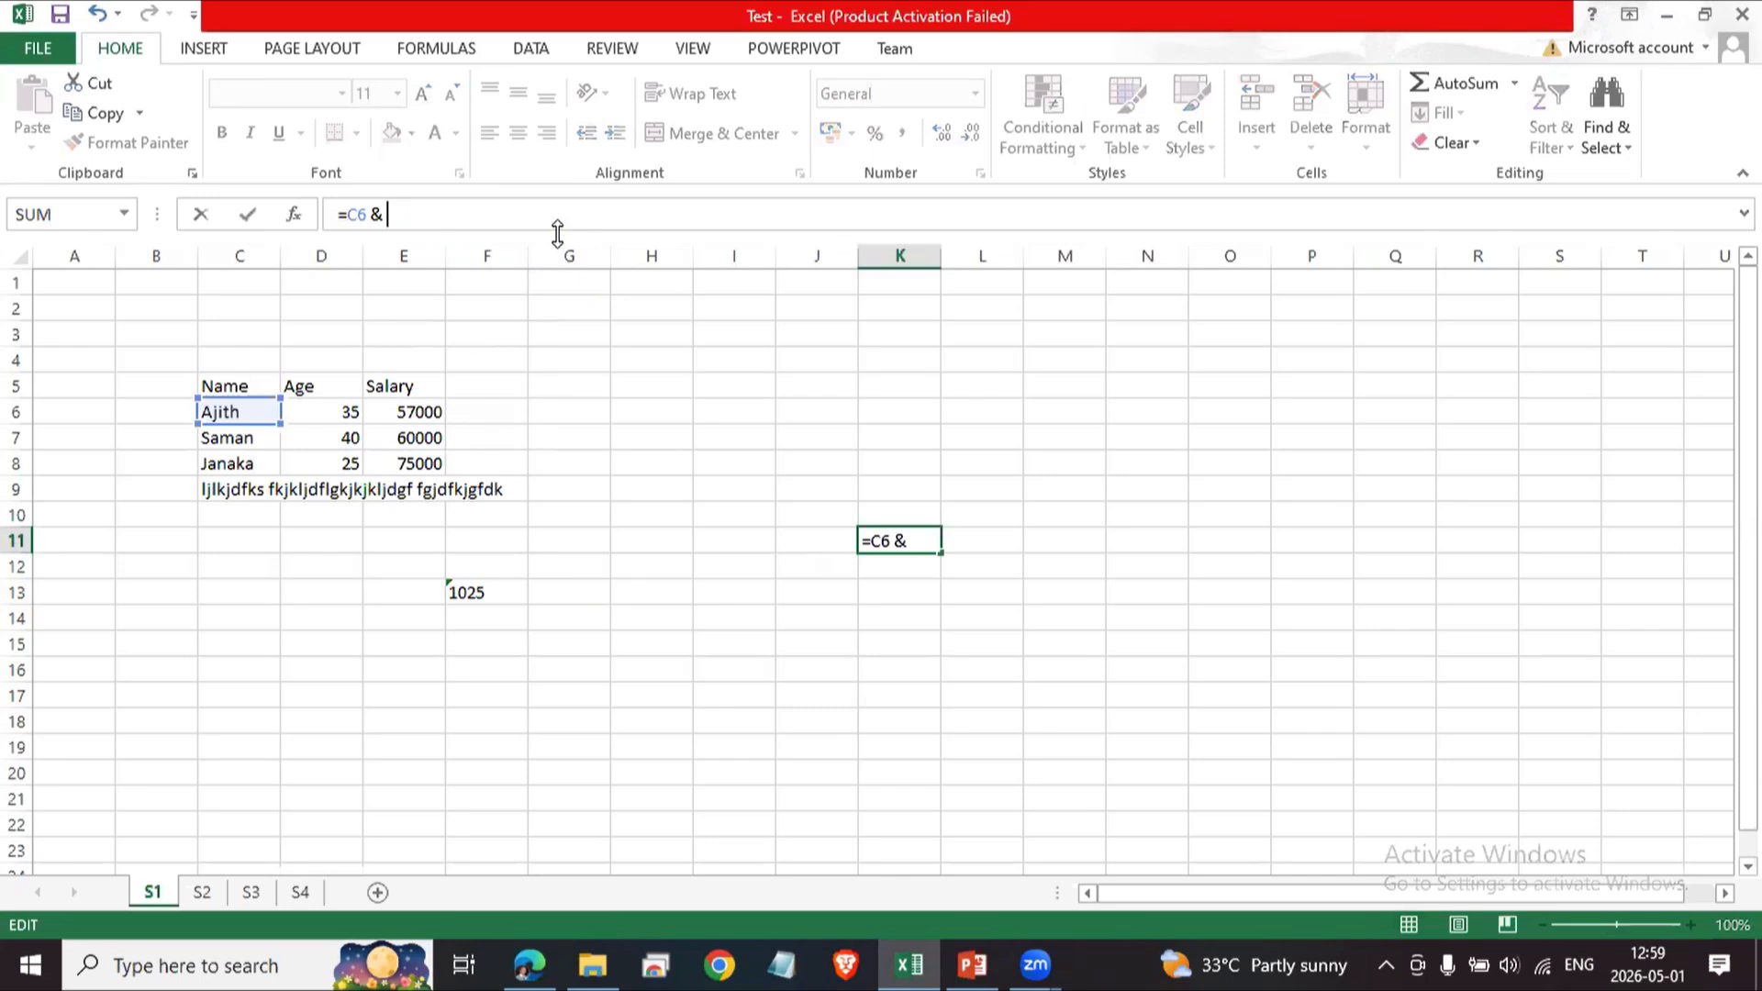
type("F13")
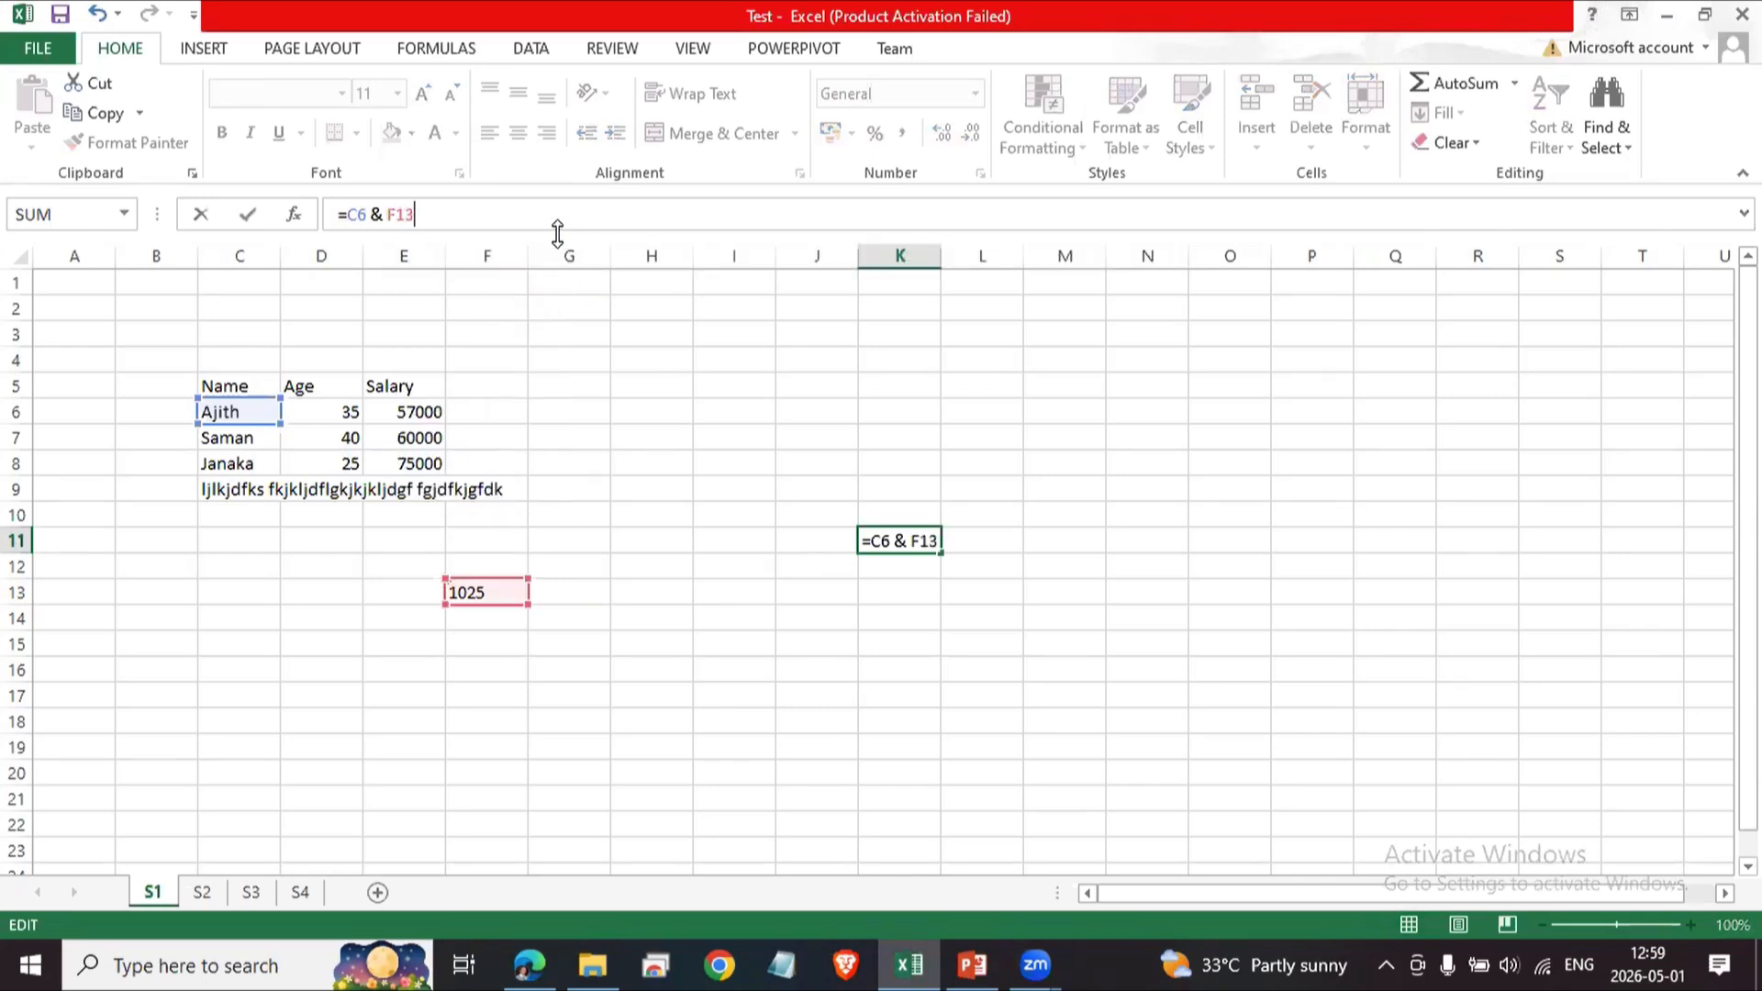
key("Return")
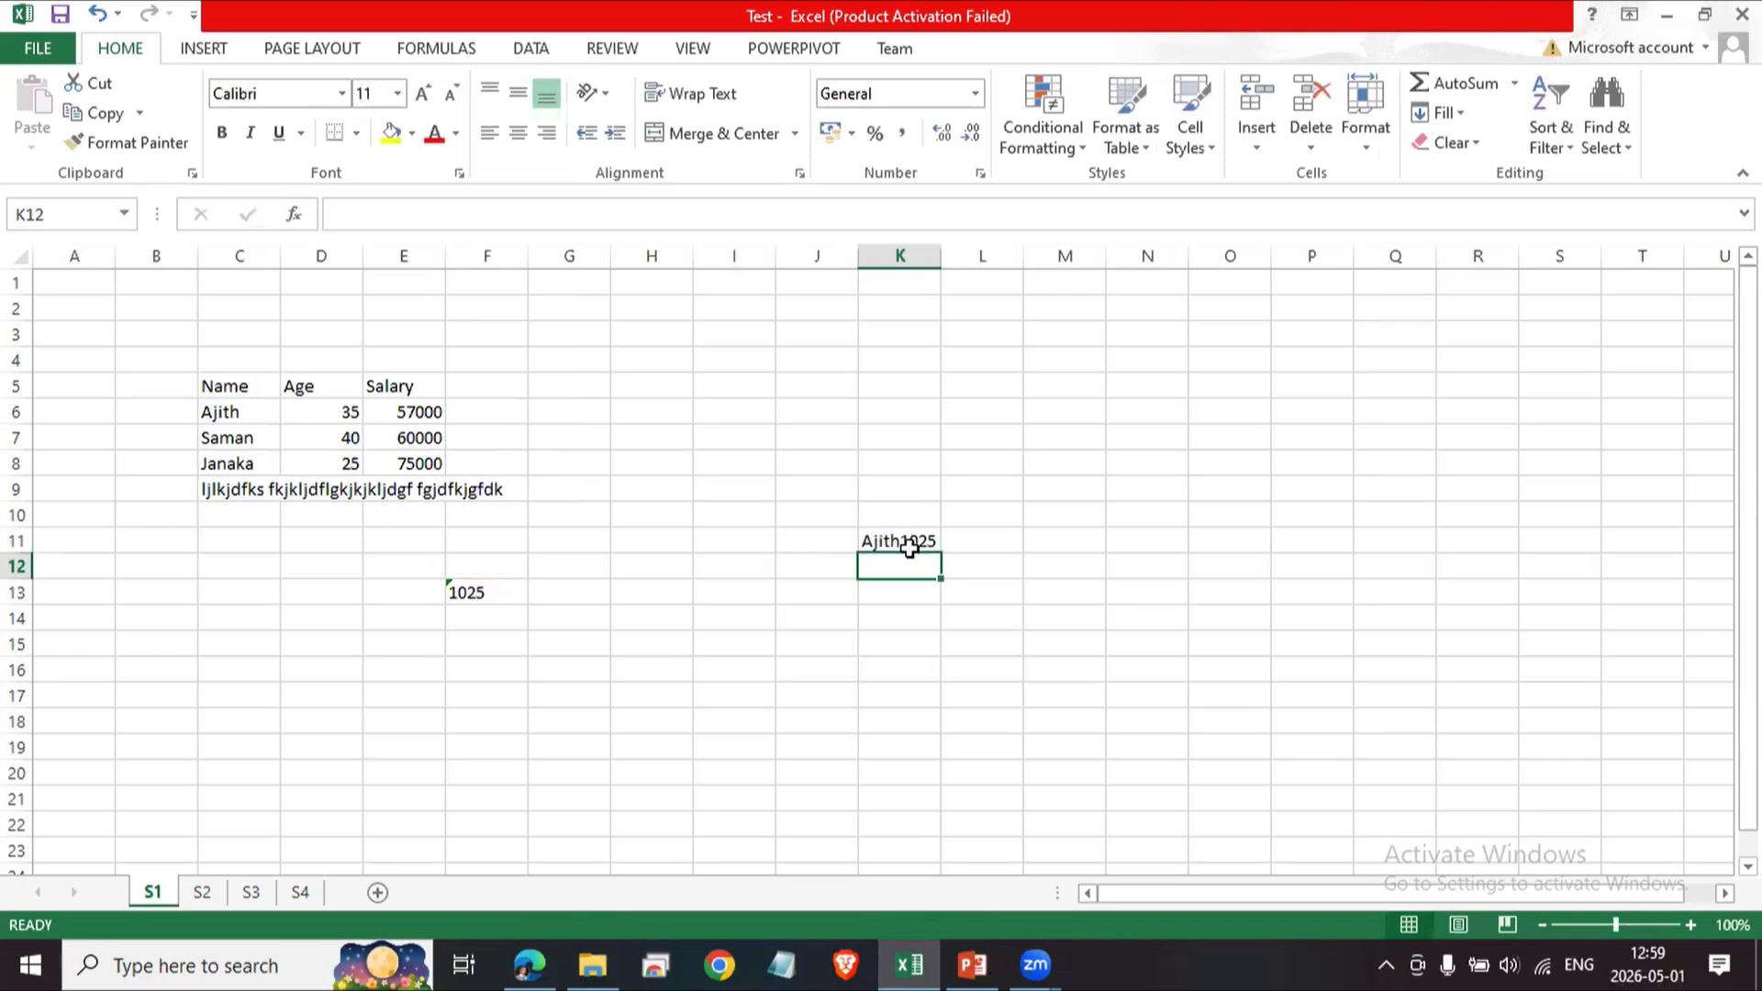
Insert a quoted space between C6 and F13 in K11's formula.
left_click(917, 547)
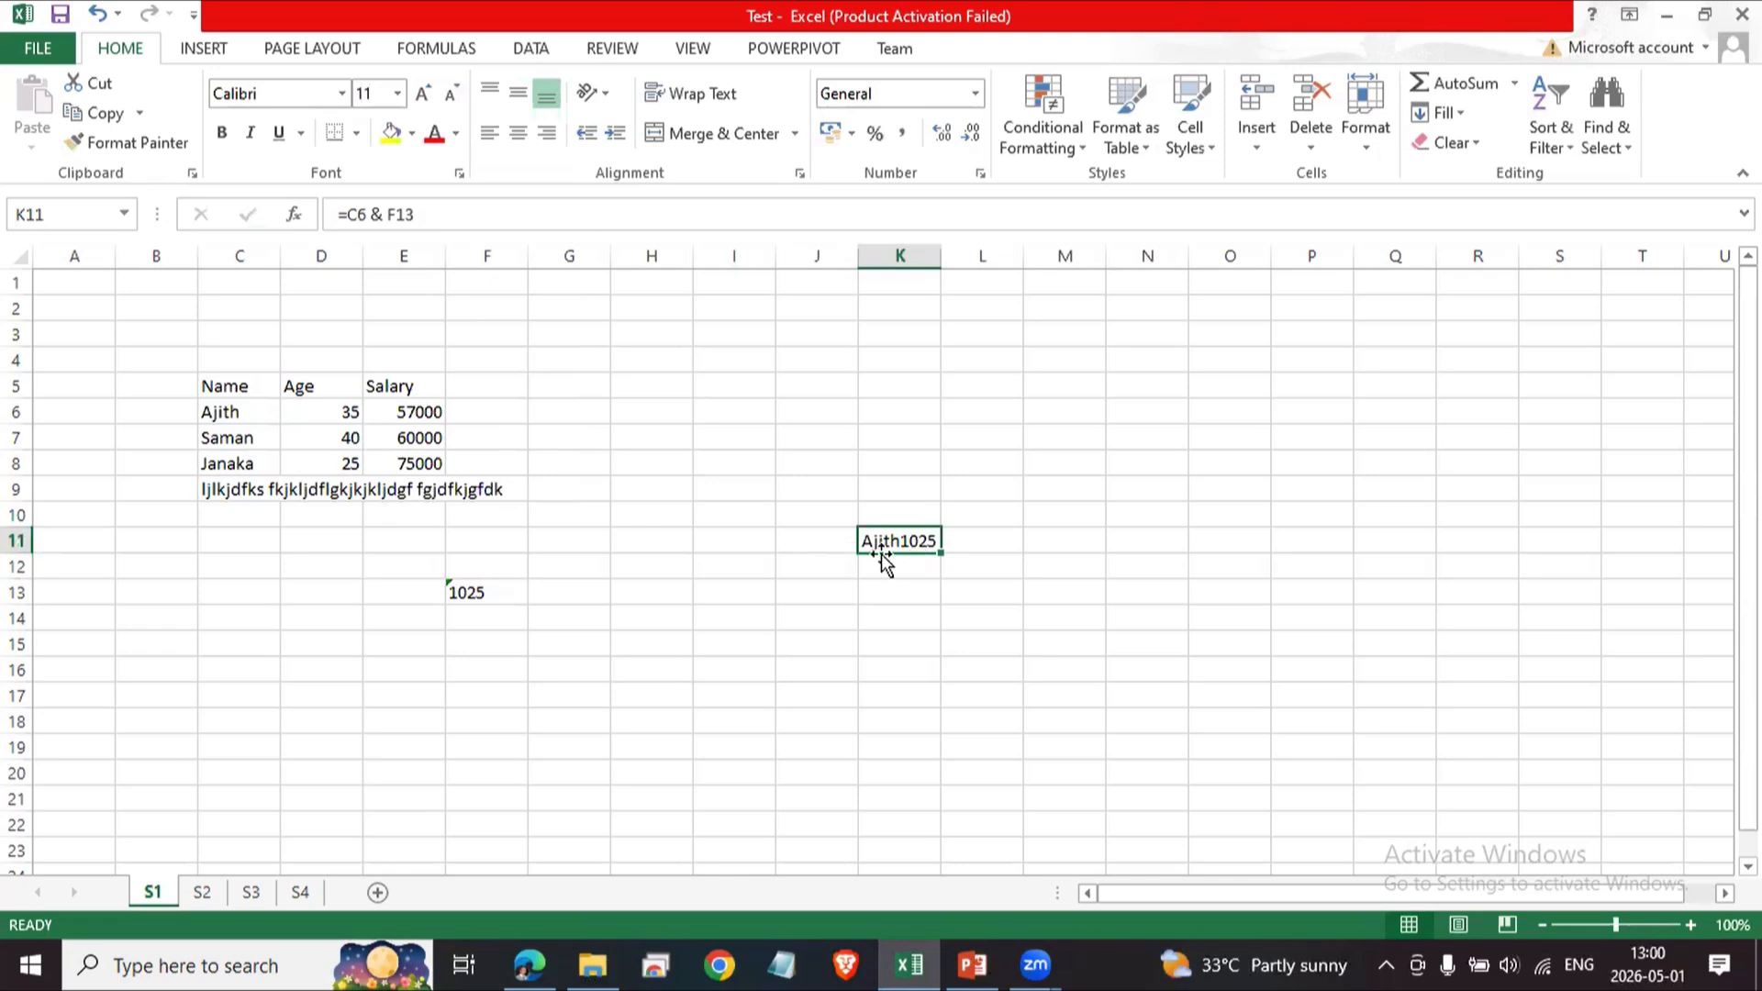
left_click(390, 214)
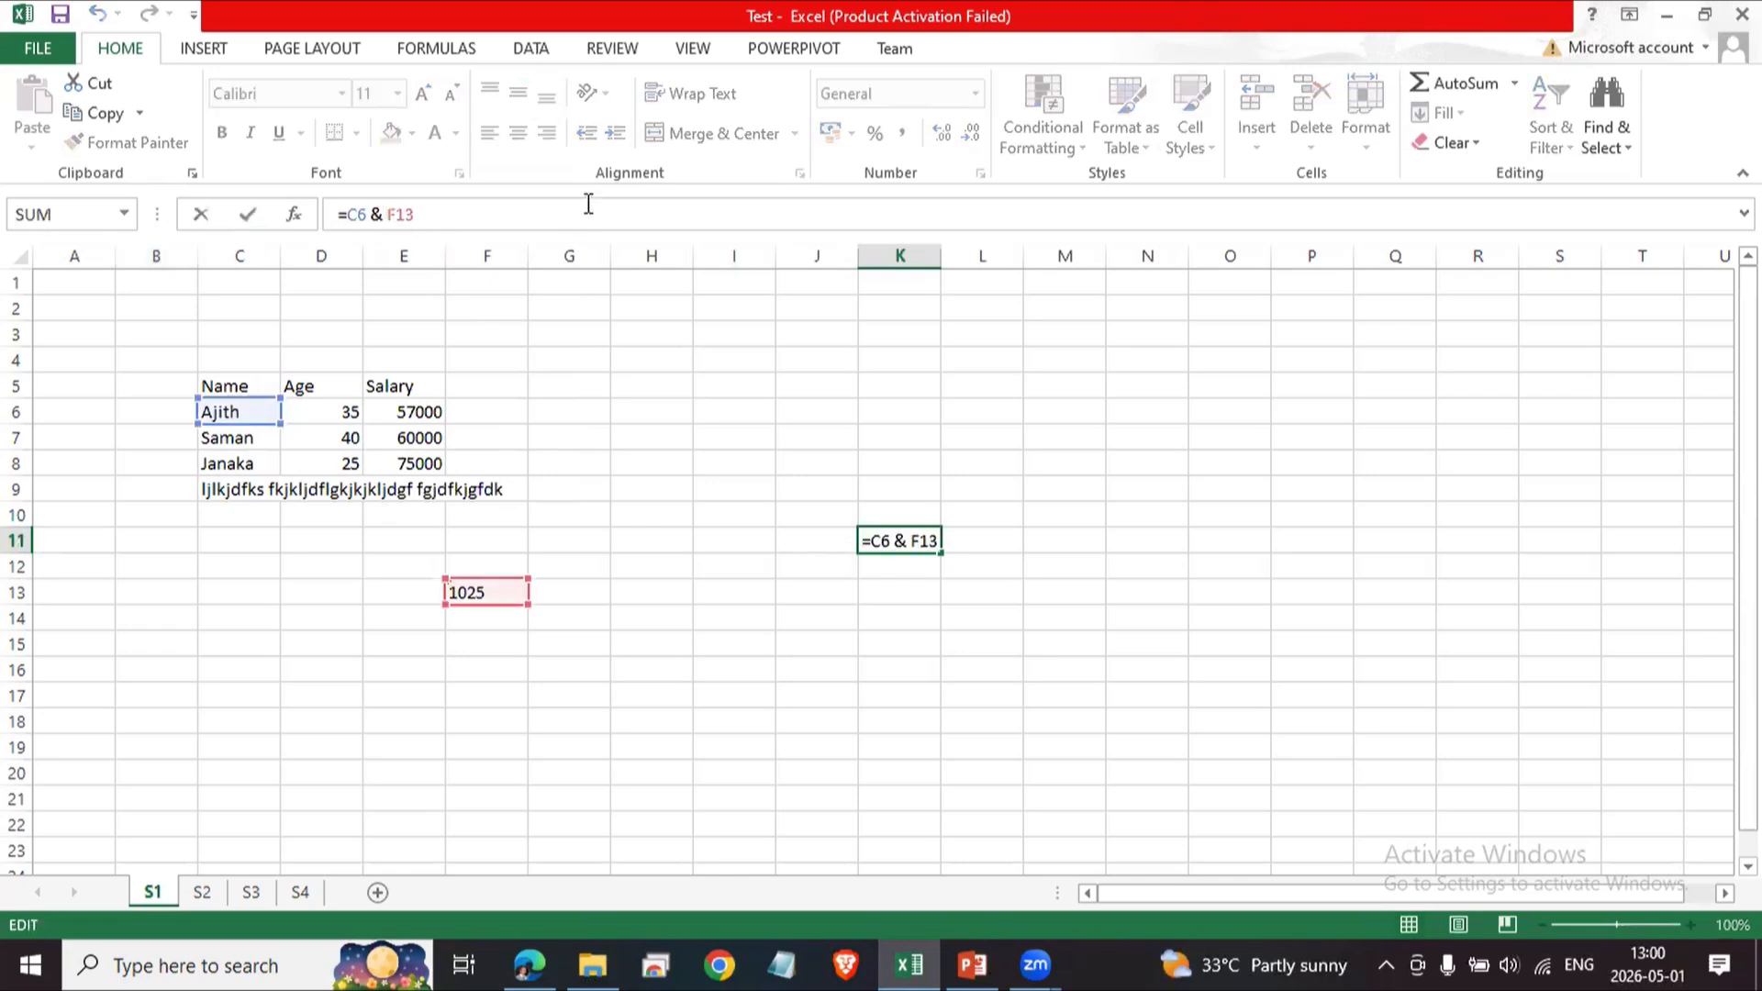
type("\"   \"")
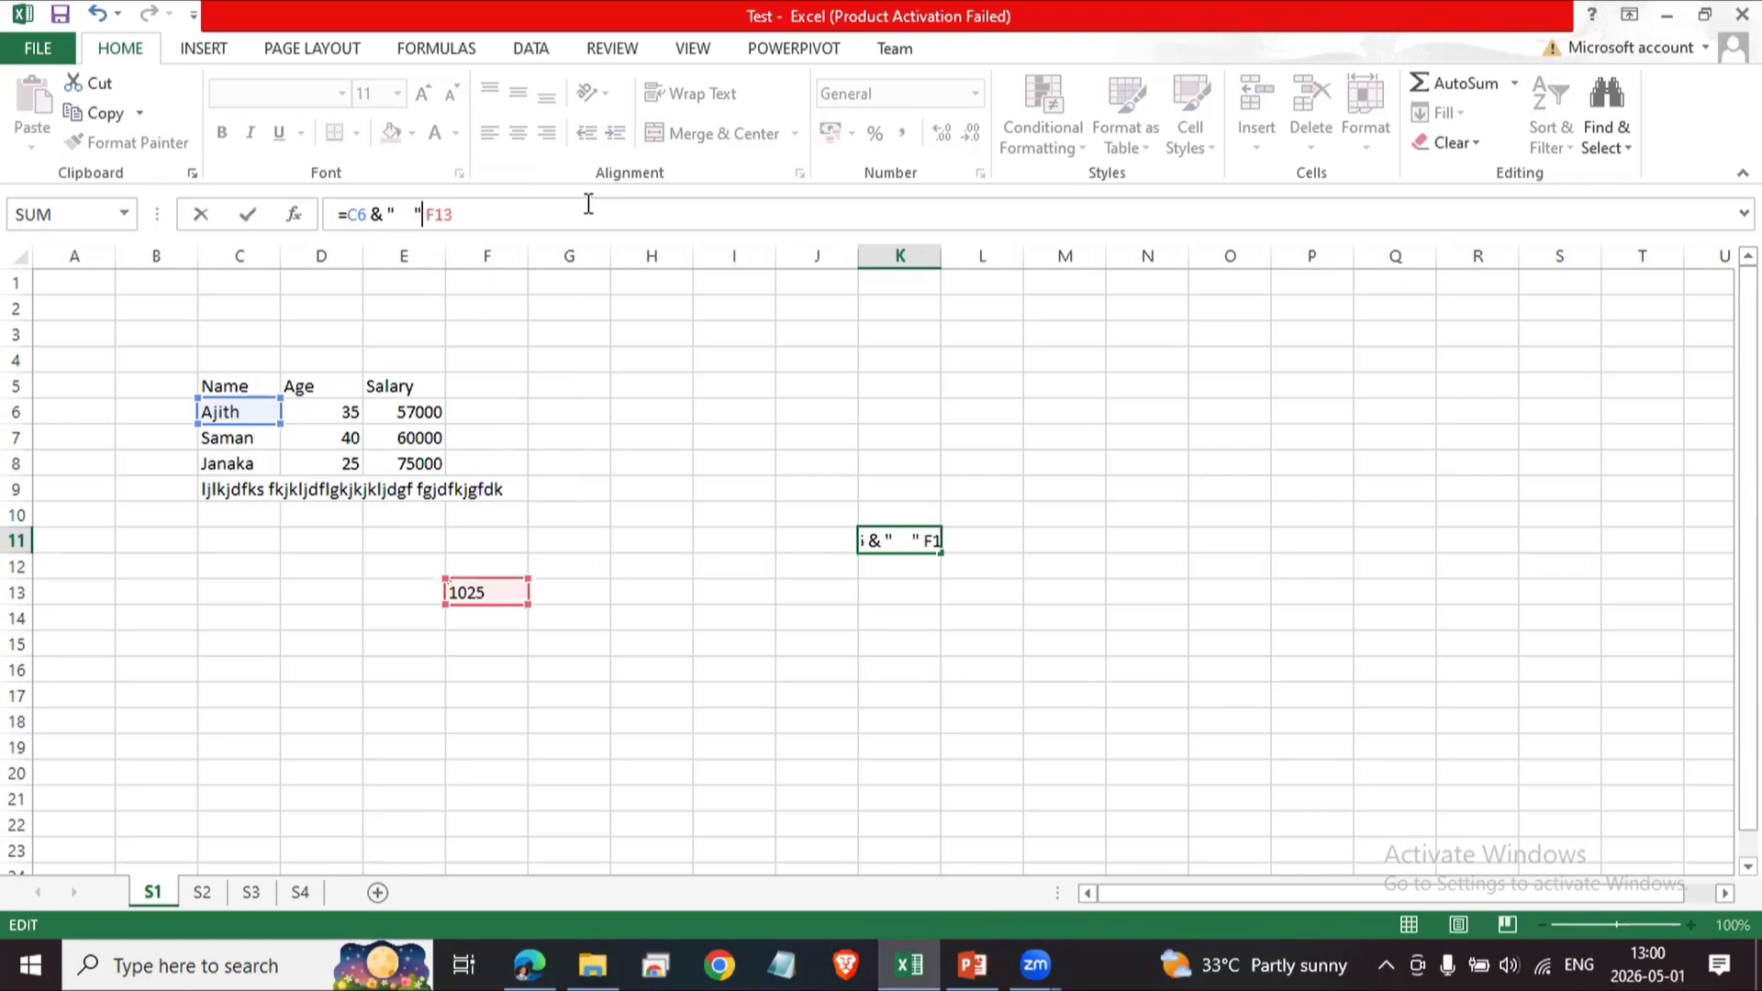
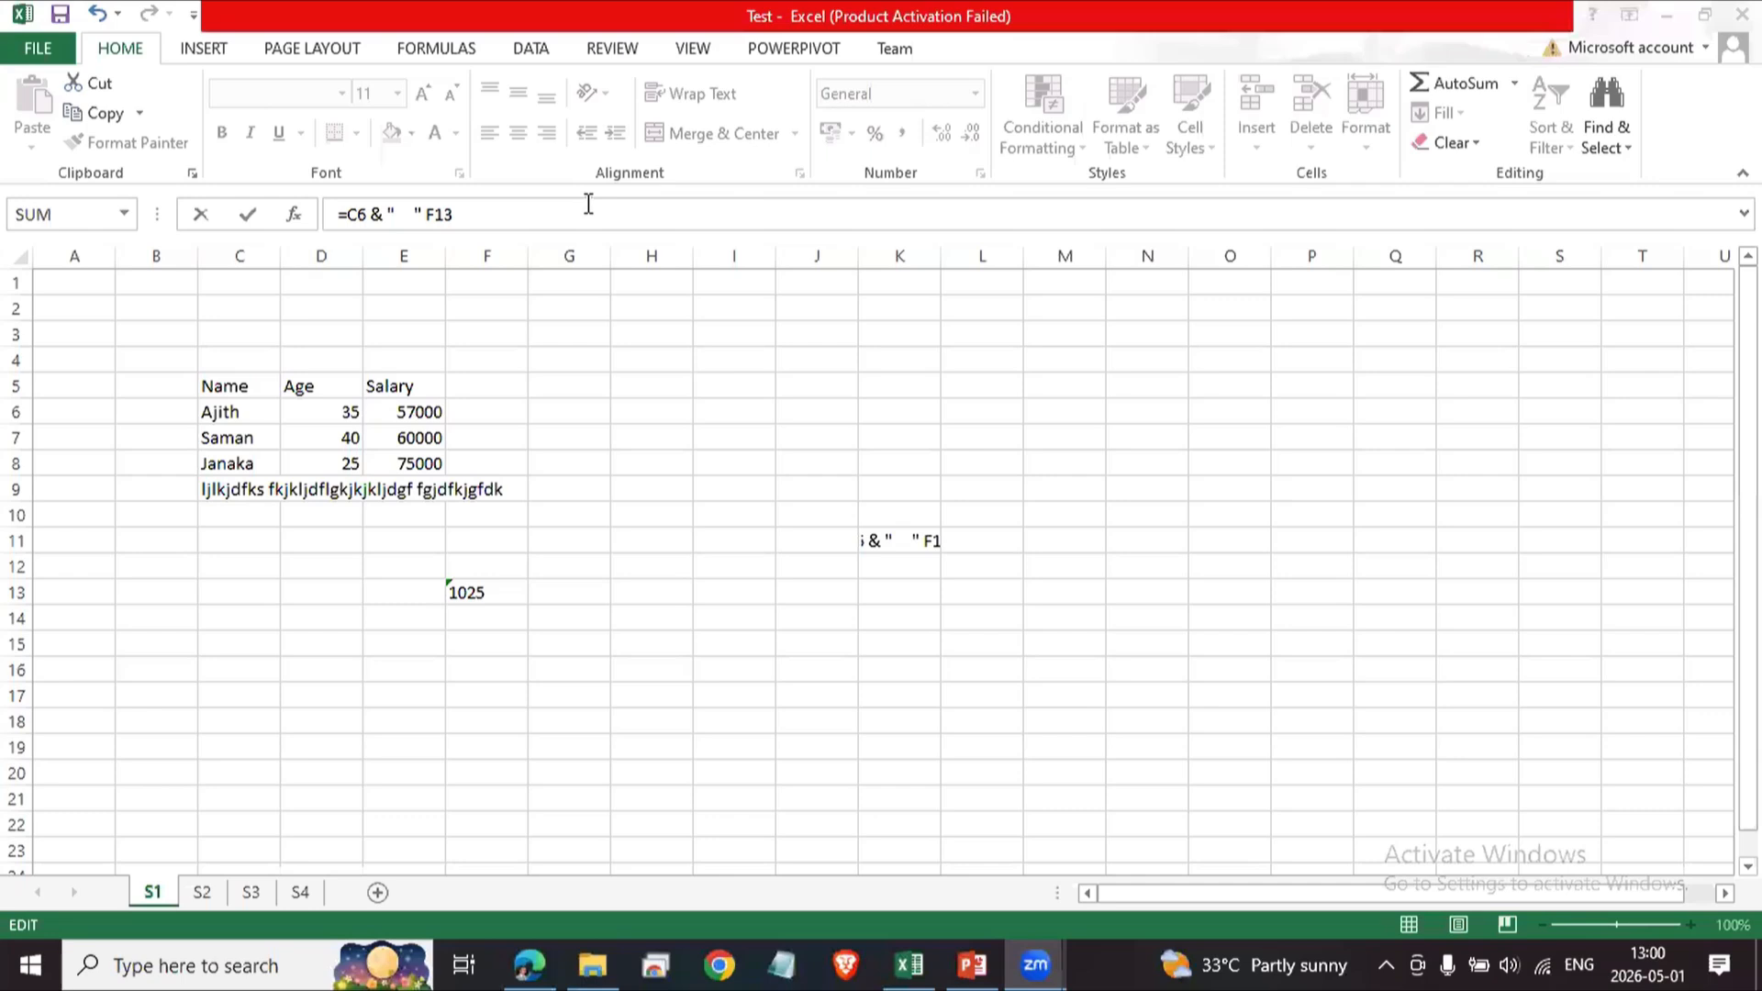
Add an ampersand between the quoted space and F13 in K11's formula to give =C6 & " " & F13.
left_click(425, 211)
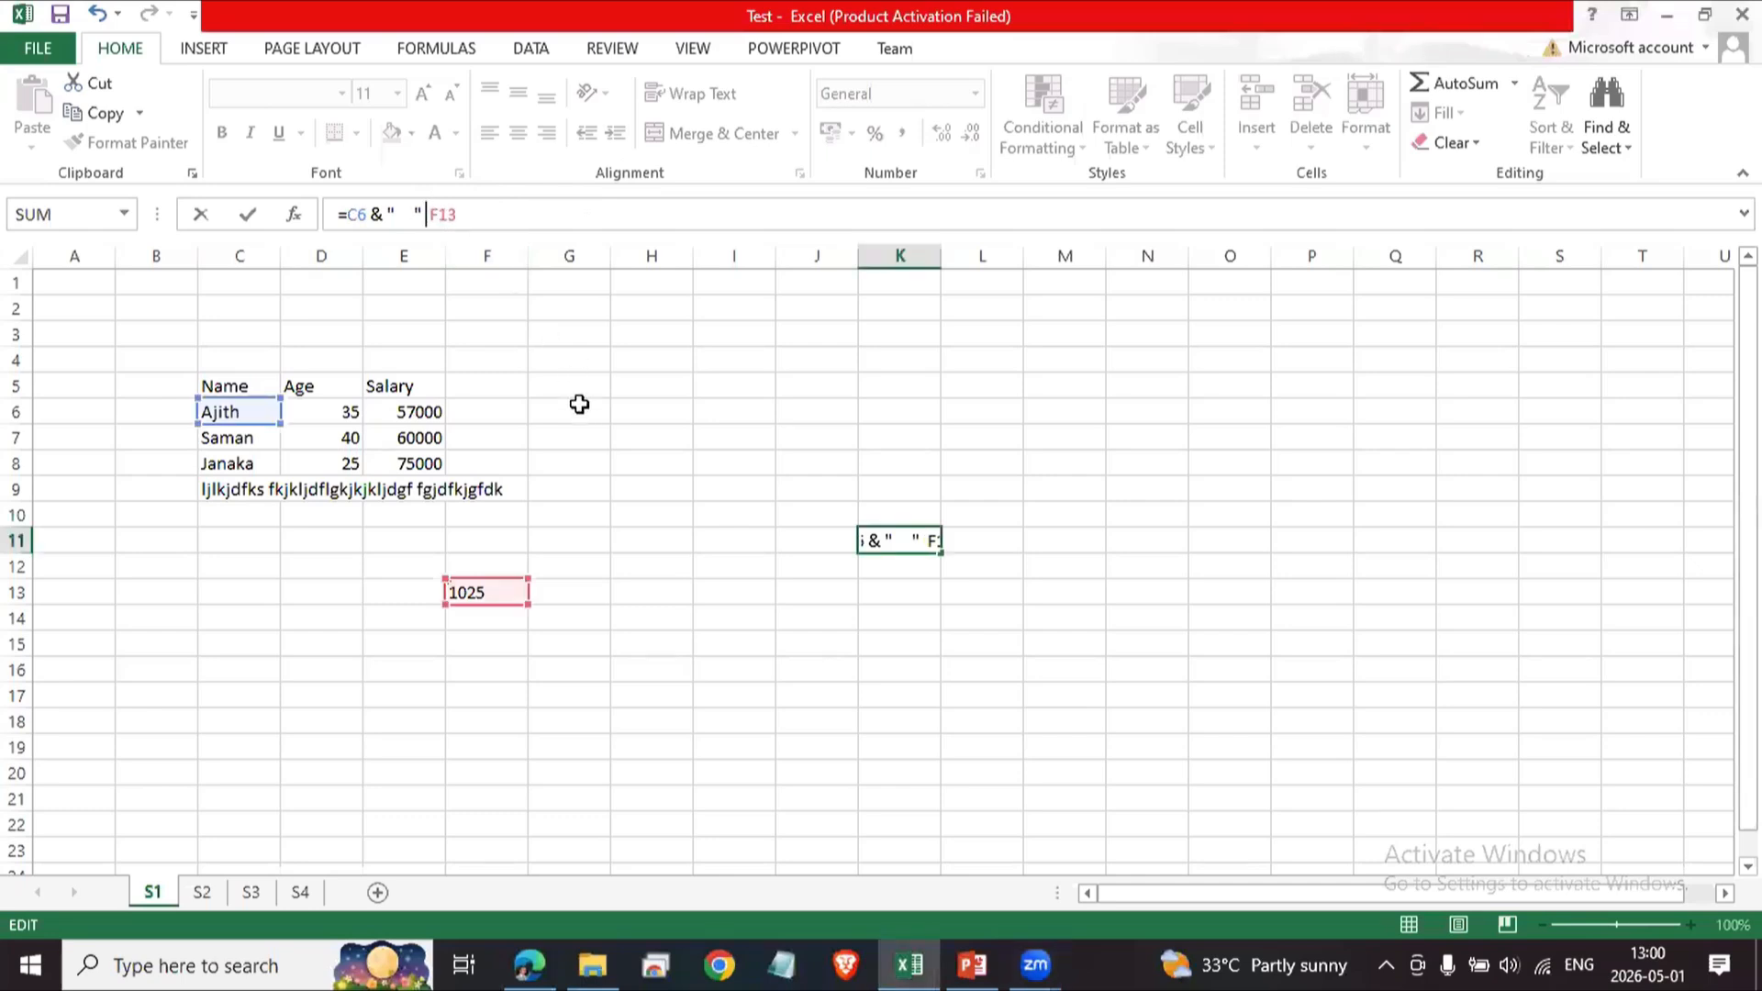
type("+")
key("BackSpace")
type("&")
key("Return")
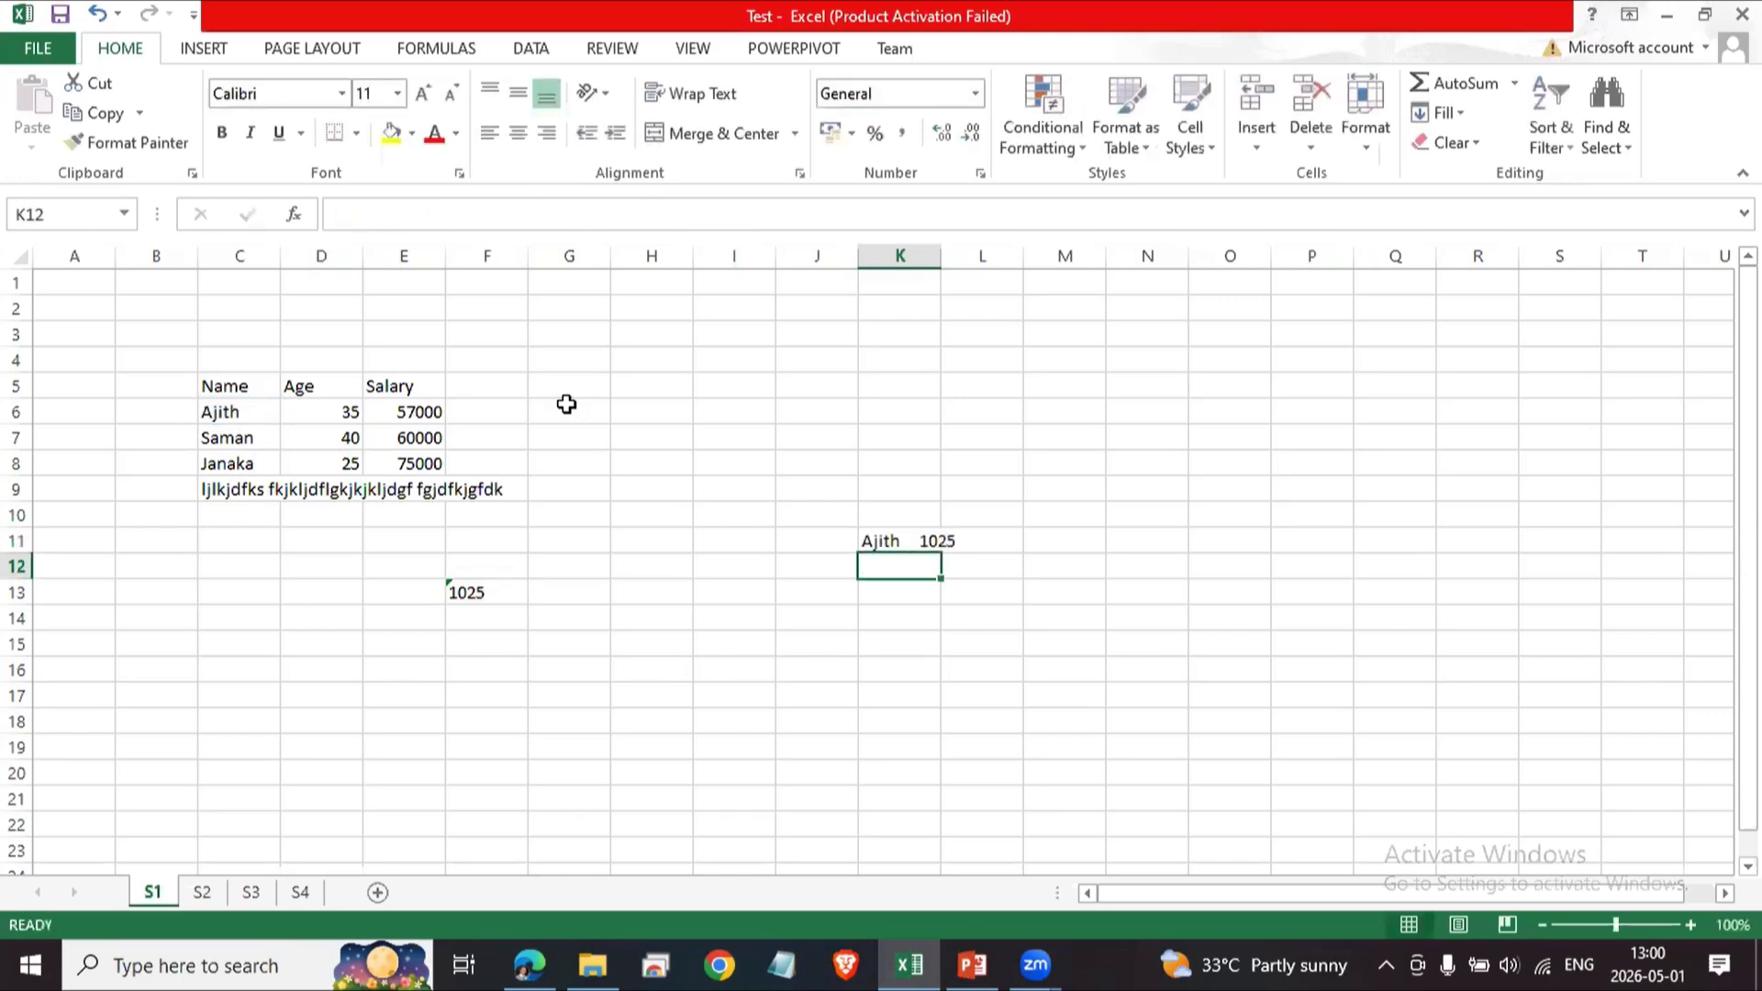
Compare K11's joined result with its source cells C6 and F13.
left_click(906, 541)
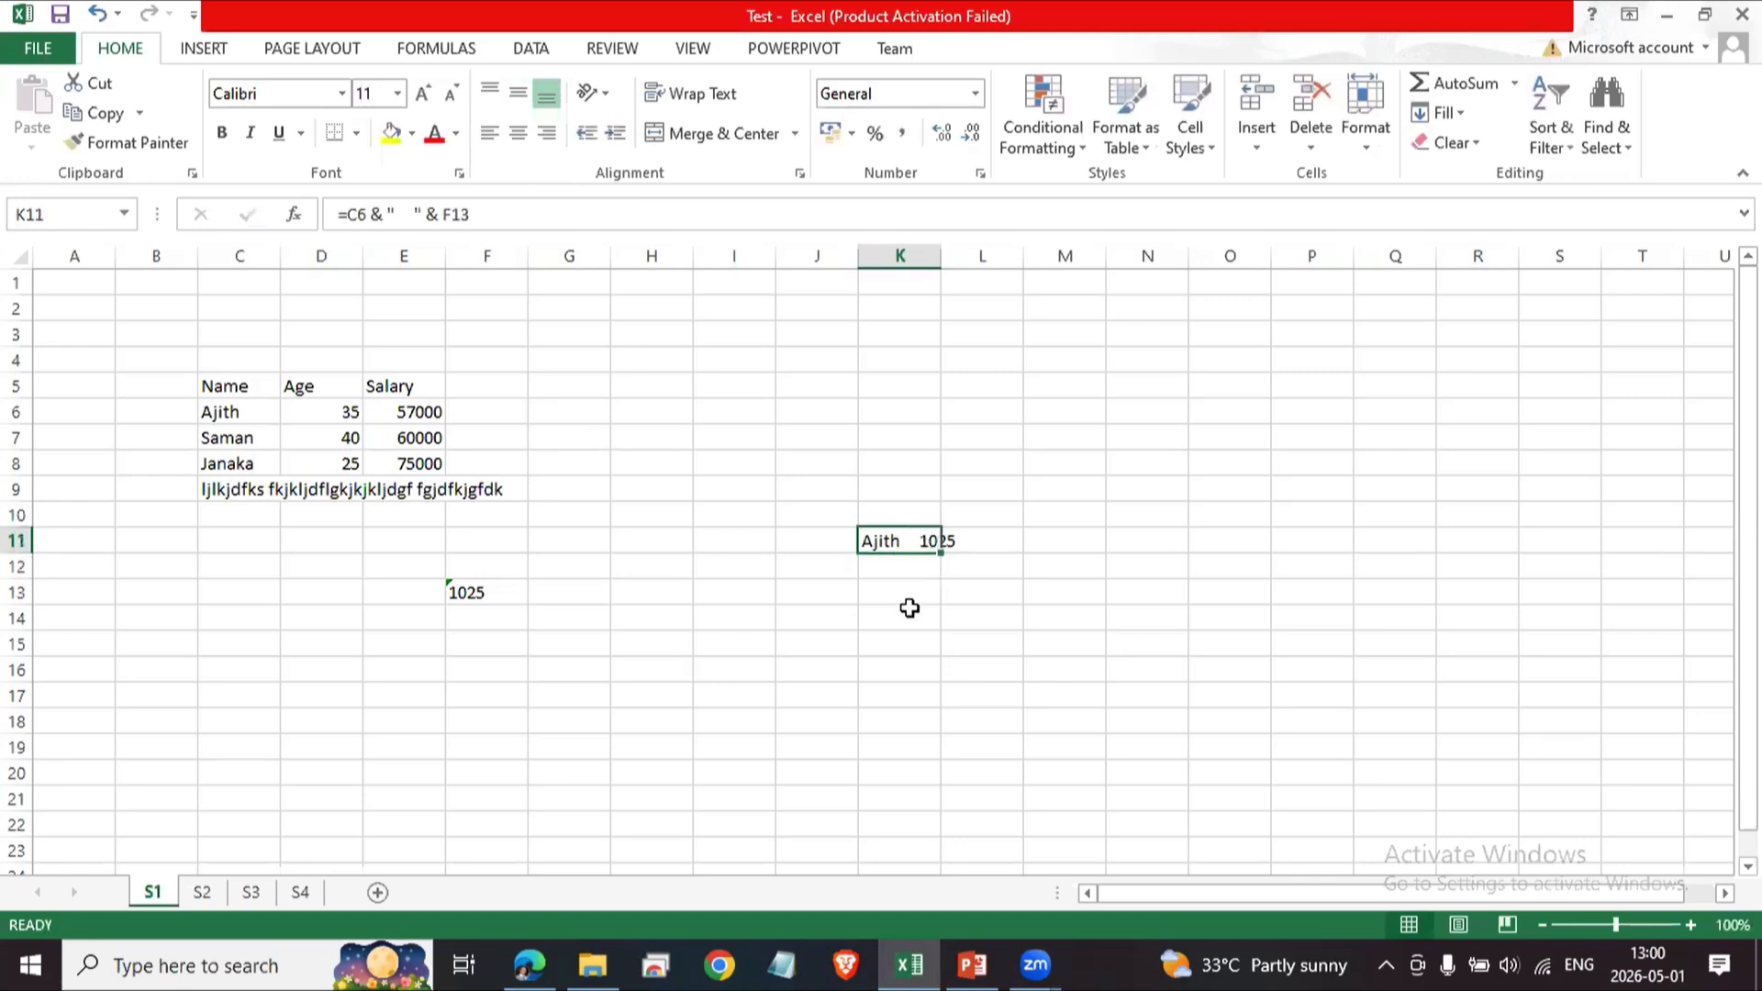
left_click(910, 607)
left_click(922, 539)
left_click(480, 591)
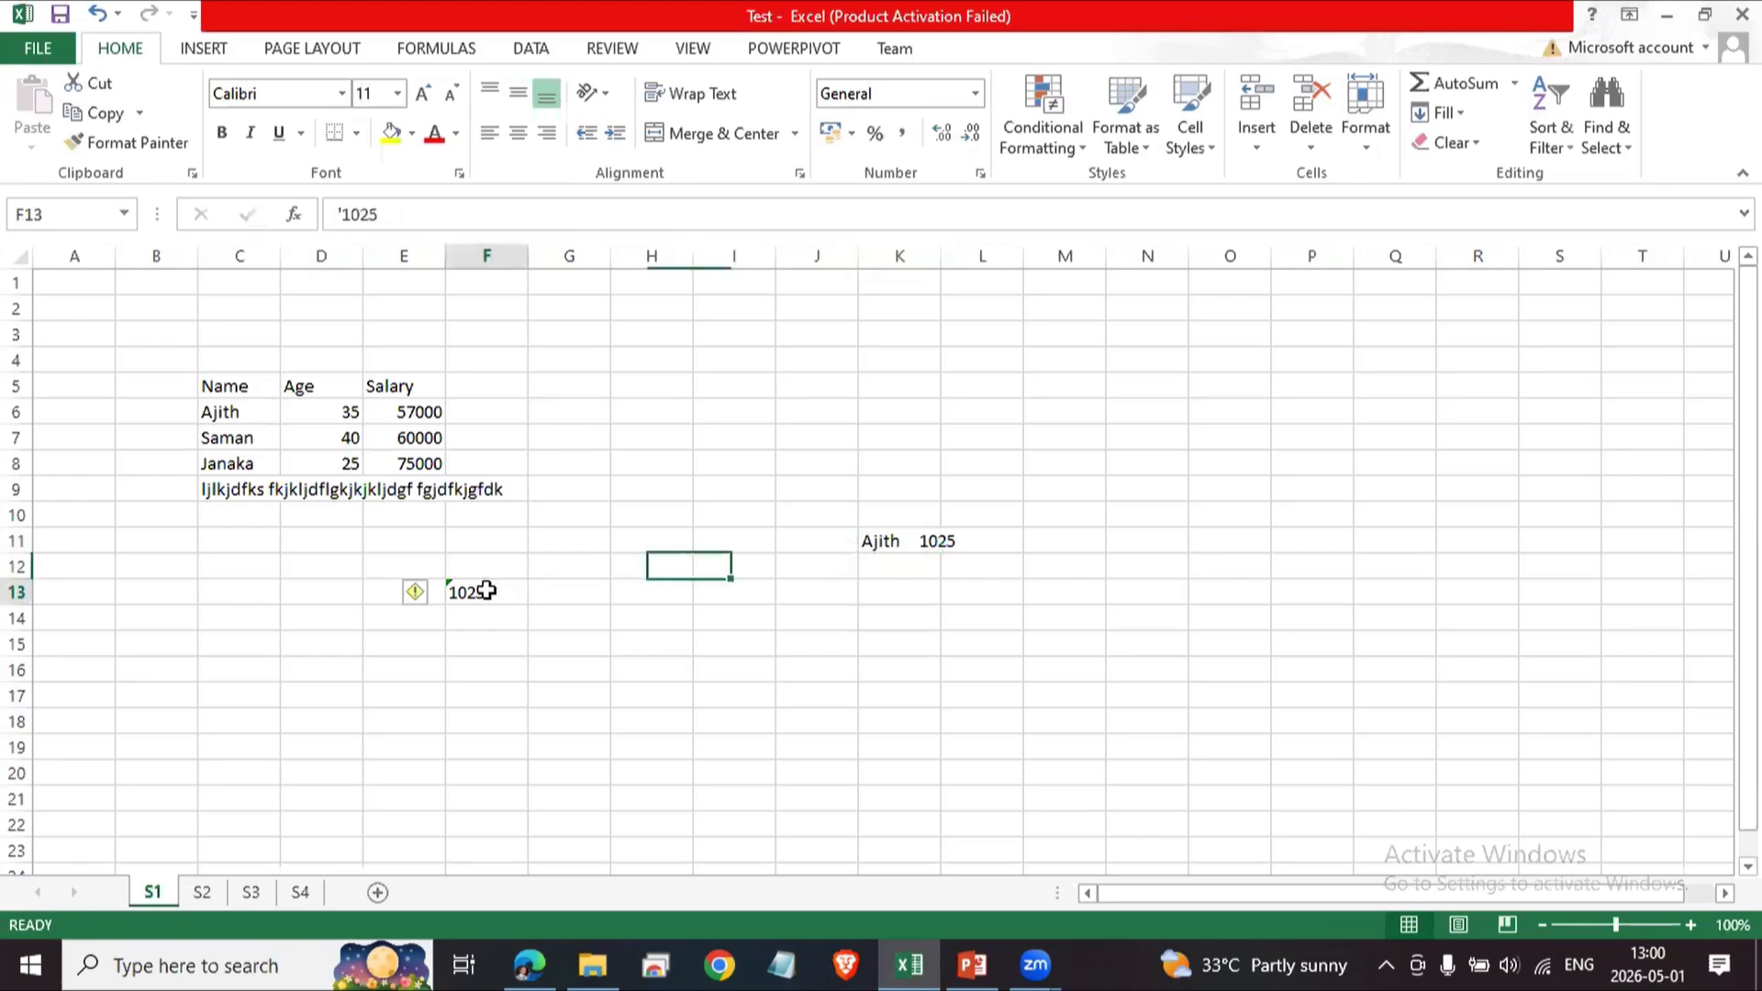
left_click(936, 540)
left_click(484, 587)
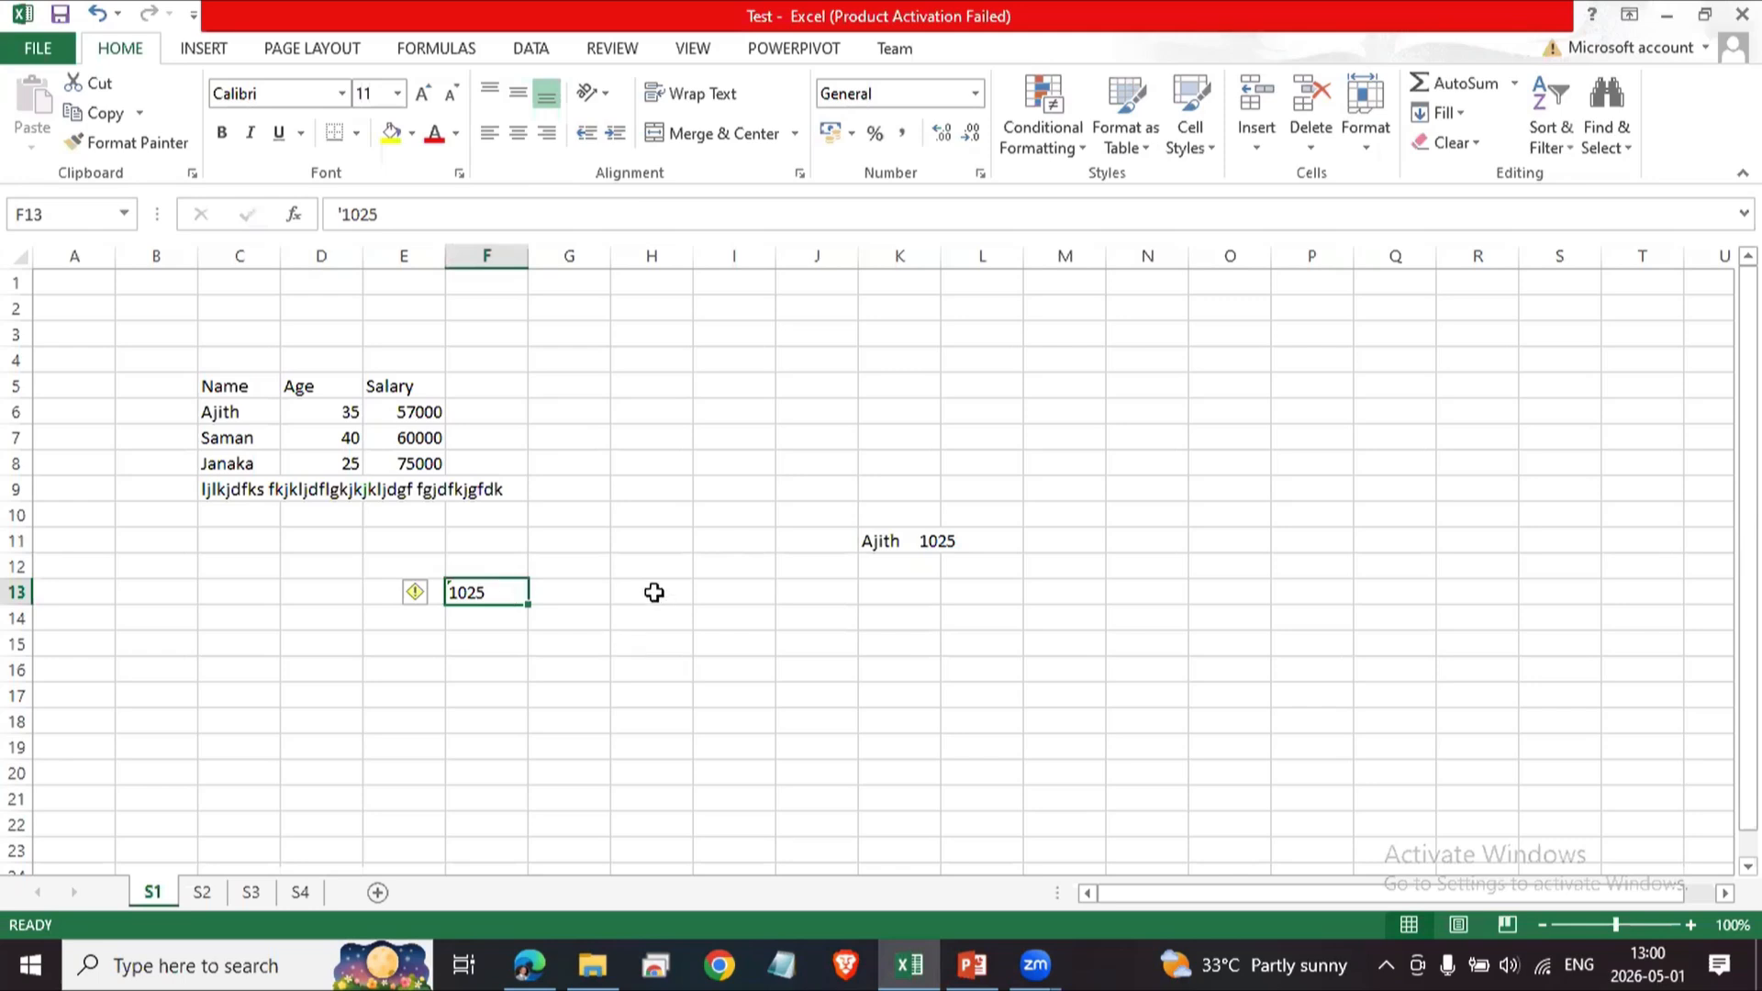
left_click(886, 542)
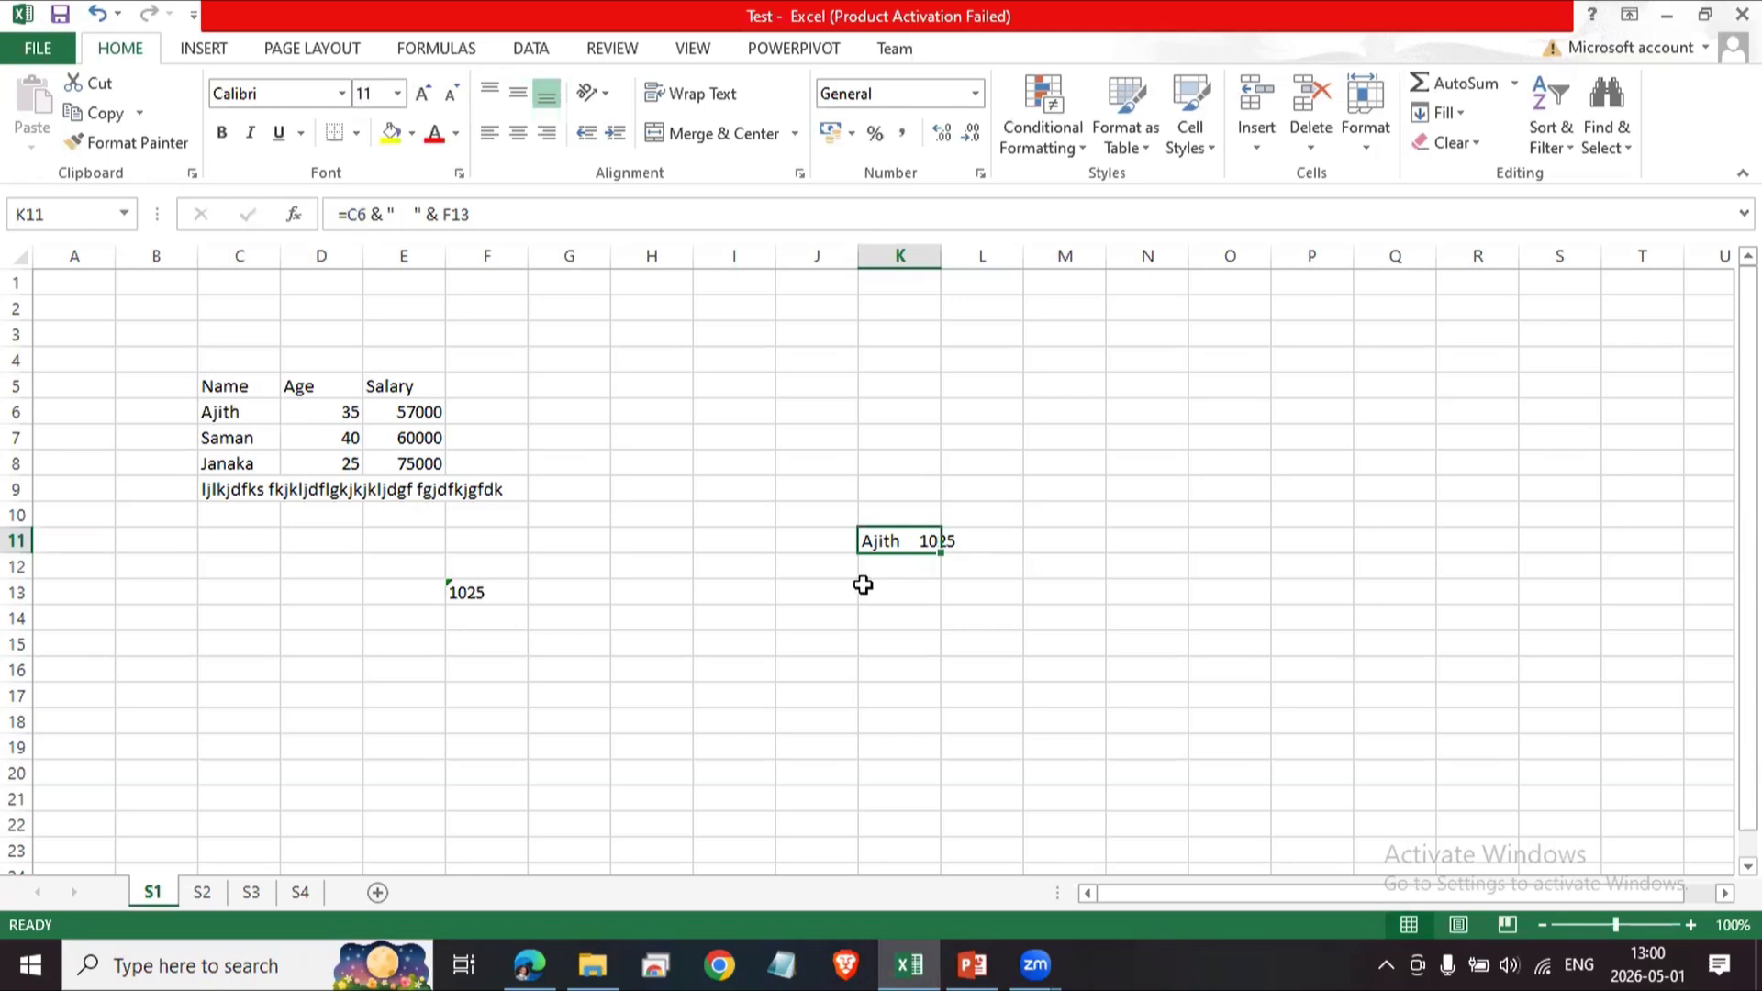
Clear the formula in K11, the value in F13 and the long text in C9.
left_click(881, 597)
left_click(886, 546)
key("Delete")
left_click_drag(495, 564, 434, 642)
left_click(218, 487)
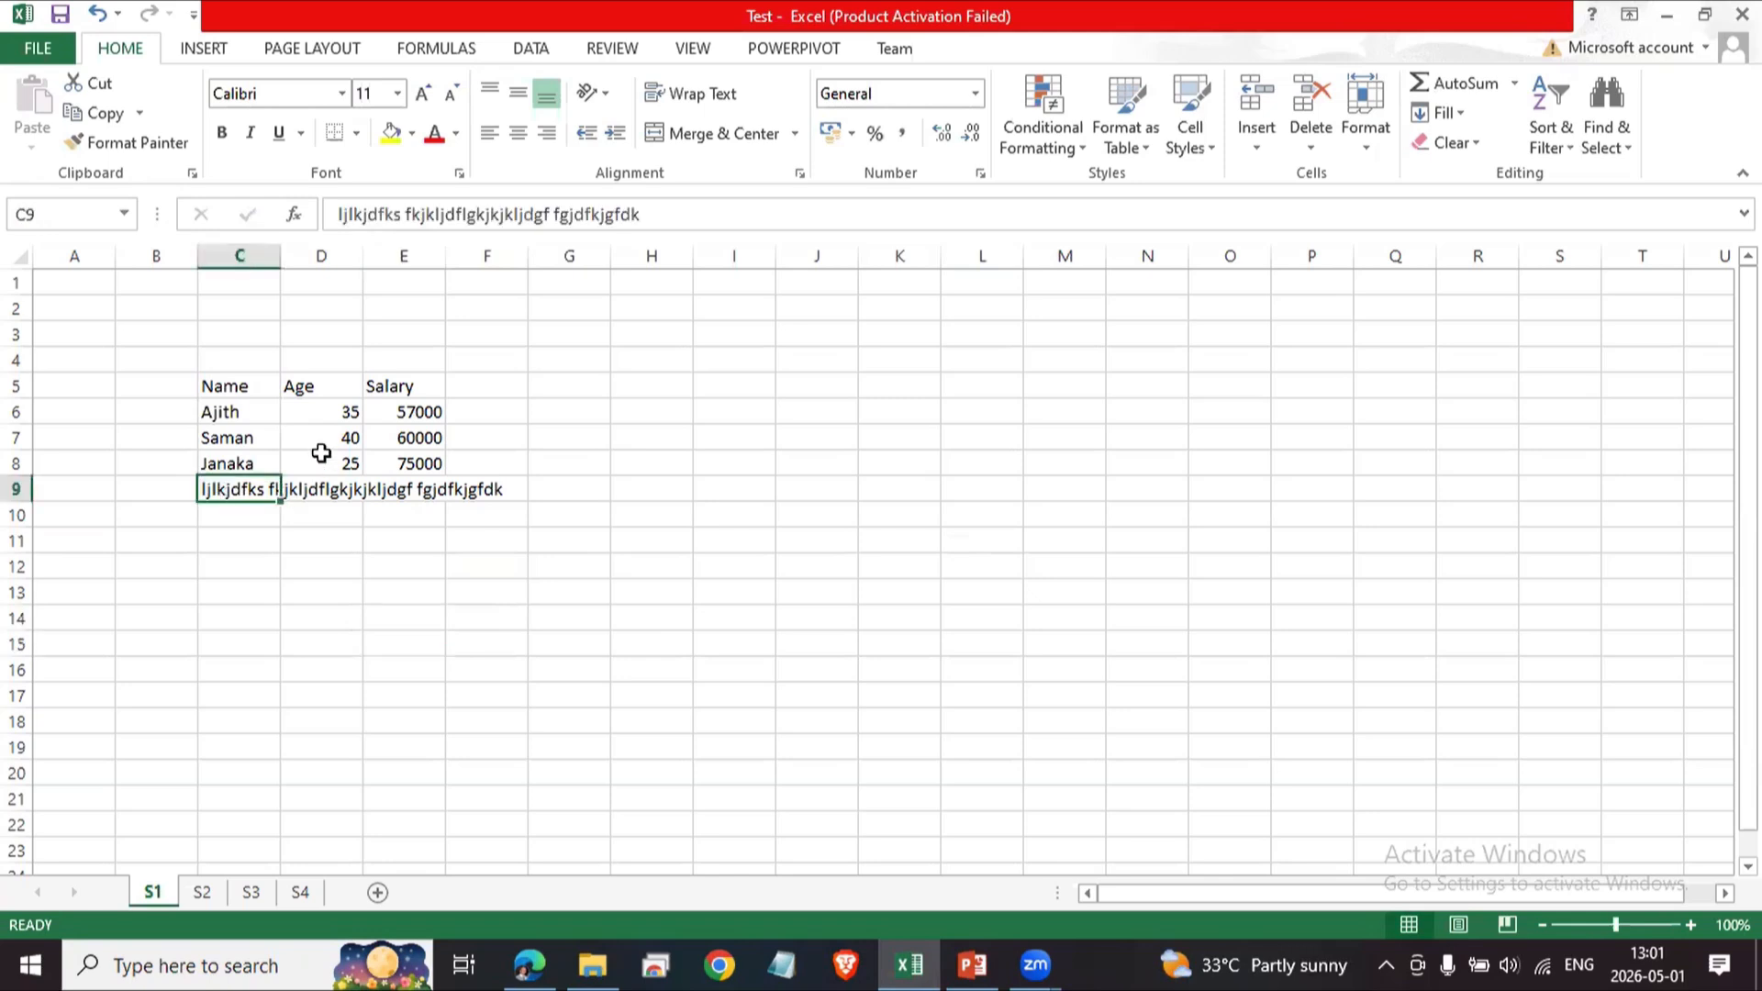
key("Delete")
left_click(461, 599)
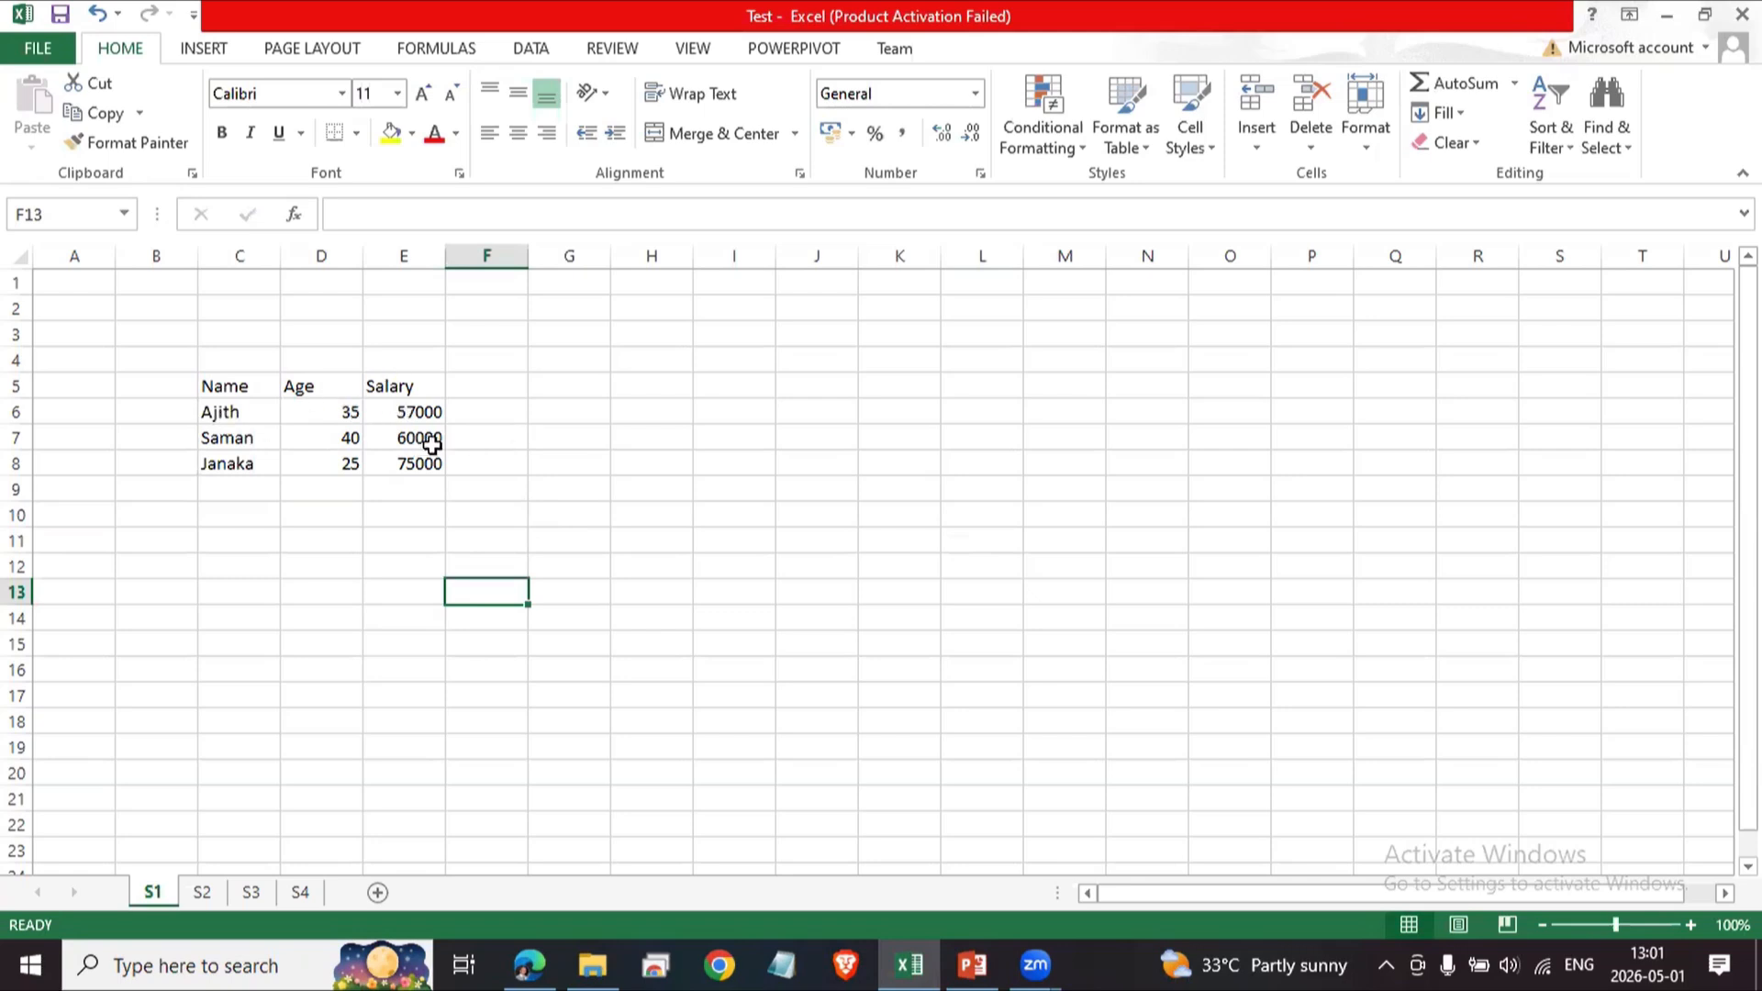
Enter the header Year Total in F5.
left_click(497, 387)
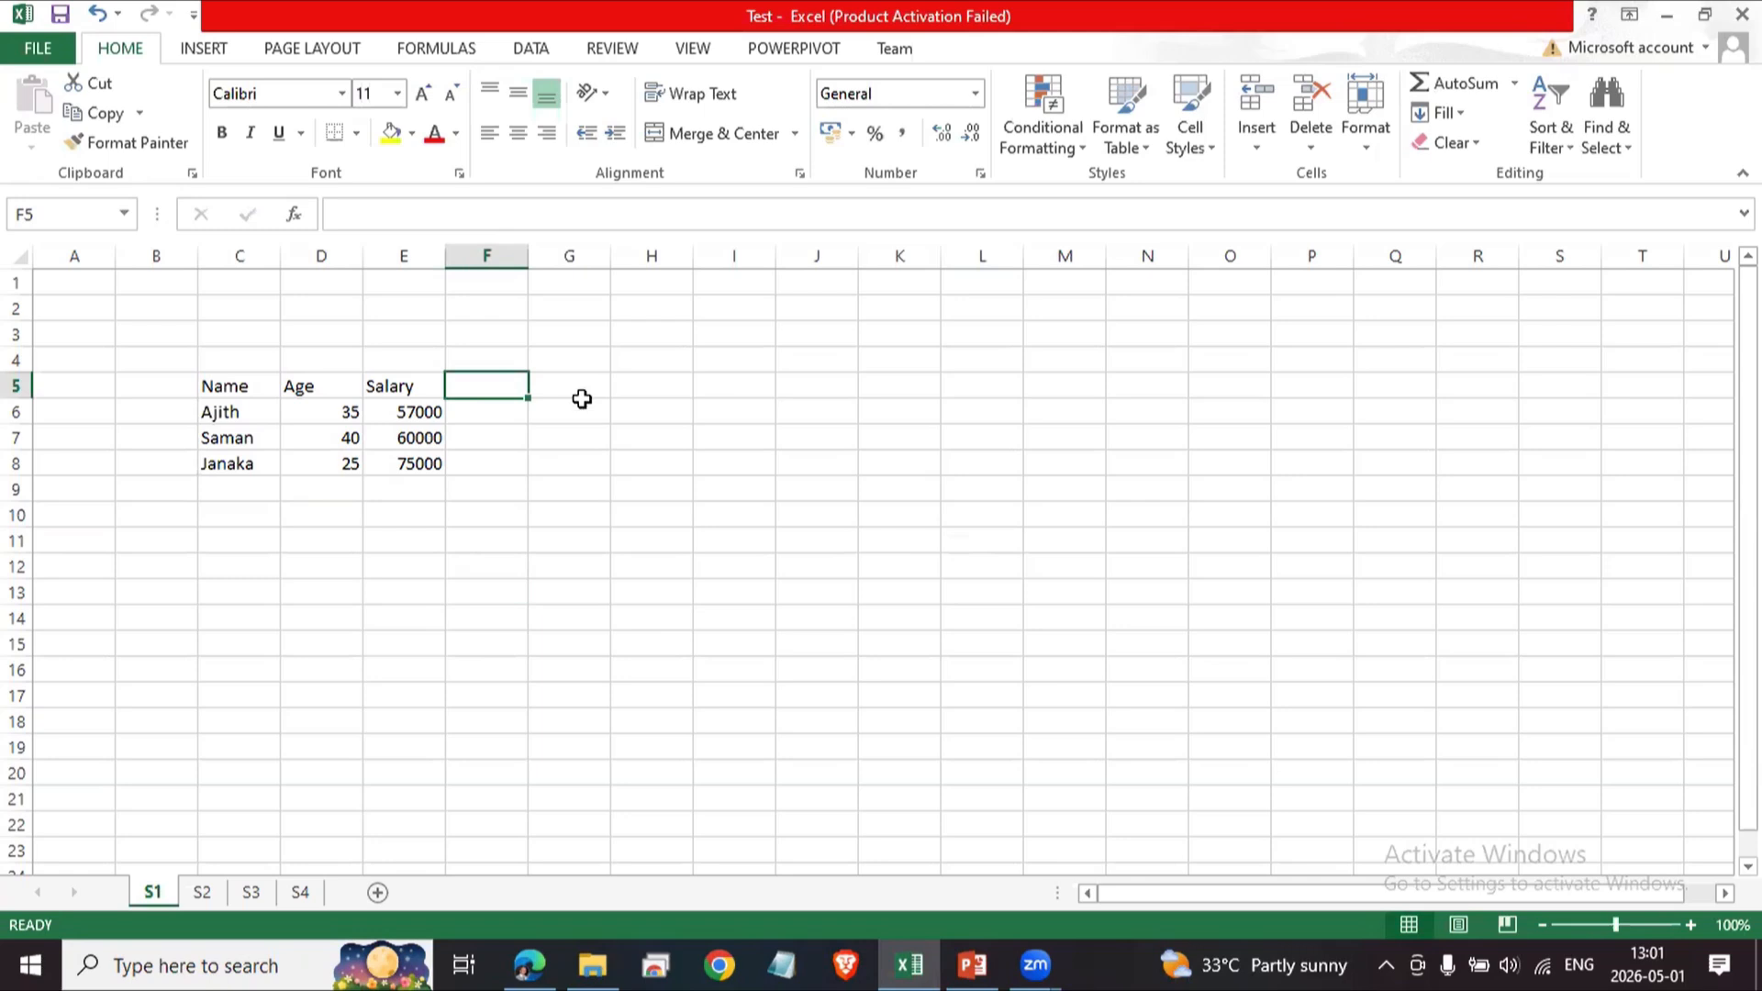
type("Year ")
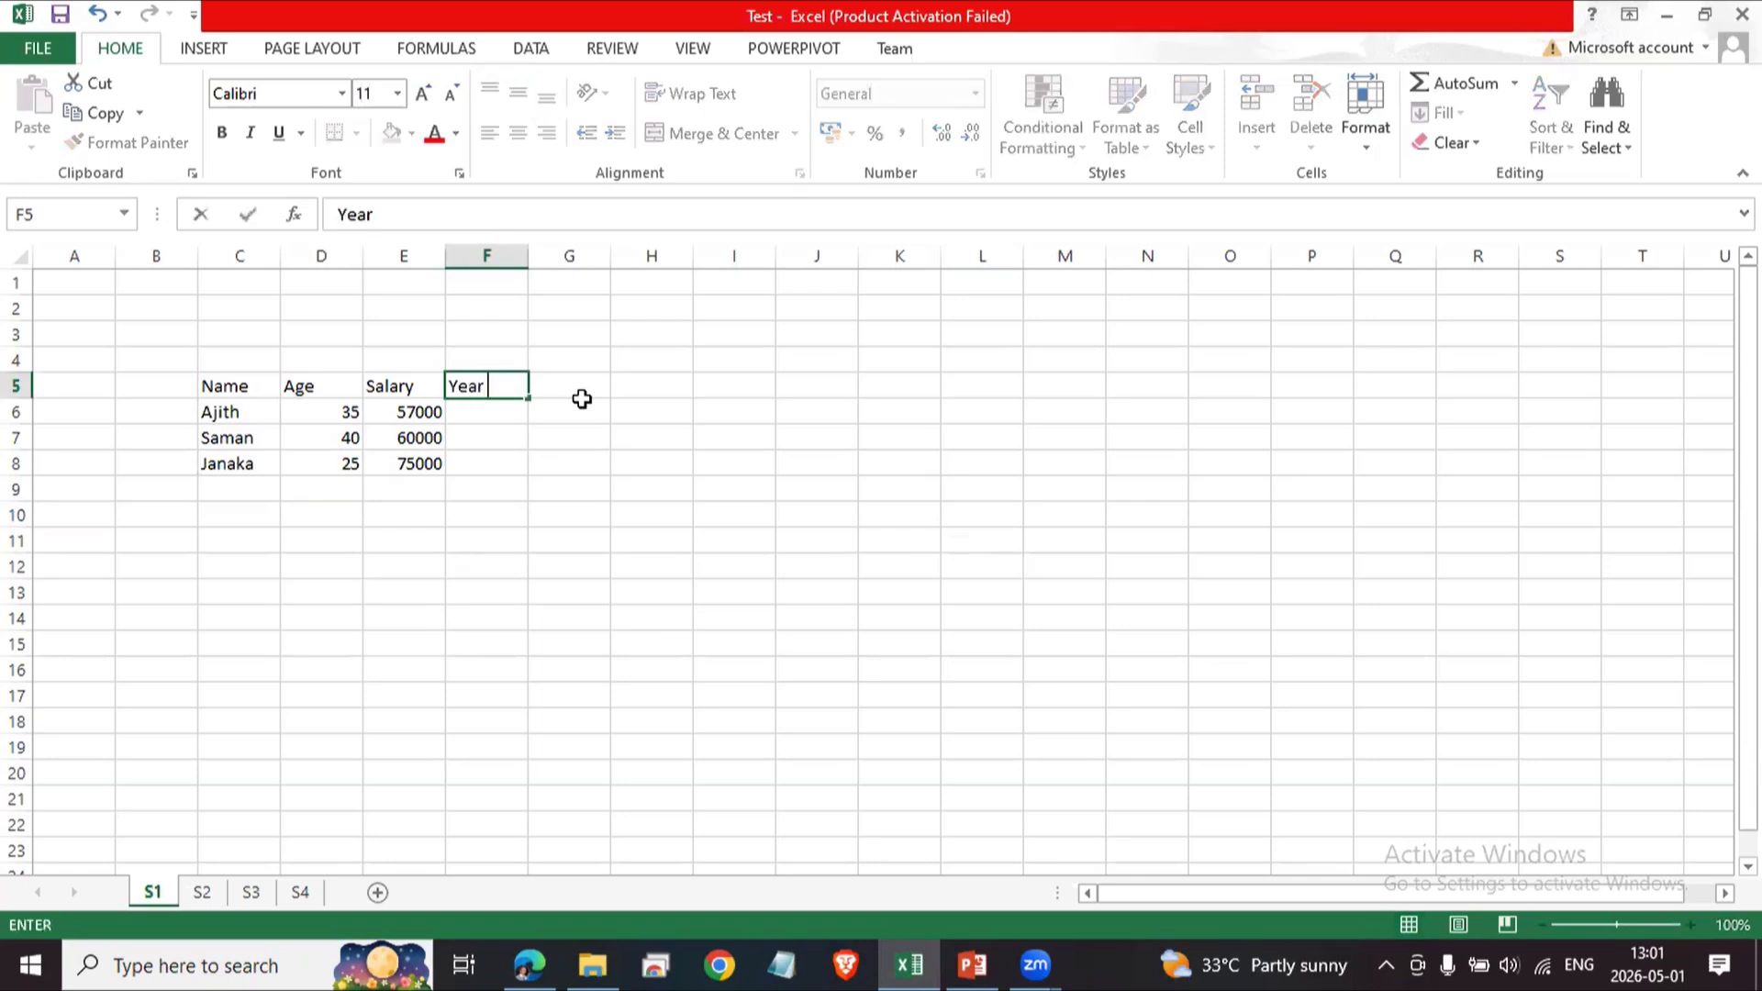
type("Total")
key("Return")
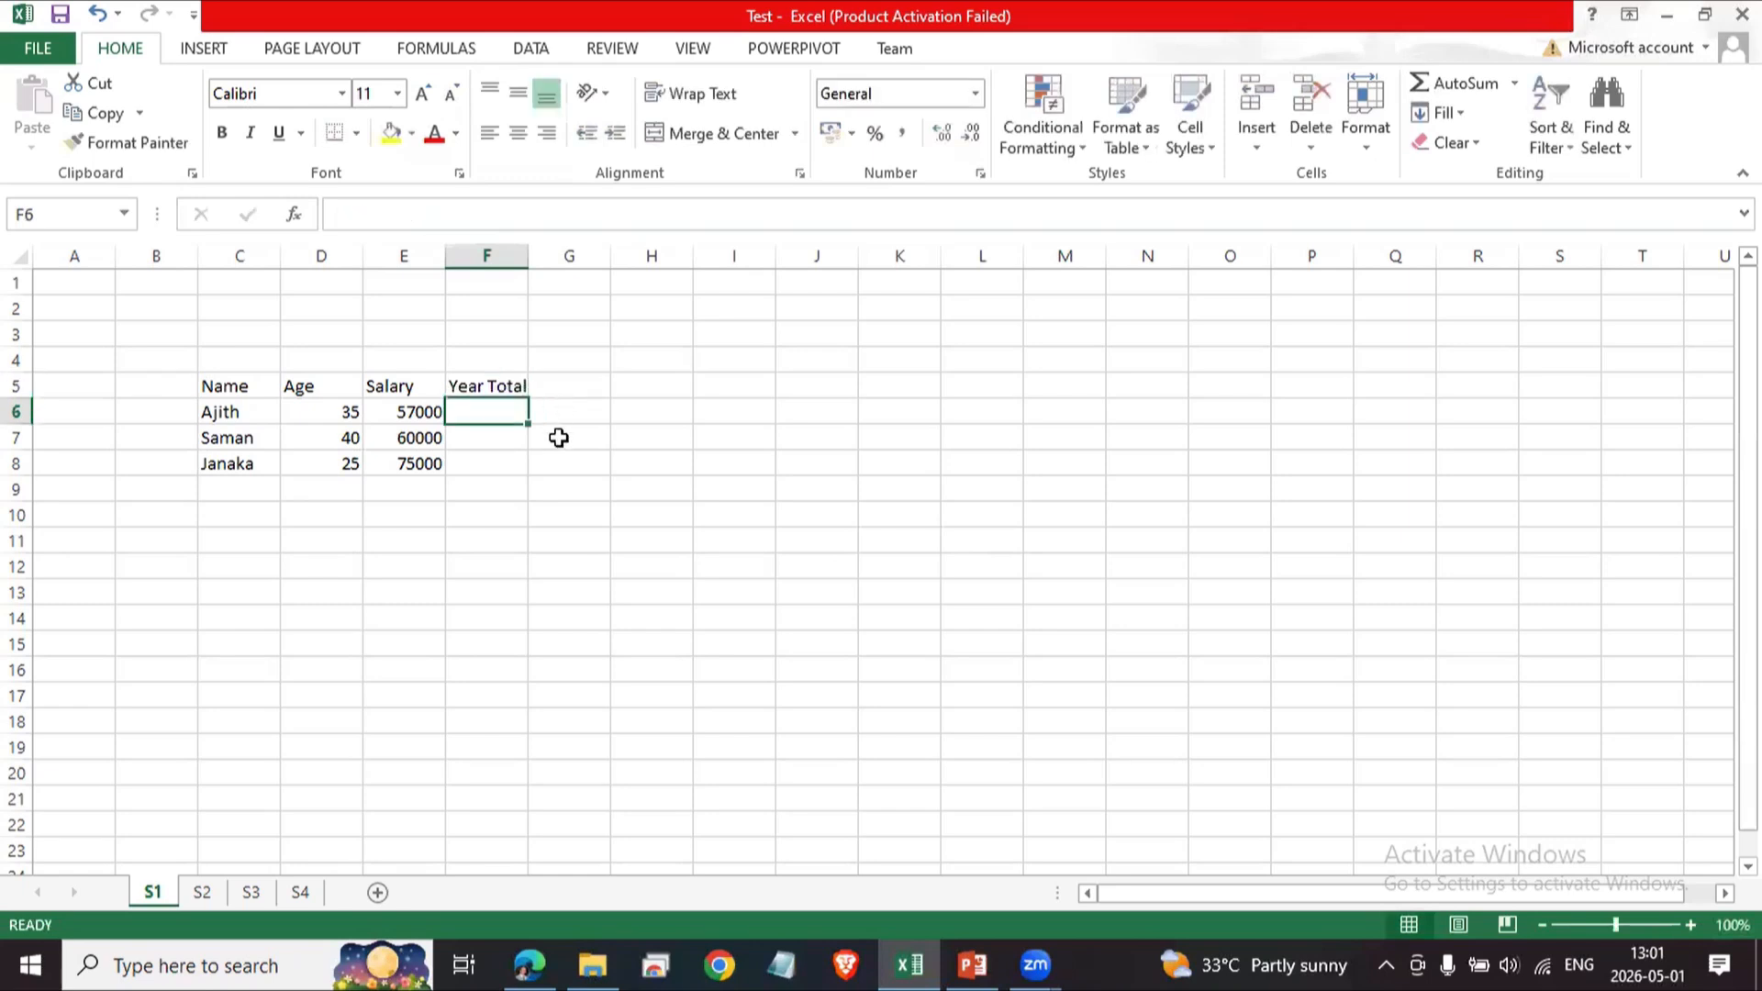
left_click(429, 411)
left_click(508, 411)
left_click(340, 414)
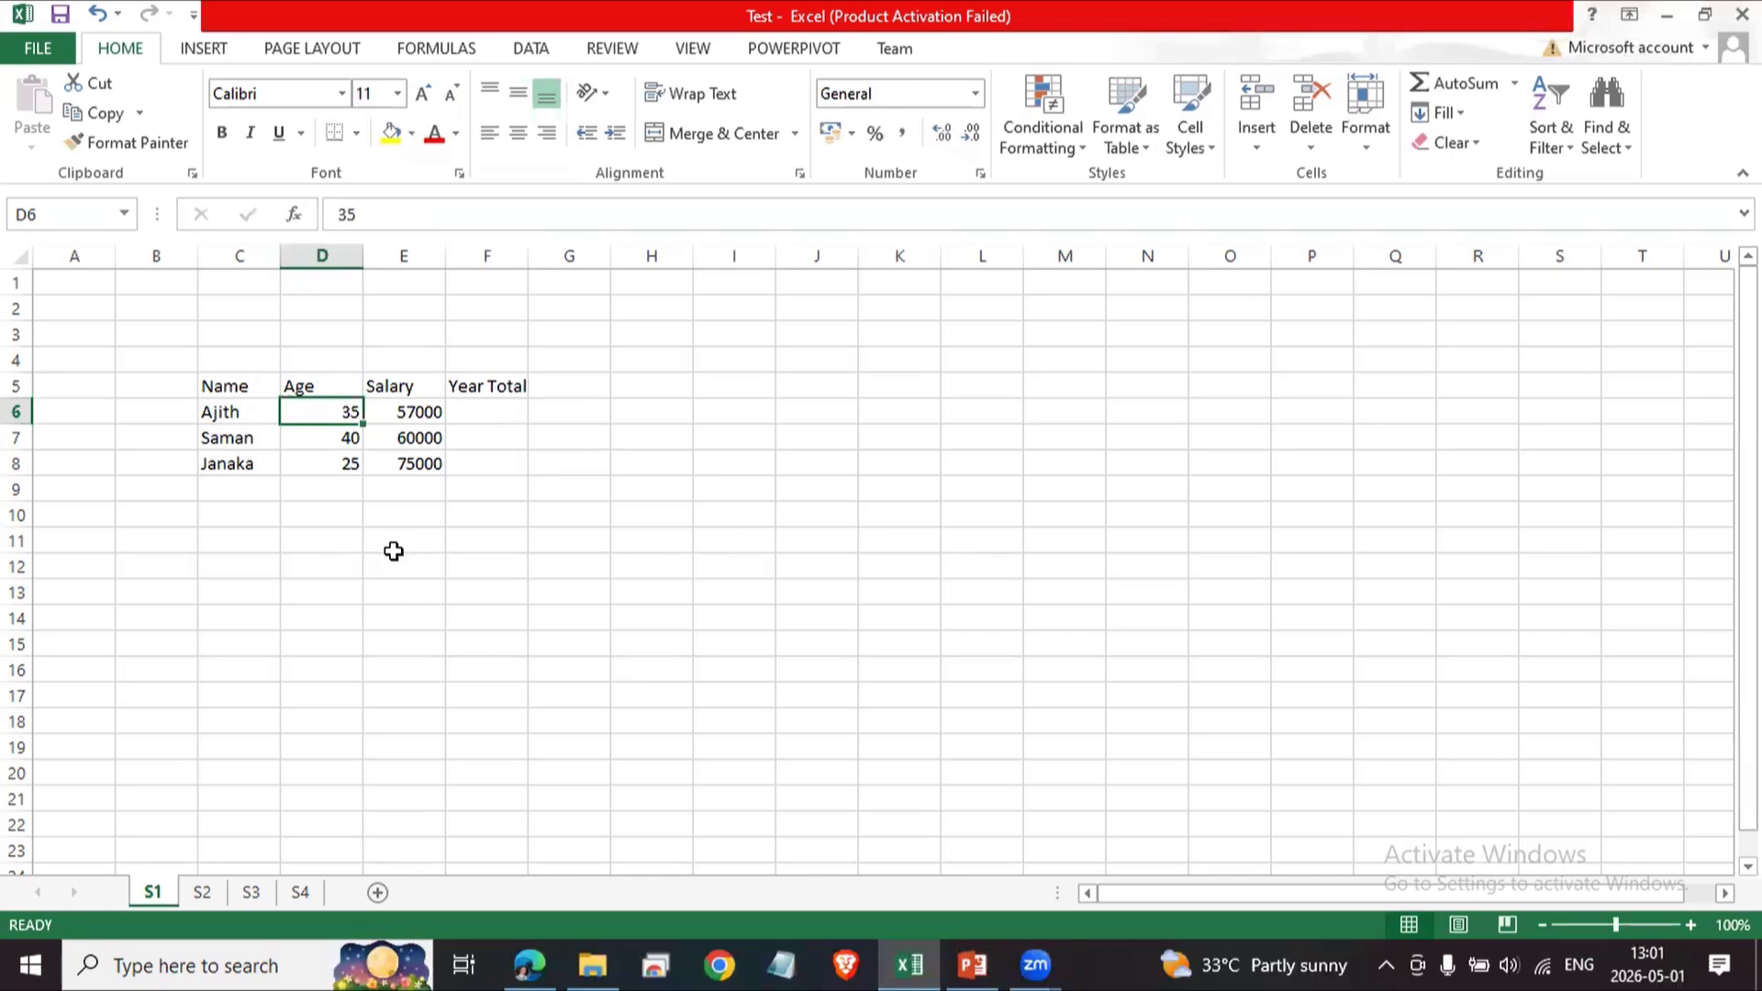
left_click(341, 512)
left_click(349, 540)
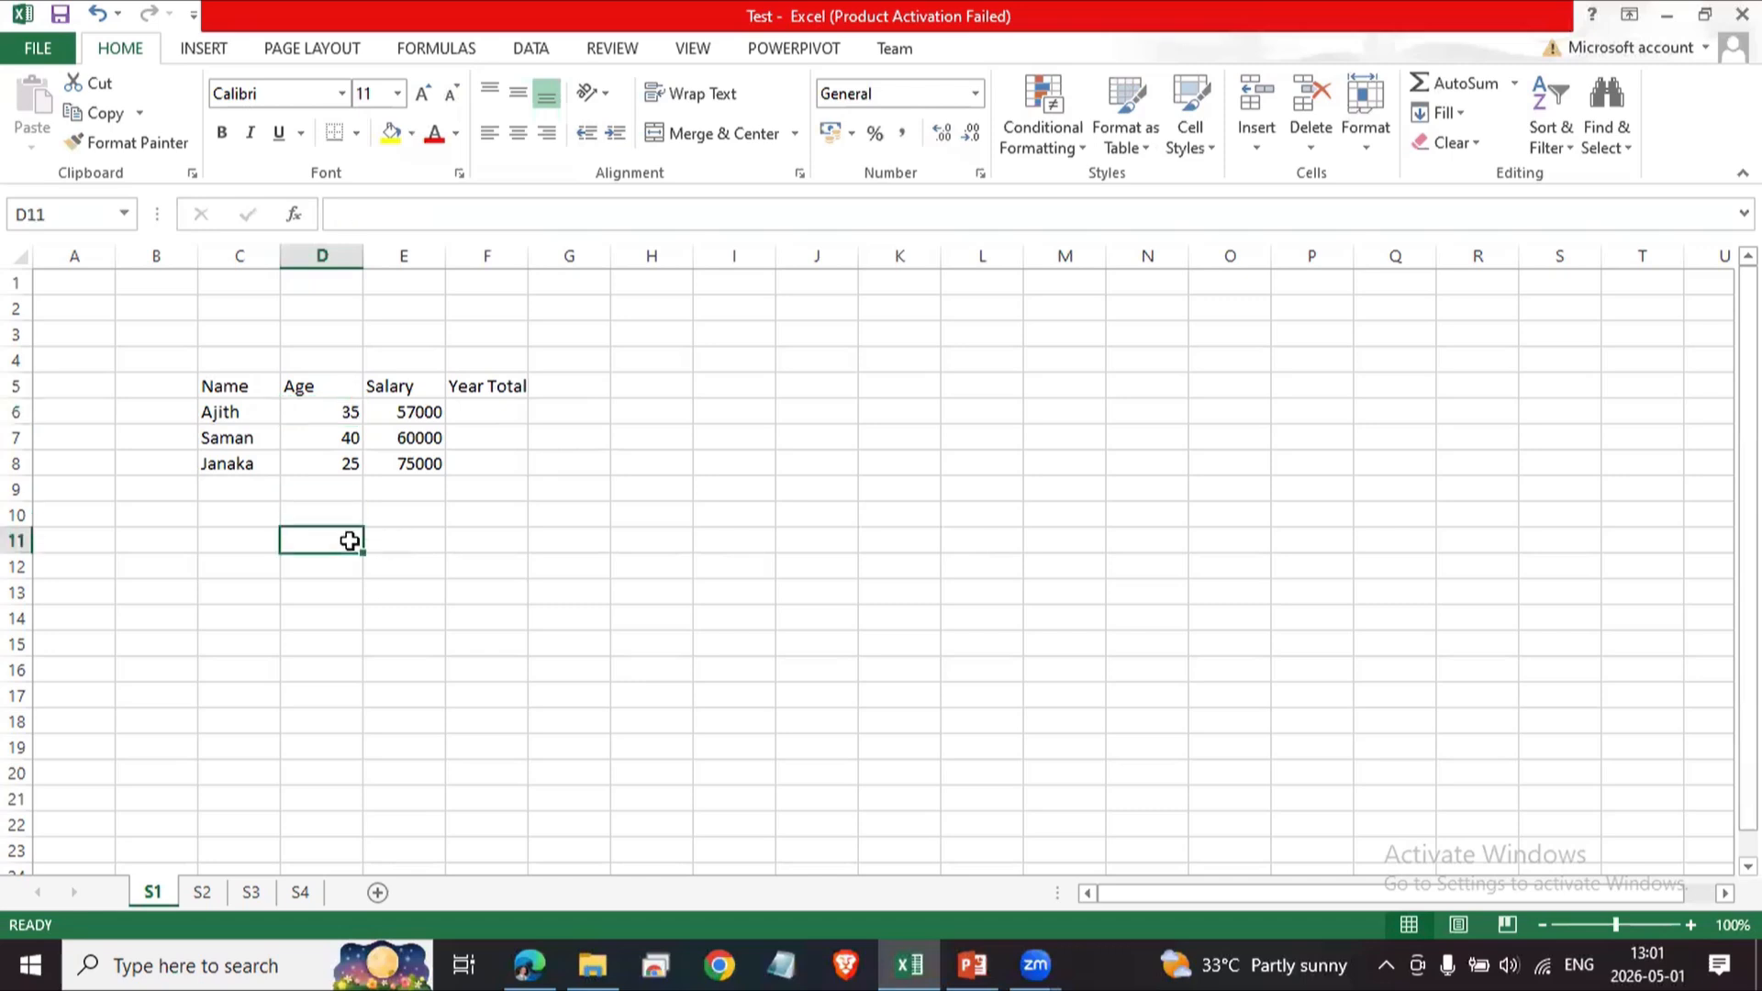
left_click(339, 515)
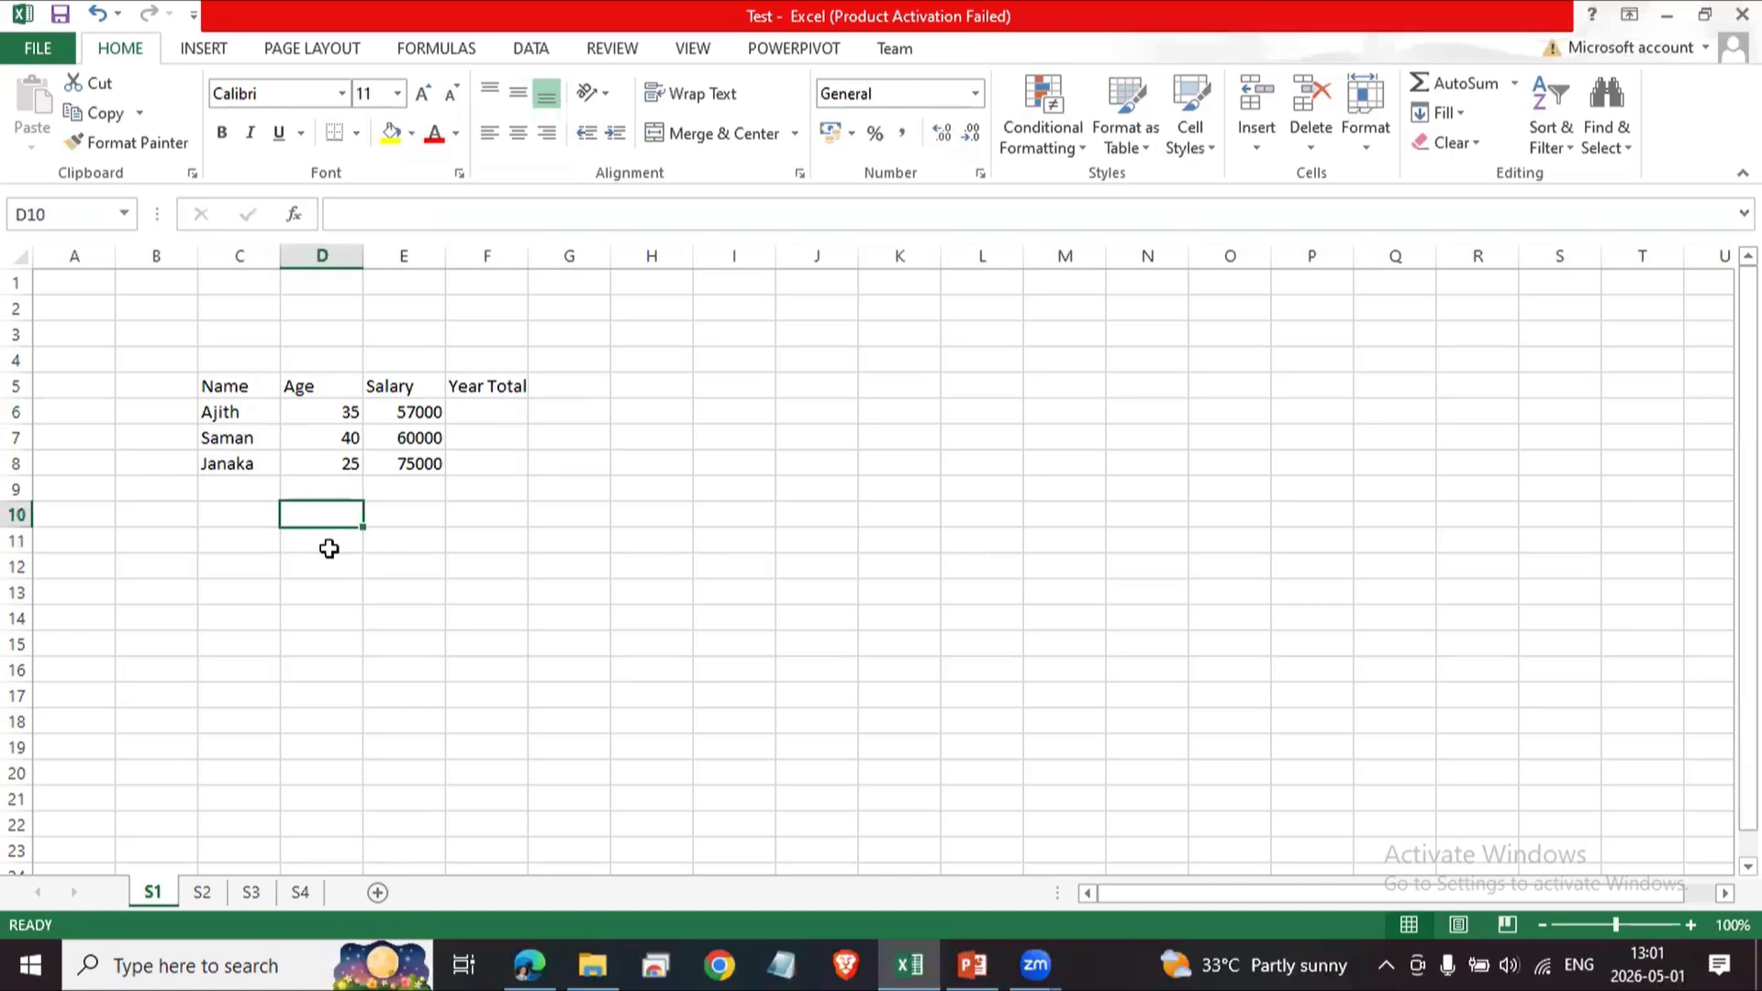
left_click(352, 412)
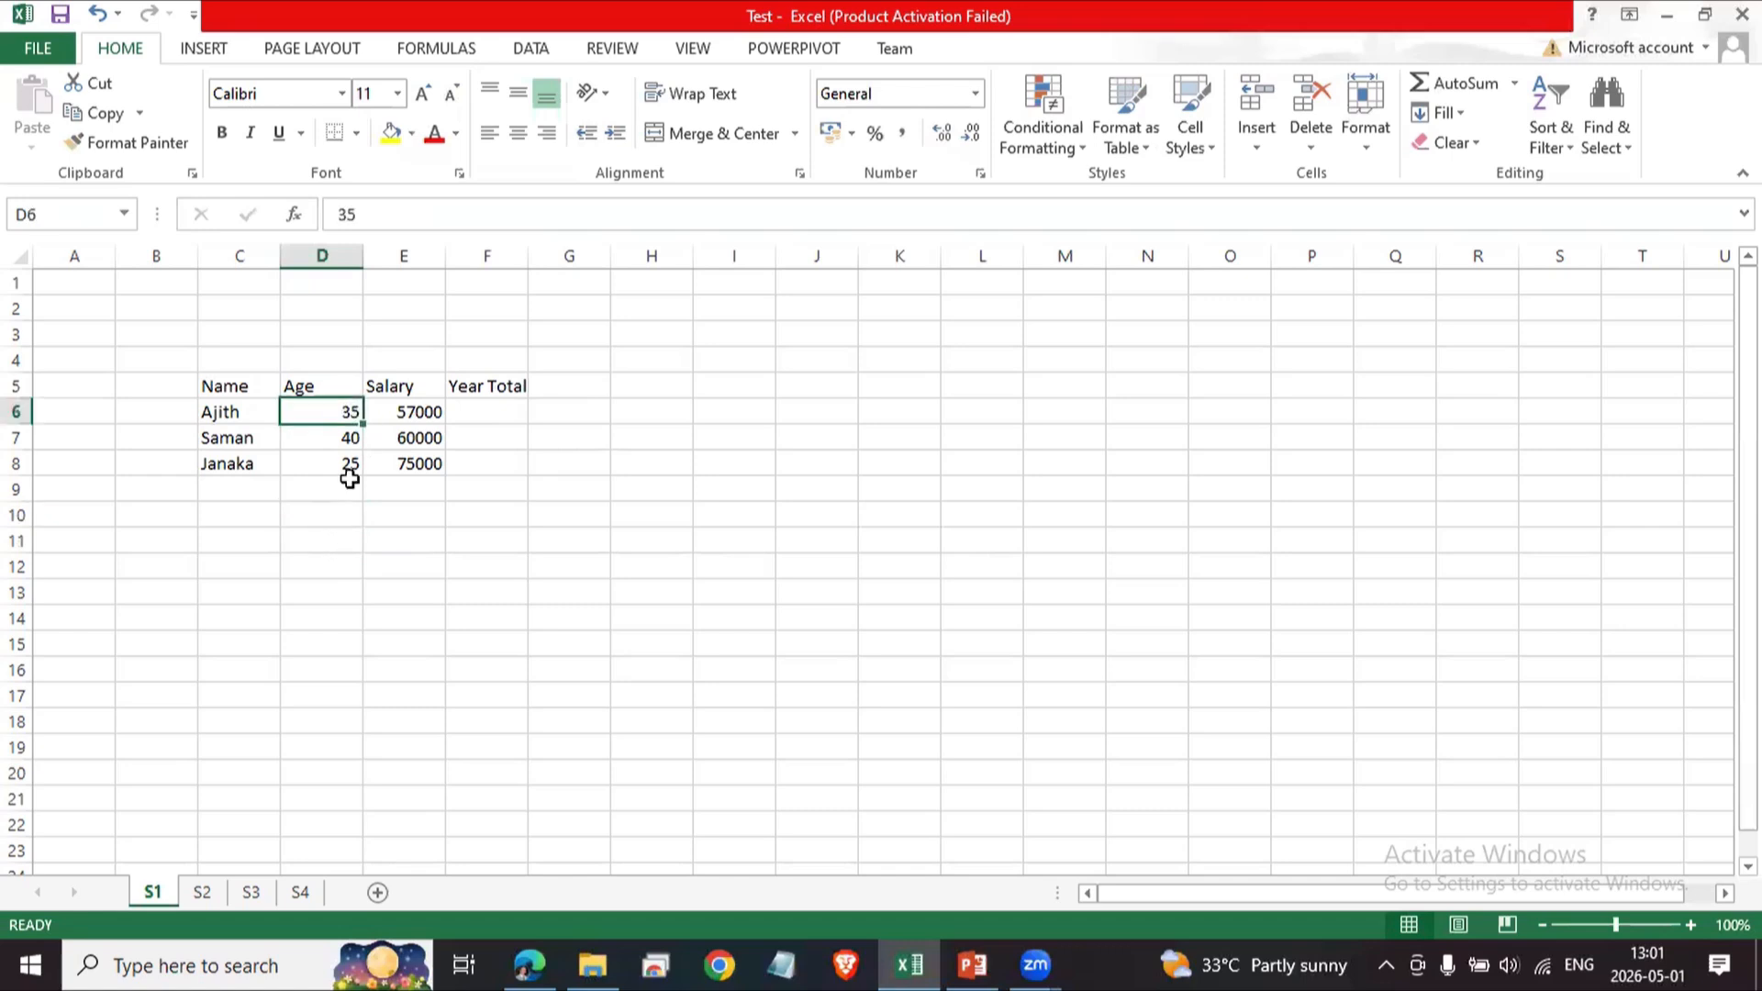
Copy the names and ages in C6:D8 and paste them starting at C12.
left_click_drag(236, 409, 301, 458)
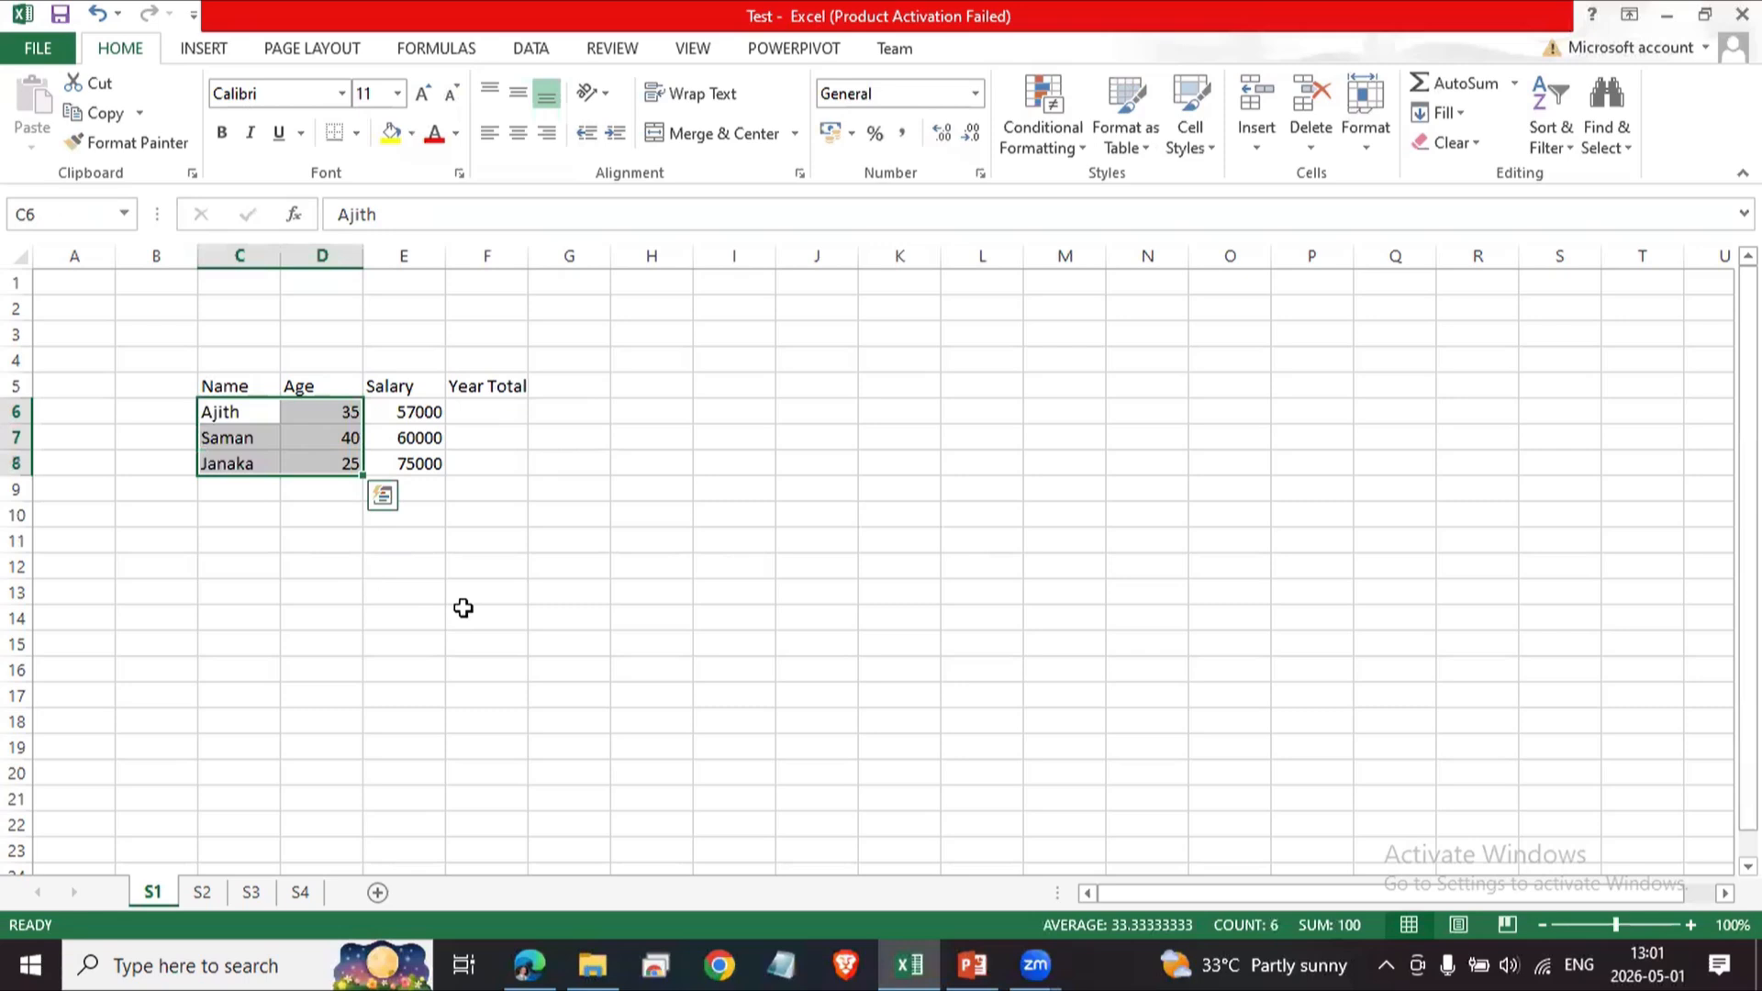
key("ctrl+q")
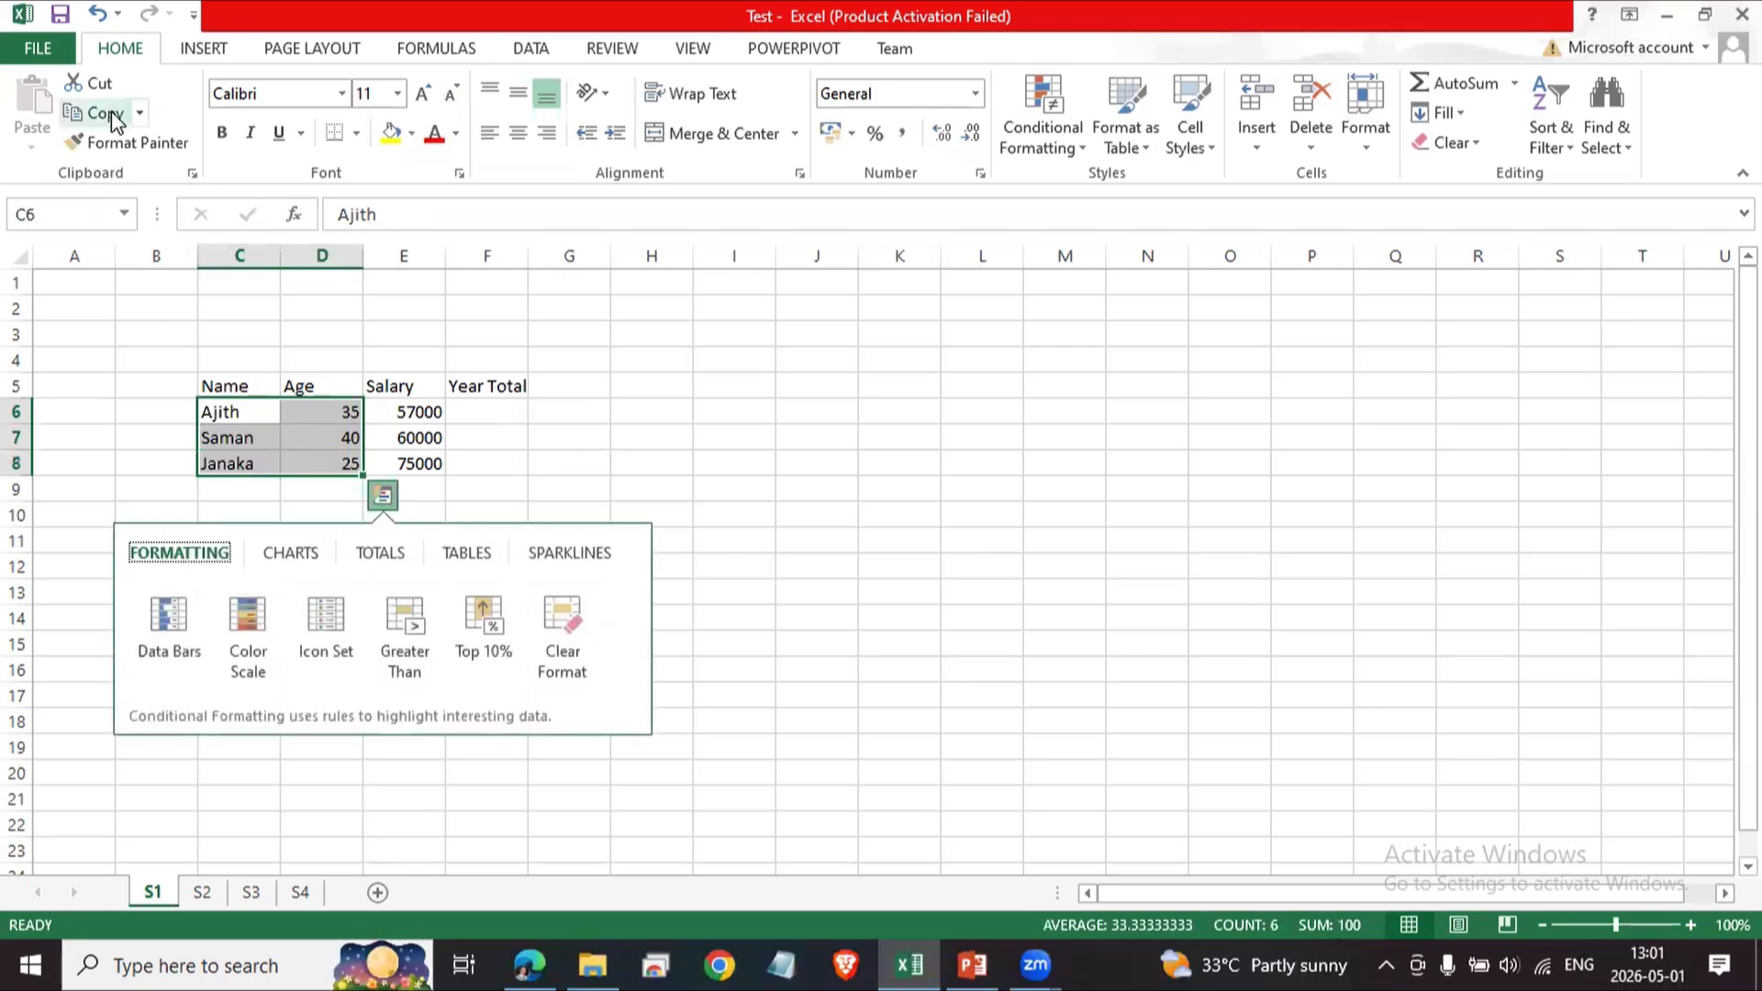
left_click(114, 113)
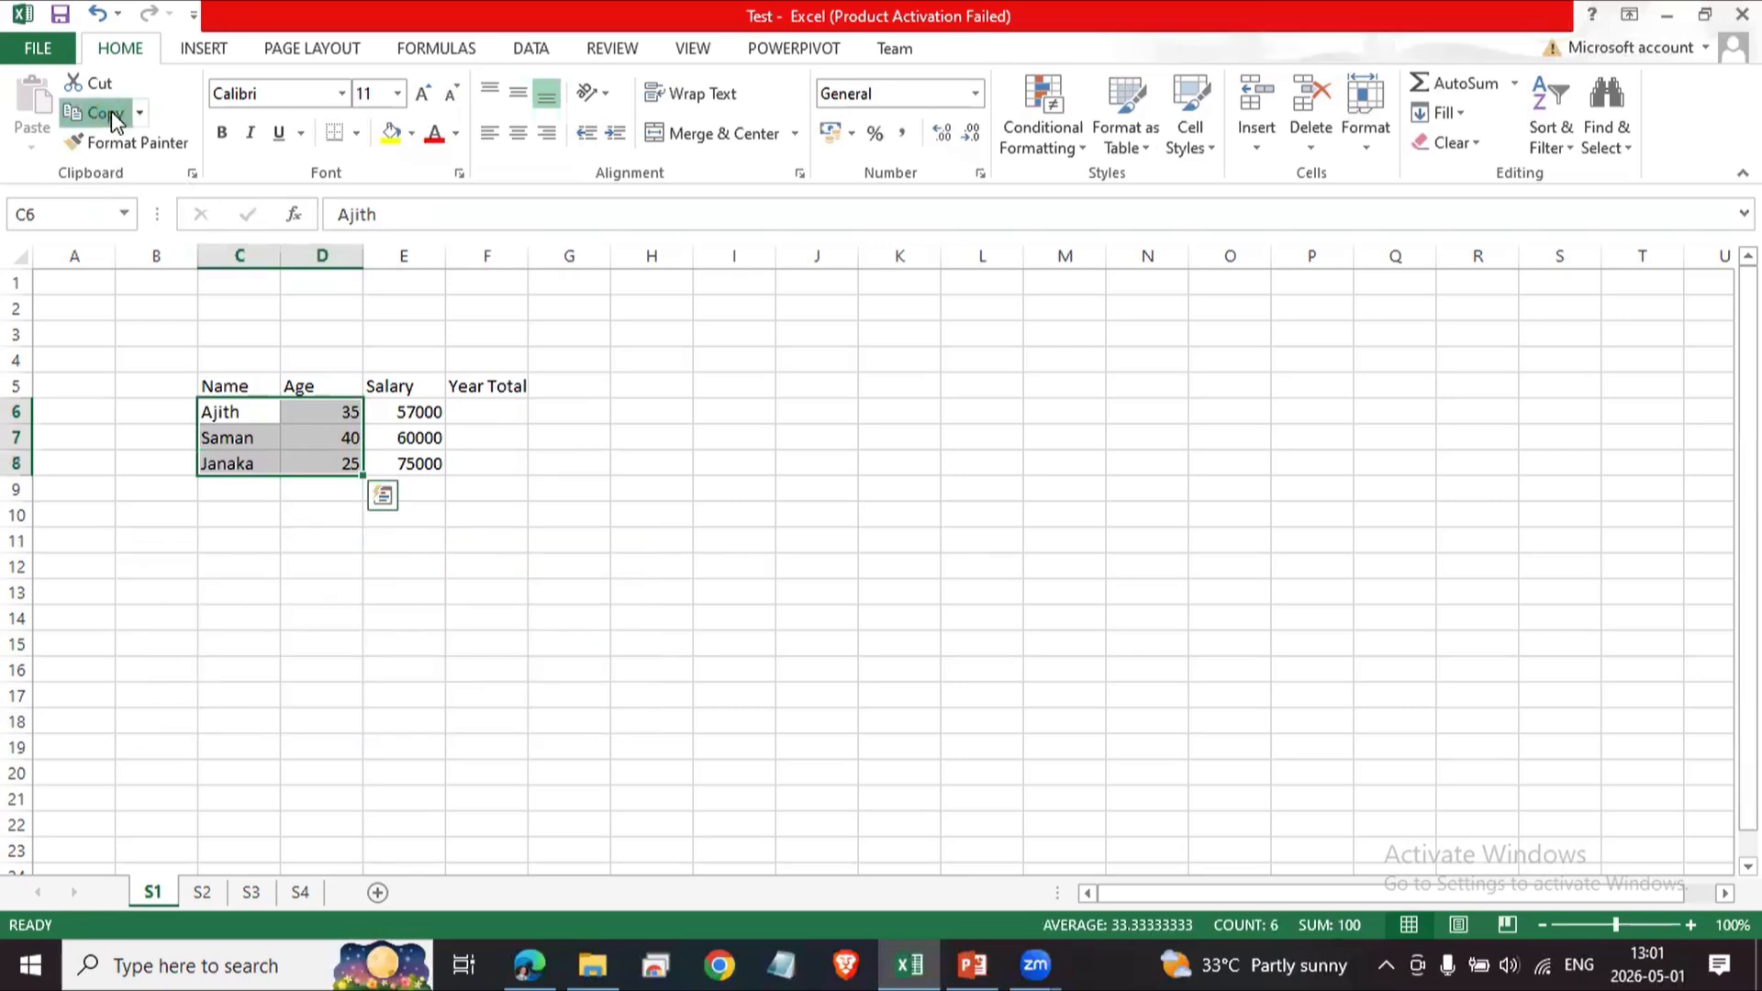
left_click(244, 564)
key("ctrl+v")
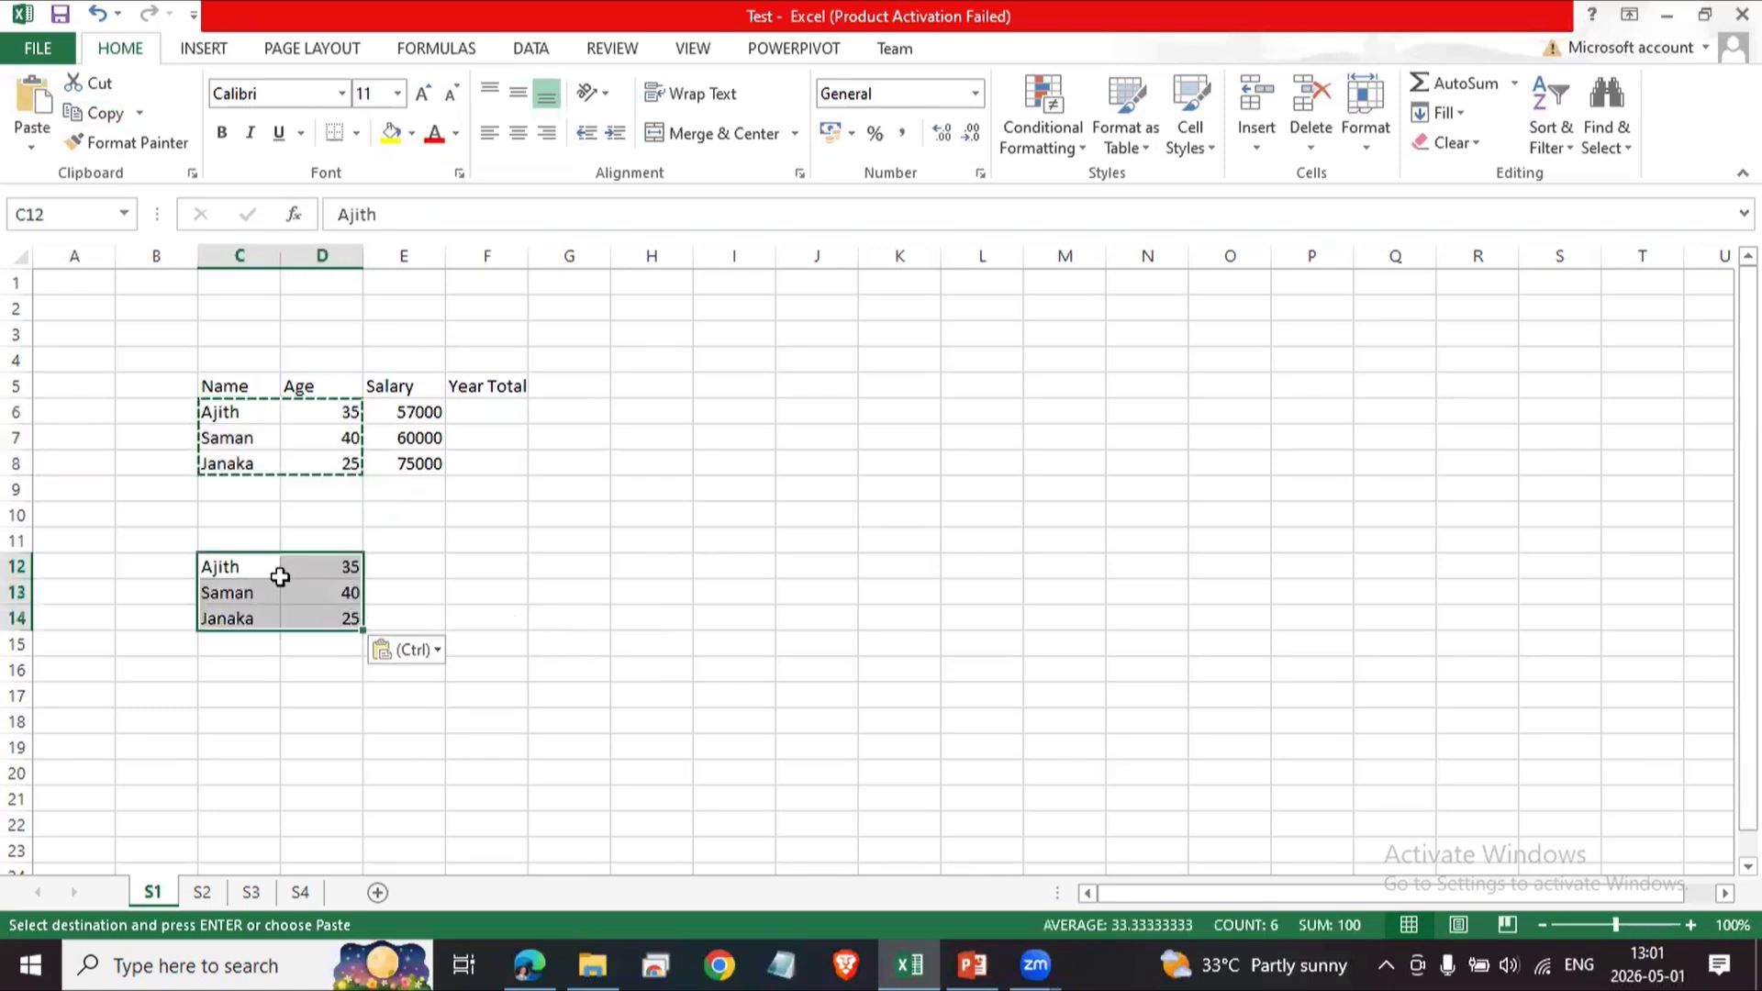
Examine the pasted names and ages in C12:D14.
left_click(404, 734)
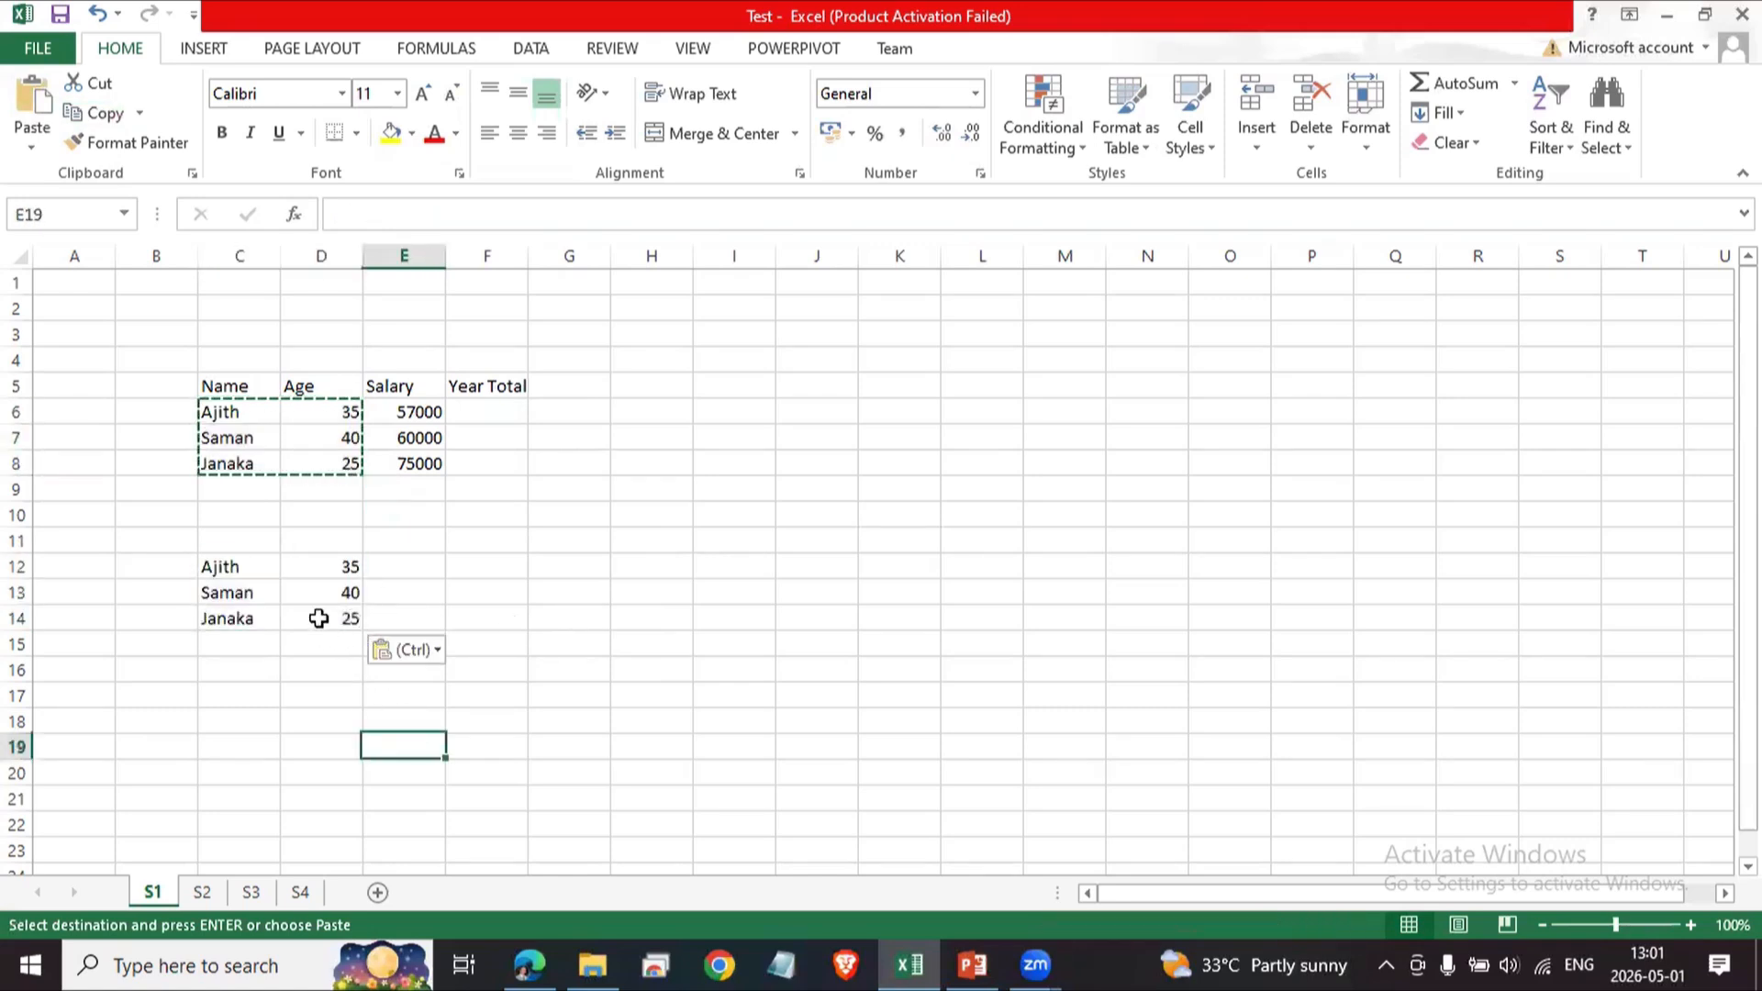
left_click_drag(224, 570, 332, 610)
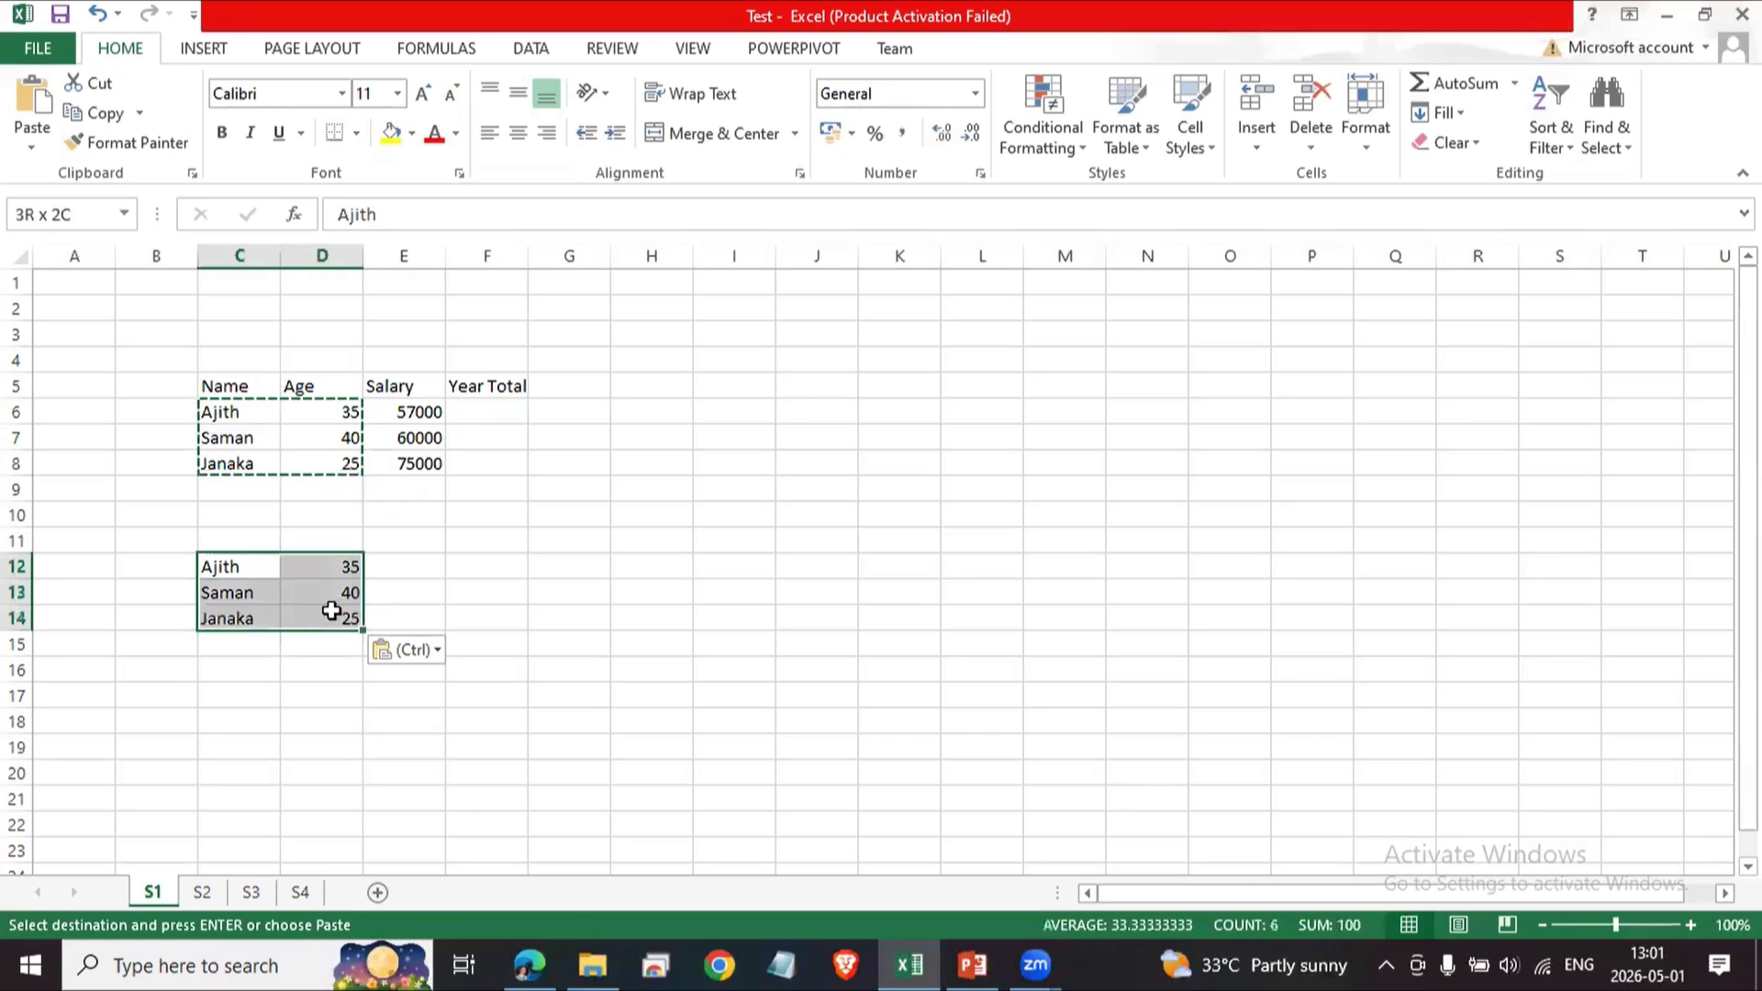
left_click(582, 618)
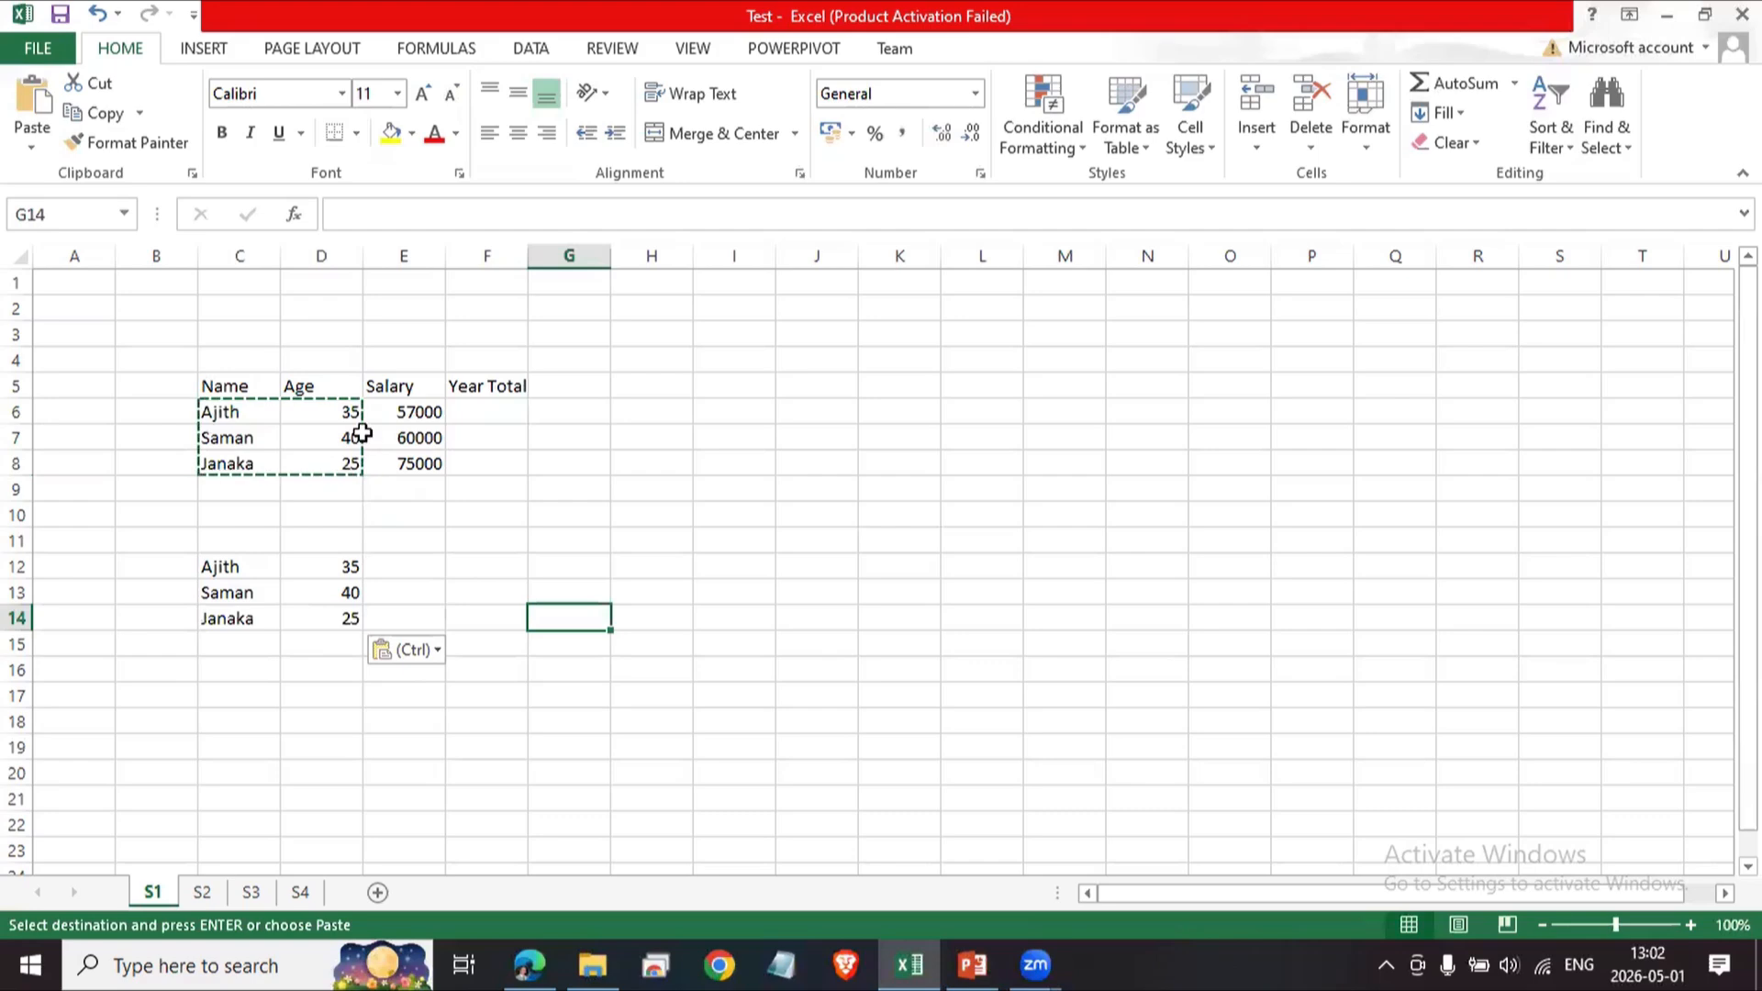
left_click(352, 569)
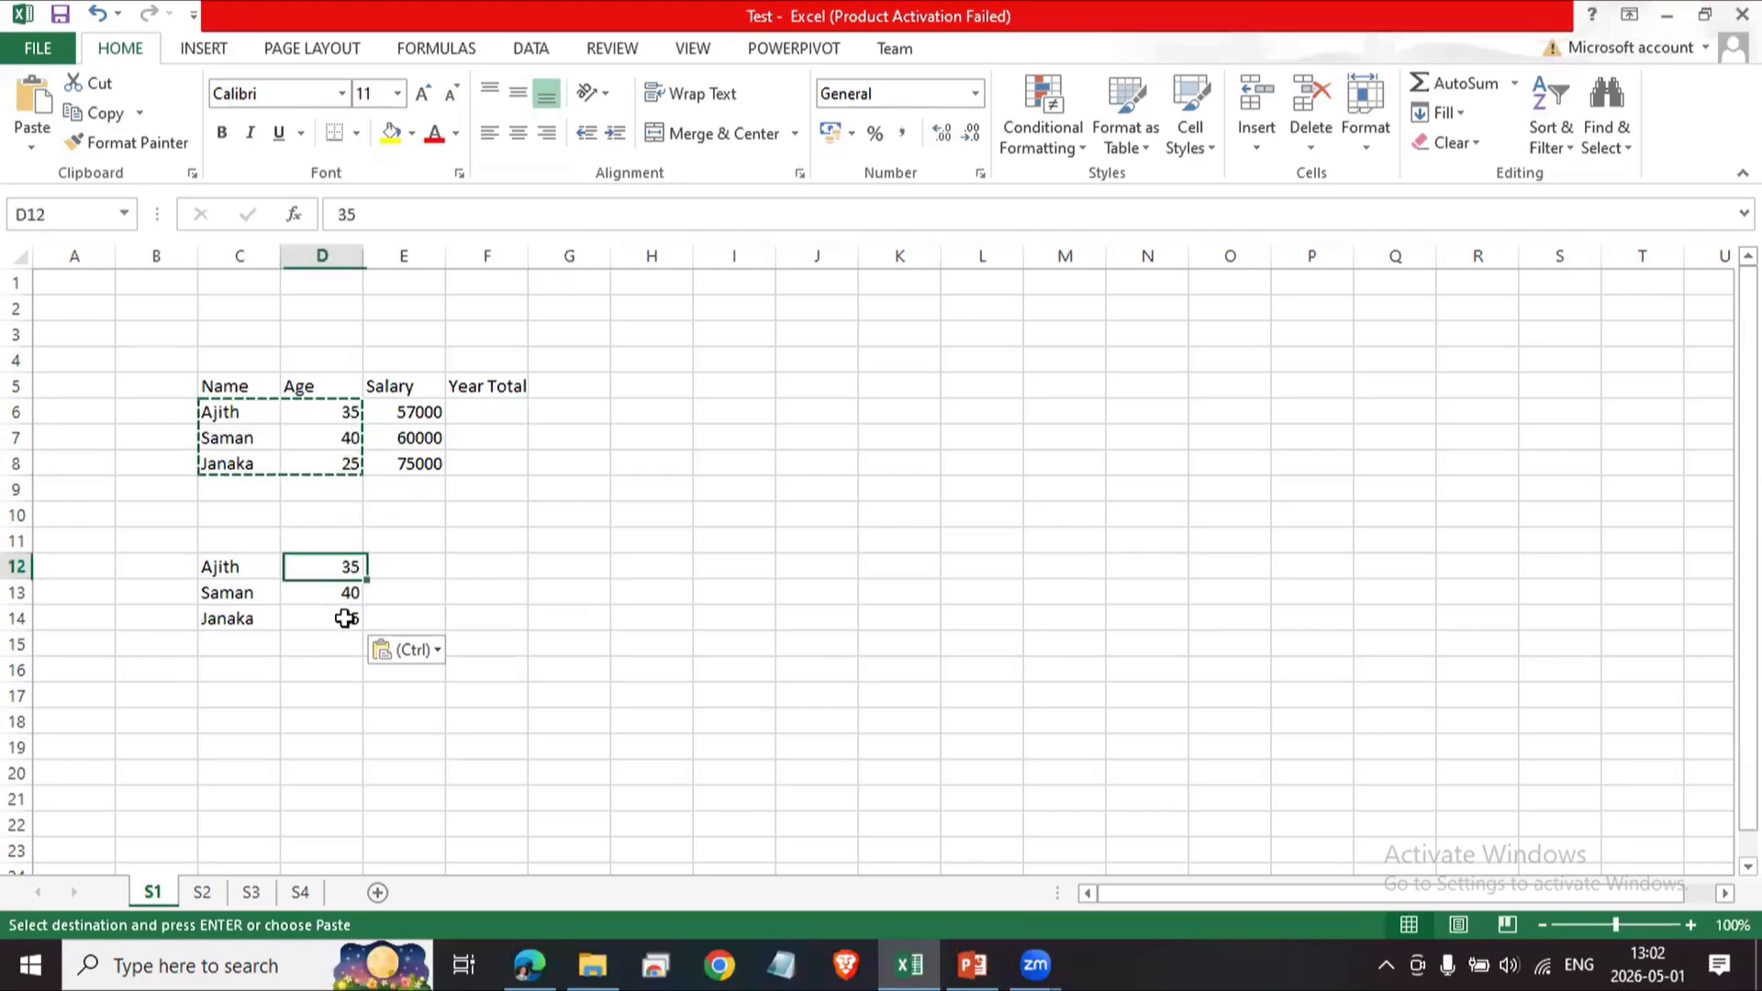
left_click(319, 613)
left_click(309, 590)
left_click(244, 569)
left_click(307, 564)
left_click(329, 601)
left_click(334, 618)
left_click(246, 617)
left_click(240, 595)
left_click(235, 568)
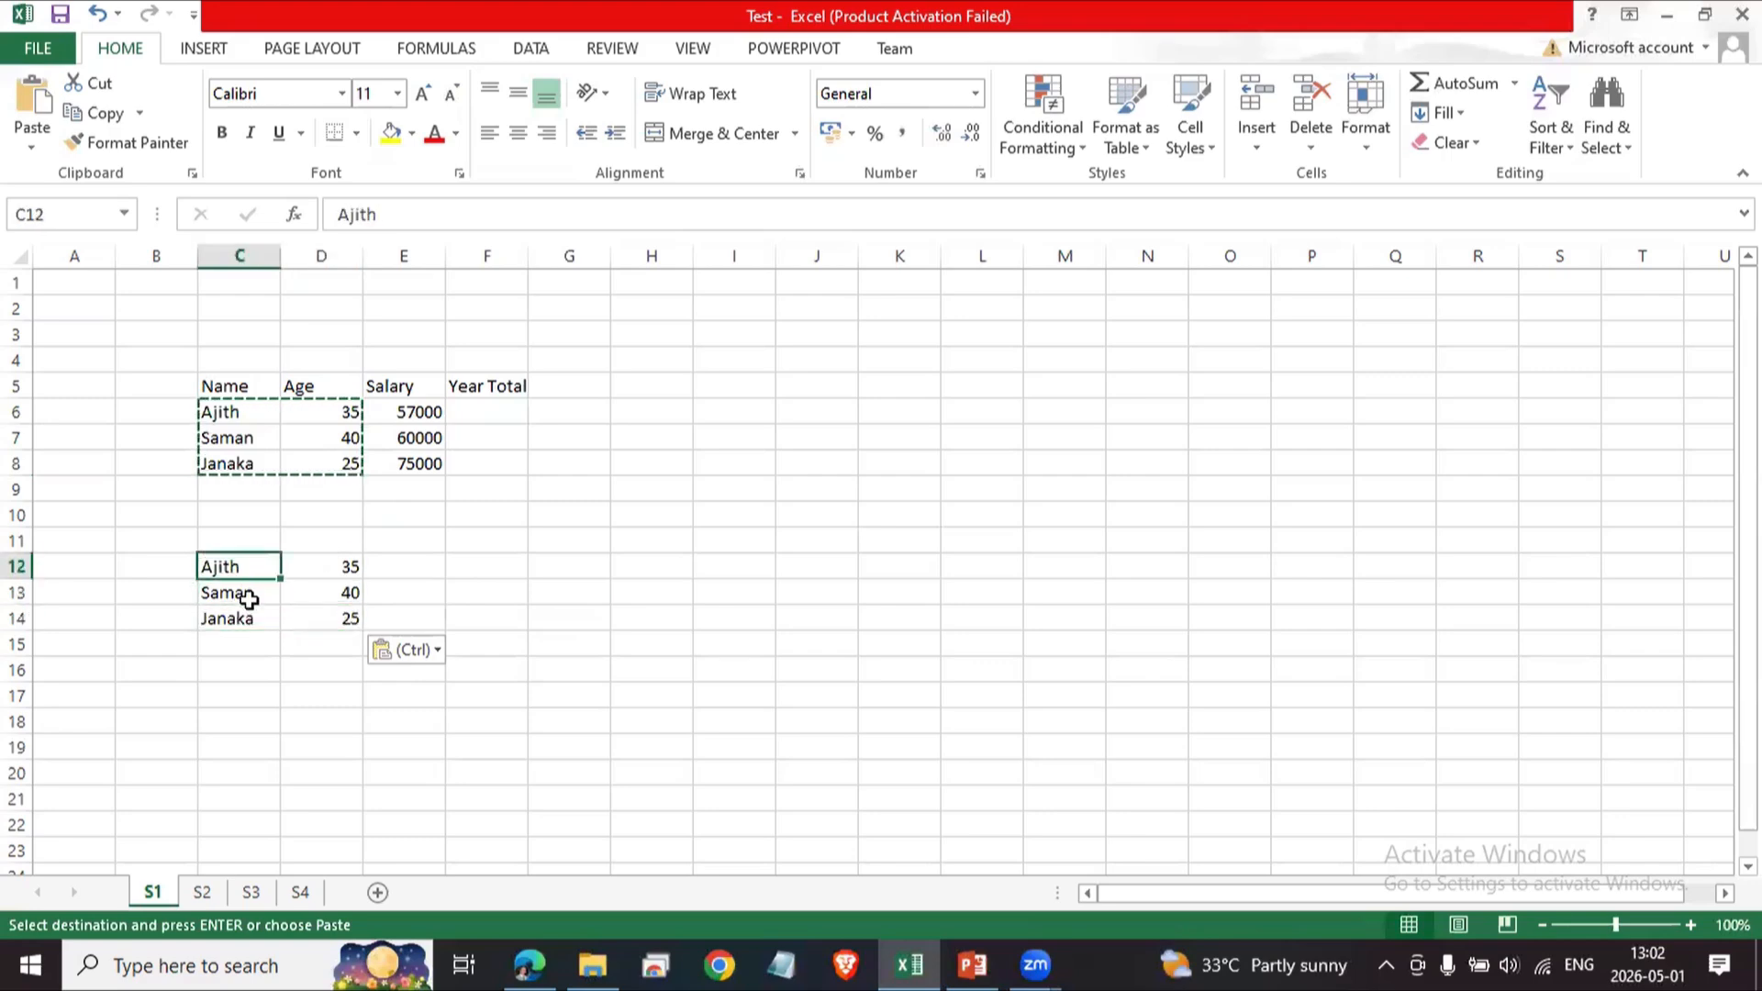
left_click(347, 438)
left_click(357, 607)
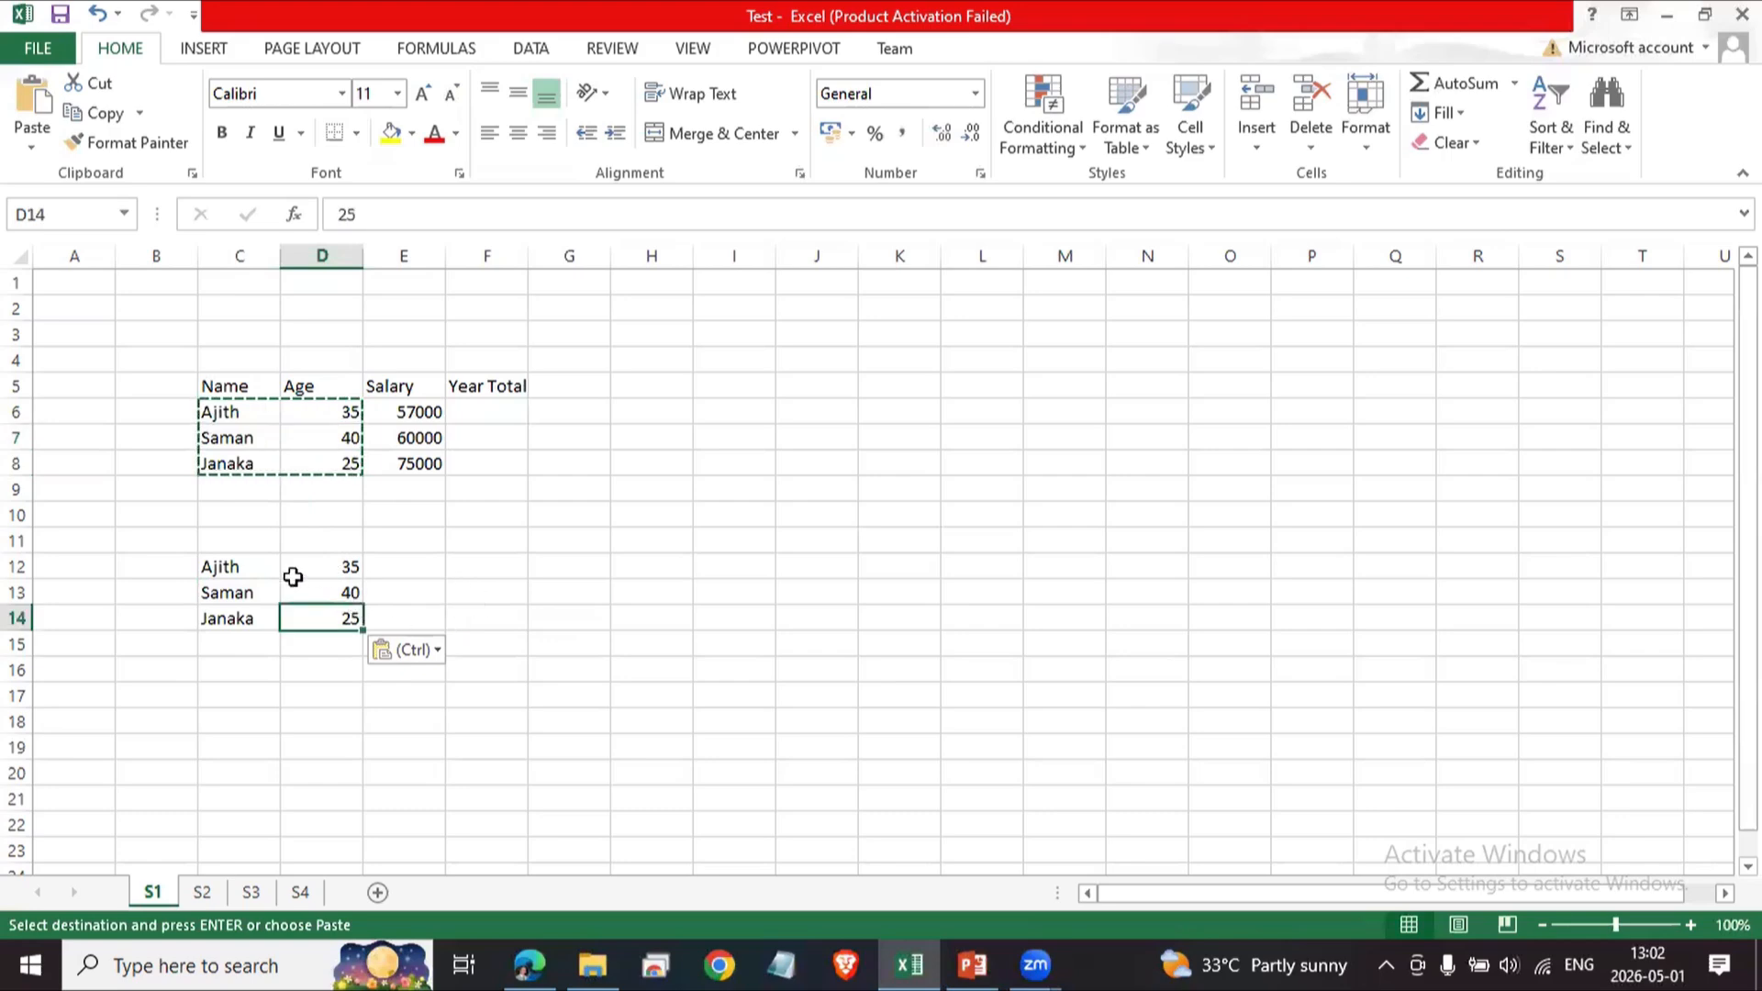
Delete the pasted range C12:D14.
left_click_drag(224, 563, 346, 615)
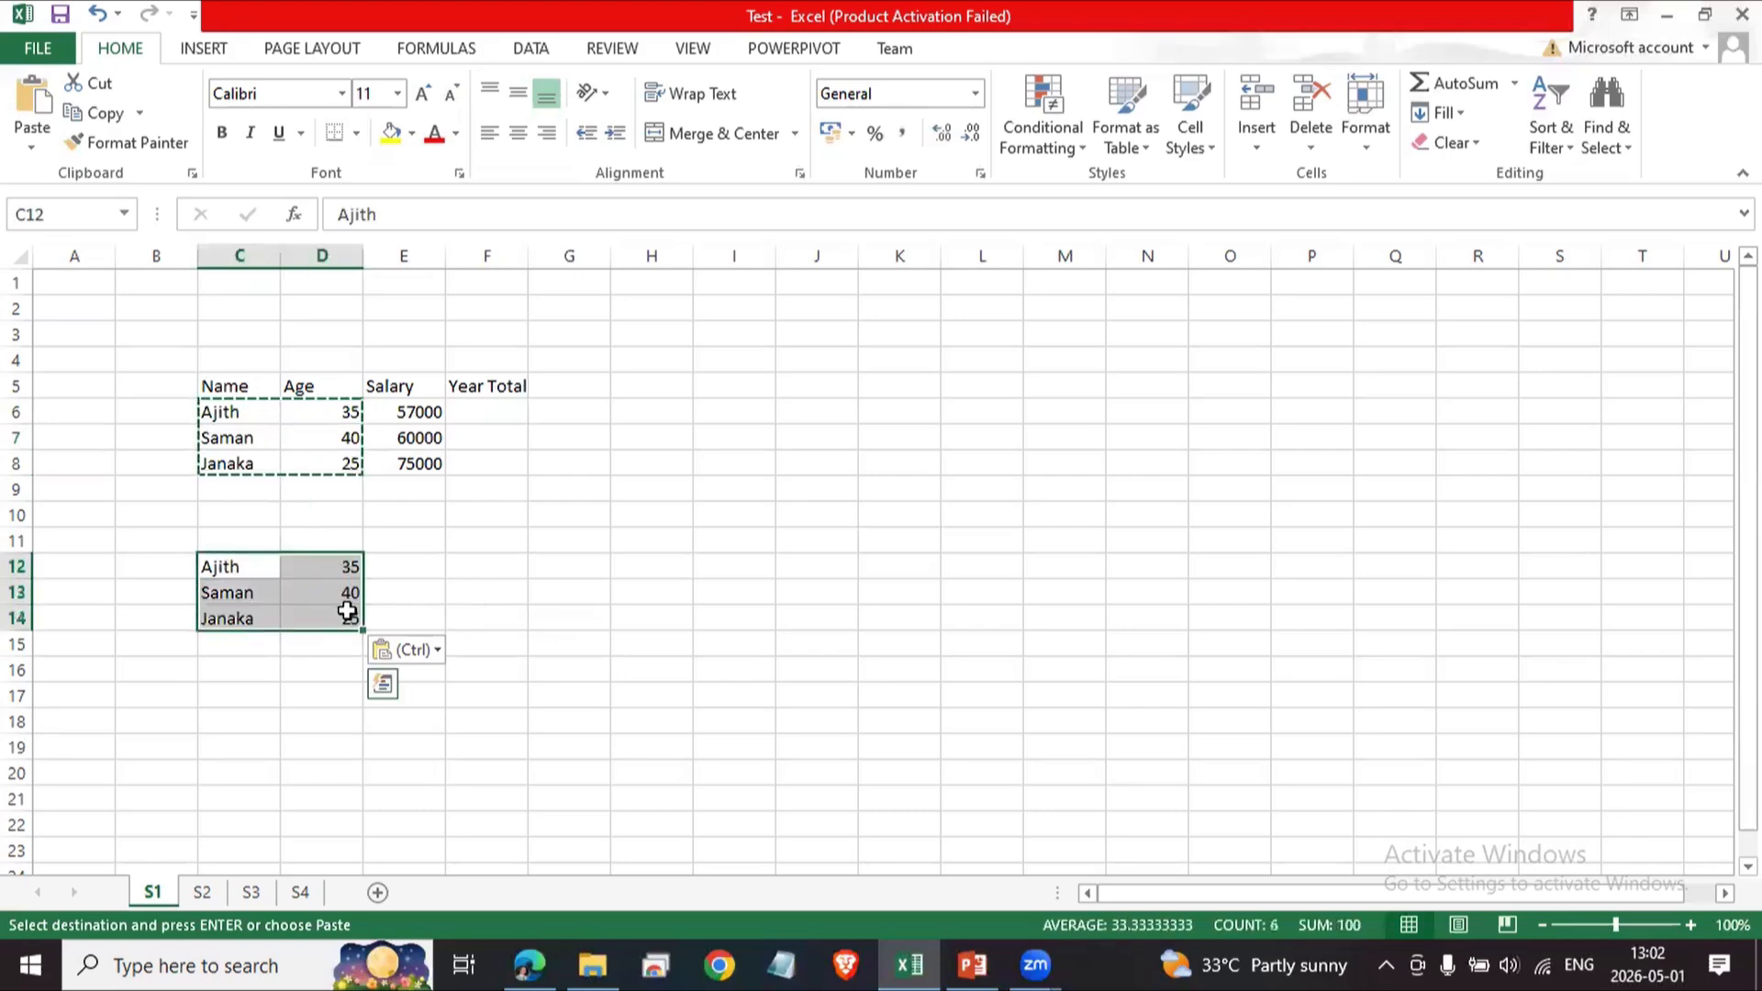
key("Delete")
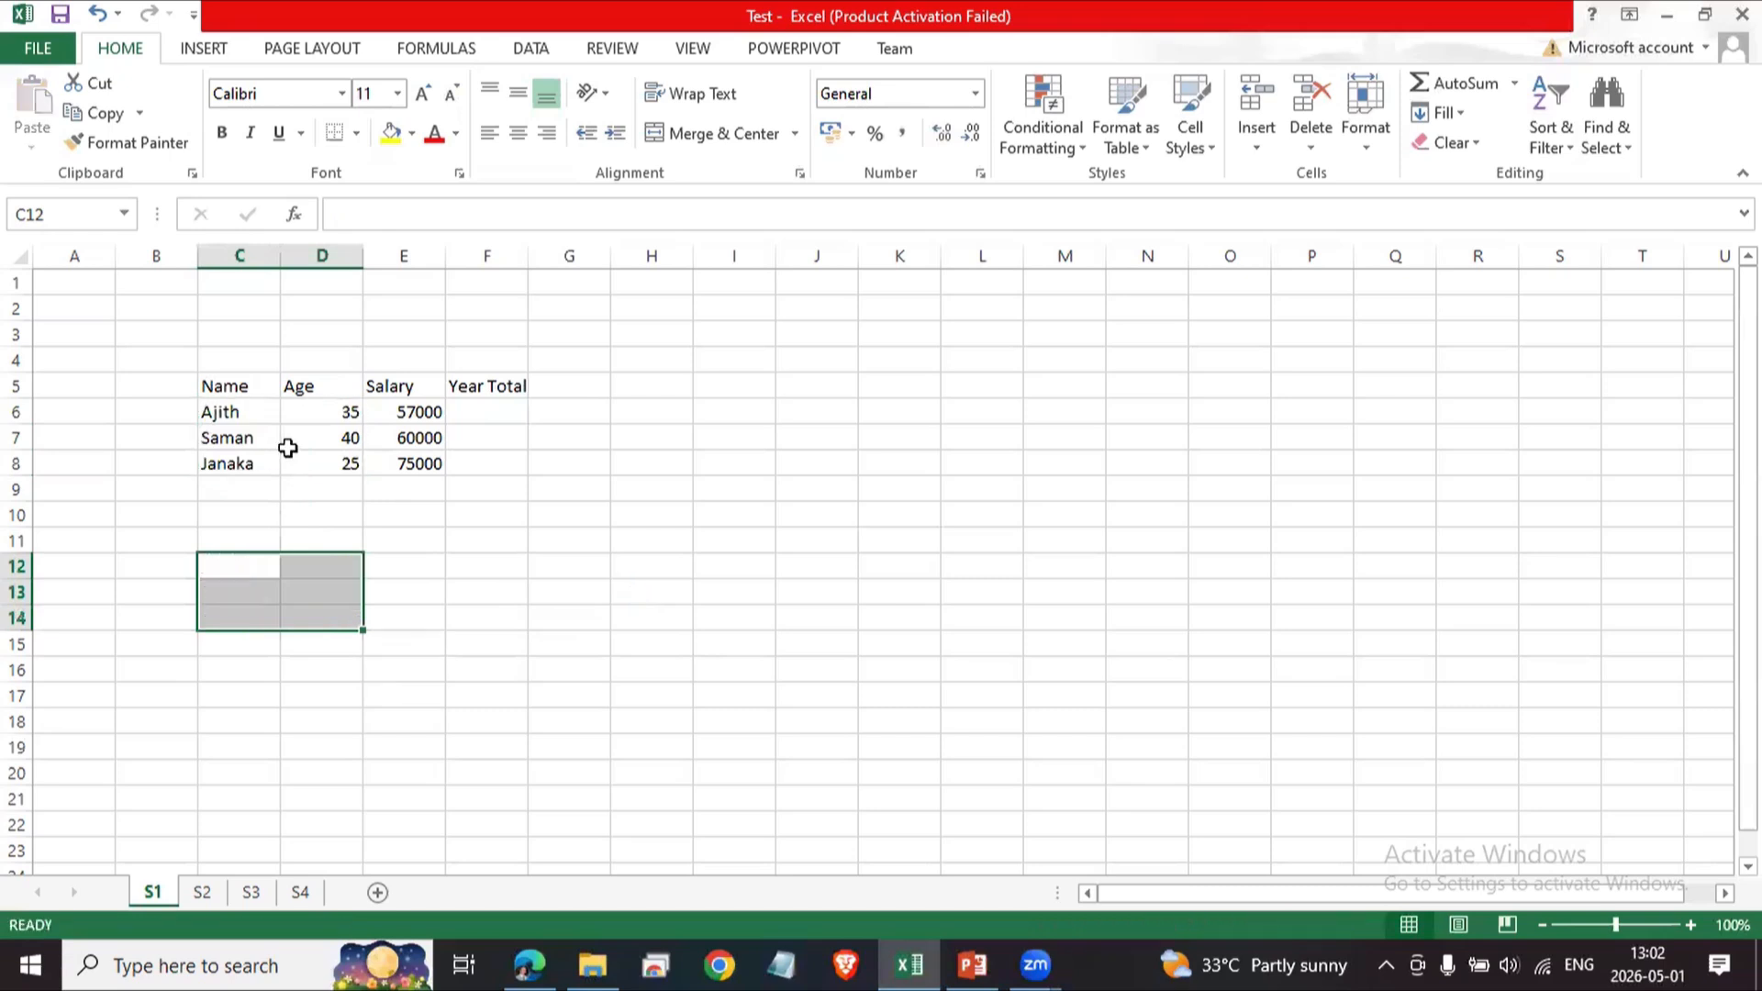
left_click(594, 611)
Enter the formula =C6 in C12.
left_click(236, 575)
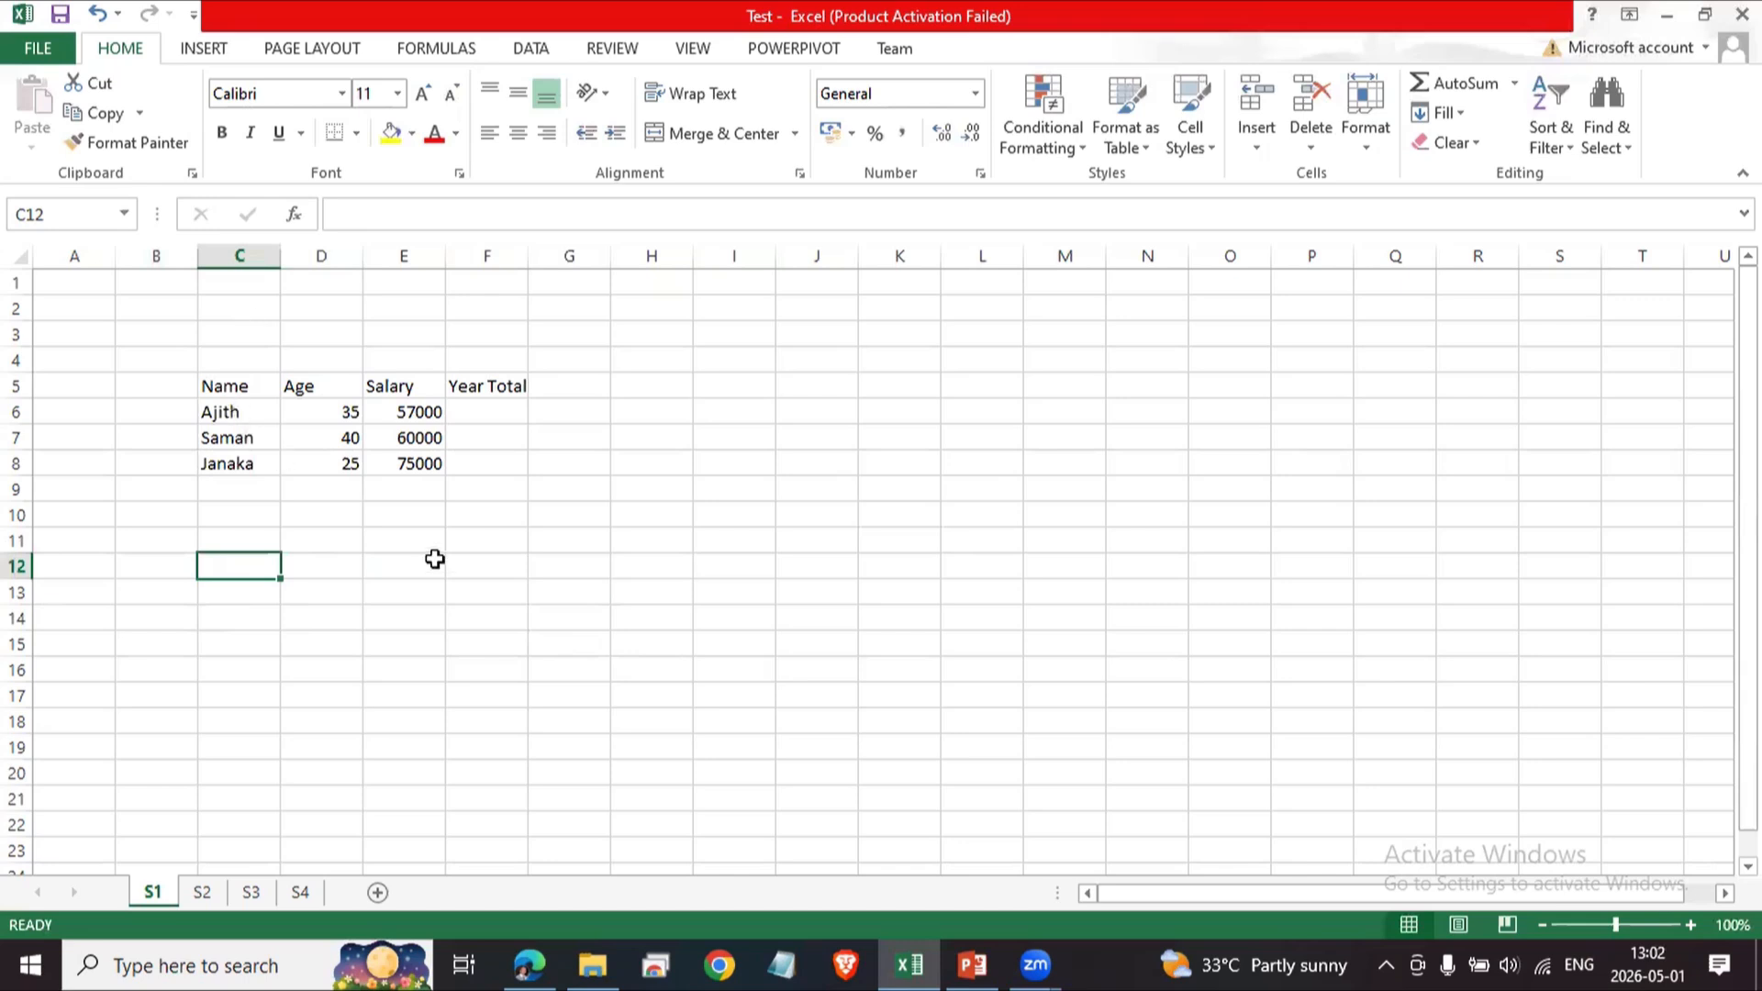
type("C6")
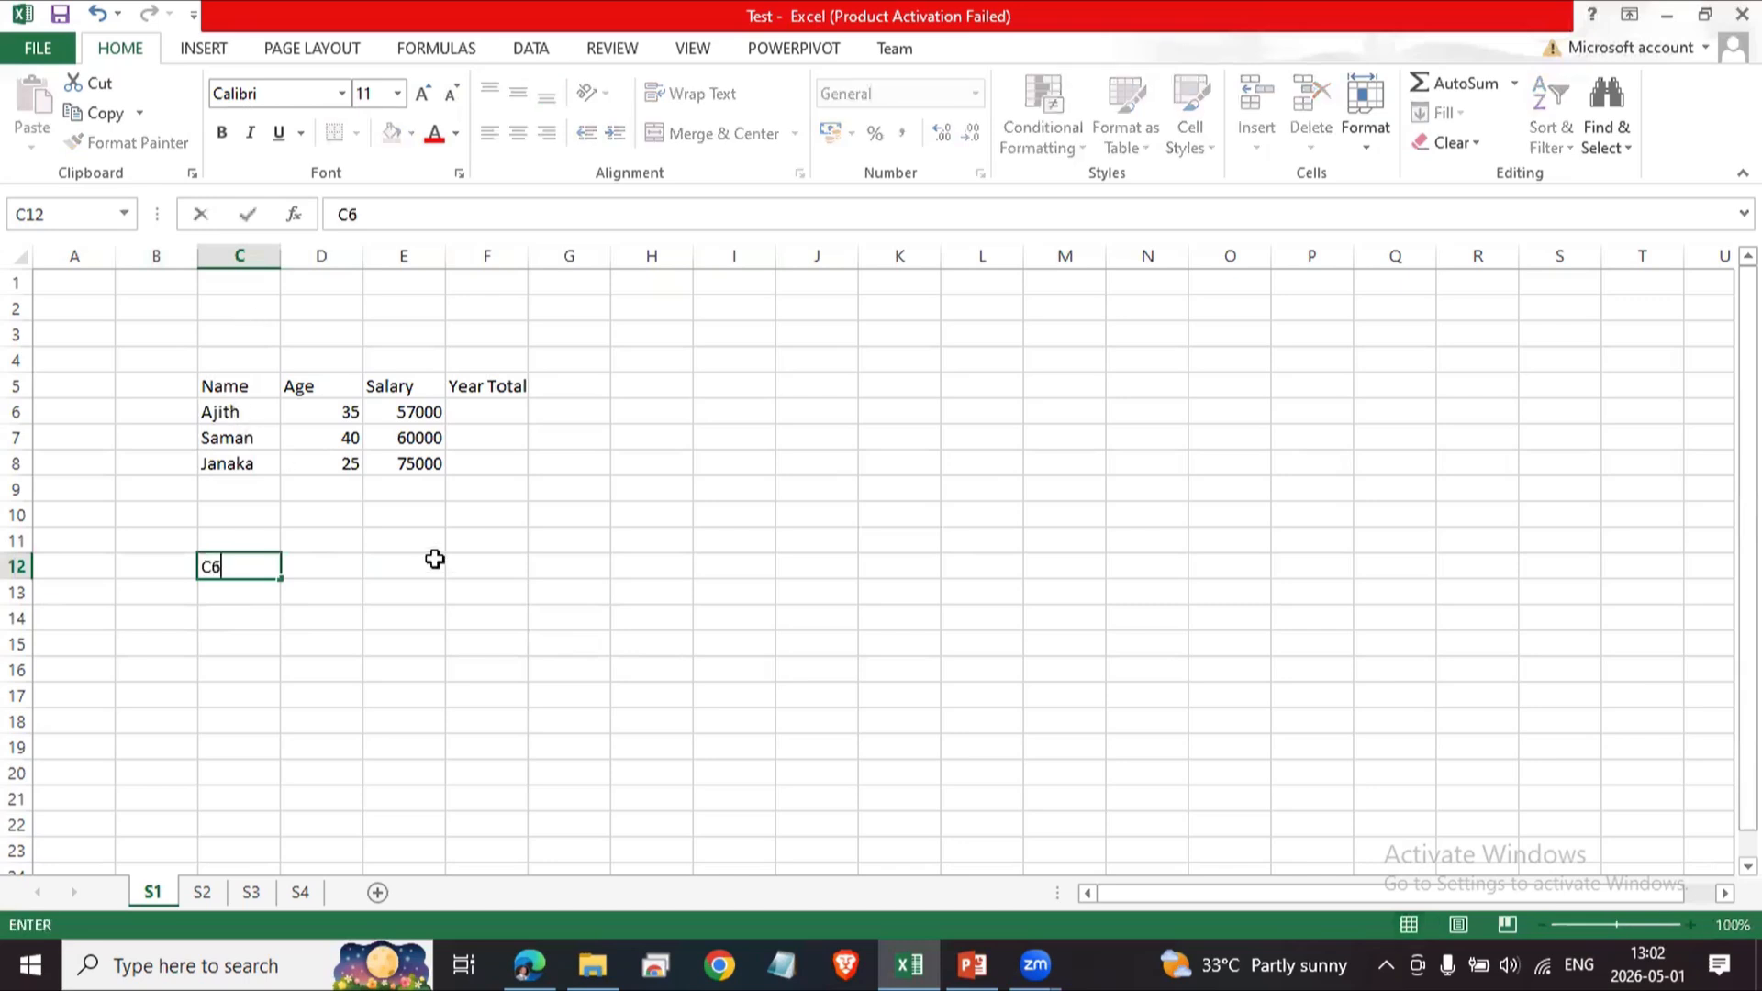
key("BackSpace")
key("BackSpace")
type("=")
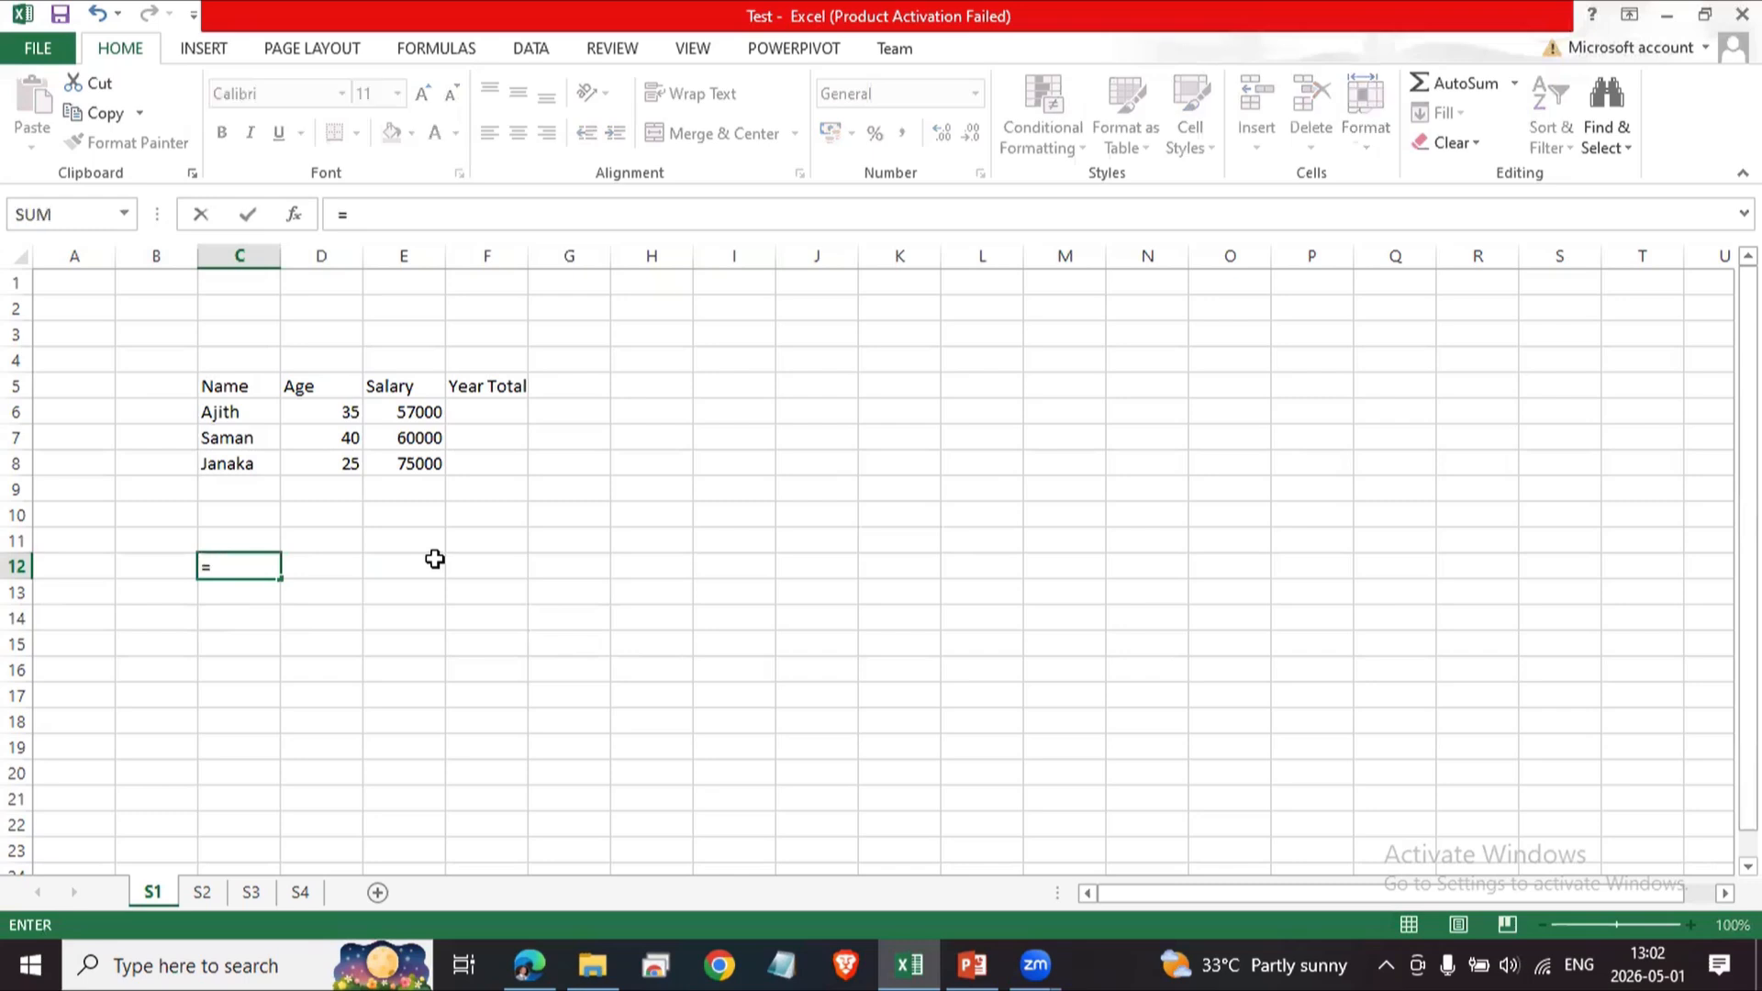
type("C6")
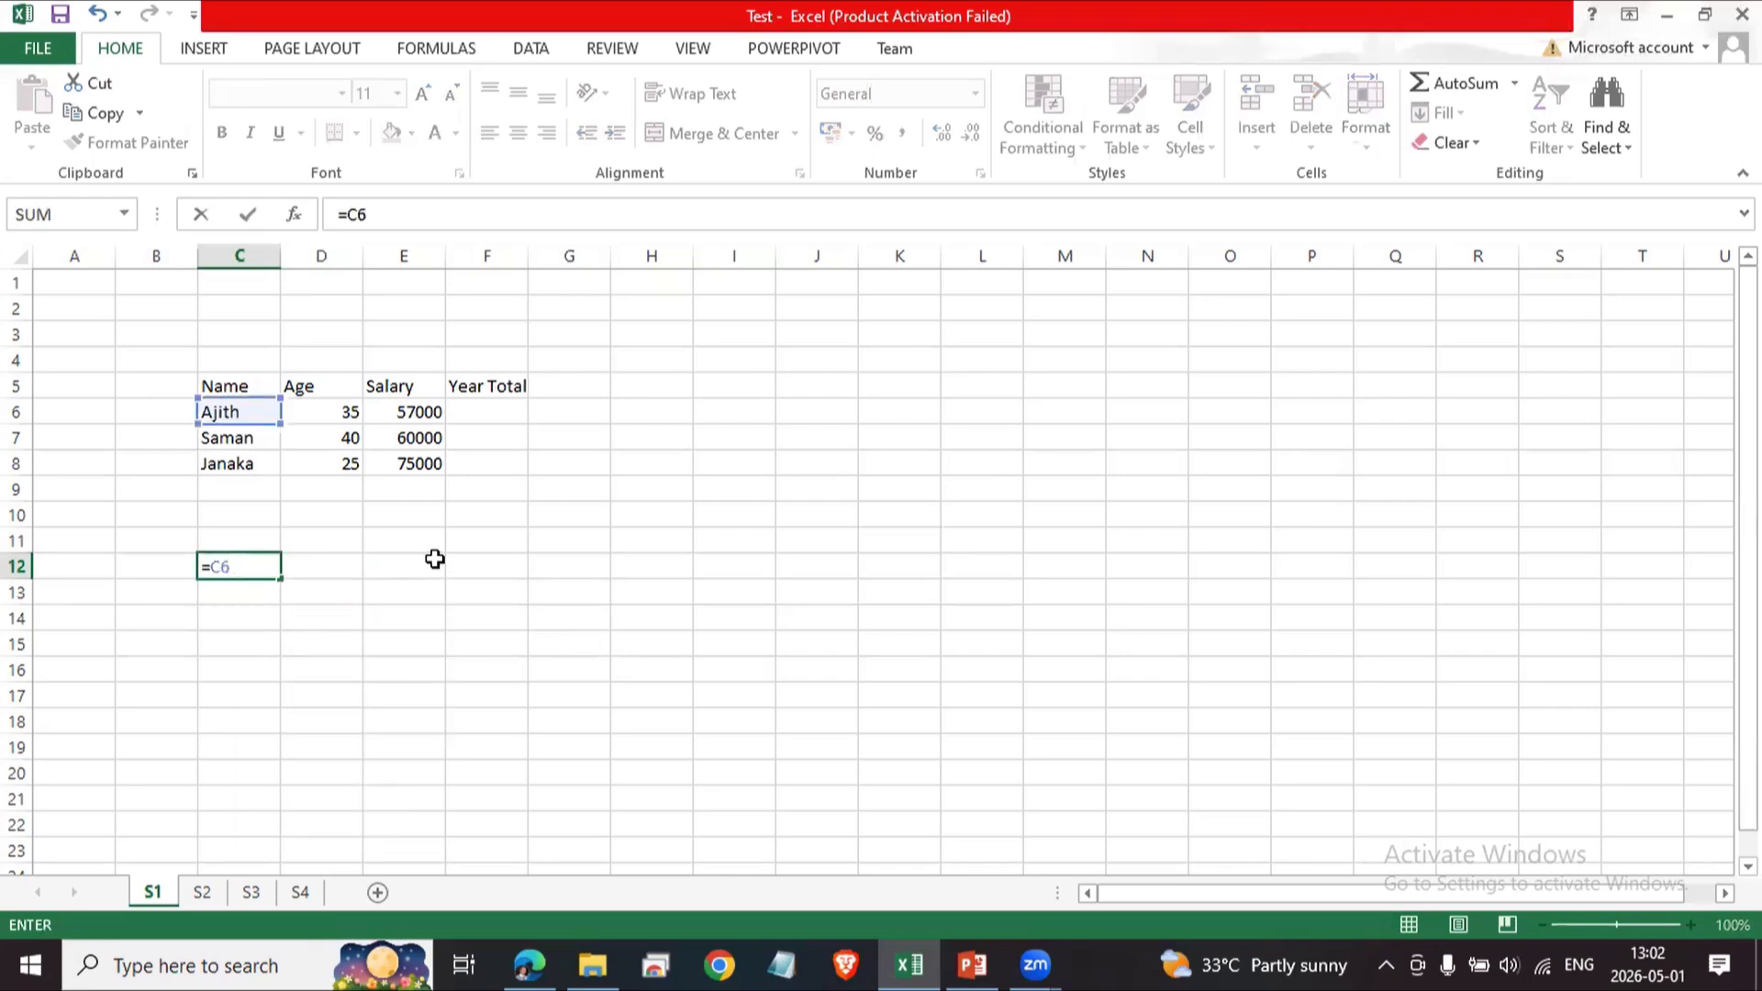
key("Return")
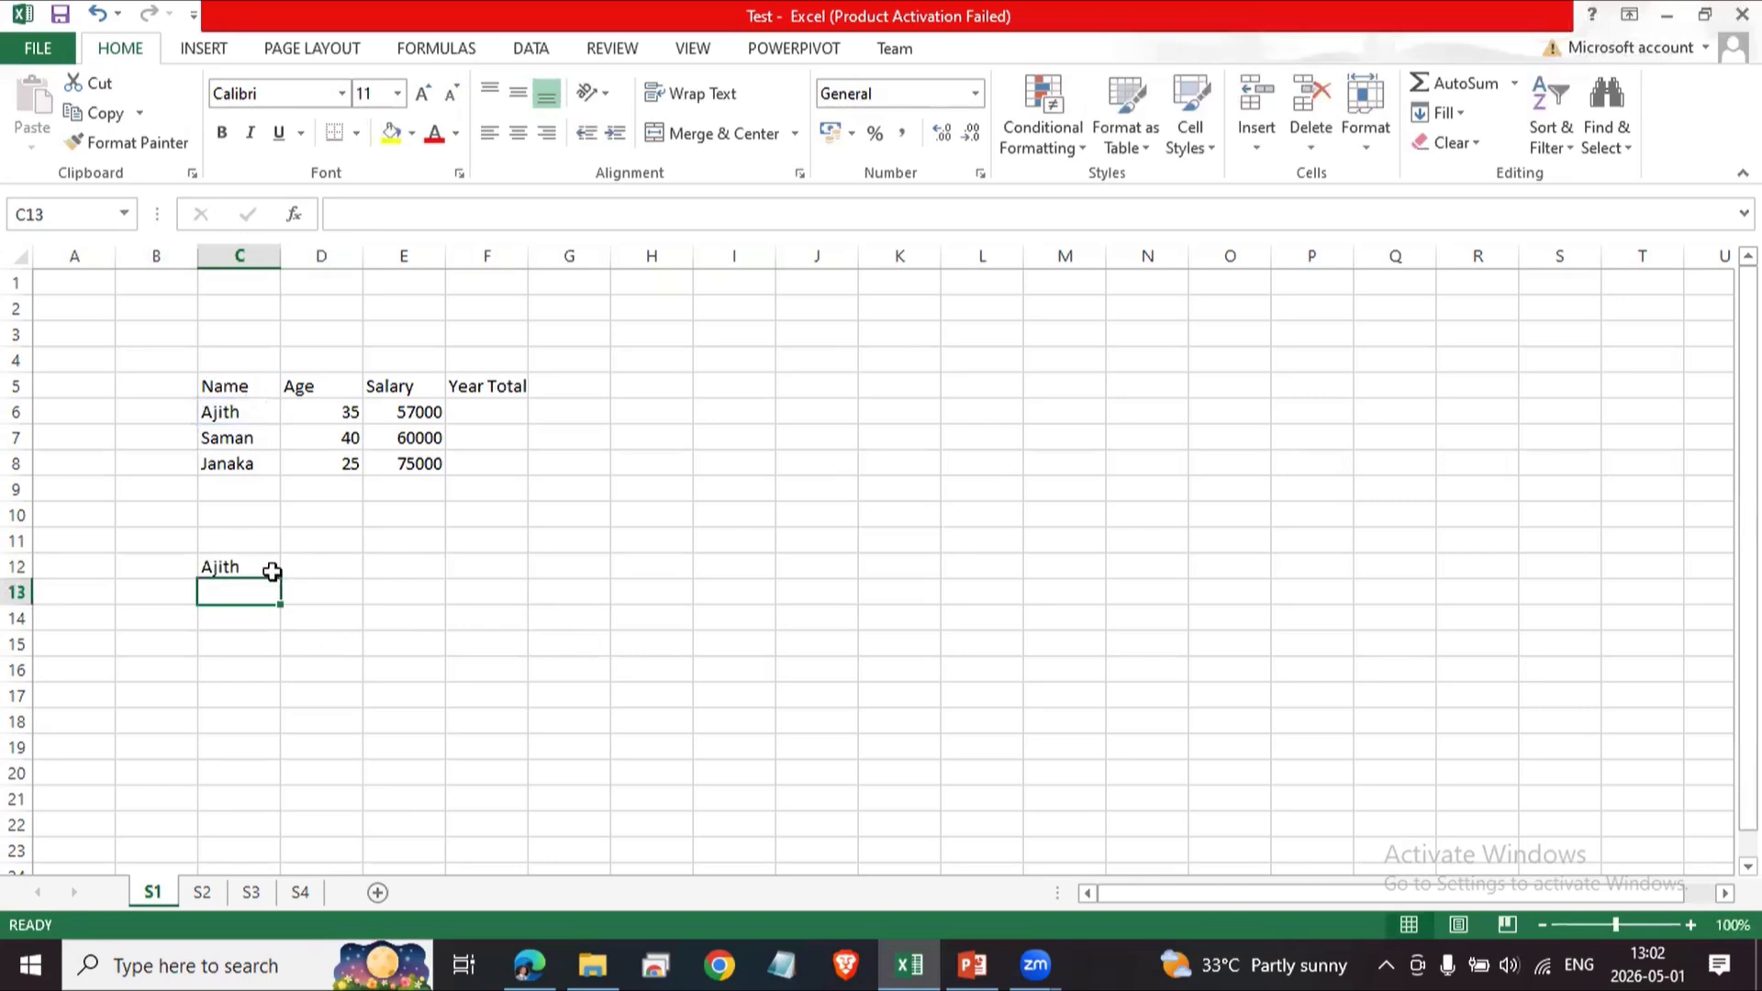
Copy C12's formula down into C13:C16.
left_click(271, 572)
key("ctrl+c")
left_click_drag(253, 594, 255, 670)
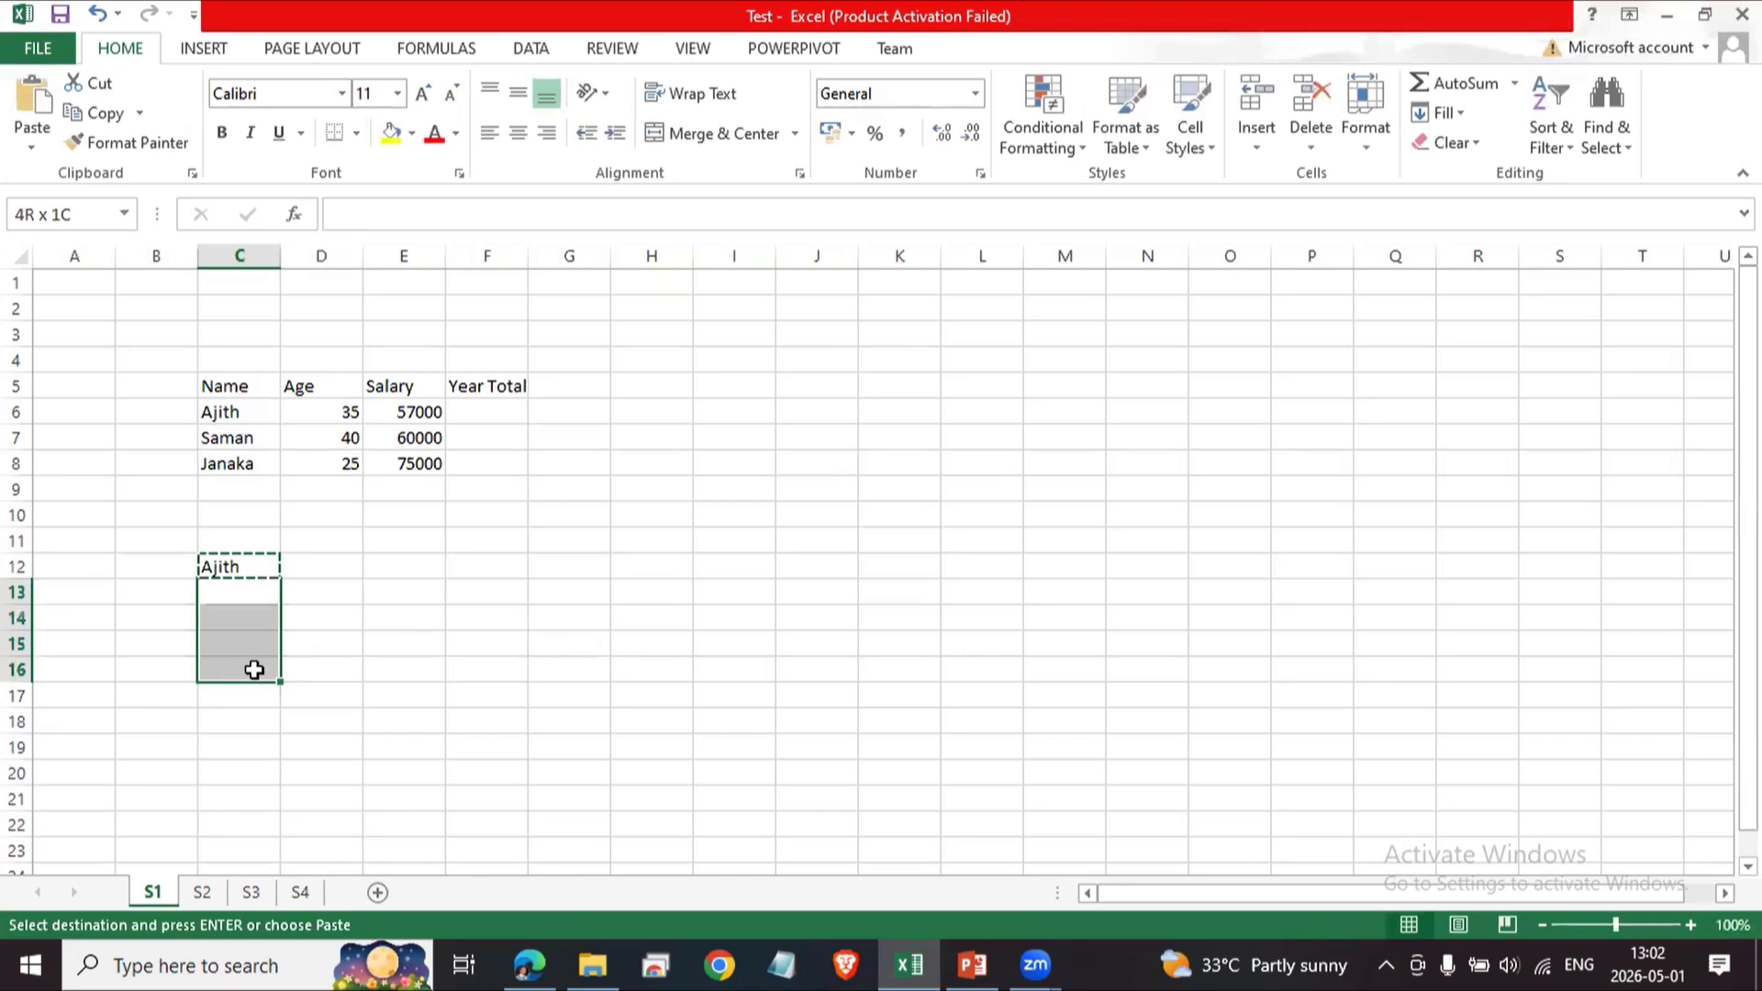
key("ctrl+v")
left_click(574, 615)
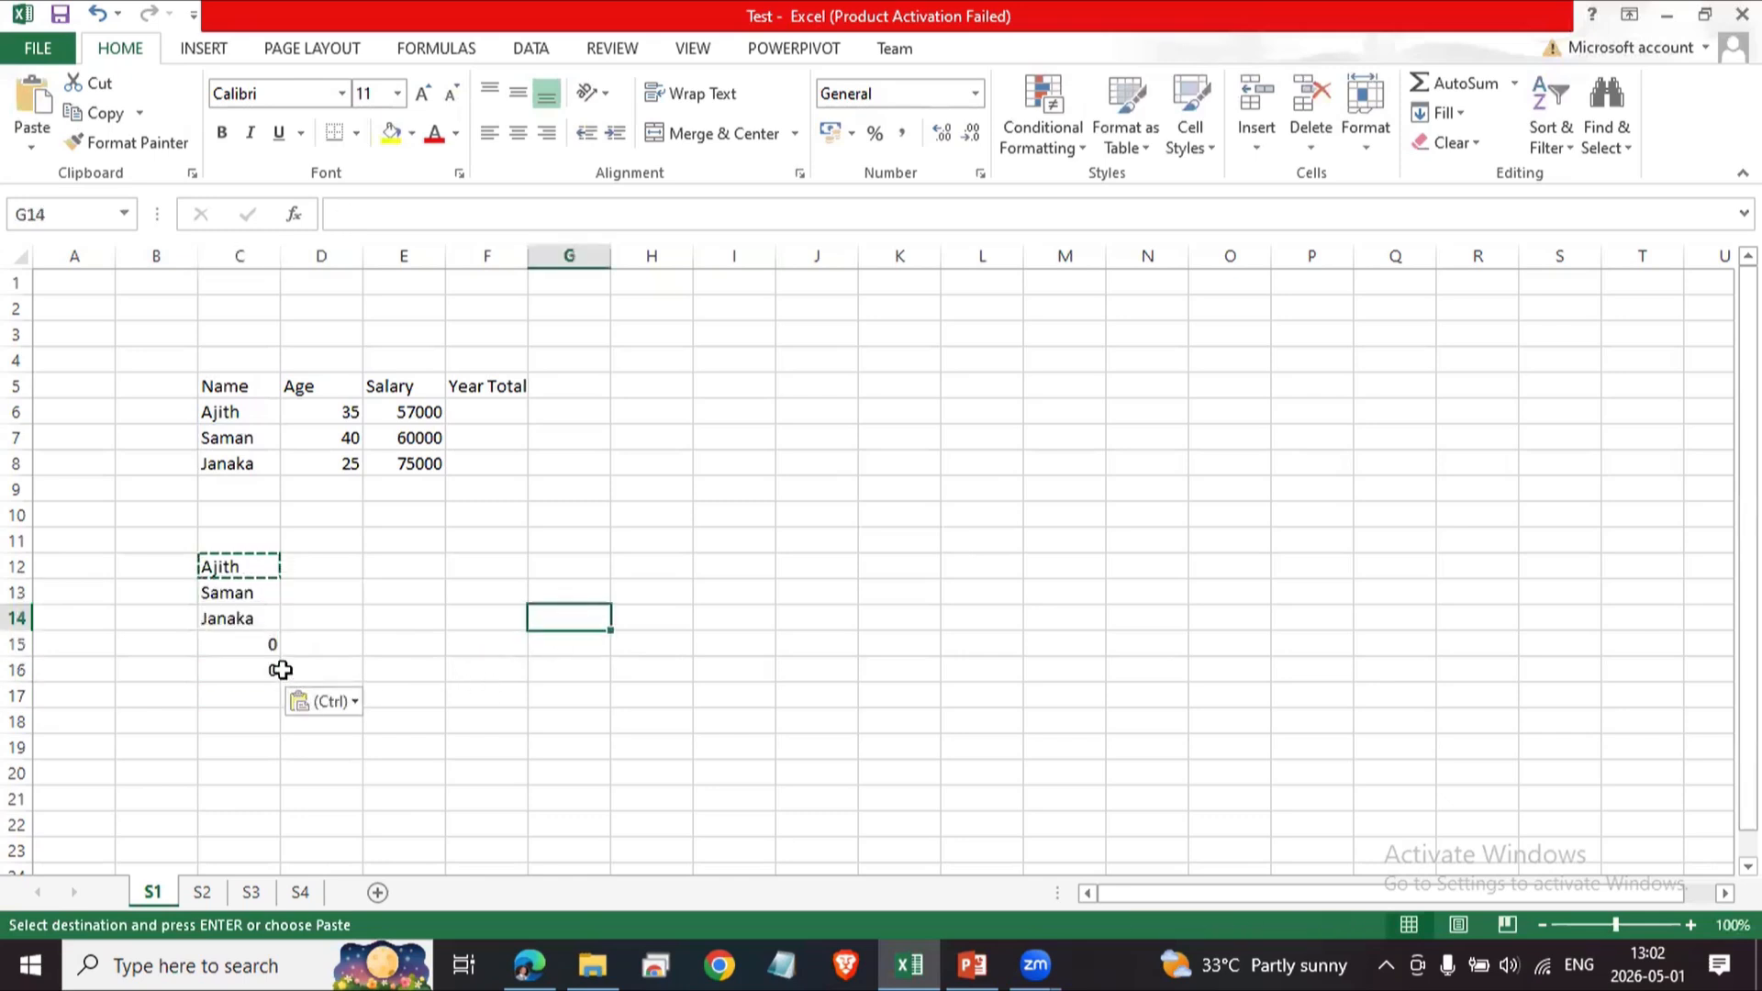
Inspect the copied formulas in C13 through C16.
left_click(243, 594)
left_click(240, 613)
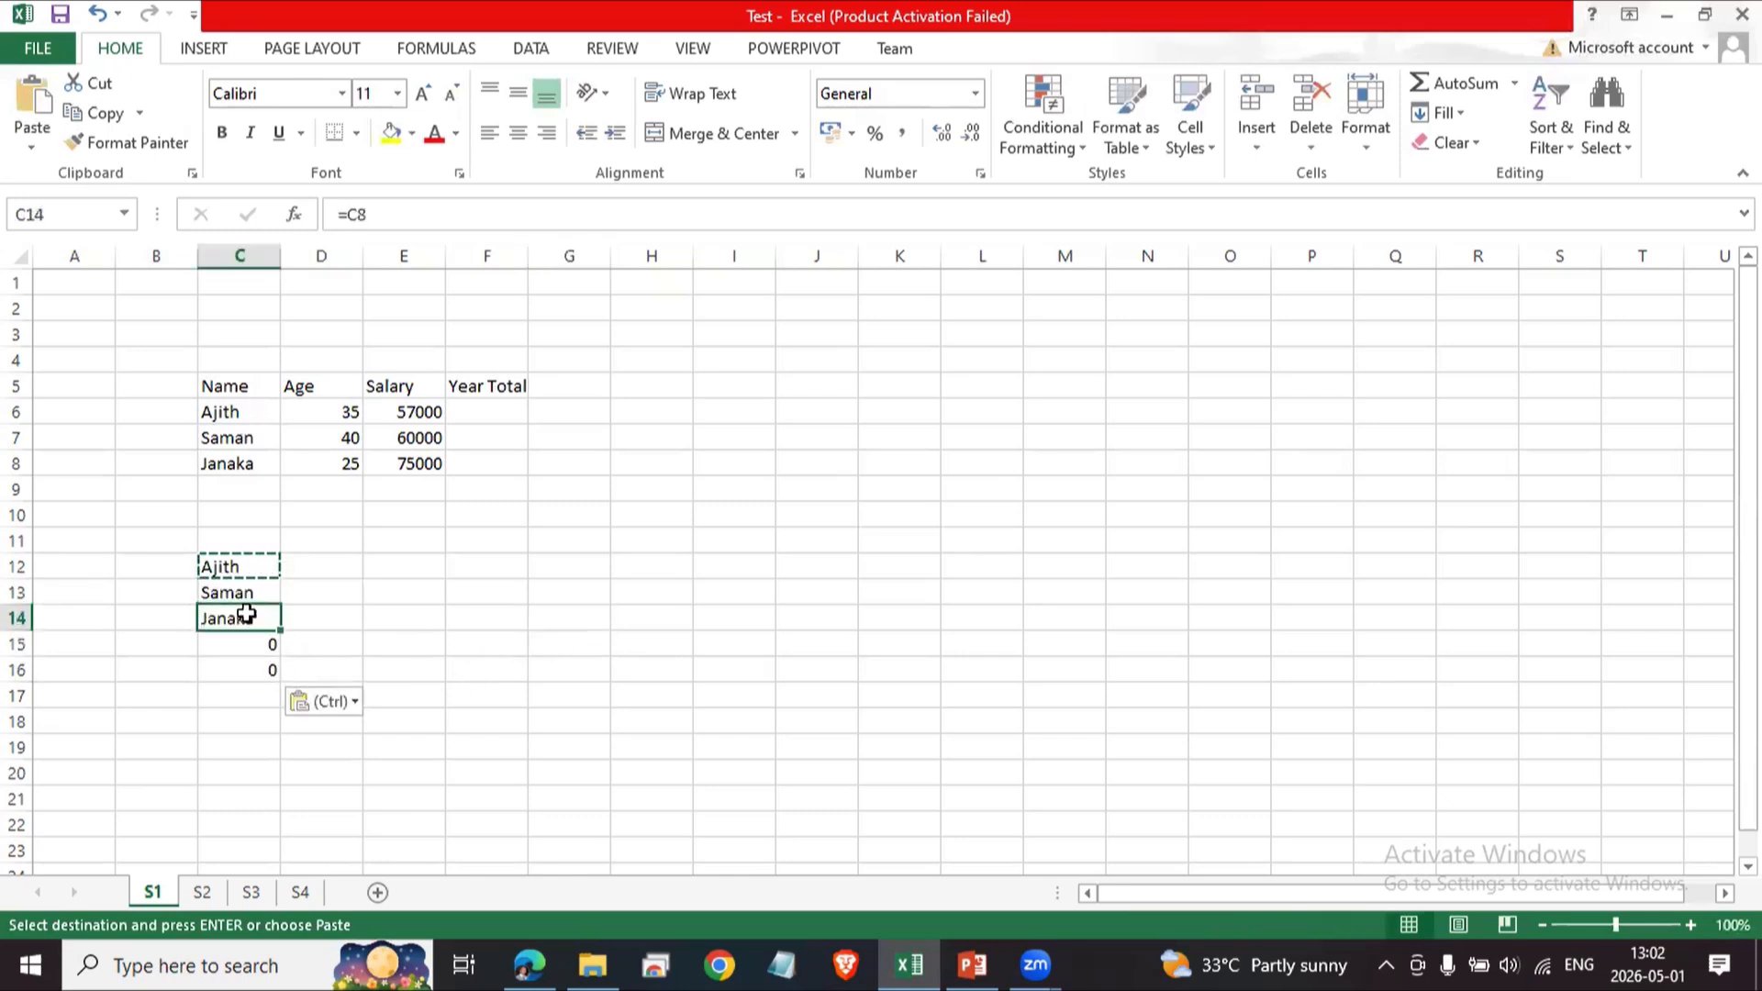
left_click_drag(256, 666, 256, 650)
left_click(256, 673)
left_click(265, 643)
left_click(274, 674)
left_click(260, 643)
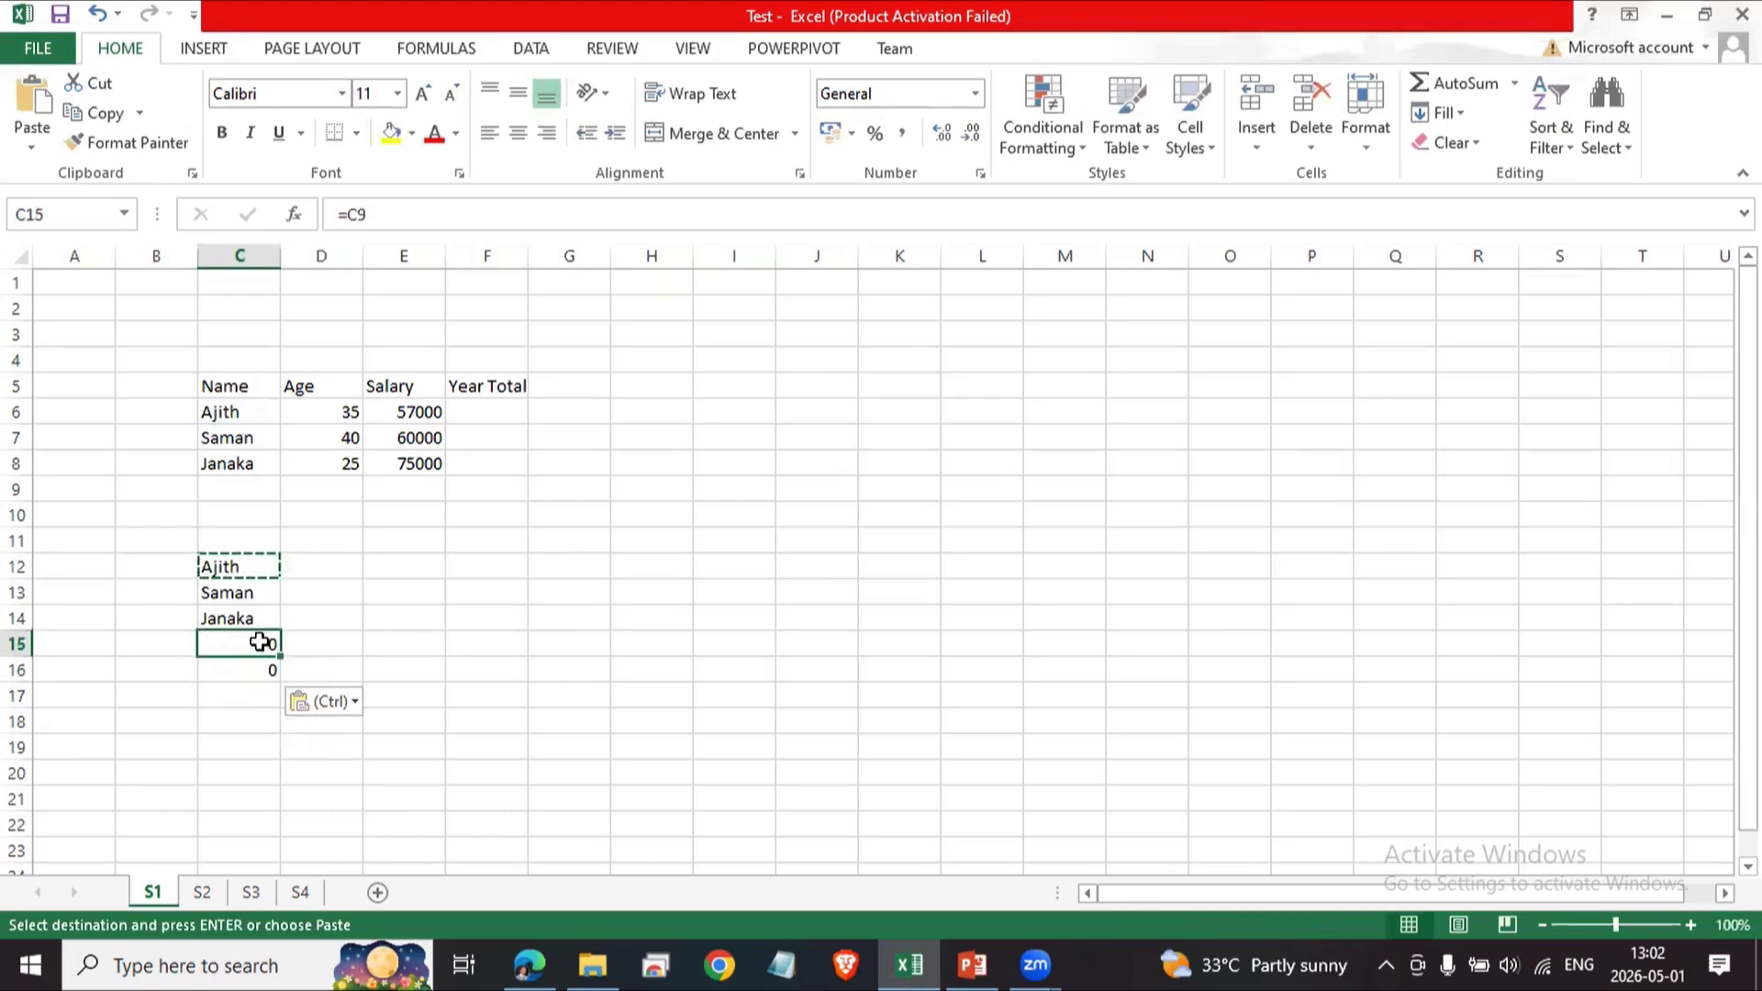
Step through C12 to C16 and neighbouring cells to review how each copied reference shifted.
left_click(259, 567)
key("Down")
key("Up")
key("Up")
key("Down")
key("Down")
key("Down")
key("Up")
key("Up")
key("Down")
key("Up")
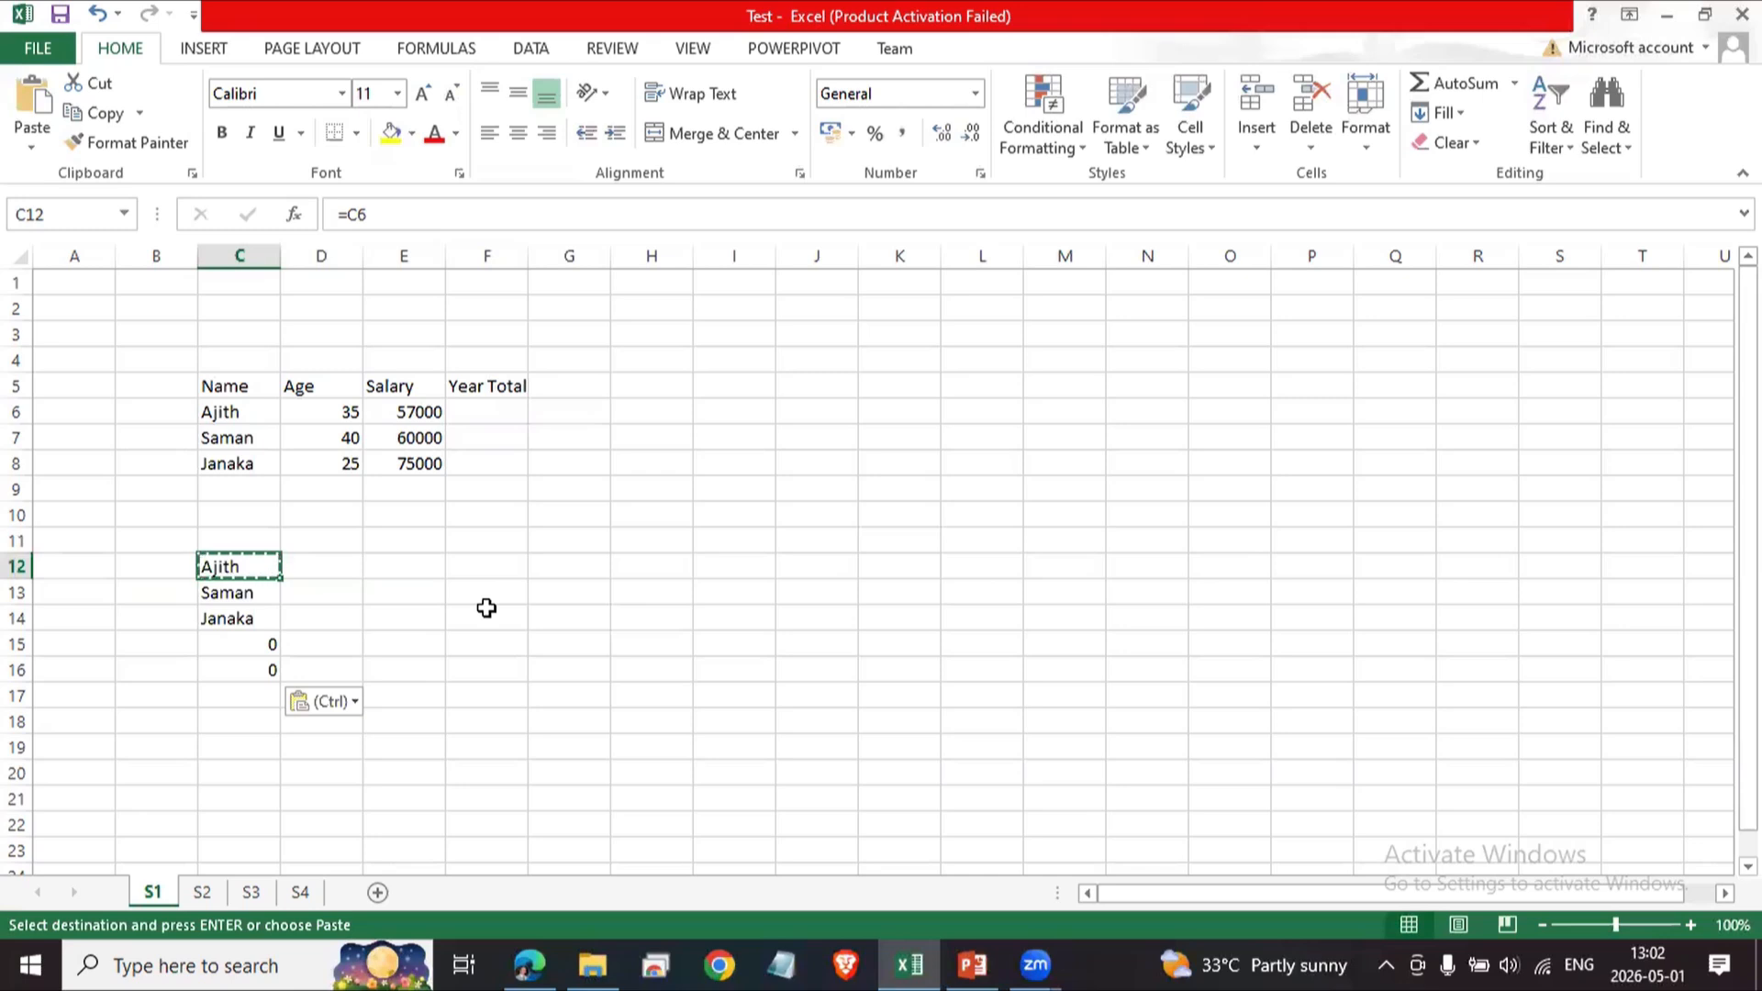
key("Down")
key("Down")
key("Down")
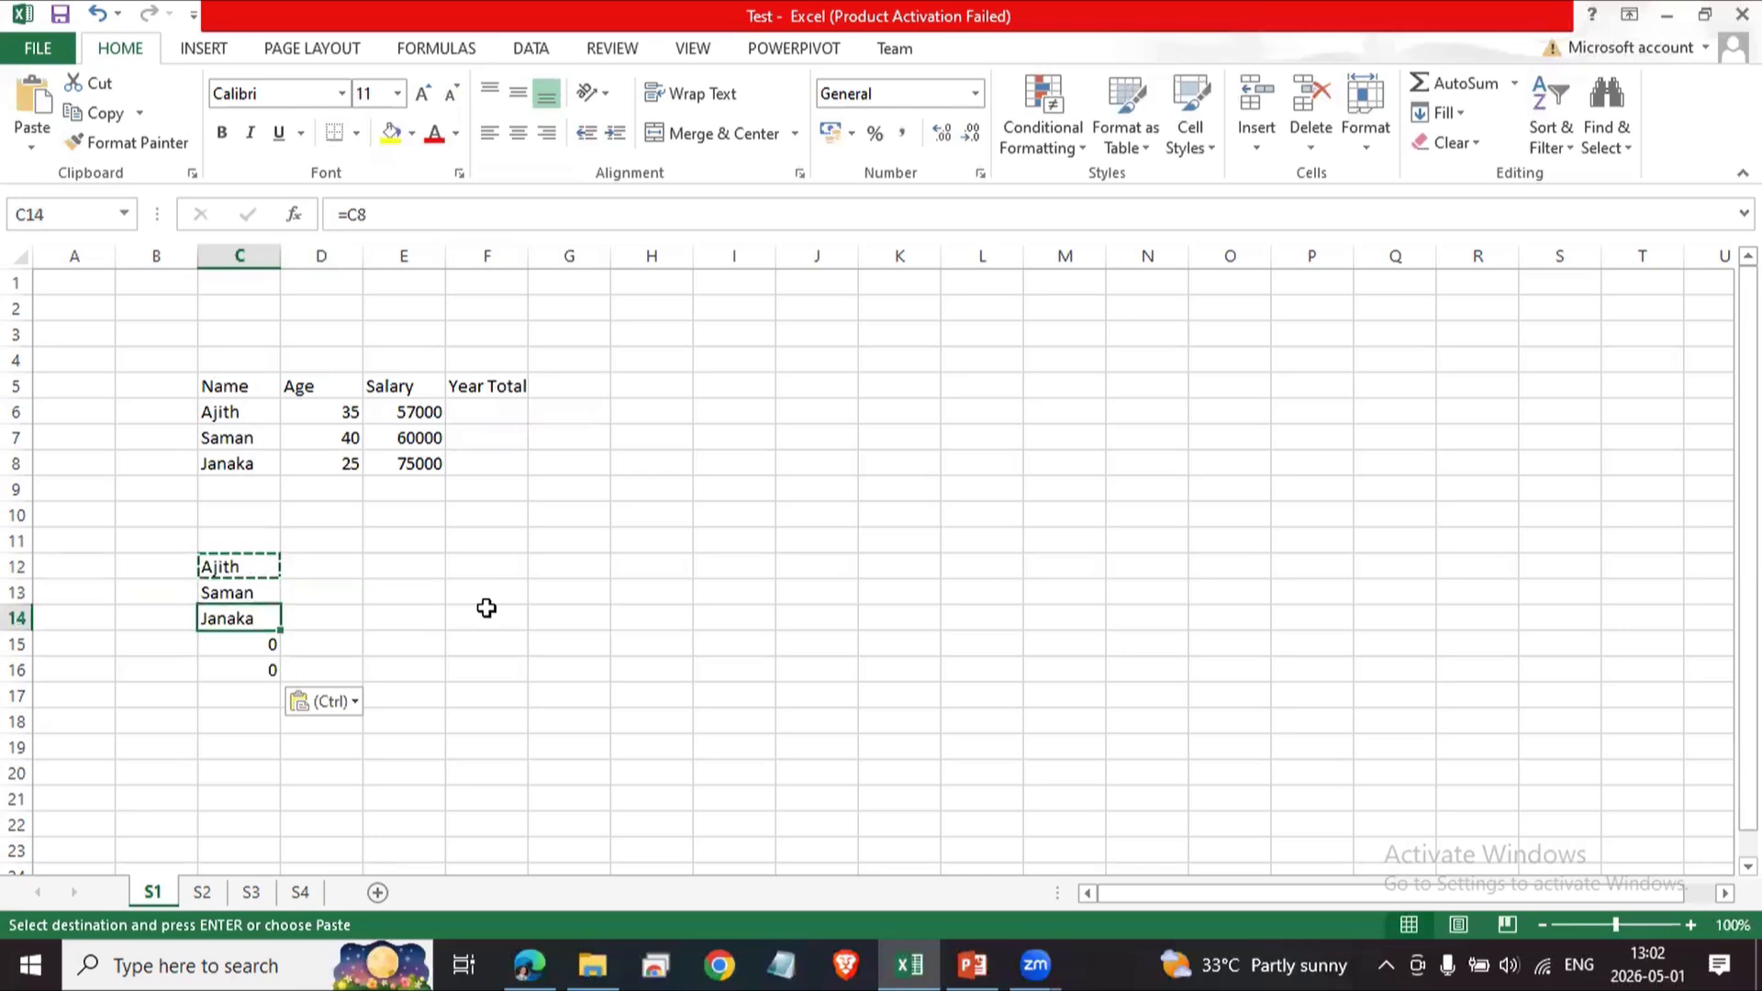
key("Down")
key("Up")
key("Up")
key("Right")
key("Right")
key("Right")
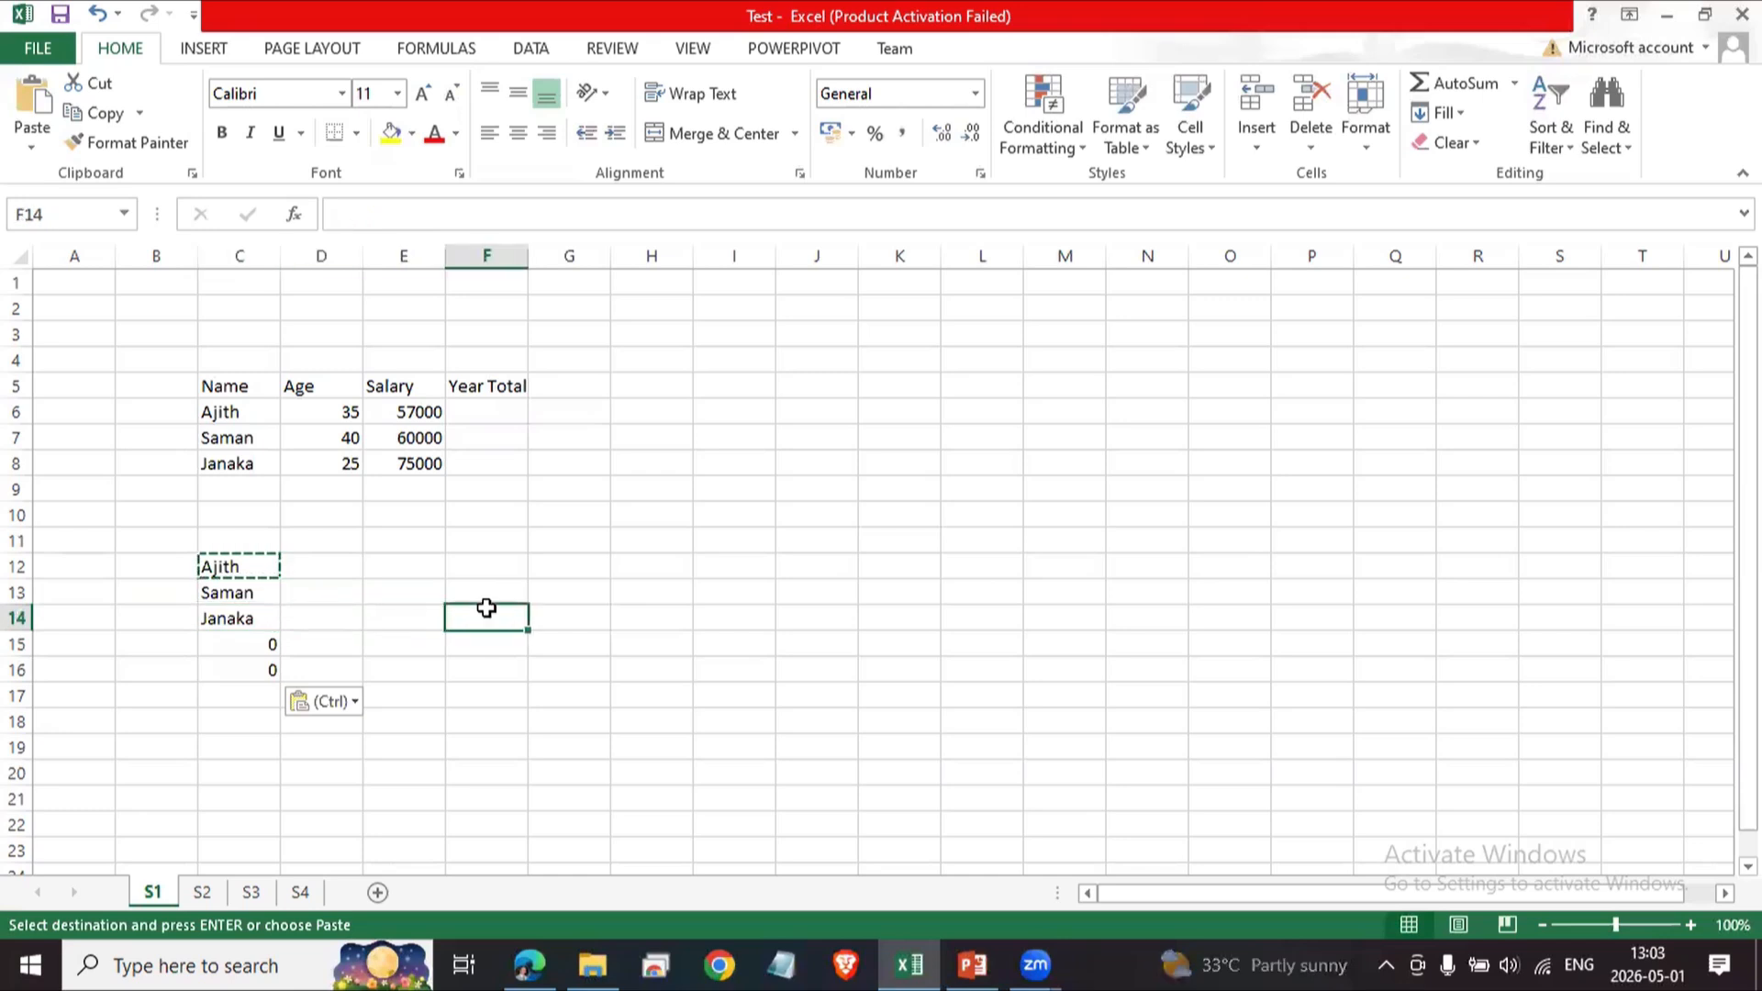
key("Left")
key("Left")
key("Up")
key("Left")
key("Down")
key("Down")
key("Down")
key("Up")
key("Up")
key("Up")
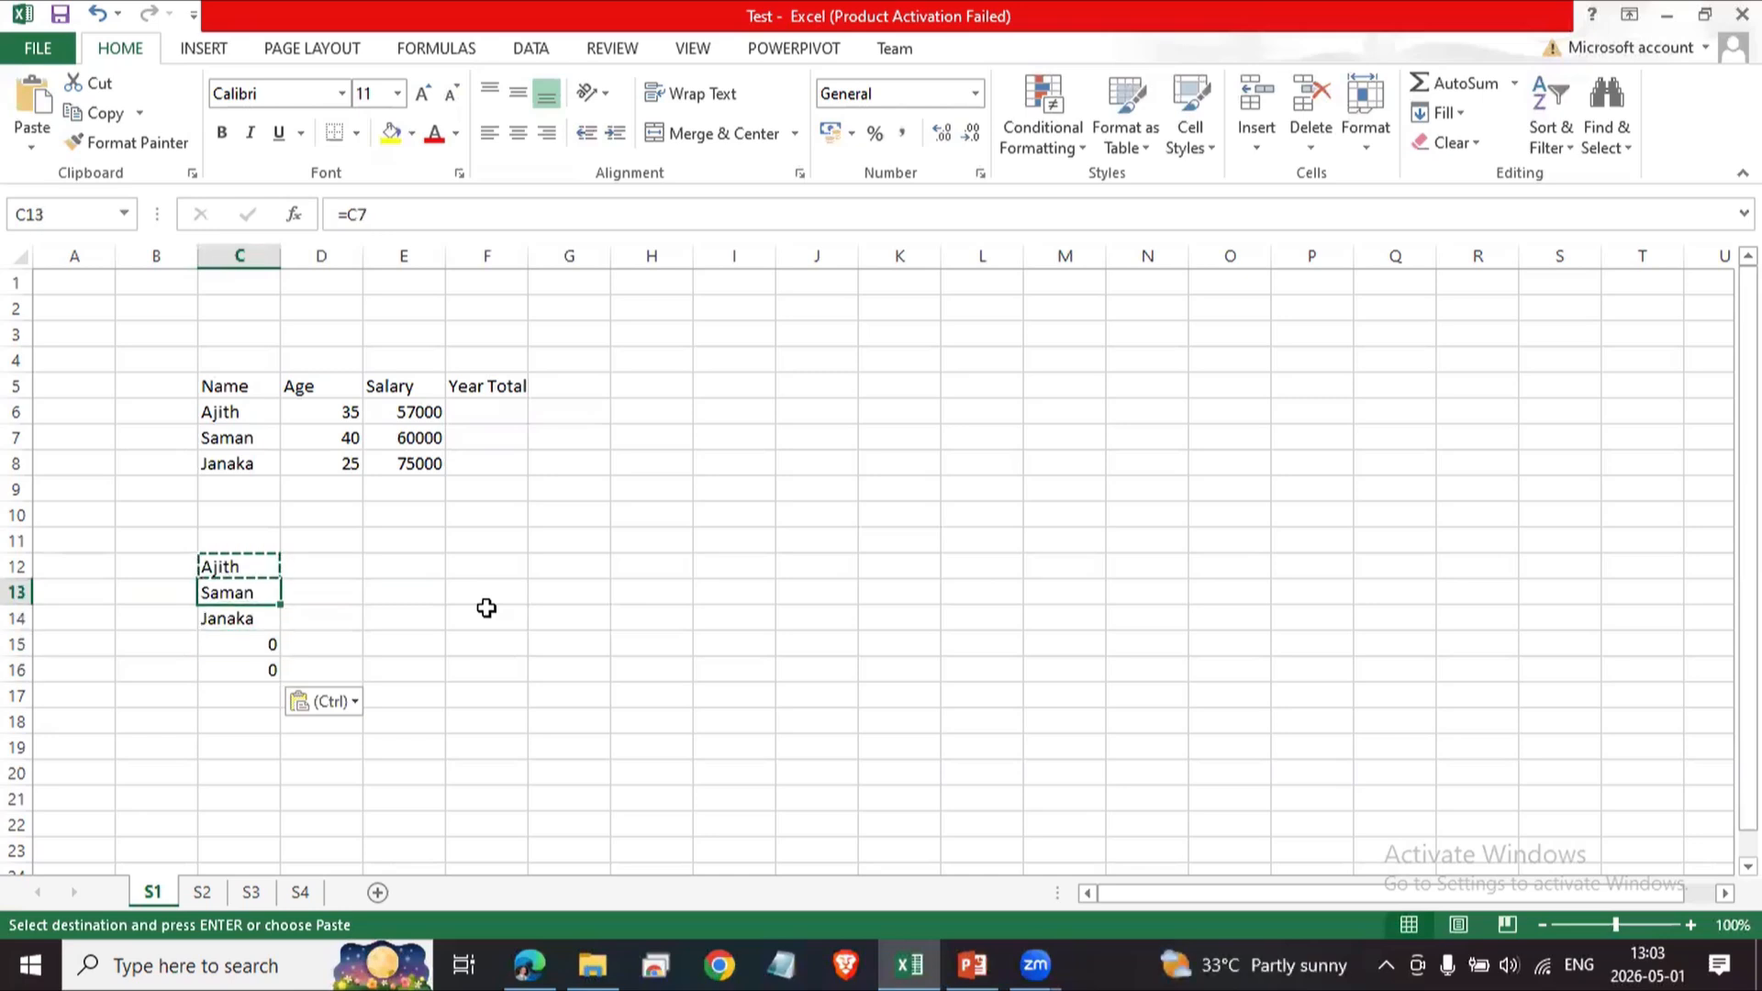
key("Up")
key("Down")
key("Down")
key("Down")
key("Up")
key("Up")
key("Up")
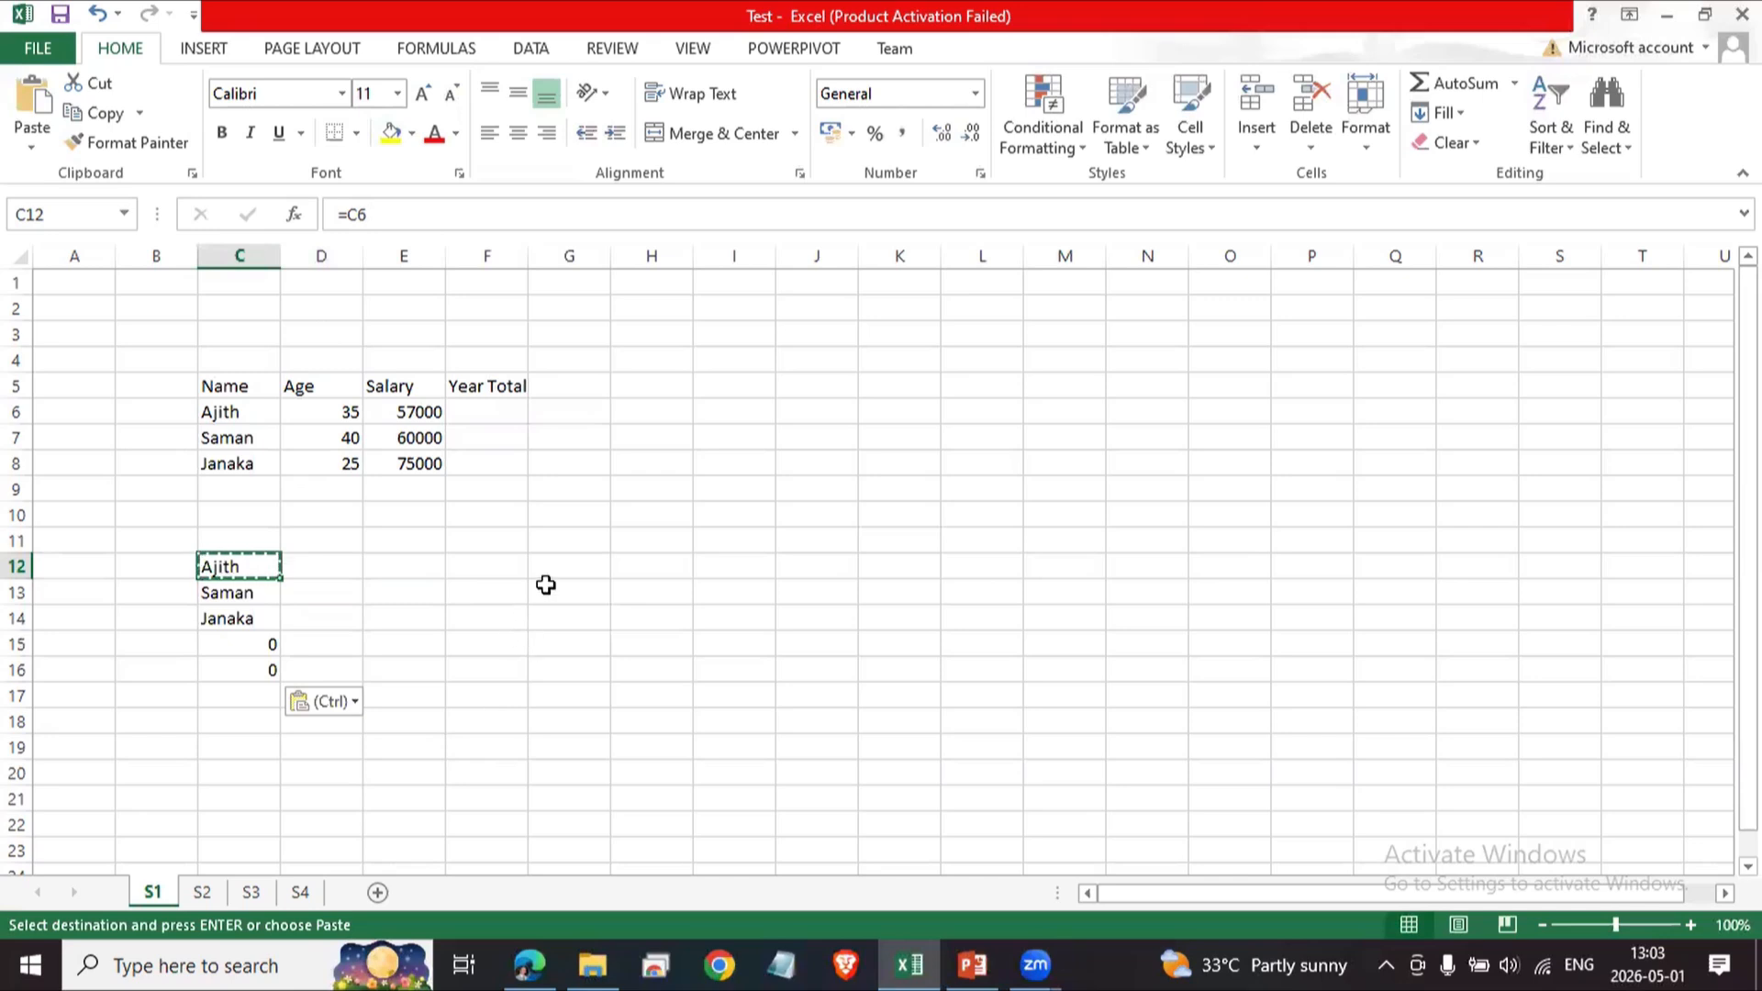
key("Down")
key("Down")
key("Down")
key("Down")
key("Down")
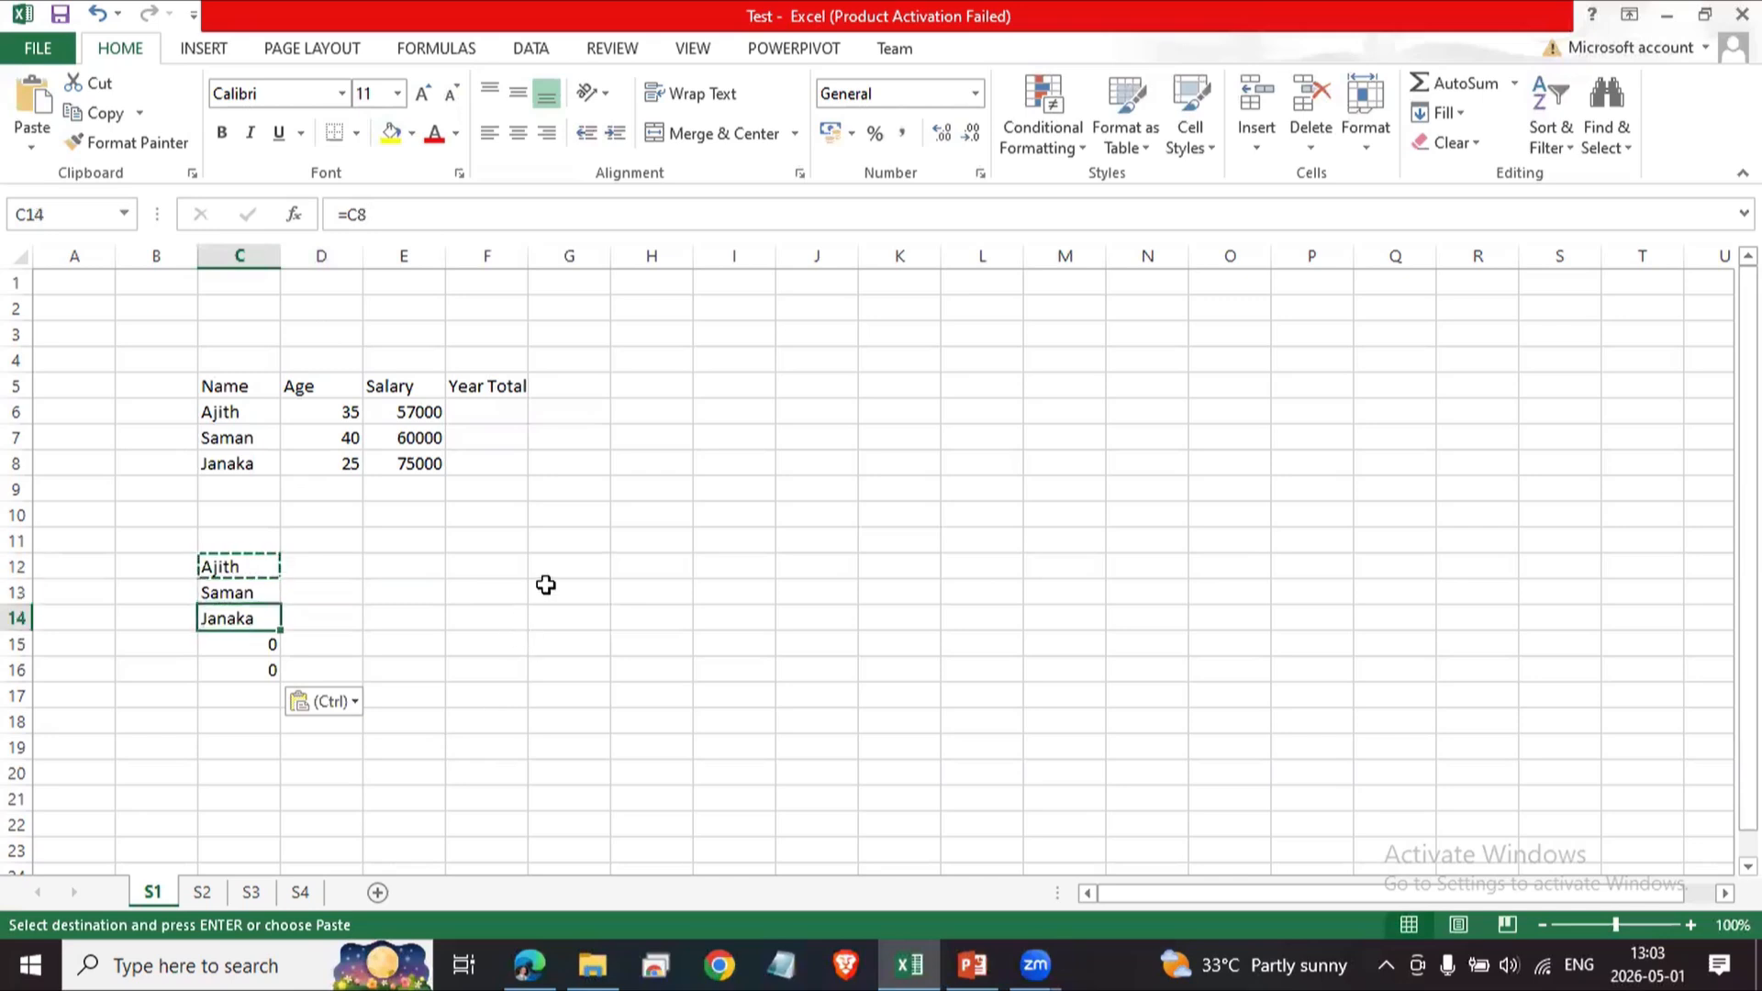
key("Up")
key("Up")
key("Up")
key("Up")
key("Right")
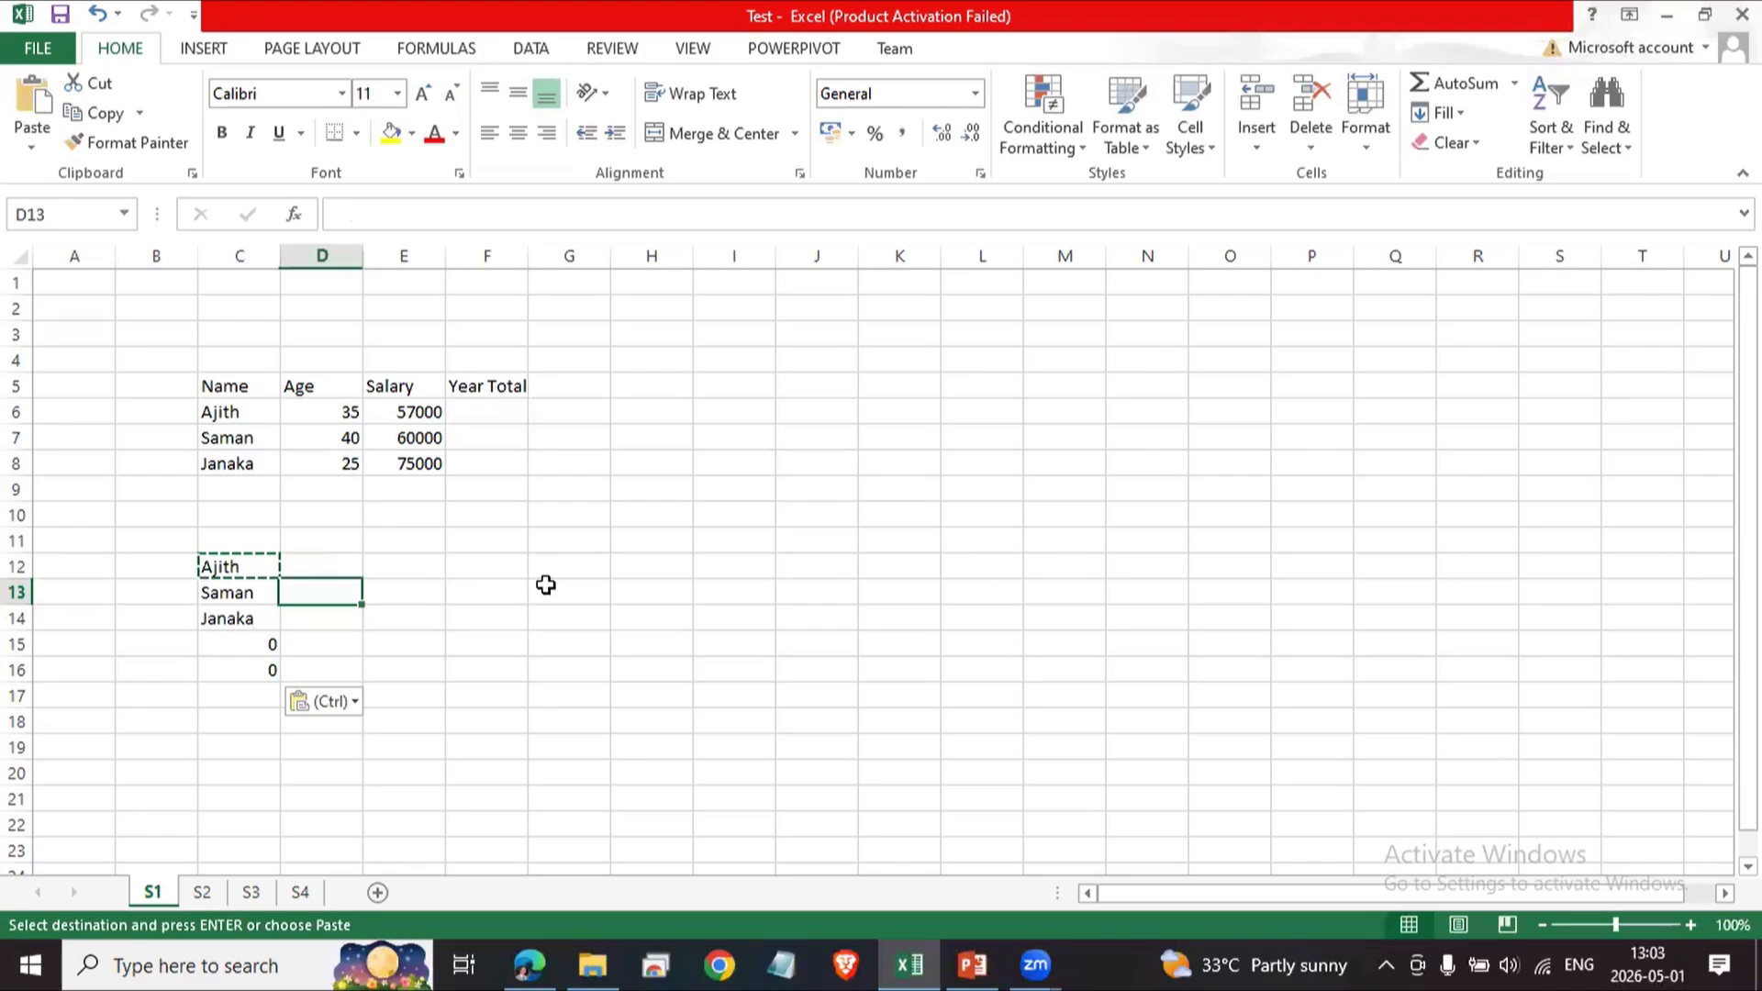
key("Up")
key("Right")
key("Right")
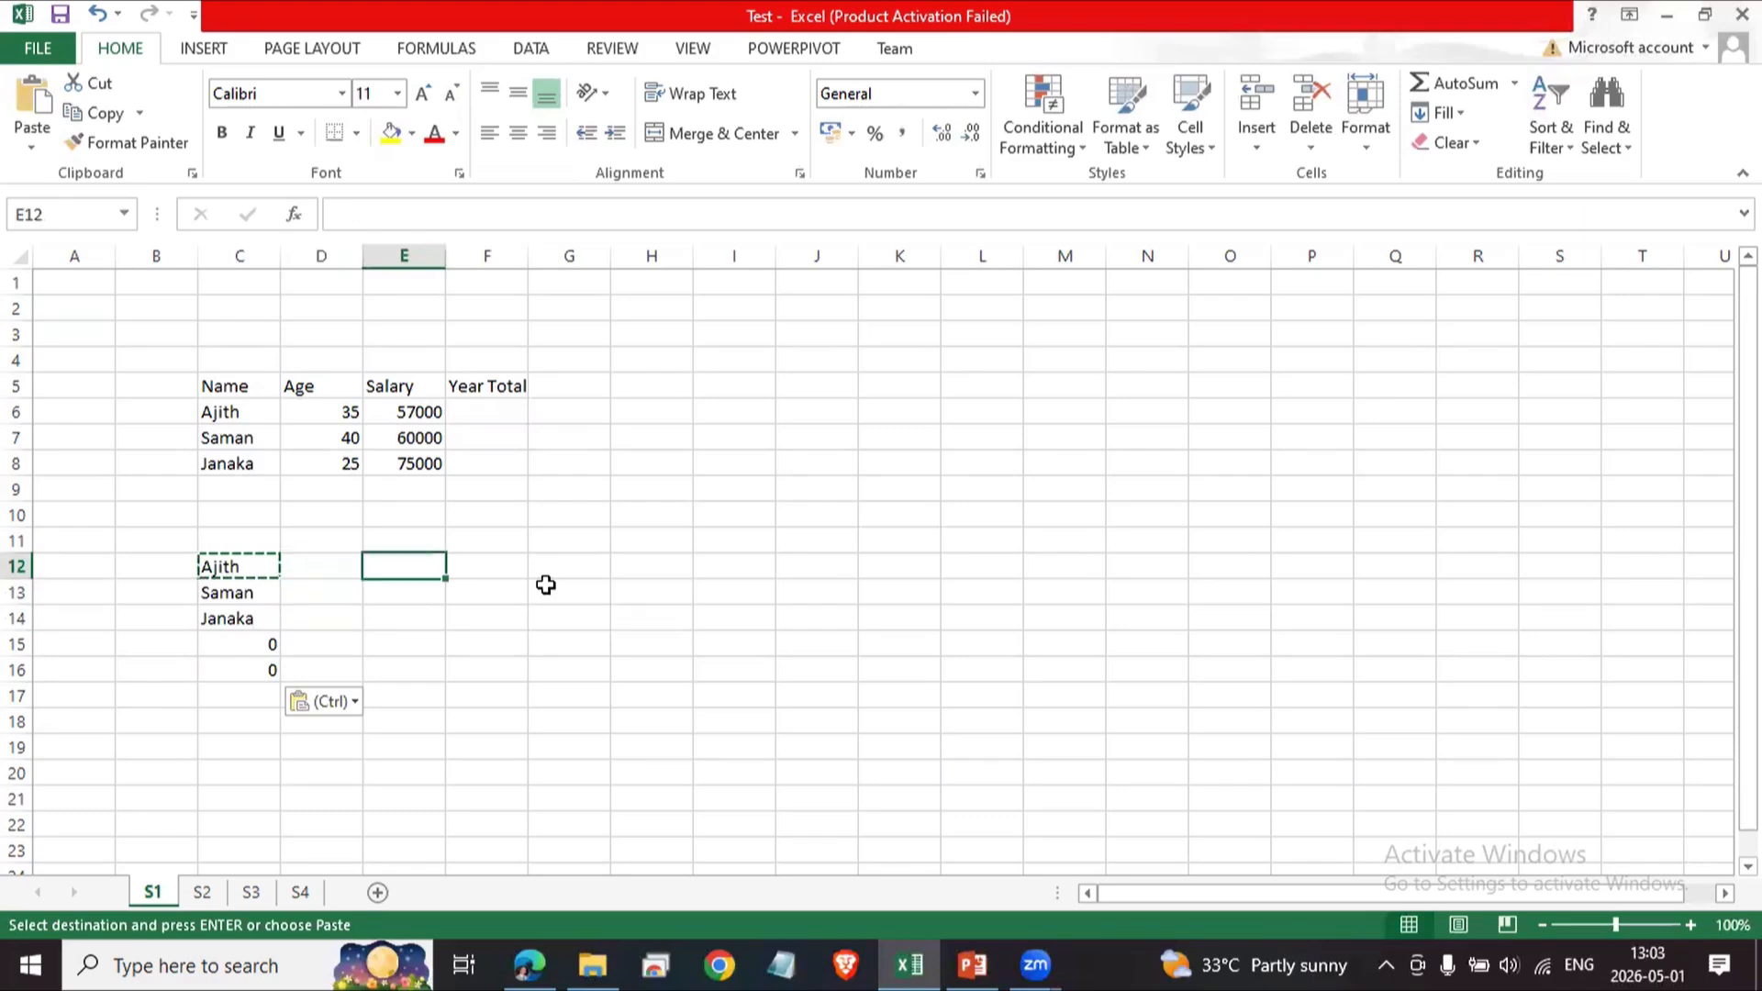
key("Left")
key("Left")
key("Left")
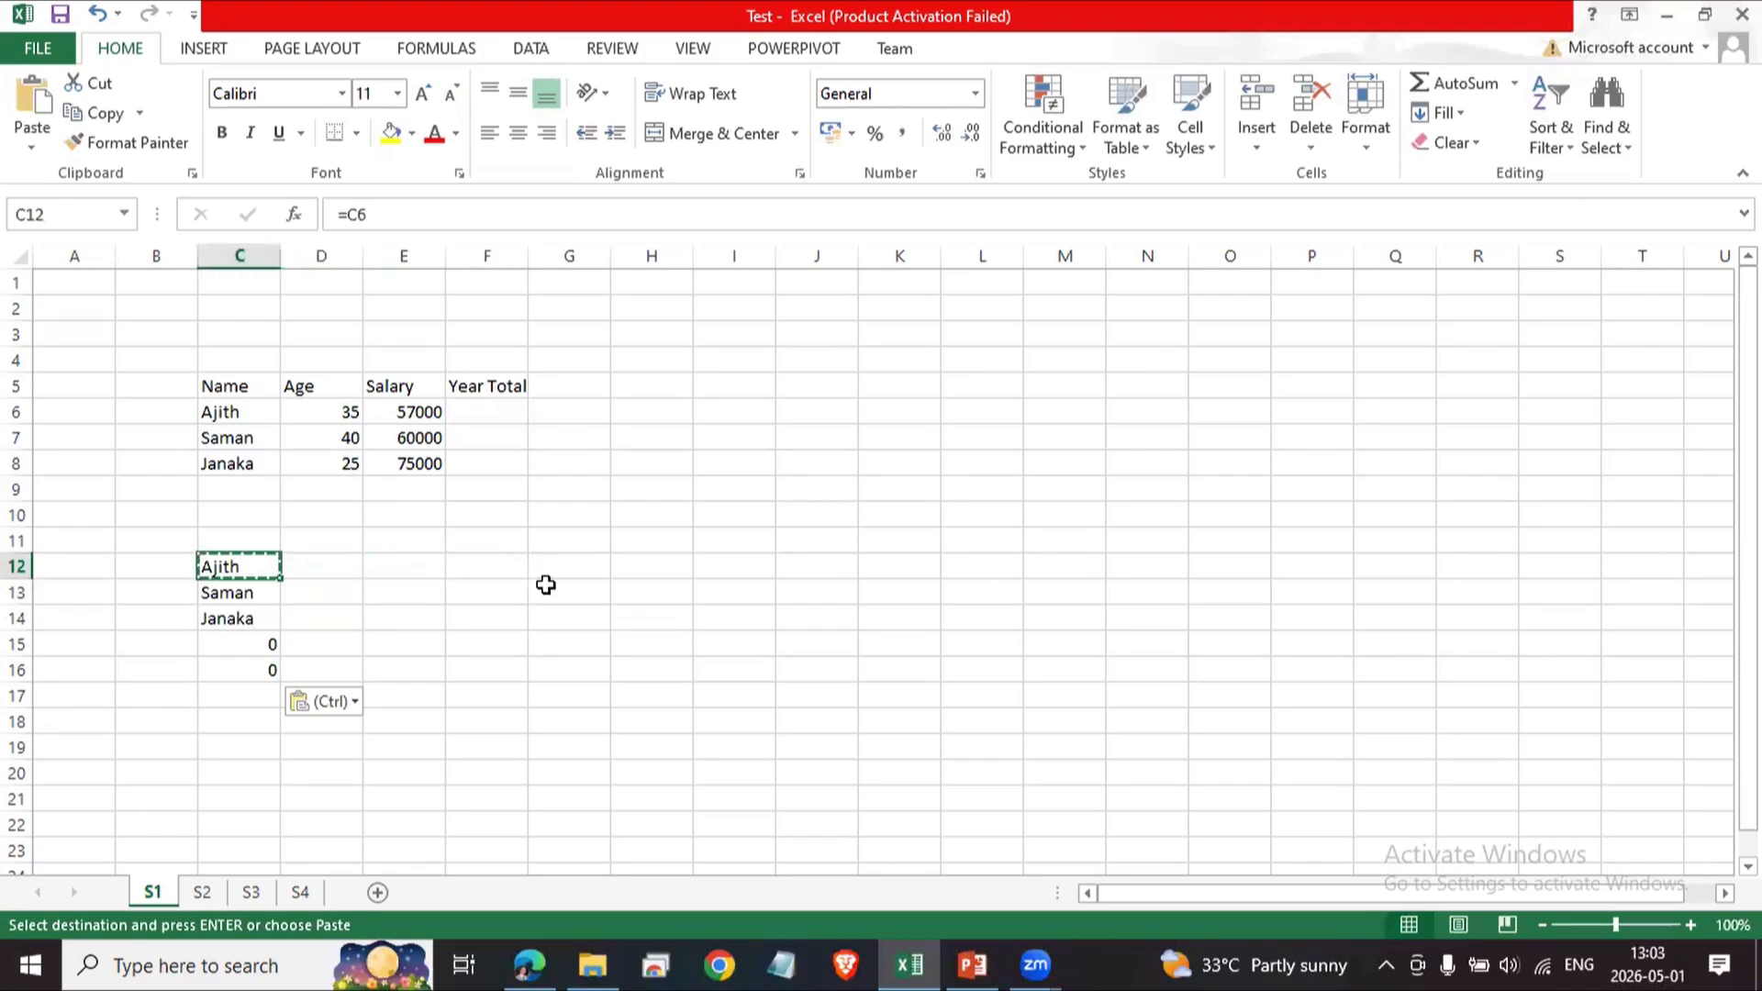
Paste C12's formula across the range D12:H12.
key("Right")
key("shift+Right")
key("shift+Right")
key("shift+Right")
key("shift+Right")
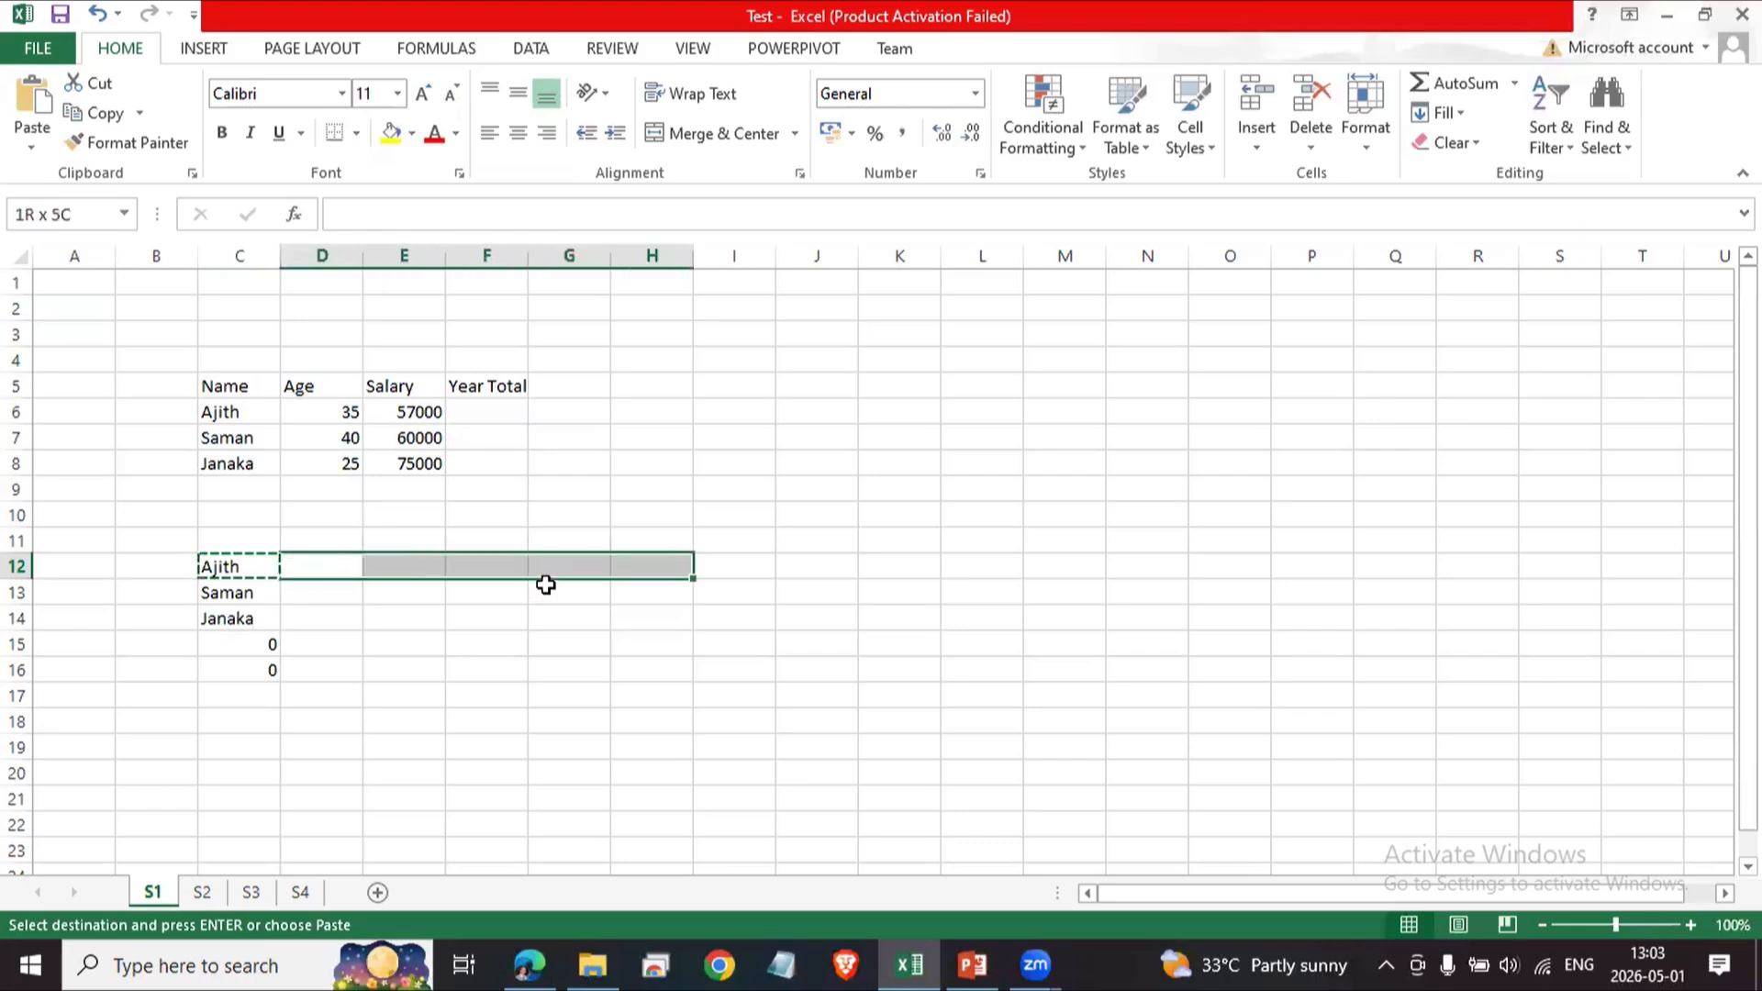
key("ctrl+v")
Review the pasted formulas along row 12 and the copied ones in column C.
key("Down")
key("Down")
key("Up")
key("Up")
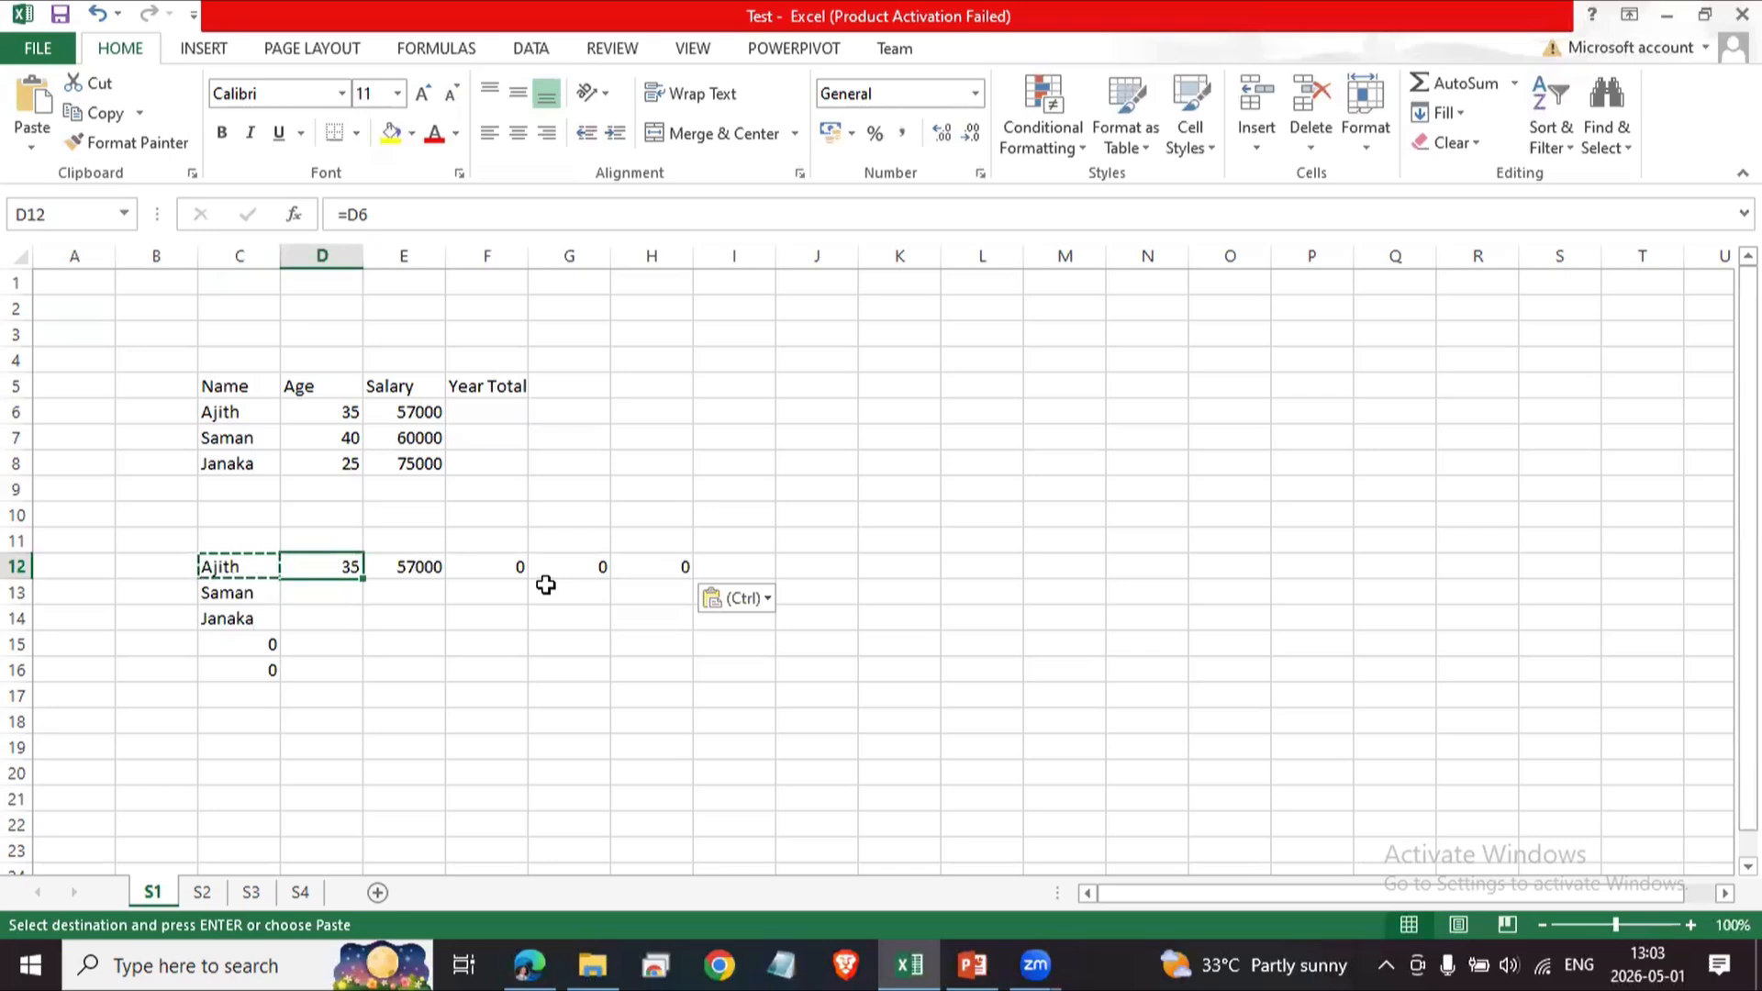
key("Left")
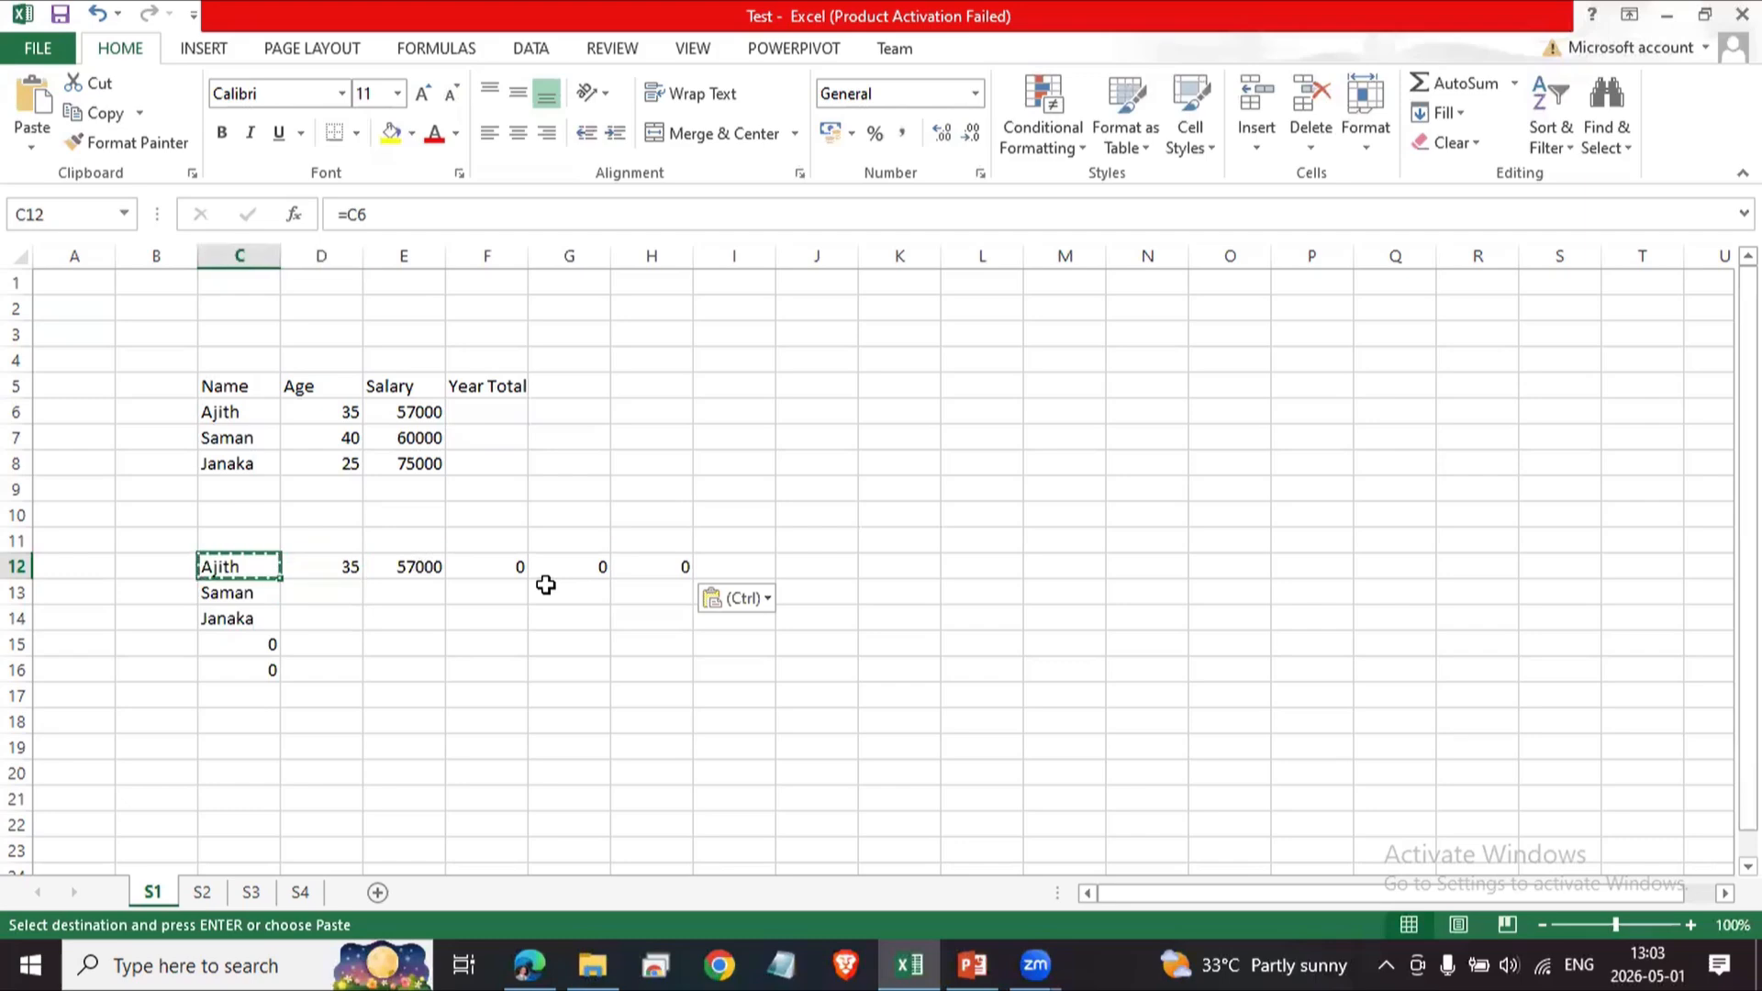
key("Right")
key("Left")
key("Right")
key("Left")
key("Right")
key("Left")
key("Right")
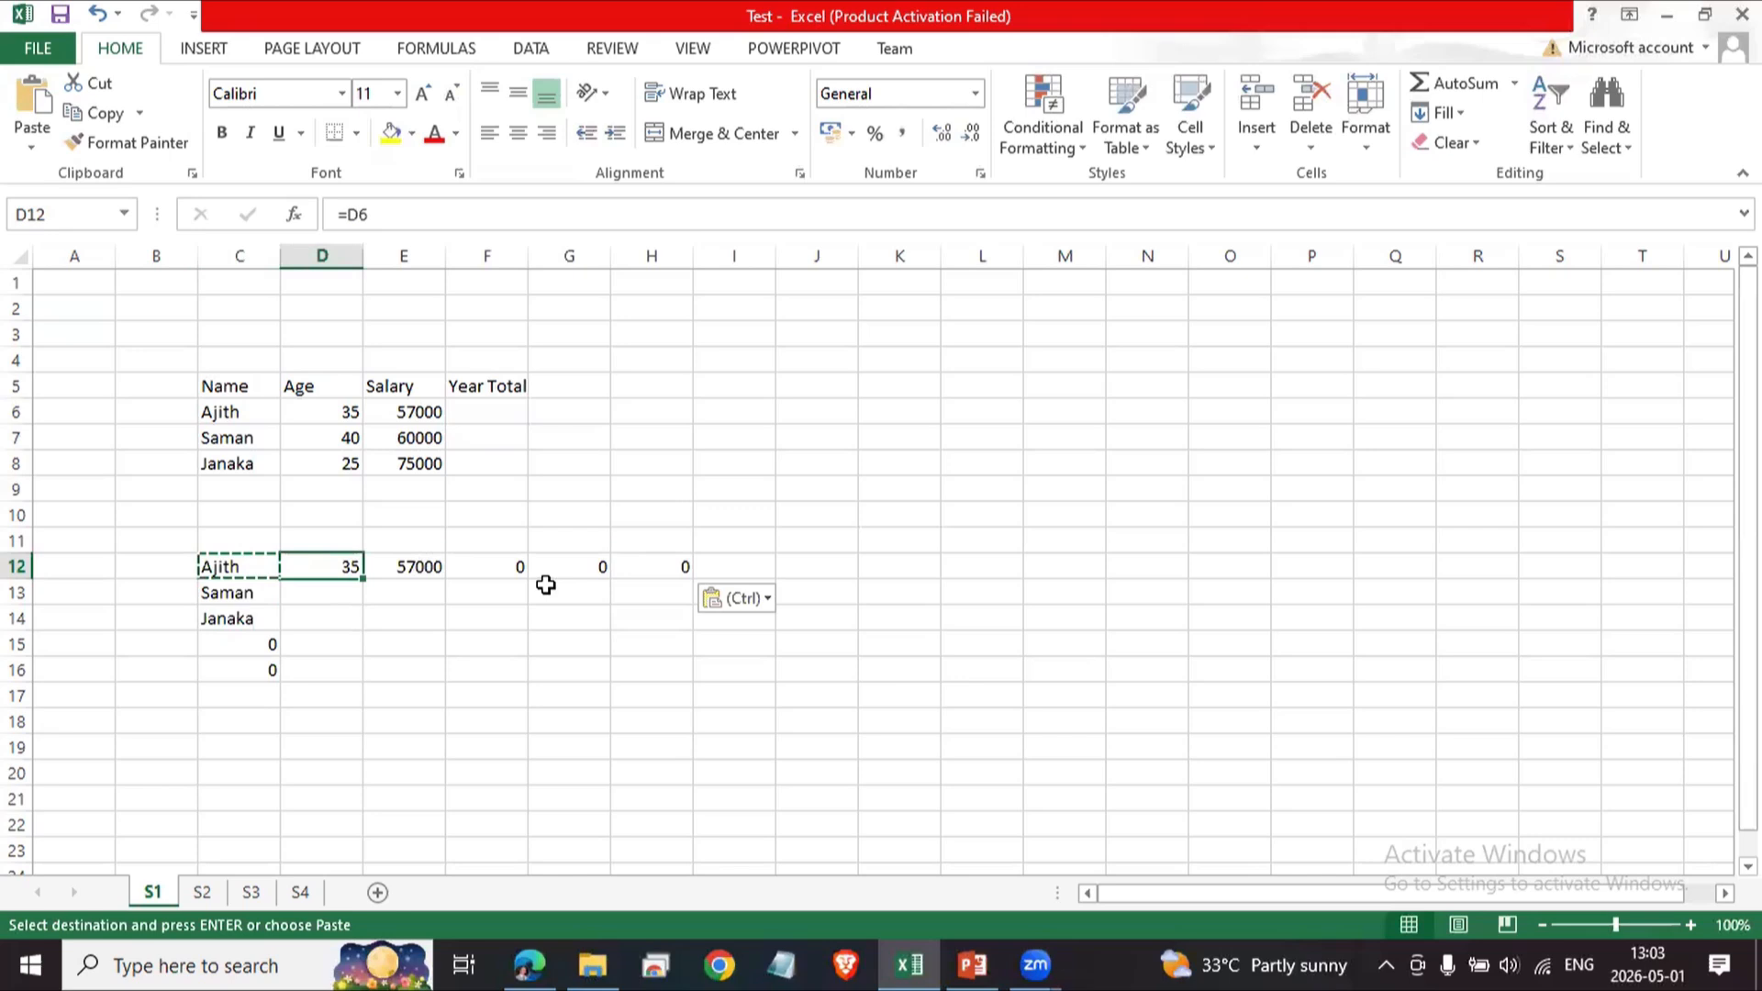
key("Right")
key("Right")
key("Right")
key("Left")
key("Left")
key("Left")
key("Left")
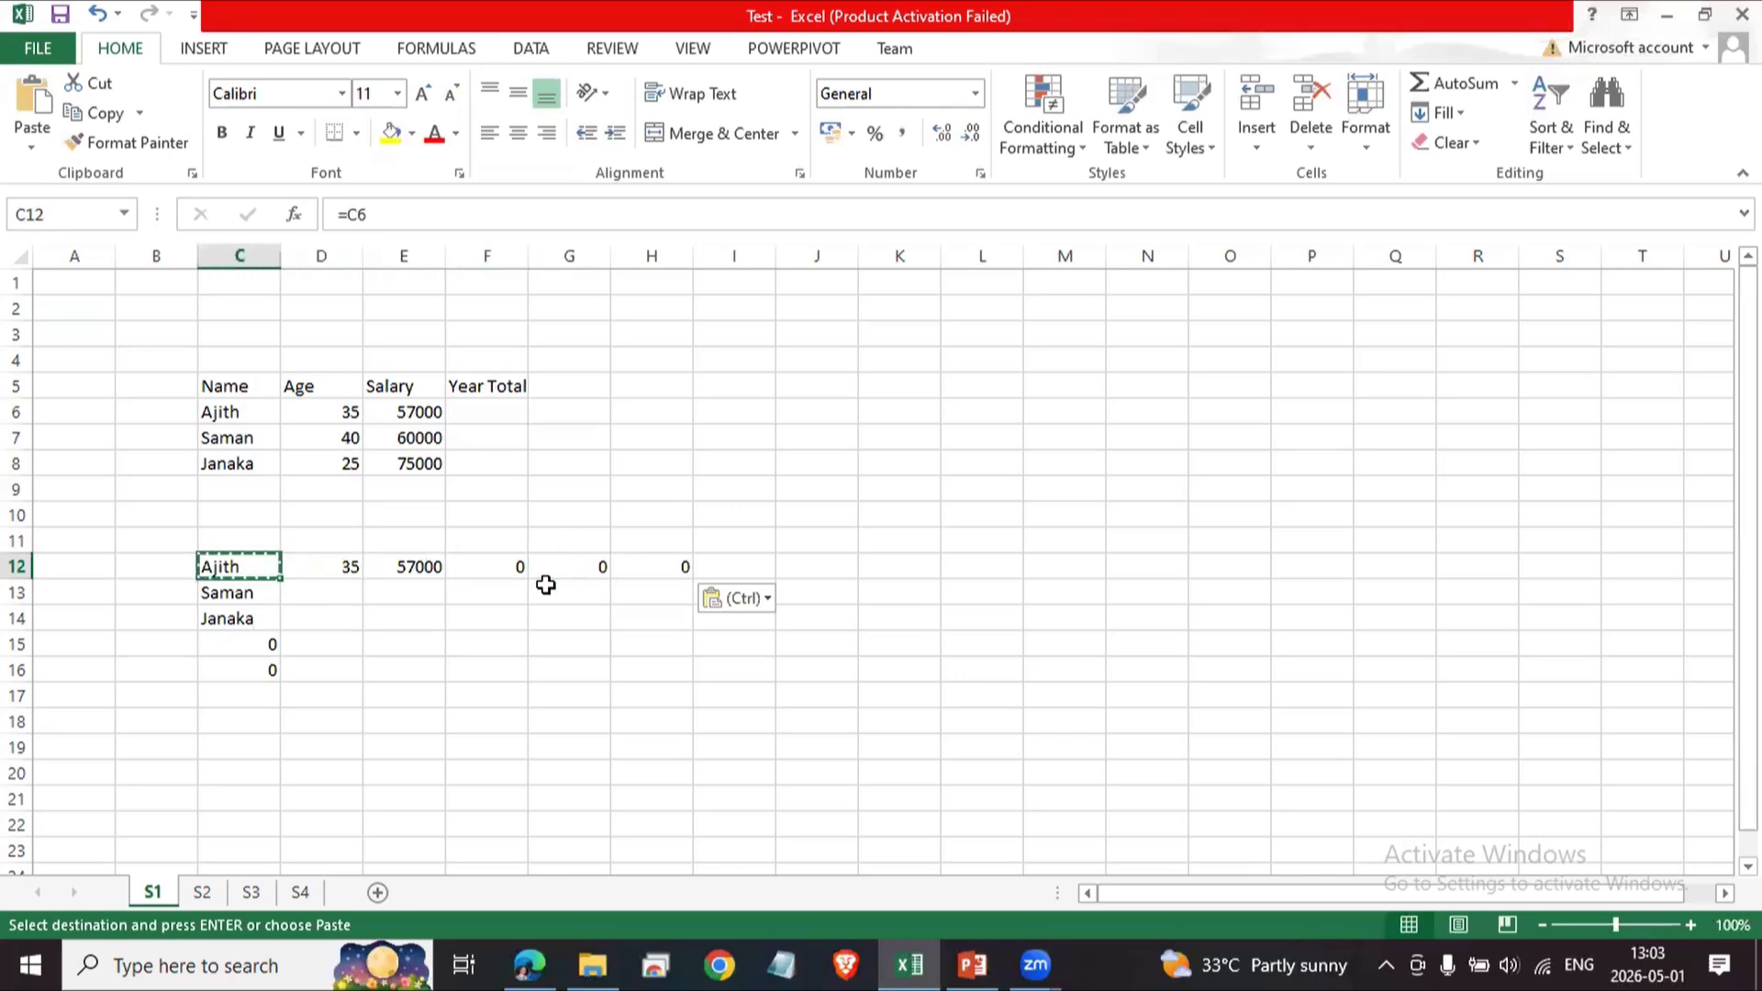
key("Right")
key("Right")
key("Right")
key("Right")
key("Right")
key("Right")
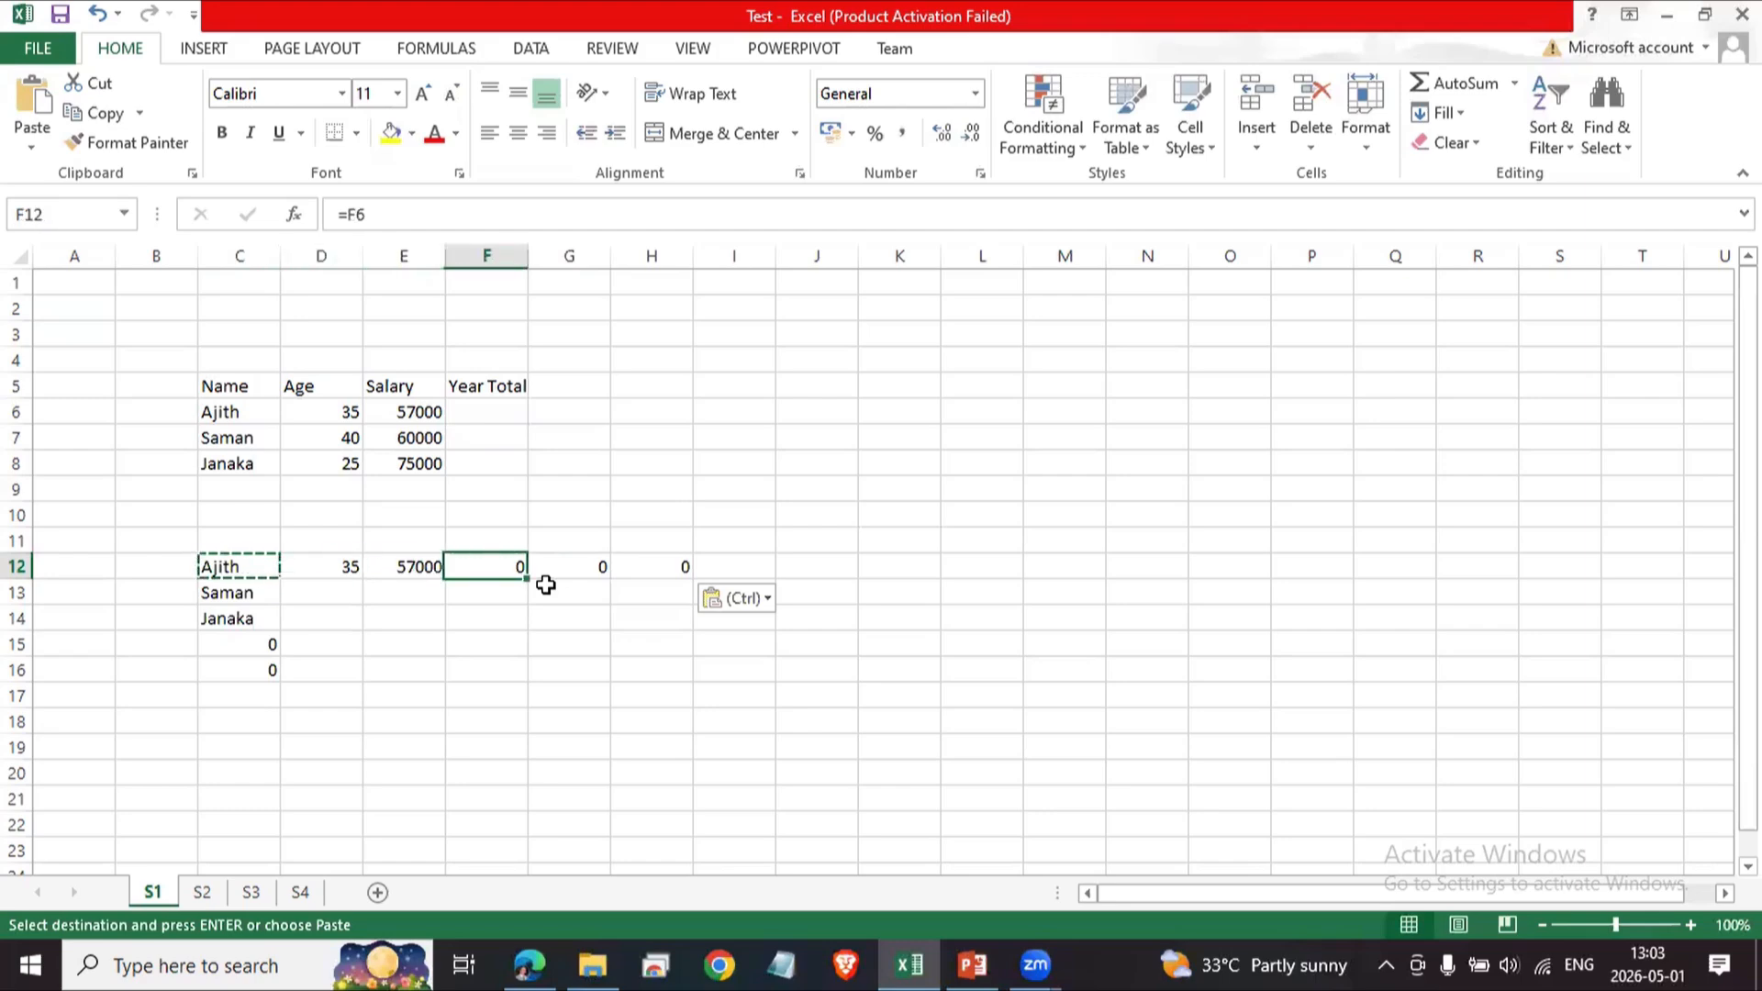
key("Left")
key("Left")
key("Left")
key("Left")
key("Left")
key("Left")
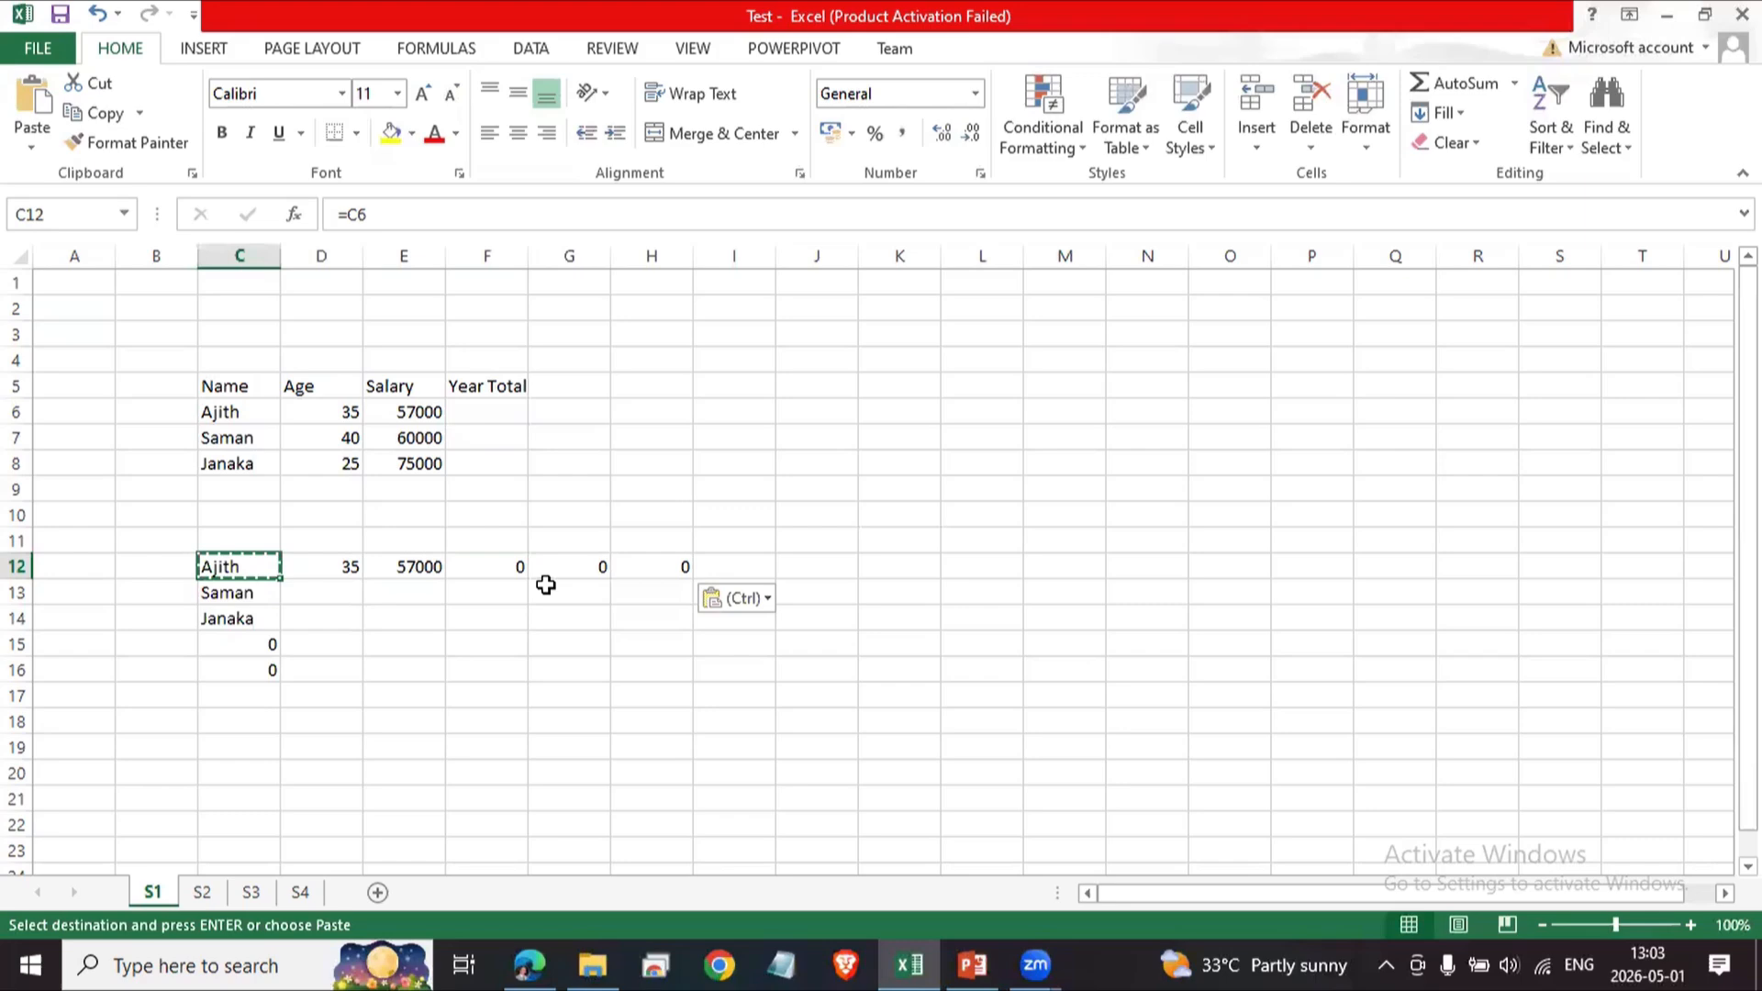
key("Down")
key("Down")
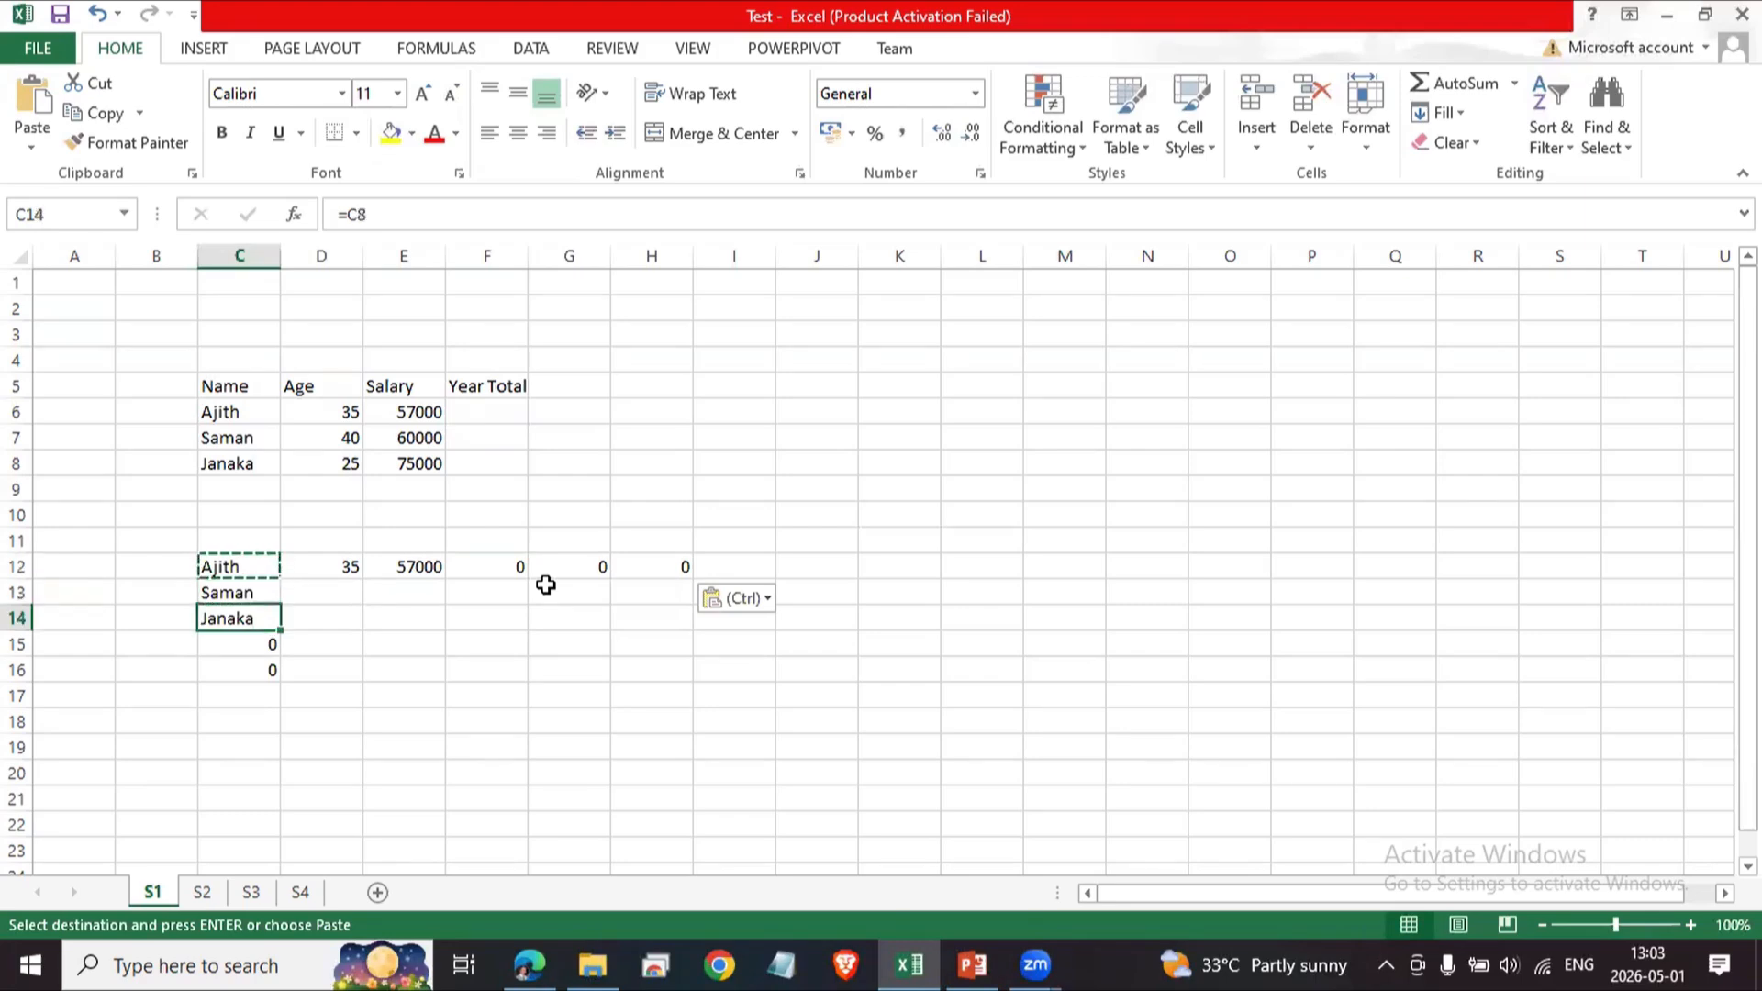
key("Up")
key("Up")
key("Up")
key("Down")
key("Down")
key("Down")
key("Up")
key("Up")
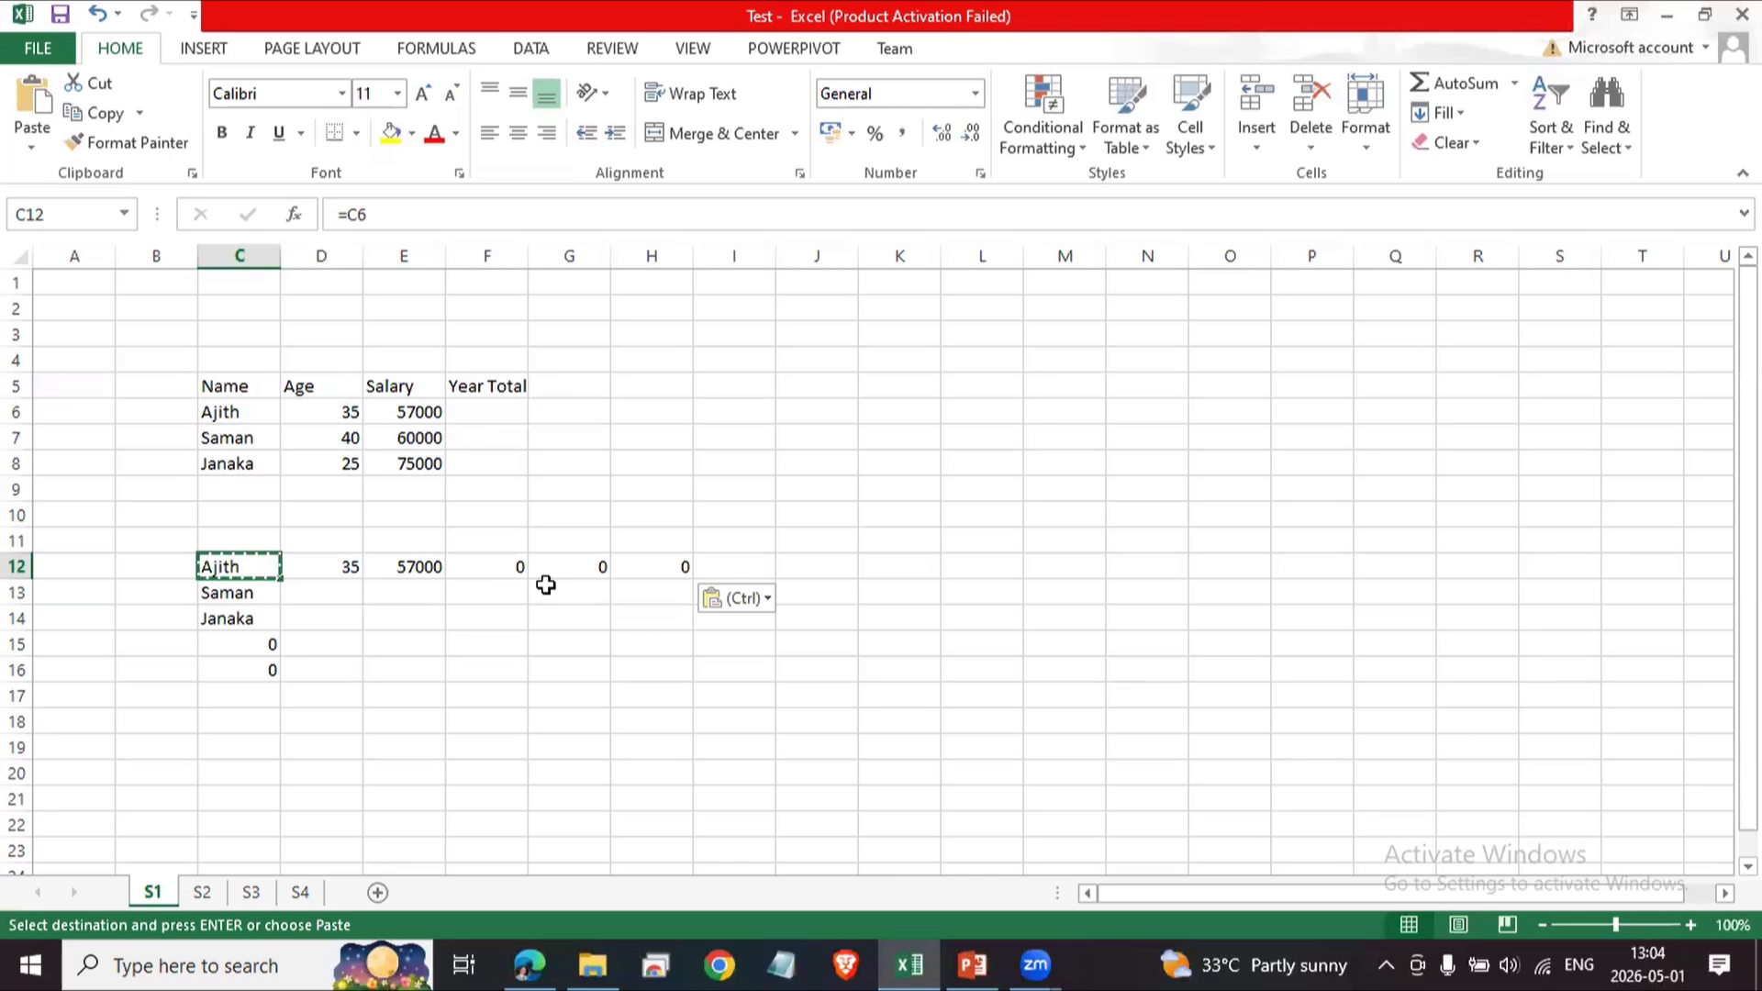
Clear the demonstration range C12:H16.
left_click(469, 671)
left_click_drag(228, 569, 680, 663)
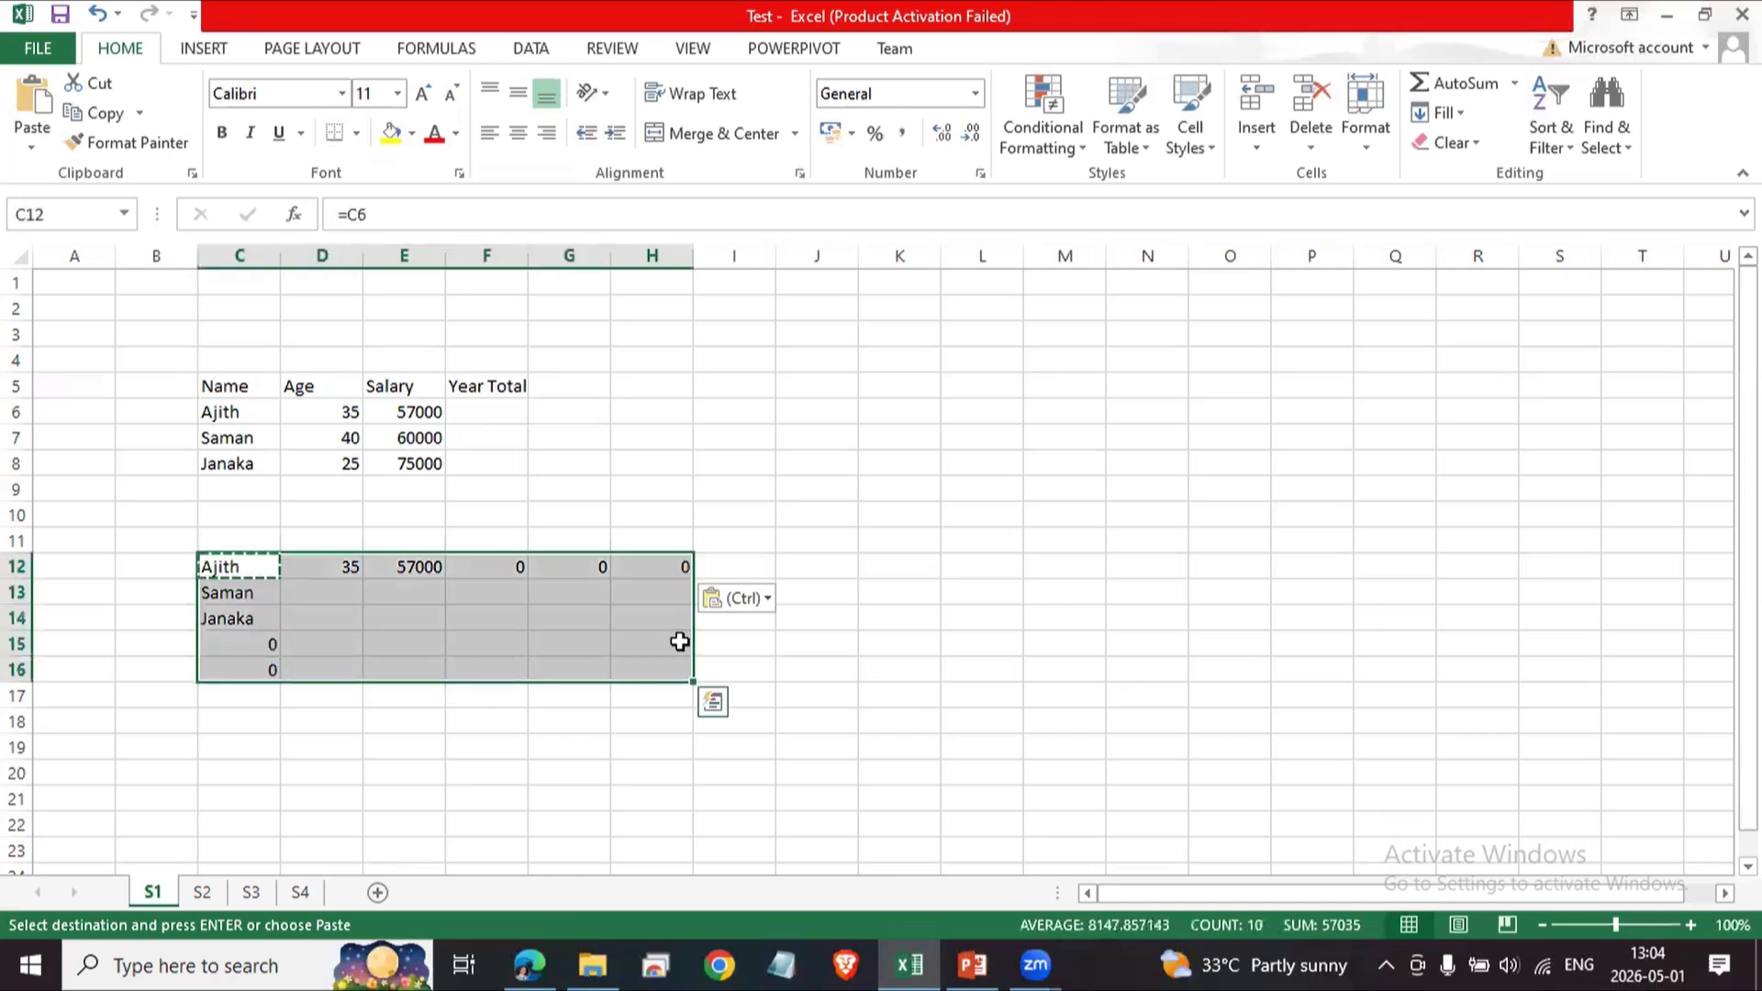
key("Delete")
left_click(663, 516)
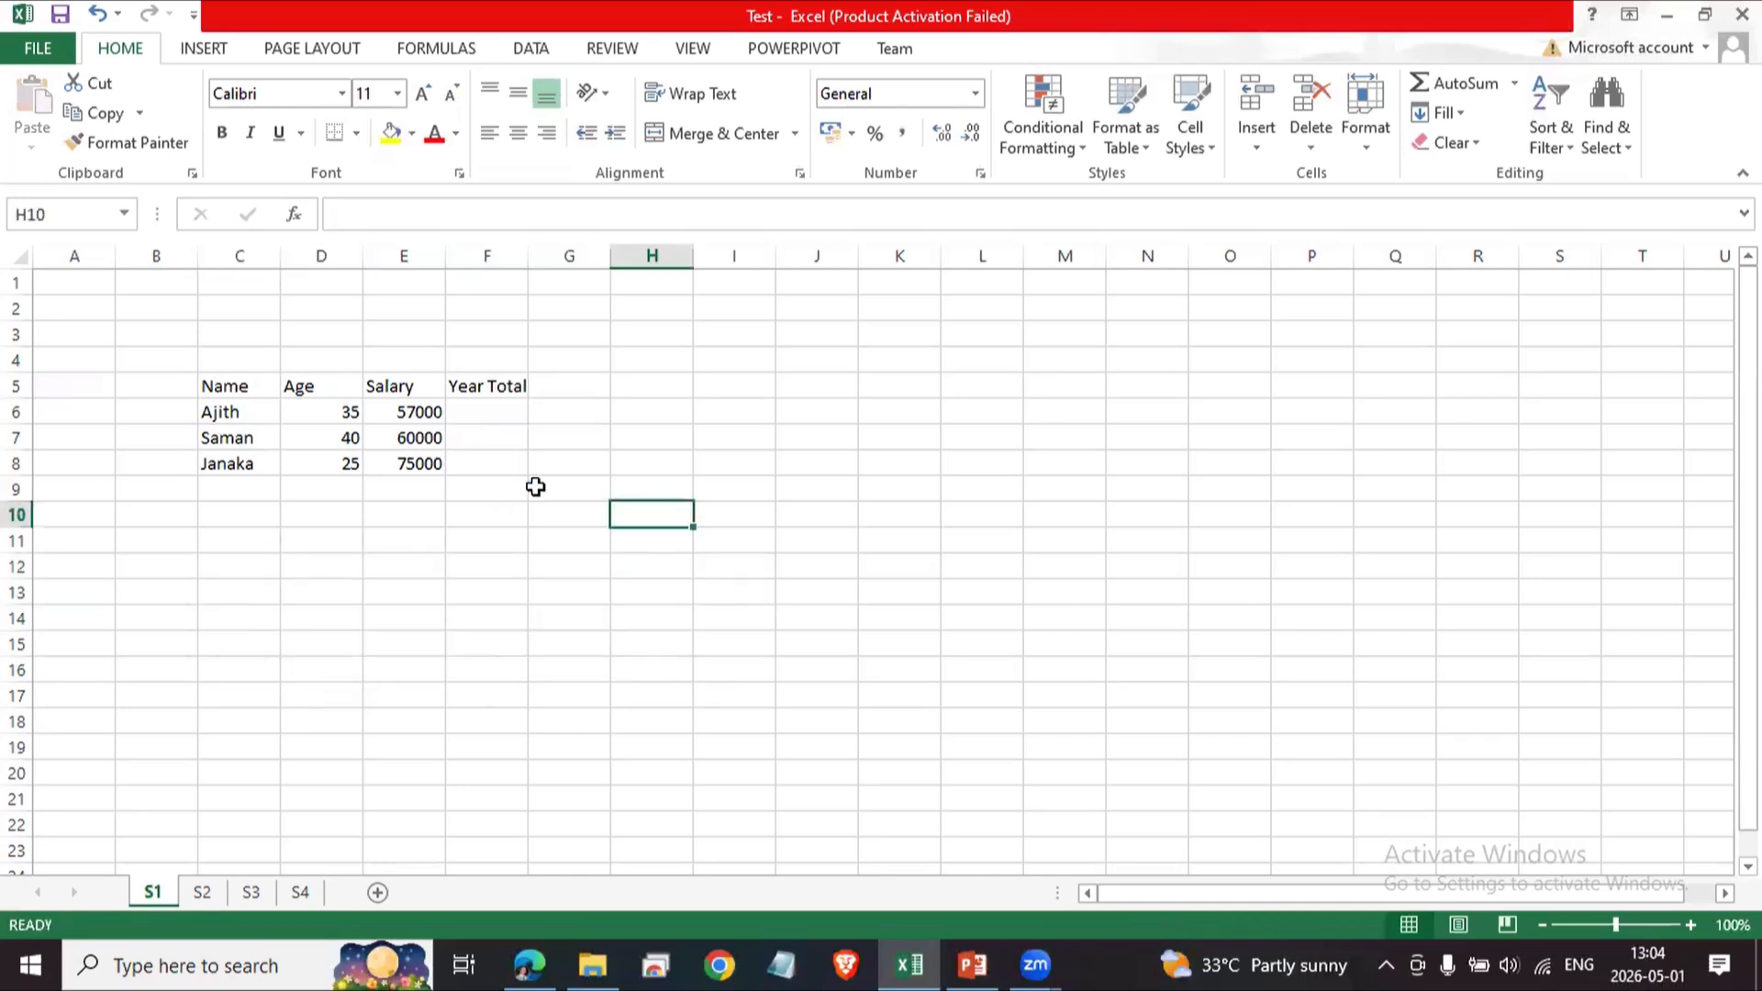
Enter the label Total Years in D2 and autofit column D's width.
left_click(388, 326)
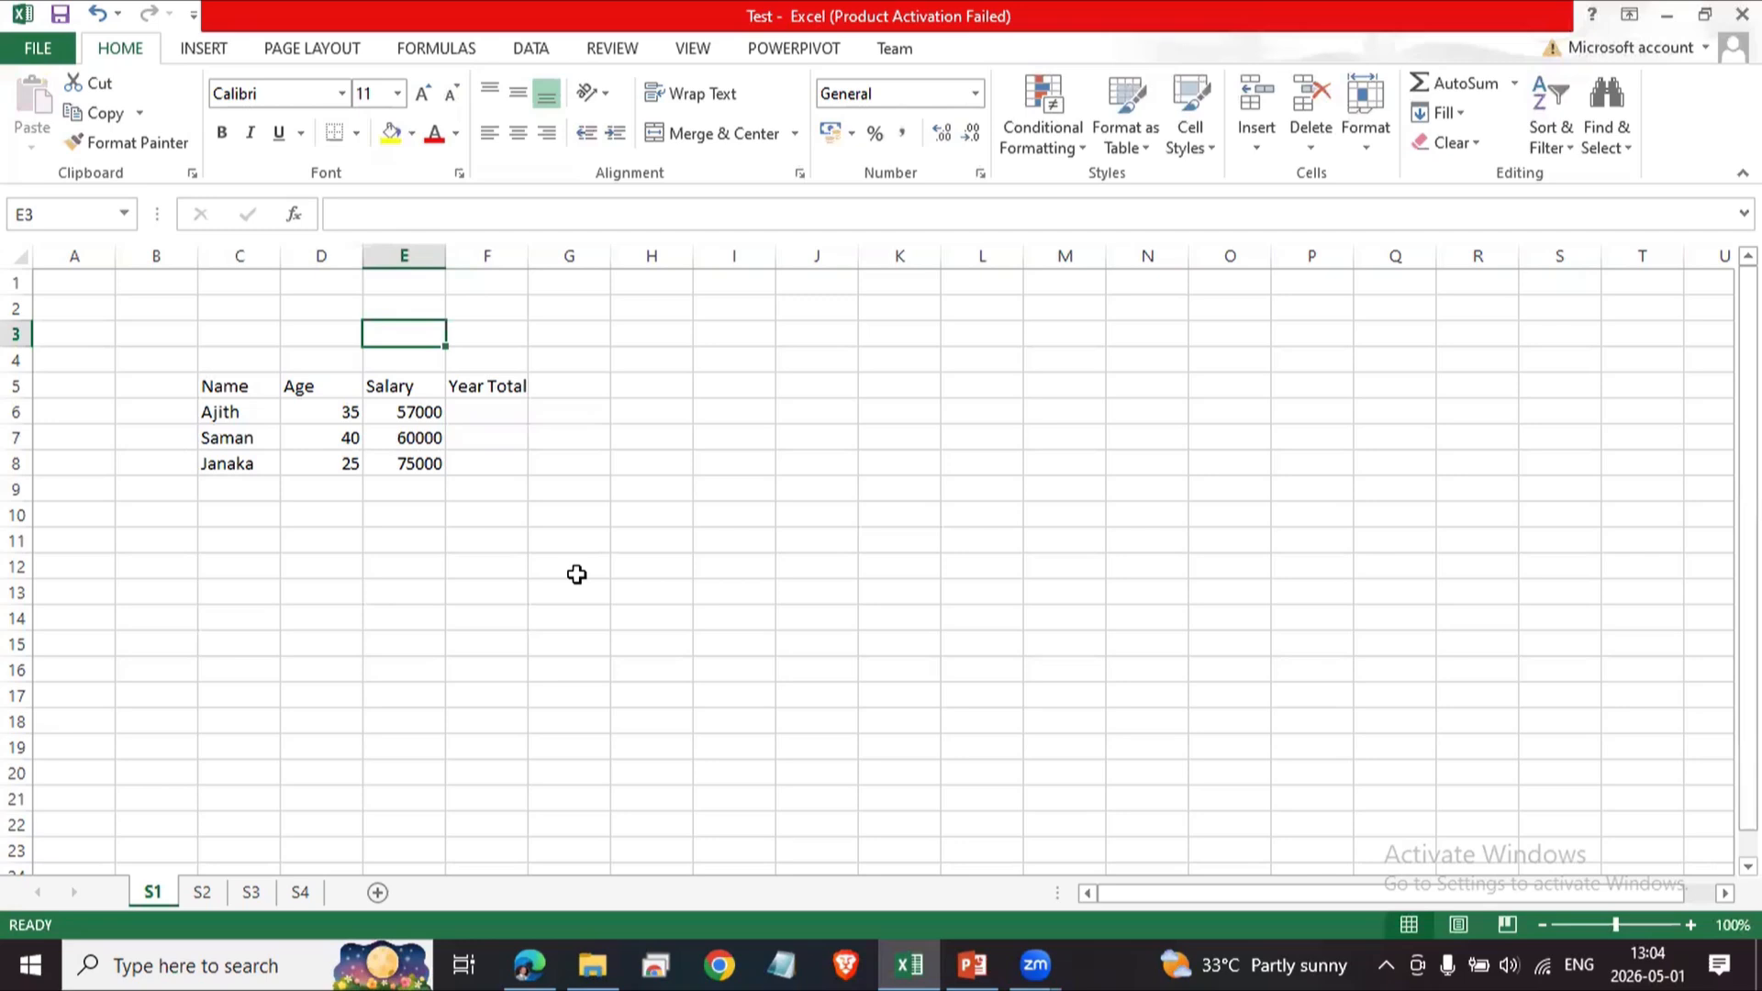
key("Up")
key("Left")
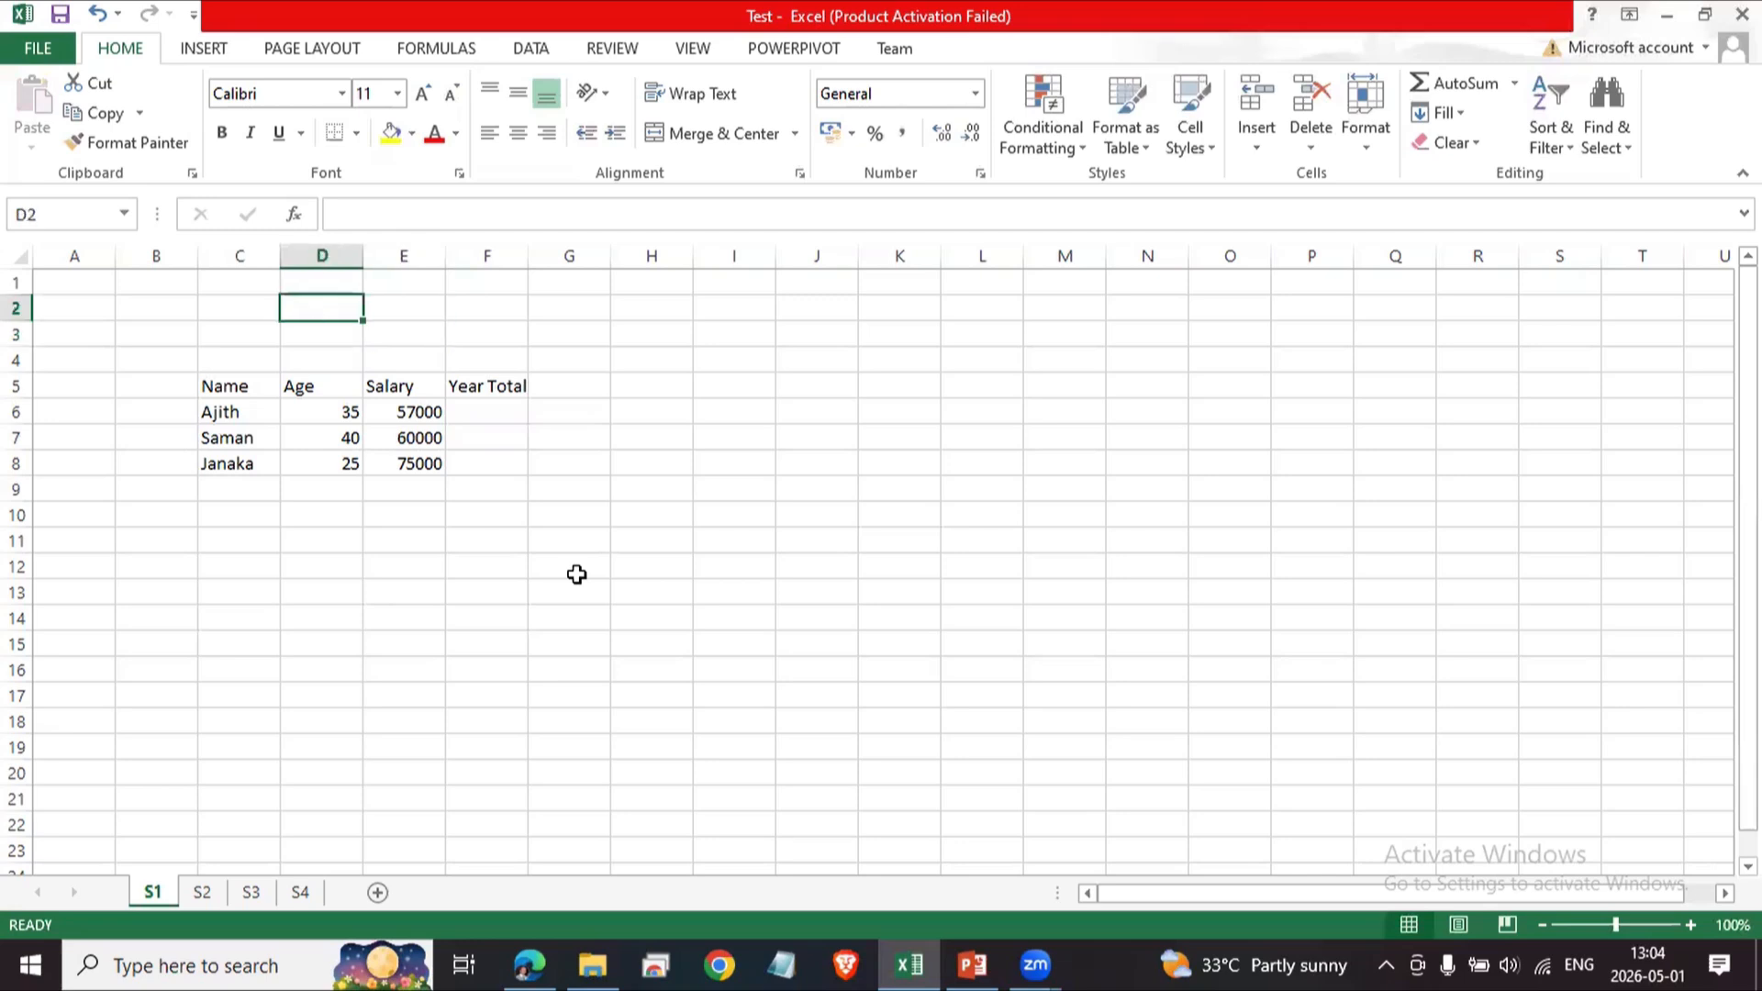
type("Total")
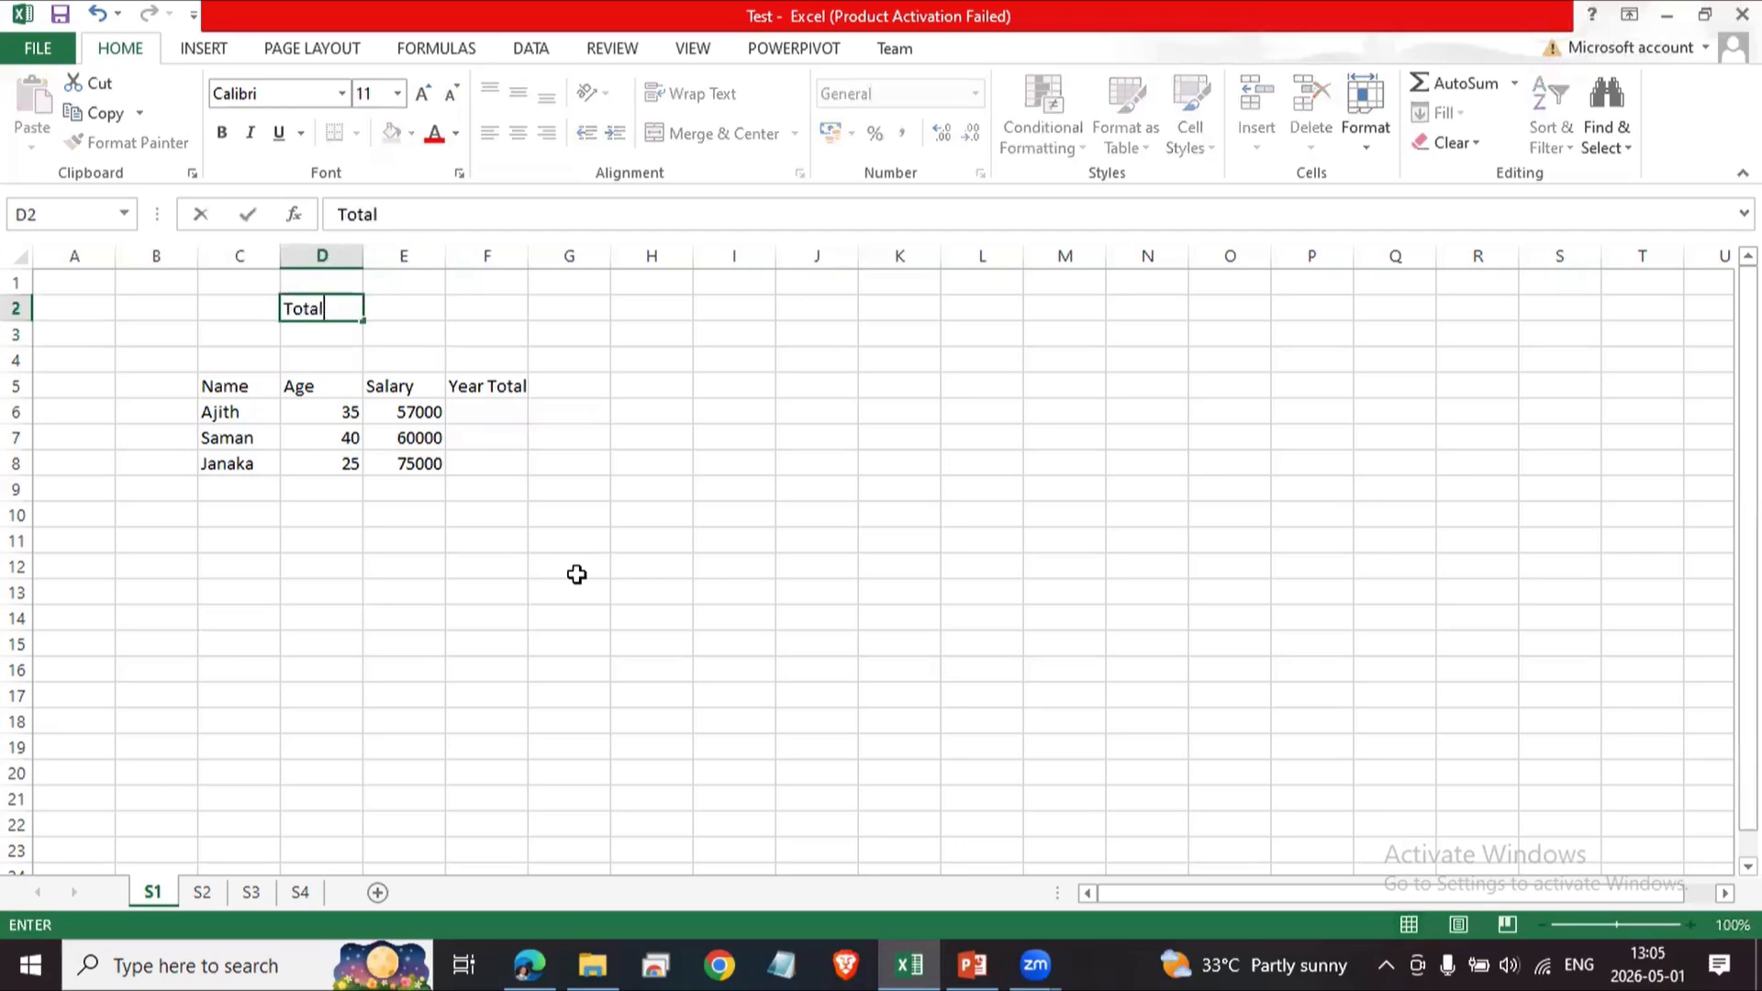
type(" Years")
key("Return")
double_click(363, 256)
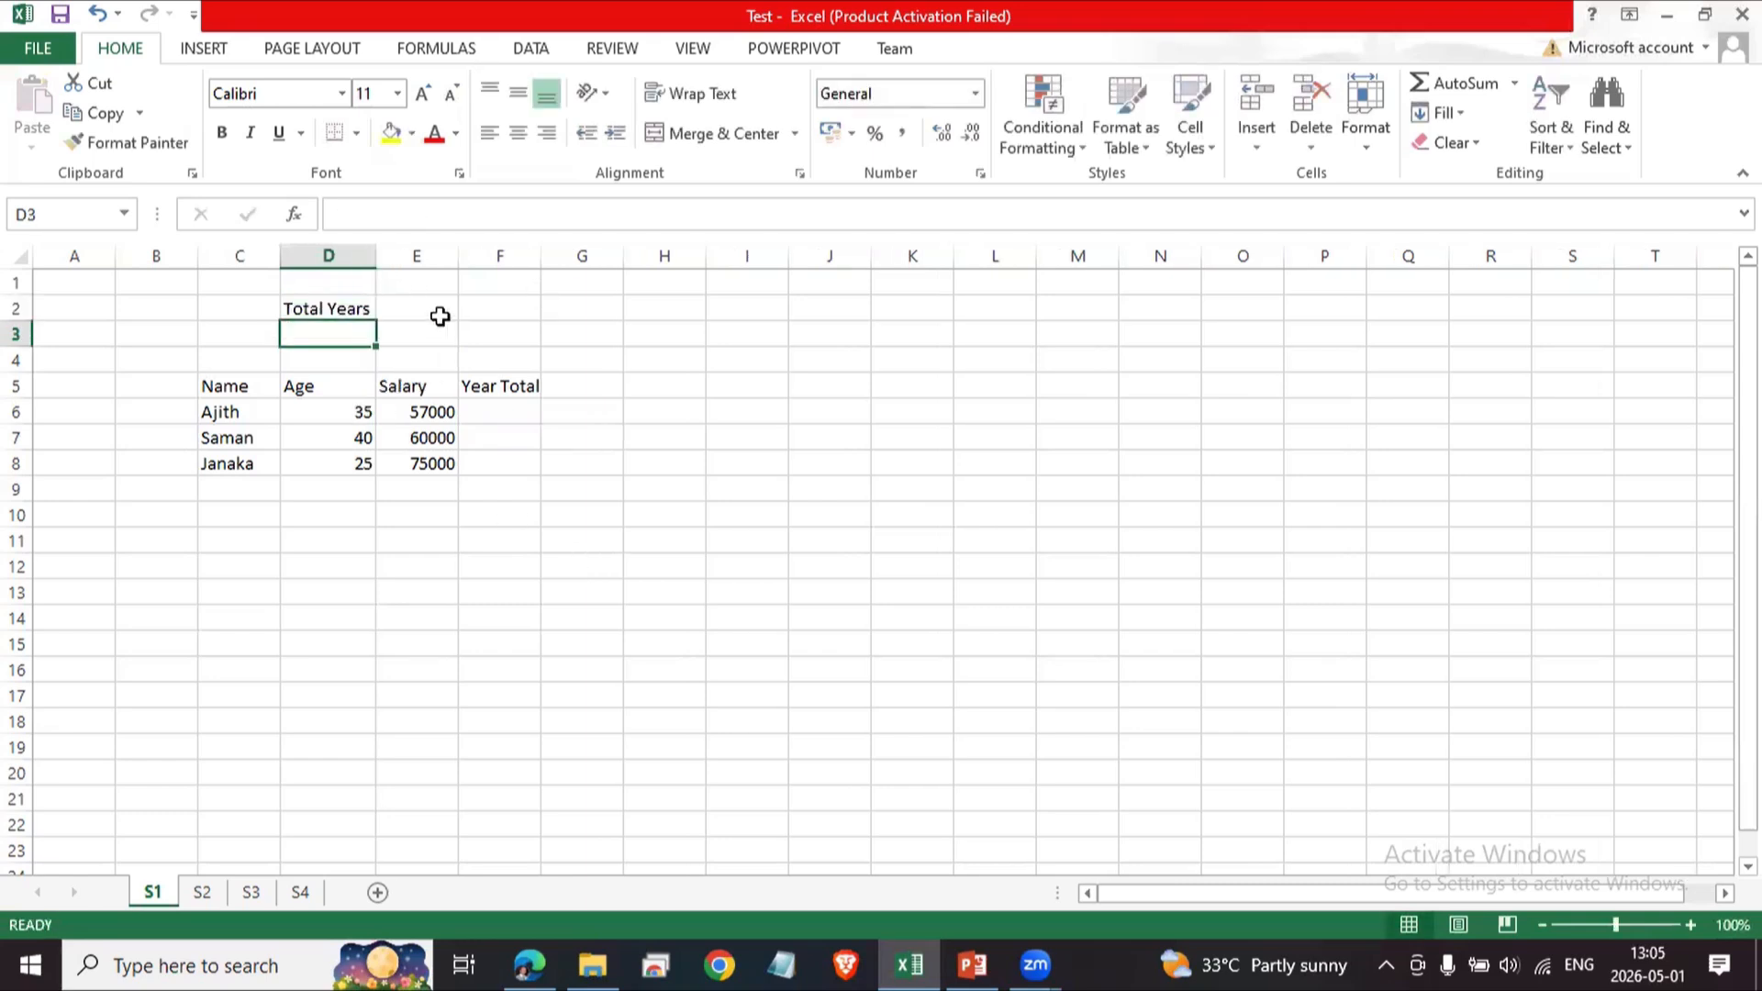
Enter 12 in E2 as the number of months.
left_click(446, 312)
type("12")
key("ctrl+Return")
key("Return")
left_click(659, 597)
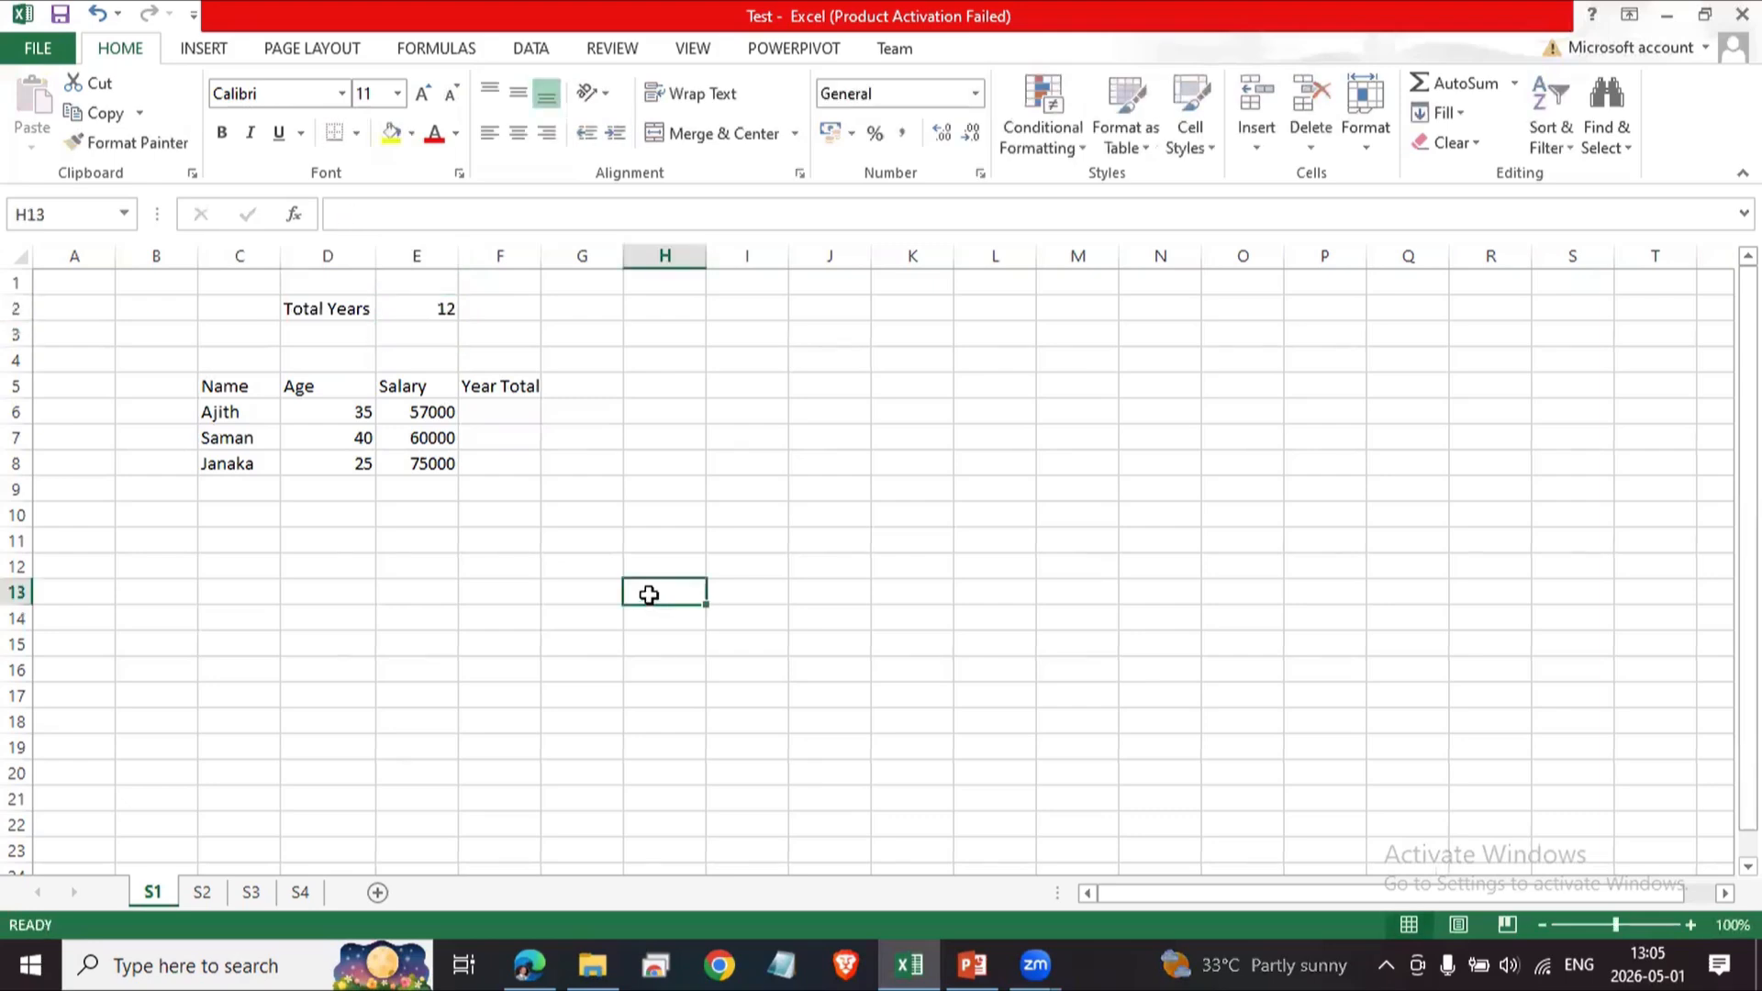
Add the heading Full Total in G5.
left_click(425, 413)
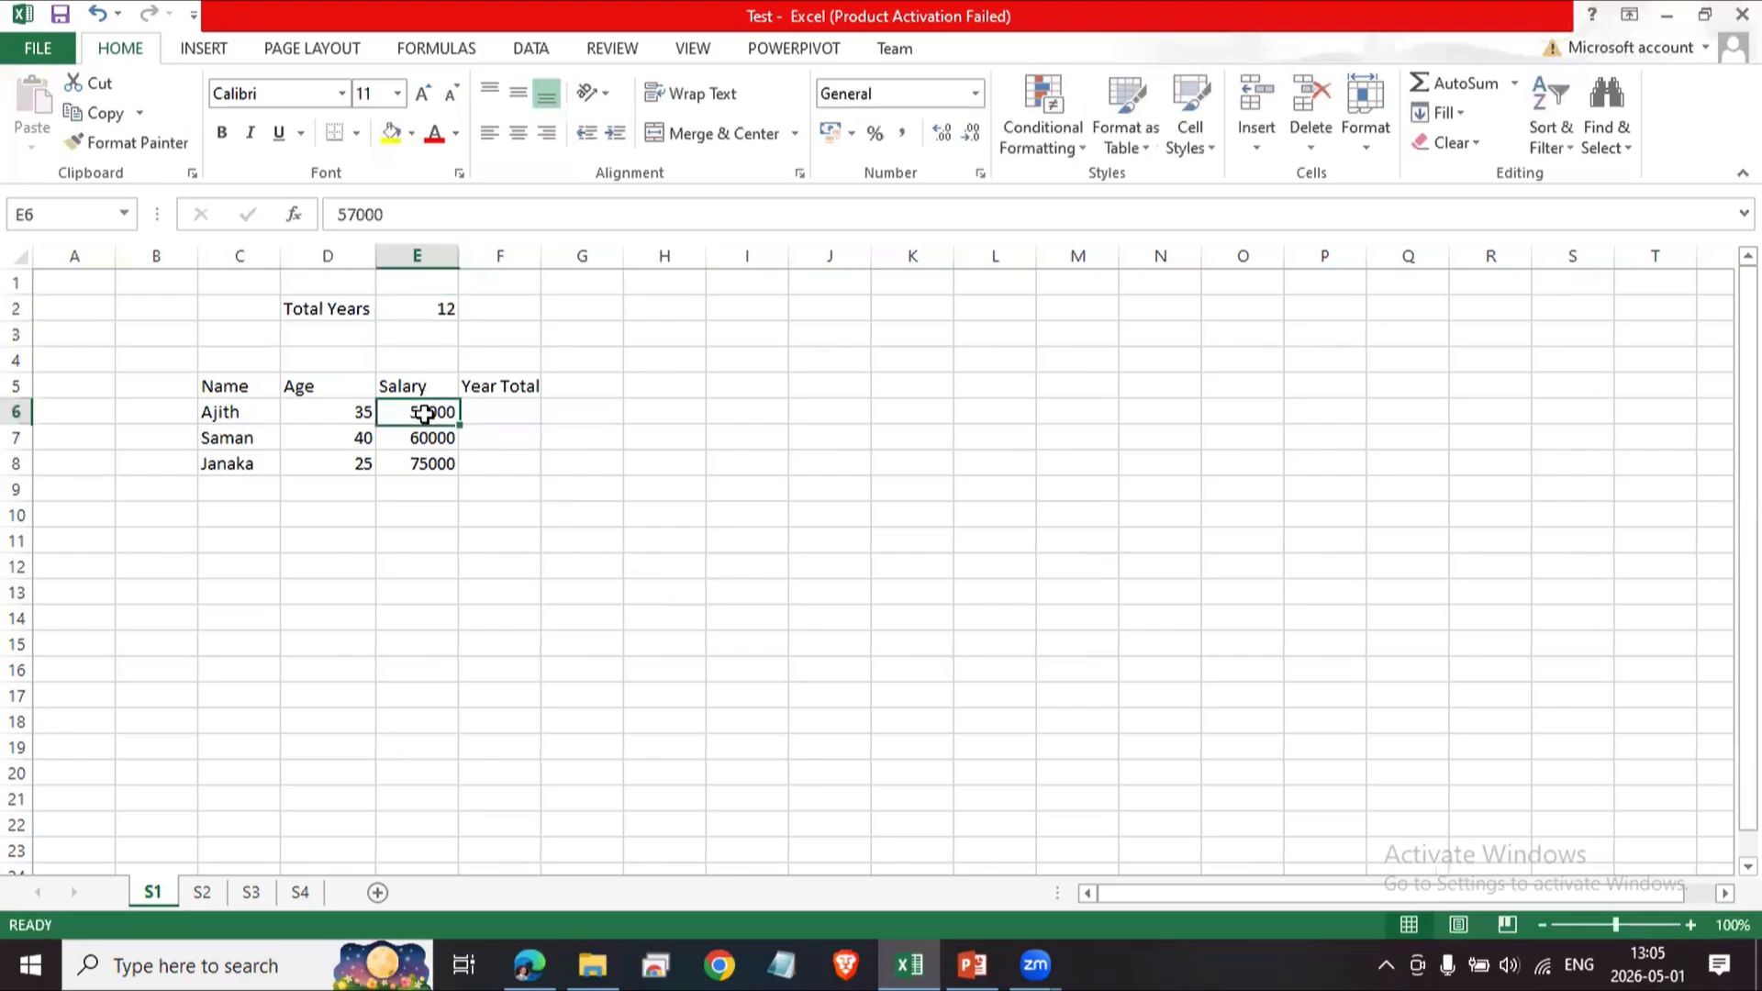
left_click(494, 410)
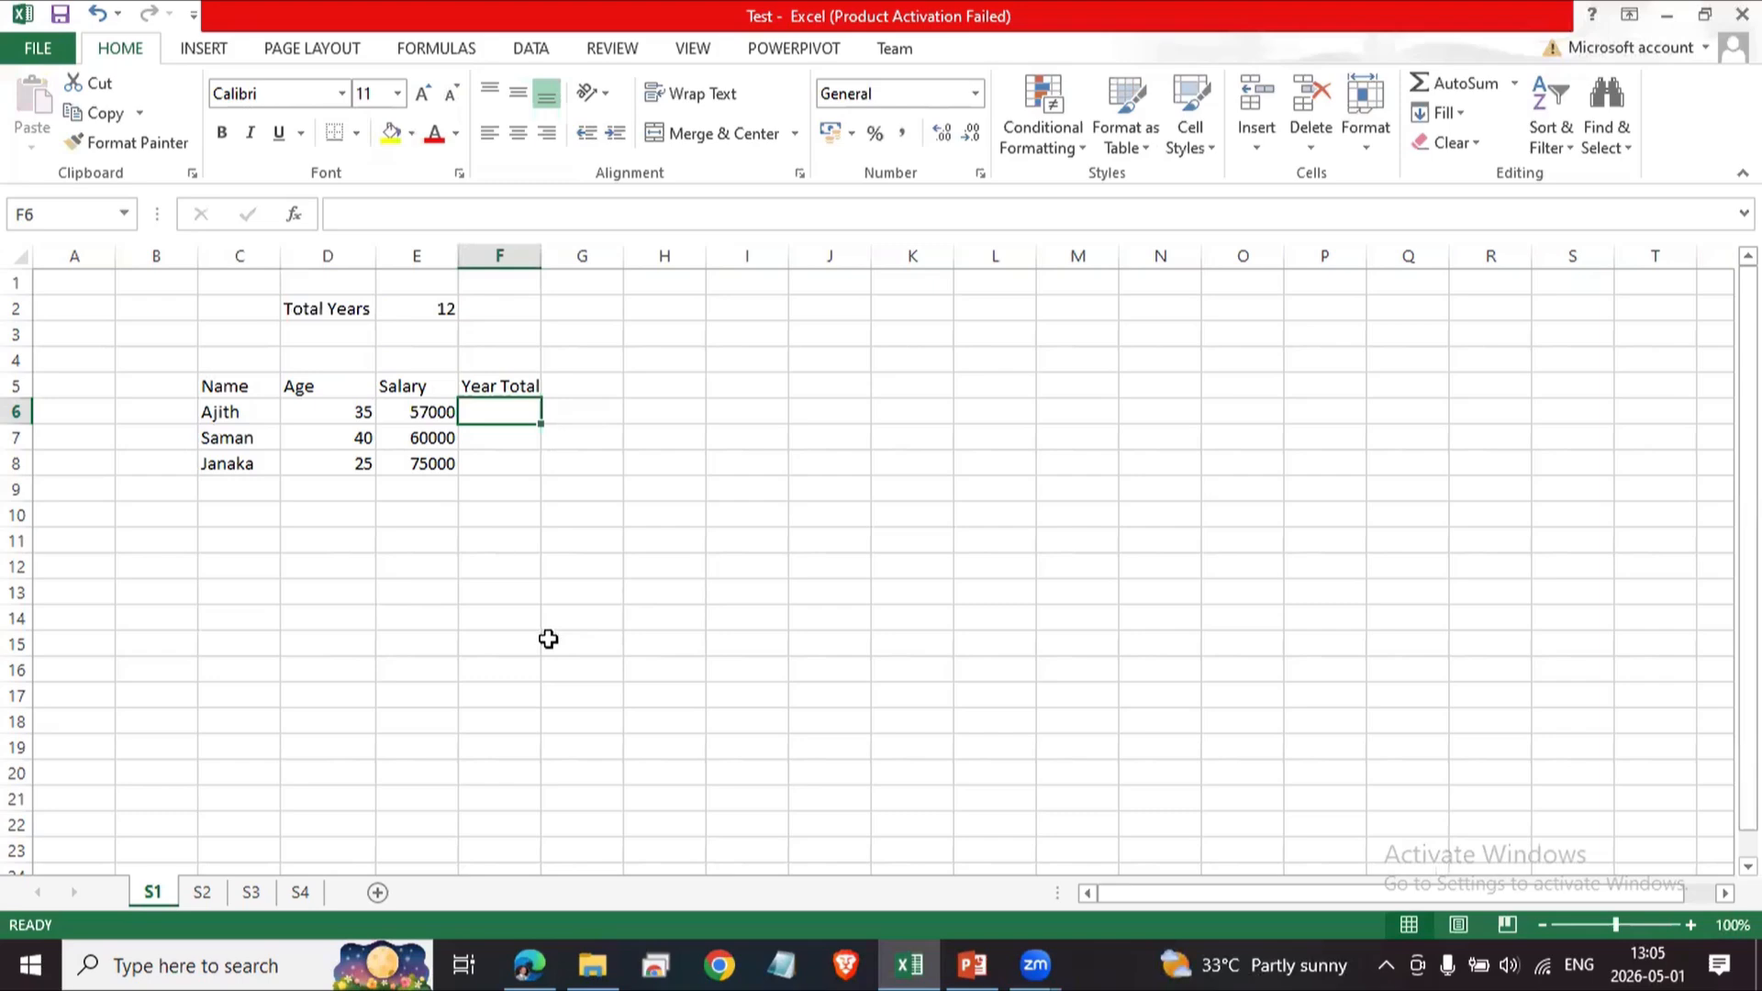
left_click(591, 389)
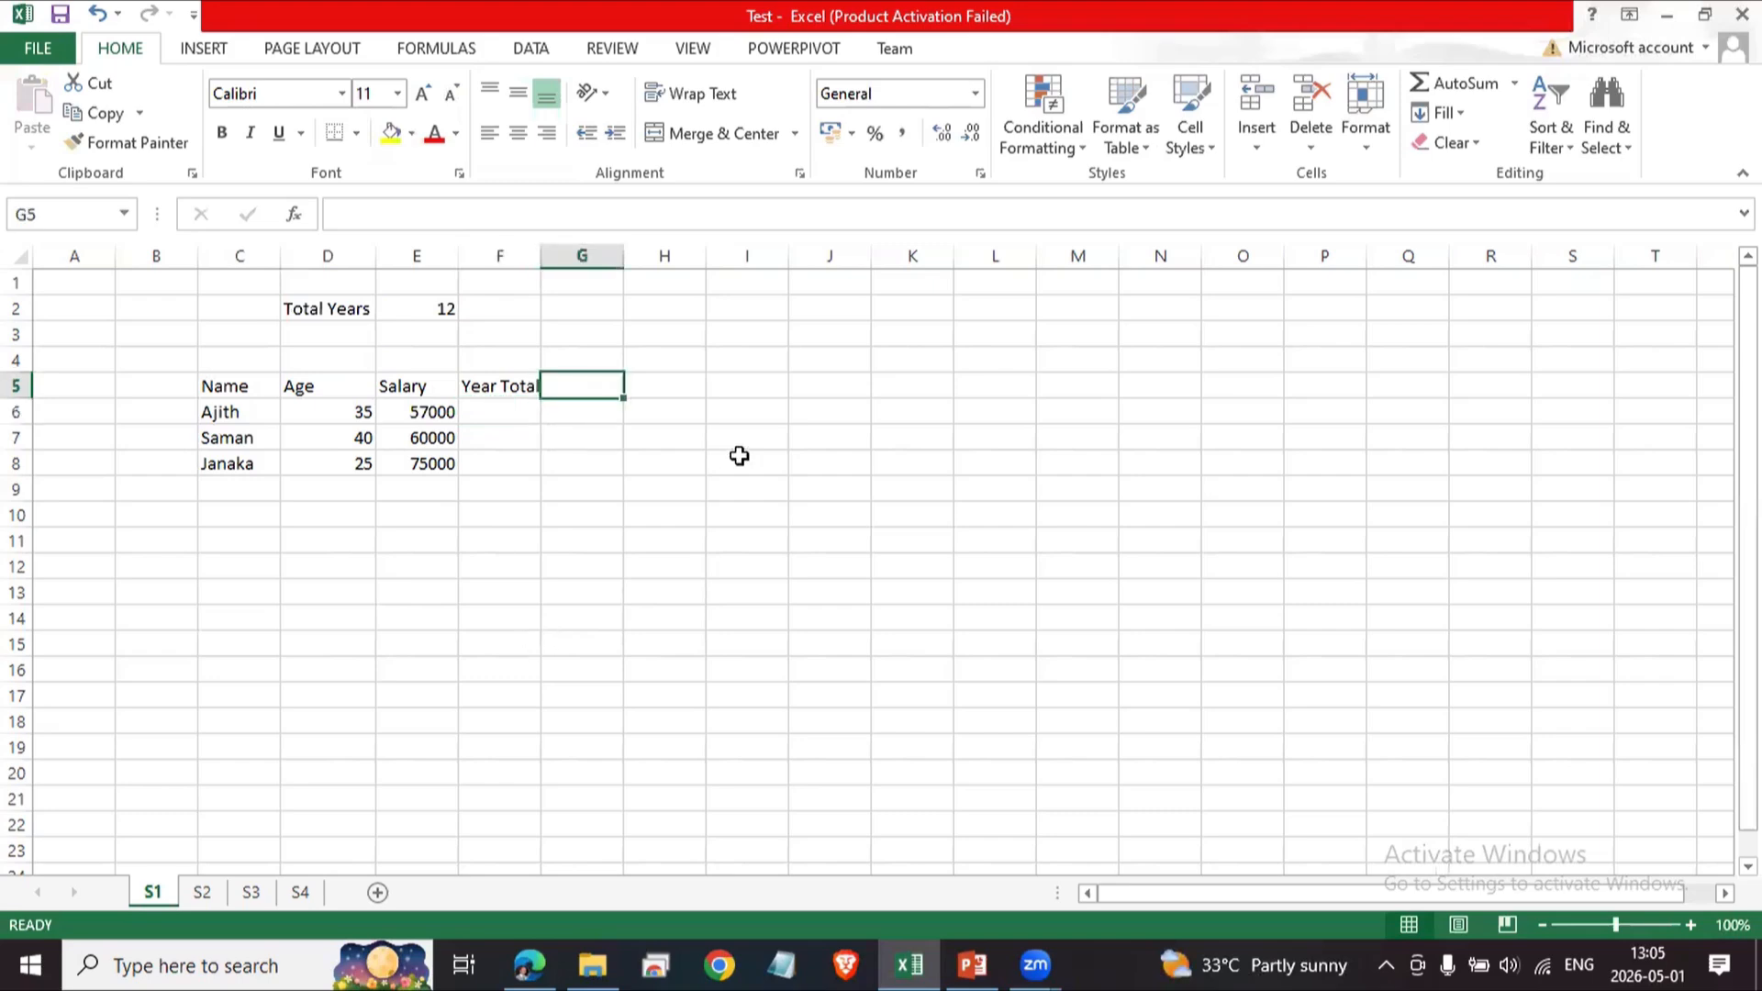
type("Ful")
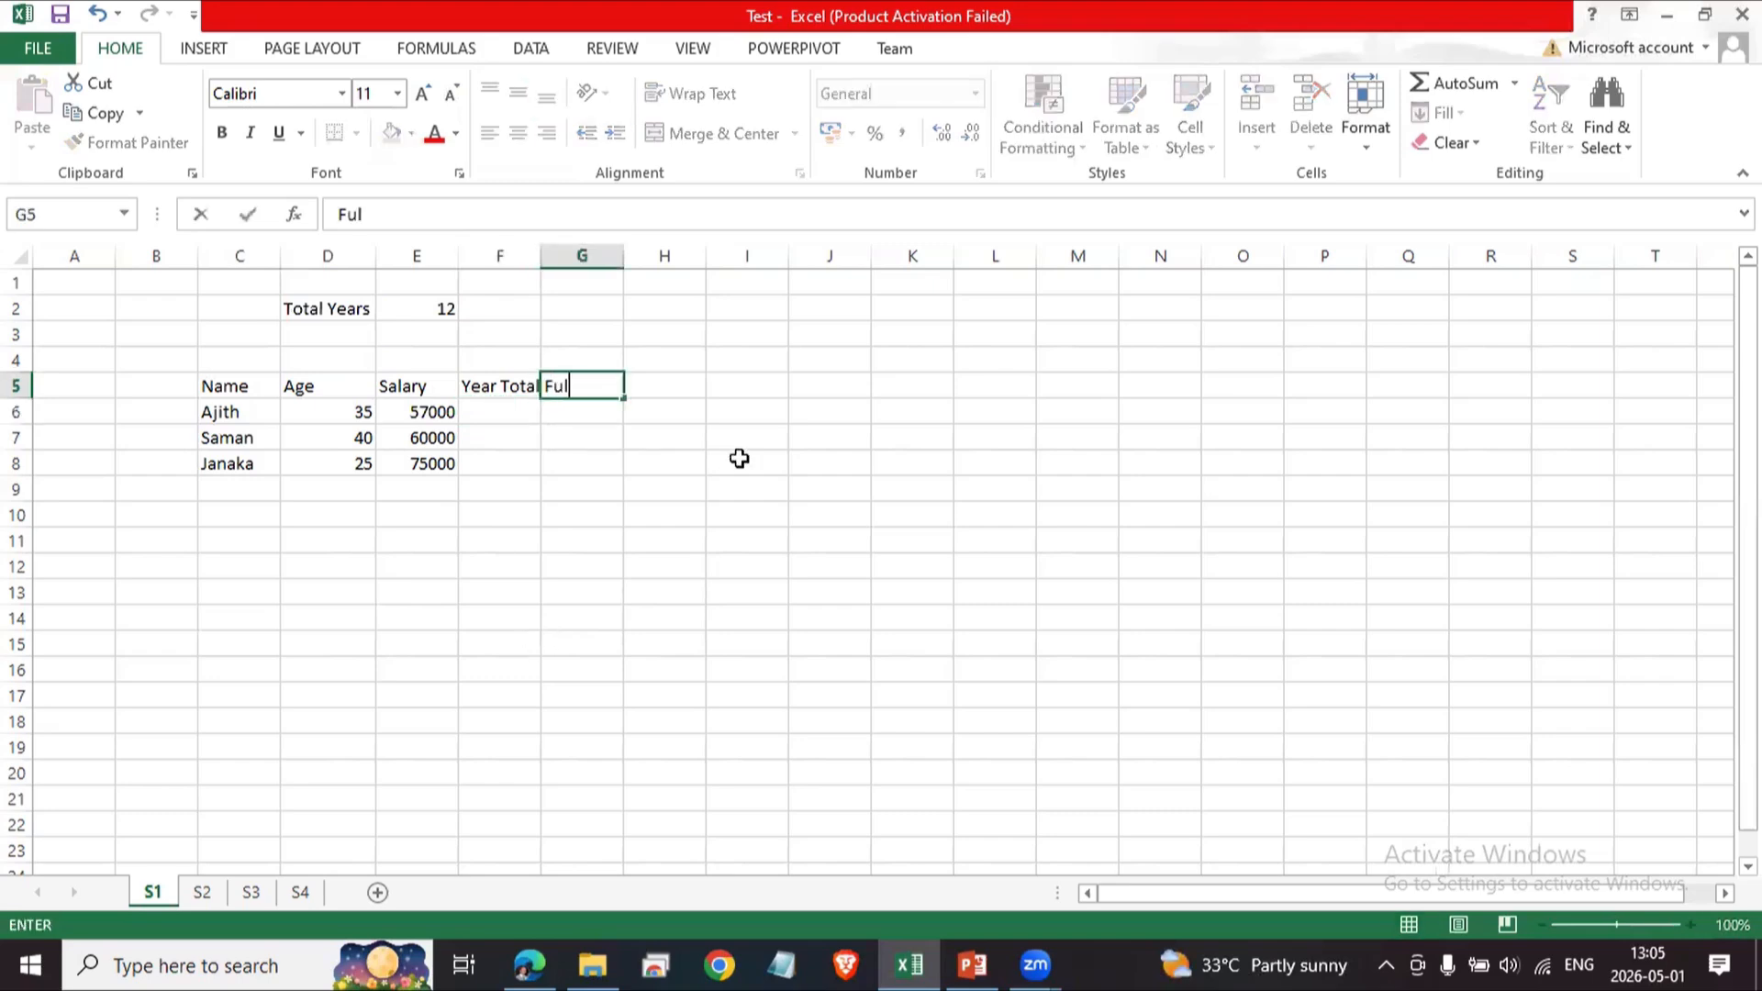
type("l Total")
key("Return")
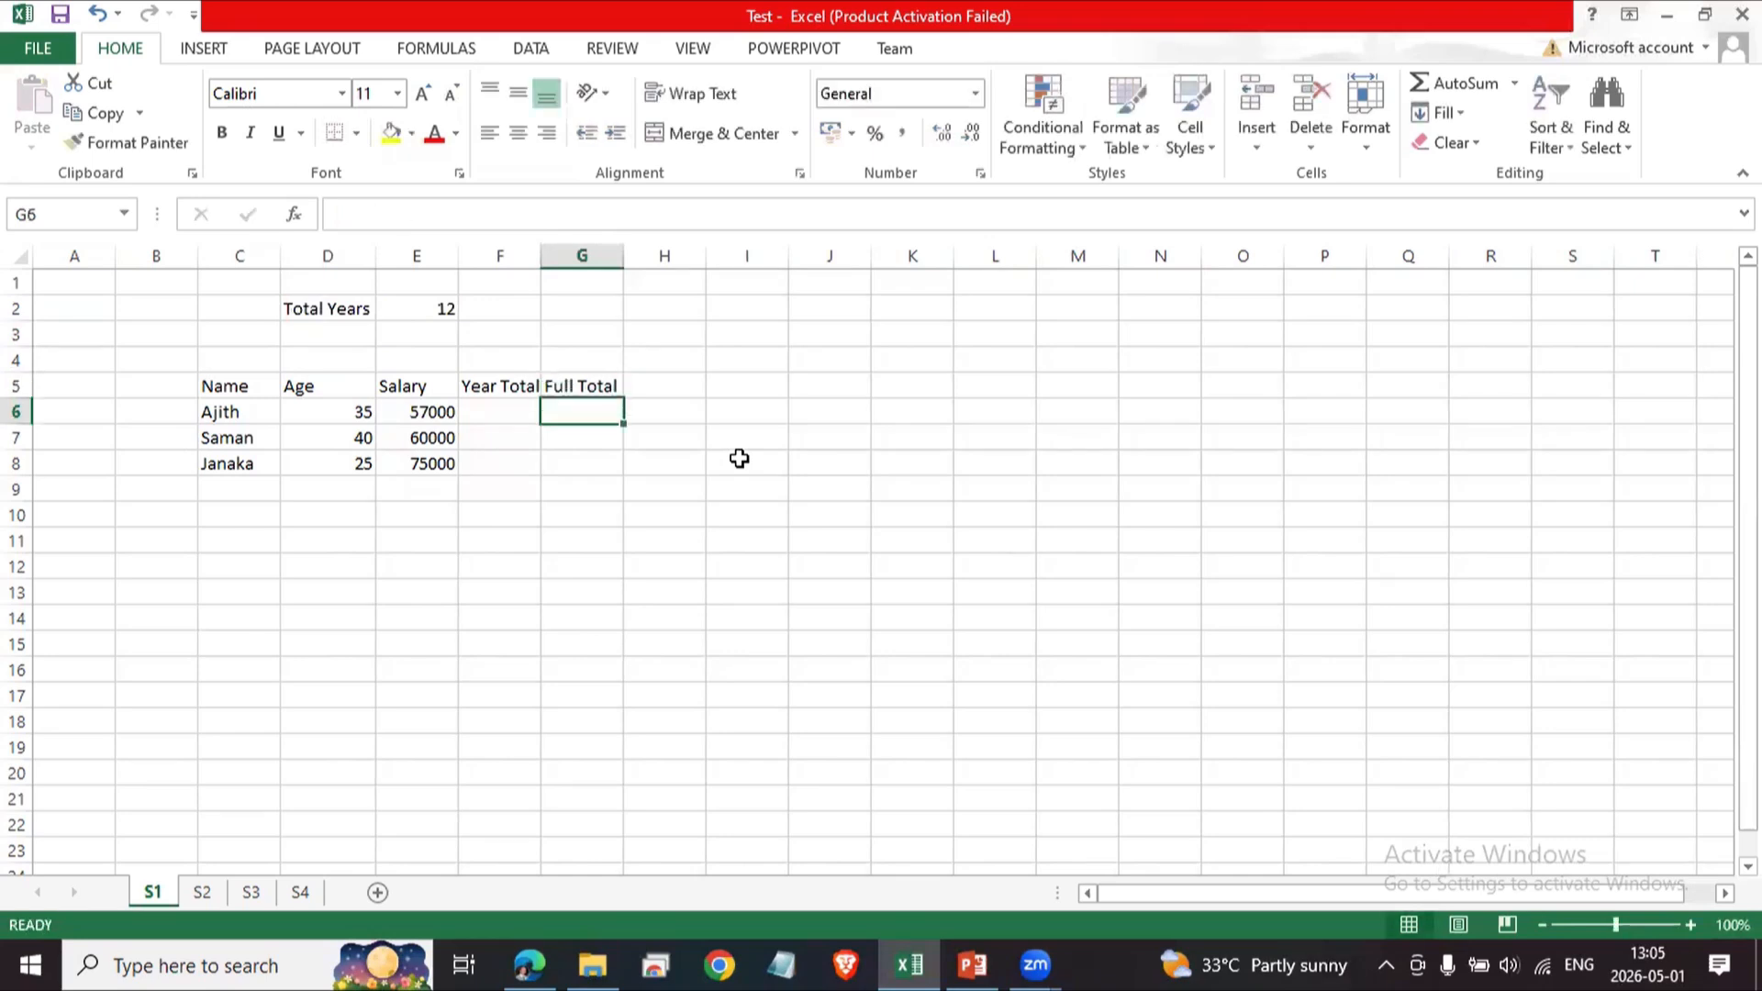
left_click(504, 417)
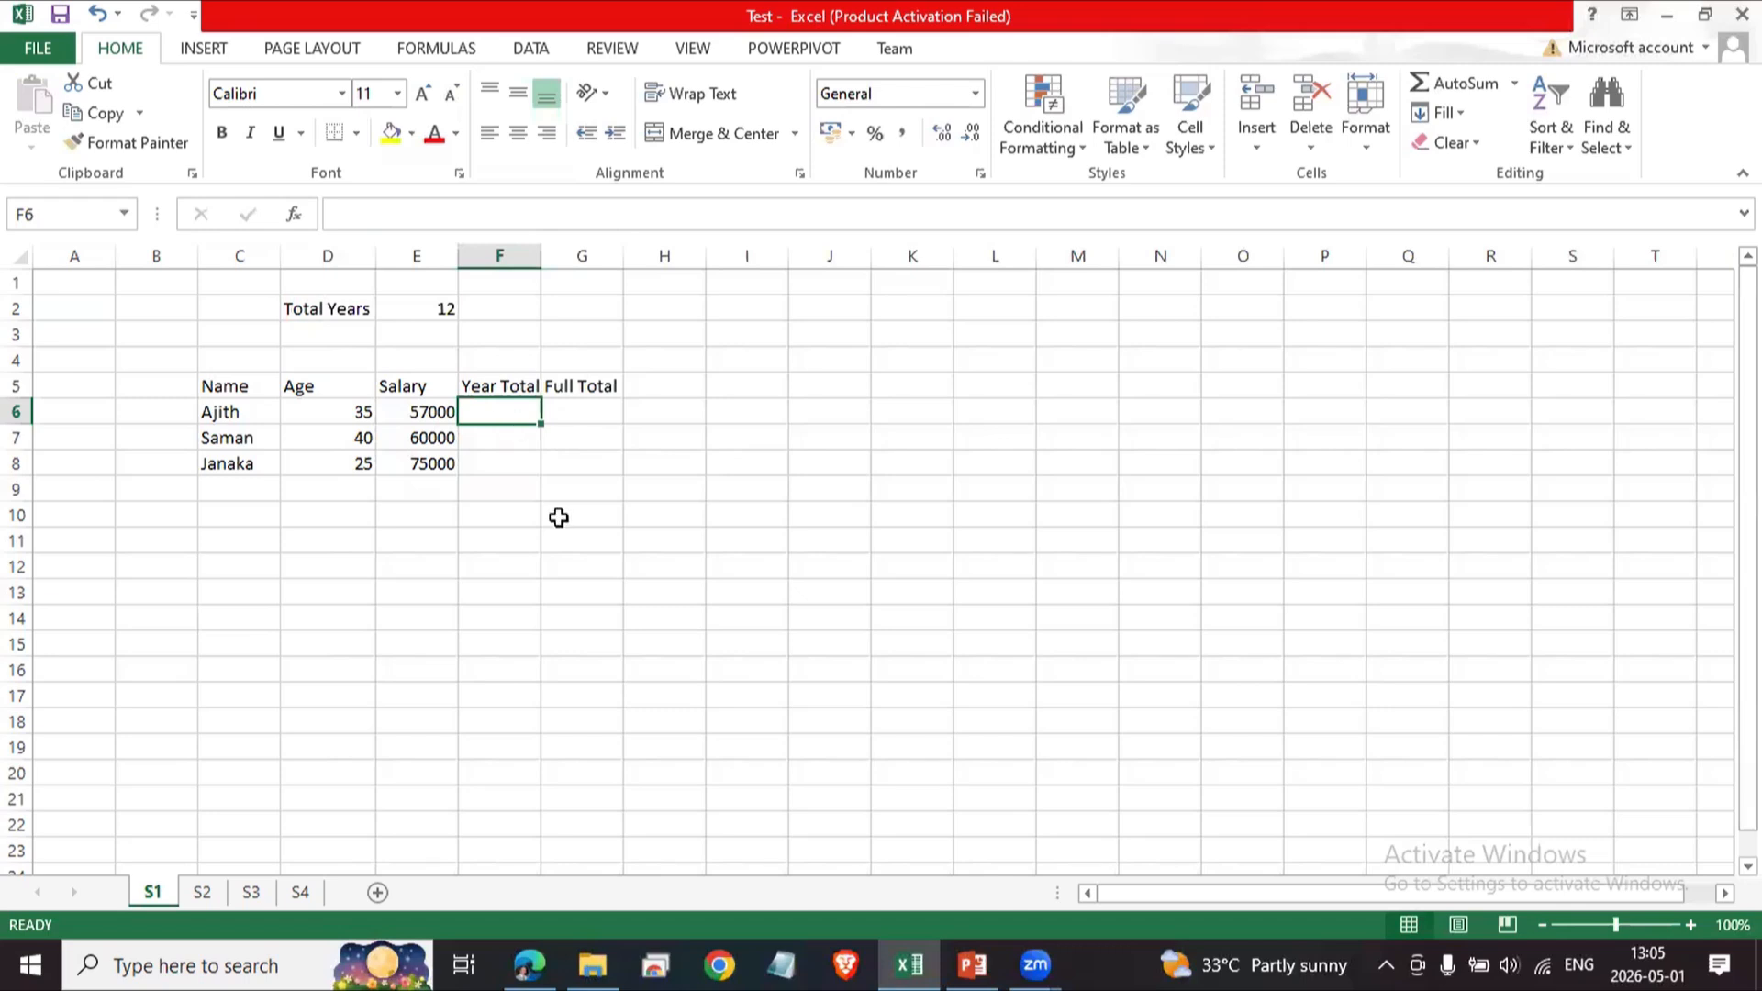
type("=")
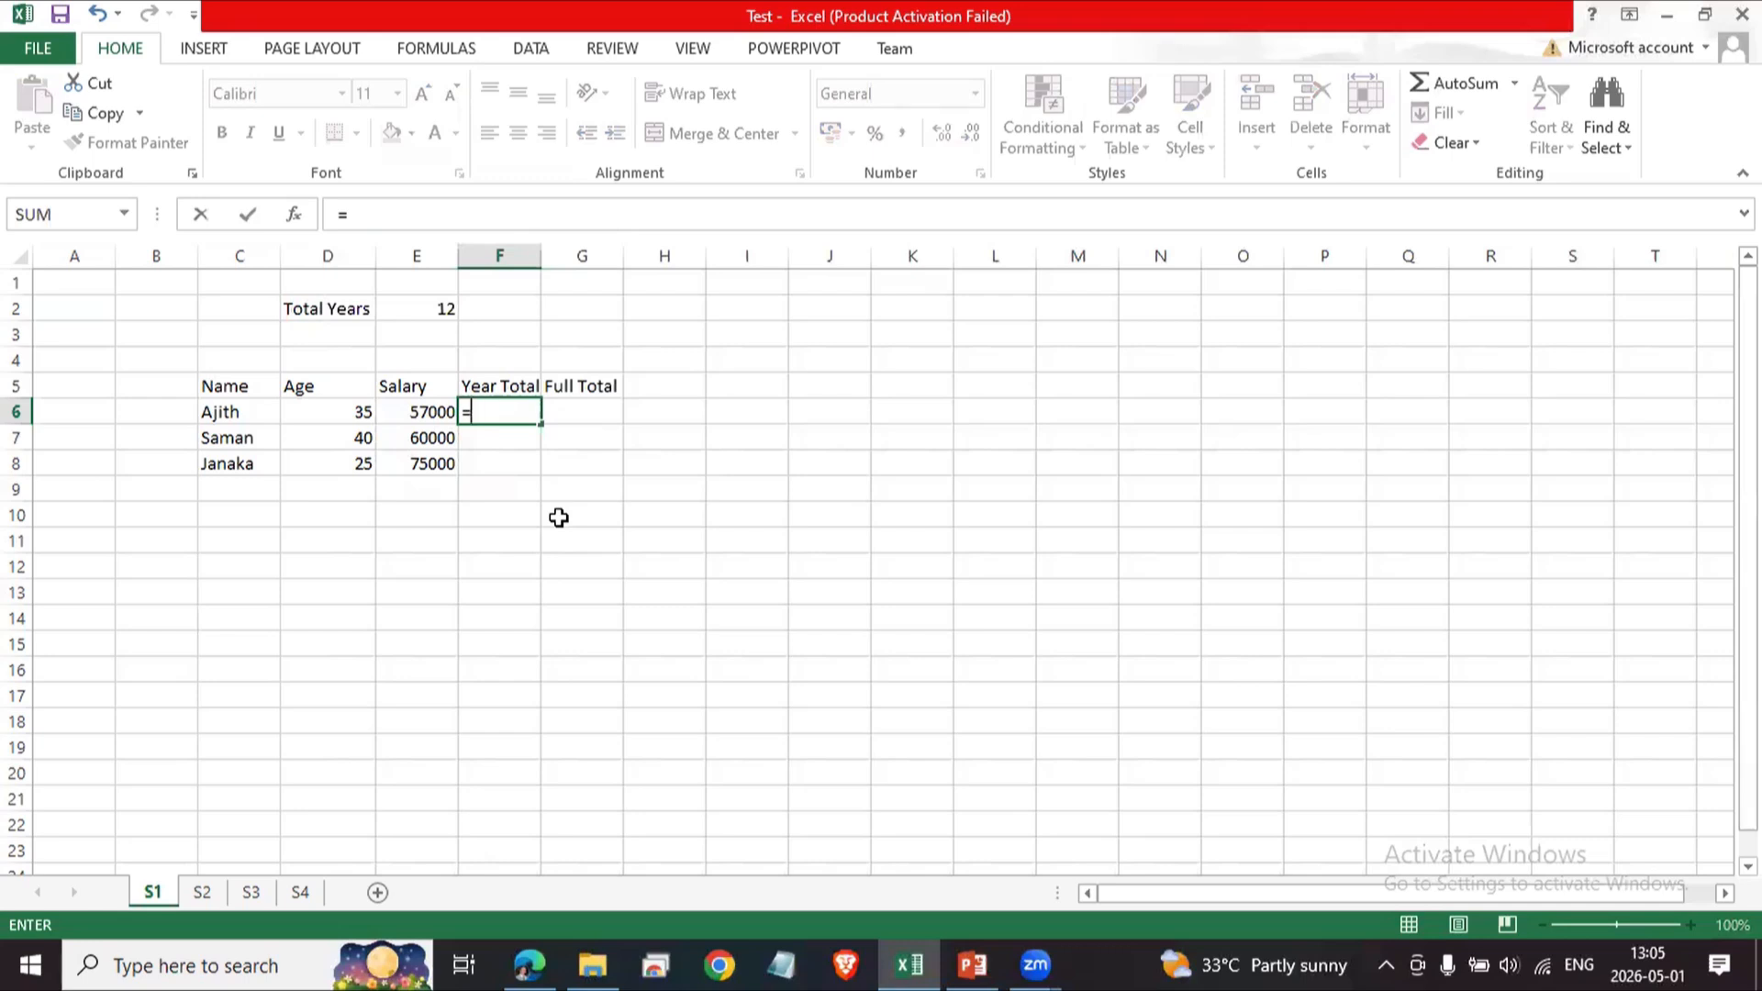
type("E")
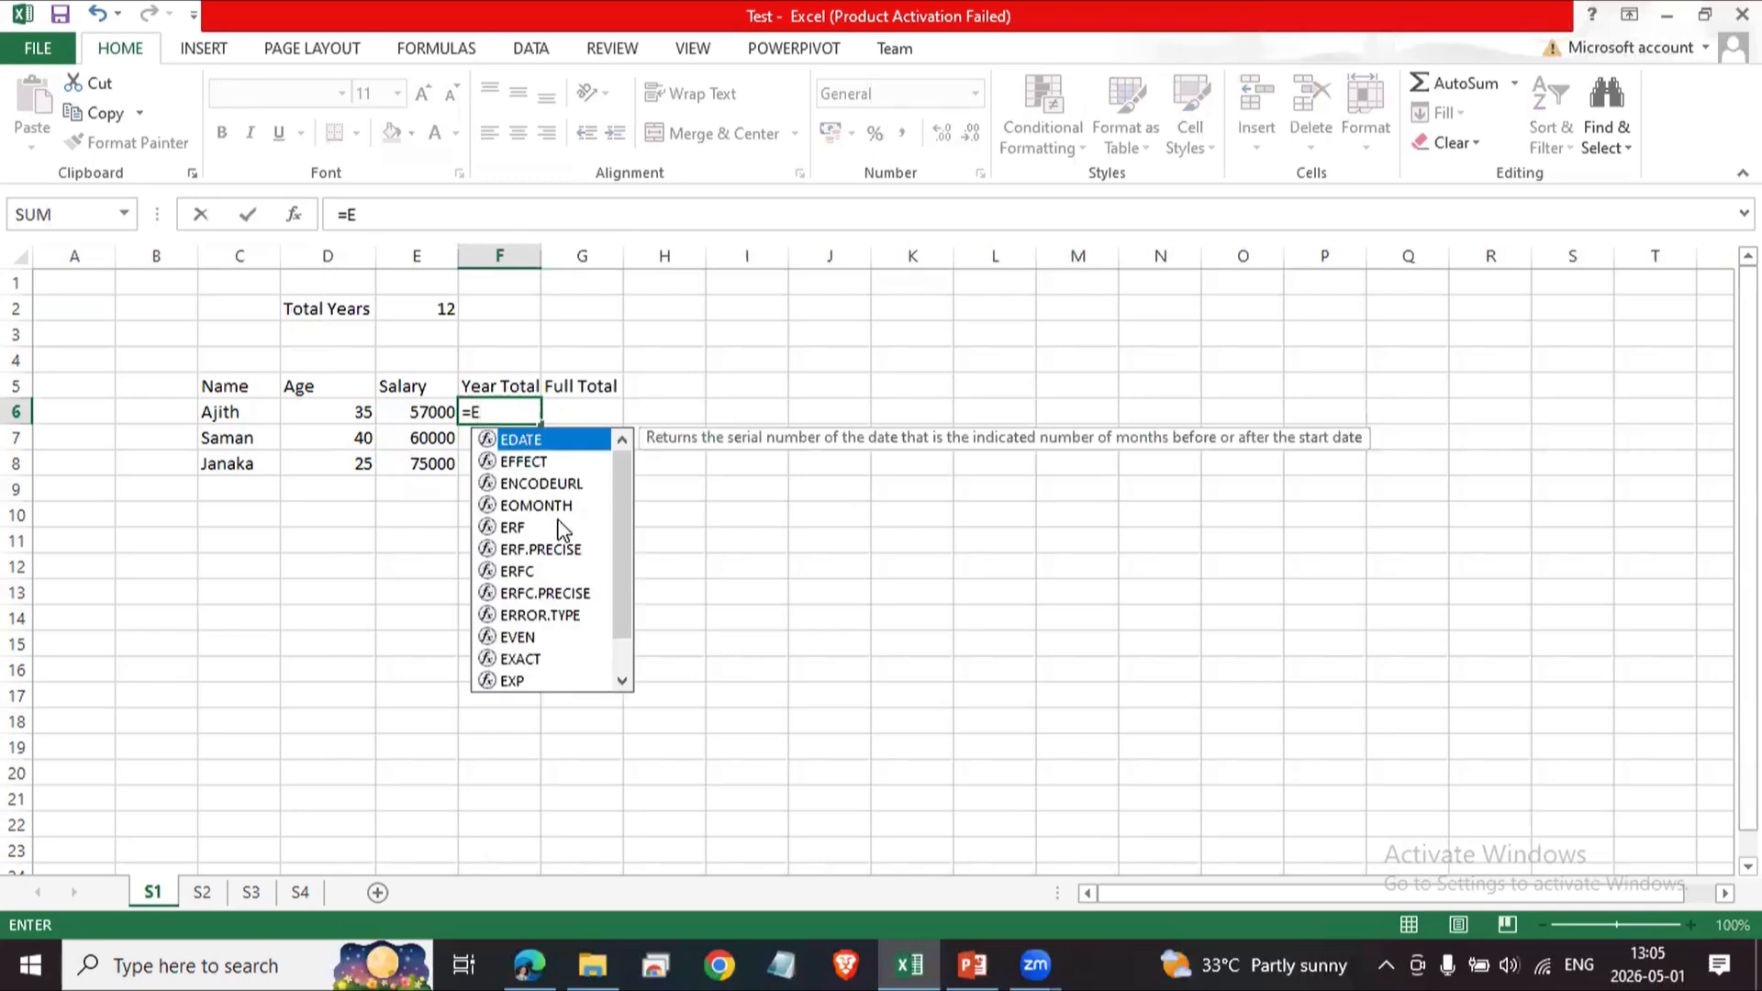
type("6")
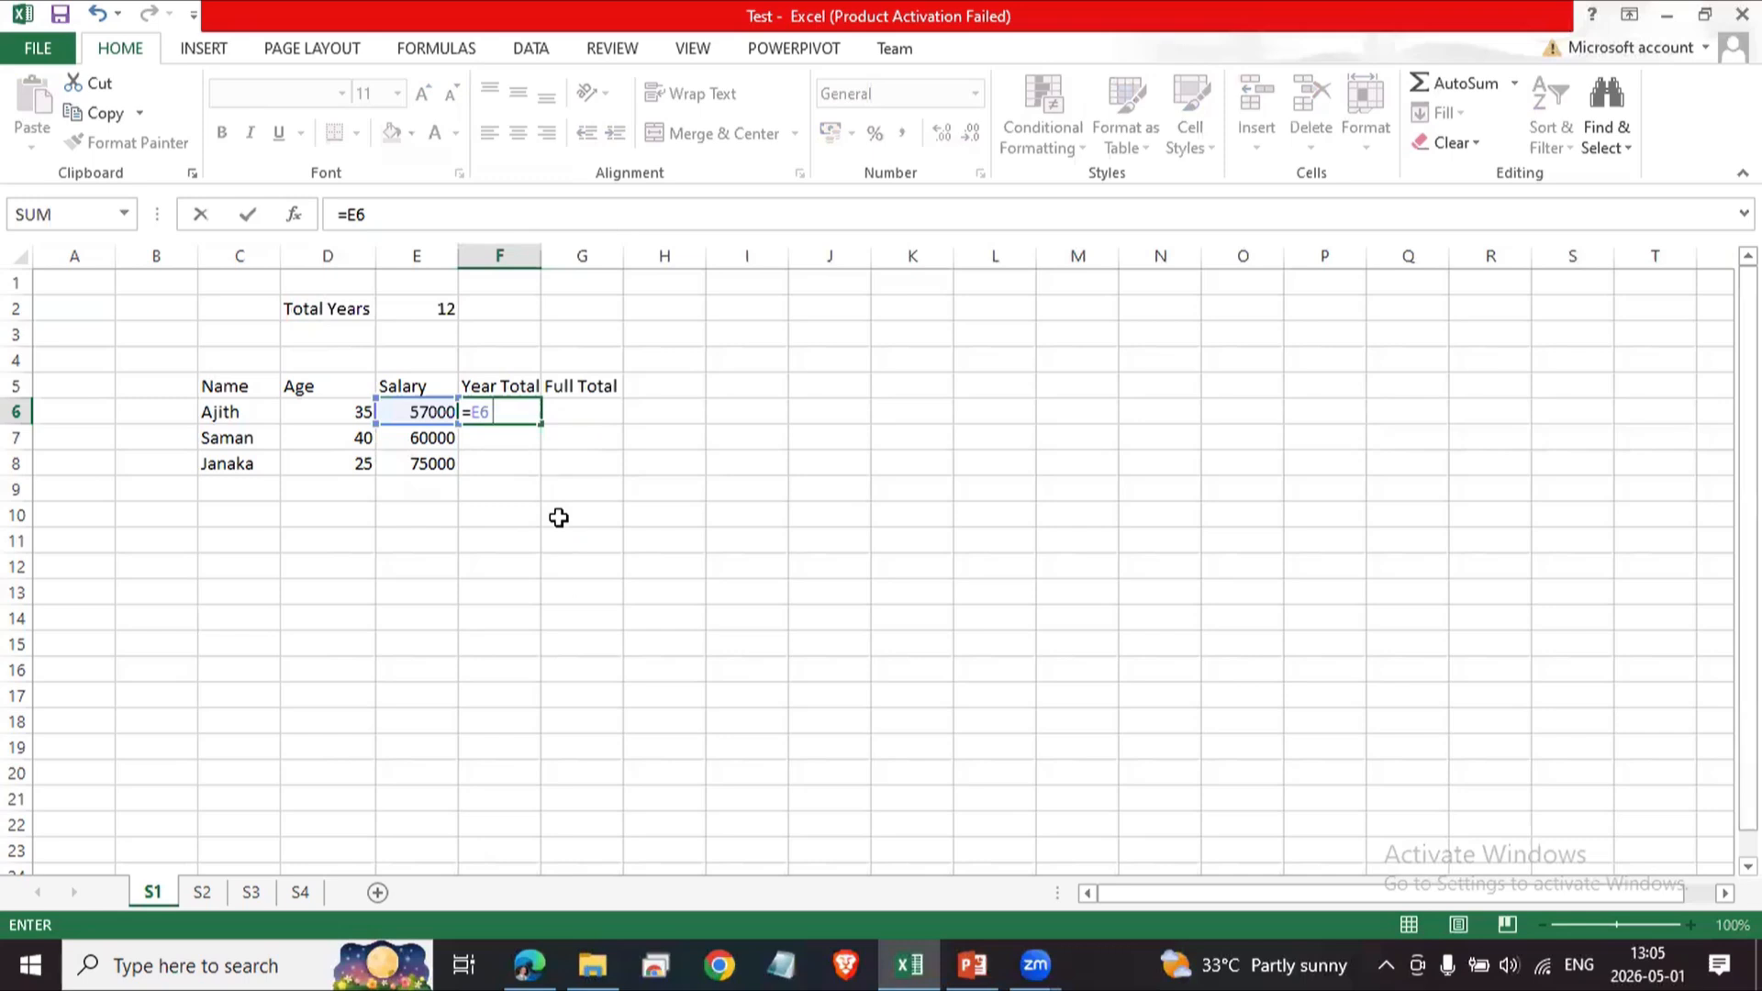
key("BackSpace")
key("Escape")
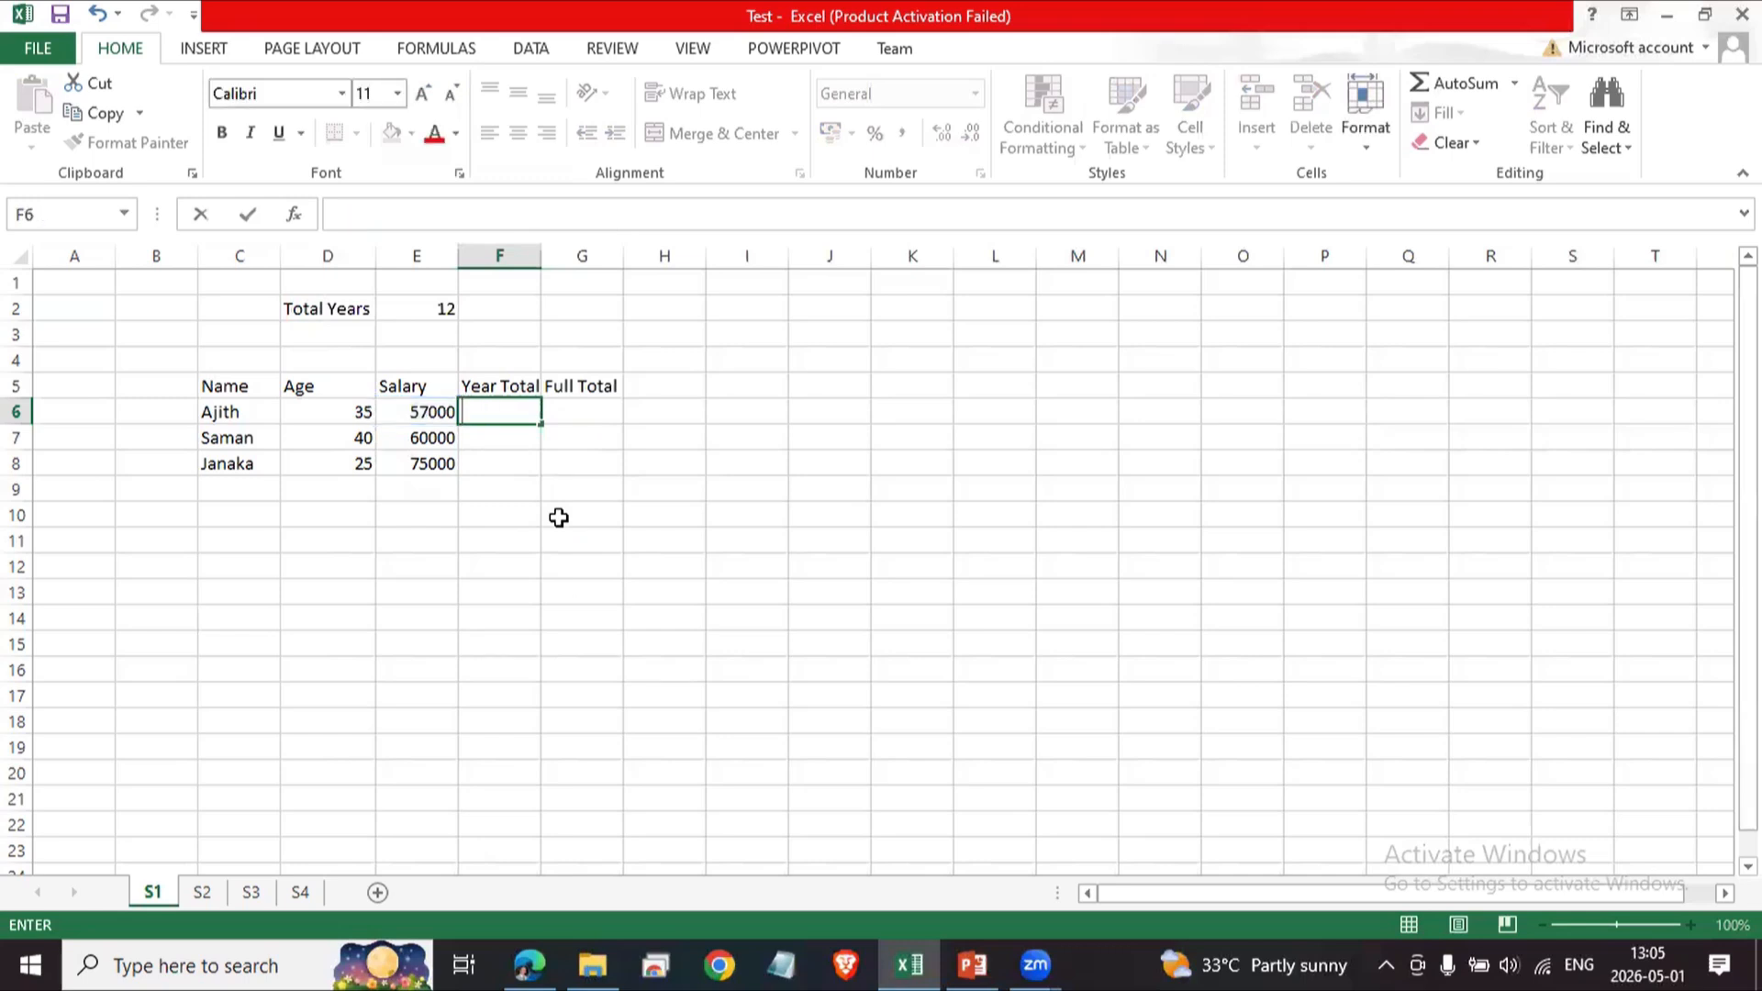
left_click(615, 617)
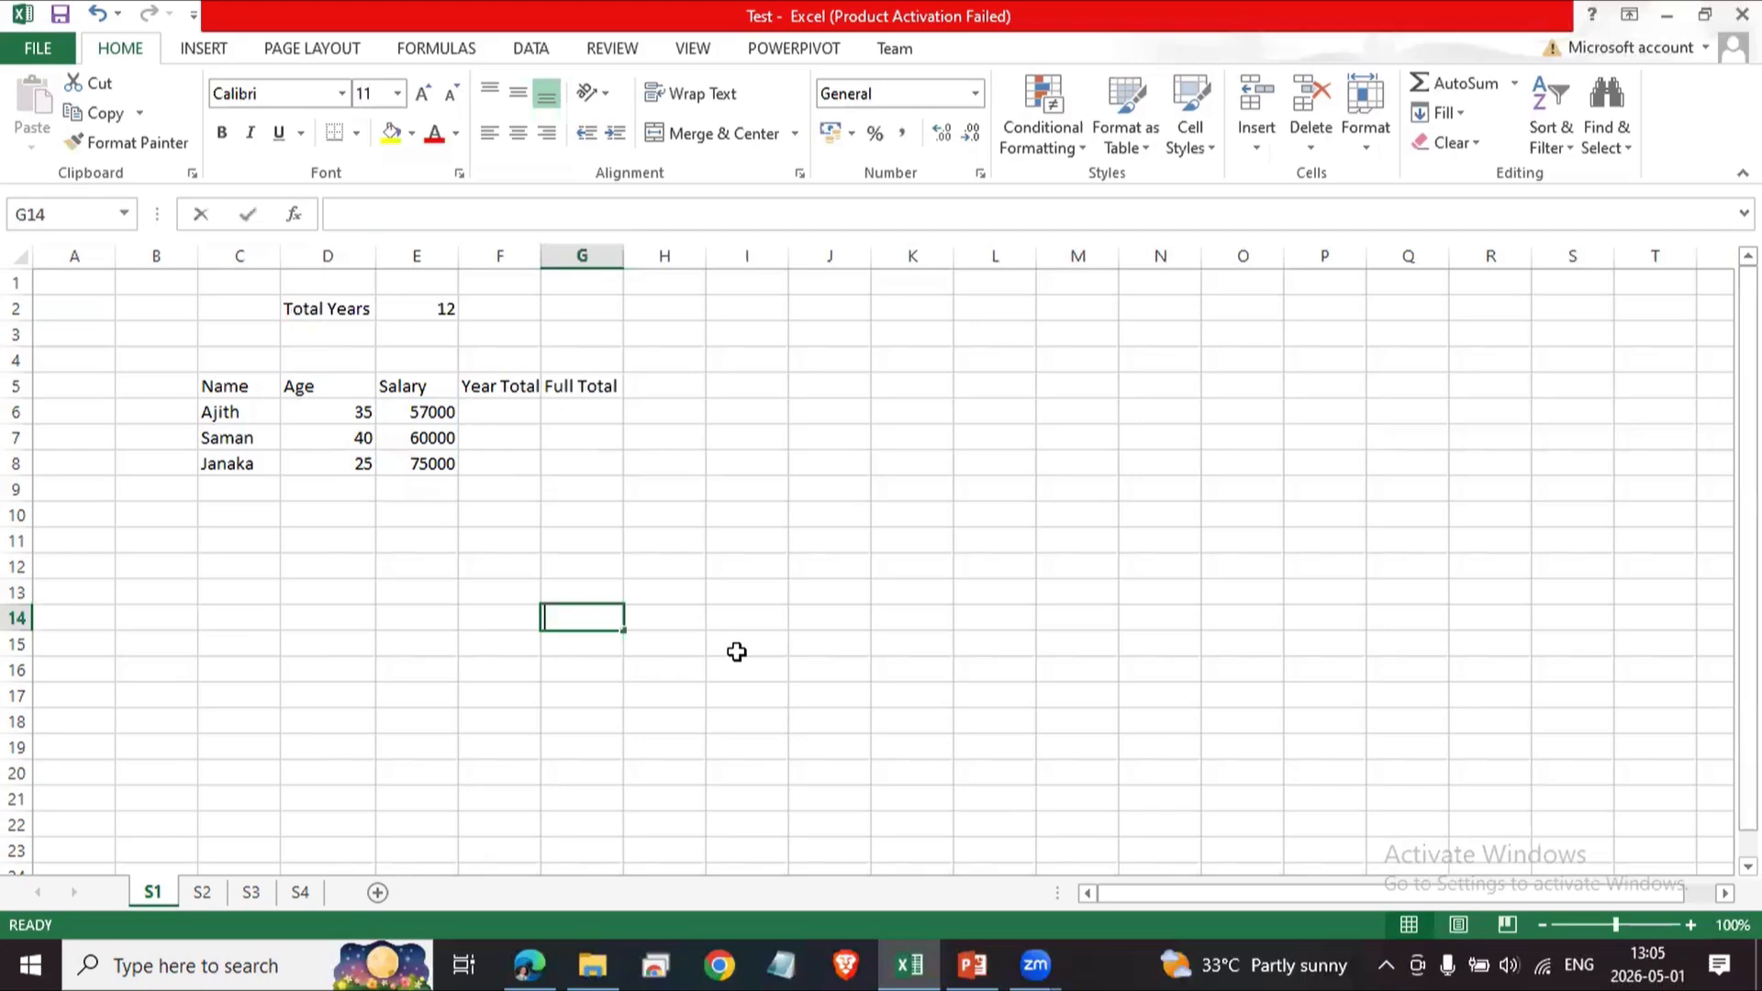
type("+,")
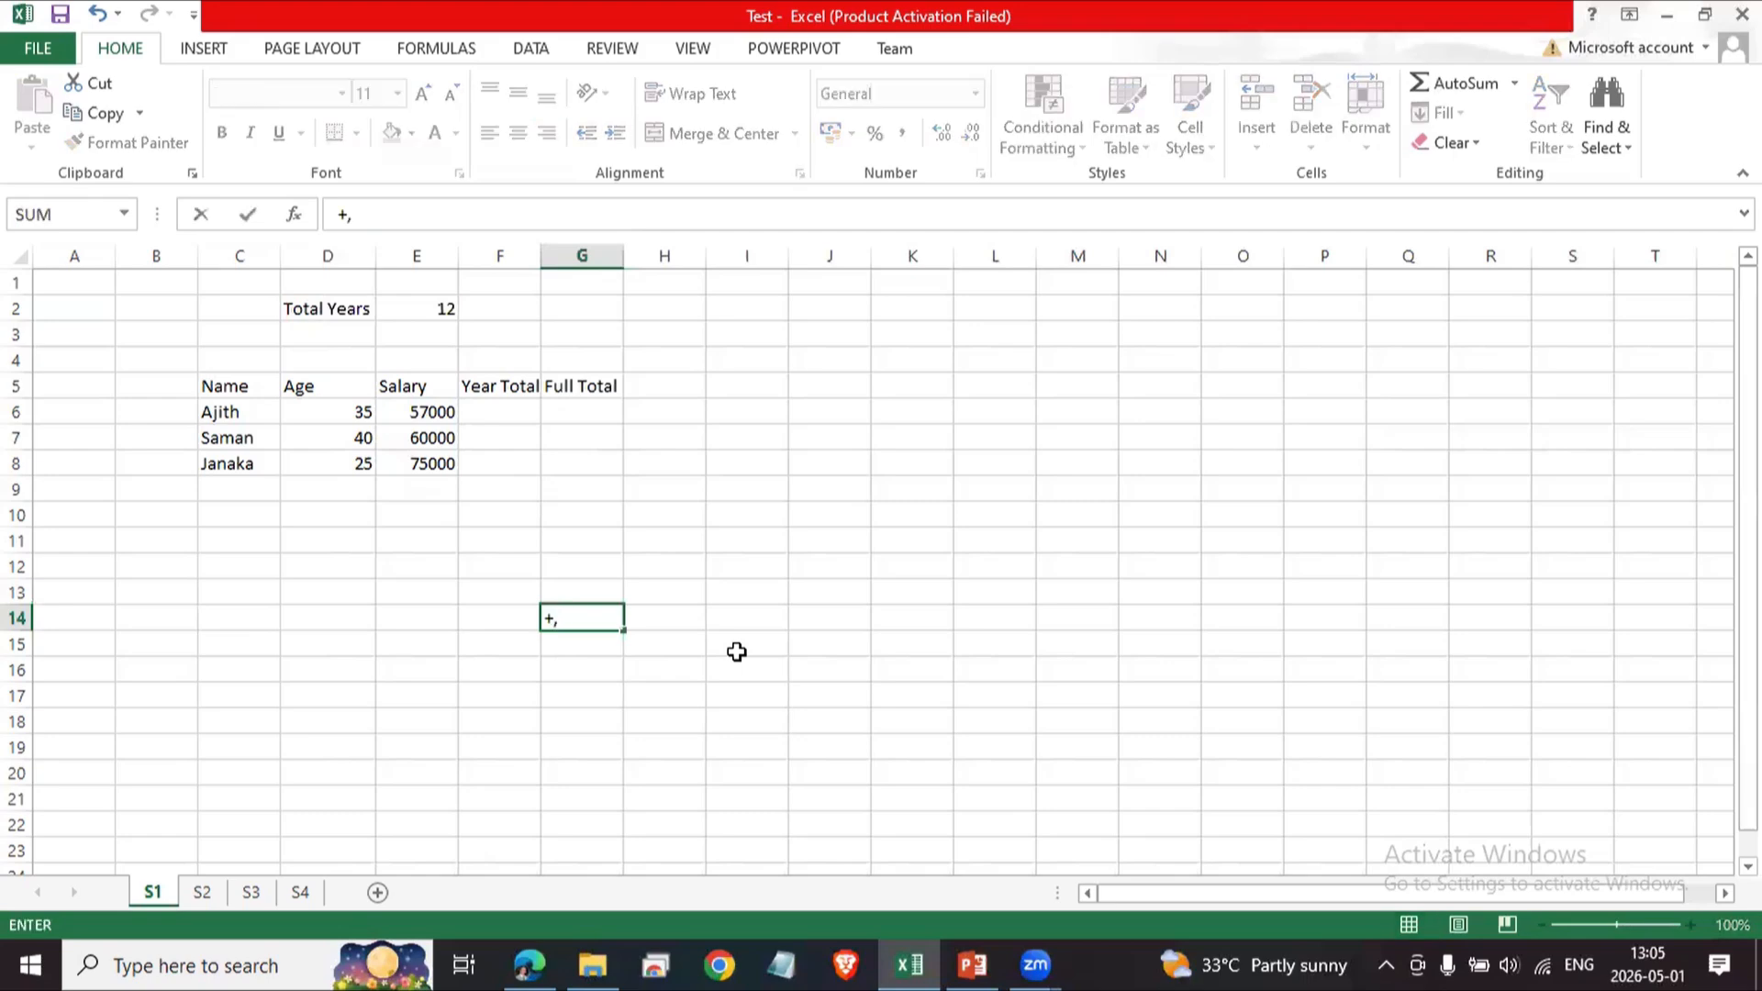
type(" - , * , ?")
key("BackSpace")
type("/")
type(", ^")
key("BackSpace")
key("BackSpace")
key("BackSpace")
key("BackSpace")
key("BackSpace")
key("BackSpace")
key("BackSpace")
key("BackSpace")
key("BackSpace")
key("BackSpace")
key("BackSpace")
key("BackSpace")
key("BackSpace")
key("BackSpace")
key("BackSpace")
key("Return")
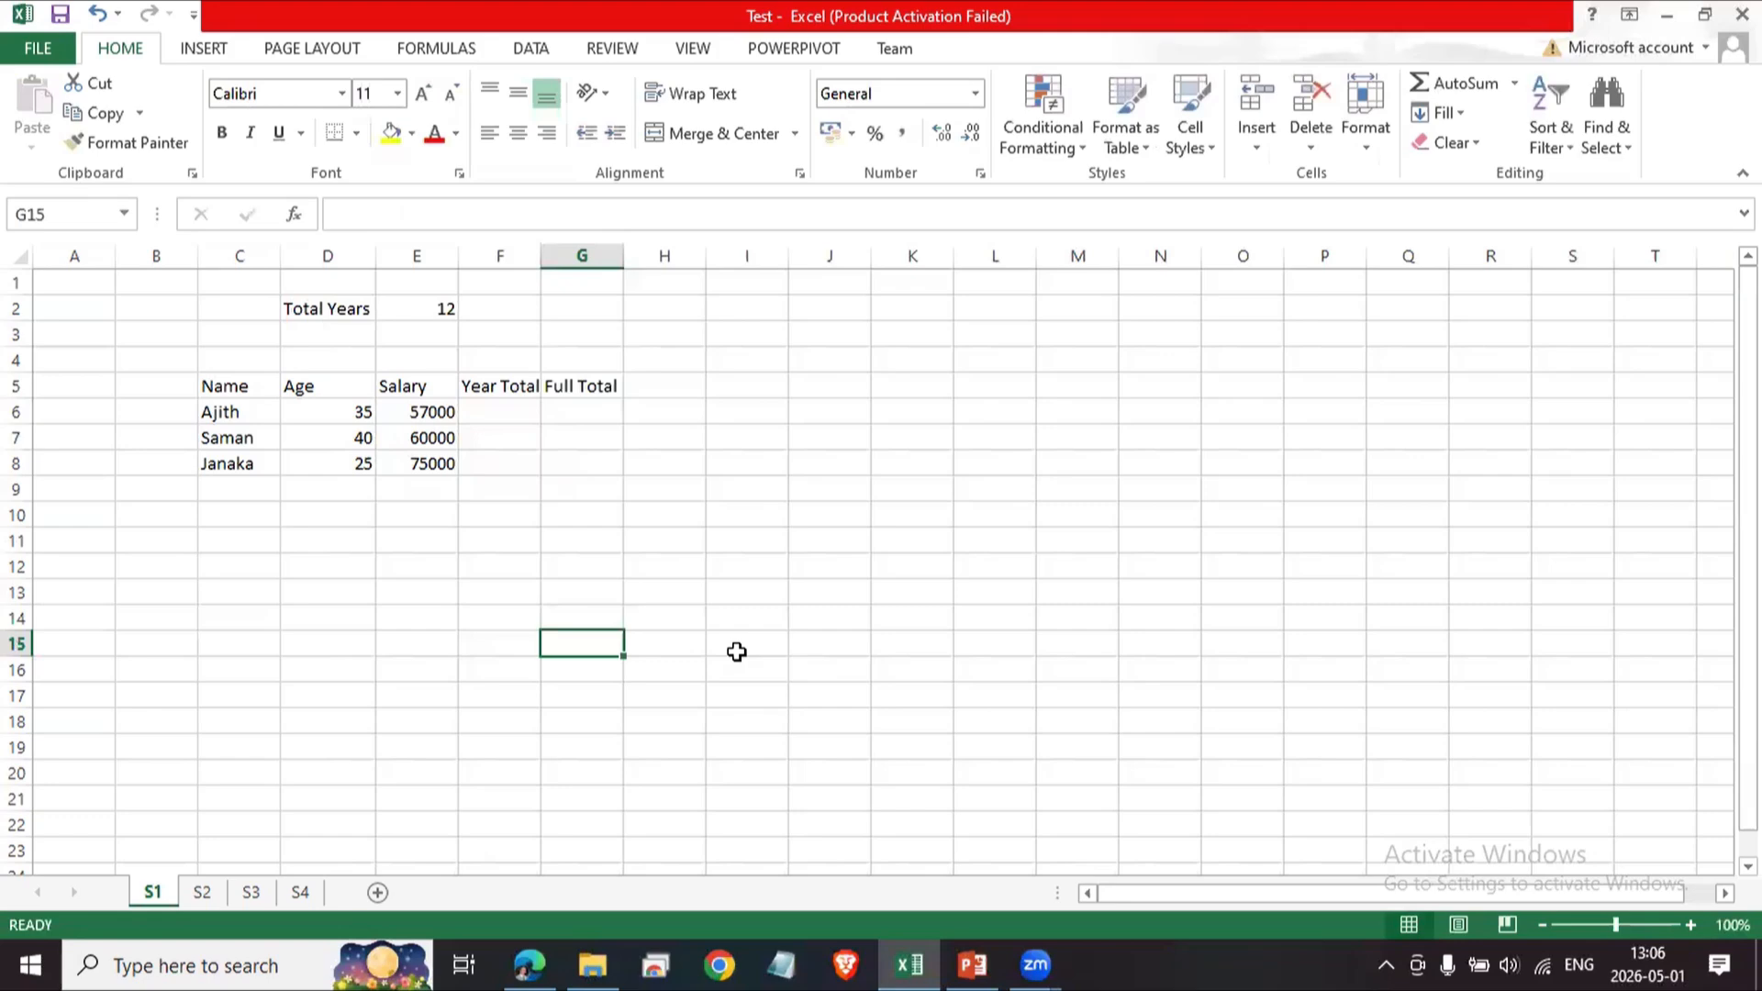
type("+")
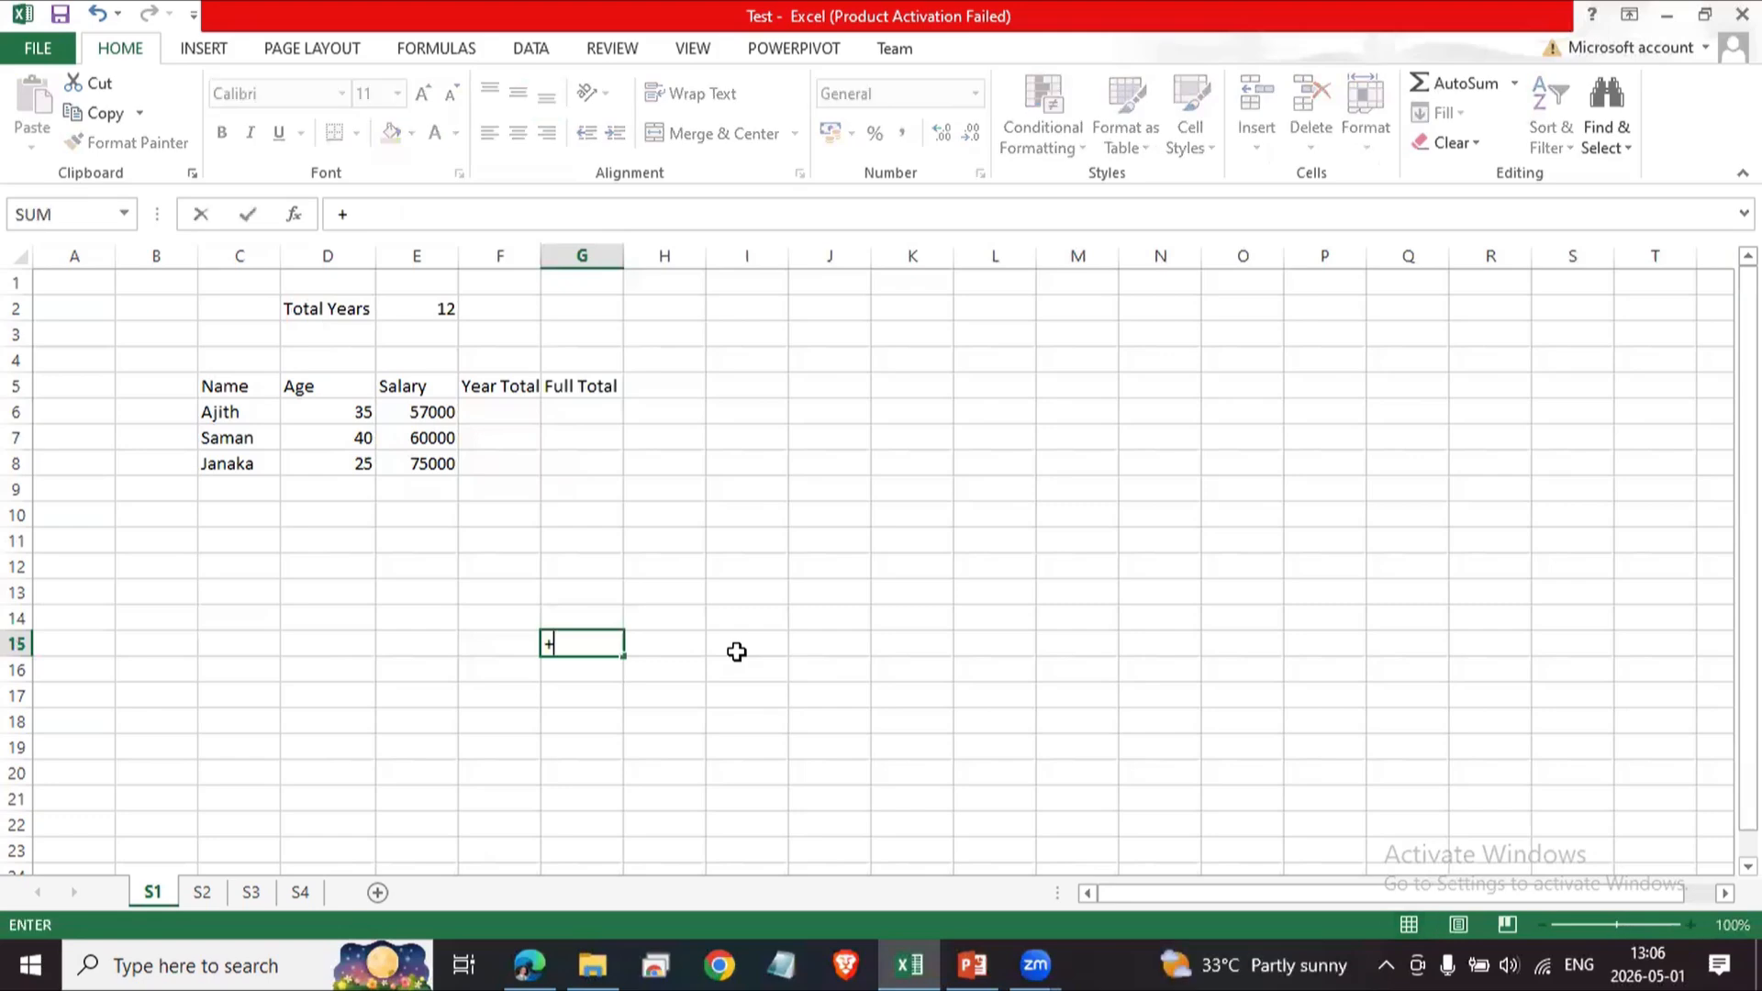
key("Right")
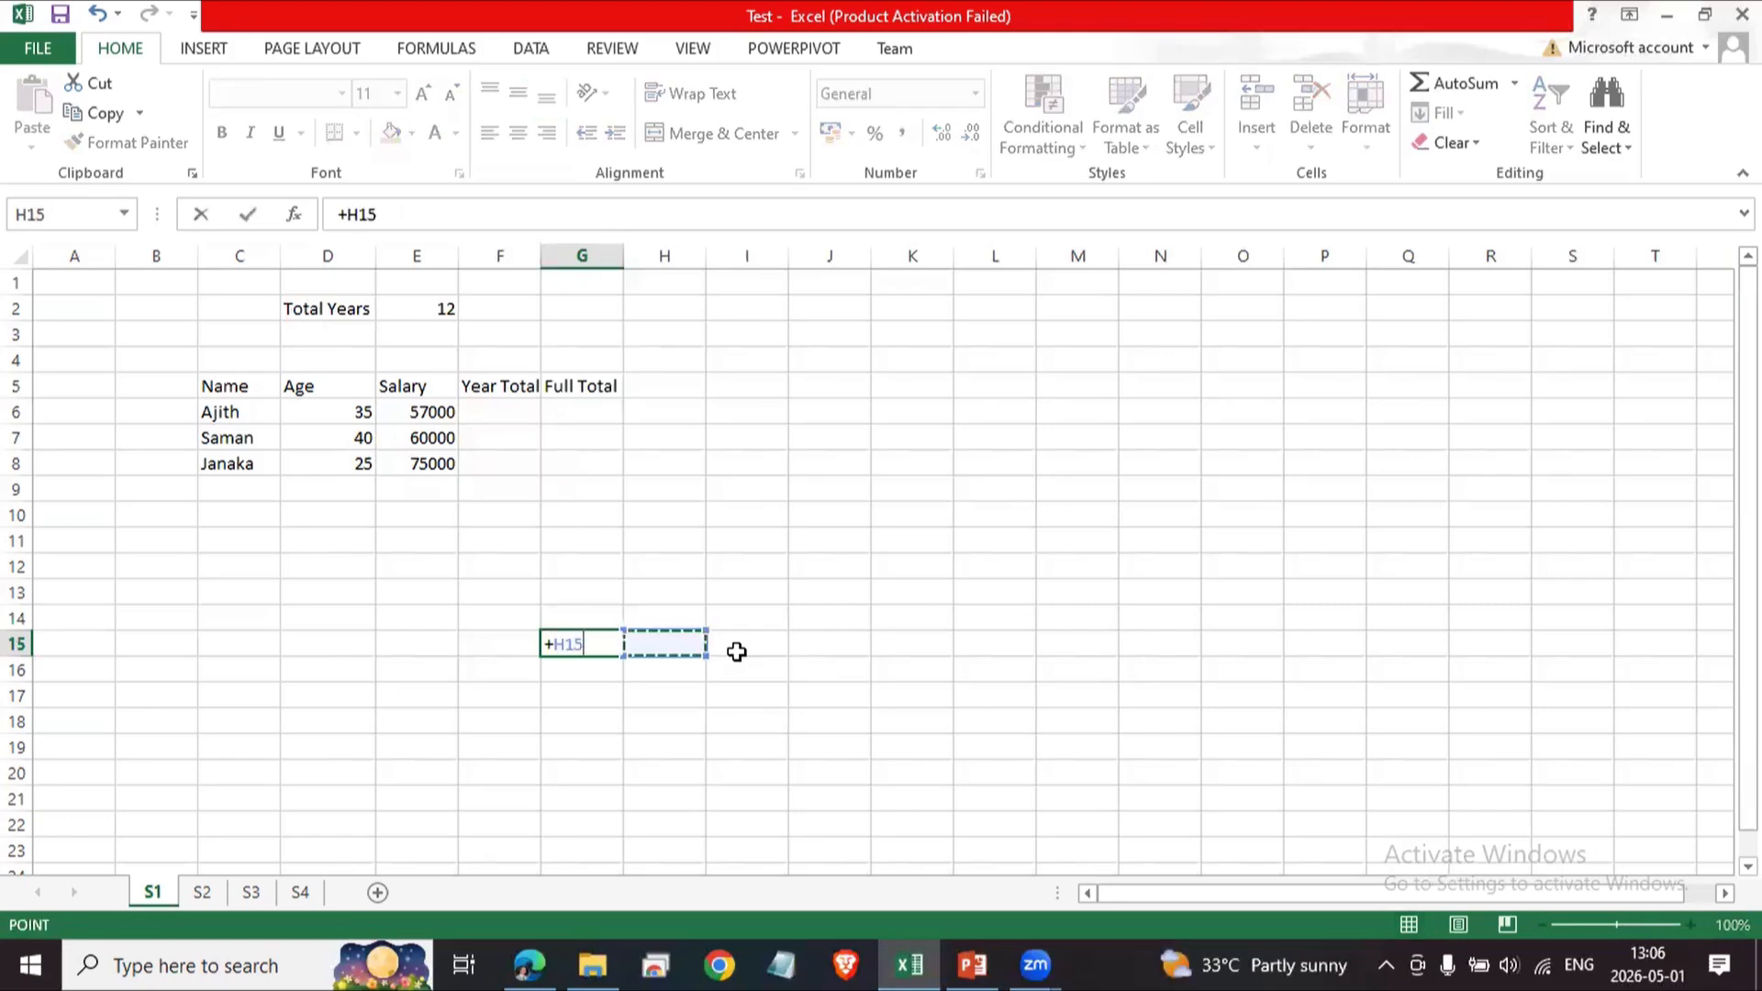
key("Escape")
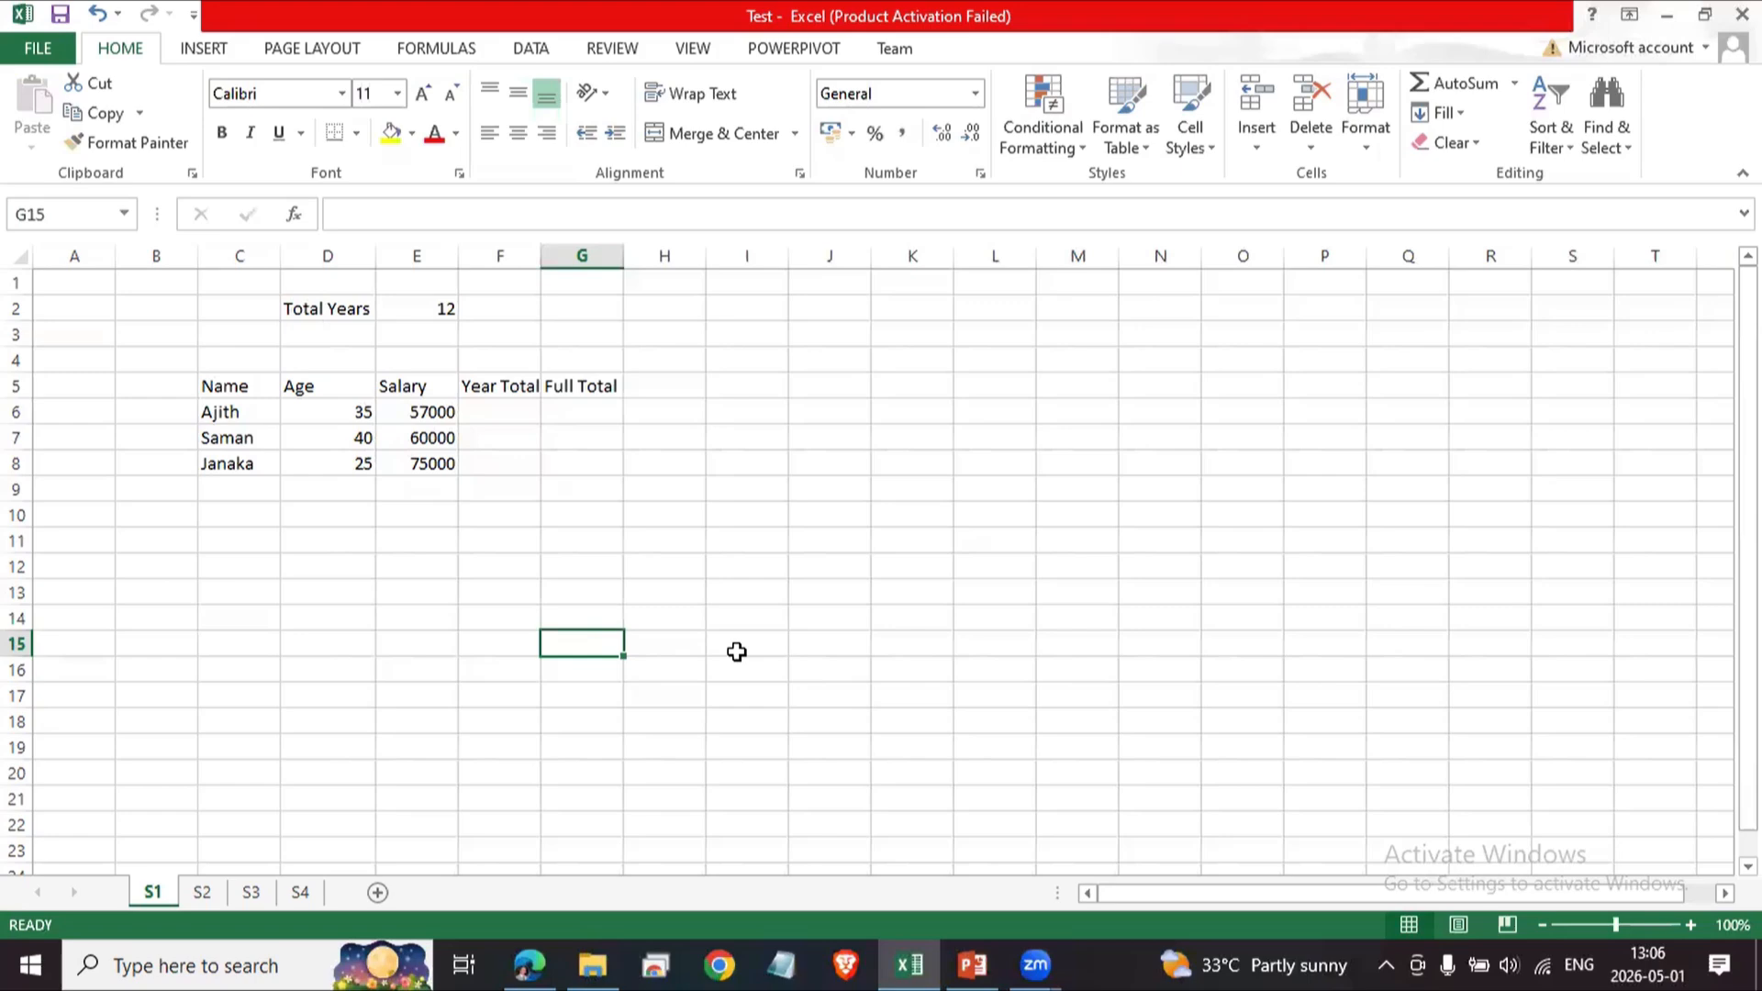
Enter the formula =E6 * E2 in F6 to calculate Ajith's yearly salary total.
left_click(519, 412)
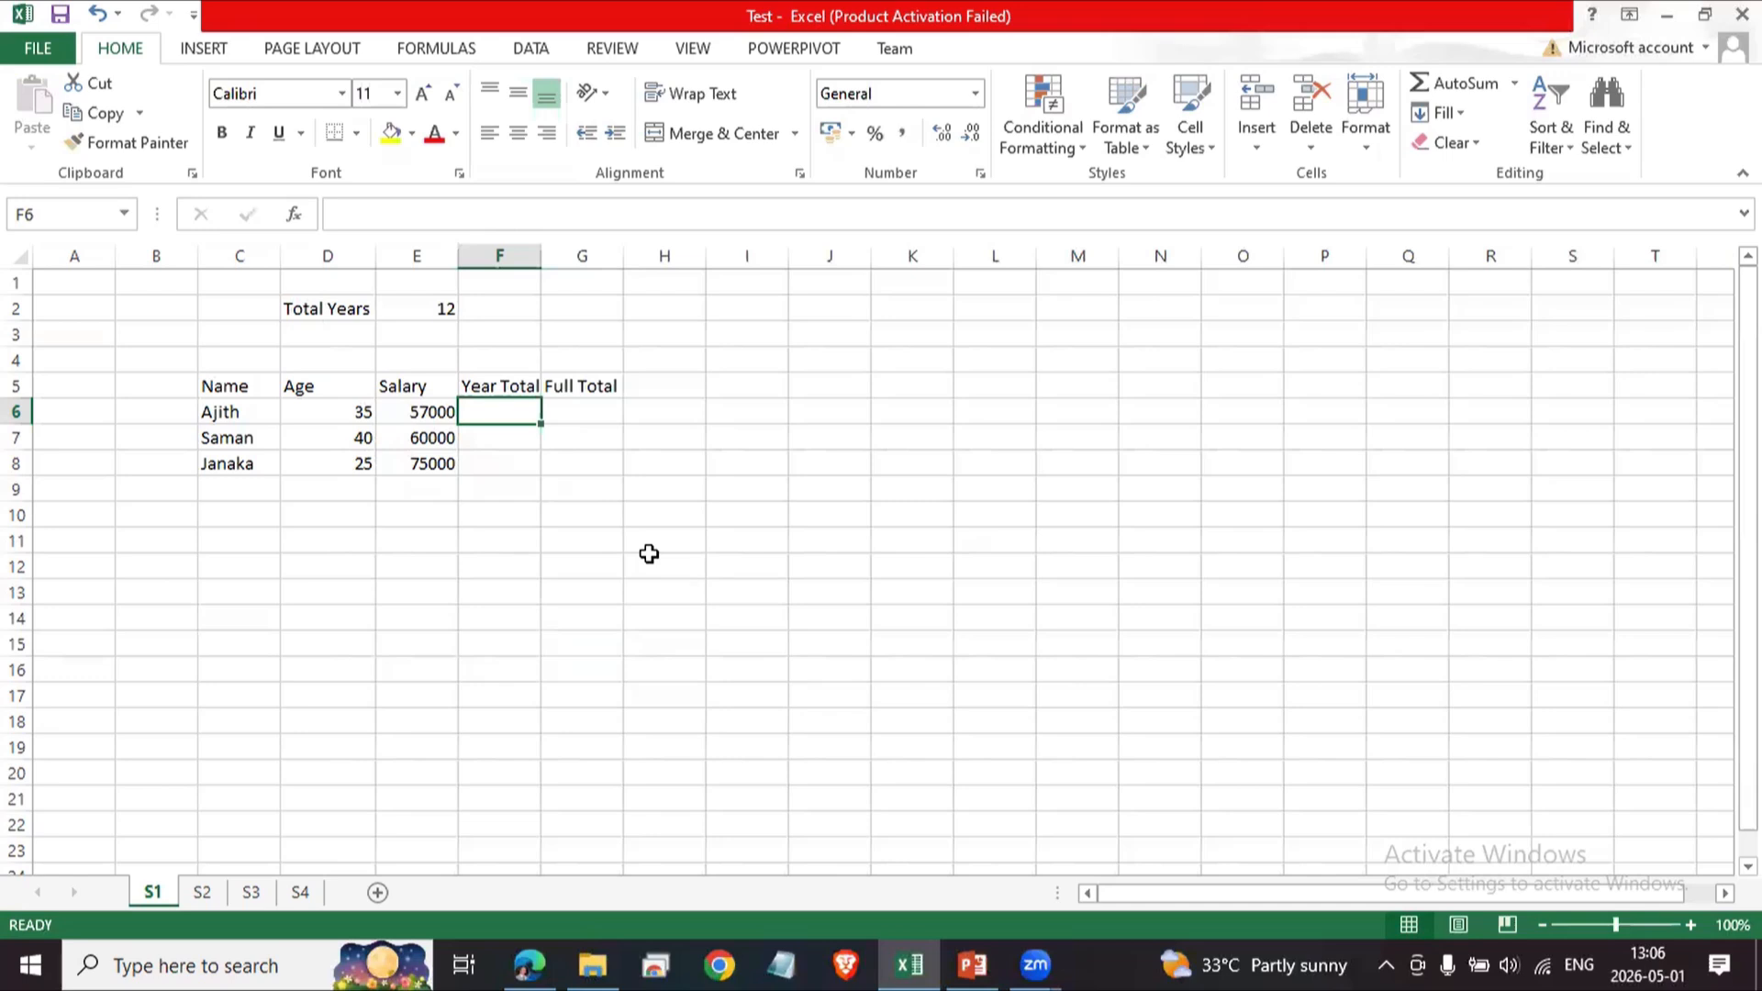
type("=")
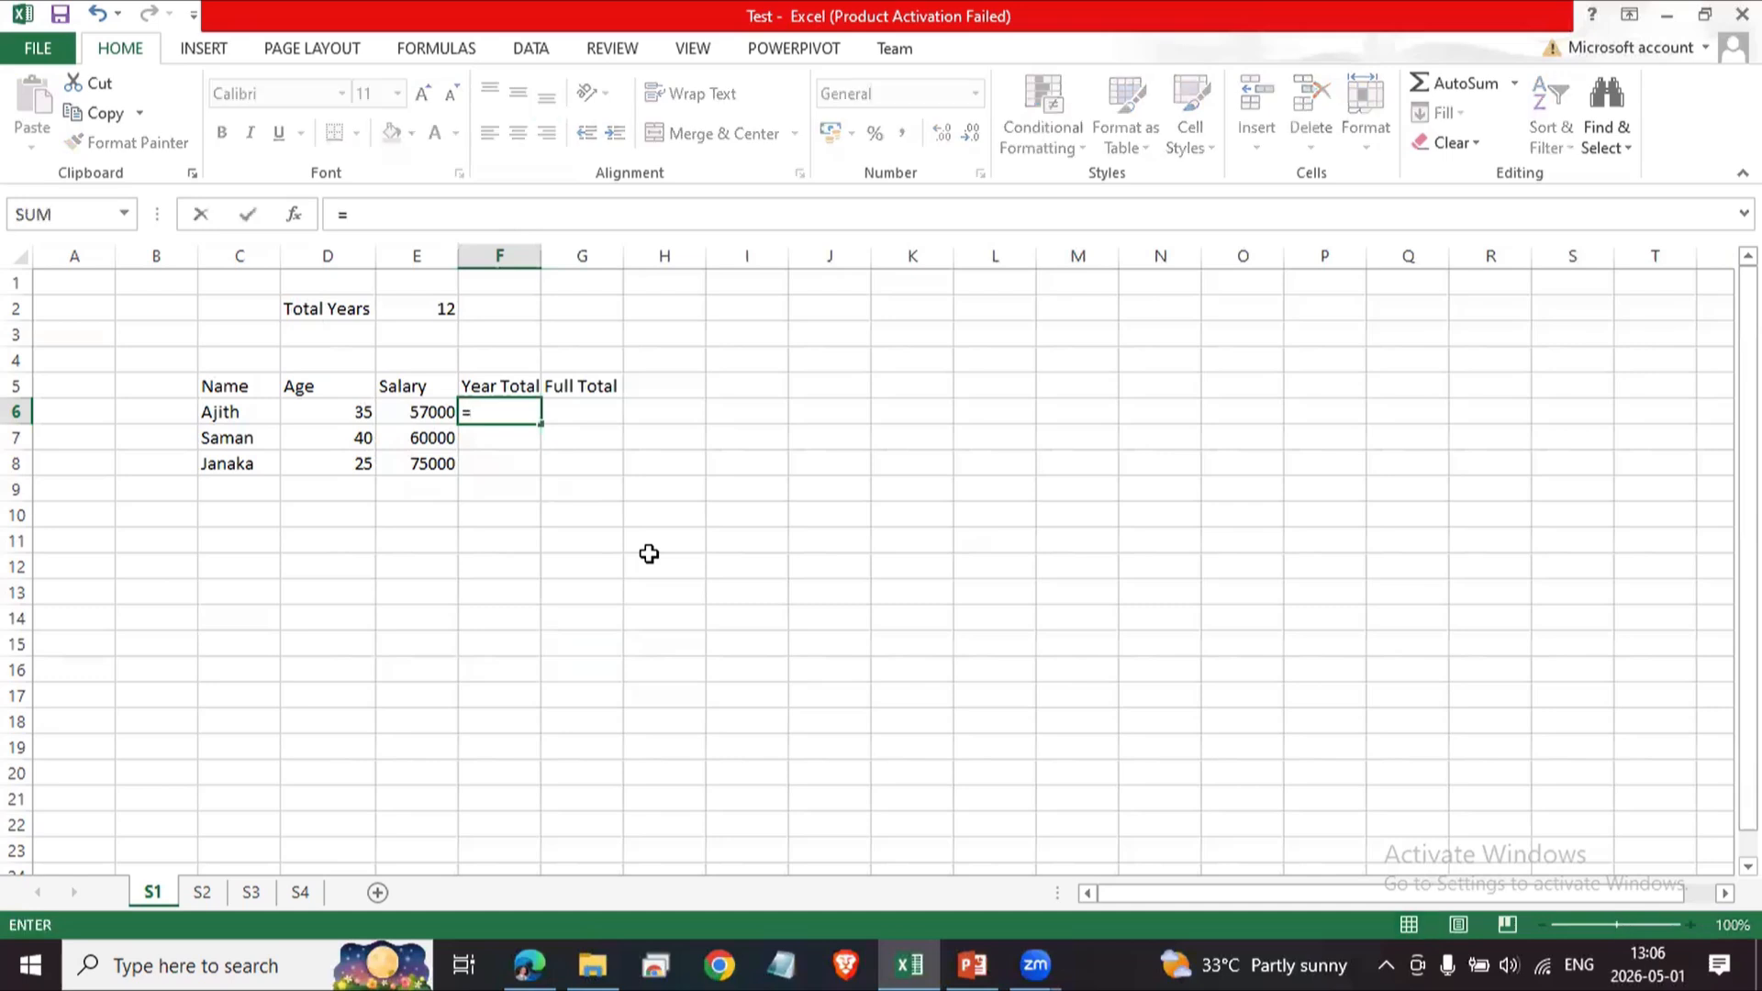
type("E6")
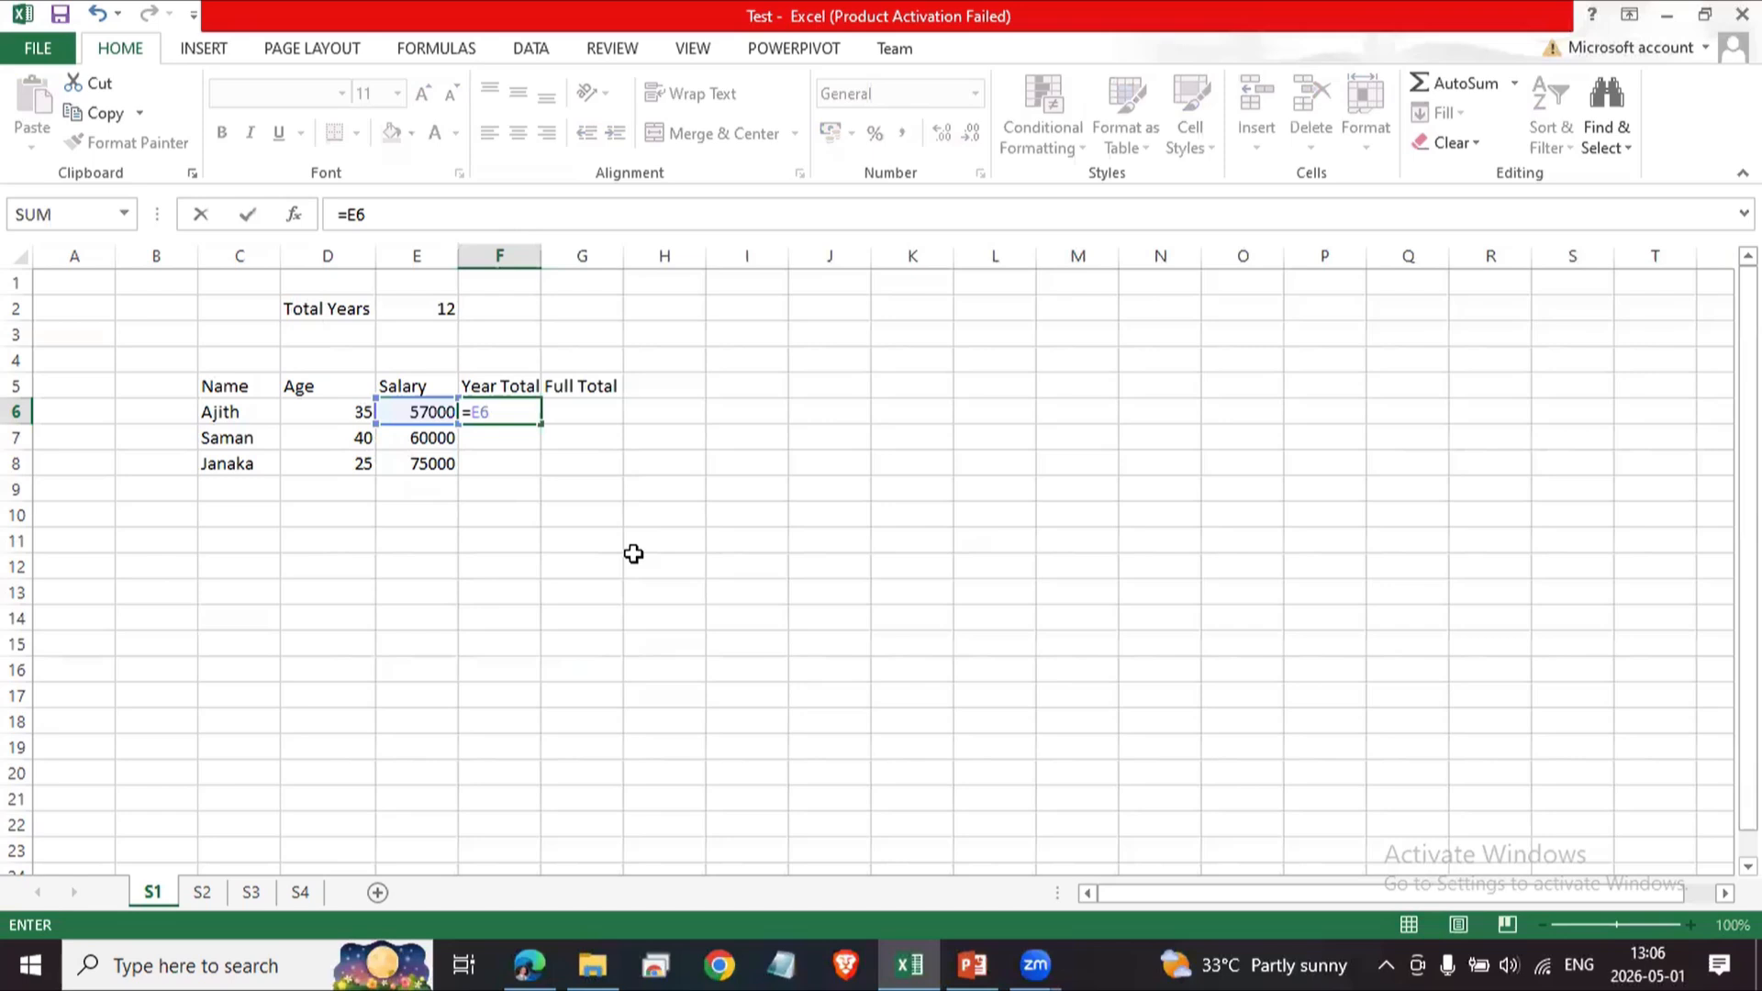
type(" *")
type("E2")
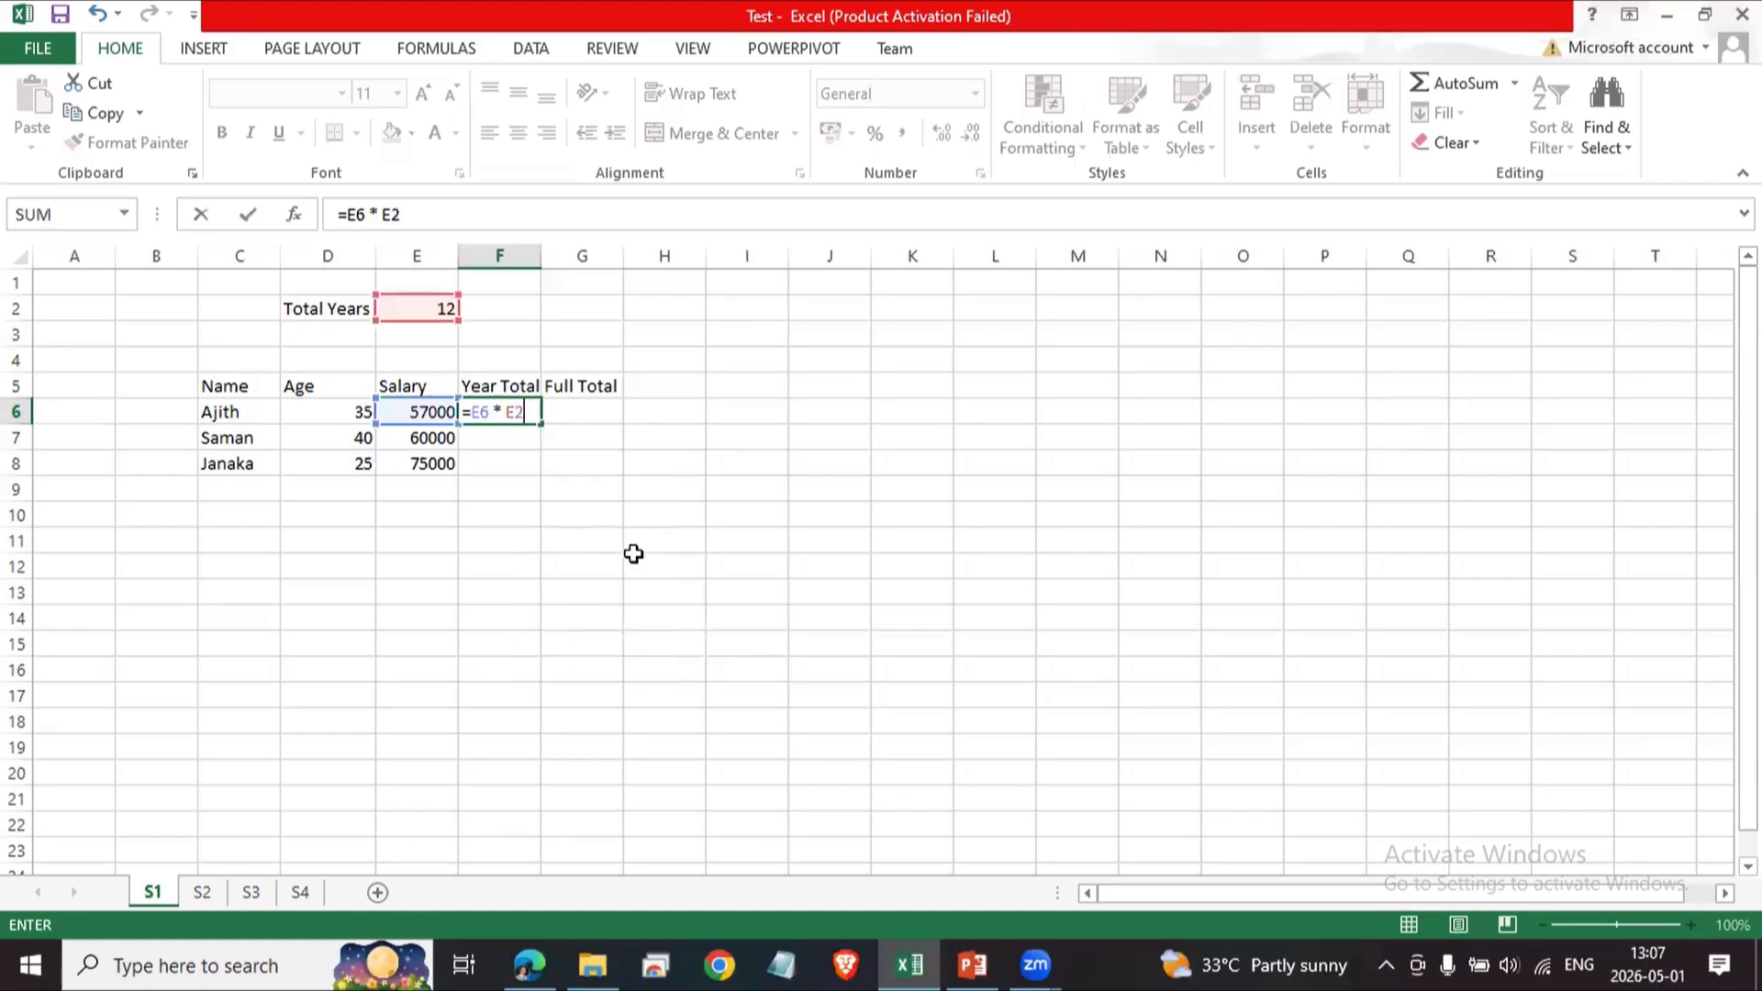
key("Return")
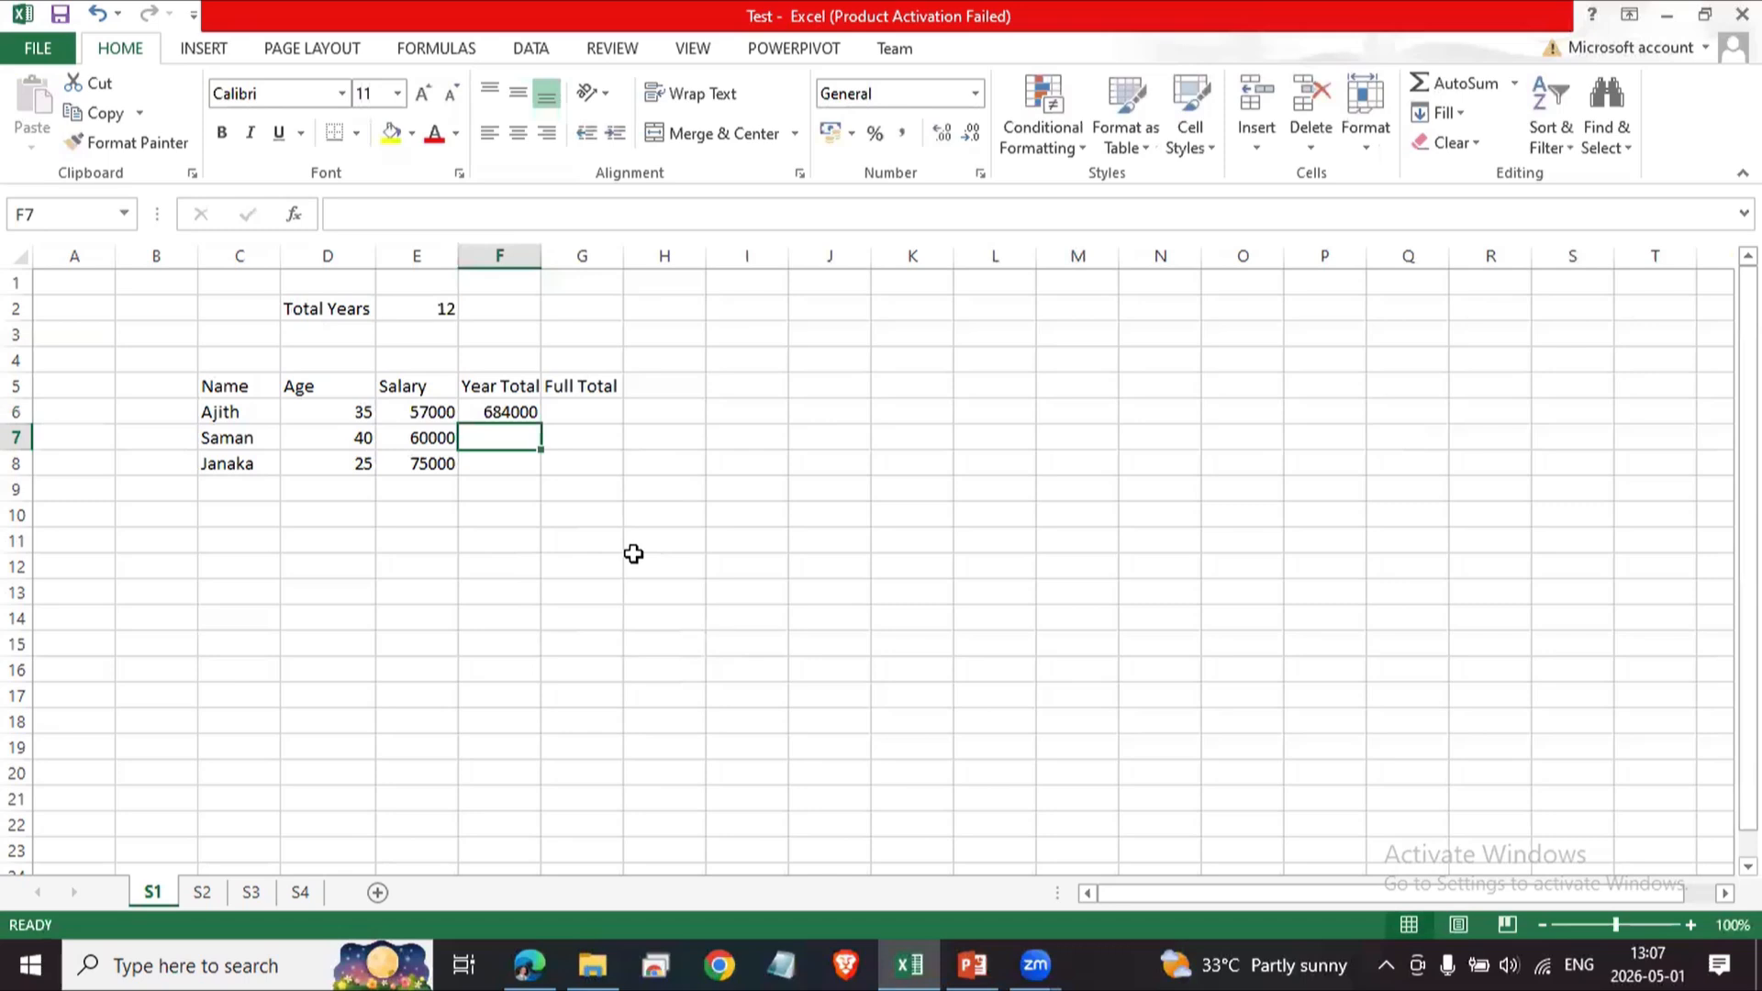
key("Up")
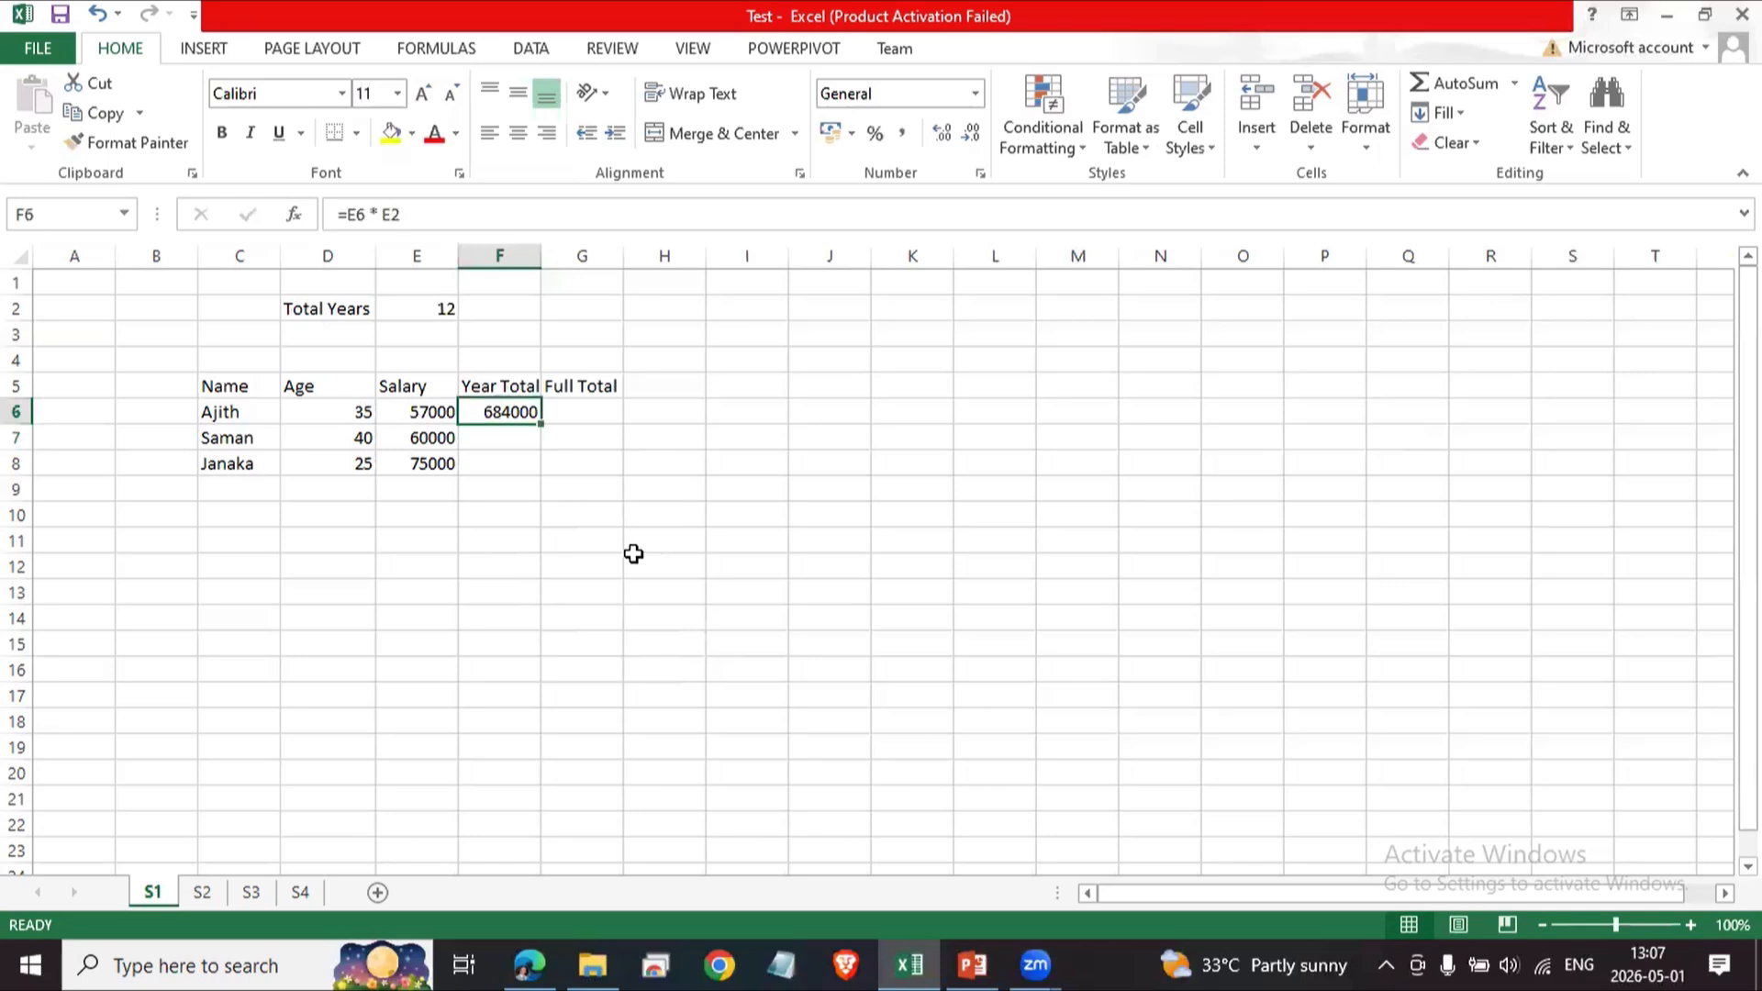
key("Down")
key("Up")
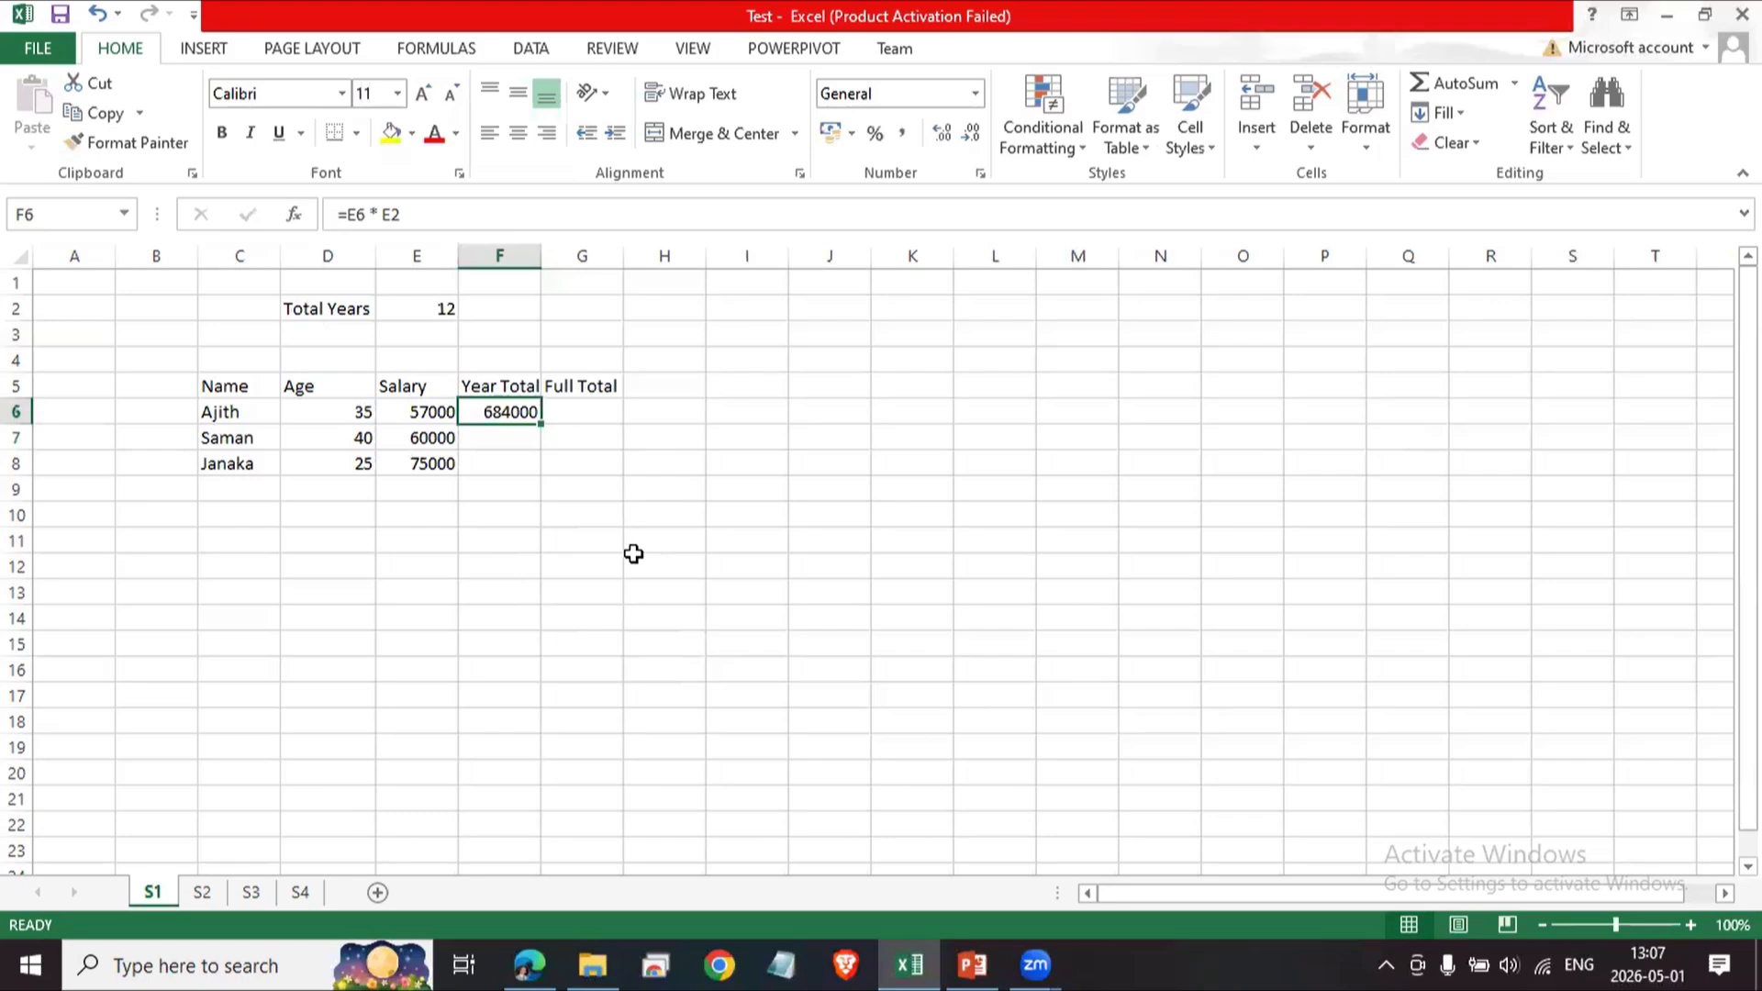
Copy F6's Year Total formula and paste it into G6.
key("ctrl+c")
key("Right")
key("ctrl+v")
key("Down")
key("Up")
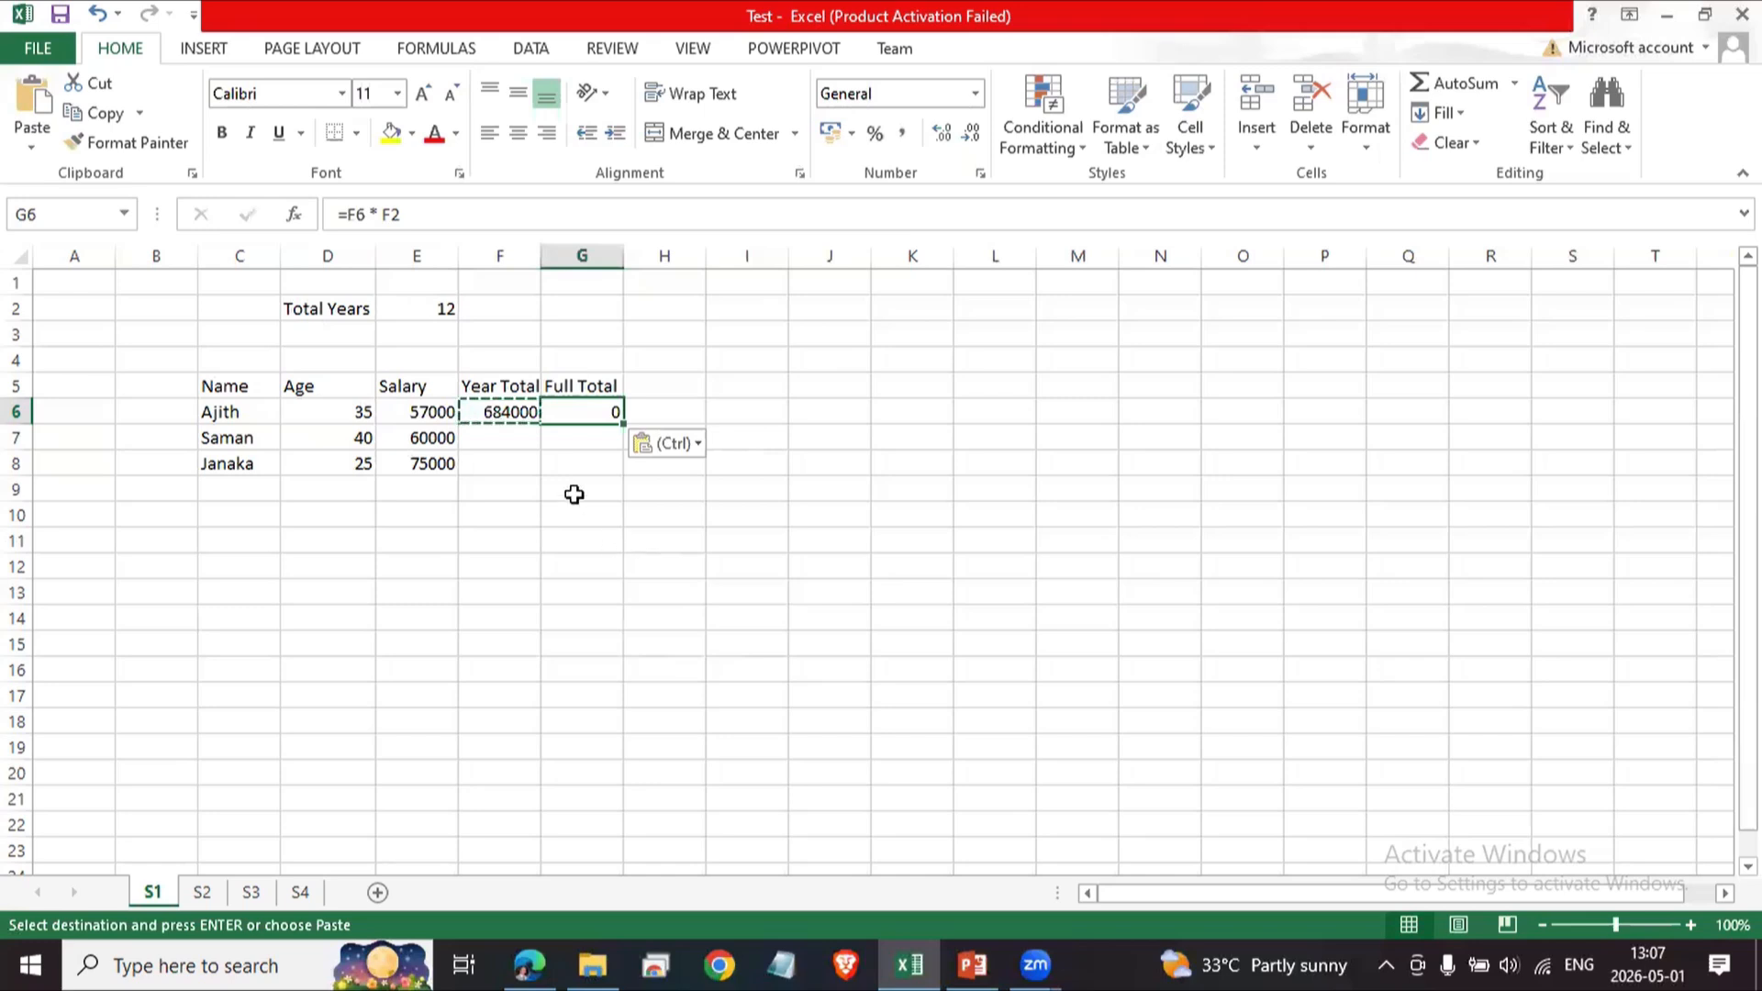
Open F6's formula in edit mode and step through its E6 and E2 cell references.
left_click(510, 415)
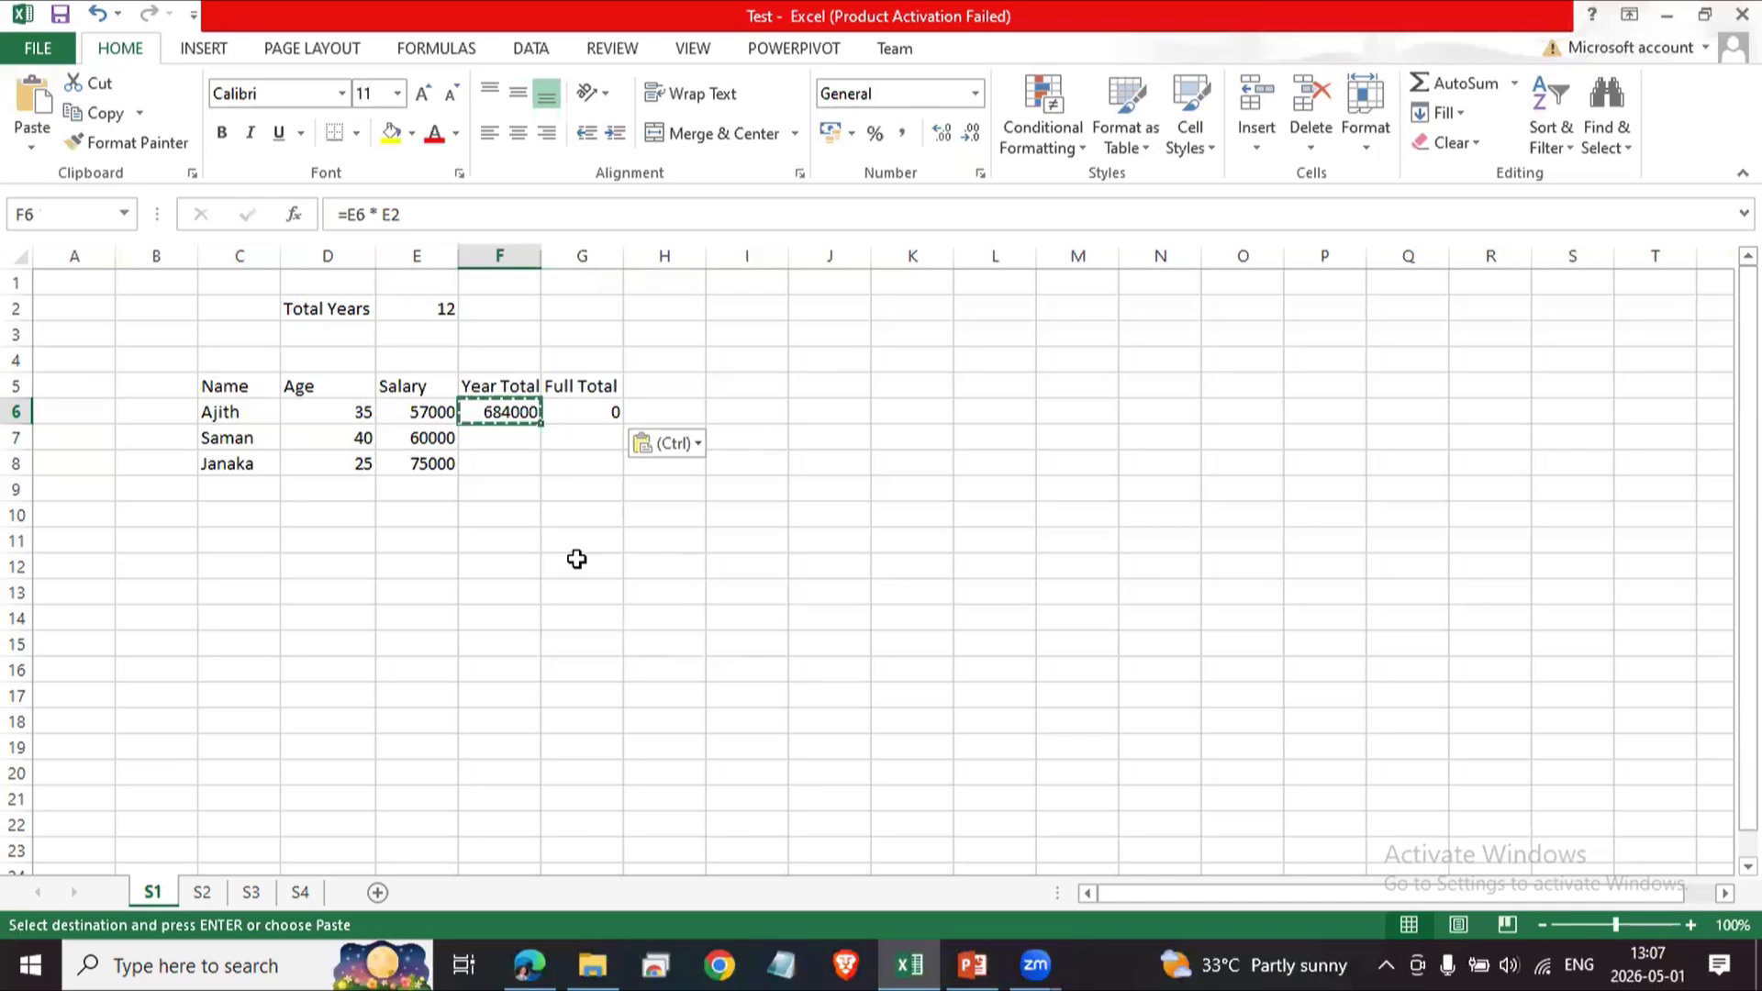
key("Right")
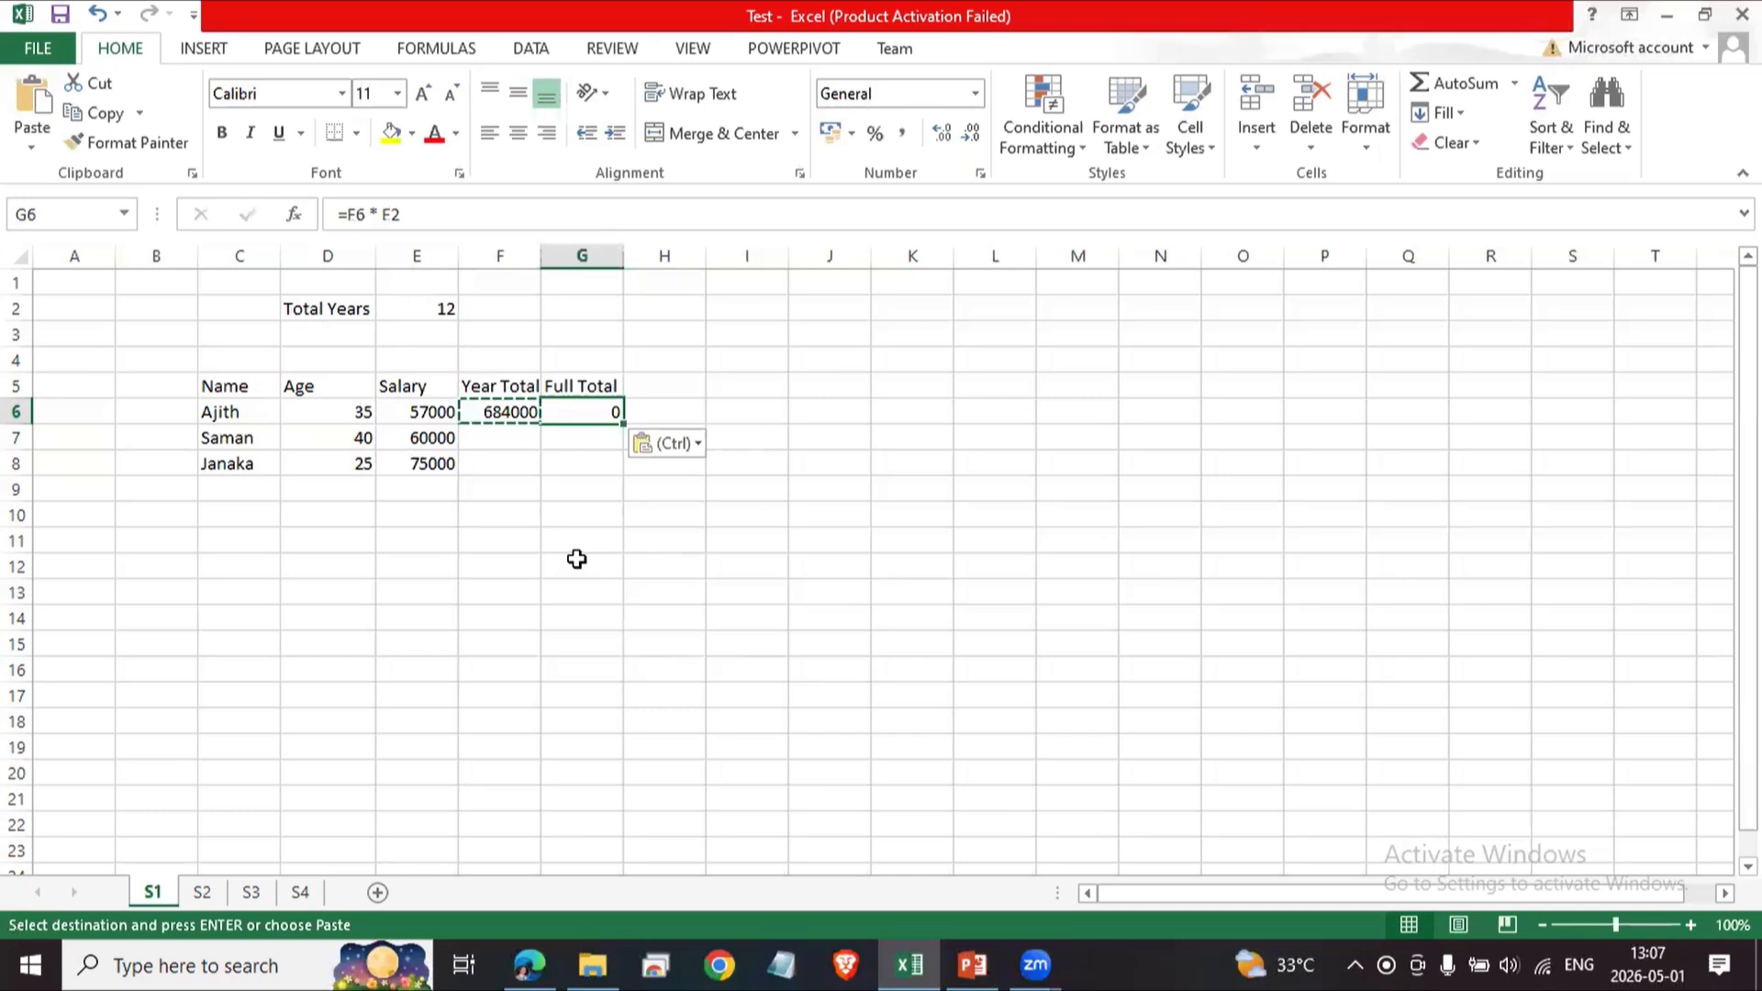
key("Left")
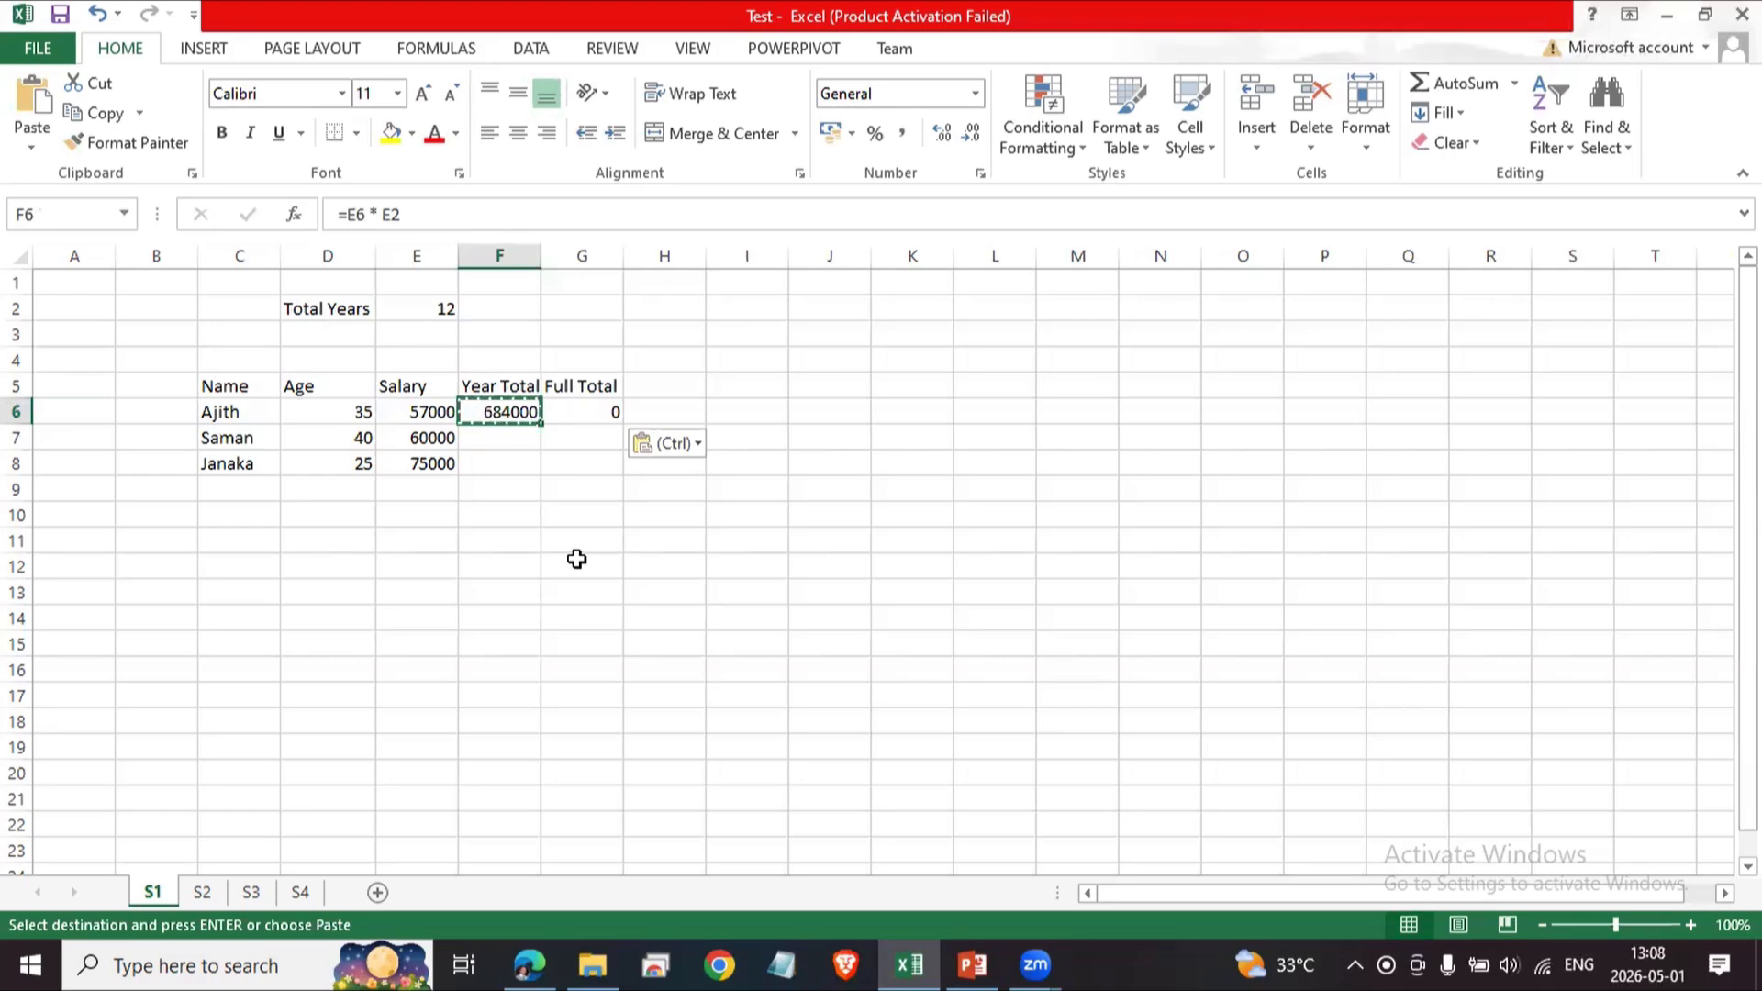
key("F2")
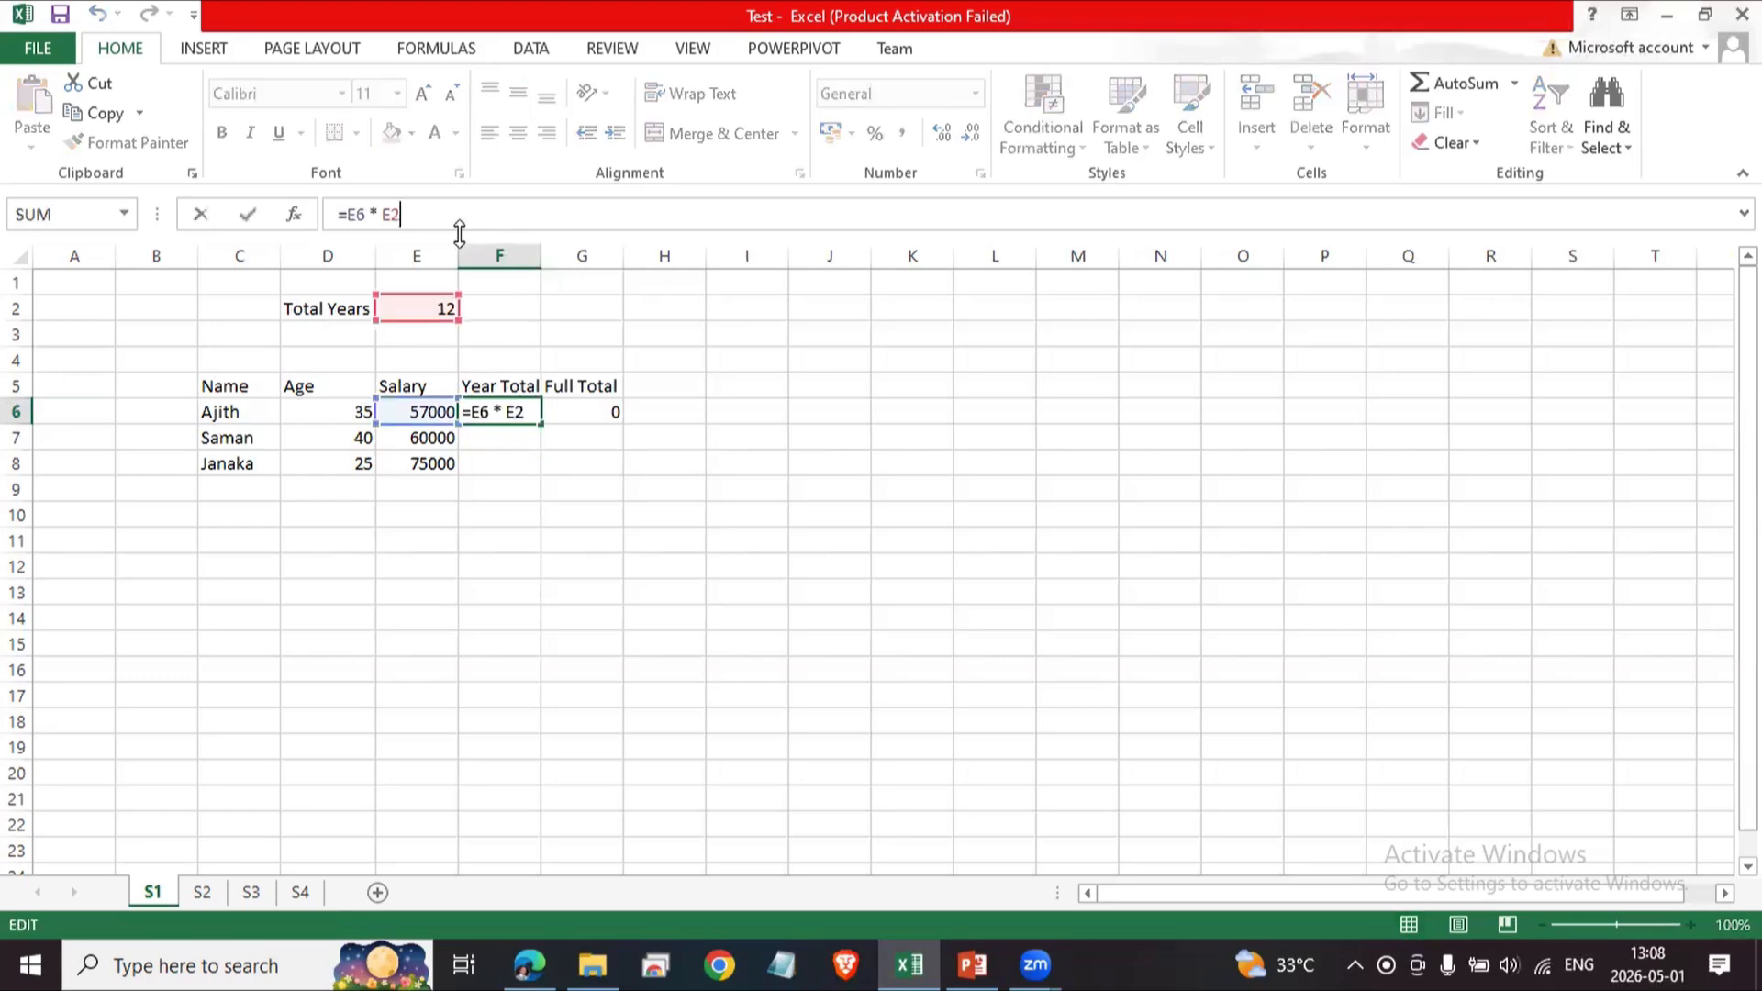
key("Left")
key("Left")
key("Left")
key("Left")
key("Left")
key("Left")
key("Left")
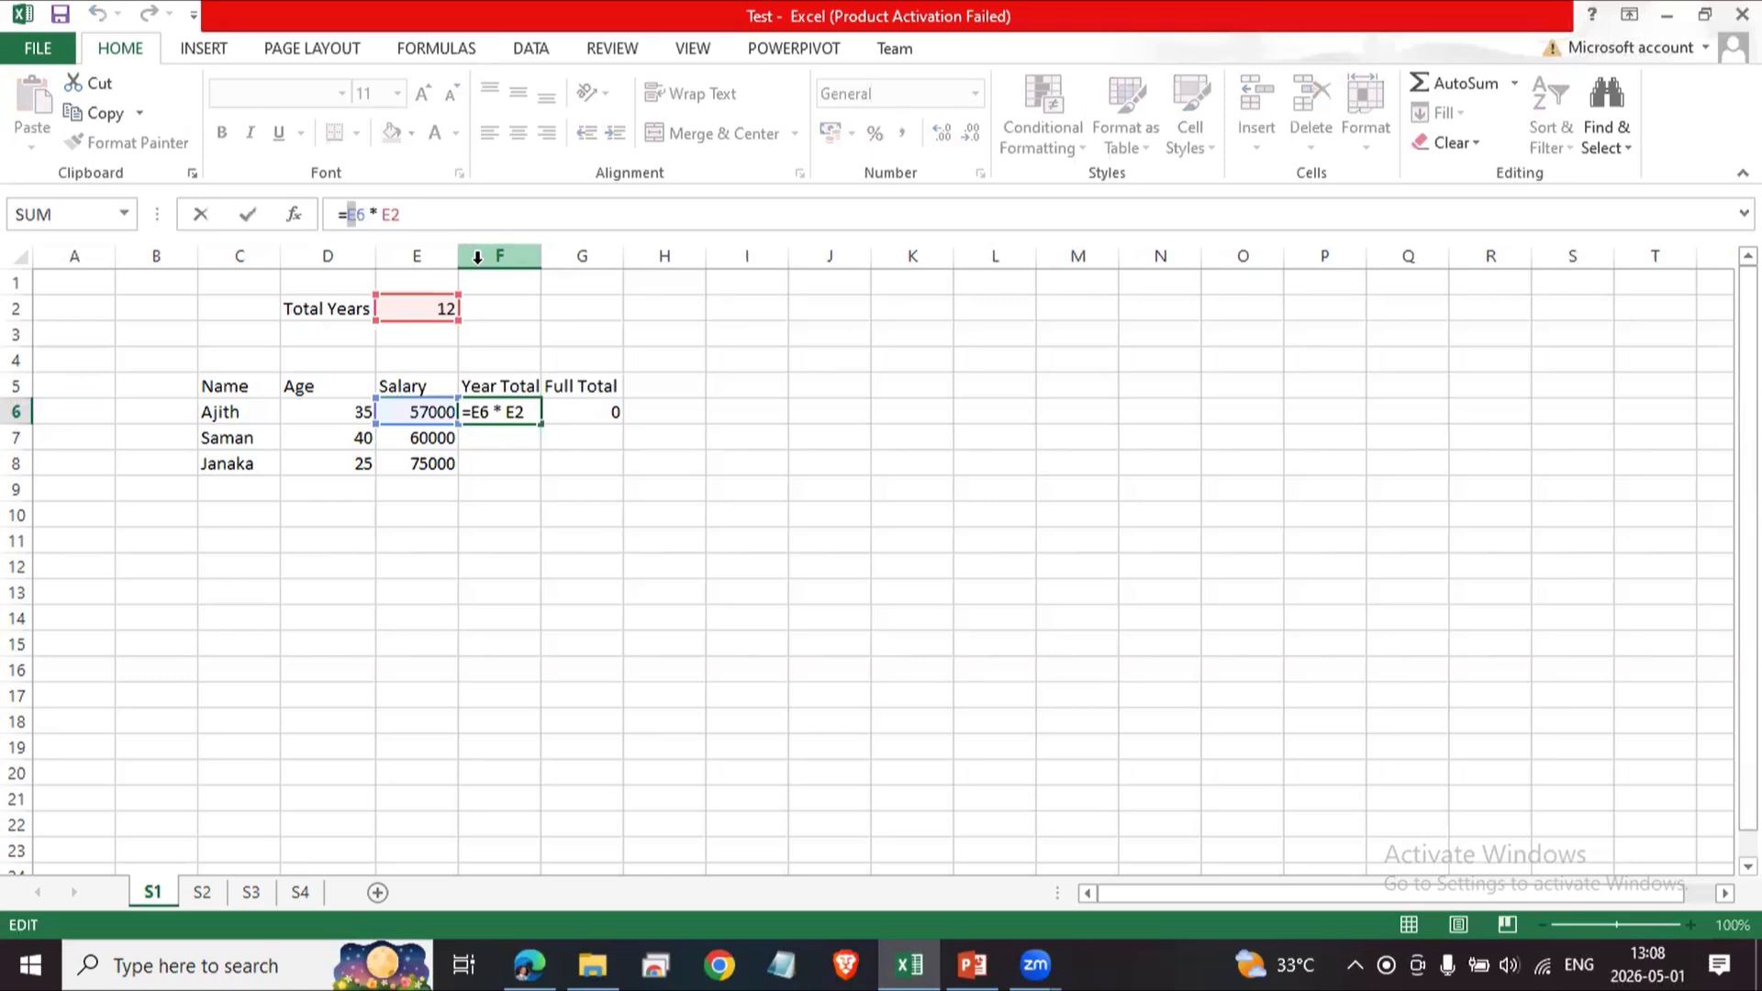
key("Right")
key("Right")
key("Right")
key("Right")
key("Right")
key("Left")
key("Left")
key("Left")
key("Left")
key("shift+Left")
key("shift+Left")
key("Right")
key("shift+Right")
key("Left")
key("Left")
key("shift+Right")
key("shift+Right")
key("Right")
key("Right")
key("Right")
key("Right")
key("shift+Right")
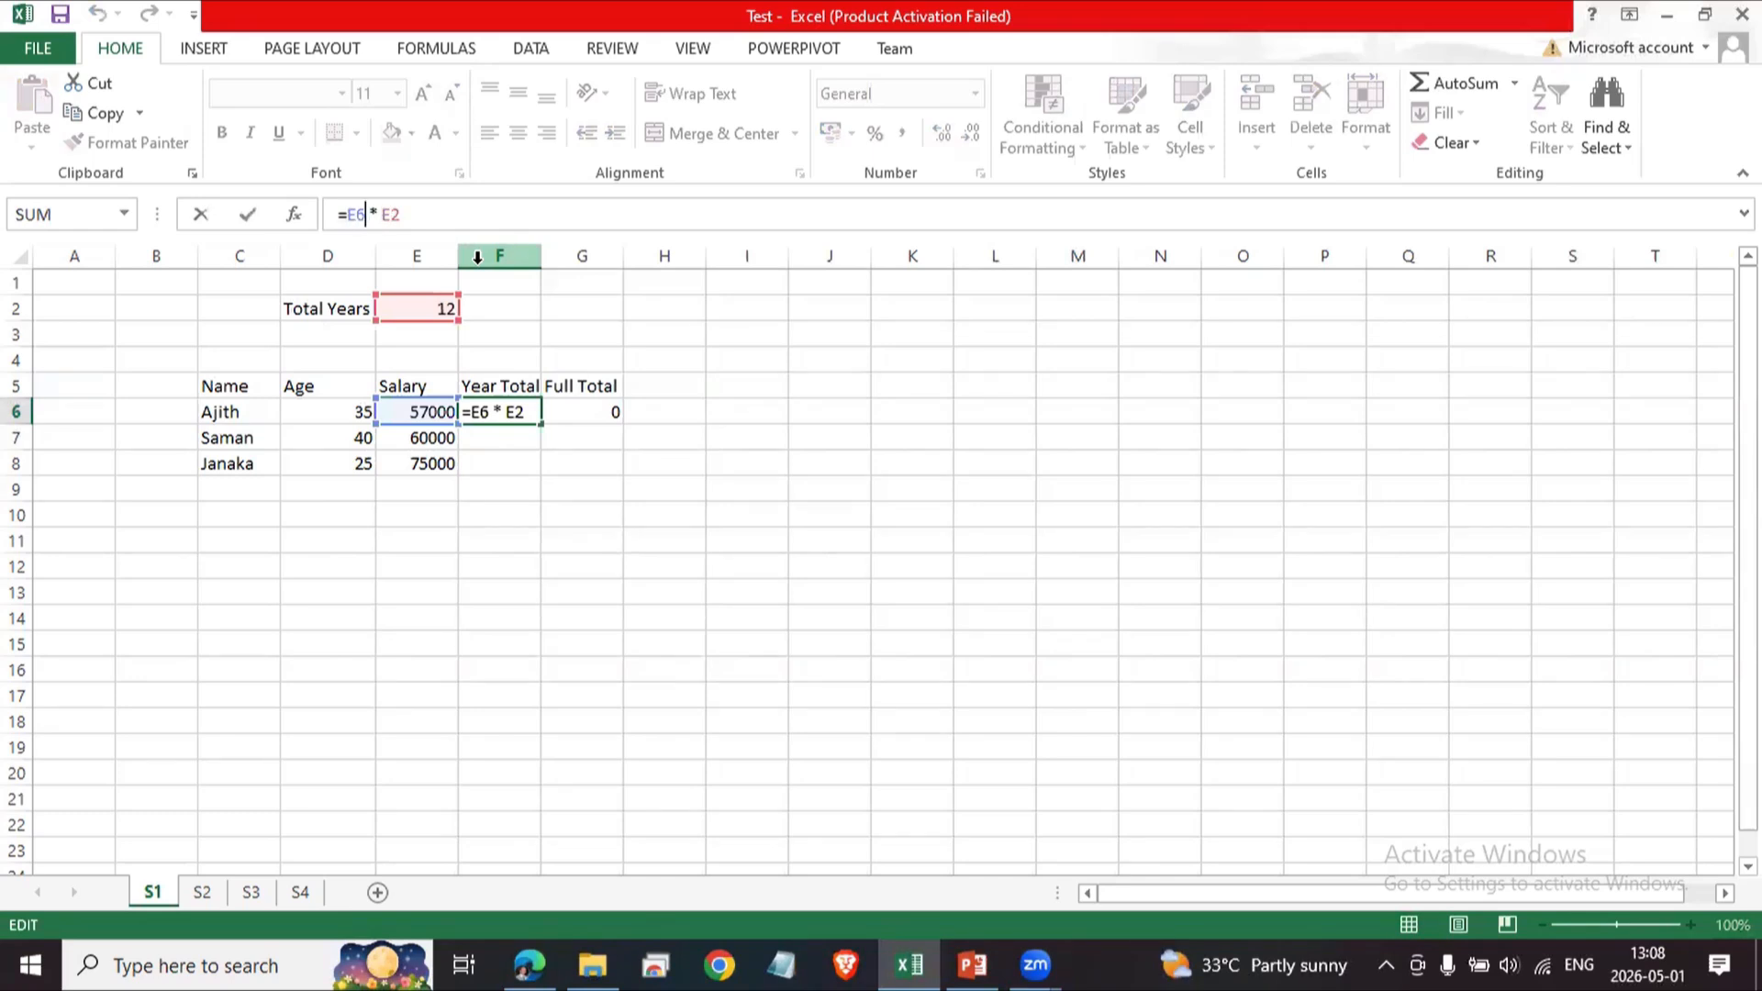
key("shift+Right")
key("Left")
key("Return")
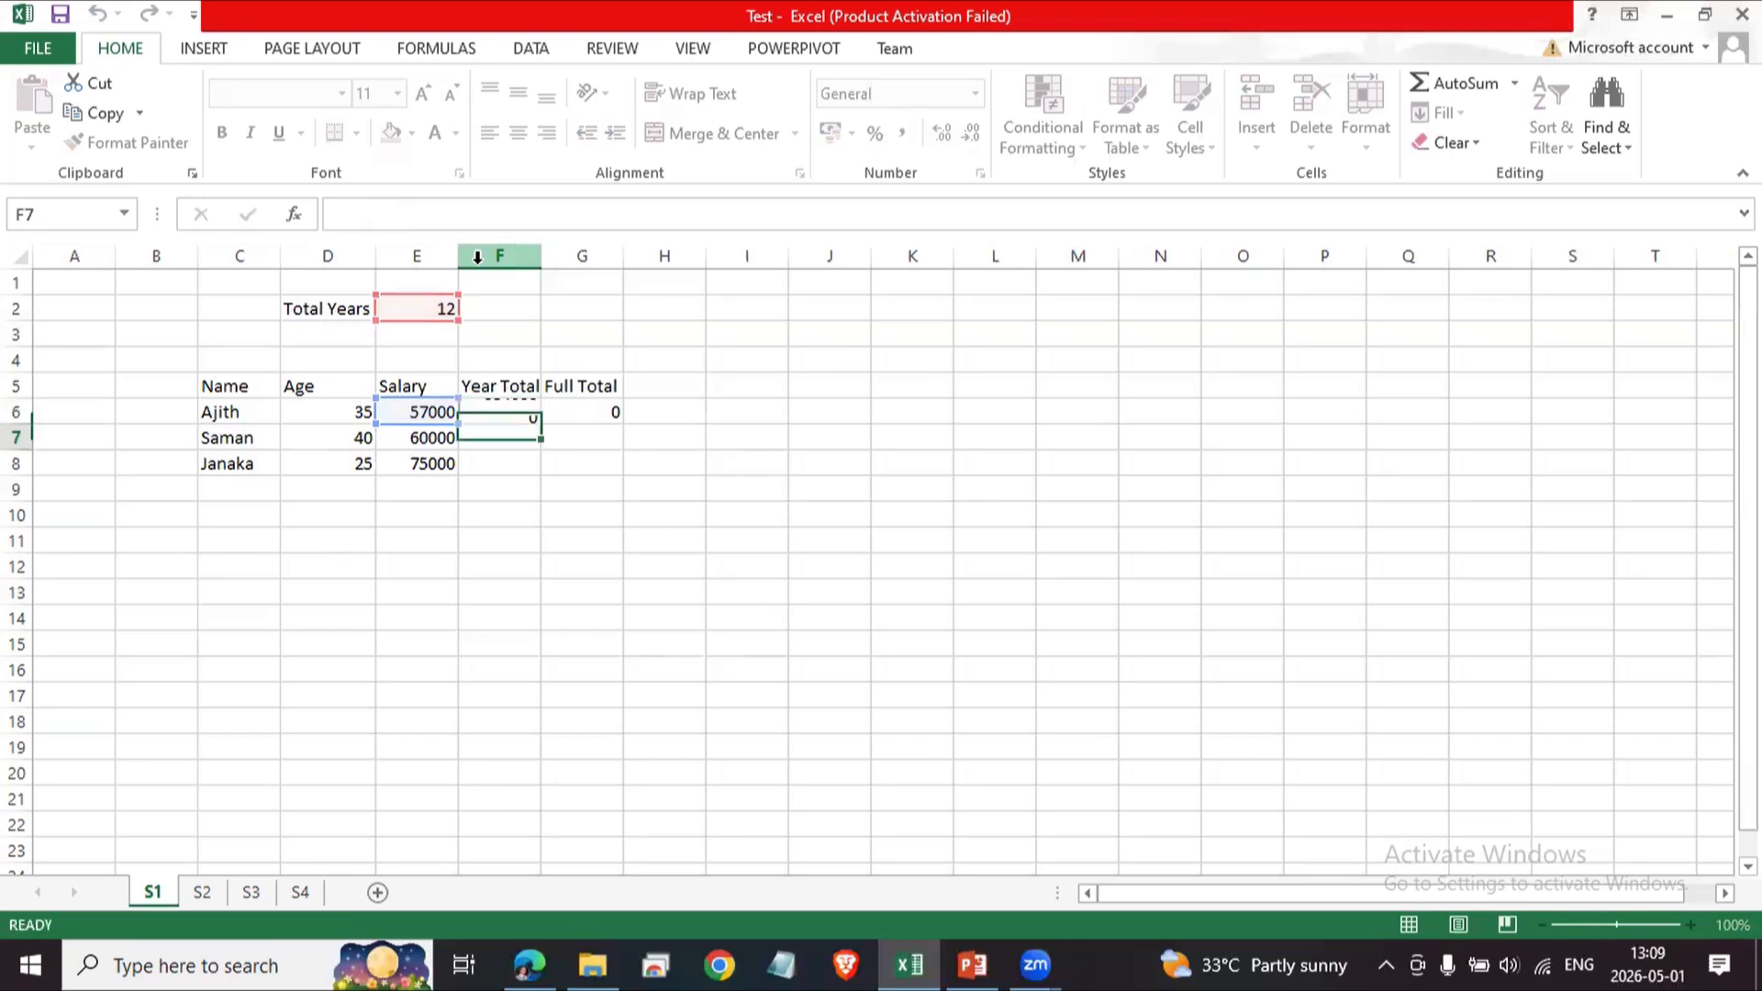
key("Up")
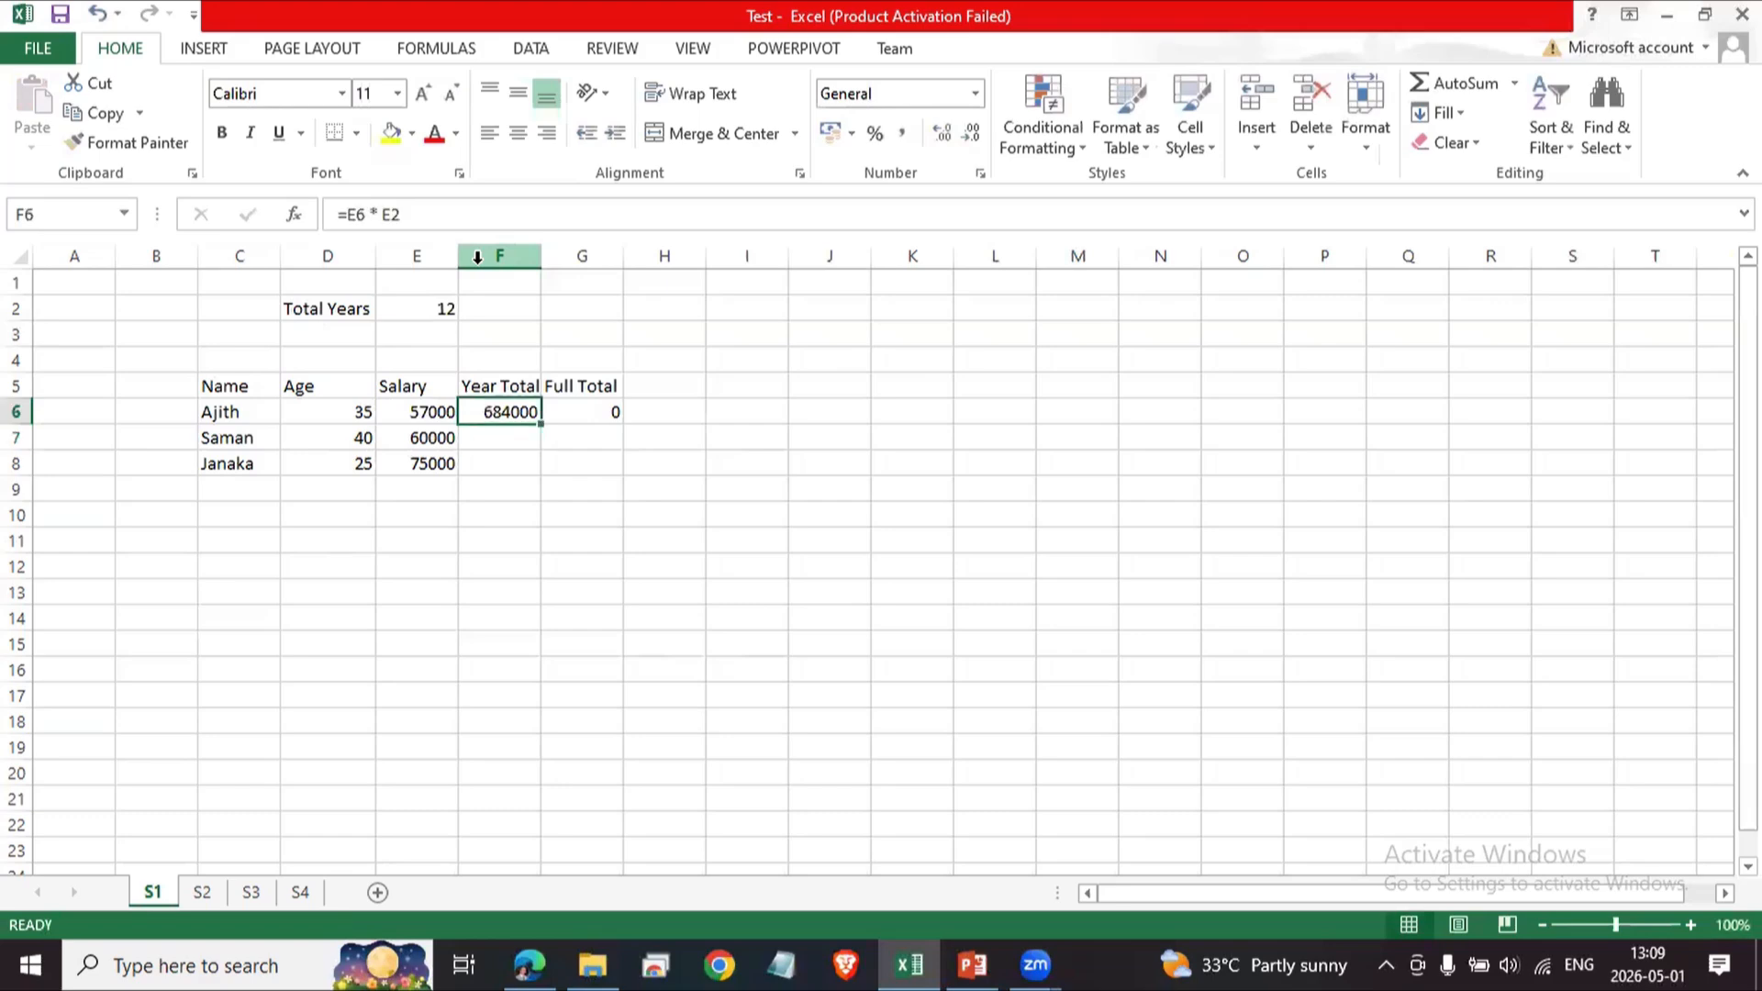
Move across the row 6 cells to inspect the salary values and formulas.
key("Right")
key("Right")
key("Left")
key("Left")
key("Left")
key("Right")
key("Right")
key("Right")
key("Right")
key("Right")
key("Right")
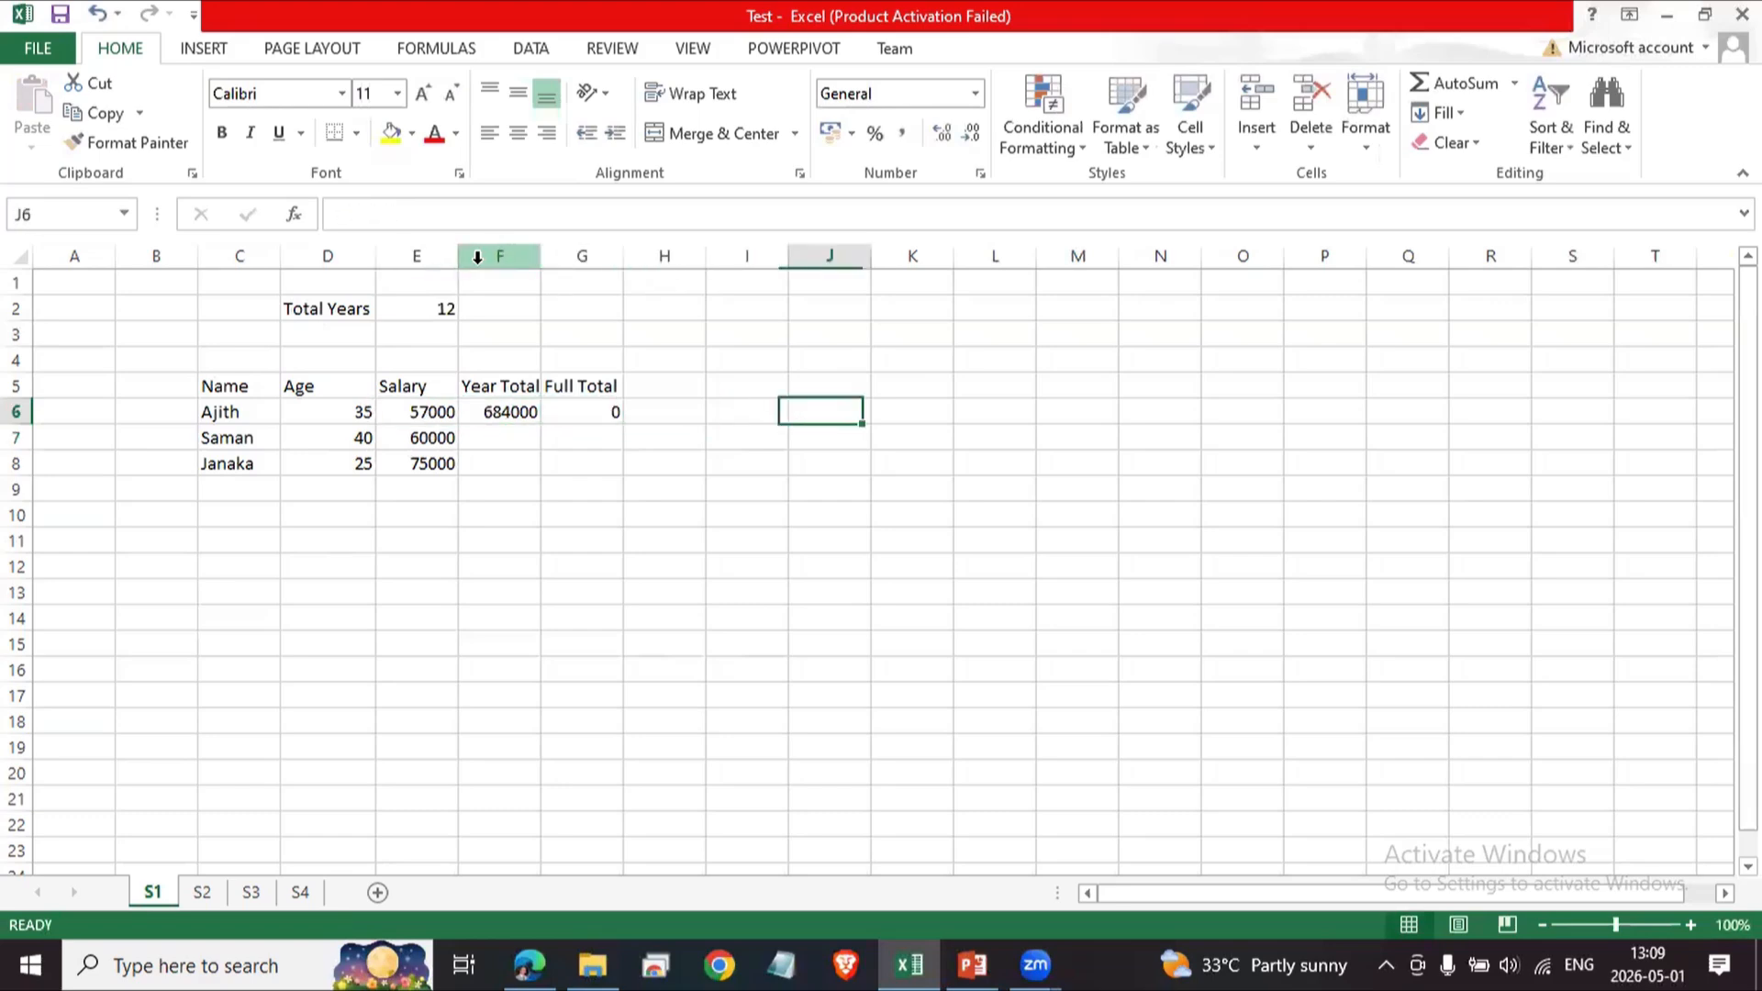
key("Left")
key("Left")
key("Left")
key("Left")
key("Left")
key("Left")
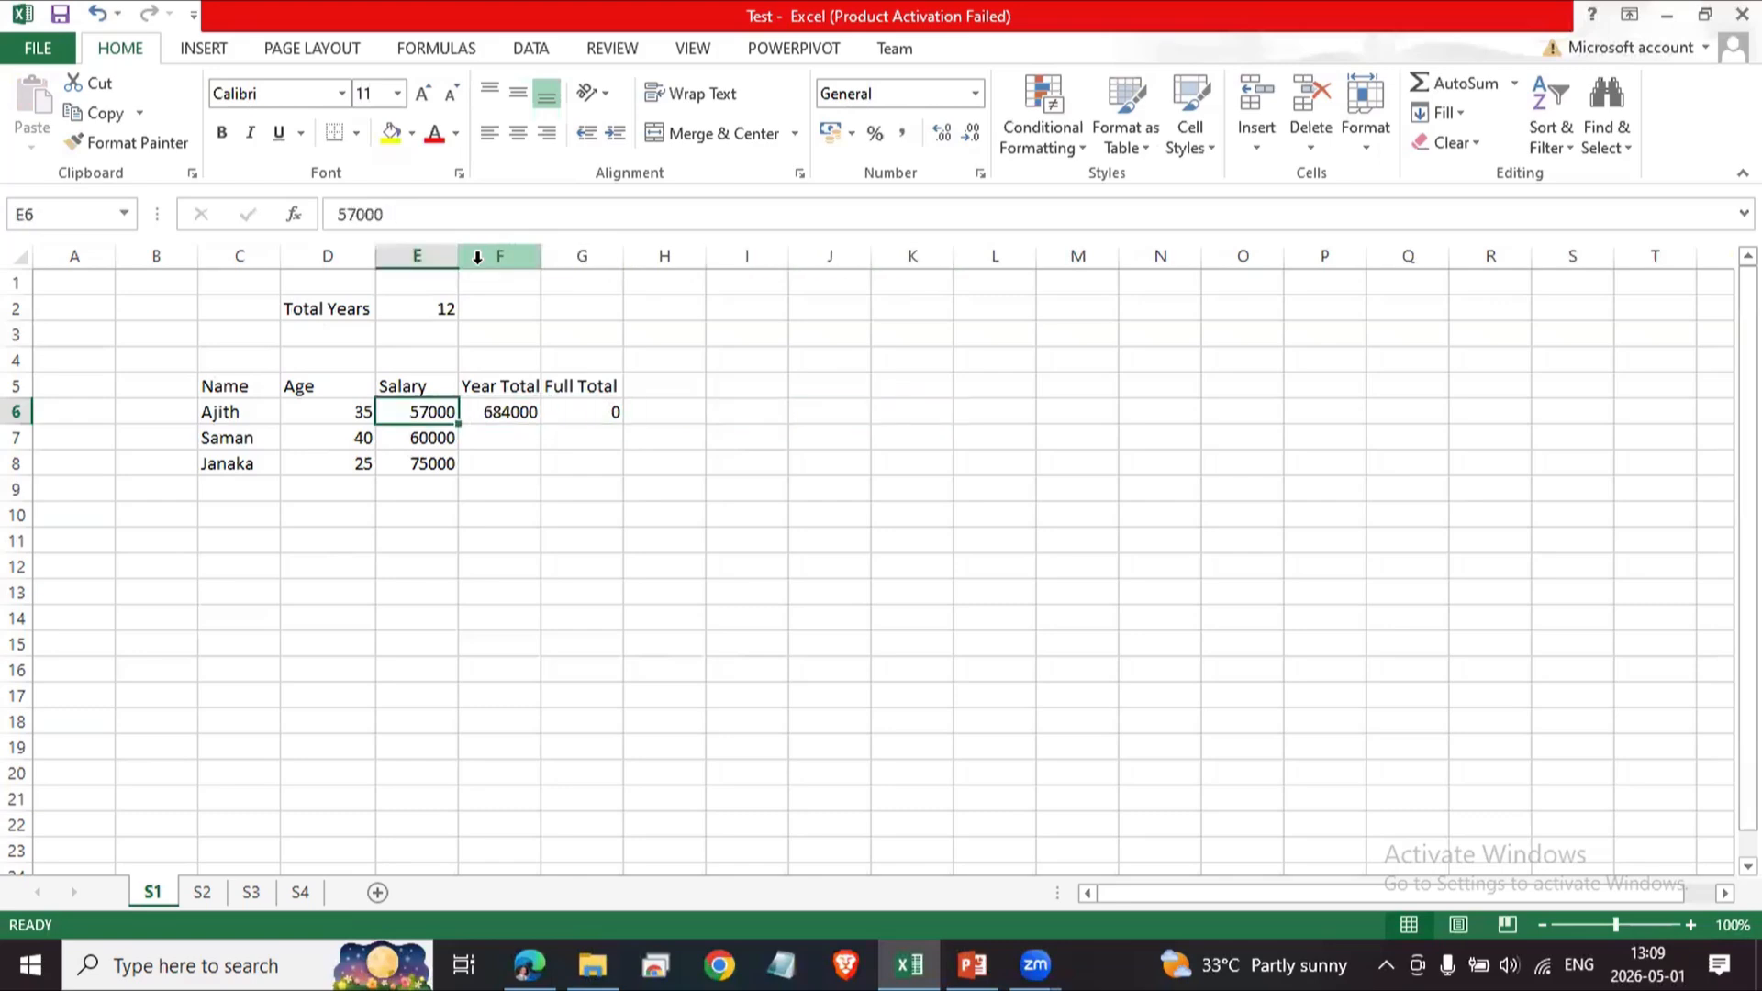
key("Left")
key("Left")
key("Left")
key("Right")
key("Right")
key("Right")
key("Right")
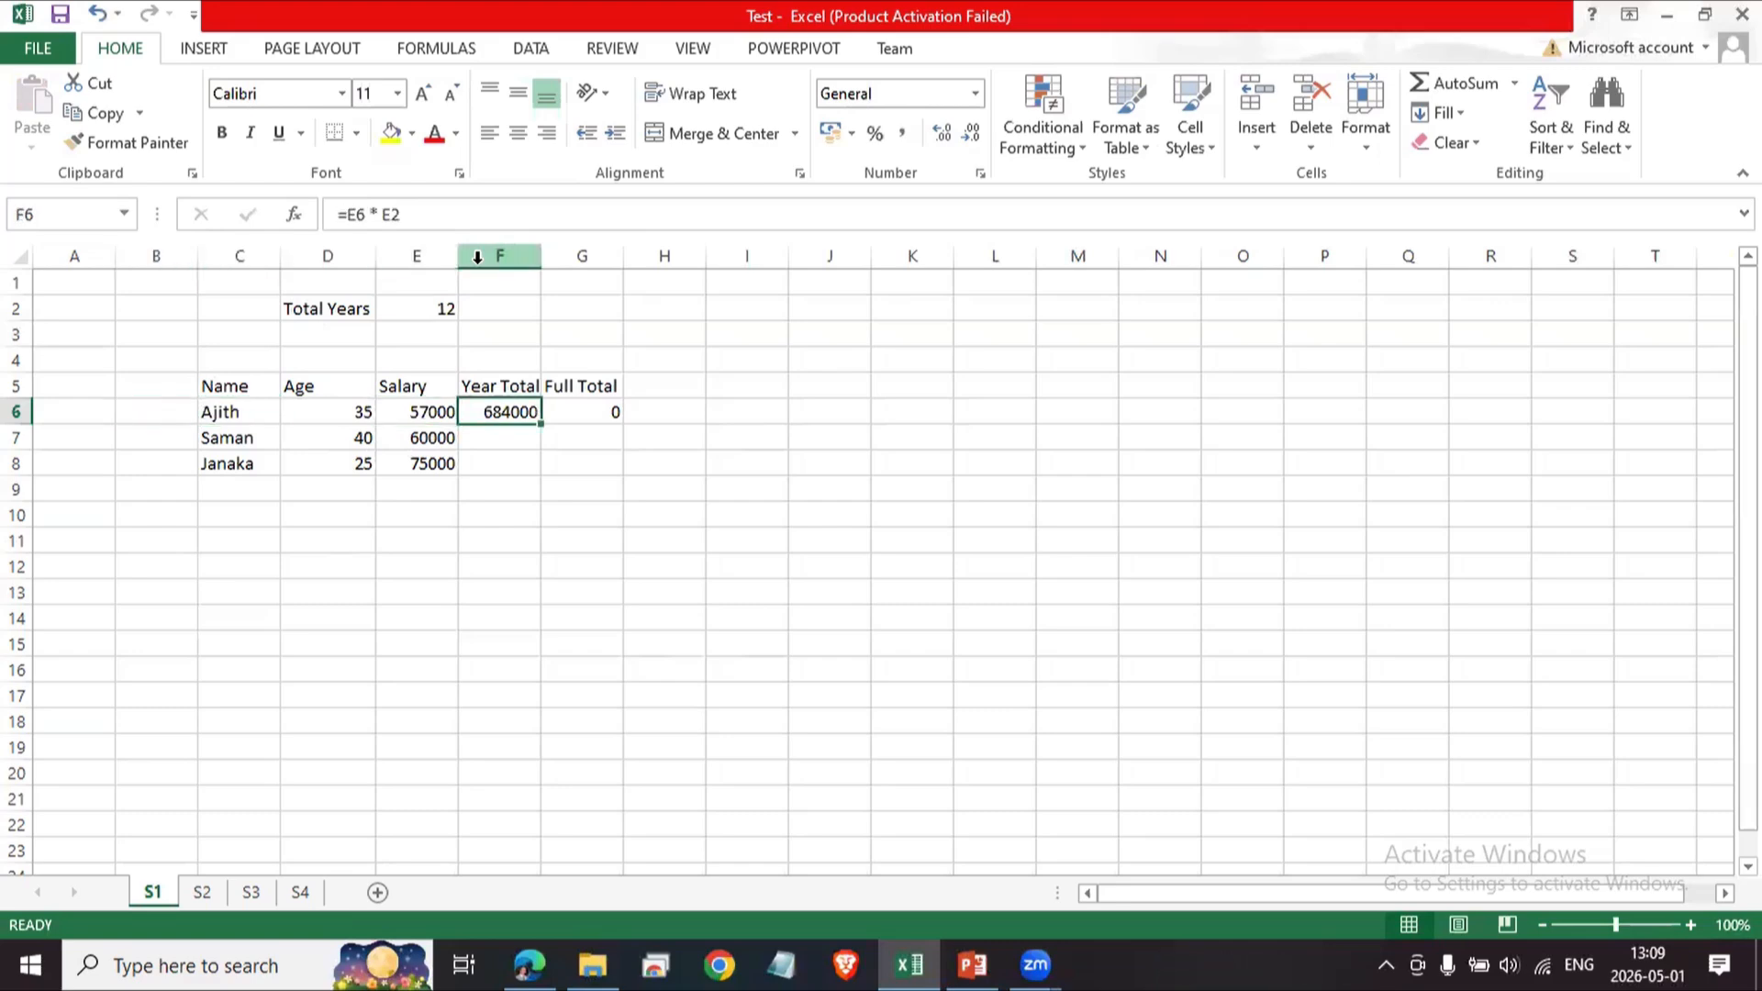
Enter the formula =E5 in I13 to reference the Salary heading cell.
left_click(744, 592)
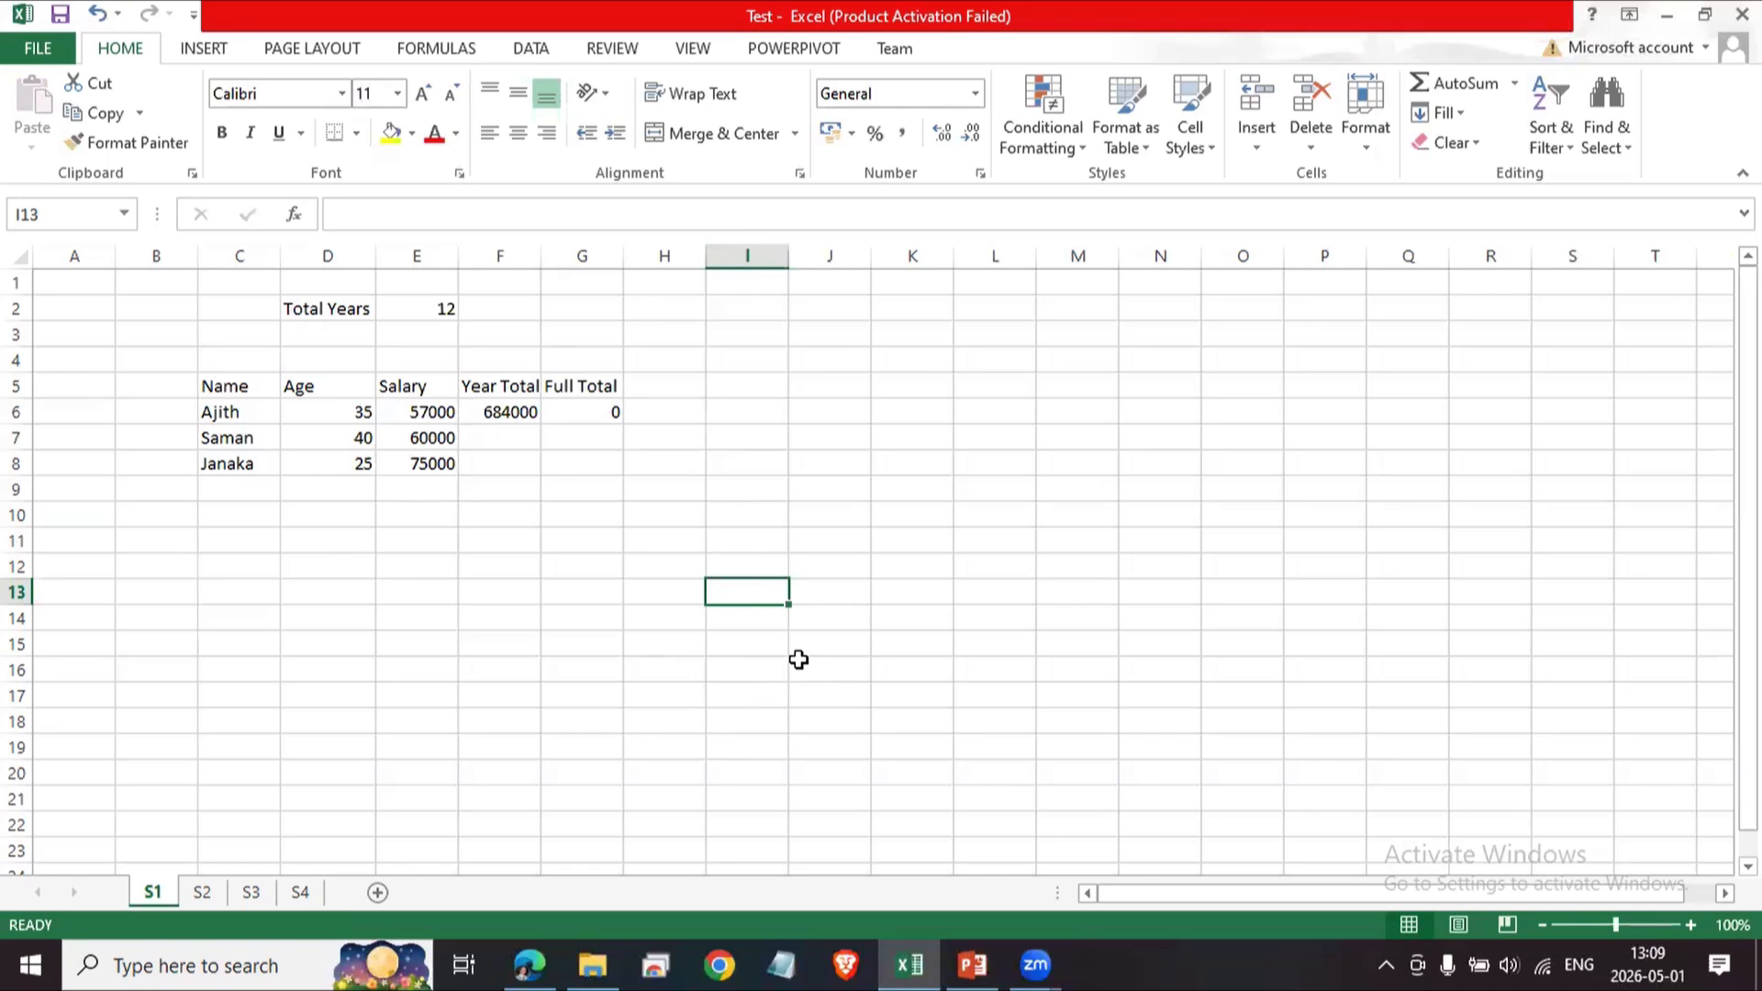
key("Left")
key("Right")
key("Left")
key("Right")
left_click(359, 221)
type("=")
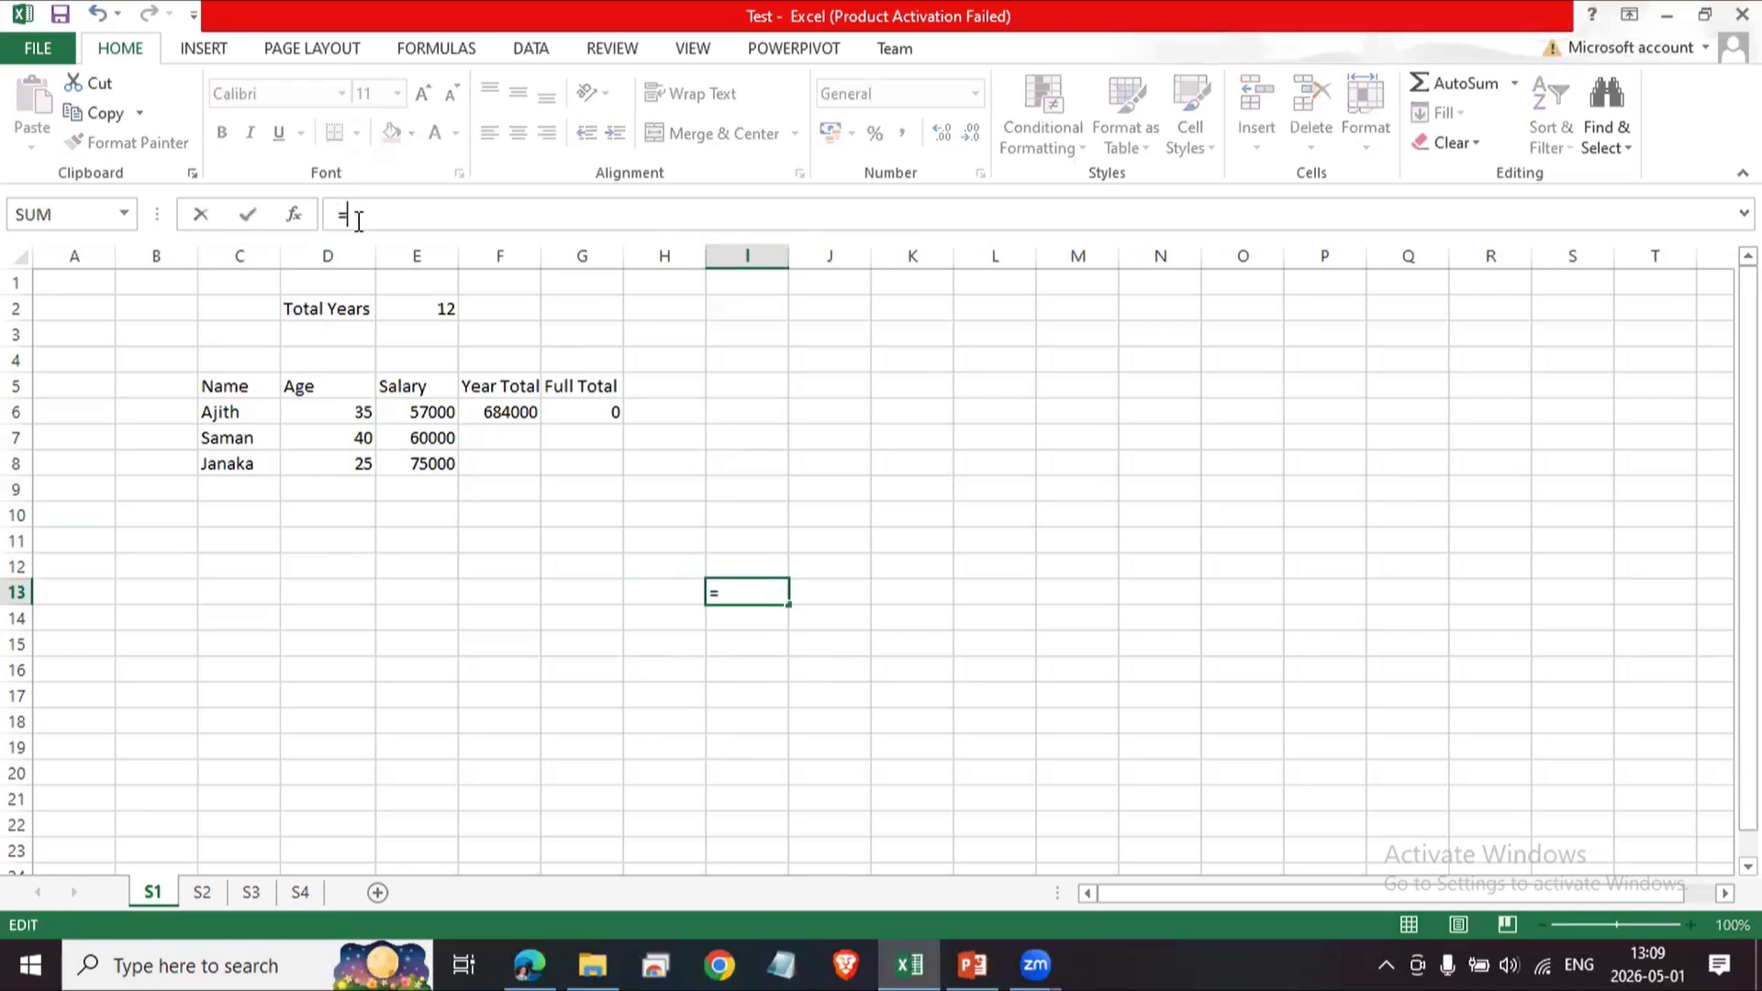
type("E5")
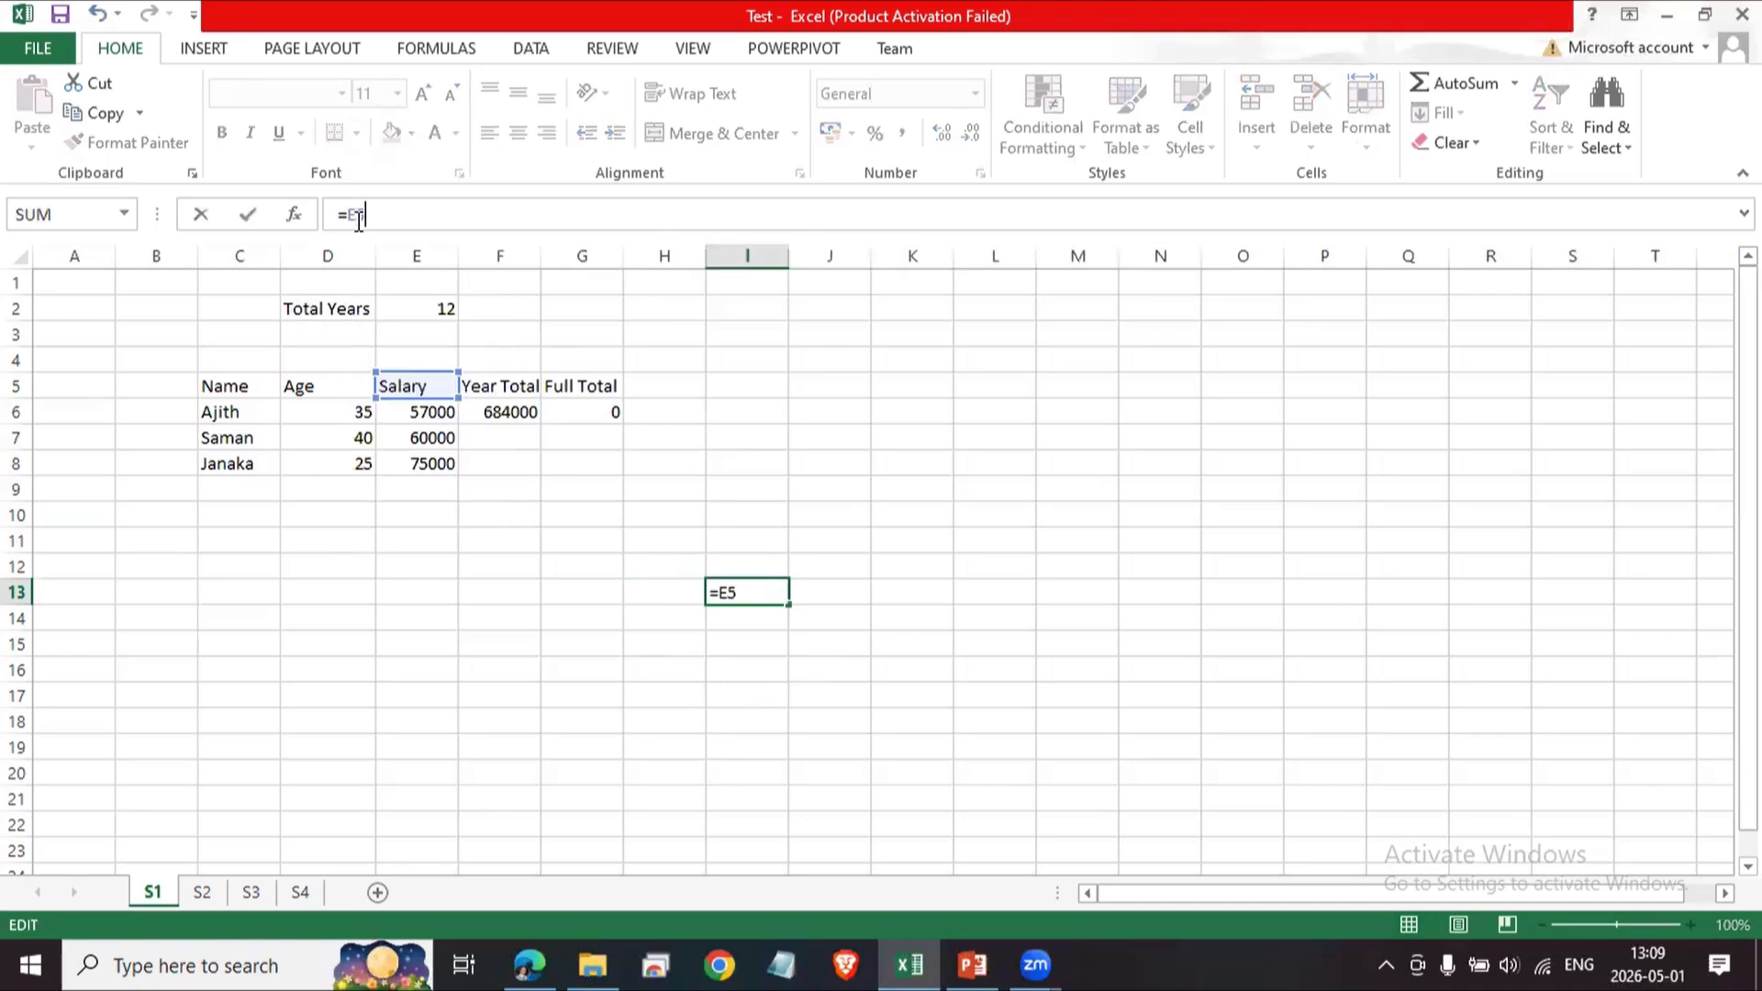
key("Return")
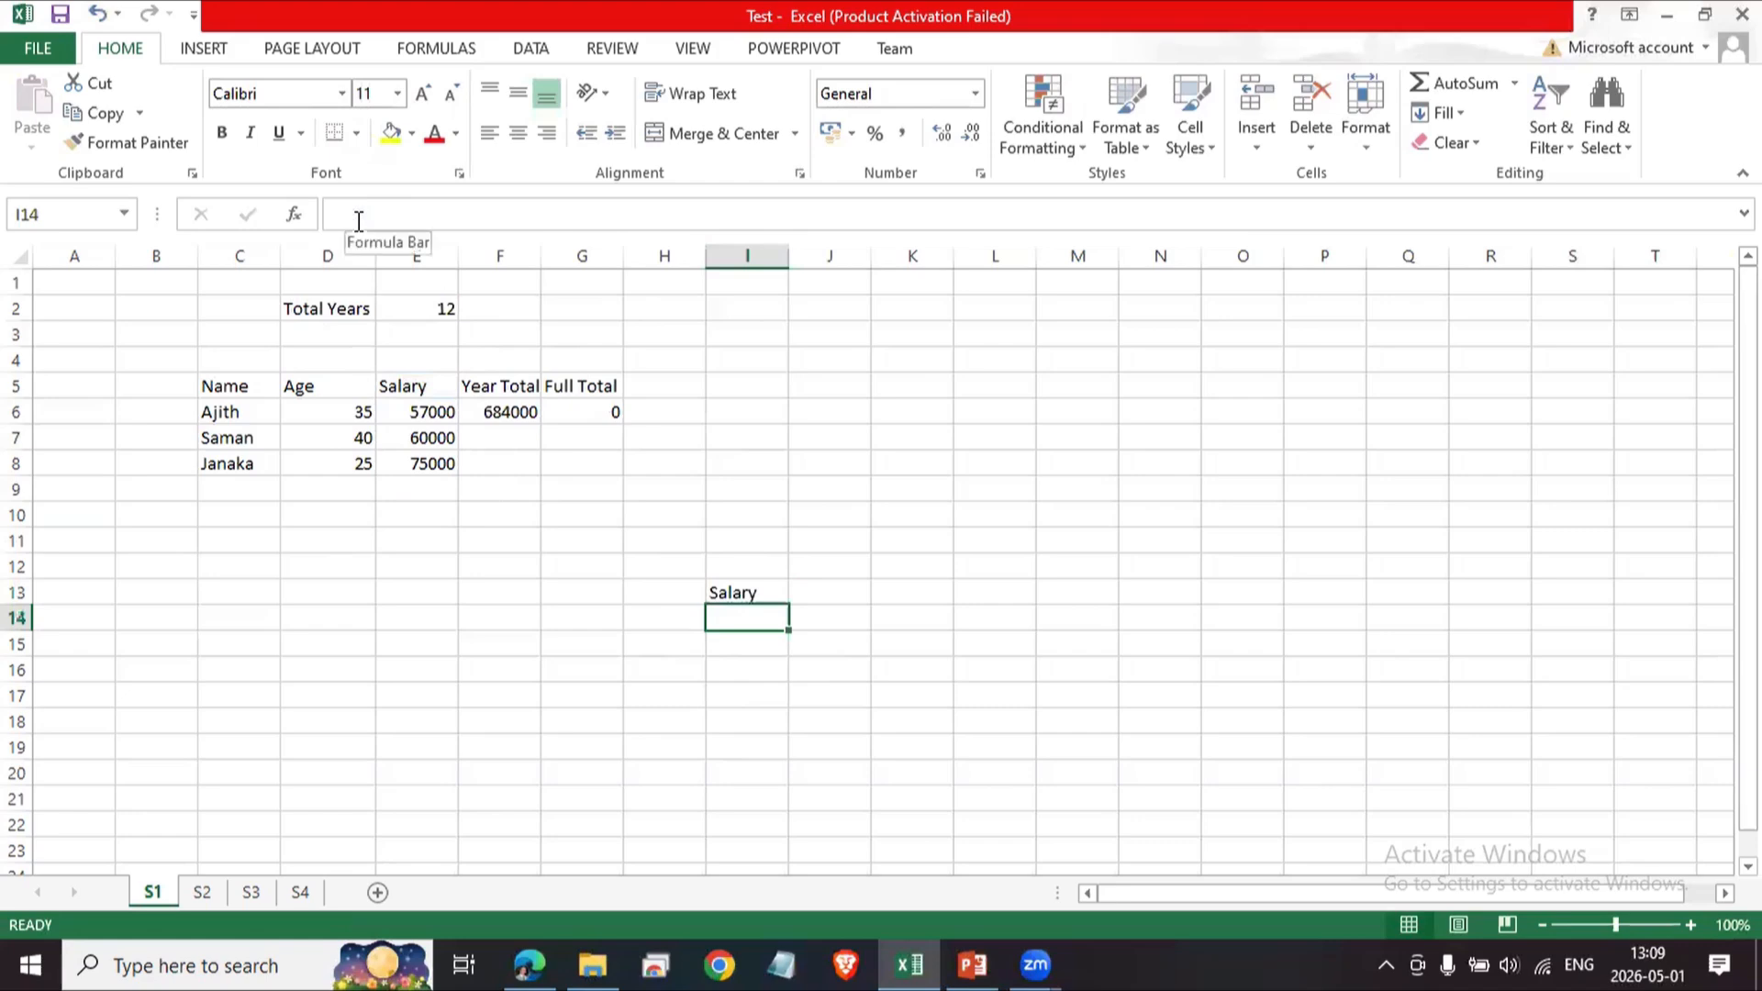
key("Up")
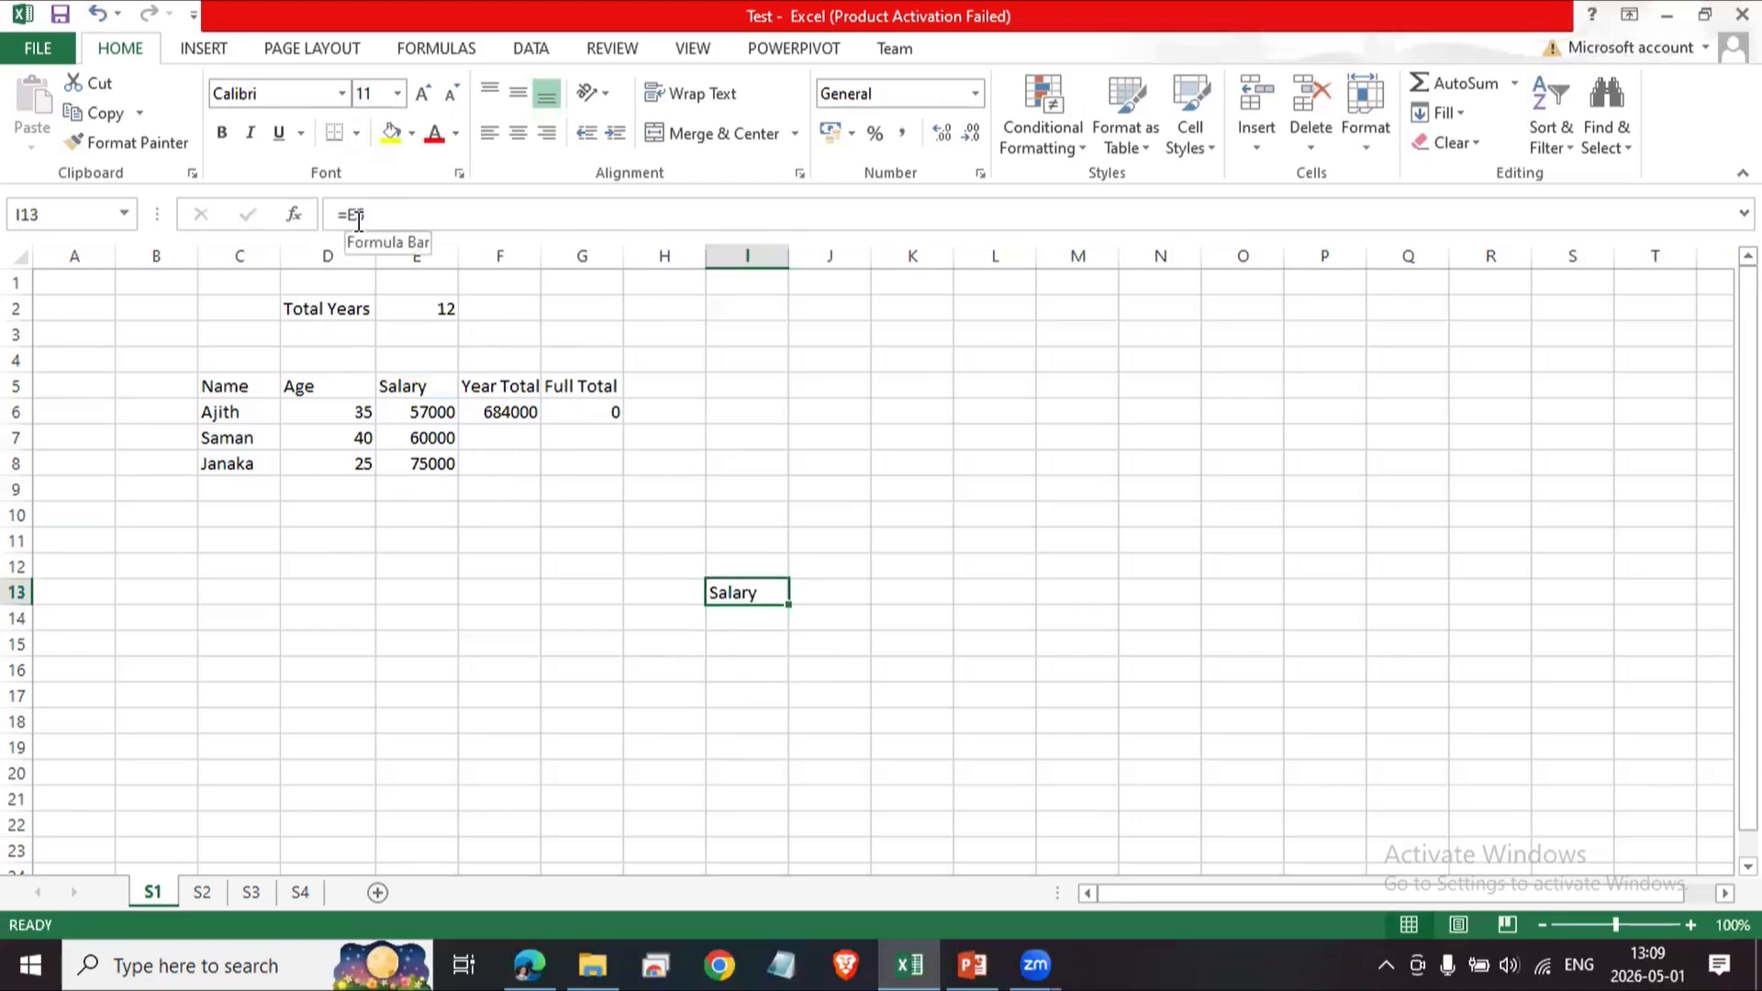
key("Left")
key("Right")
key("Left")
key("Left")
key("Left")
key("Left")
key("Left")
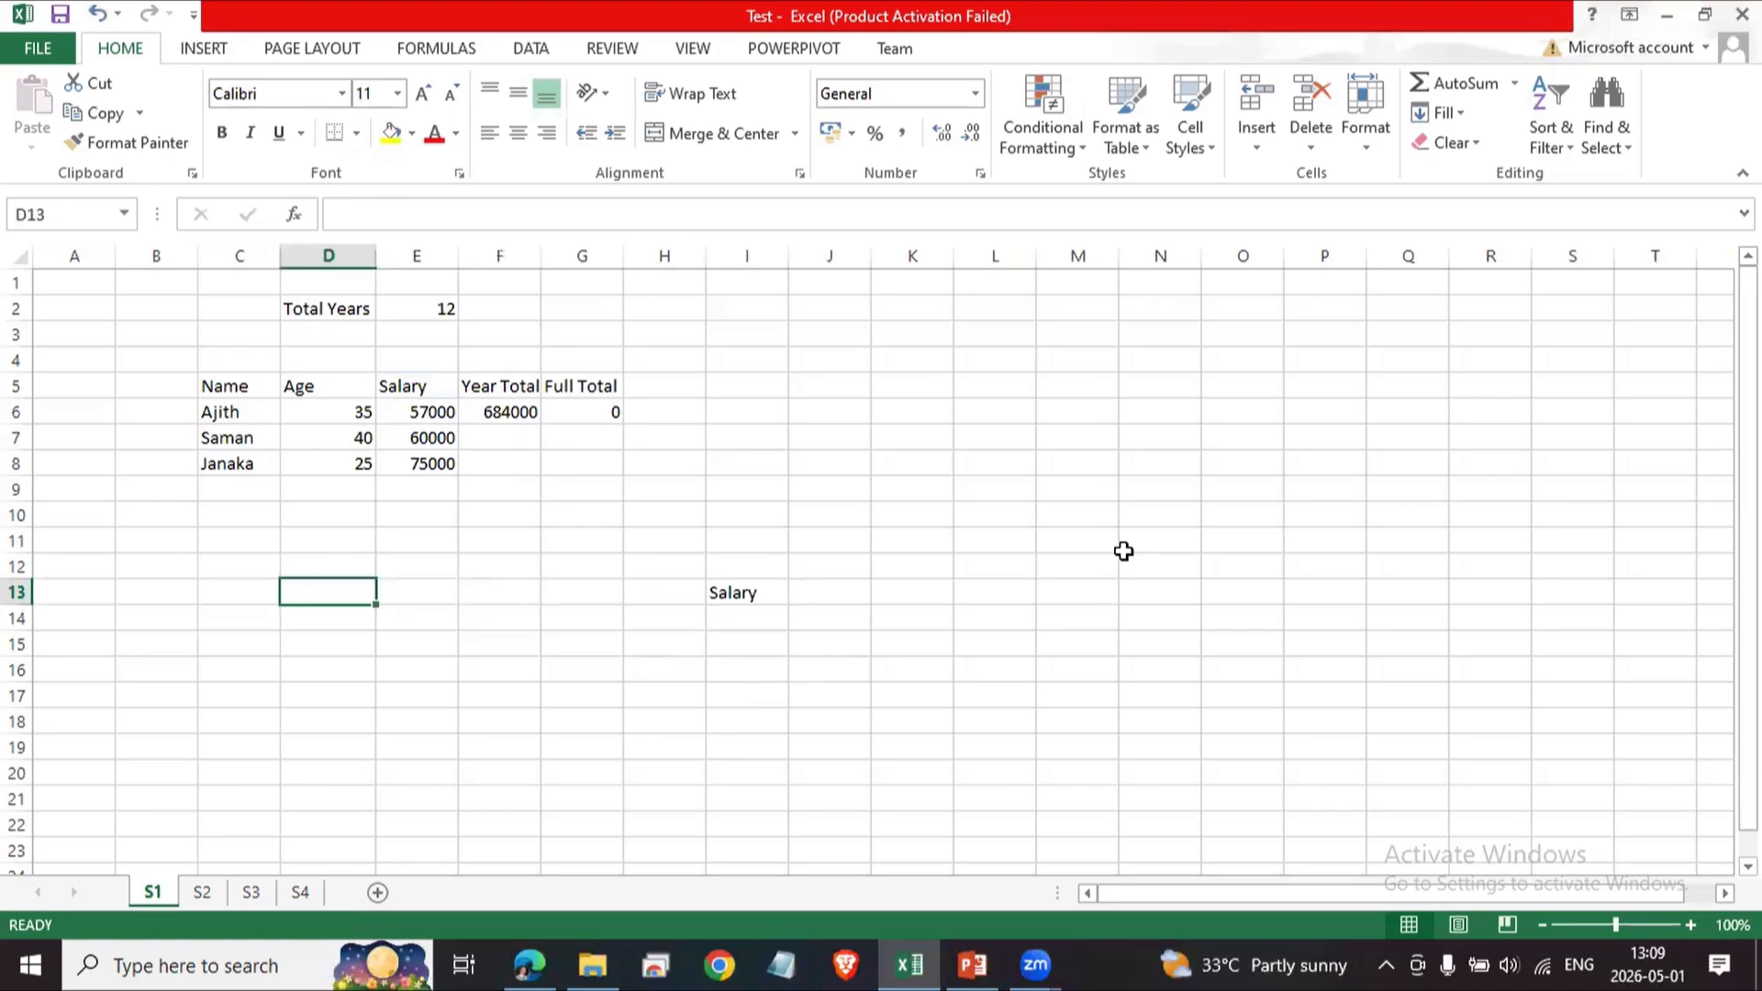
key("Right")
key("Right")
key("Right")
key("Right")
key("Right")
key("Right")
key("Right")
key("Right")
key("Right")
key("Right")
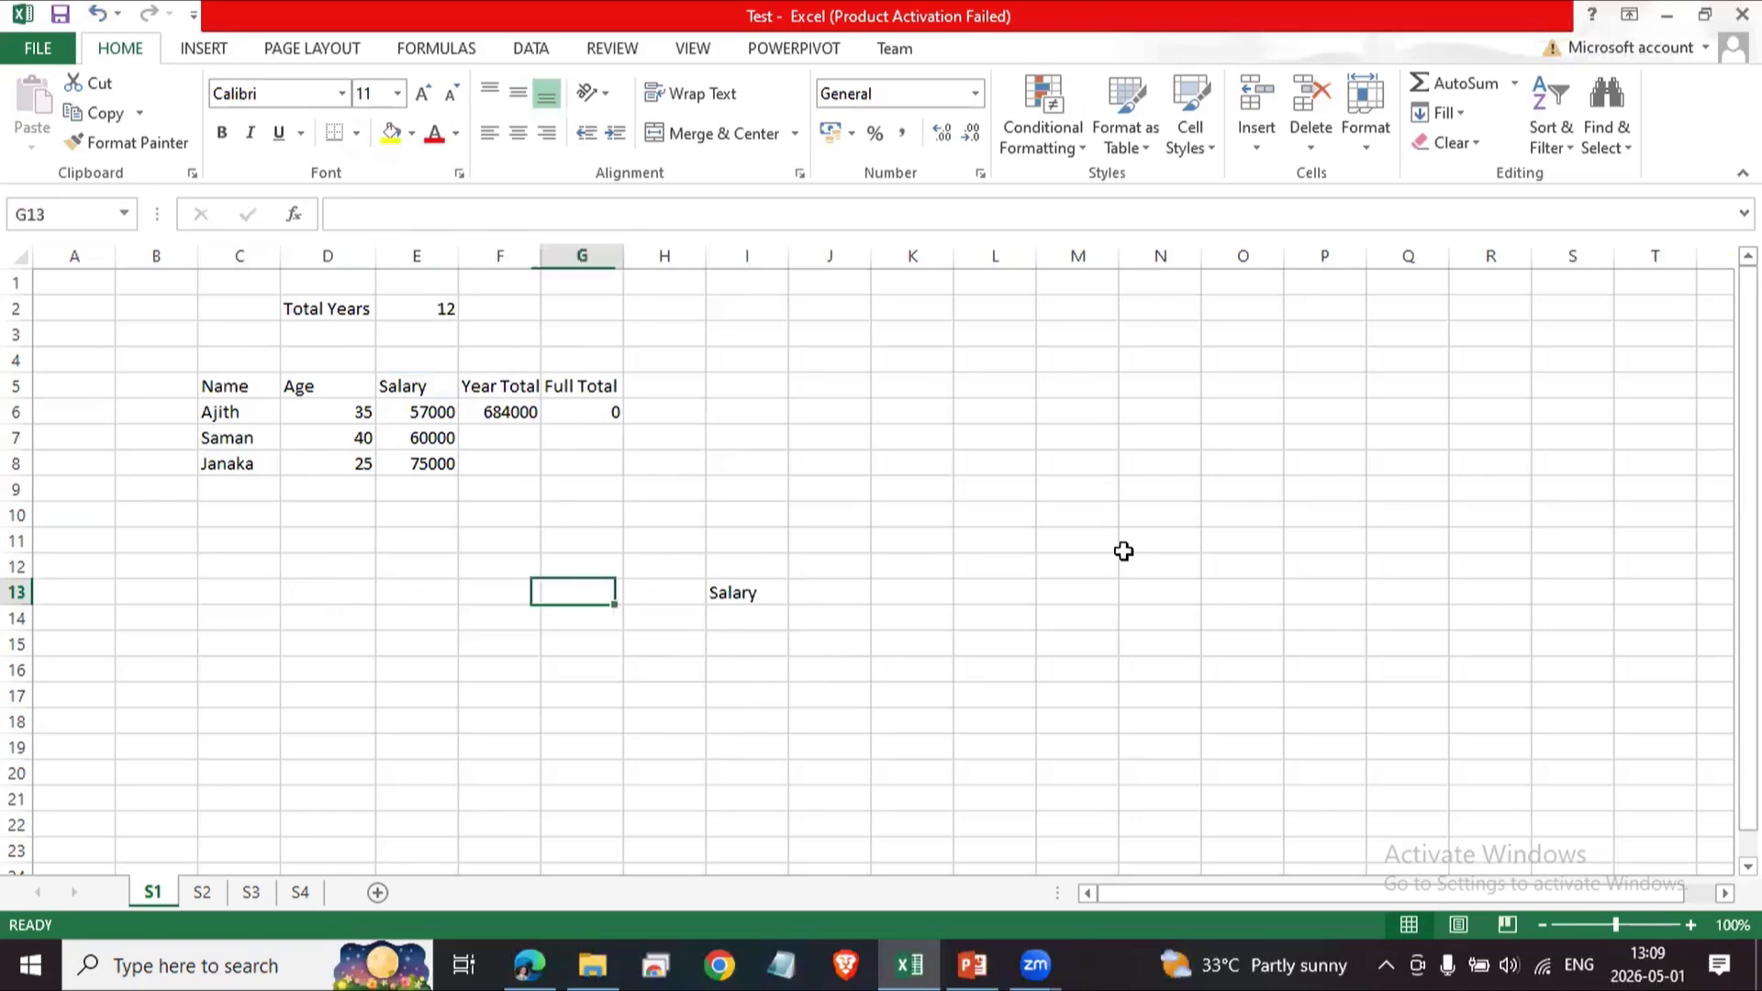
key("Left")
key("Left")
key("Left")
key("Left")
key("Left")
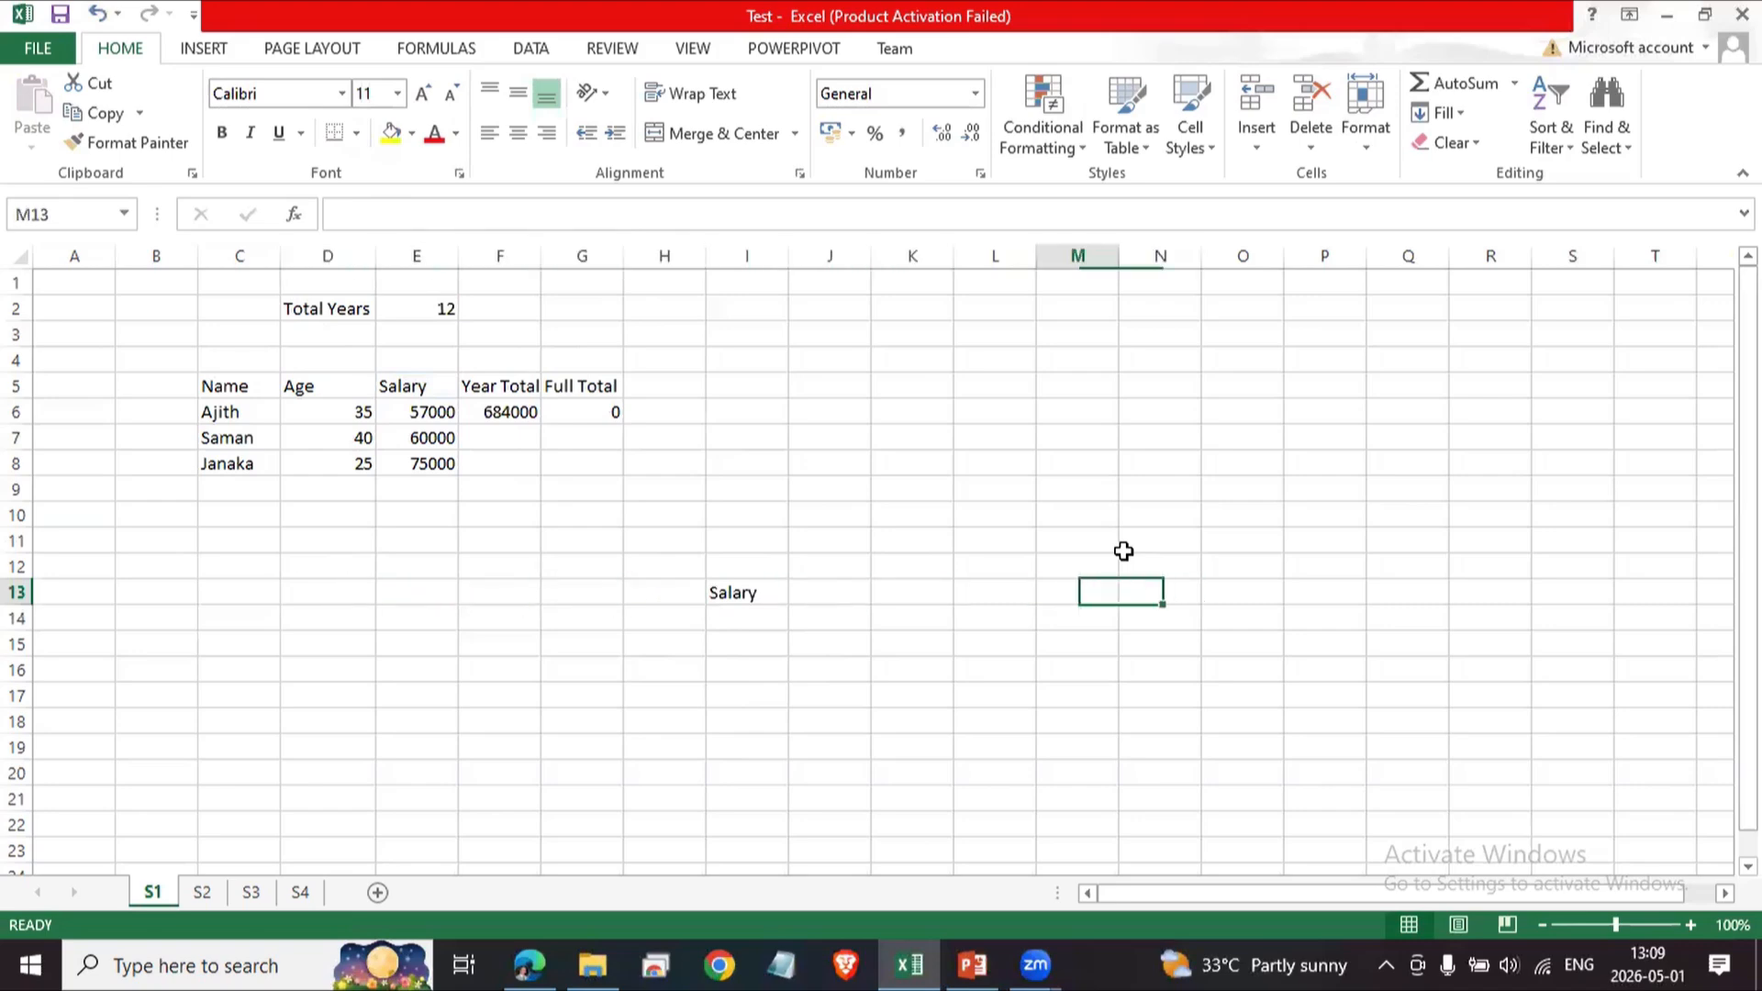
key("Up")
key("Up")
key("Up")
key("Up")
key("Up")
key("Up")
key("Up")
key("Up")
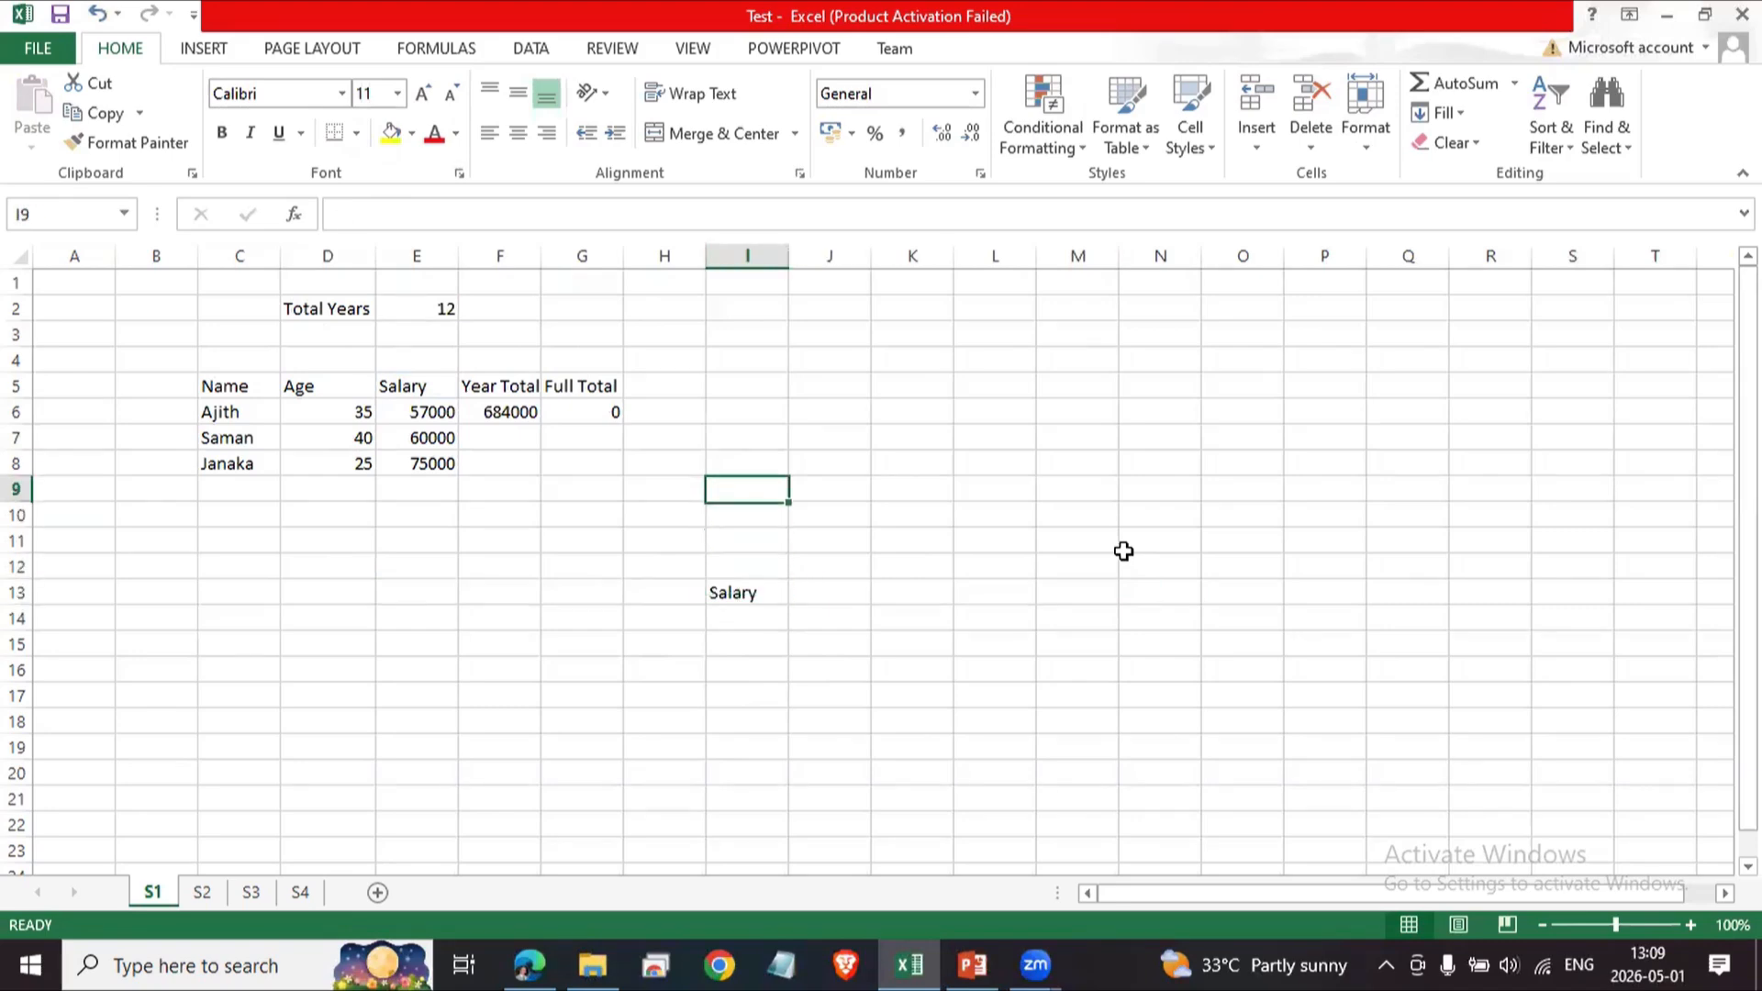
key("Down")
key("Down")
key("Down")
key("Down")
key("Down")
key("Down")
key("Down")
key("Down")
key("Down")
key("Down")
key("Down")
key("Down")
key("Down")
key("Down")
key("Down")
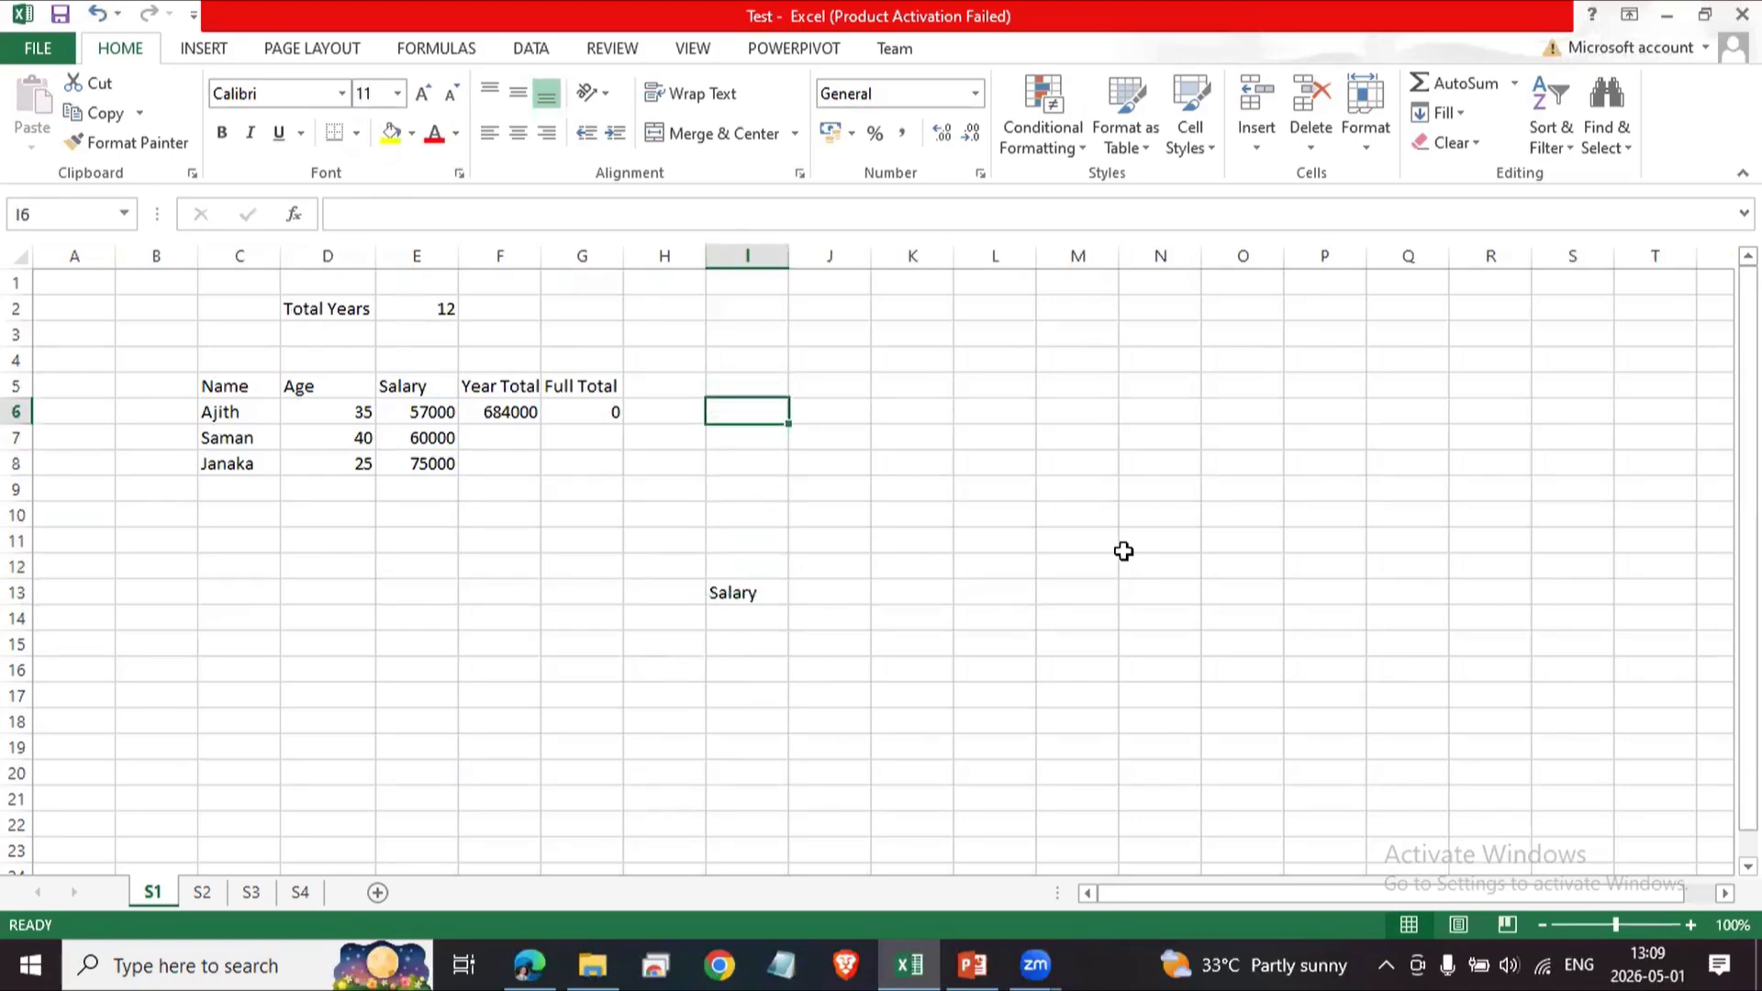
Move the selection around the cells surrounding I13 to show cell navigation.
key("Up")
key("Up")
key("Up")
key("Up")
key("Up")
key("Up")
key("Up")
key("Up")
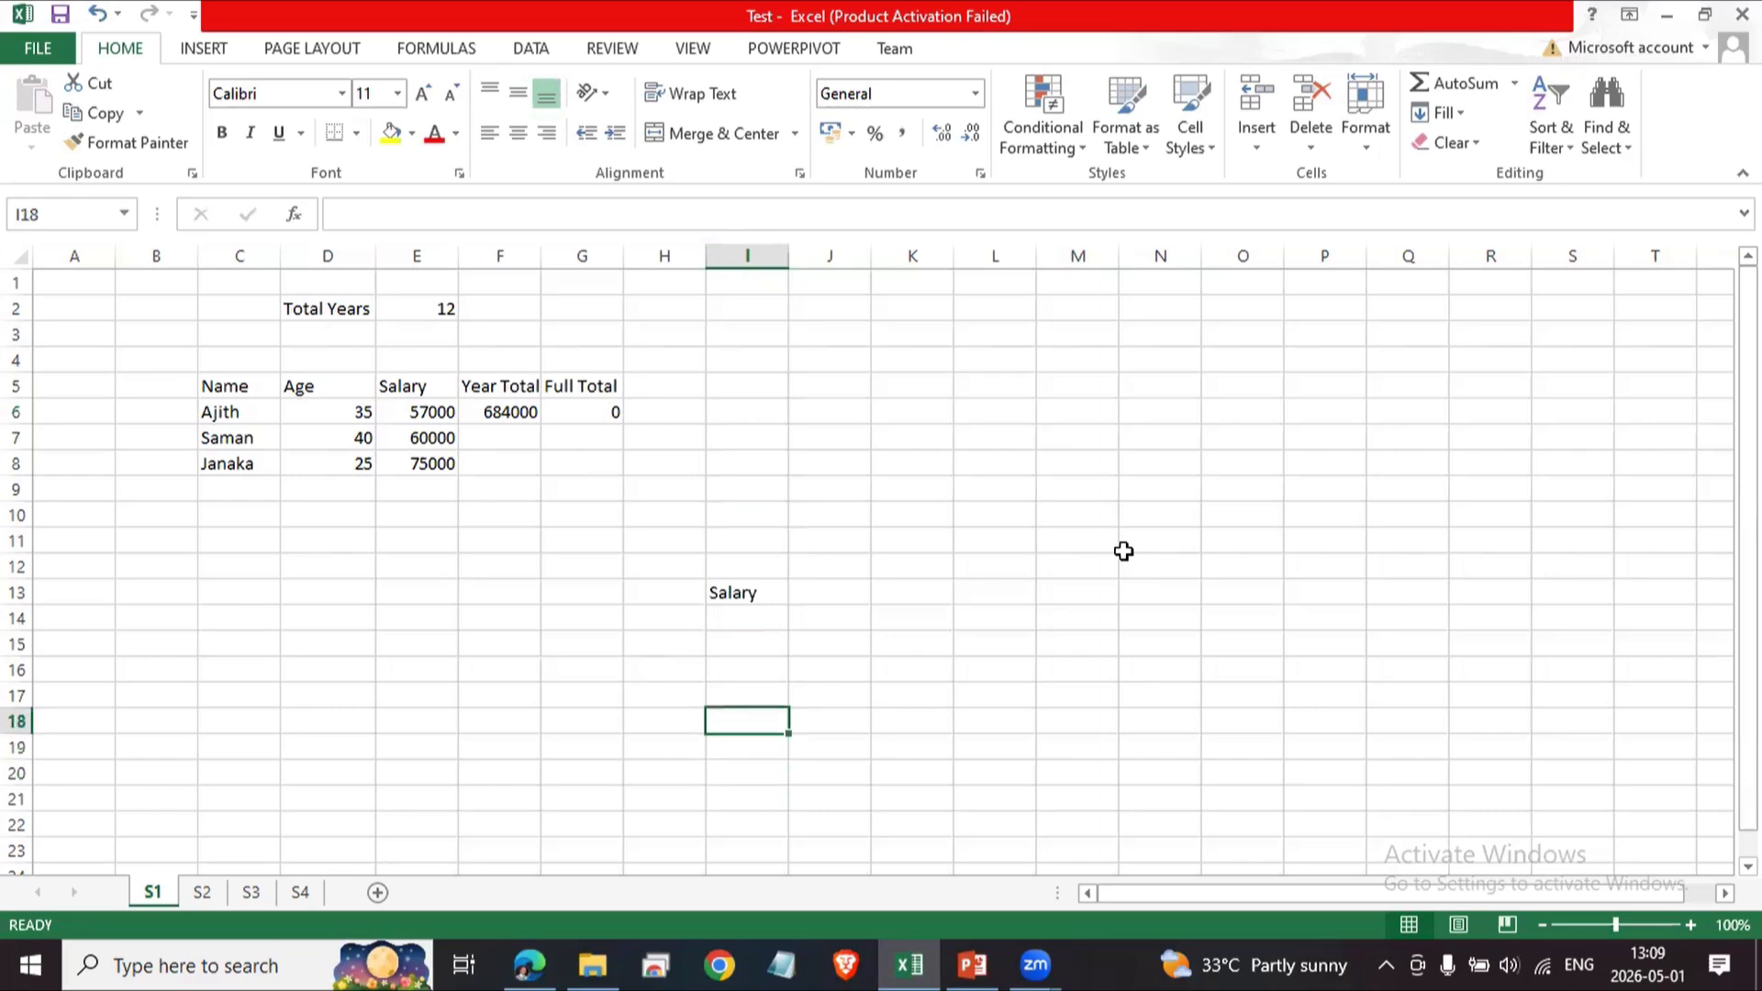
key("Down")
key("Up")
key("Up")
key("Up")
key("Up")
key("Up")
key("Up")
key("Up")
key("Up")
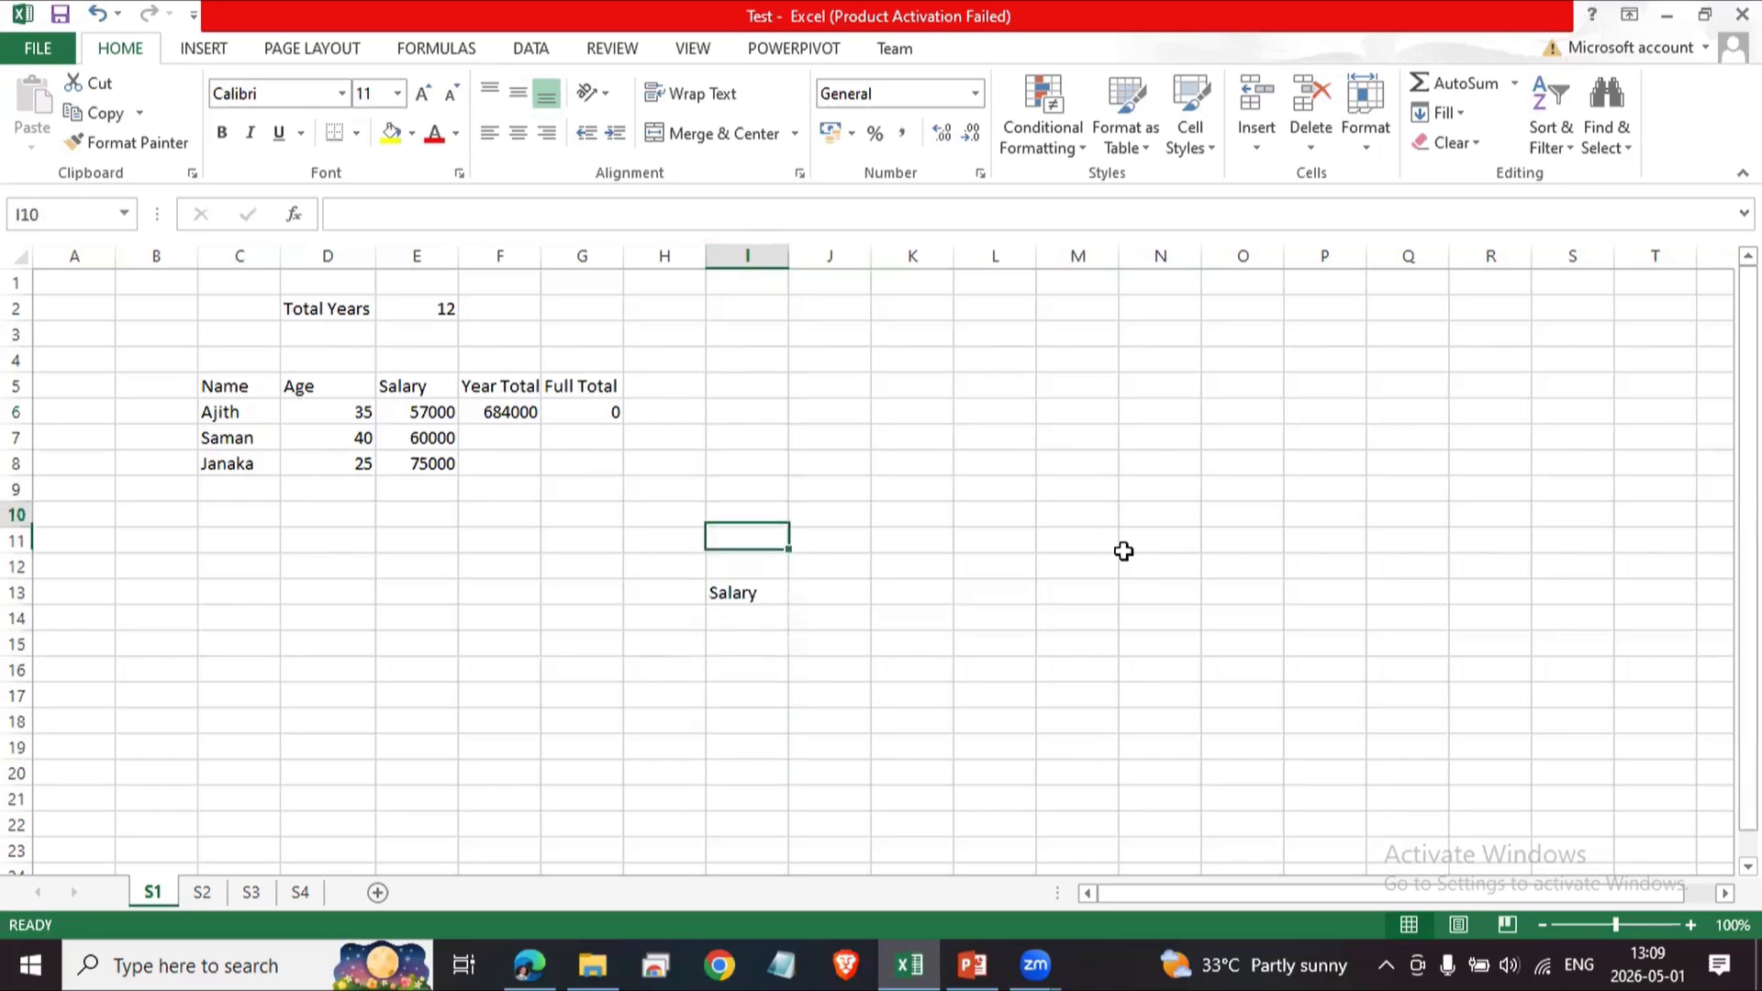
key("Down")
key("Down")
key("Down")
key("Down")
key("Down")
key("Down")
key("Down")
key("Down")
key("Down")
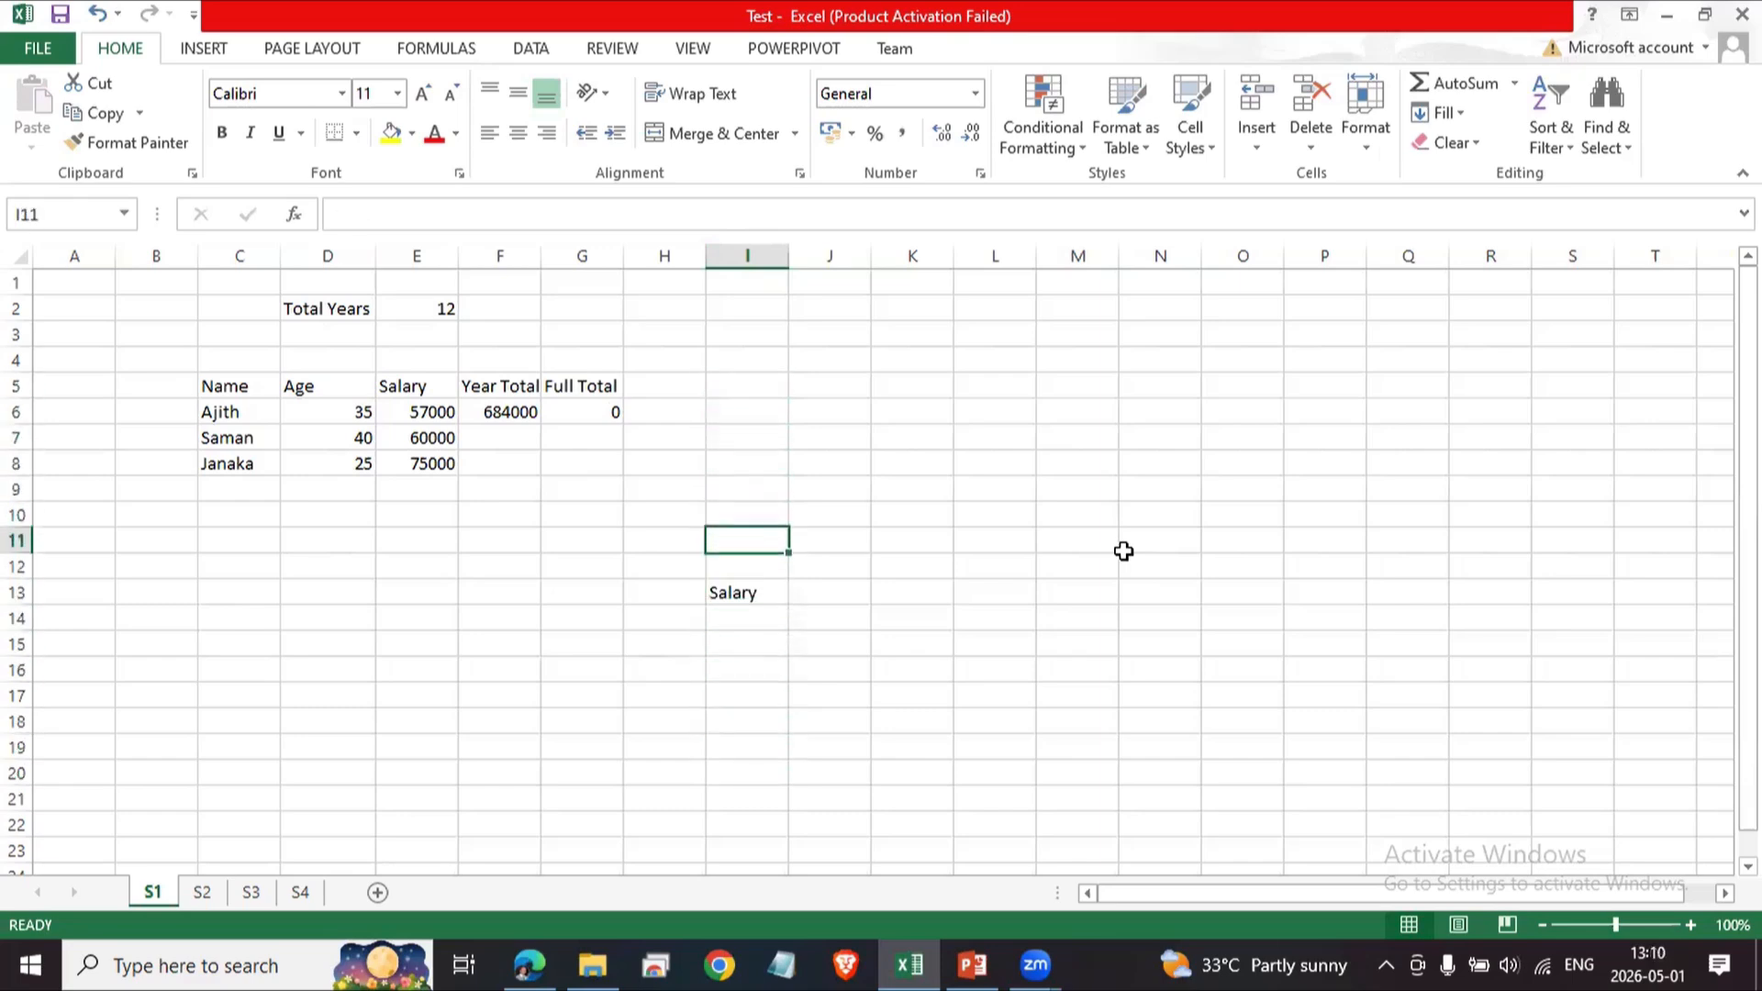
key("Up")
key("Left")
key("Left")
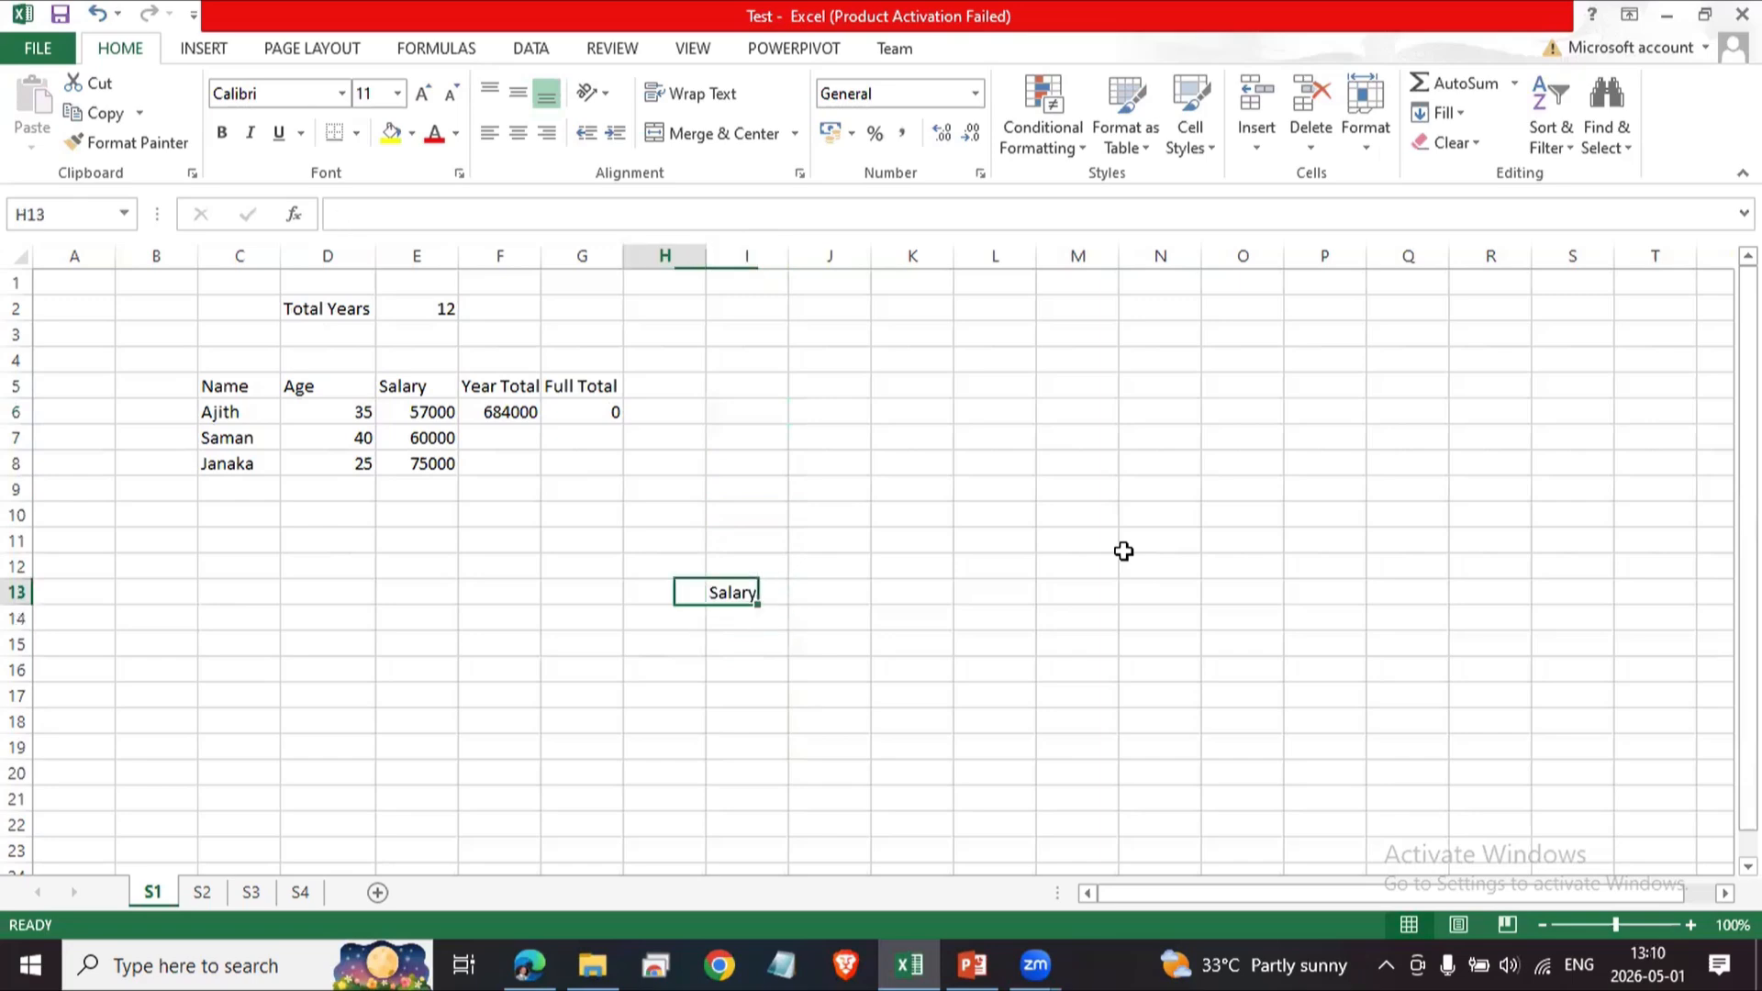
key("Right")
key("Right")
key("Right")
key("Right")
key("Right")
key("Right")
key("Right")
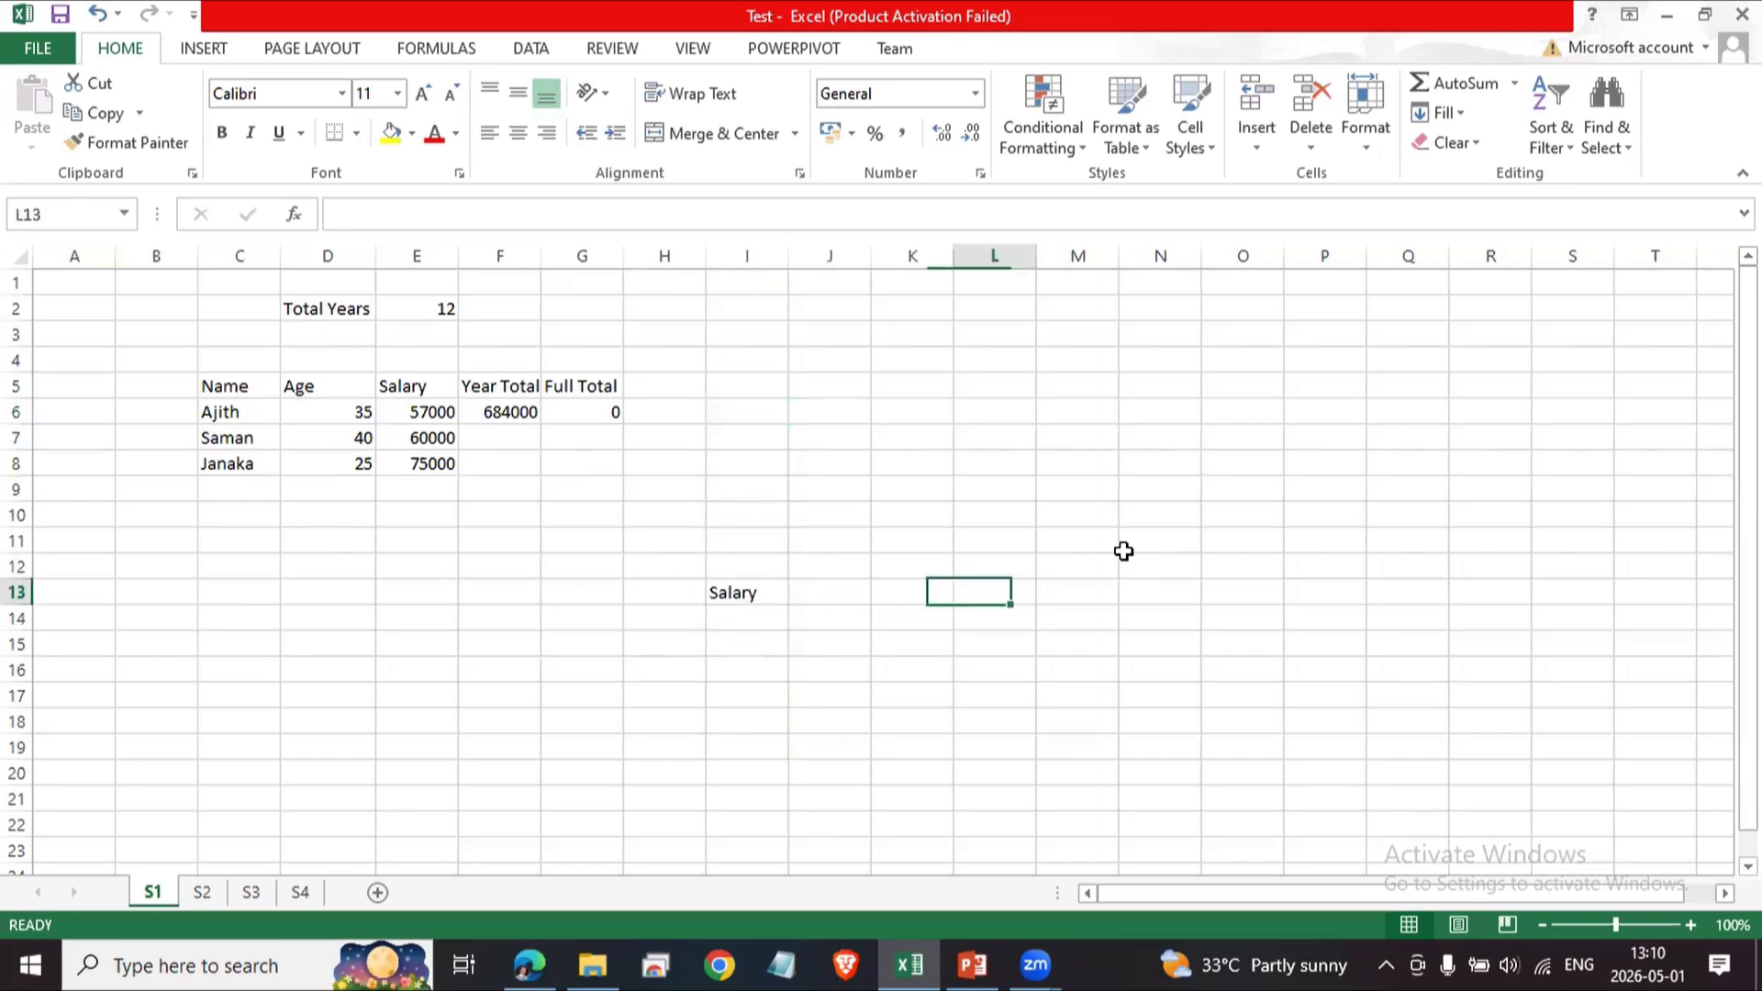
key("Left")
key("Left")
key("Left")
key("Left")
key("Left")
key("Down")
key("Down")
key("Down")
key("Down")
key("Down")
key("Down")
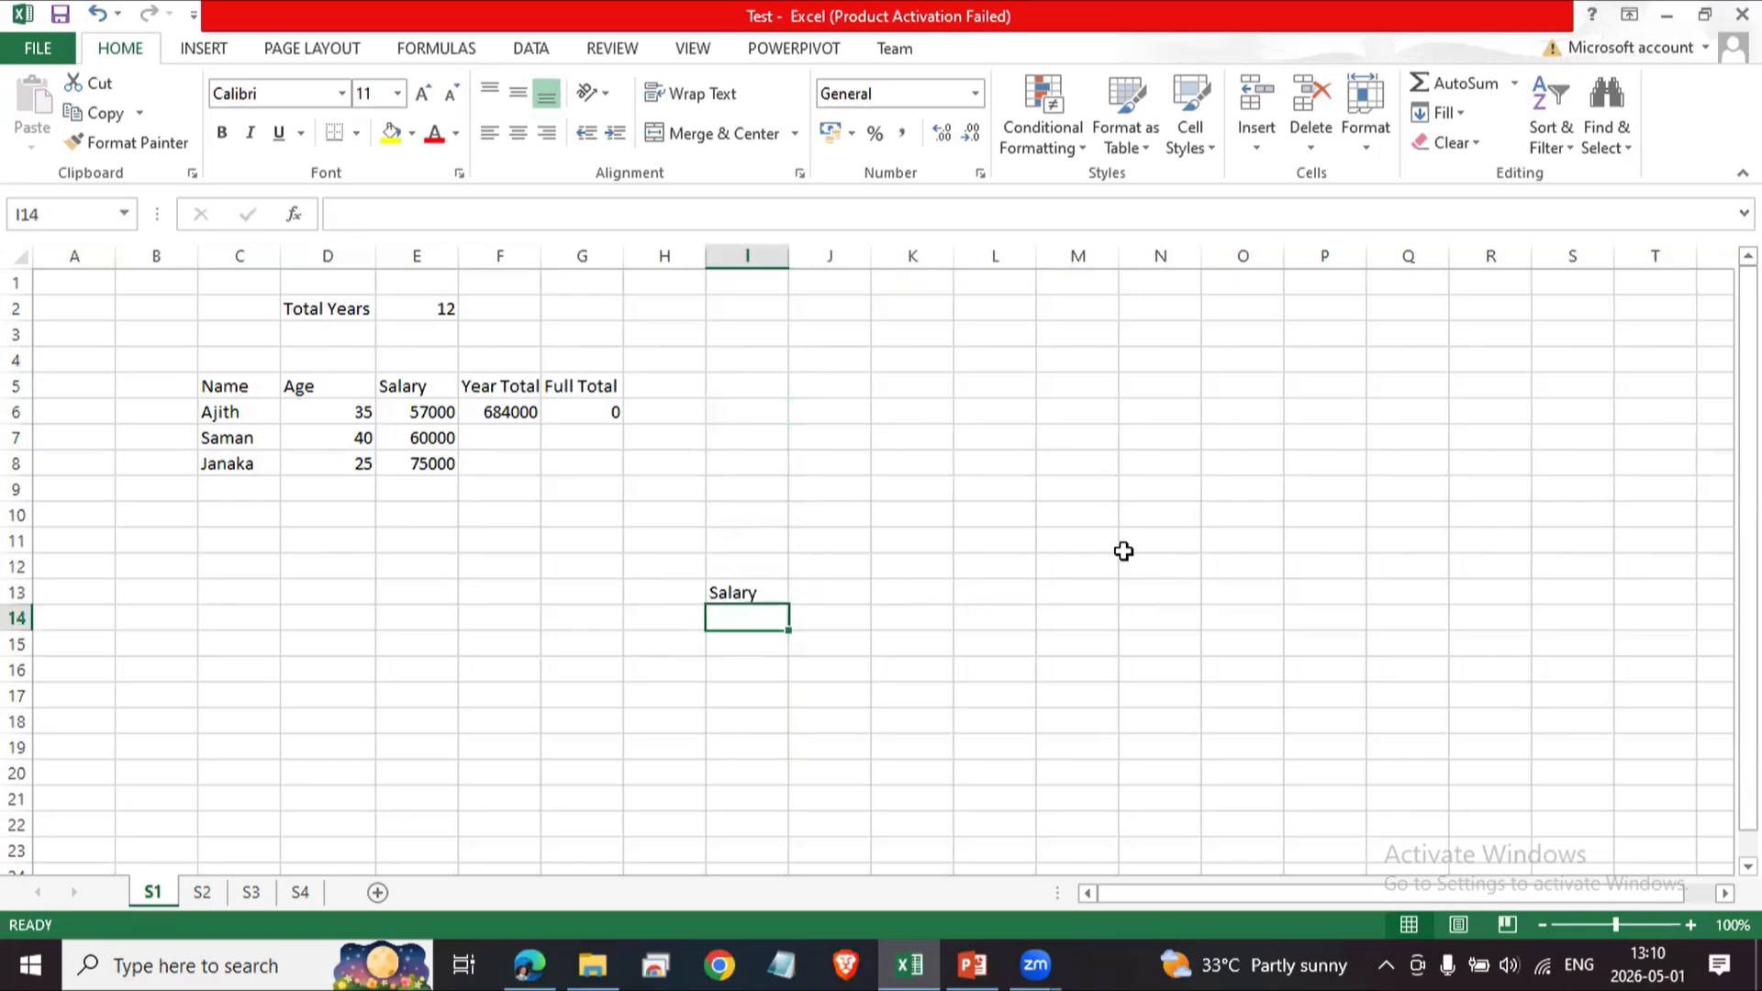
Clear the Salary reference formula from cell I13.
key("Up")
key("Up")
key("Up")
key("Up")
key("Up")
key("Up")
key("Delete")
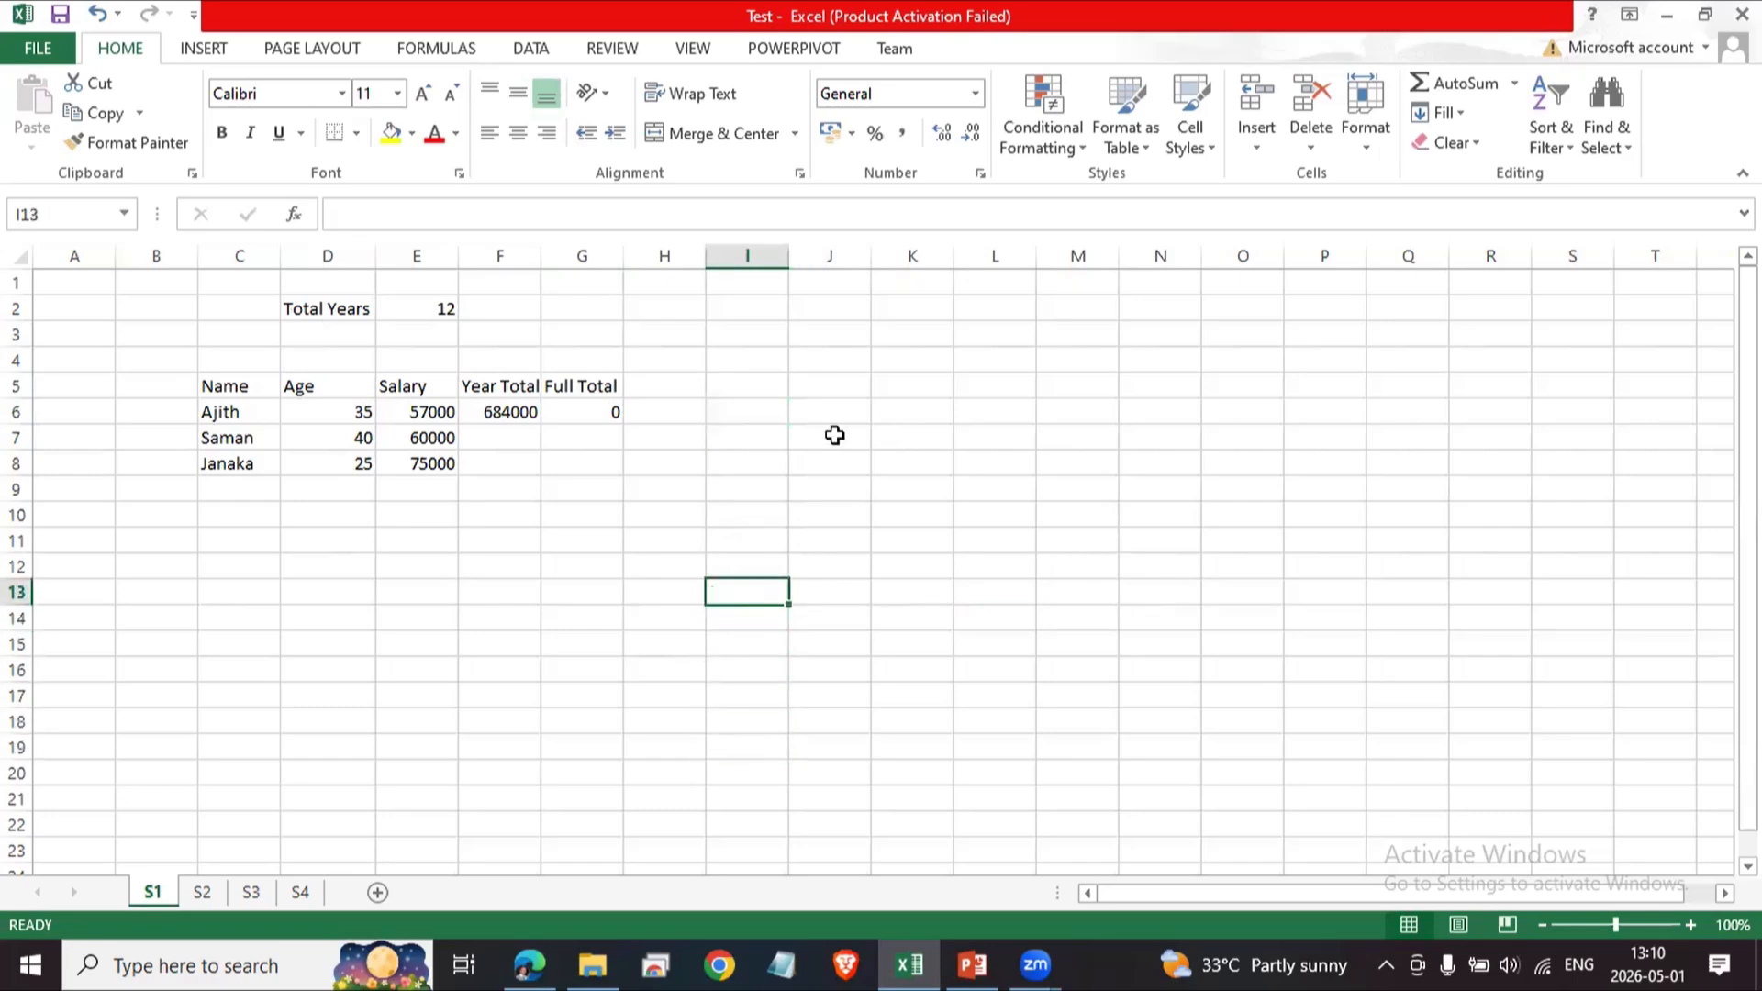
Select F6 and G6 in turn to compare the Year Total and Full Total formulas.
left_click(529, 413)
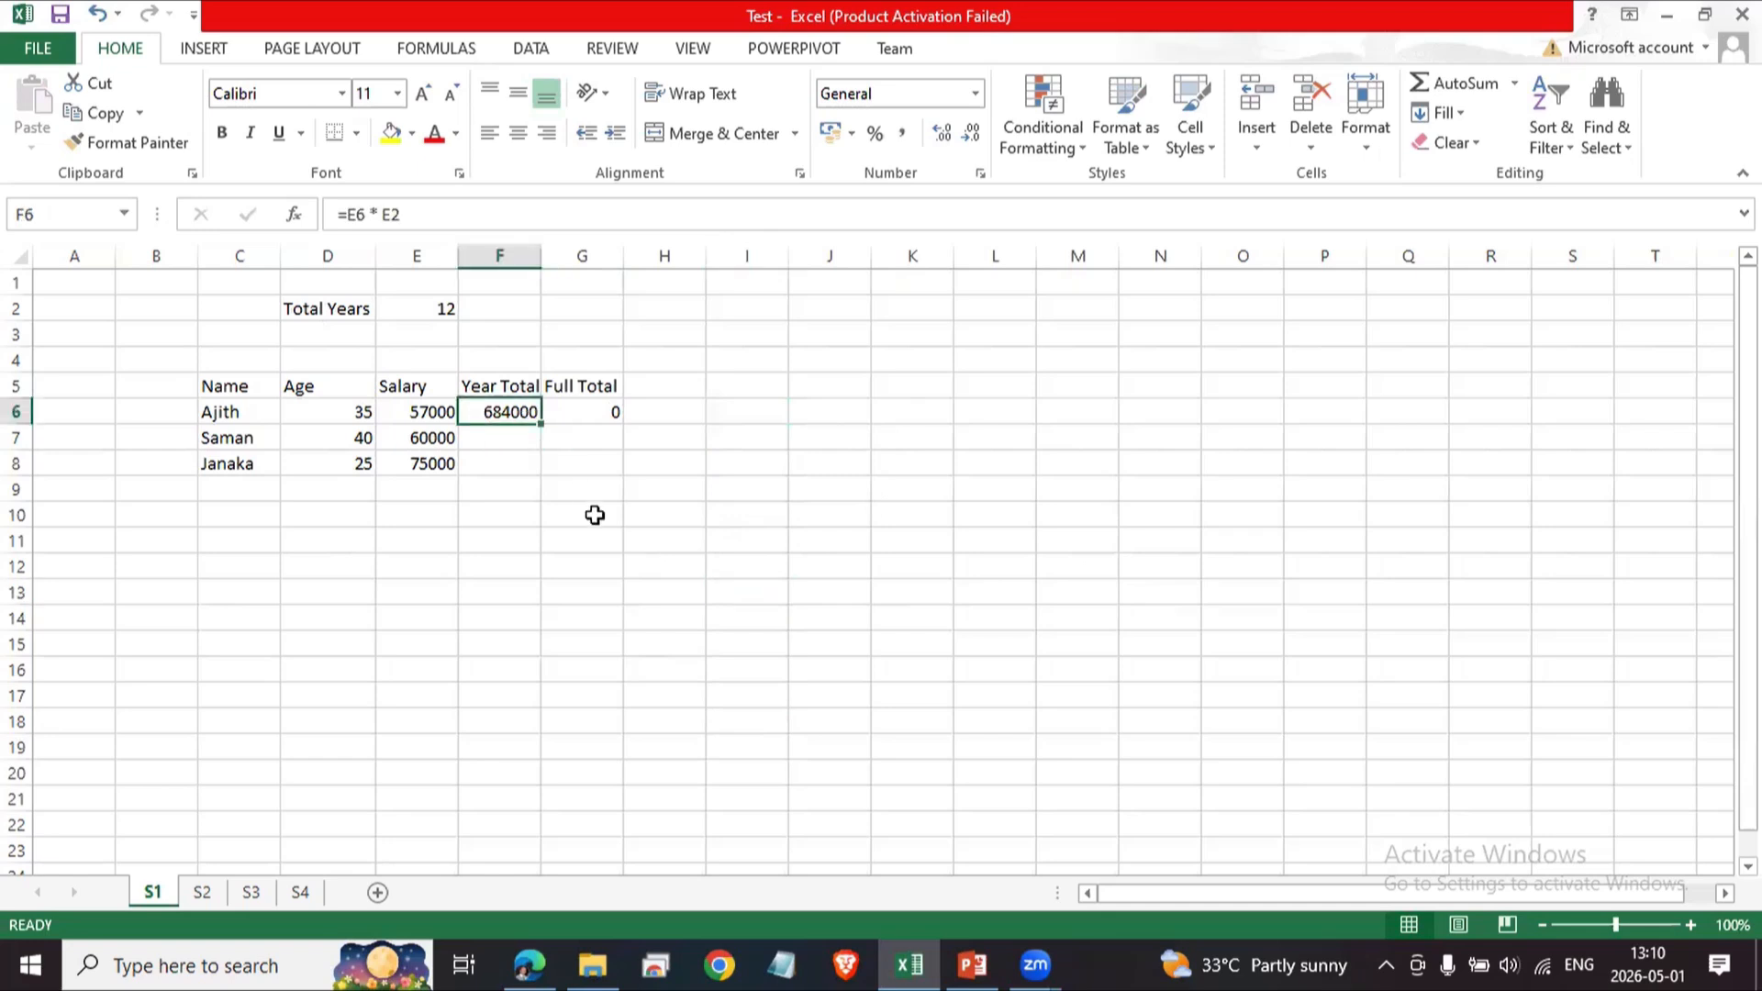
key("Right")
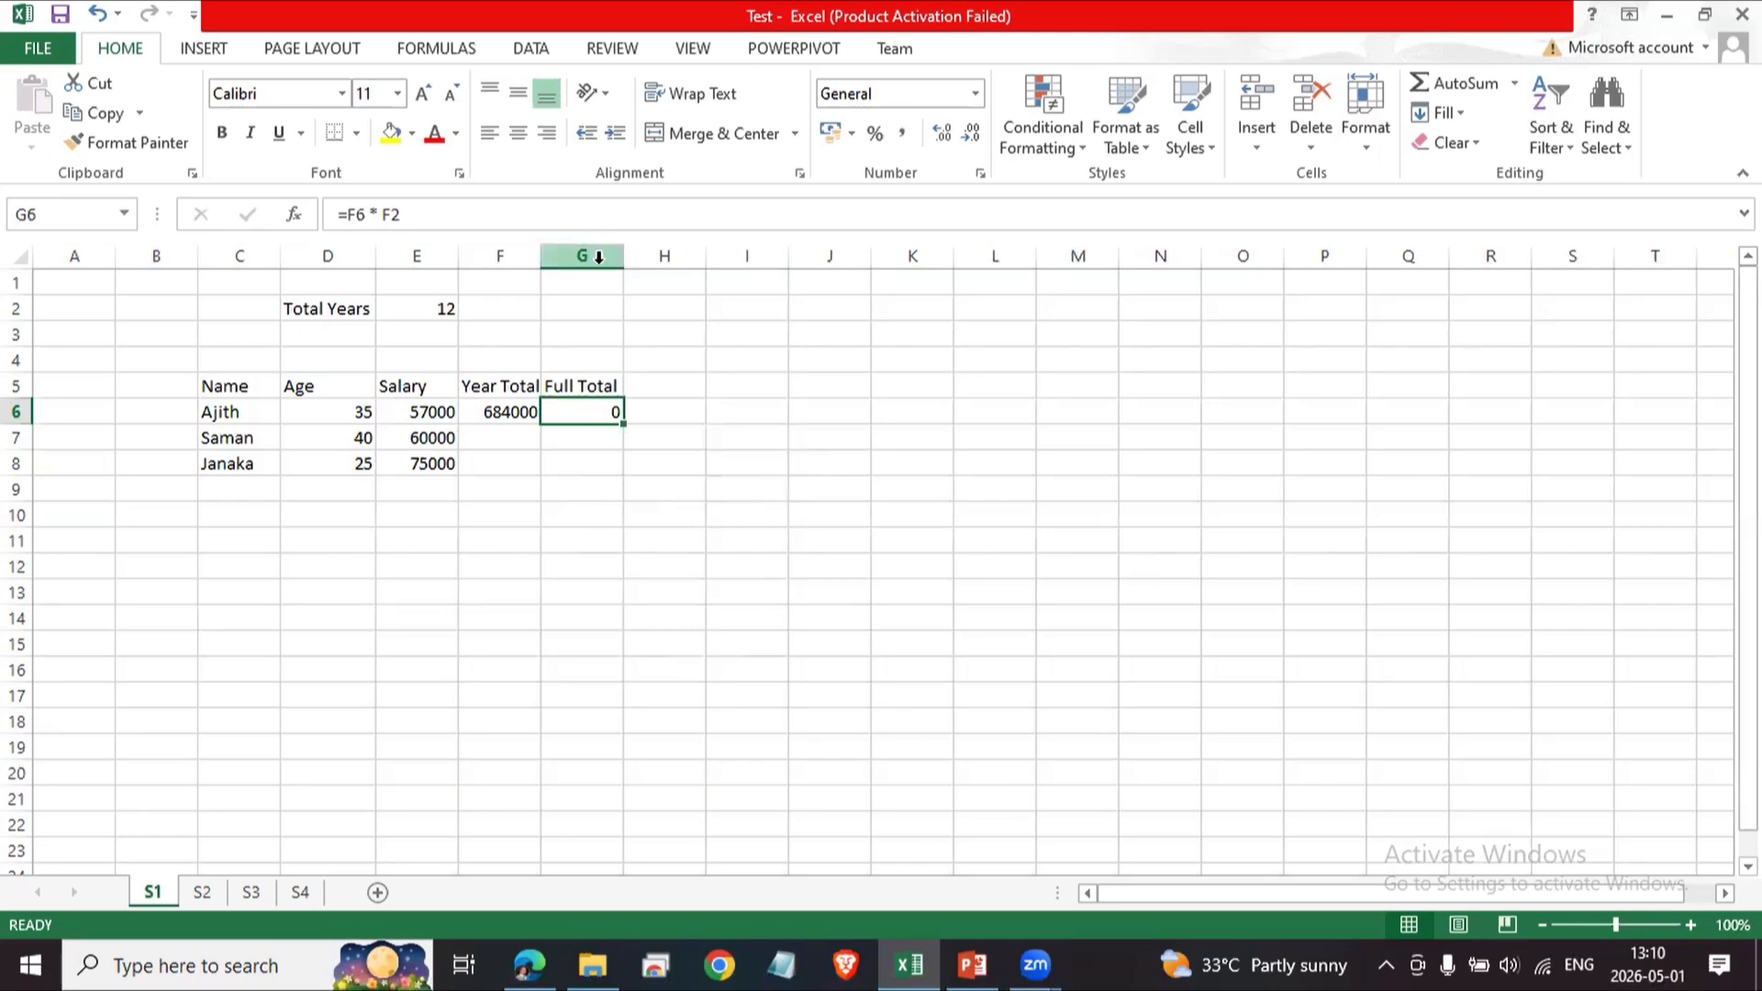
left_click(511, 410)
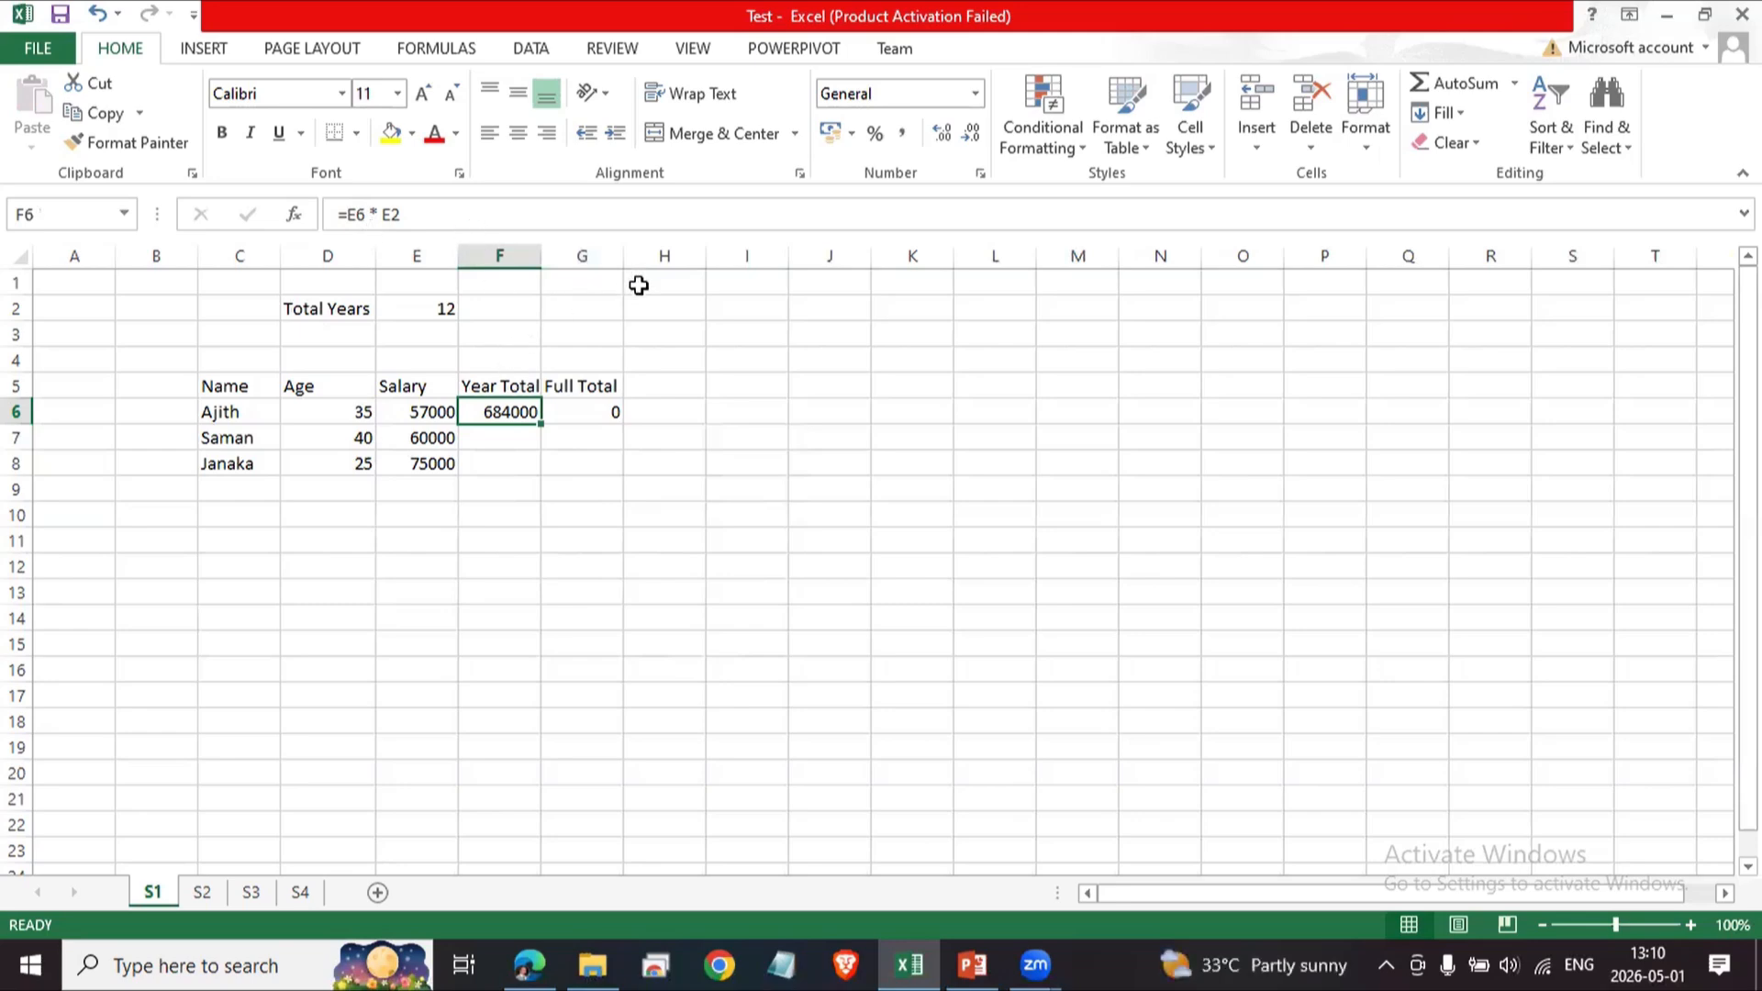
left_click(661, 484)
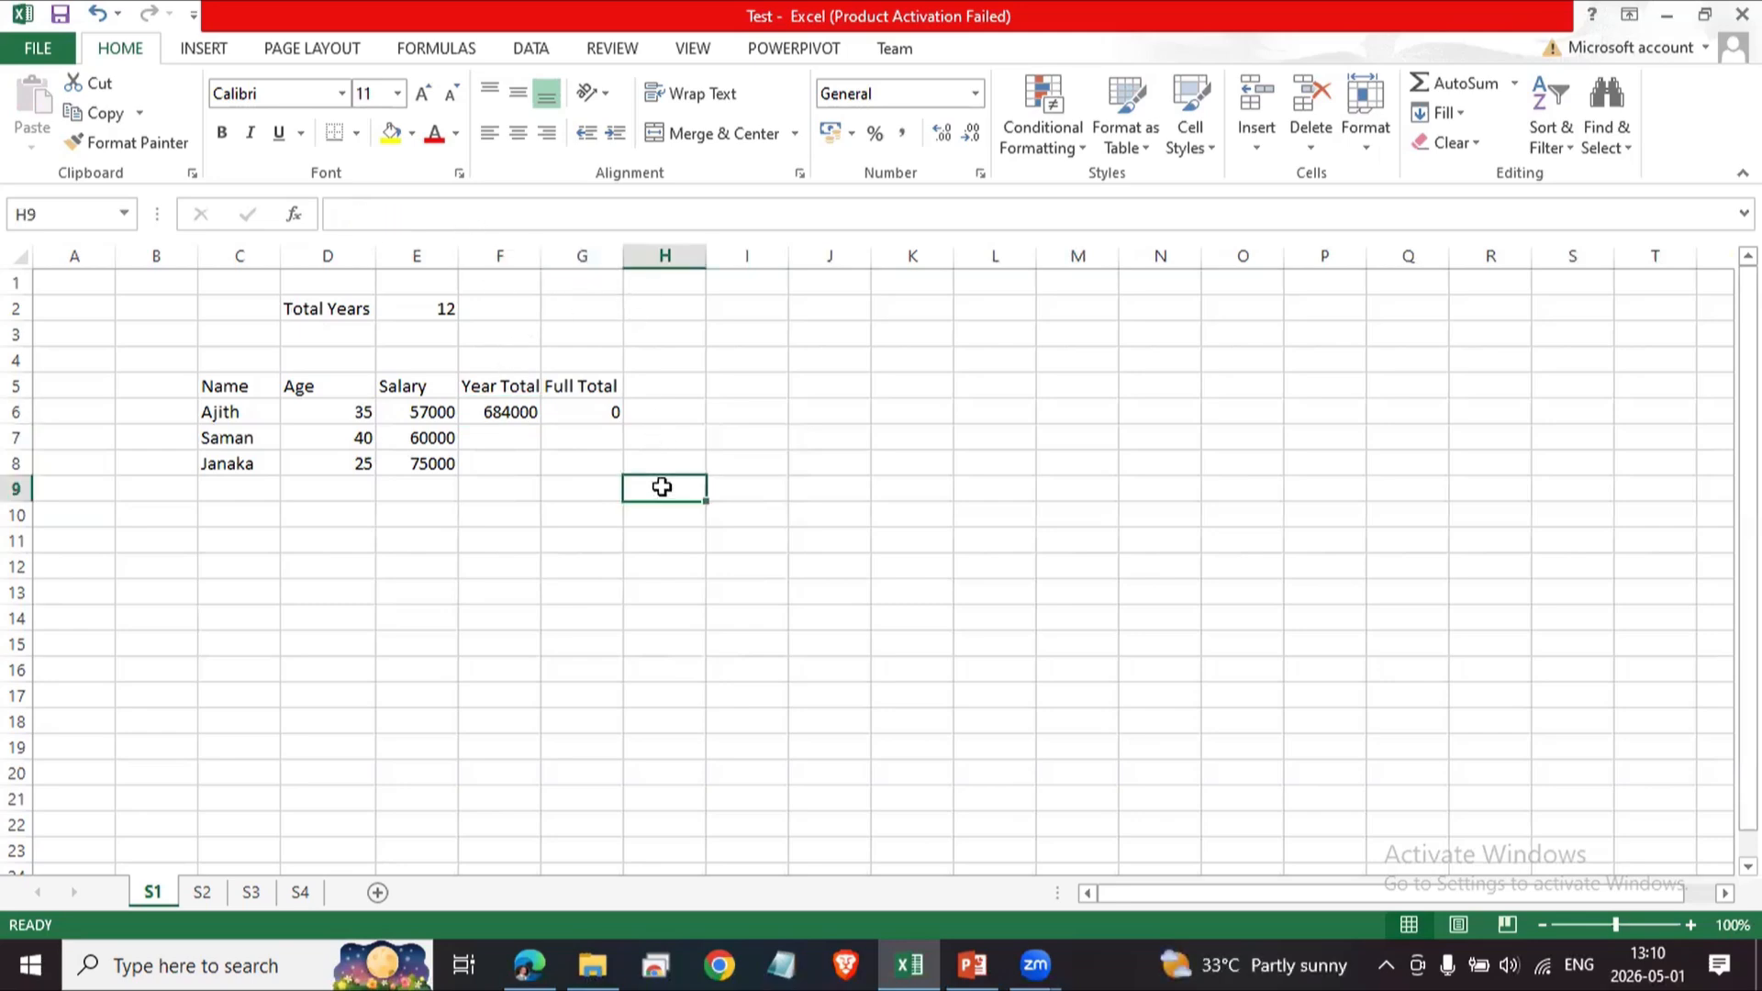
left_click(518, 412)
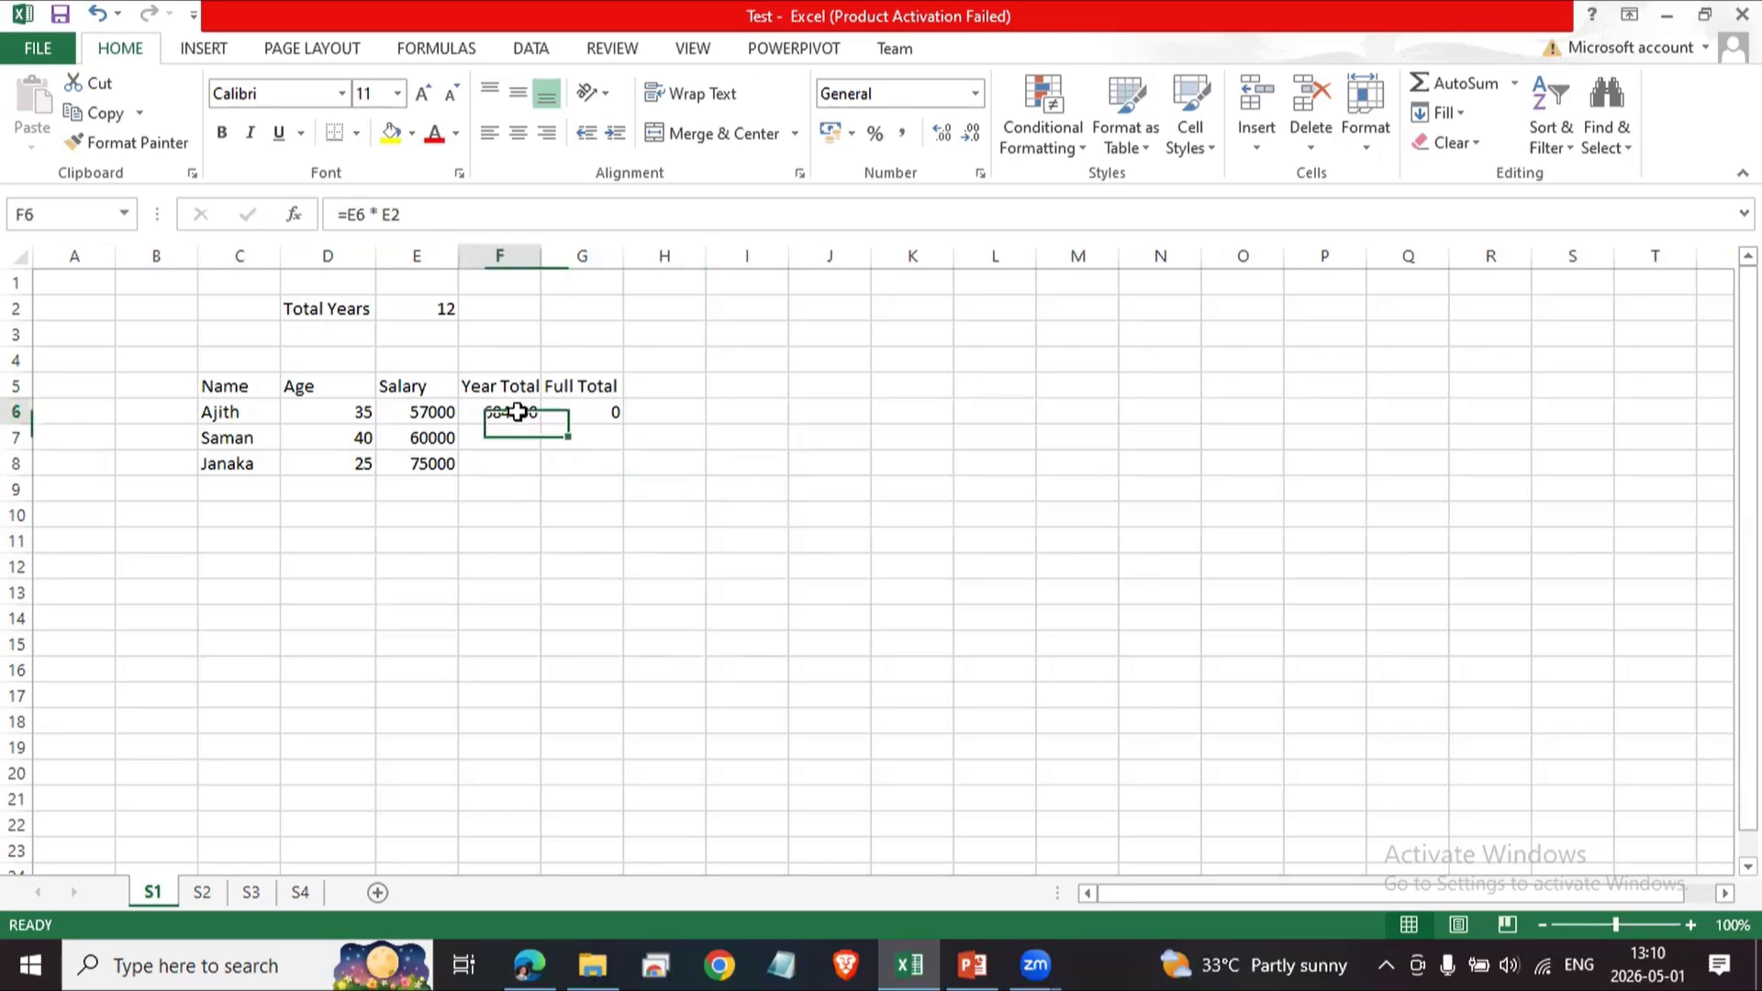
left_click(592, 410)
left_click(523, 411)
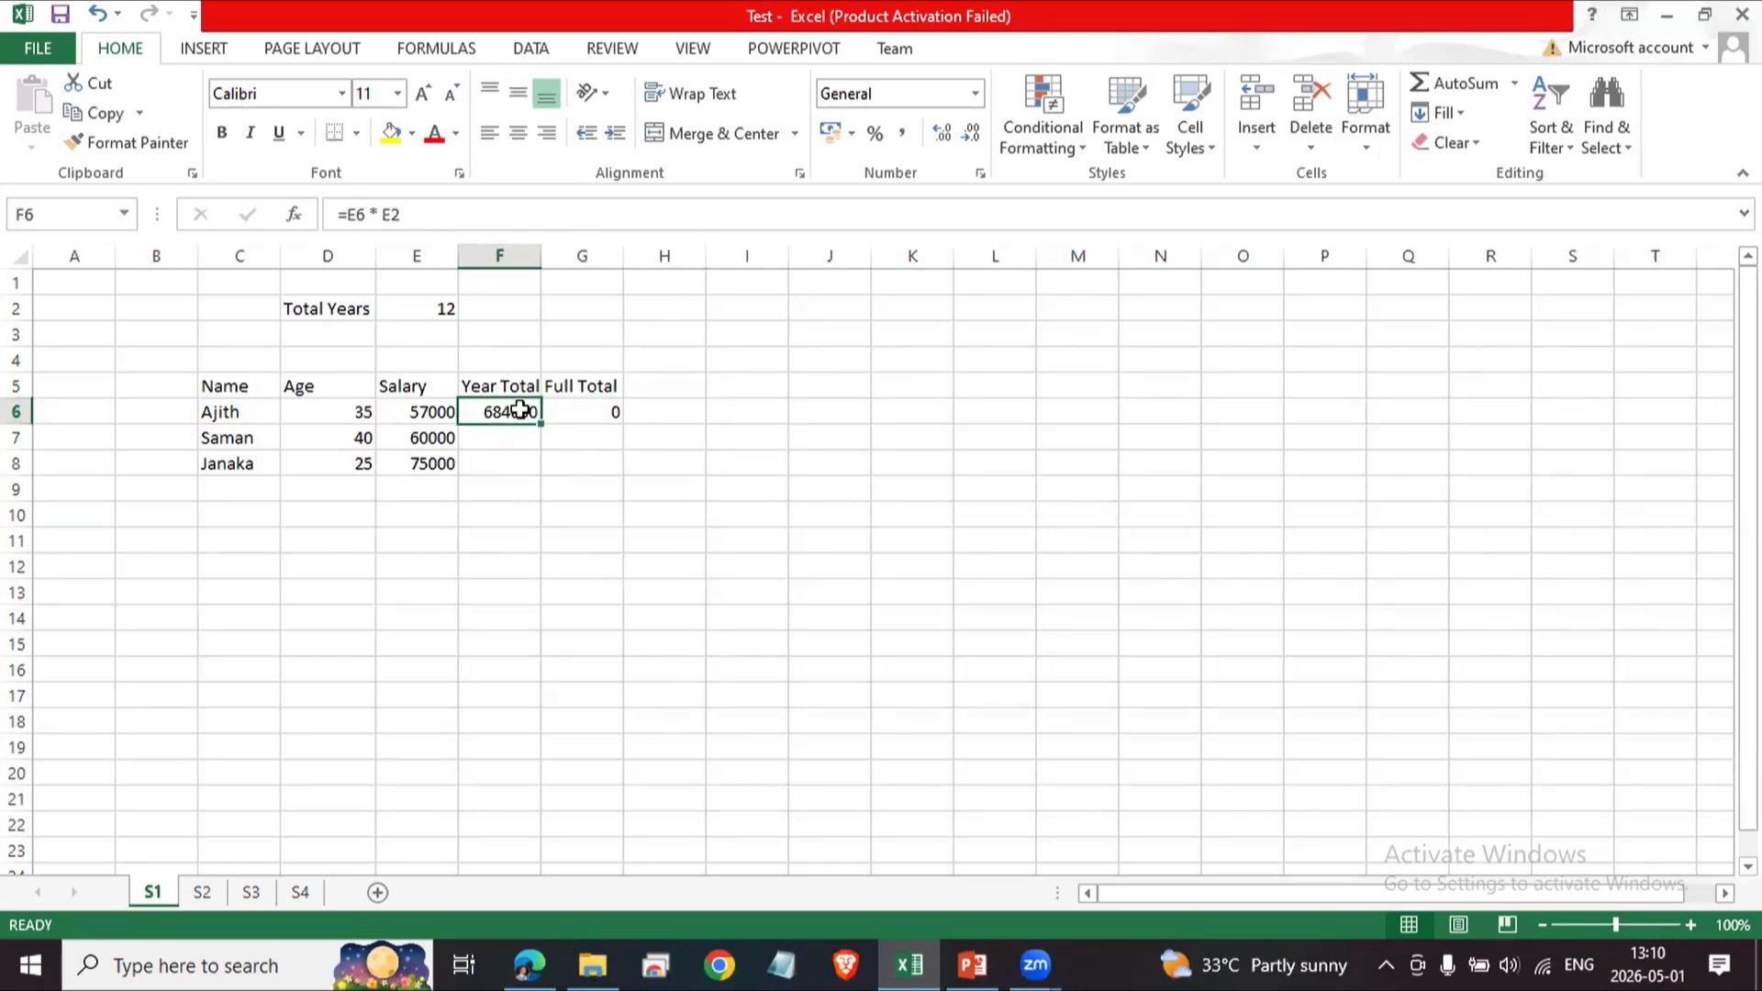
left_click(588, 413)
left_click(498, 405)
key("Right")
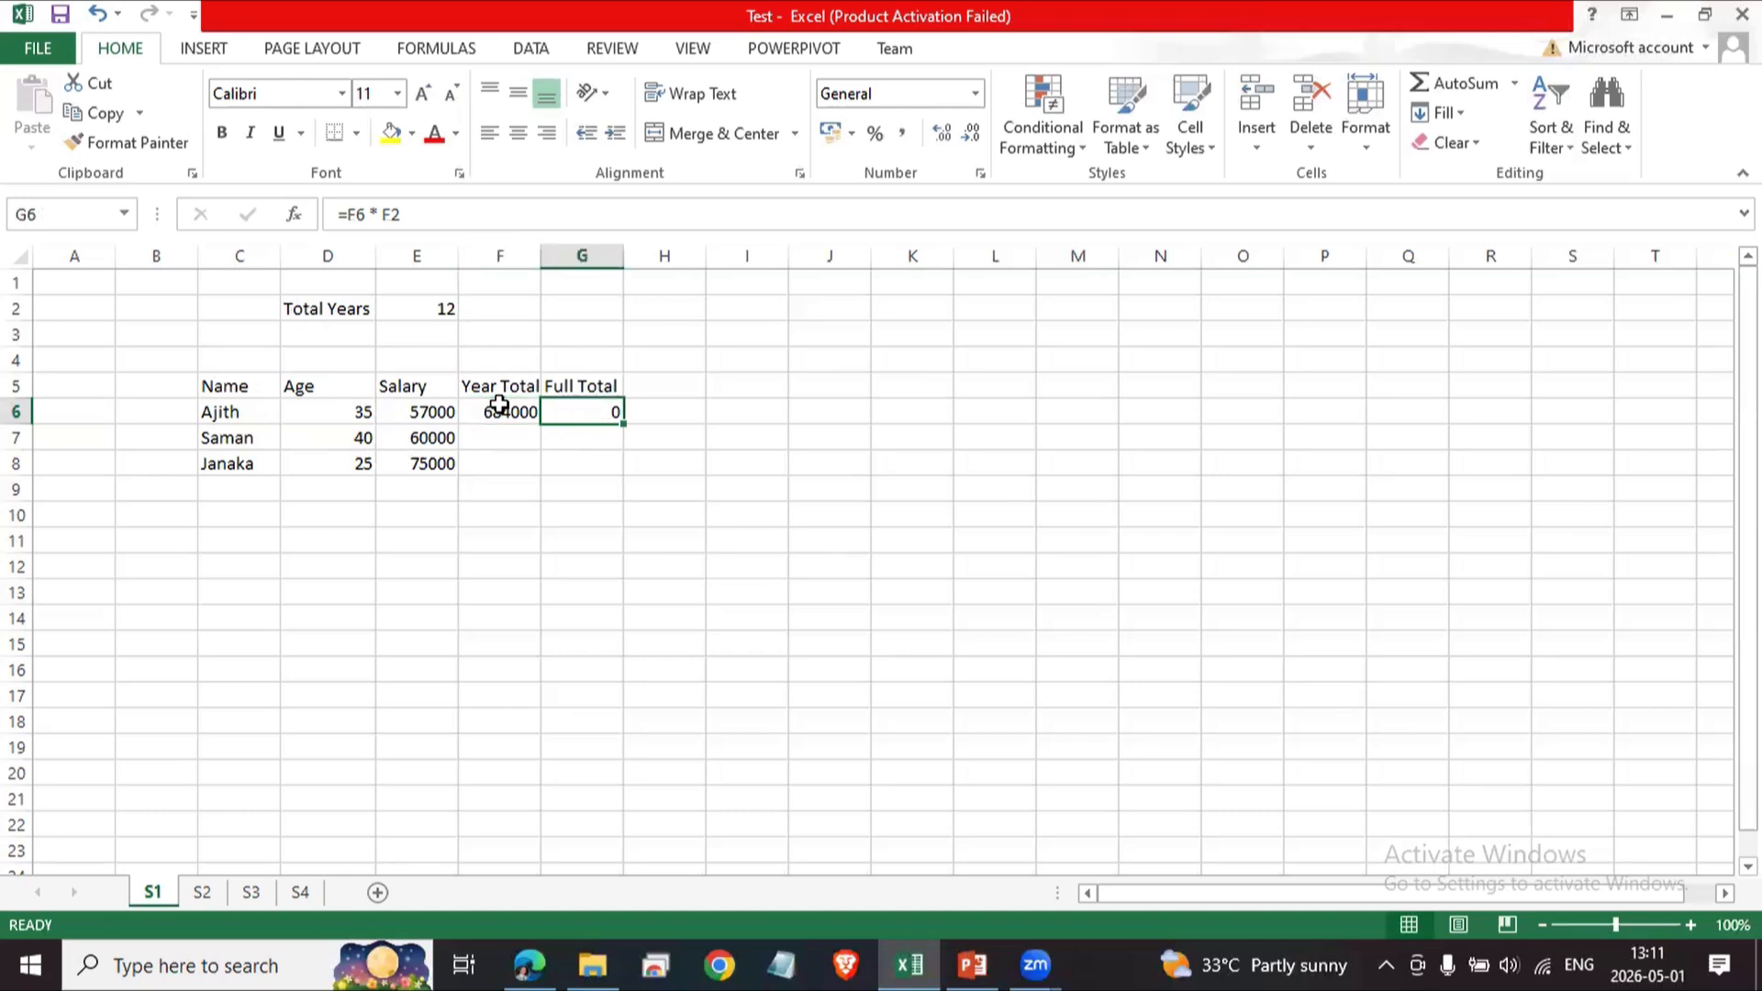
left_click(499, 405)
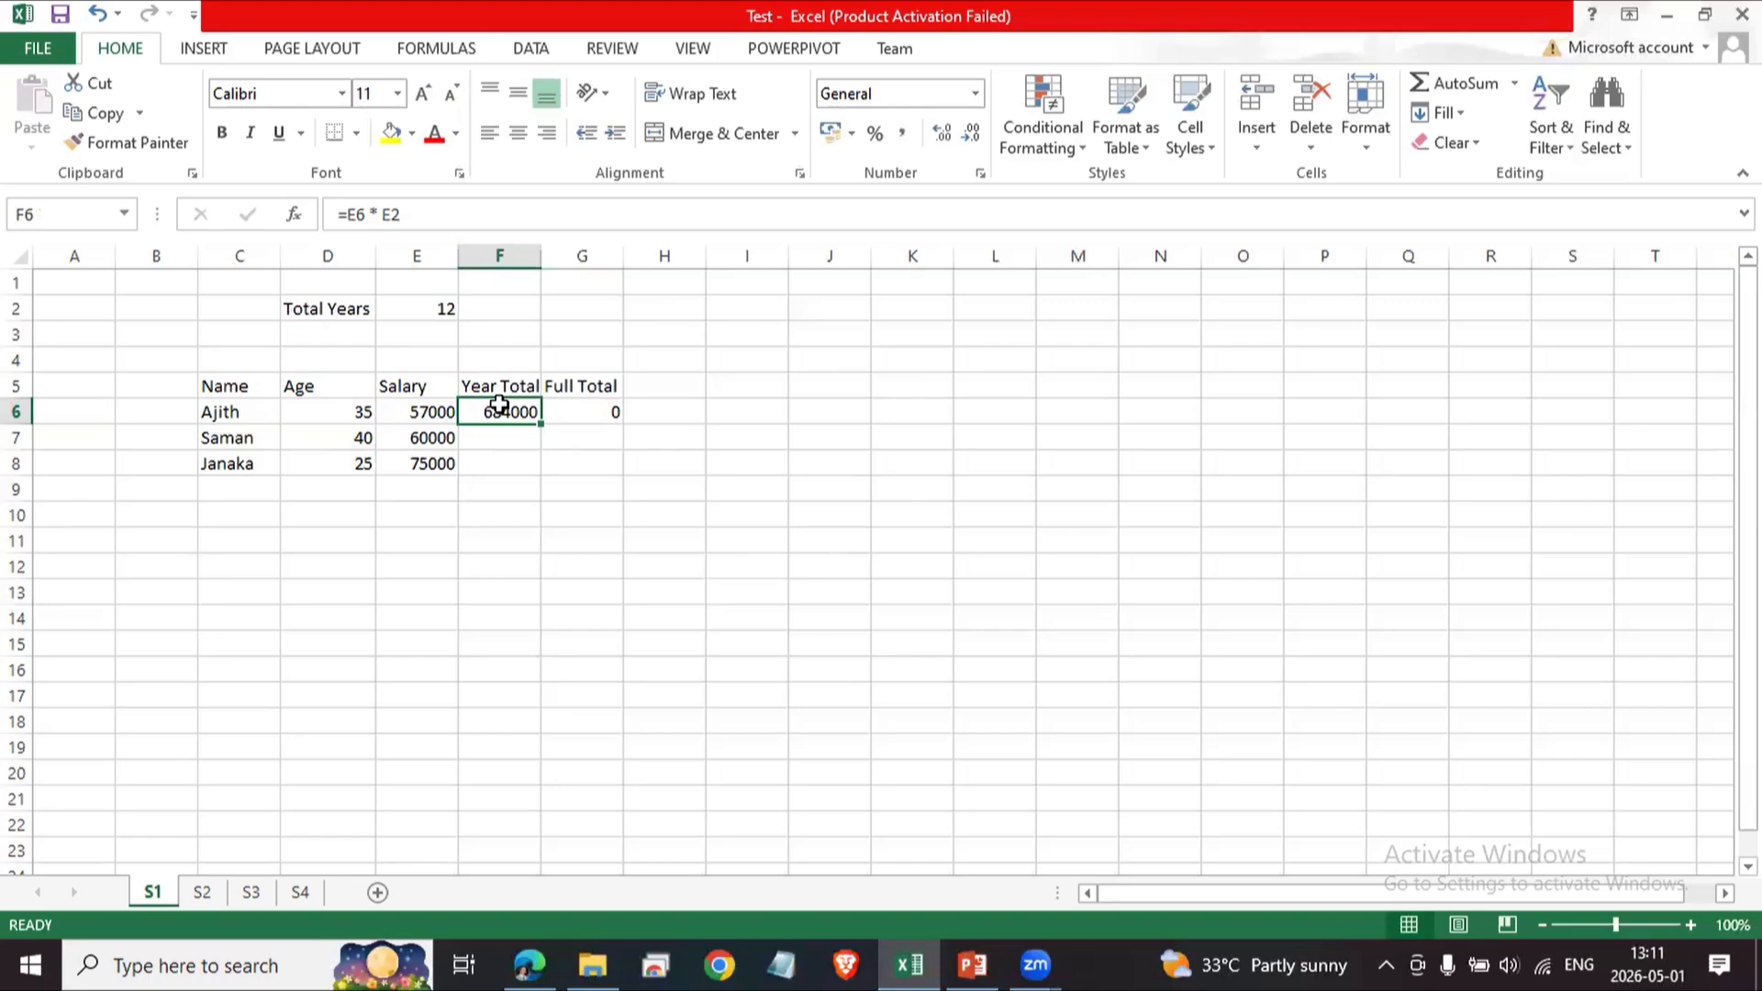
key("Right")
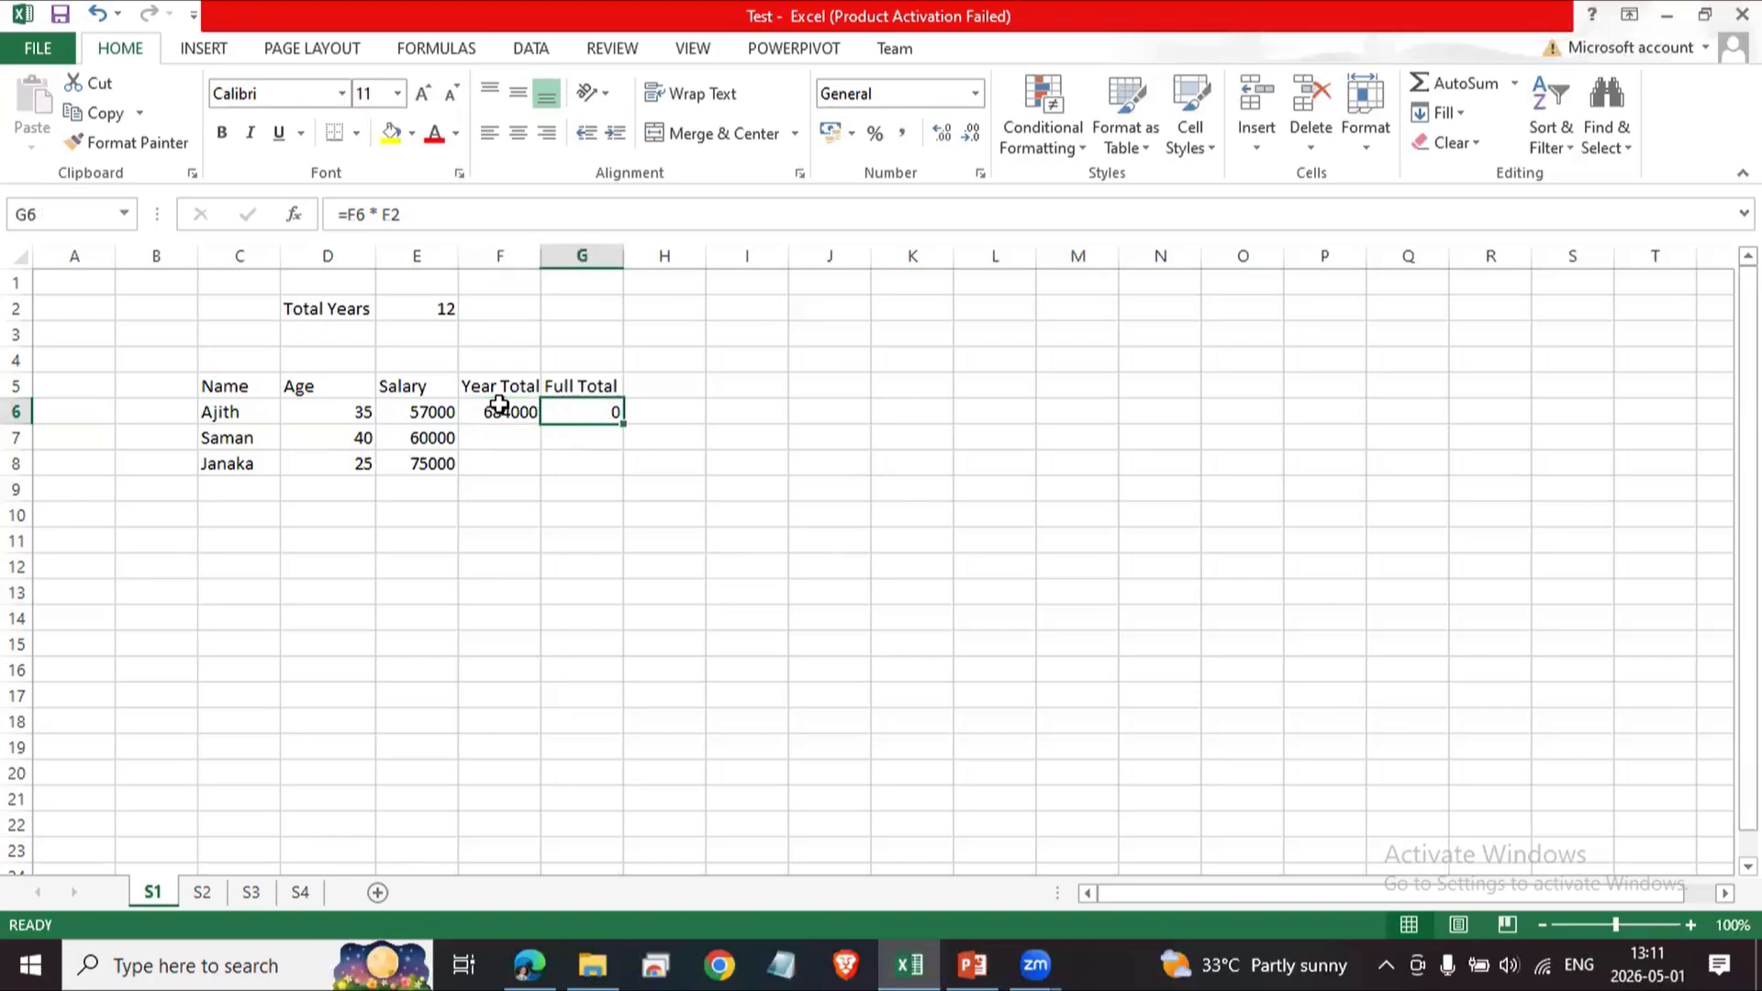
key("Left")
key("Left")
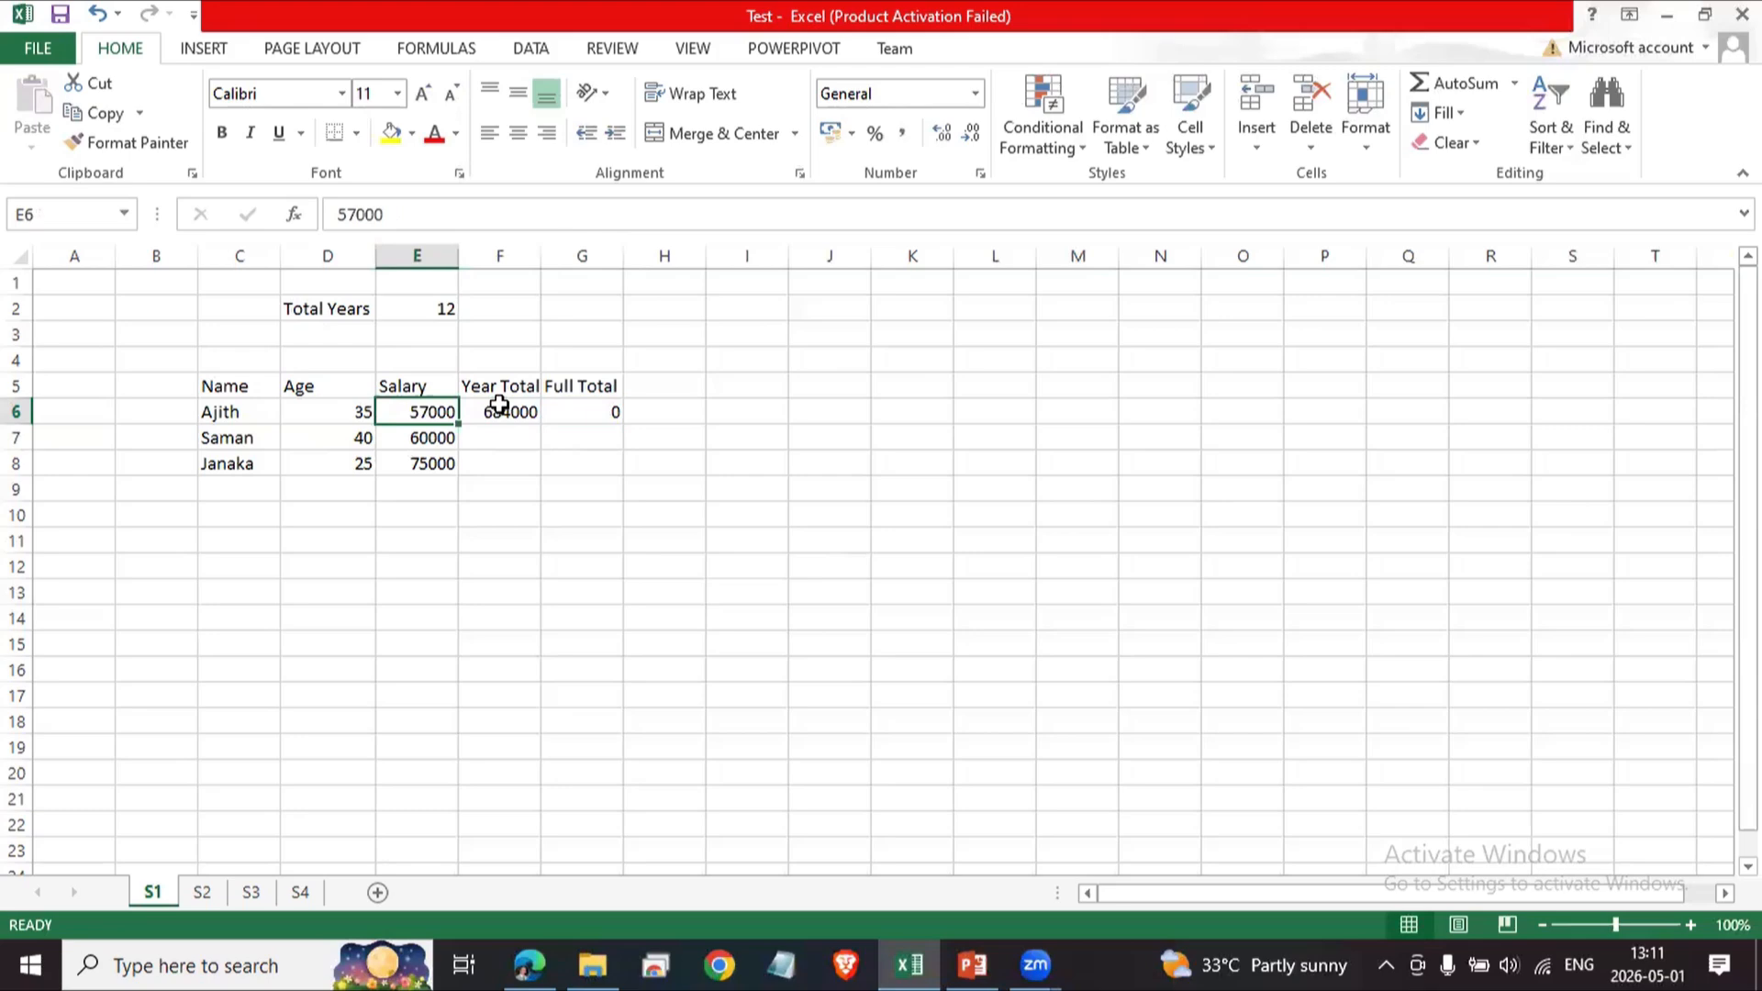
key("Right")
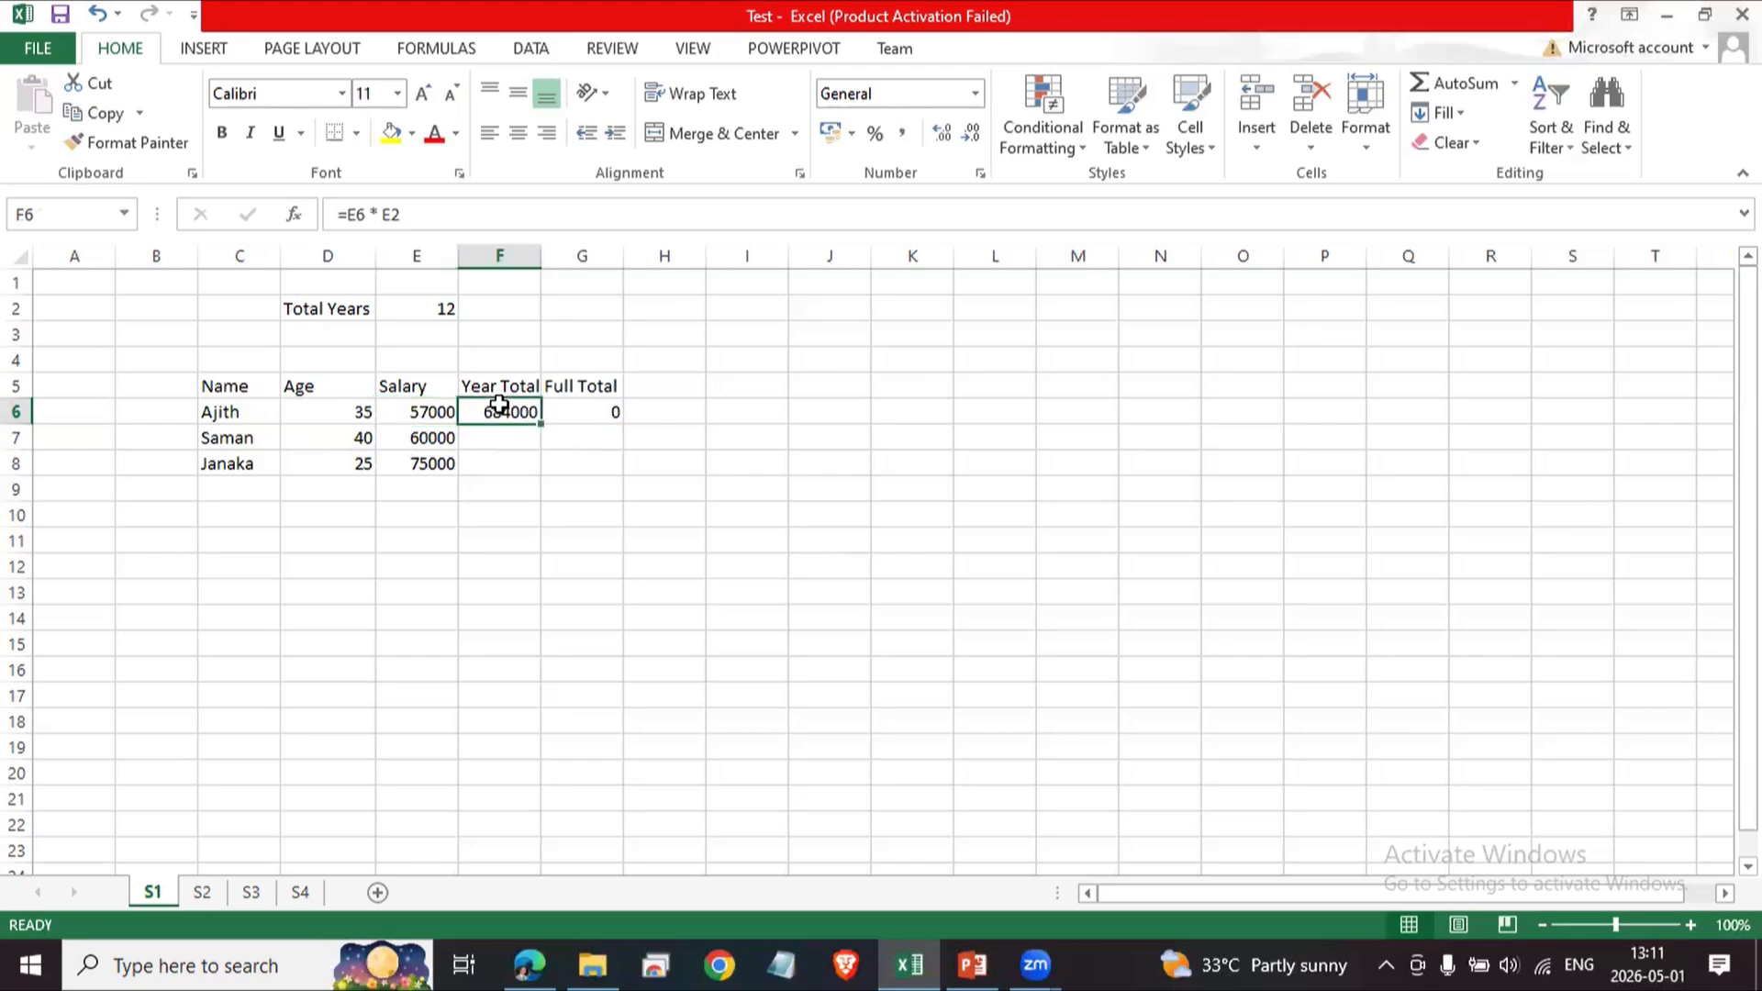
Copy F6's Year Total formula and paste it into F13.
key("ctrl+c")
key("Down")
key("Down")
key("Down")
key("Down")
key("Down")
key("Down")
key("Down")
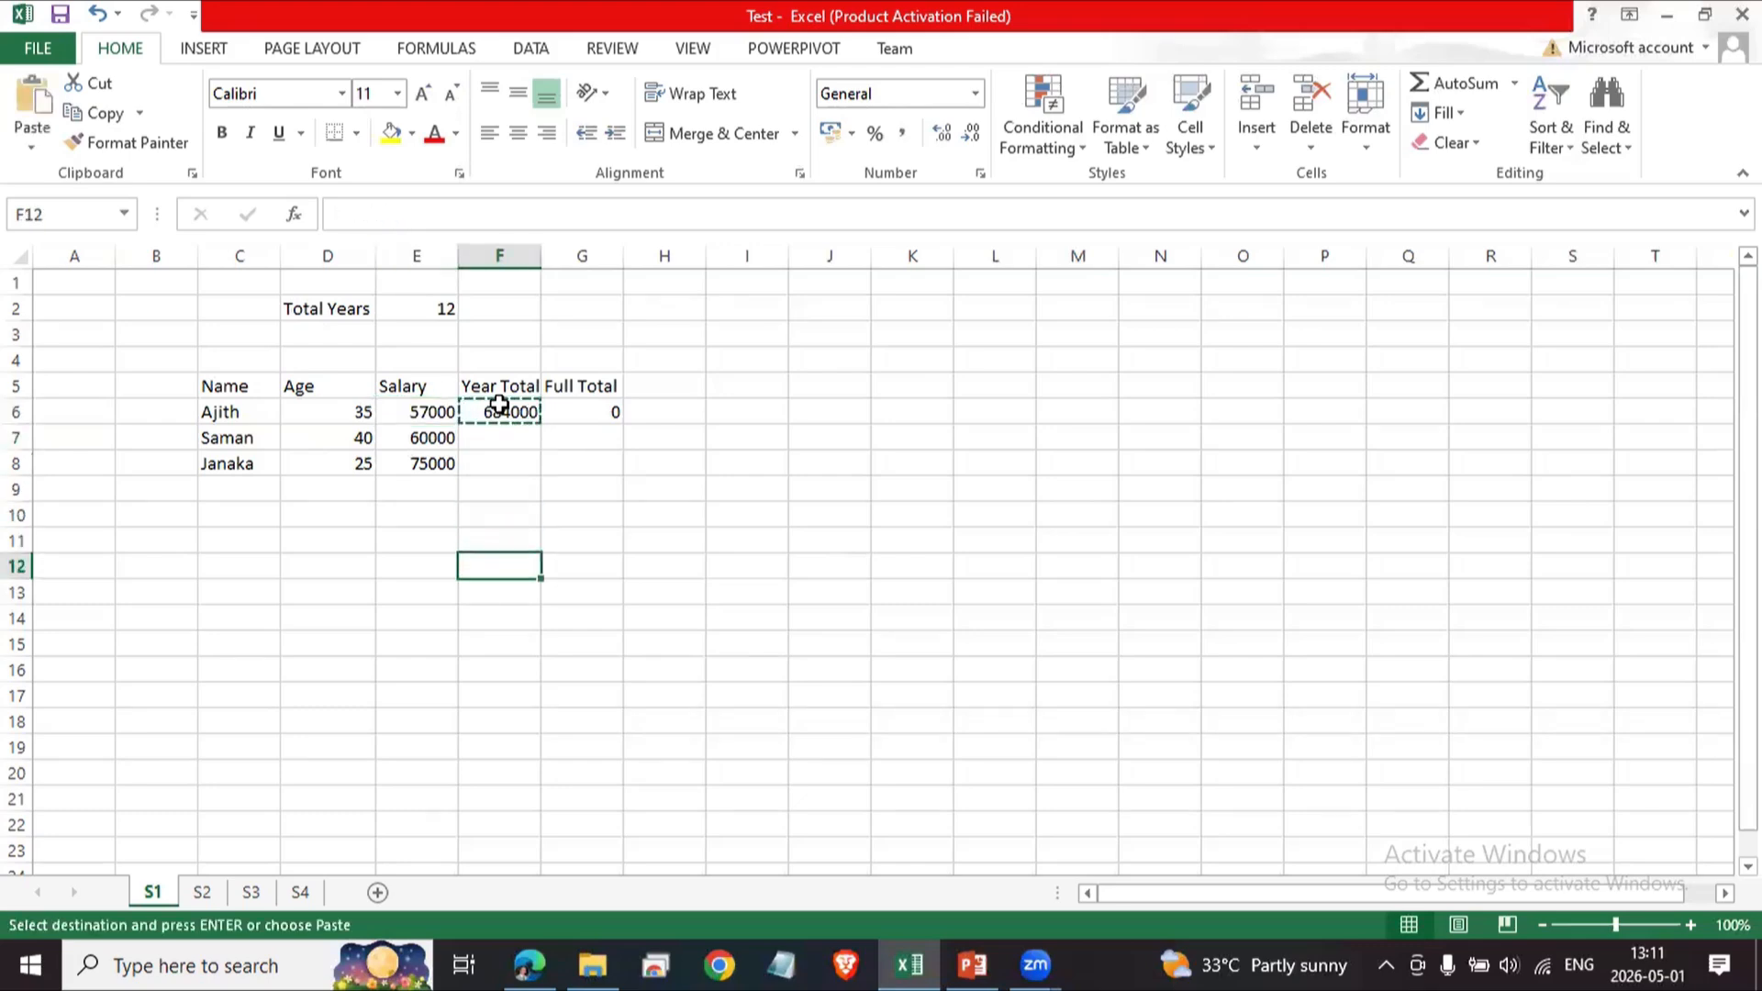
key("ctrl+v")
key("Down")
key("Up")
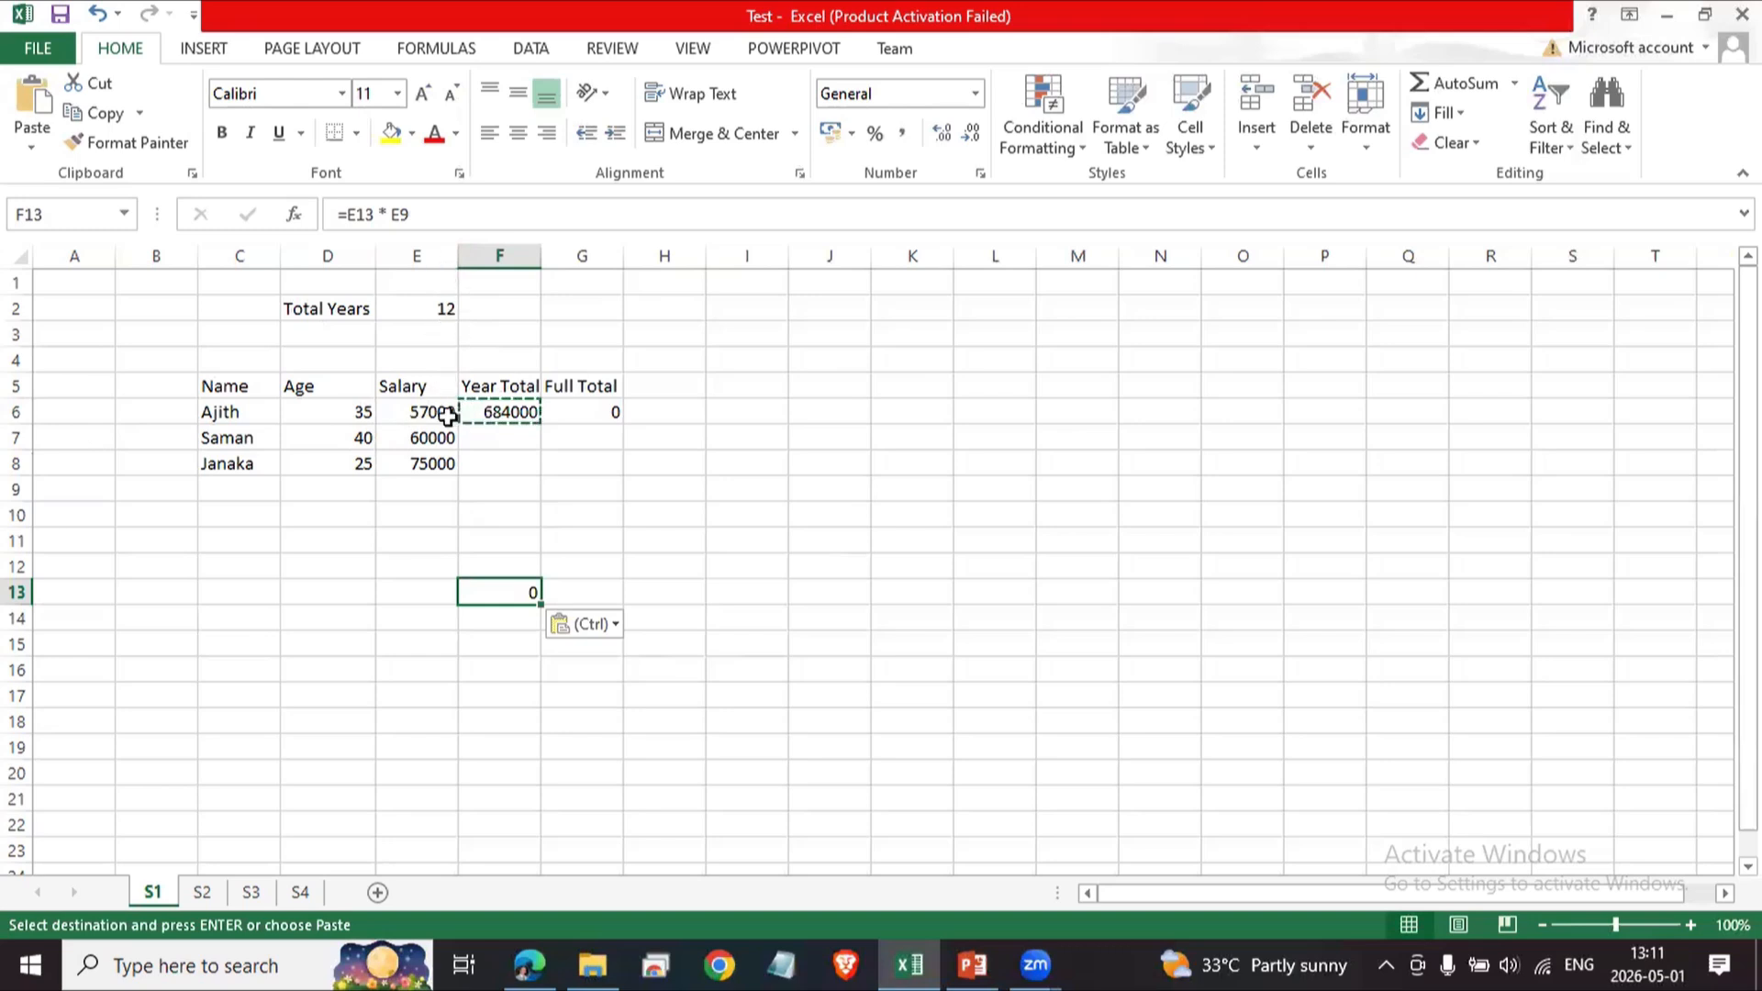
Change the first cell reference in F13's formula to E6.
left_click(376, 214)
key("BackSpace")
key("BackSpace")
type("6")
key("Return")
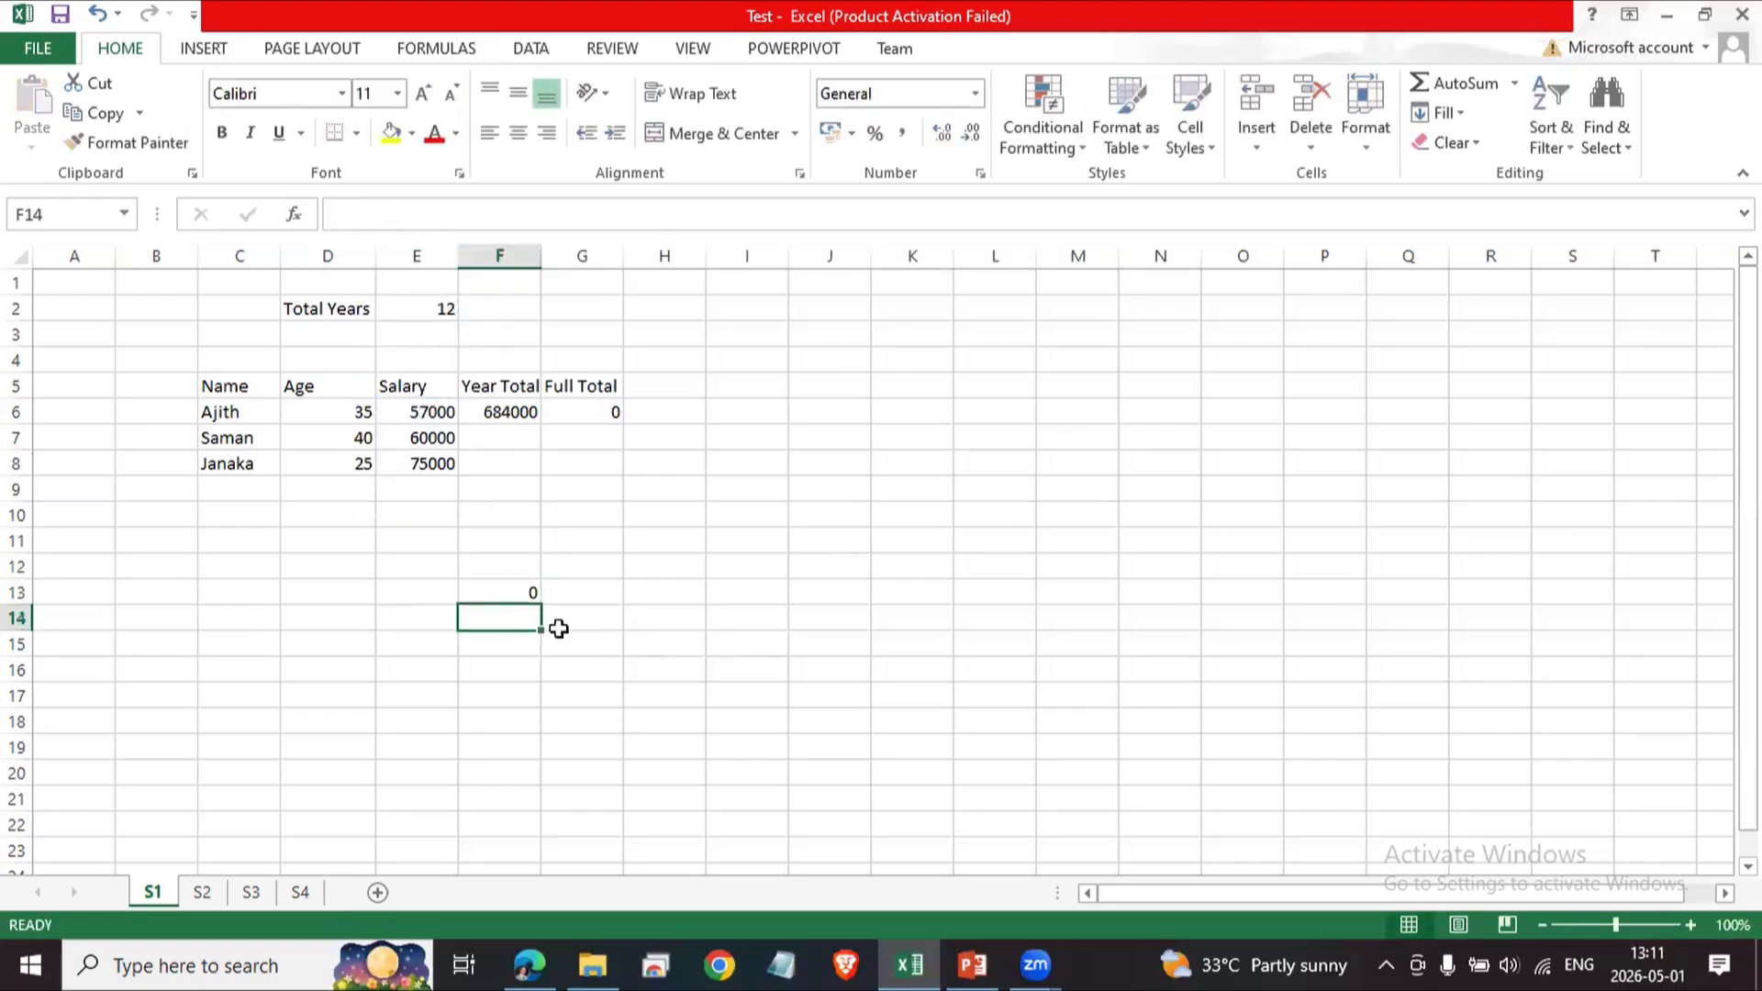
left_click(521, 593)
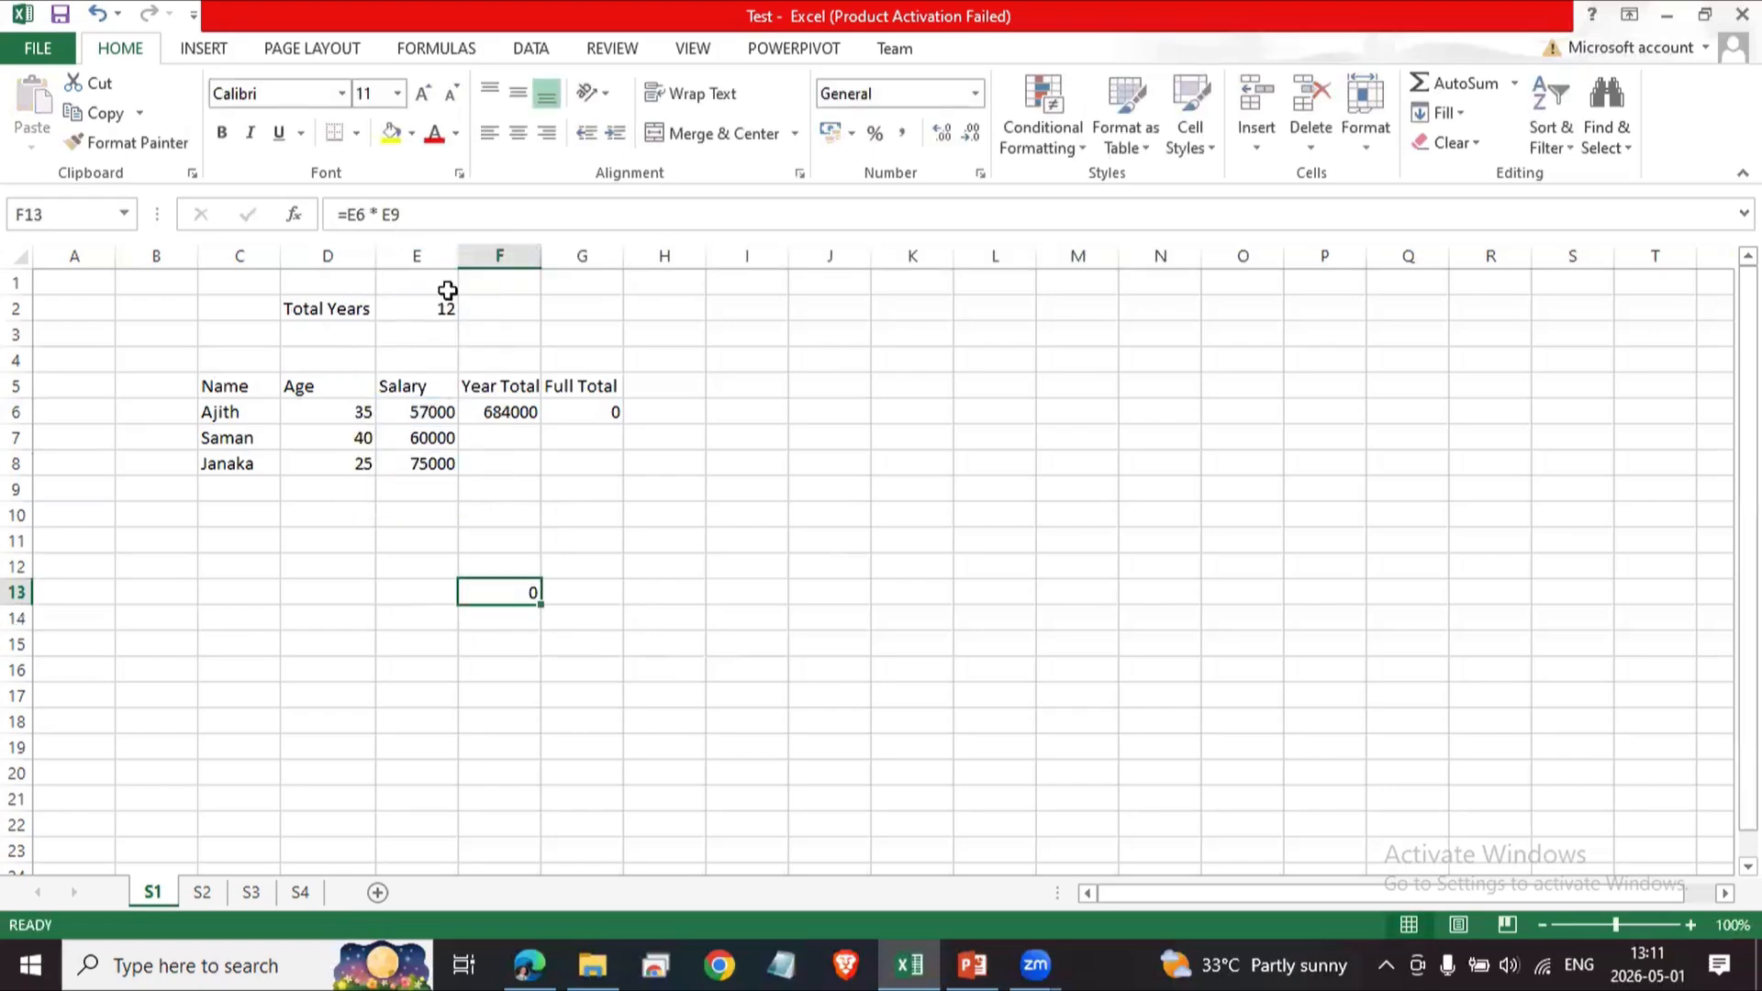
Change the second cell reference in F13's formula to E2 so it reads =E6 * E2.
left_click(417, 216)
key("BackSpace")
type("2")
key("Return")
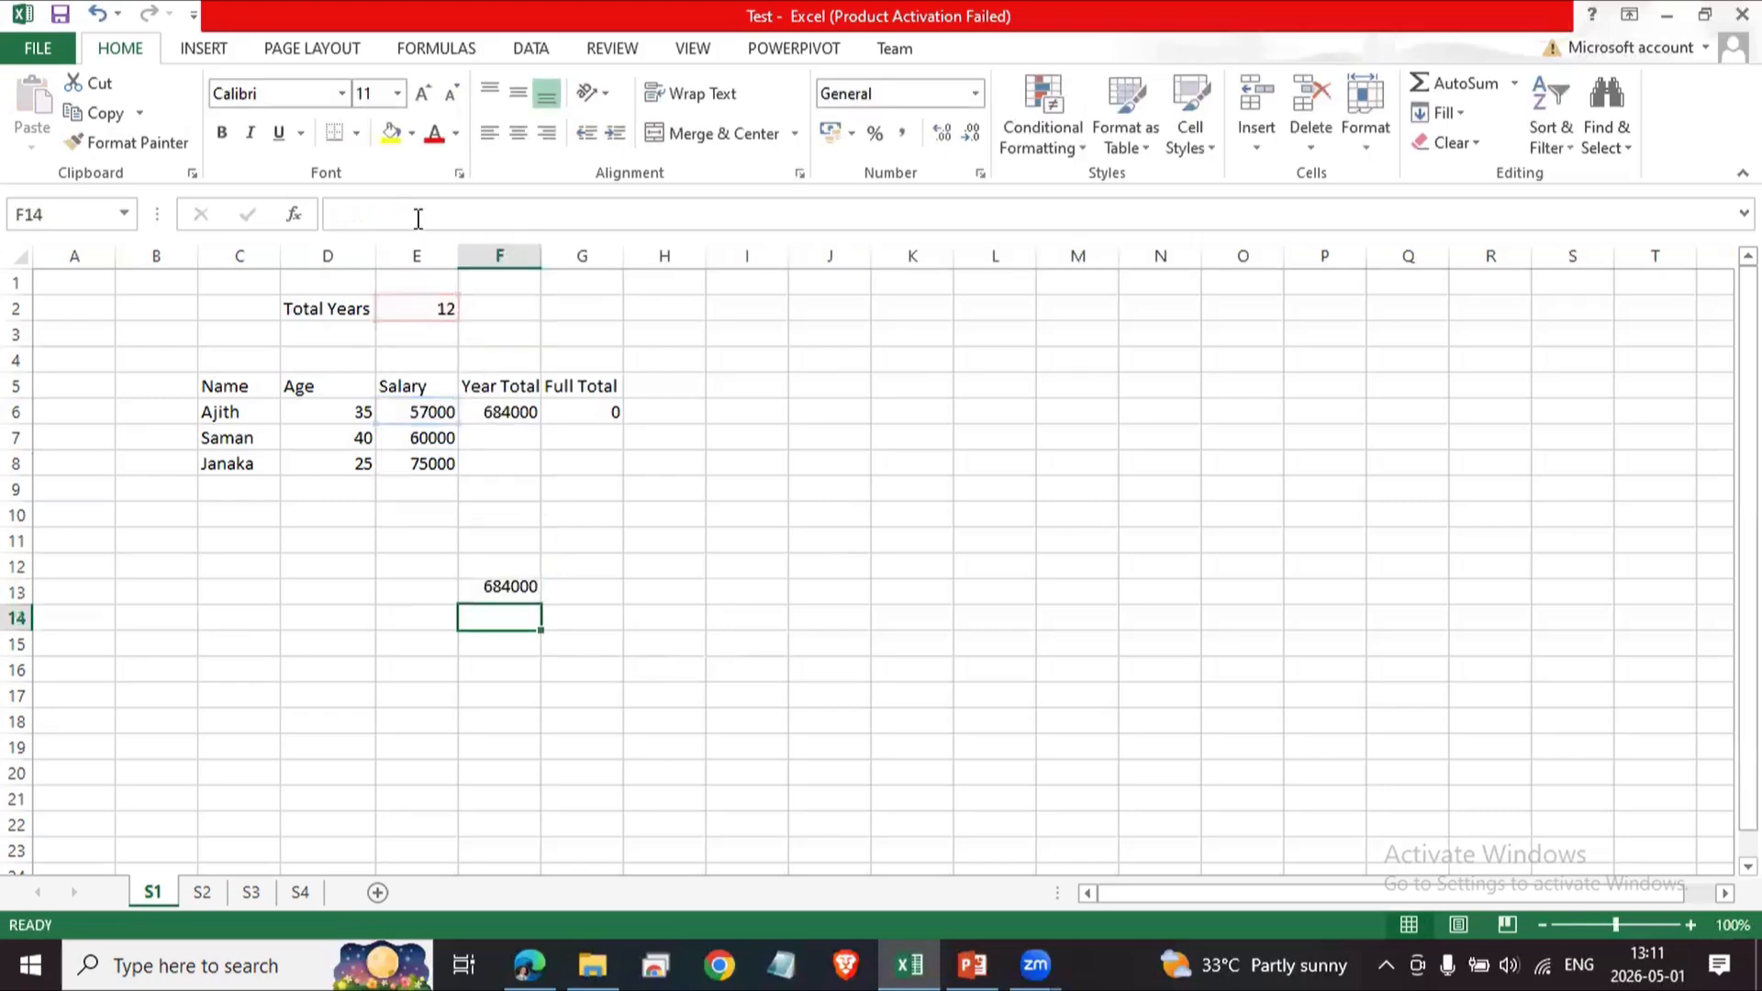
Copy F13's formula, paste it into E13, and inspect the shifted references in the pasted formula.
key("Up")
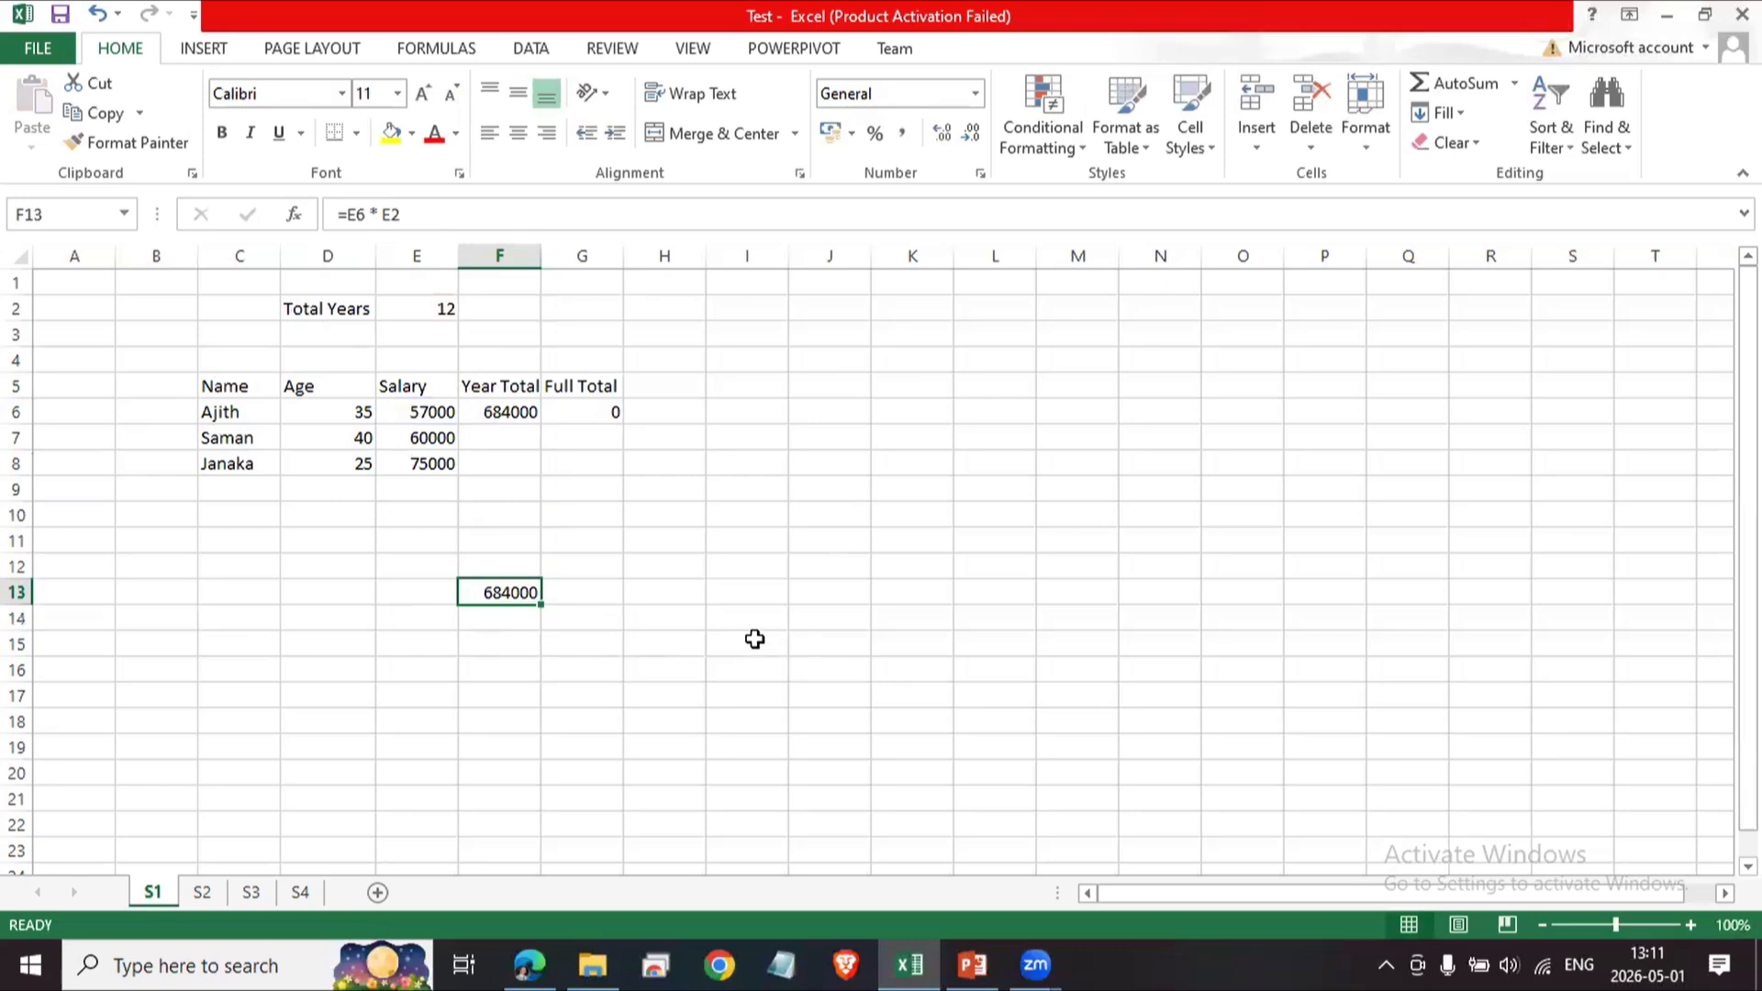
key("ctrl+c")
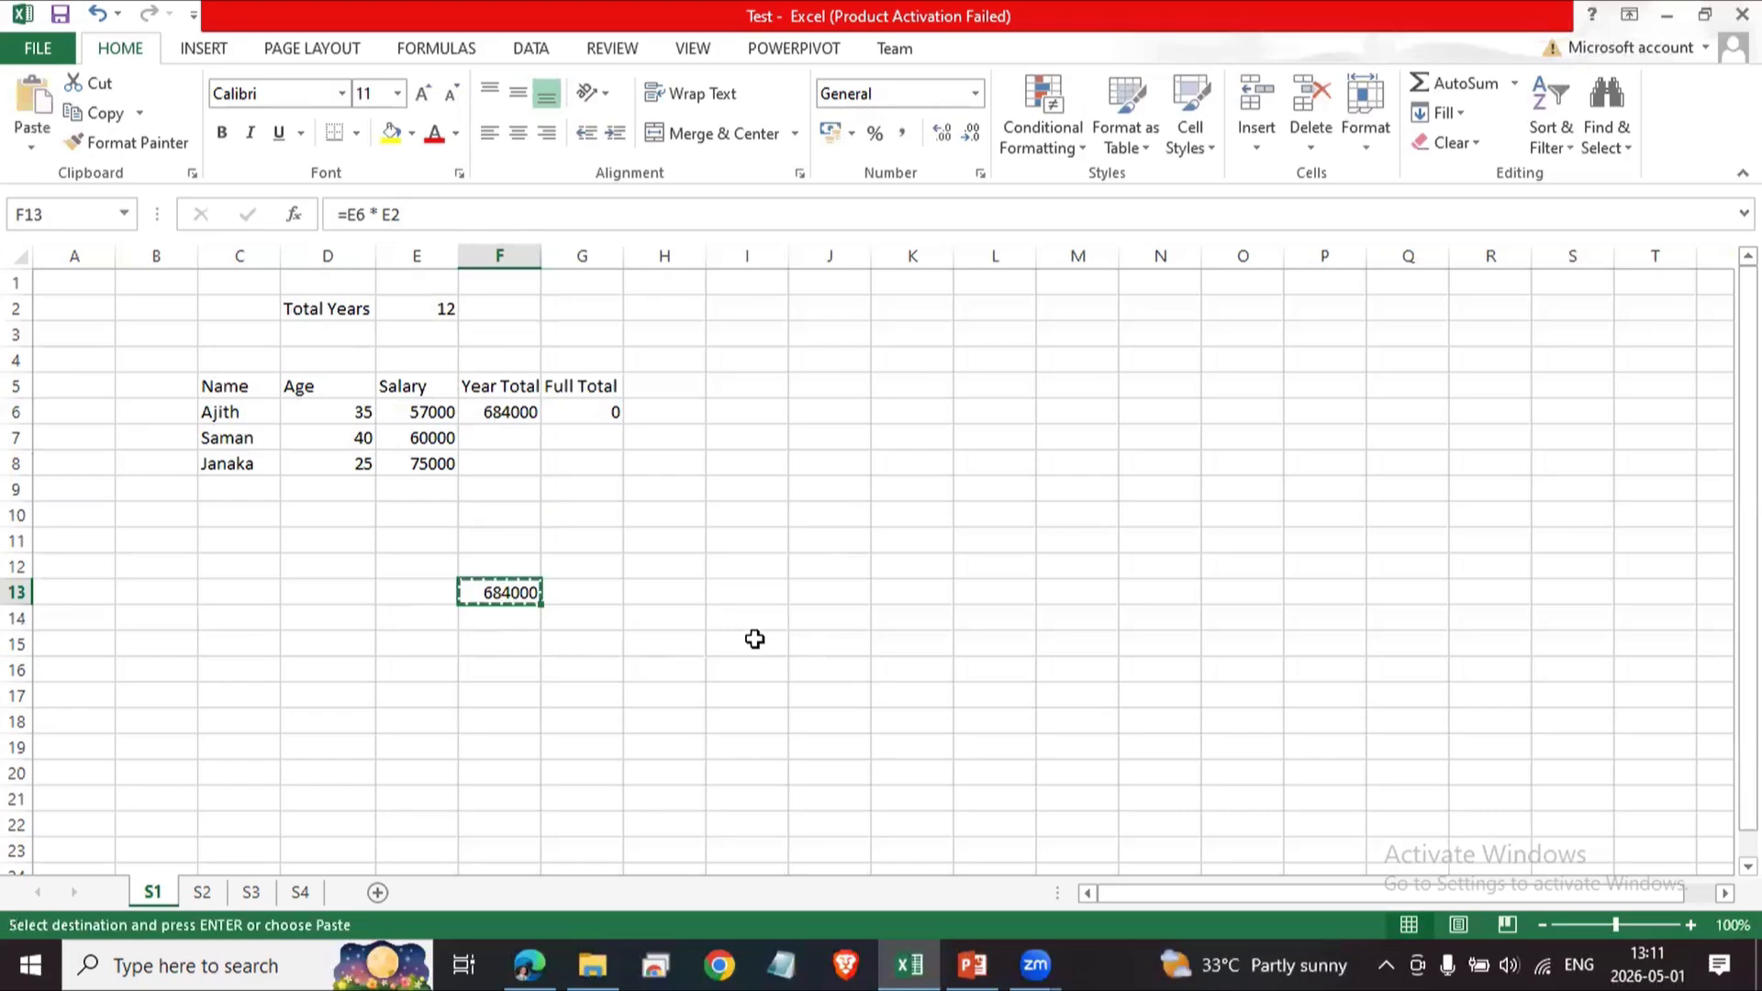
key("Left")
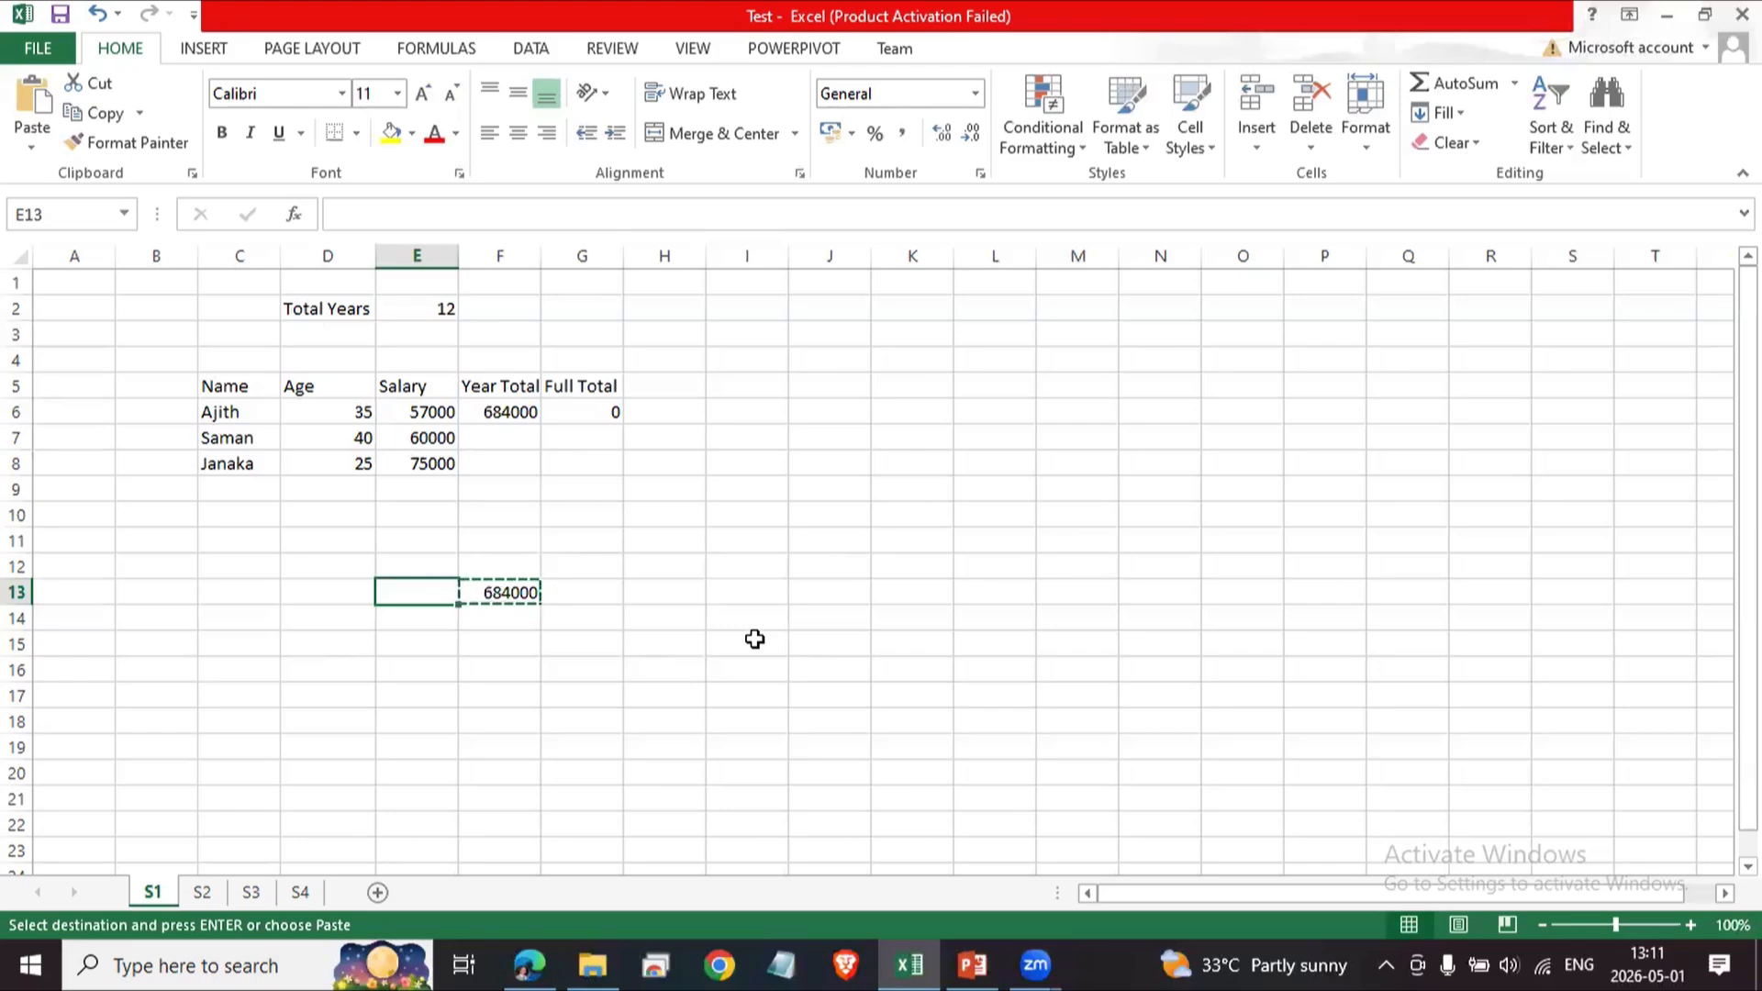
key("ctrl+v")
key("Down")
key("Up")
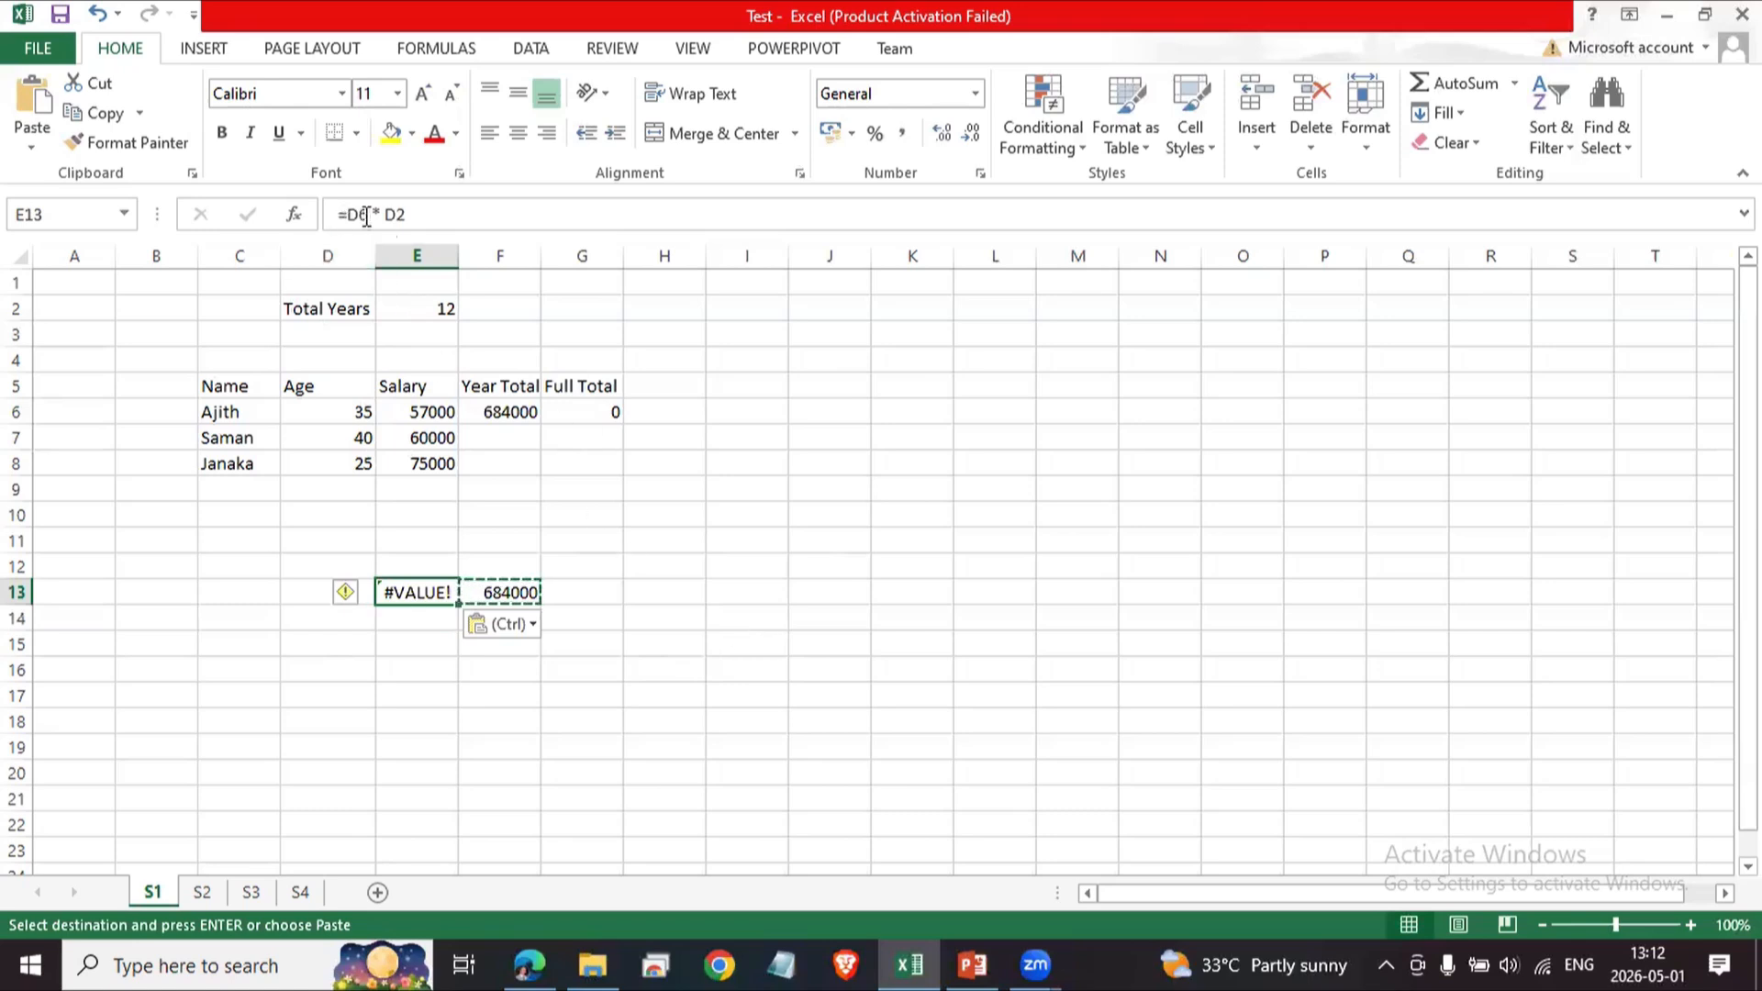
left_click(422, 220)
key("ctrl+Return")
left_click(502, 593)
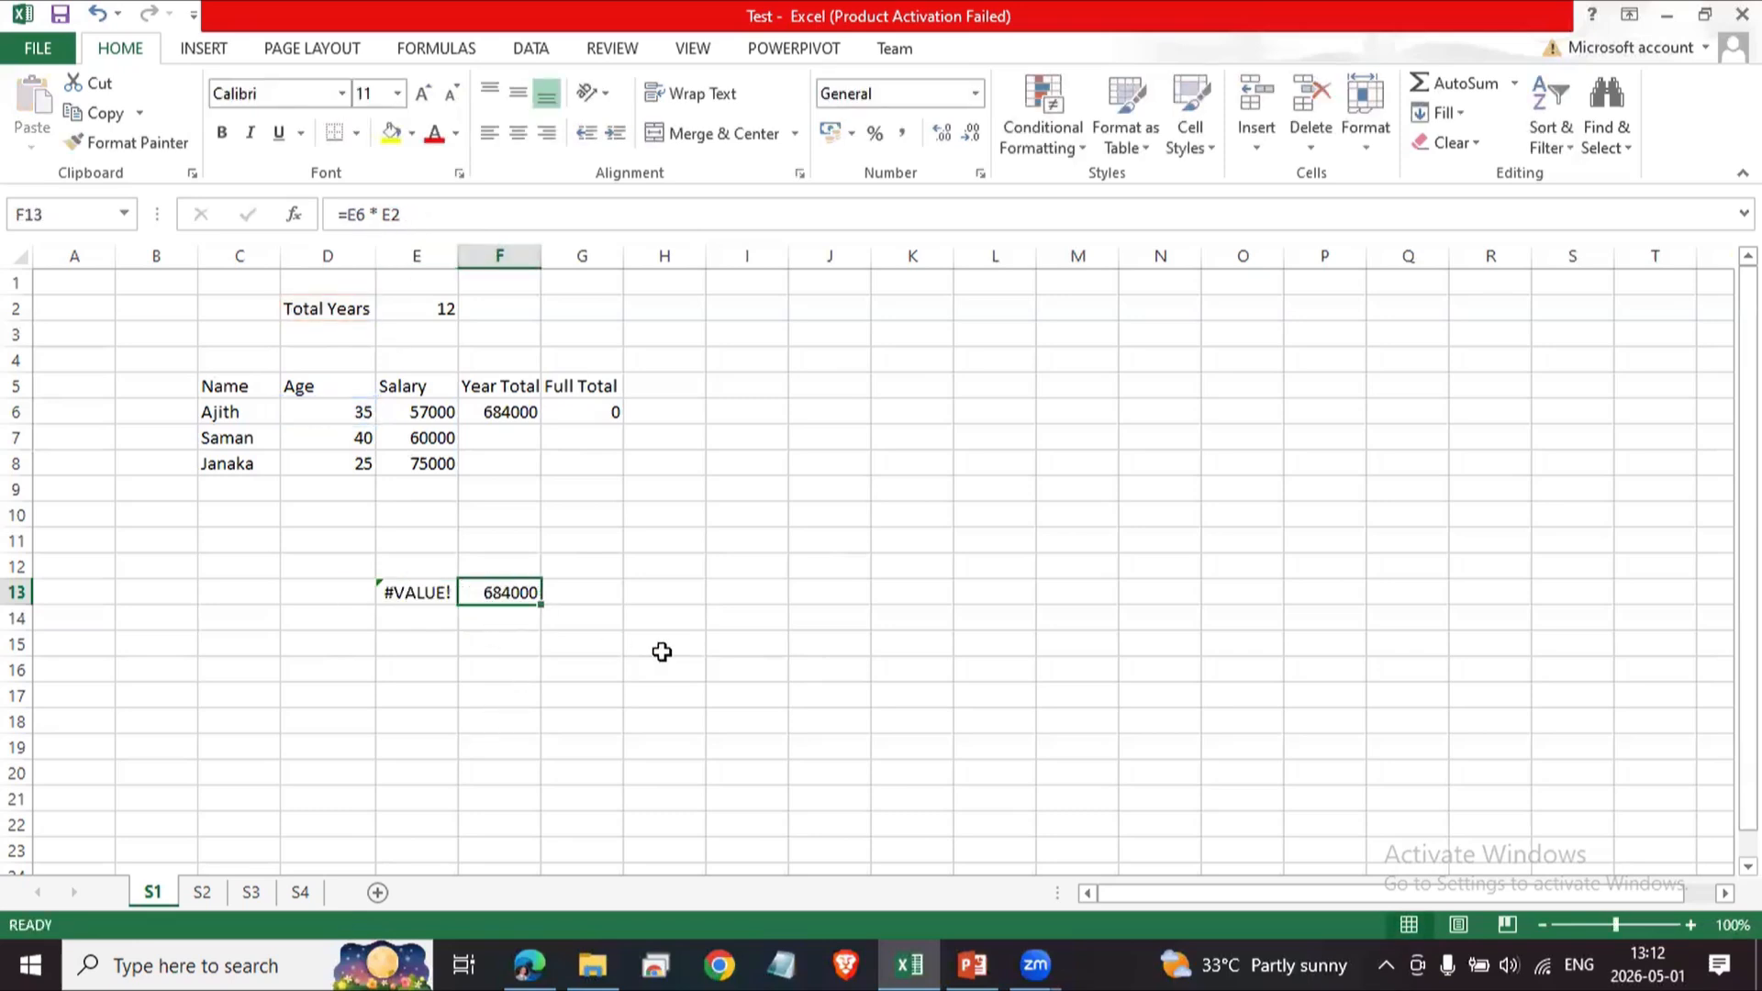
Copy F13's formula again and paste it into G13.
key("ctrl+c")
key("Right")
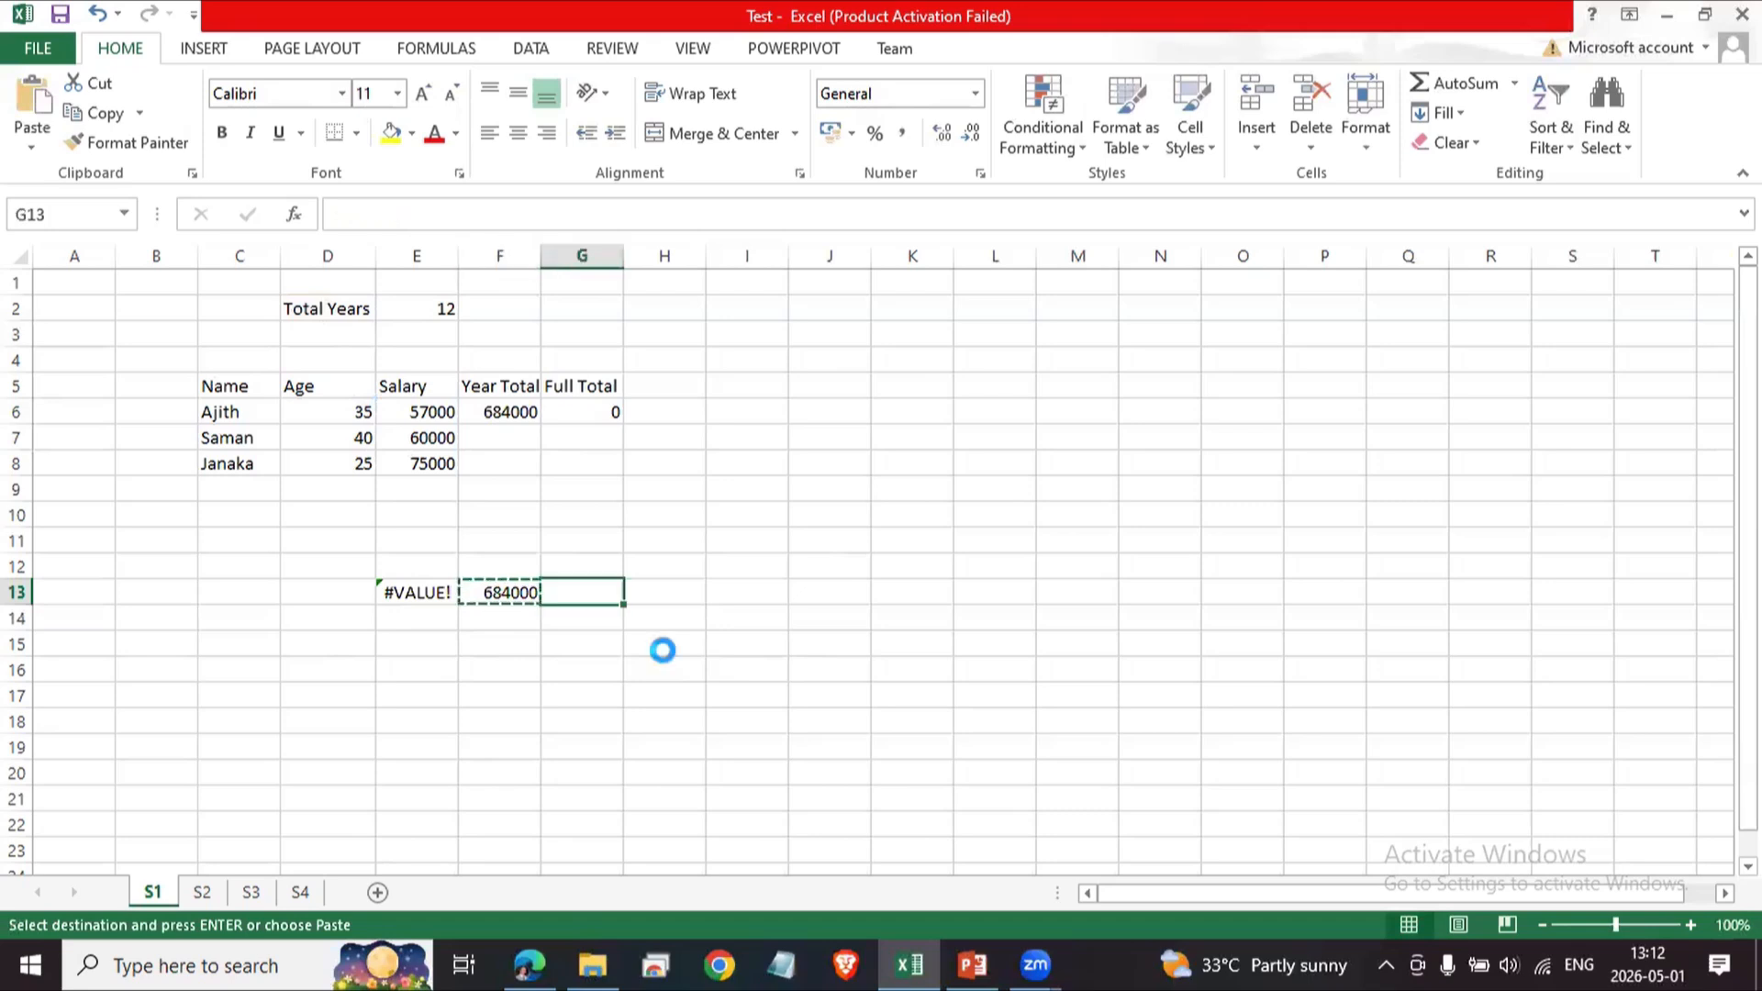
key("ctrl+v")
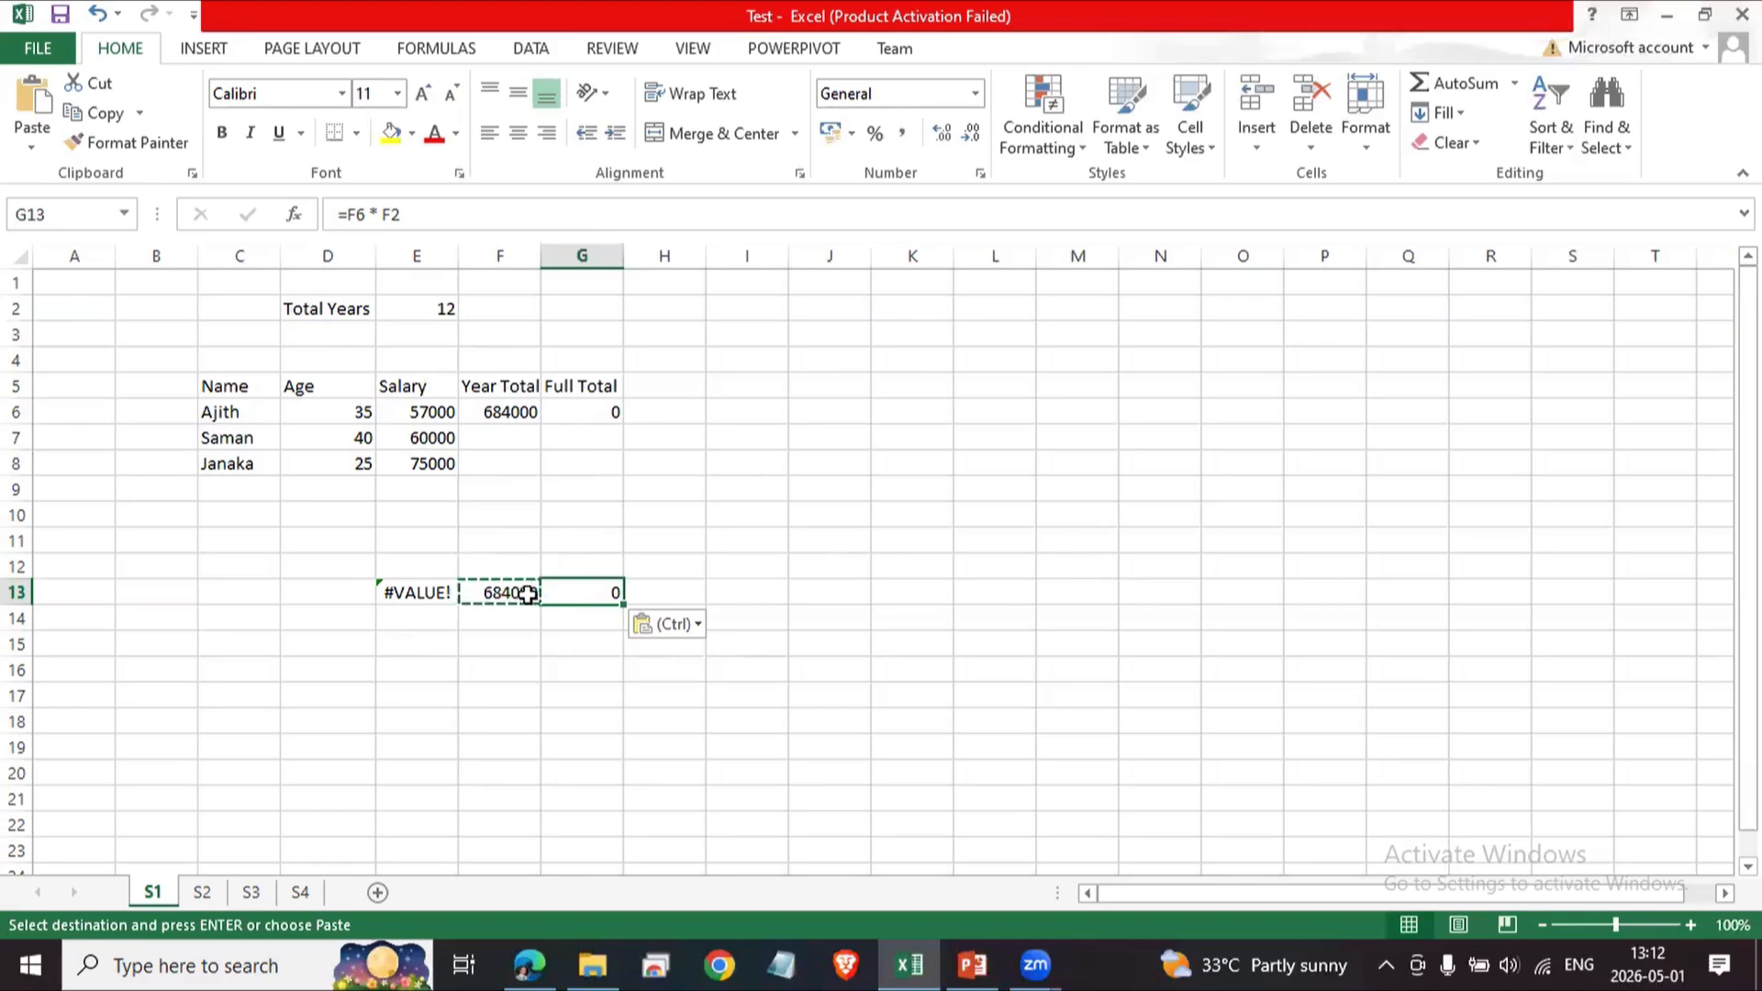
Paste the copied F13 formula into F14.
left_click(505, 626)
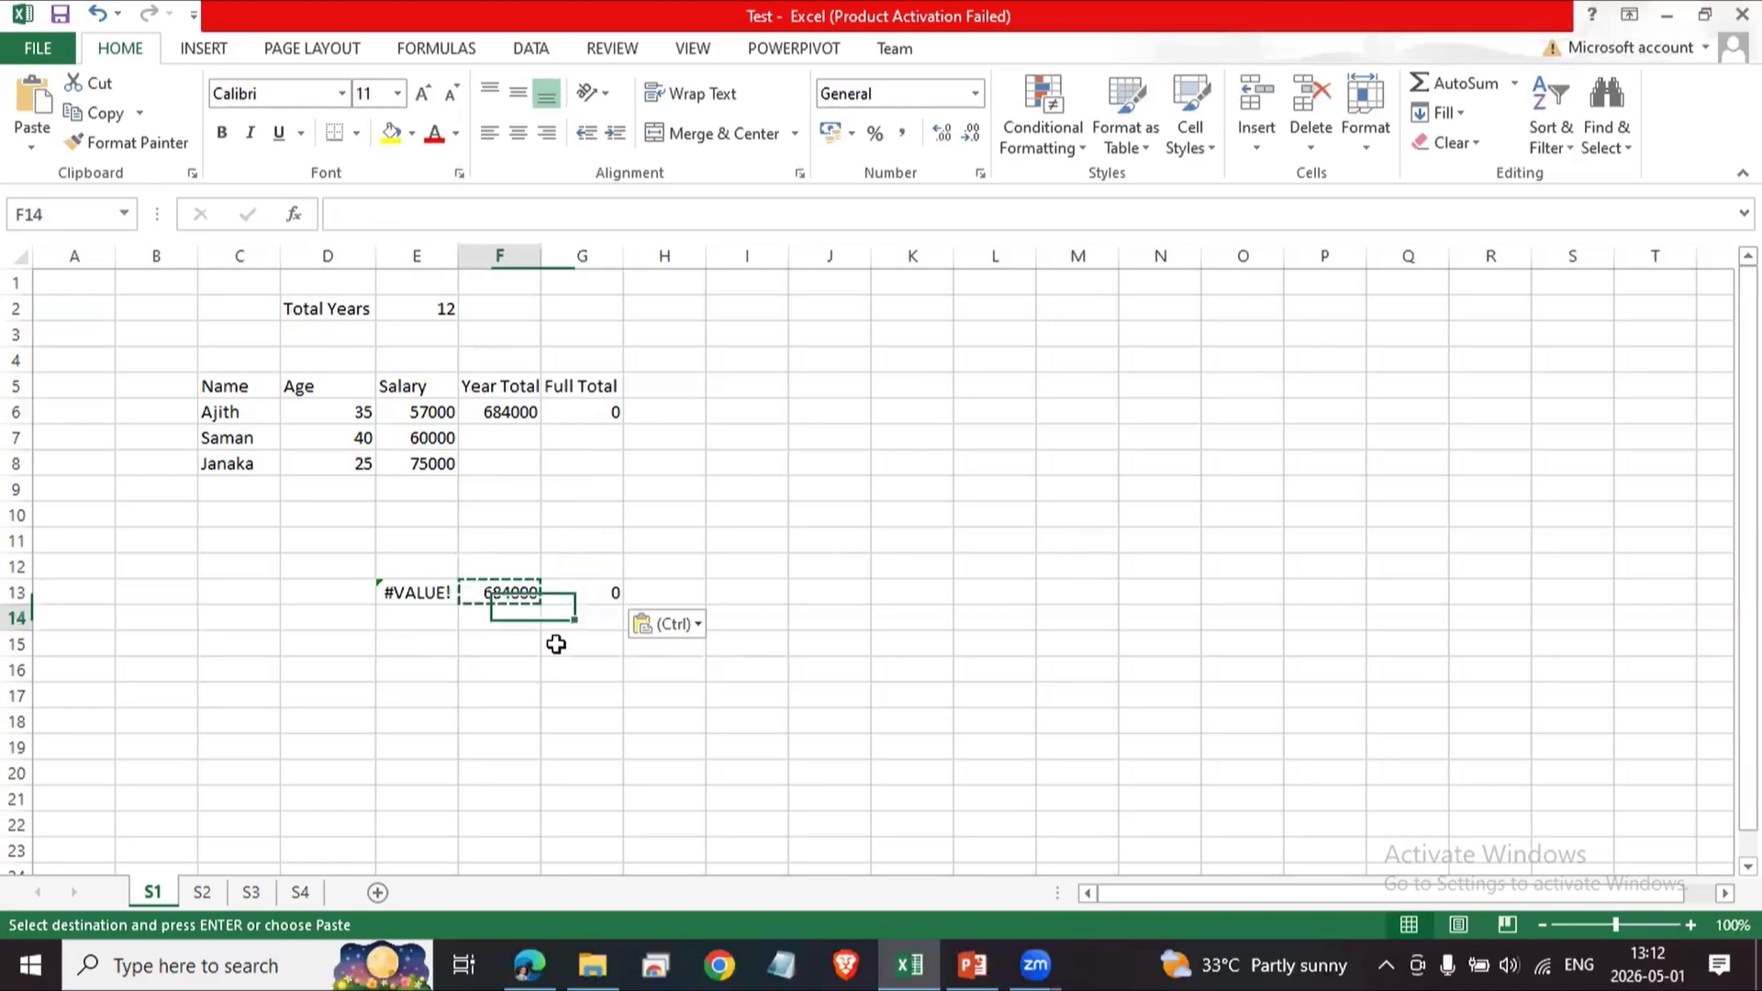
key("ctrl+v")
left_click(470, 725)
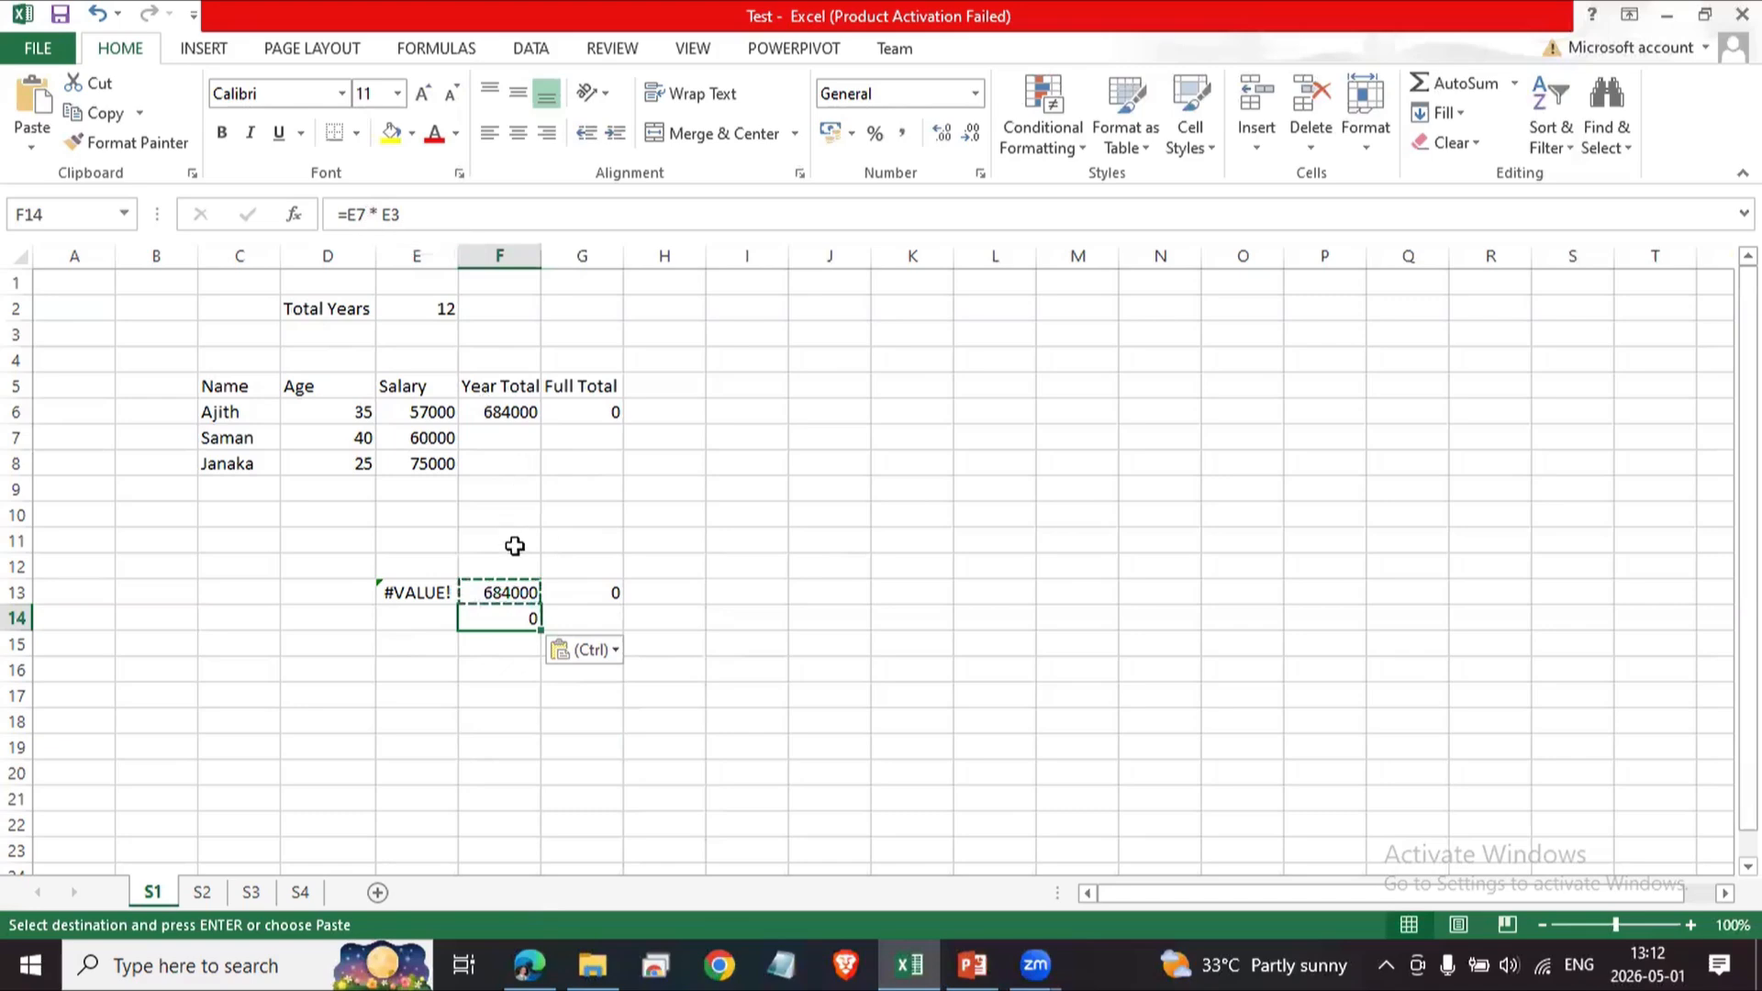
Paste the copied formula into F12 and select the block E12:G14 holding the pasted formulas.
left_click(503, 594)
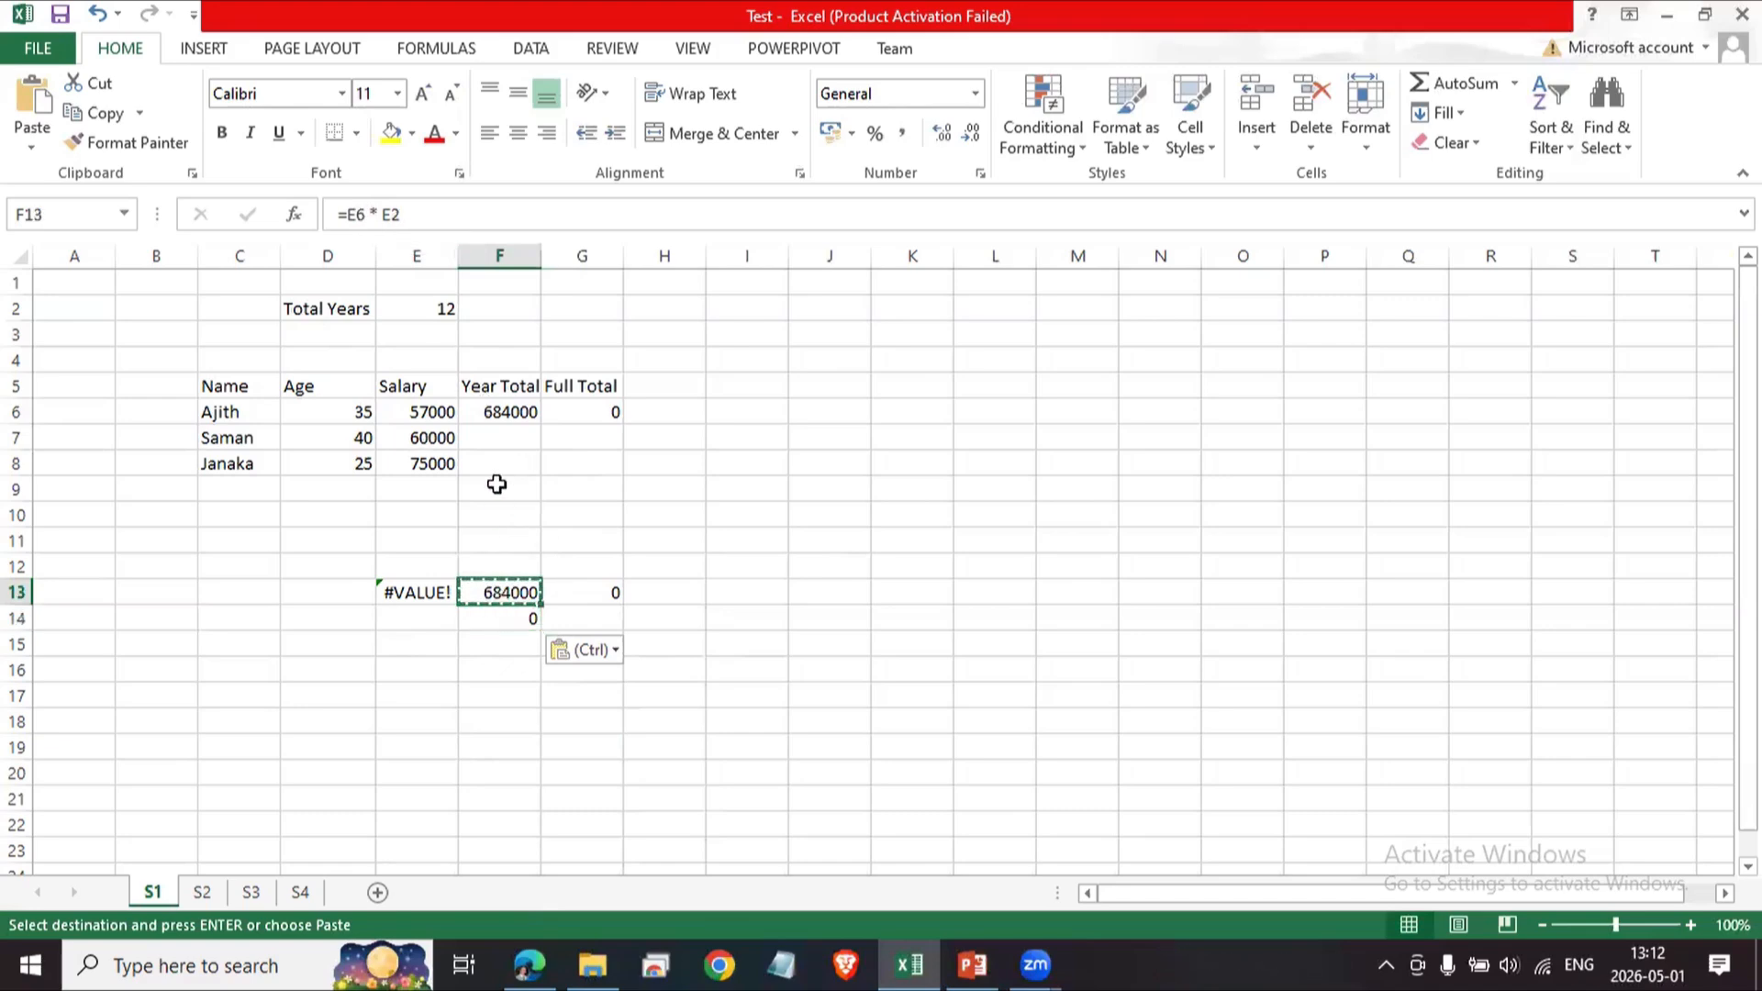
left_click(504, 619)
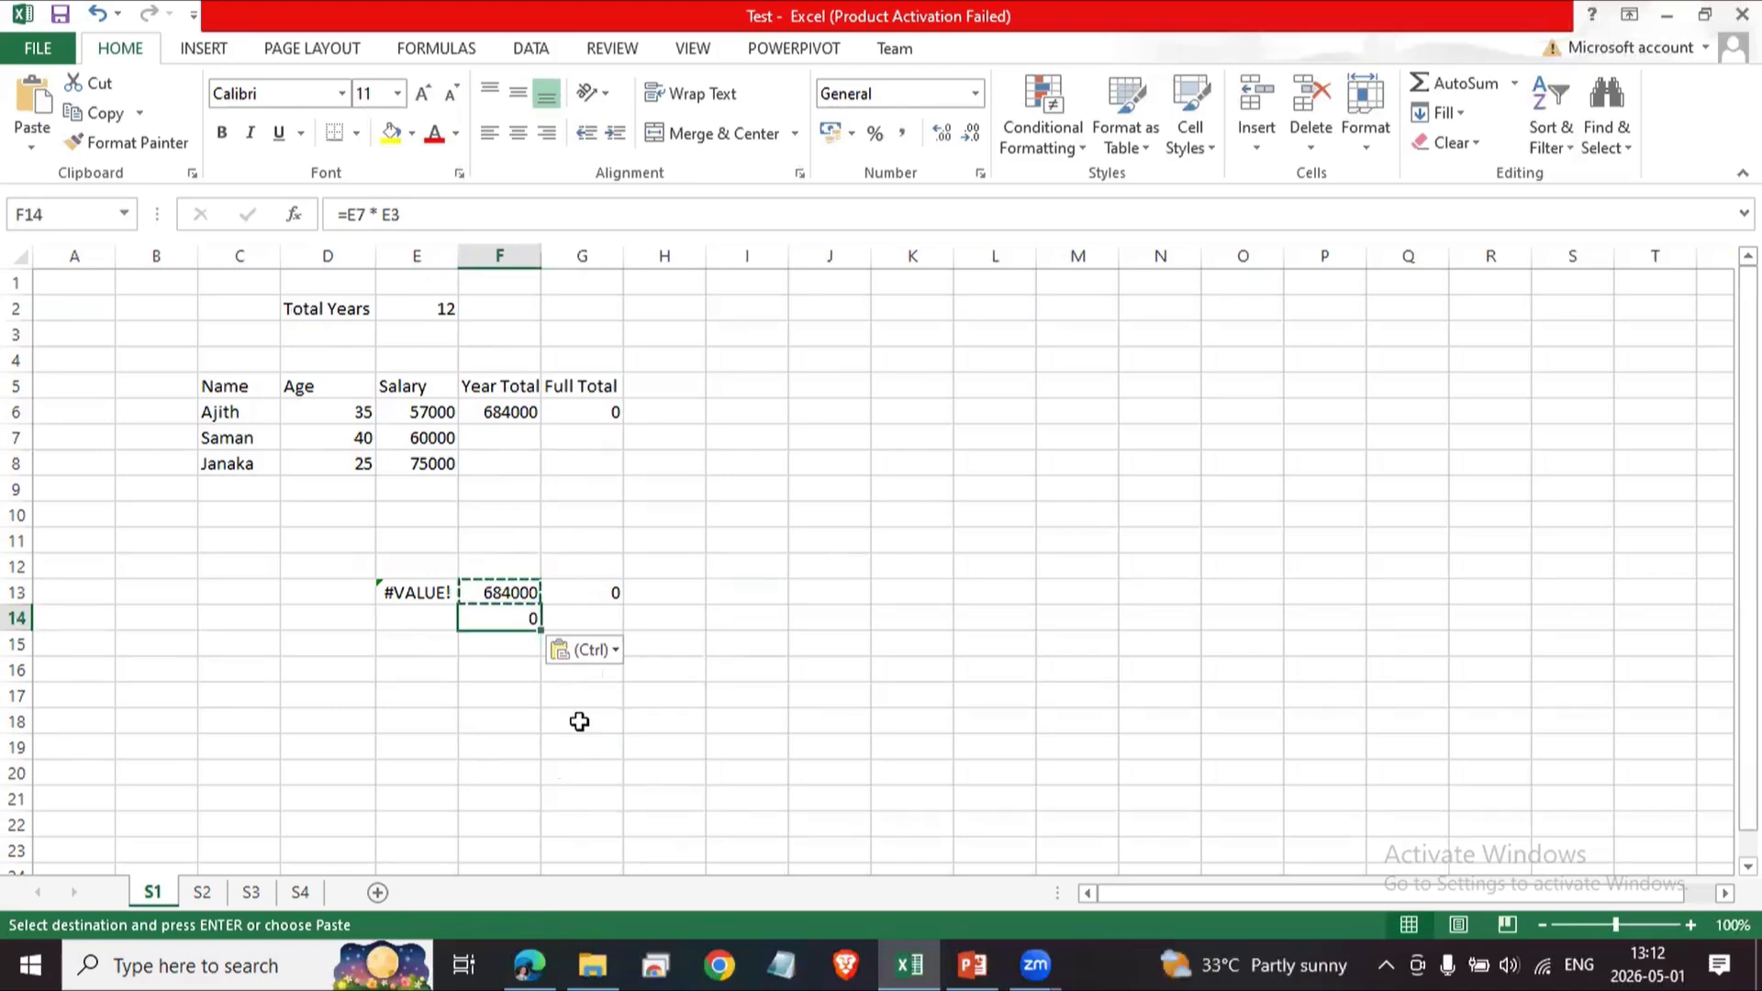
left_click(524, 562)
key("ctrl+v")
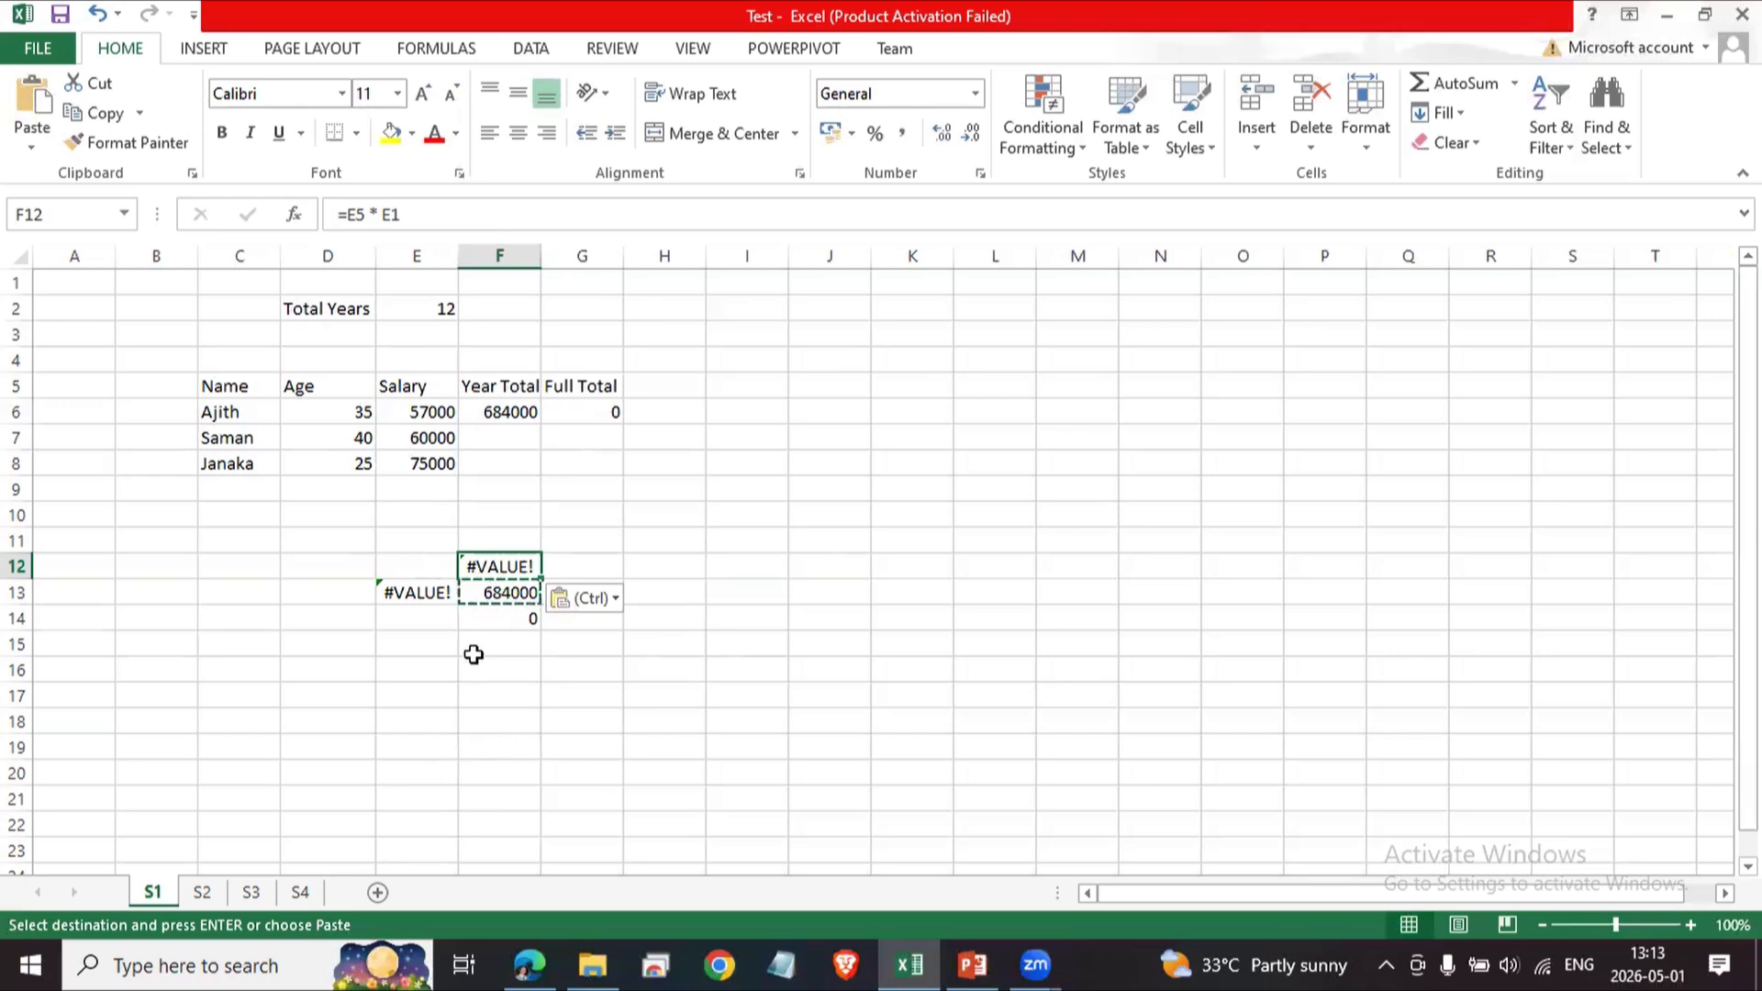
left_click_drag(474, 666, 475, 646)
left_click_drag(418, 568, 598, 621)
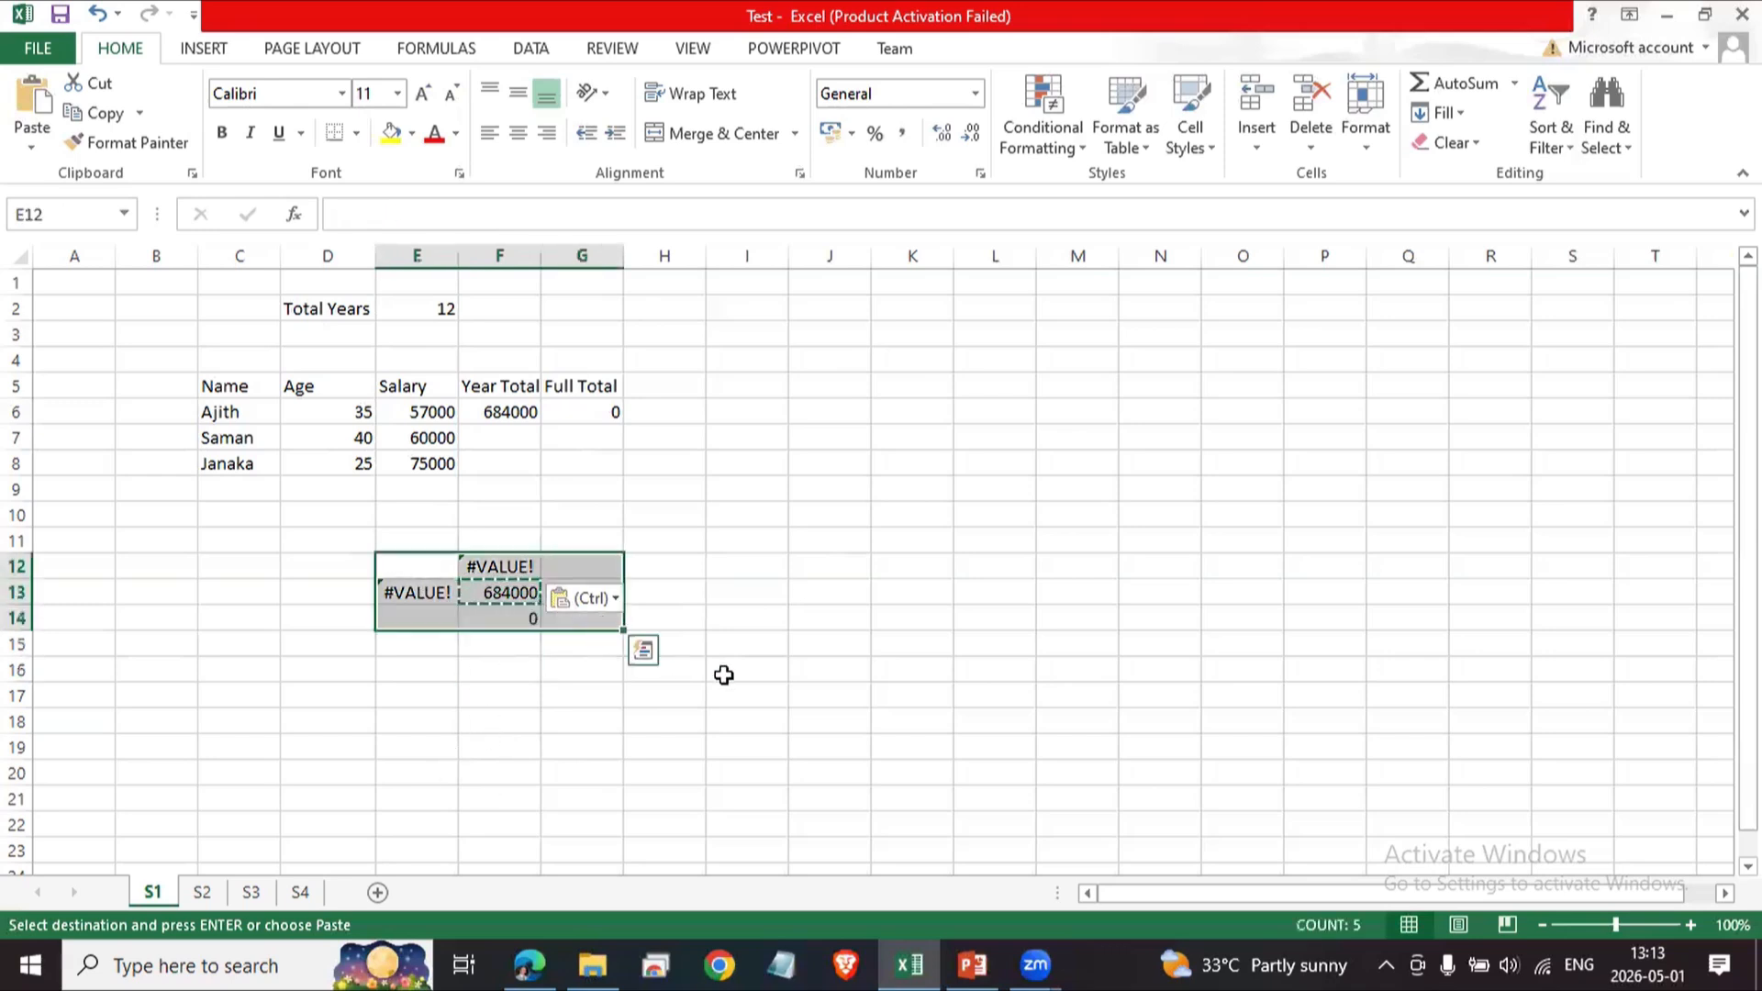
Delete the pasted formulas in the block E12:G14.
key("Delete")
left_click(735, 440)
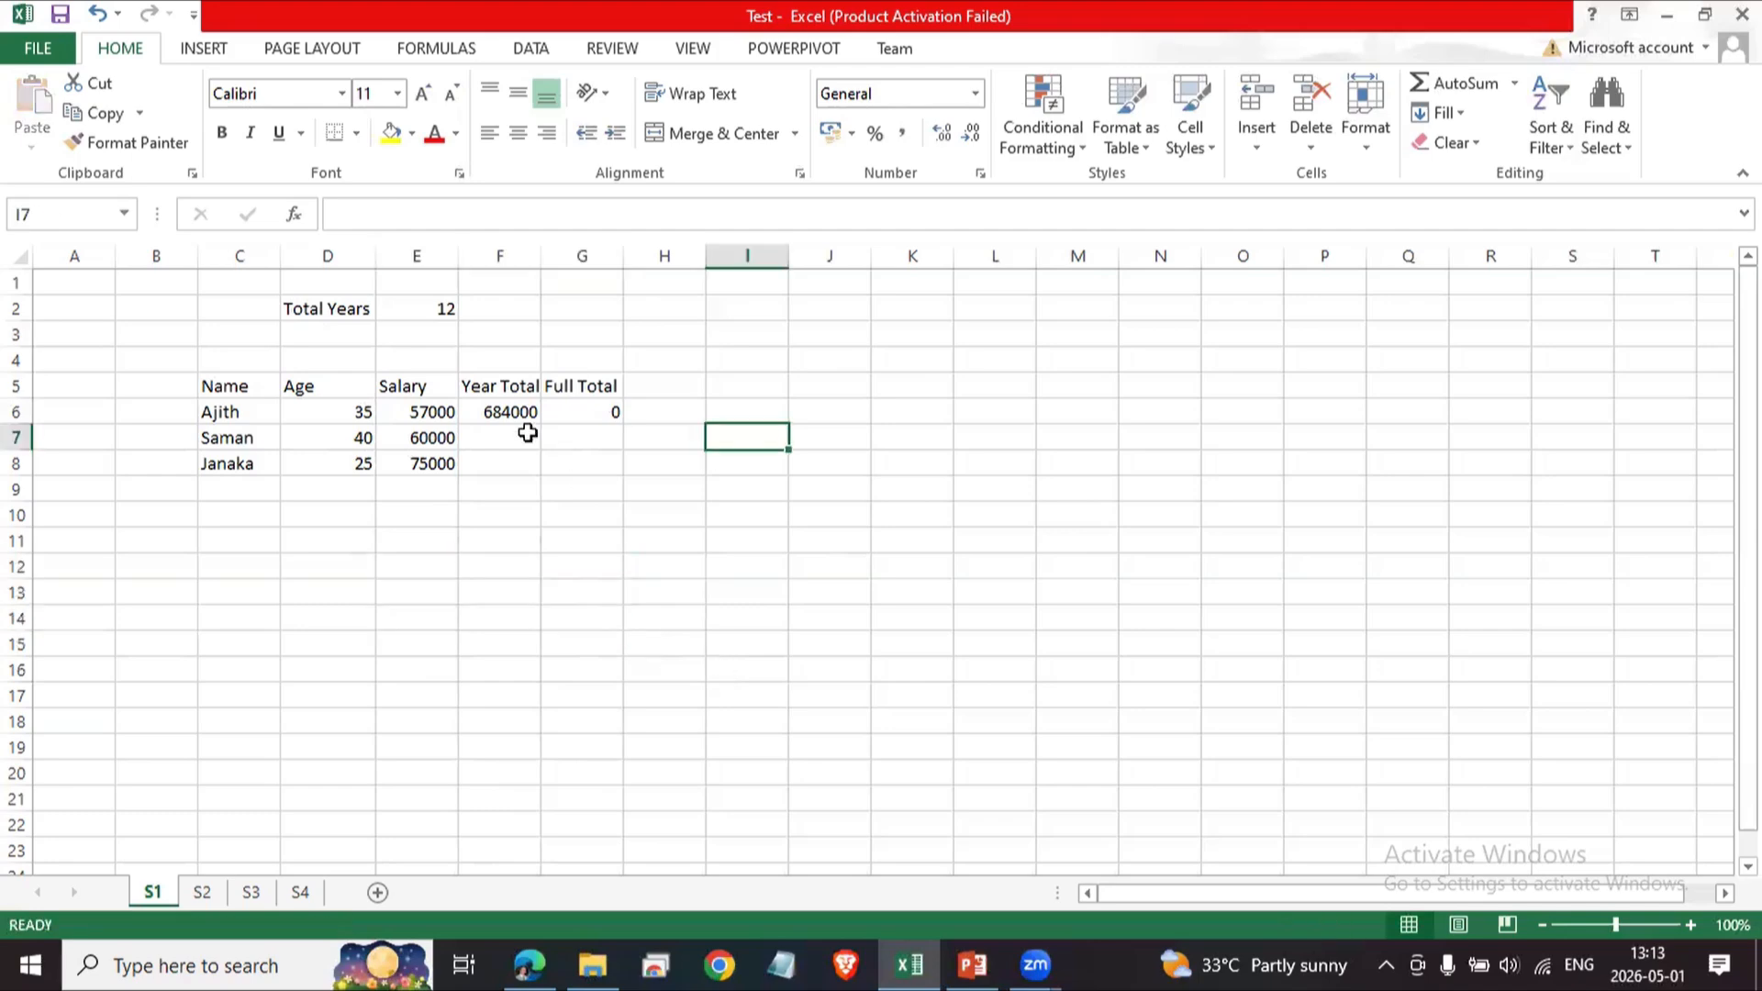
Inspect the Year Total formula in F6 and clear the Full Total formula from G6.
left_click(509, 414)
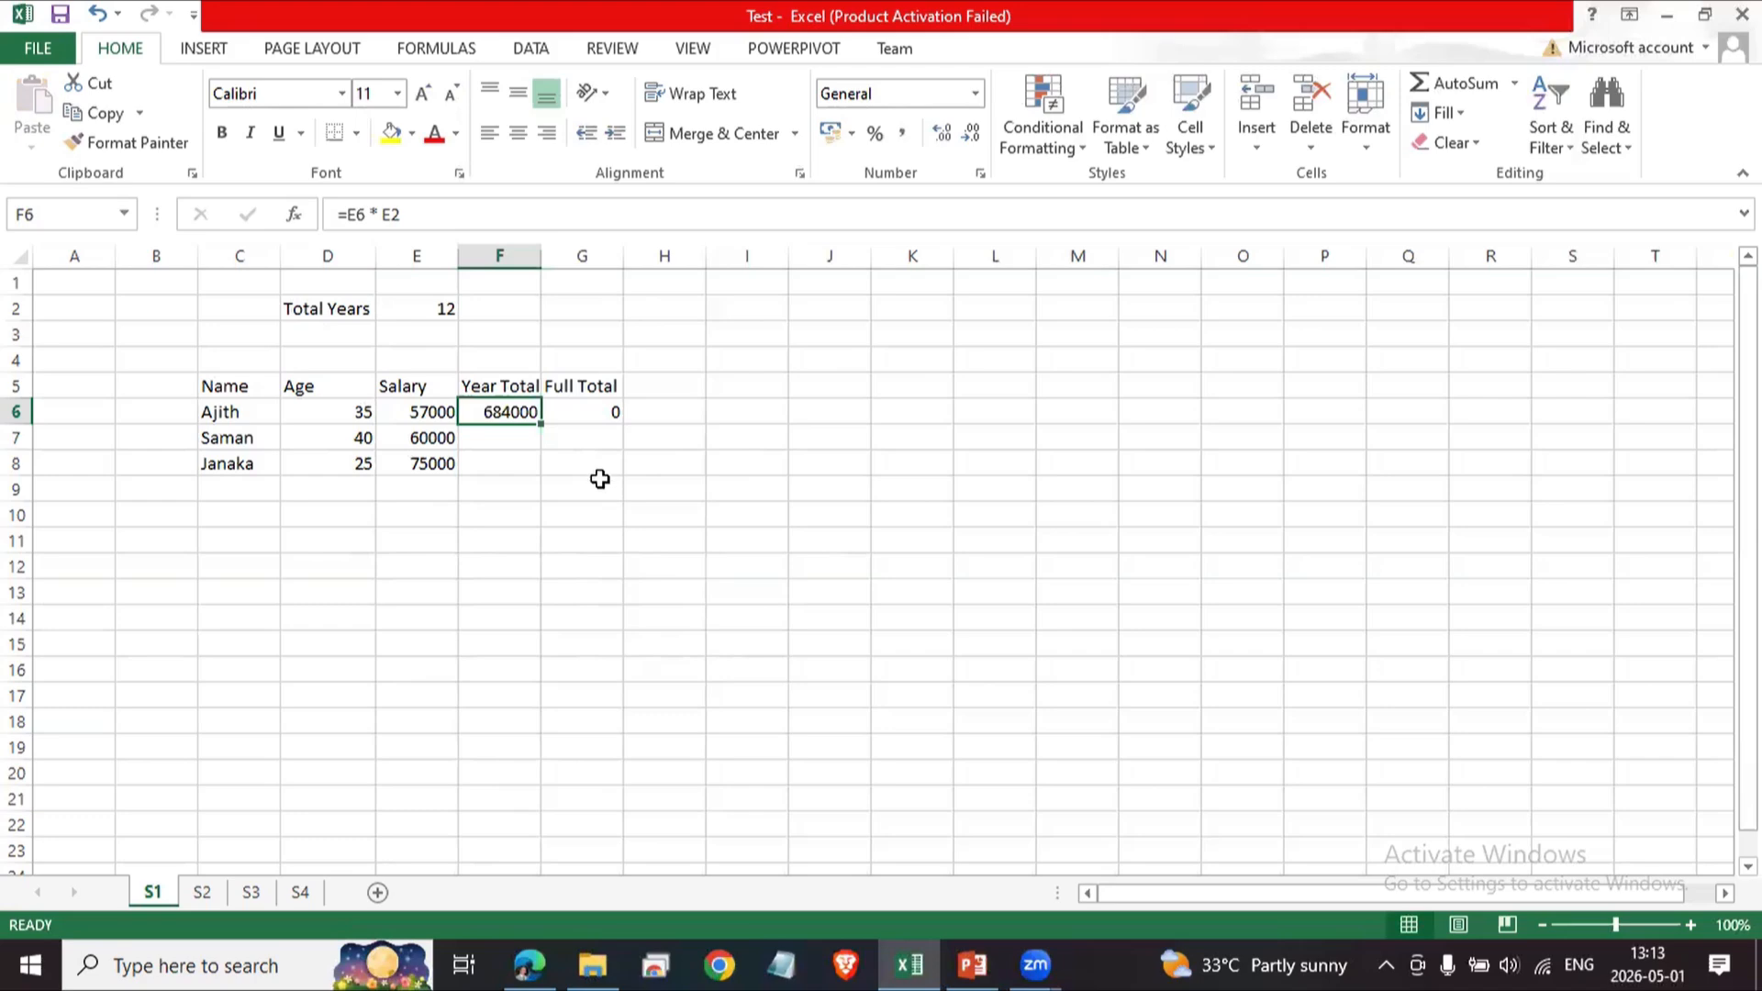
left_click(601, 410)
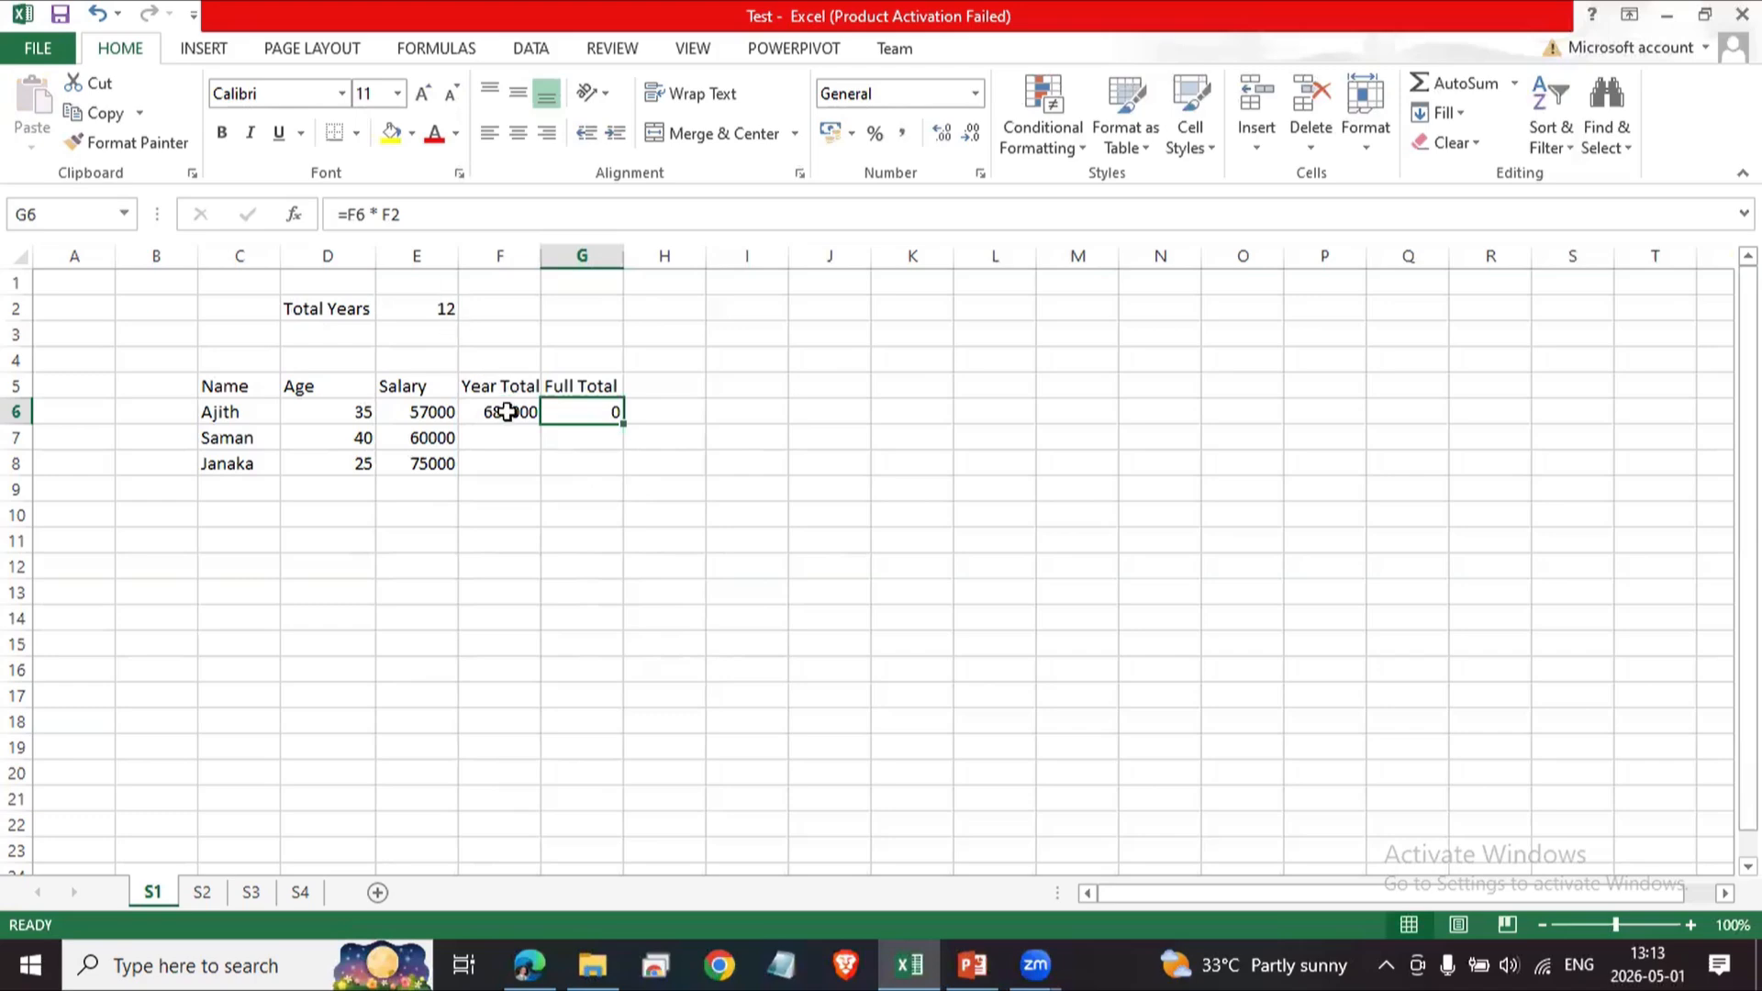
key("Delete")
left_click(609, 488)
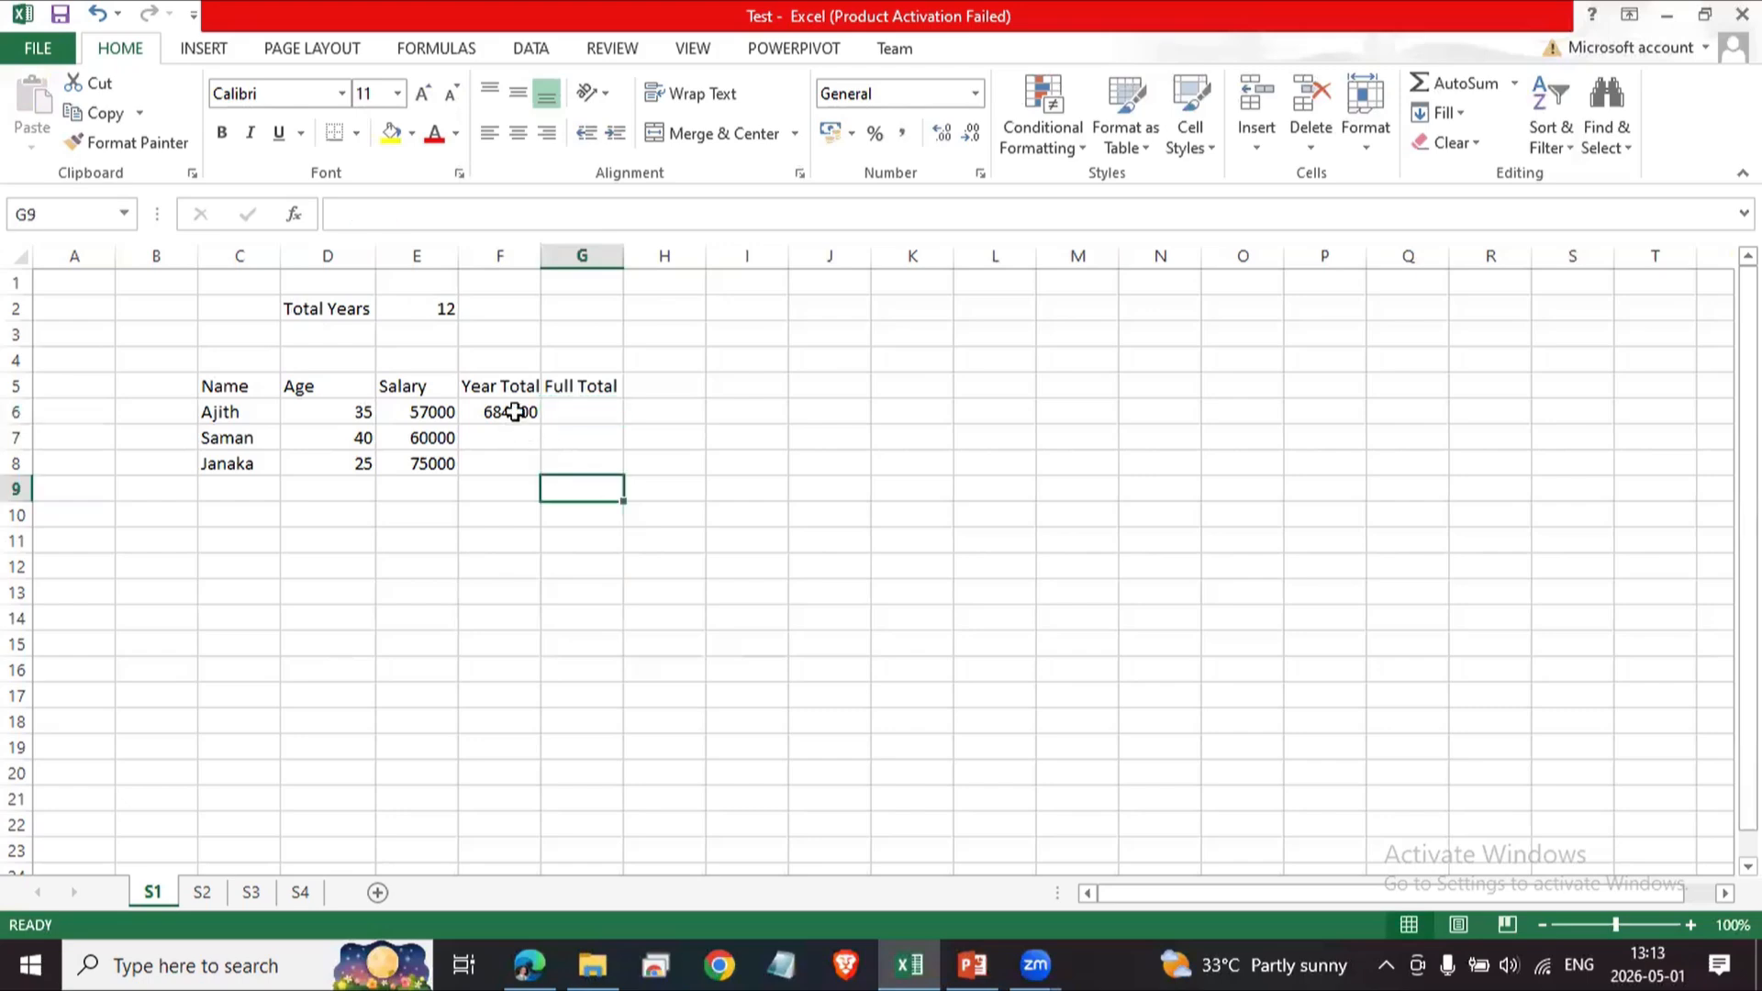
Fill F6's Year Total formula down to F7 and F8 using the fill handle.
left_click(511, 420)
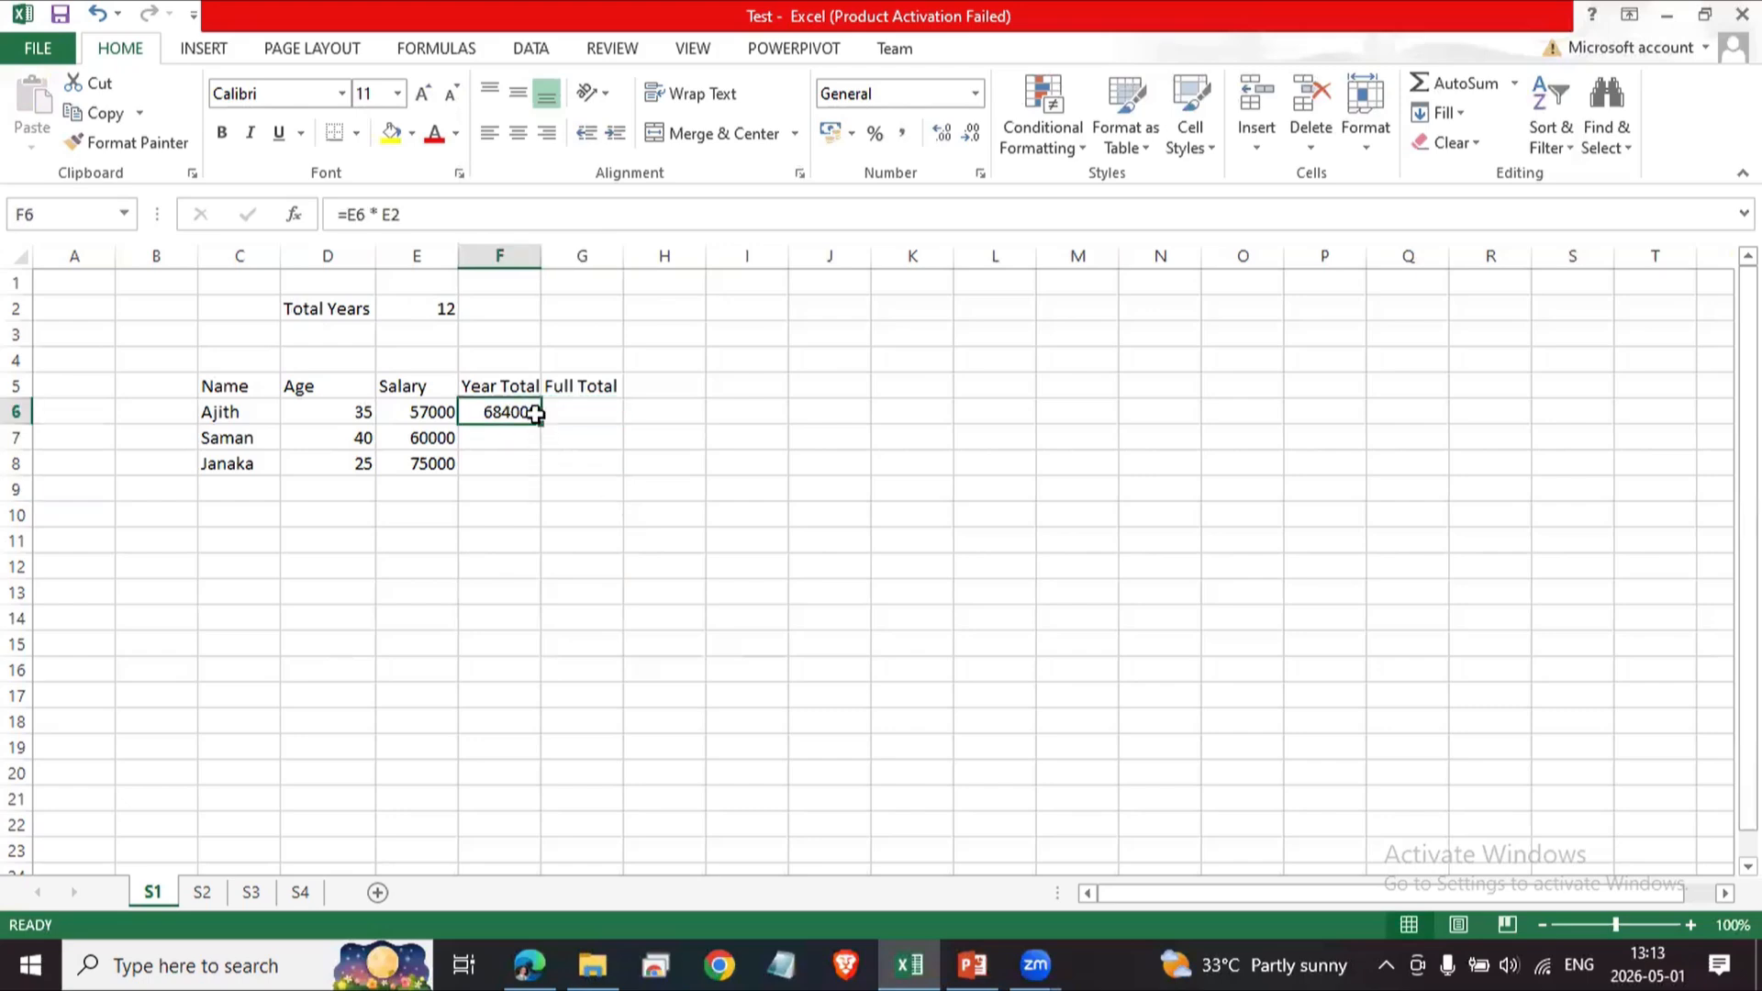
mouse_move(540, 429)
left_mouse_down()
mouse_move(539, 470)
mouse_move(541, 450)
left_mouse_up()
left_click(545, 564)
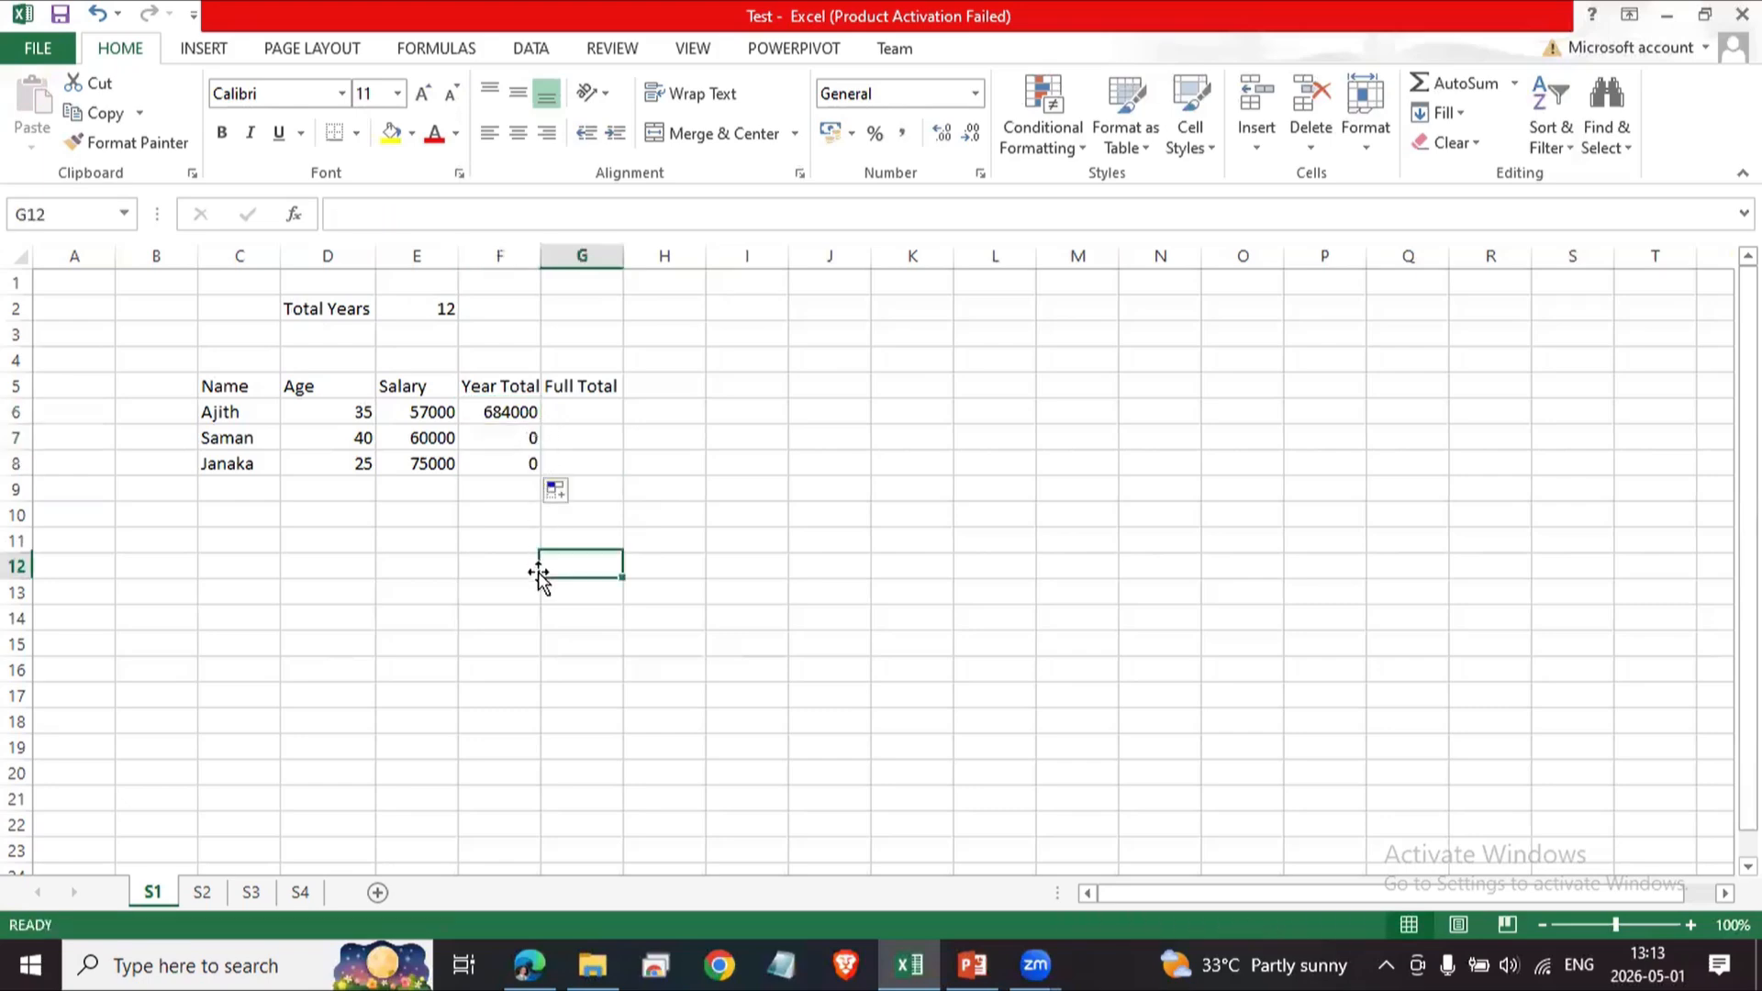
left_click(517, 418)
left_click(697, 619)
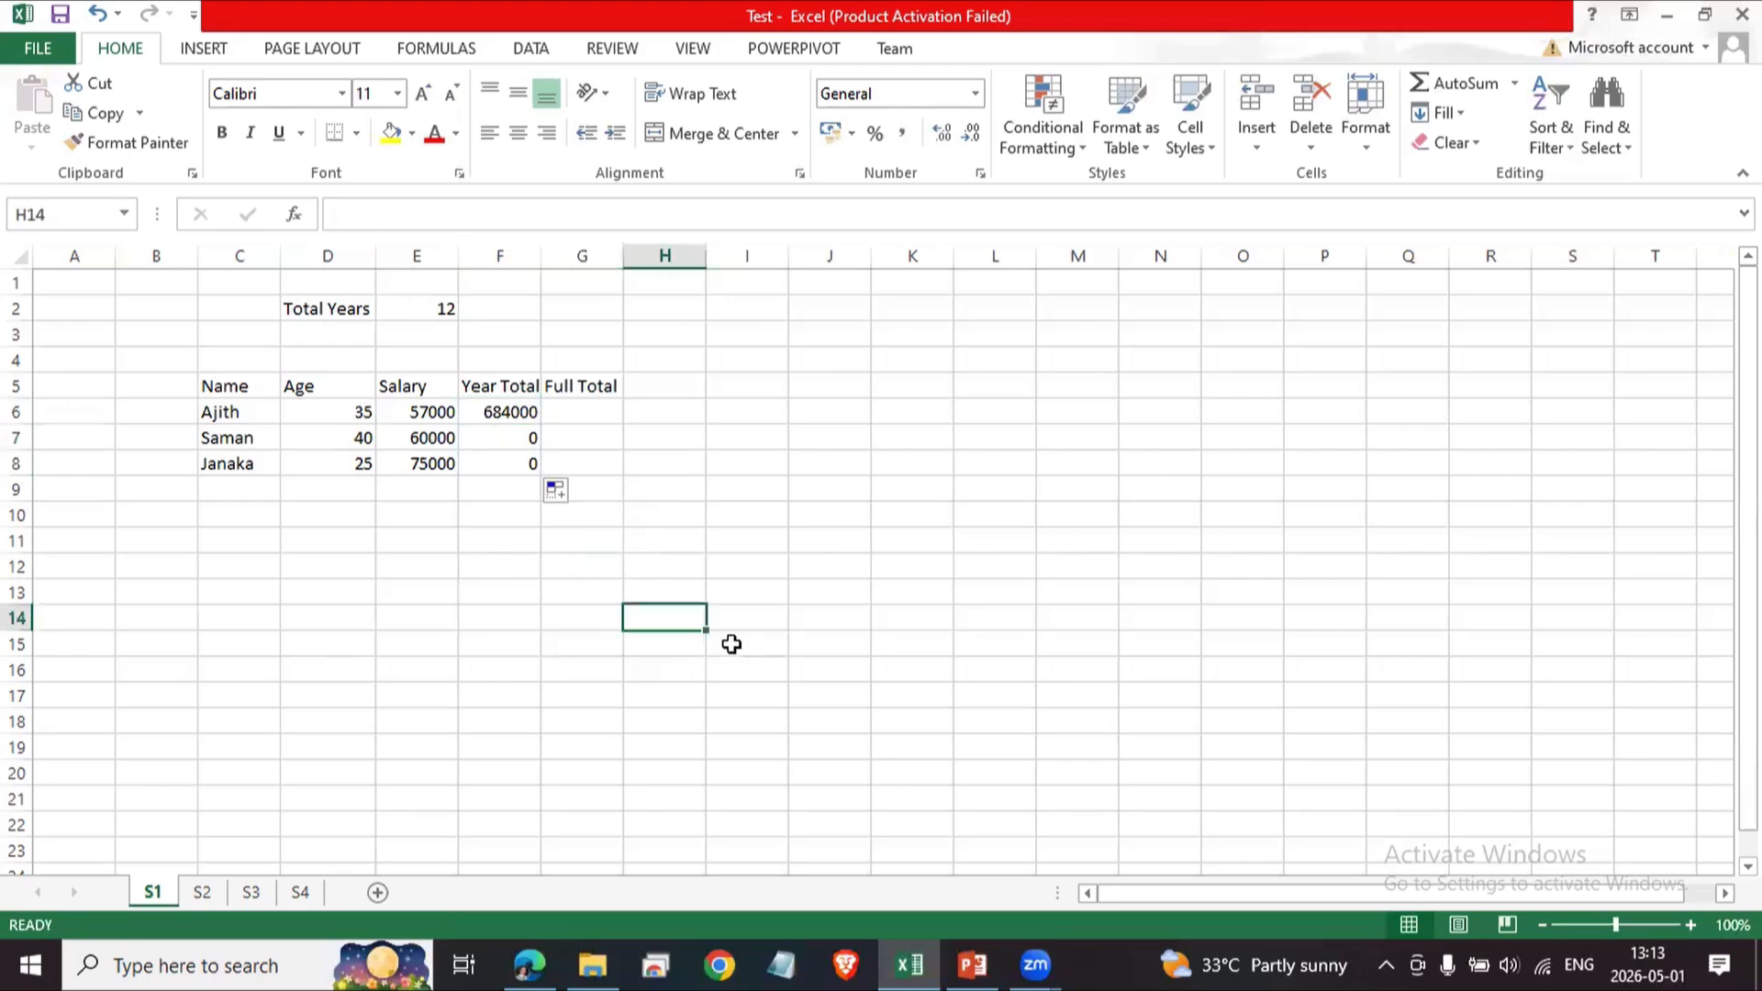
Copy the name Ajith from C6 into L11 and fill it down through L20.
left_click(228, 414)
key("ctrl+c")
left_click(1030, 548)
key("ctrl+v")
left_click(1074, 669)
left_click(1022, 547)
left_click_drag(1037, 550, 1039, 786)
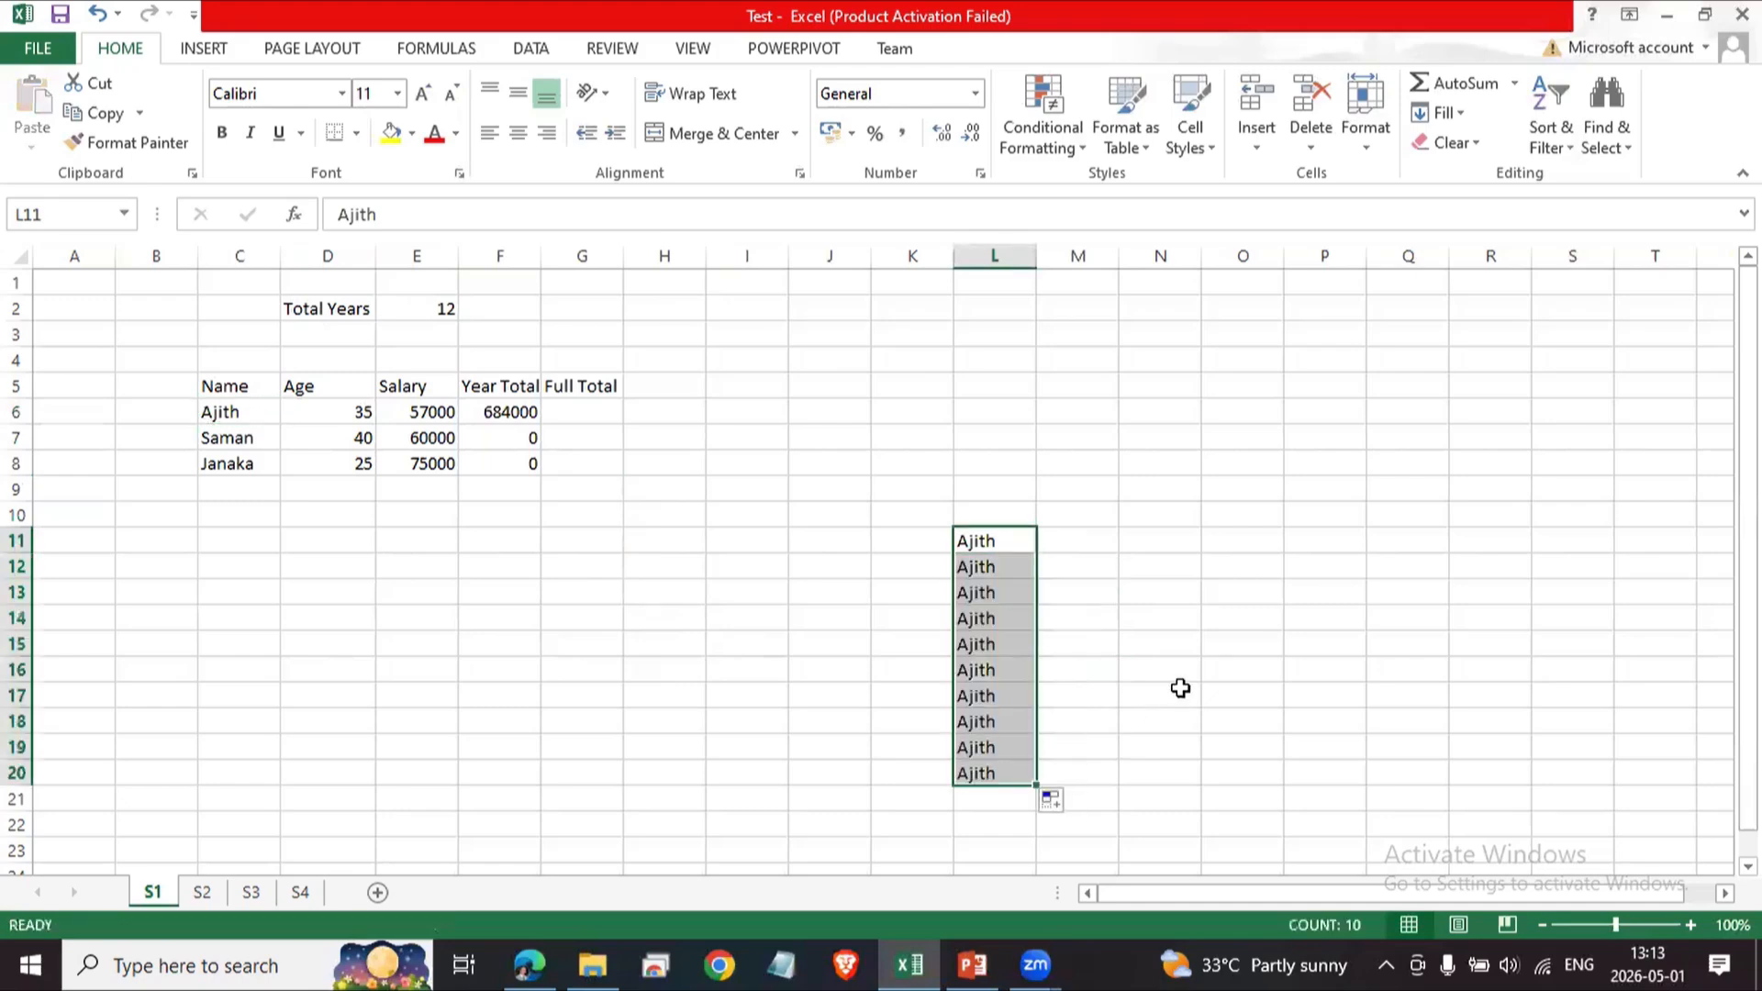